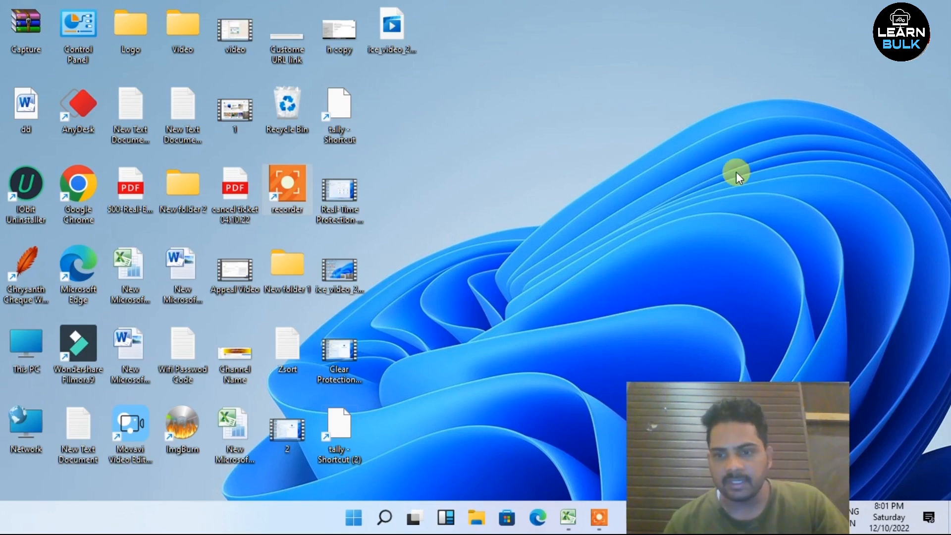
- Switch to the CBS Format Oct-22 workbook in Excel and examine the CBS 26 sheet's receipt and debit column headings and opening balances
left_click(568, 518)
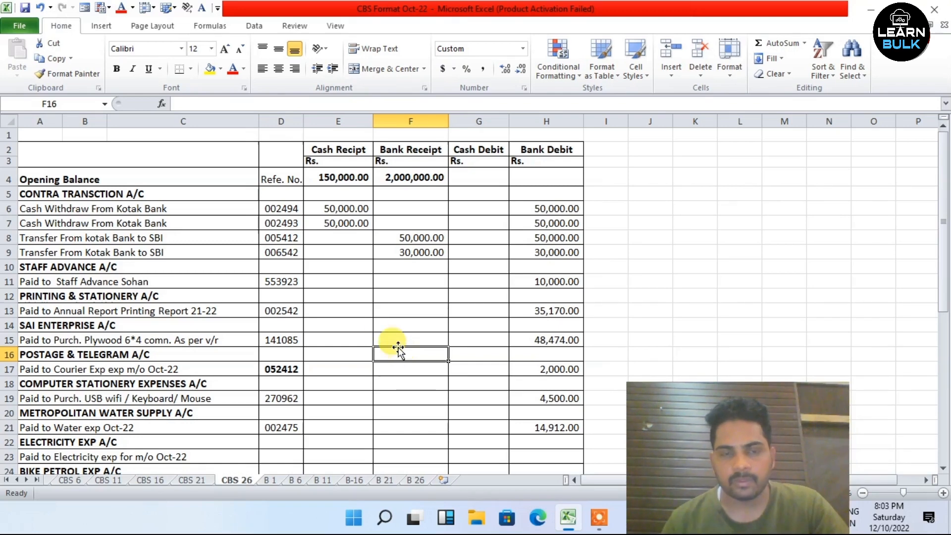
left_click(377, 339)
left_click(340, 152)
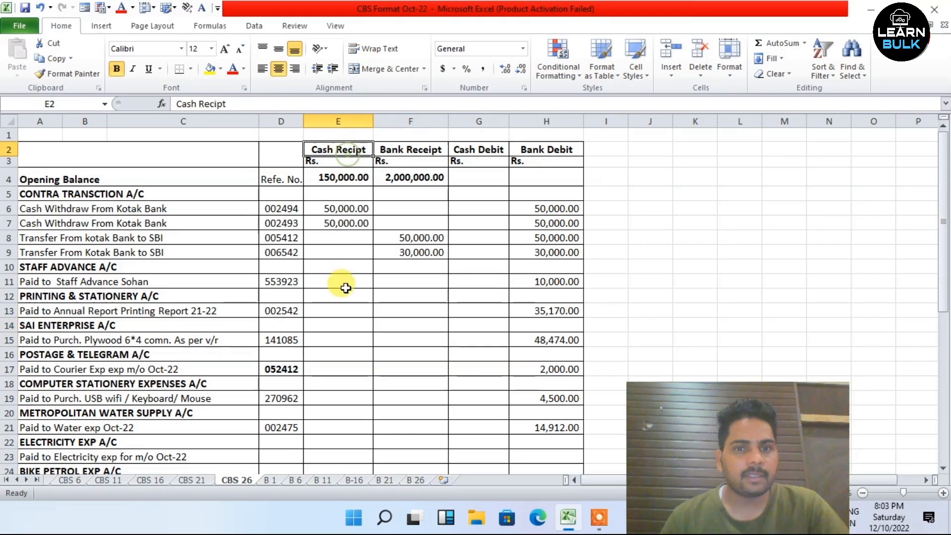
left_click(421, 150)
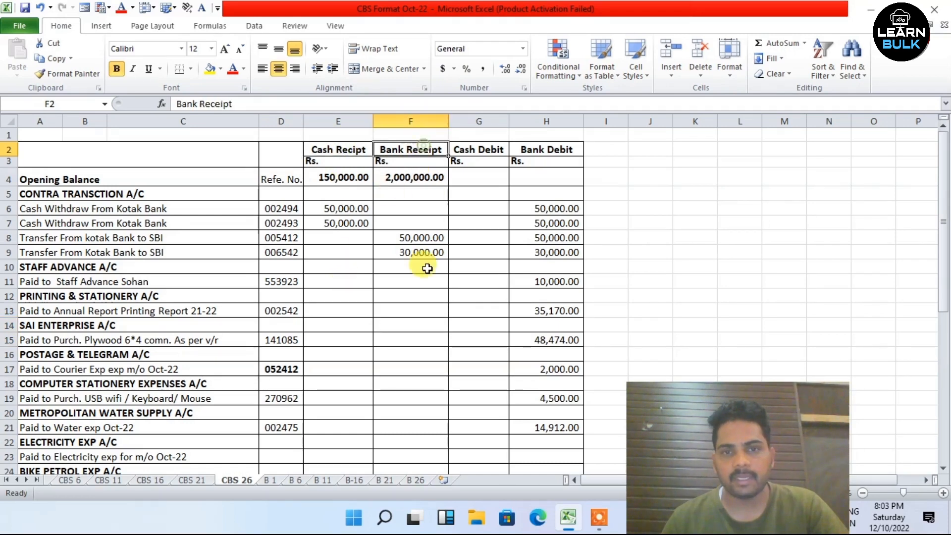
left_click(468, 150)
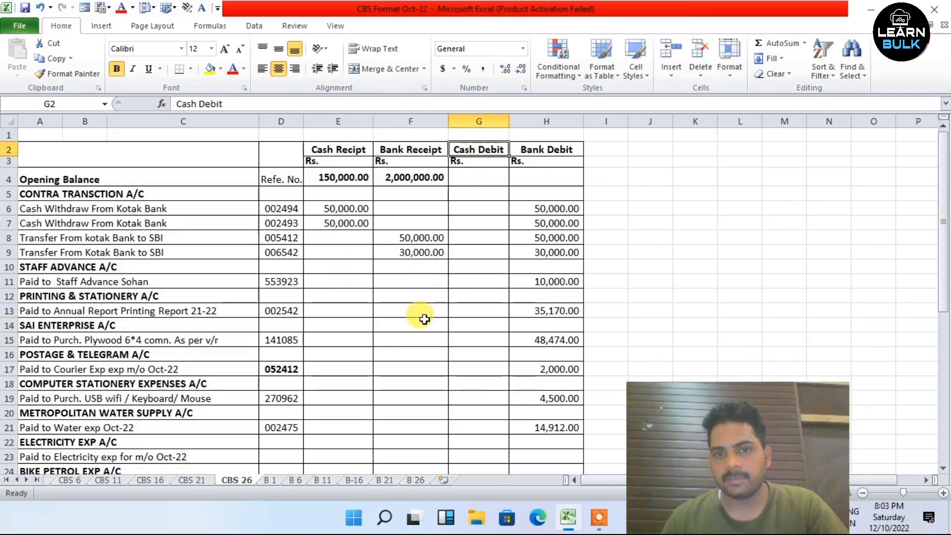
left_click(542, 151)
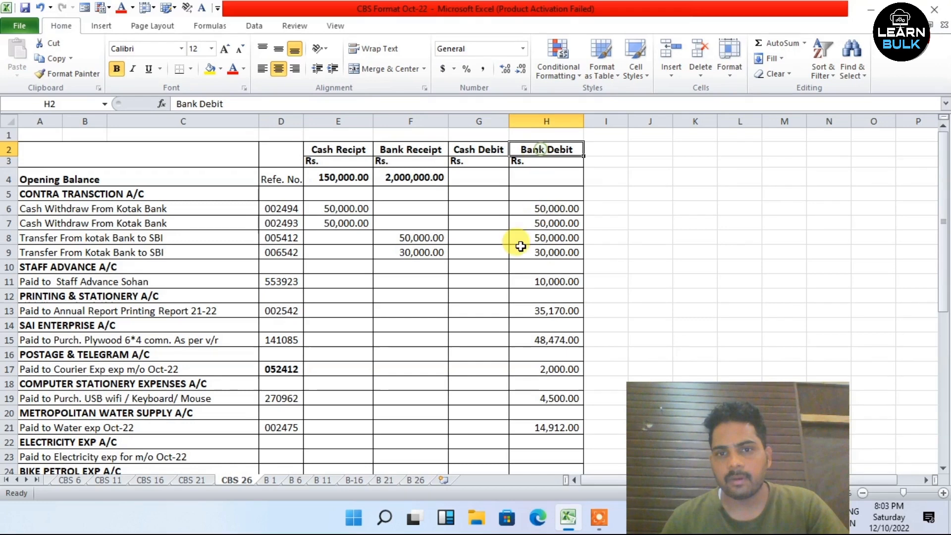
left_click(420, 329)
left_click(330, 179)
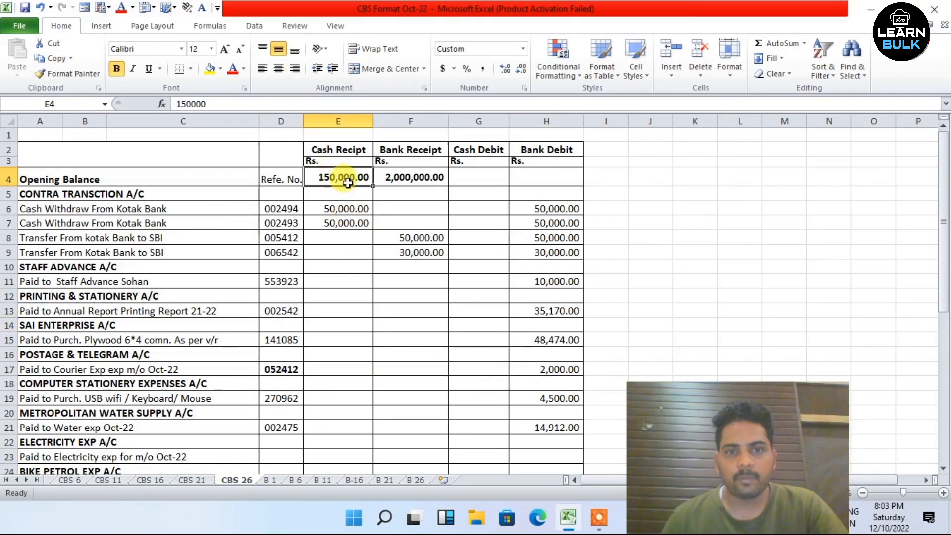
left_click(424, 177)
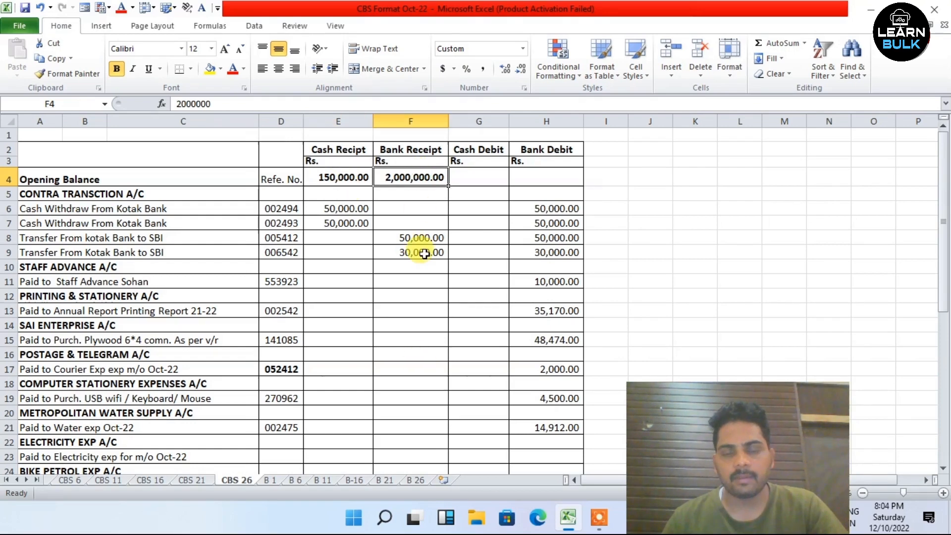
left_click(365, 312)
left_click(405, 340)
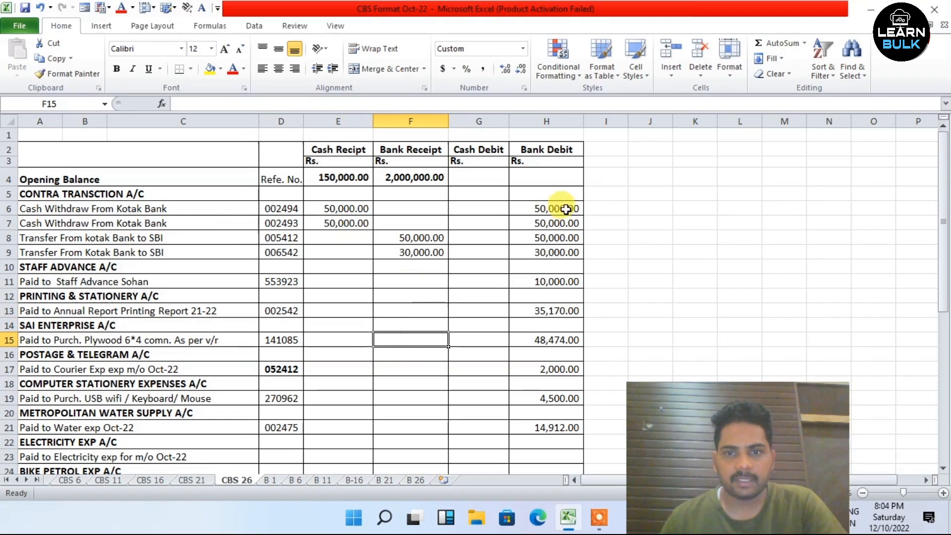
- Examine the sheet's debit entries and the staff advance receipt in row 37
left_click(557, 224)
scroll(484, 313, "down", 4)
left_click(489, 356)
scroll(488, 357, "down", 5)
left_click(421, 265)
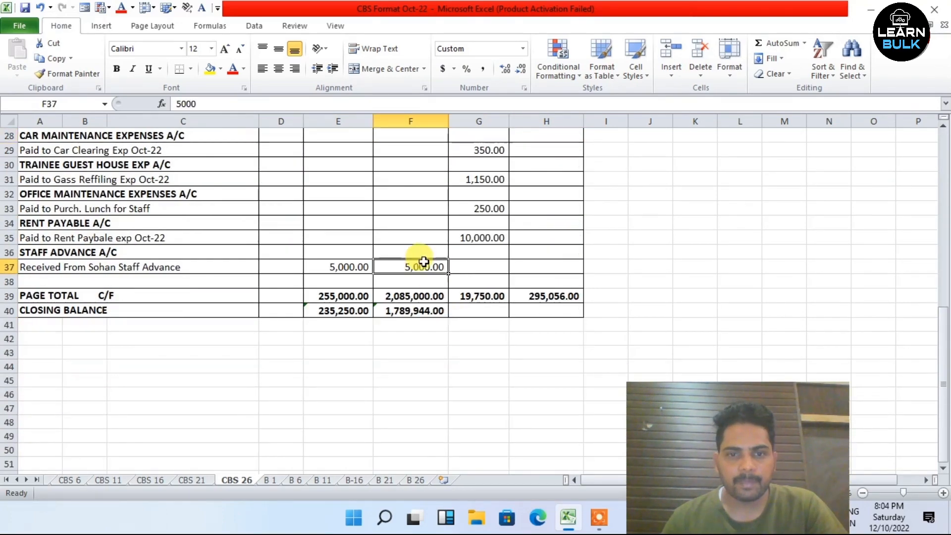
left_click(323, 263)
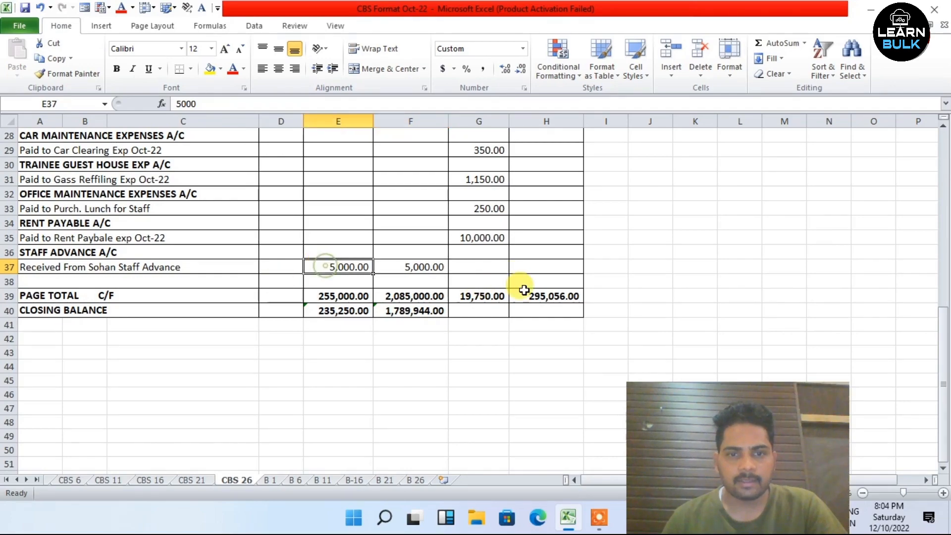
scroll(535, 289, "up", 8)
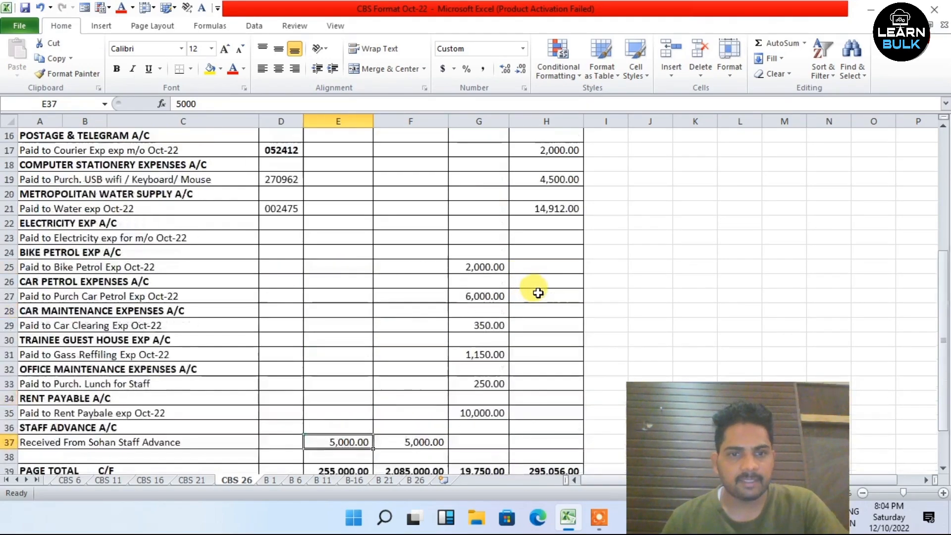
left_click(468, 308)
scroll(468, 308, "up", 1)
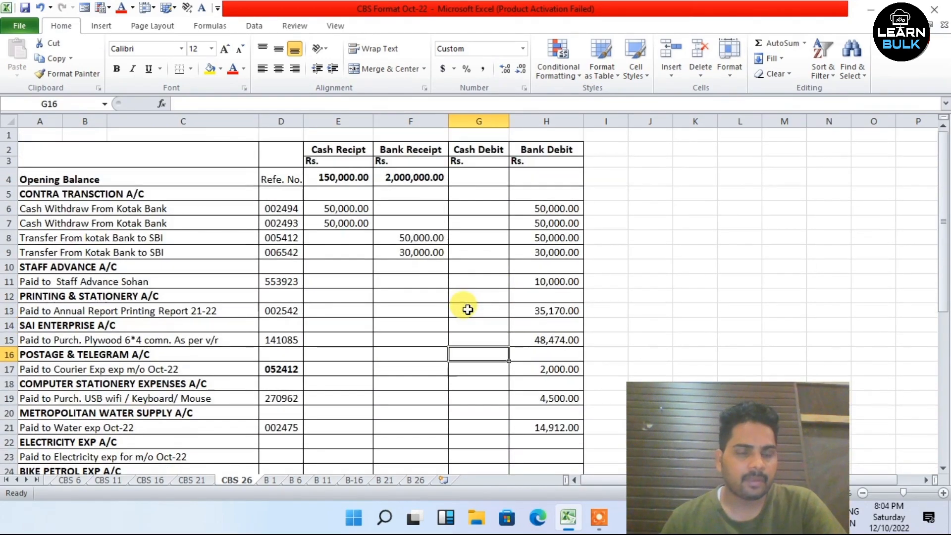
- Examine the contra transaction rows for Kotak Bank and SBI together with the cash and bank opening balances
left_click(93, 194)
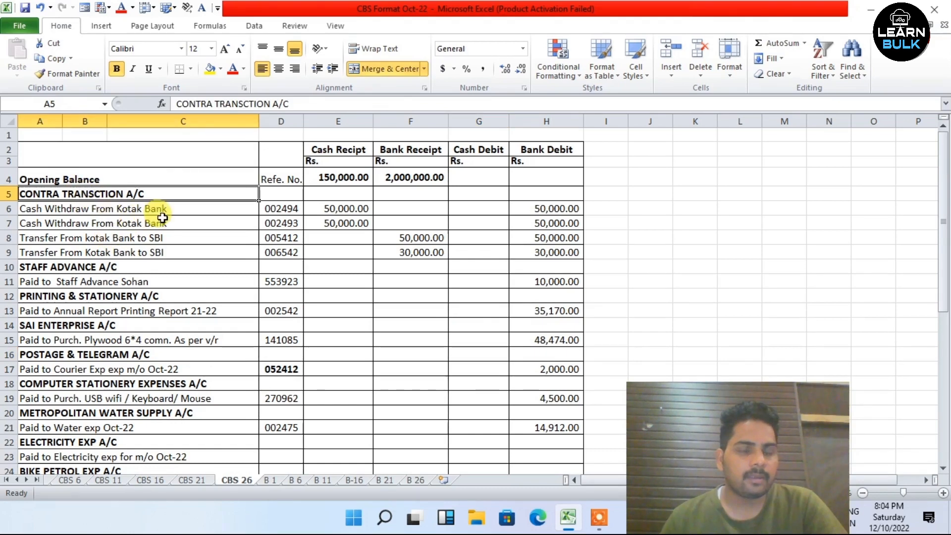
left_click(344, 180)
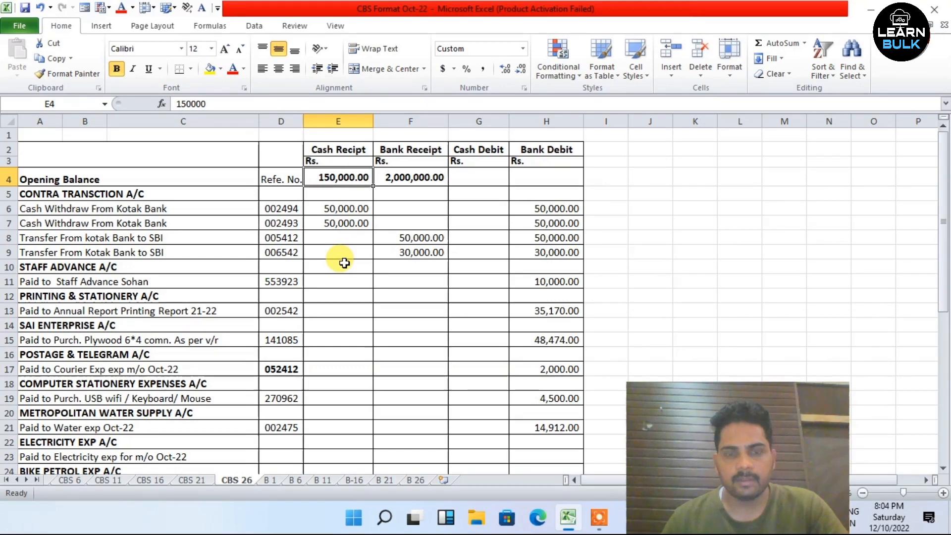
left_click(342, 296)
left_click(394, 178)
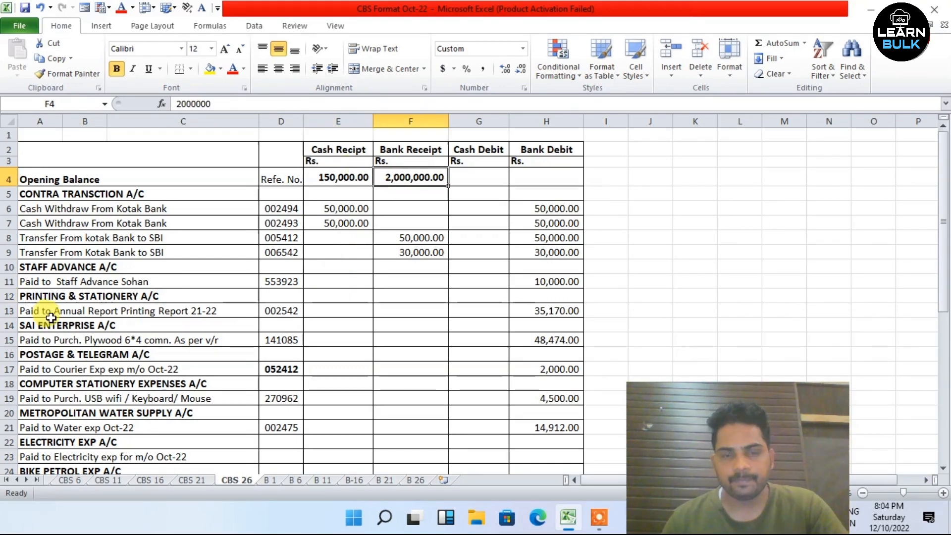
left_click(336, 324)
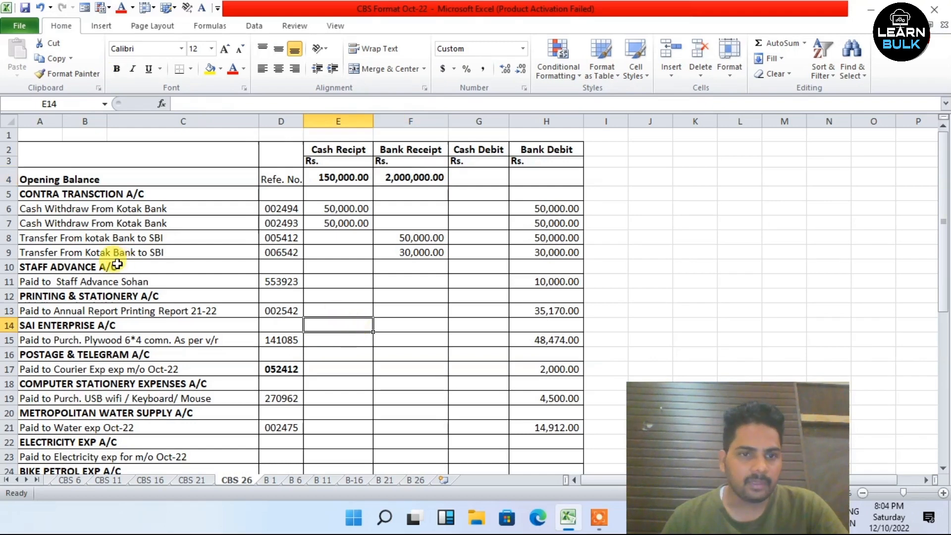
left_click(347, 311)
left_click(119, 239)
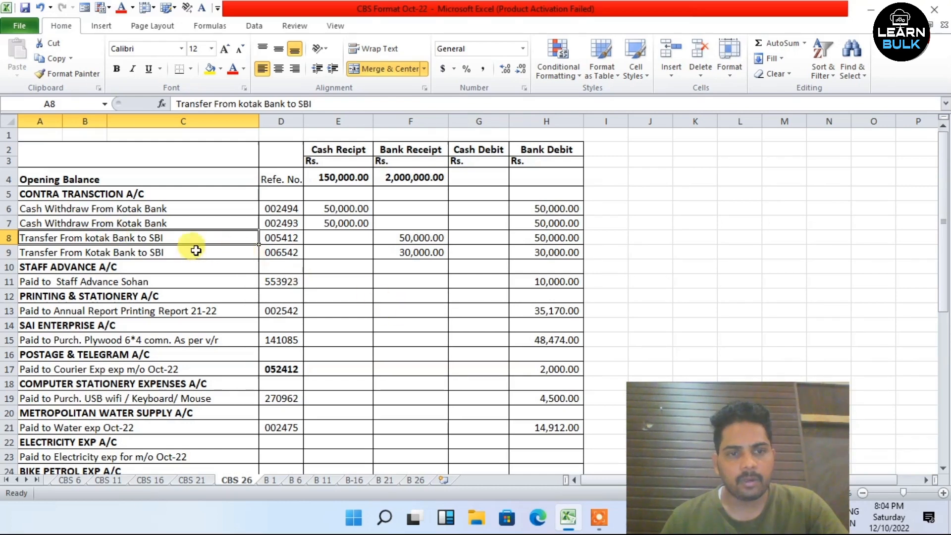
left_click(383, 338)
left_click(415, 307)
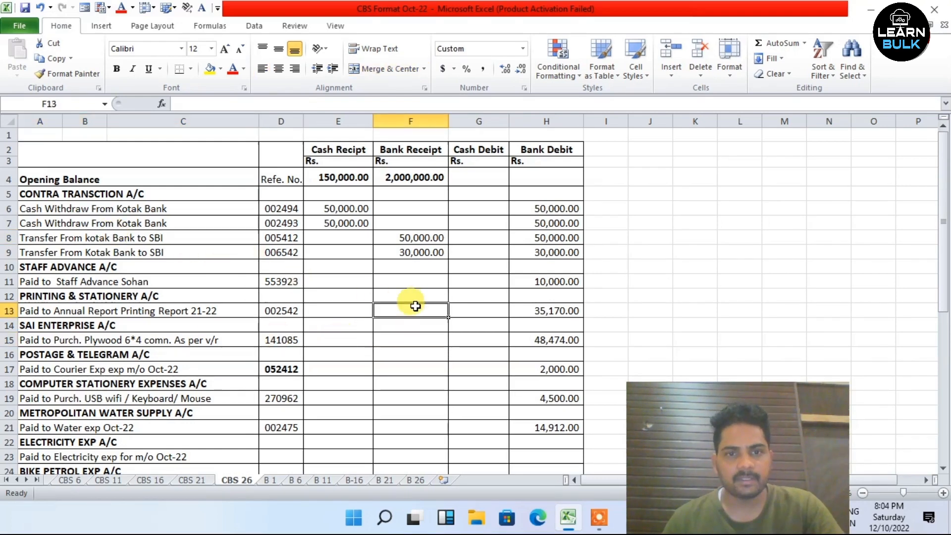
- Minimize the workbook, switch to Tally.ERP 9 and start creating a new company
left_click(872, 10)
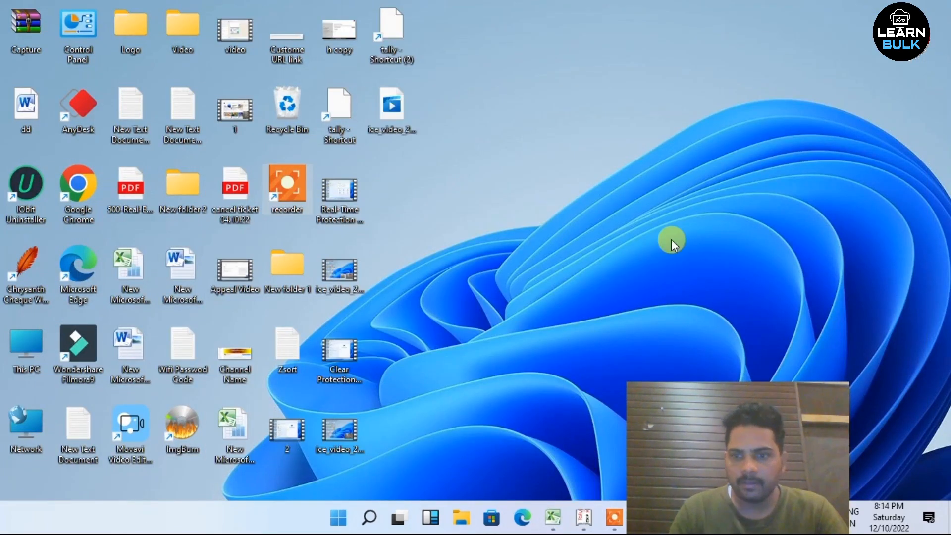
left_click(583, 517)
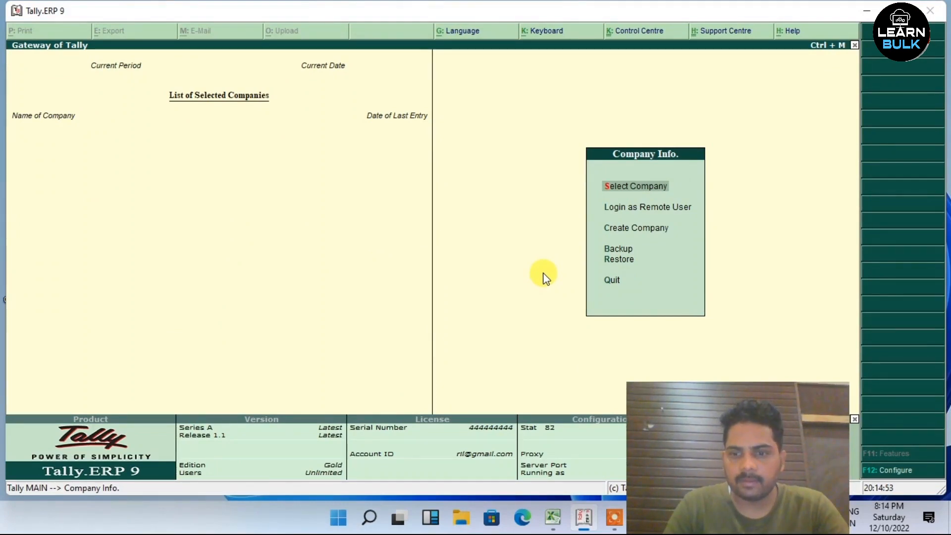
key("Down")
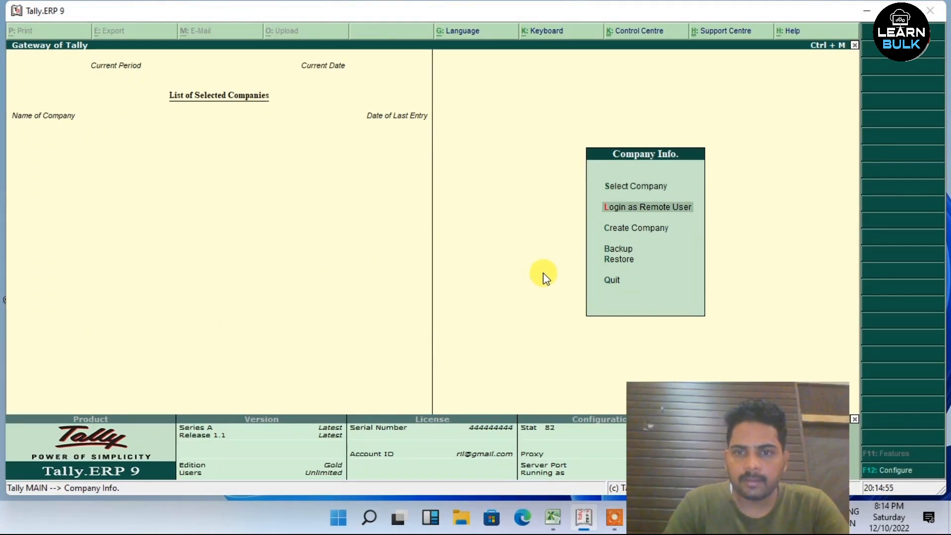
key("Down")
key("Return")
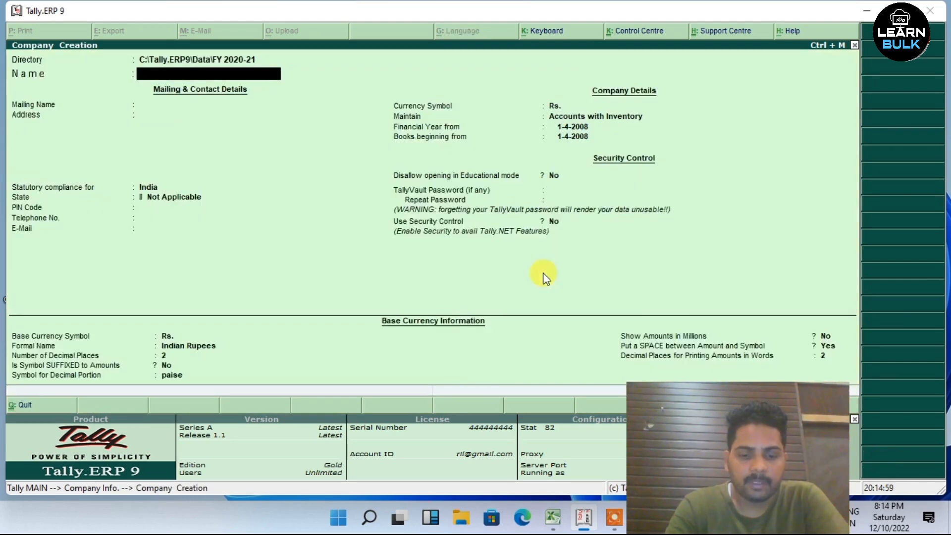
- Name the company YXZ Pvt Ltd, use the same mailing name and leave the address blank
type("XYZ")
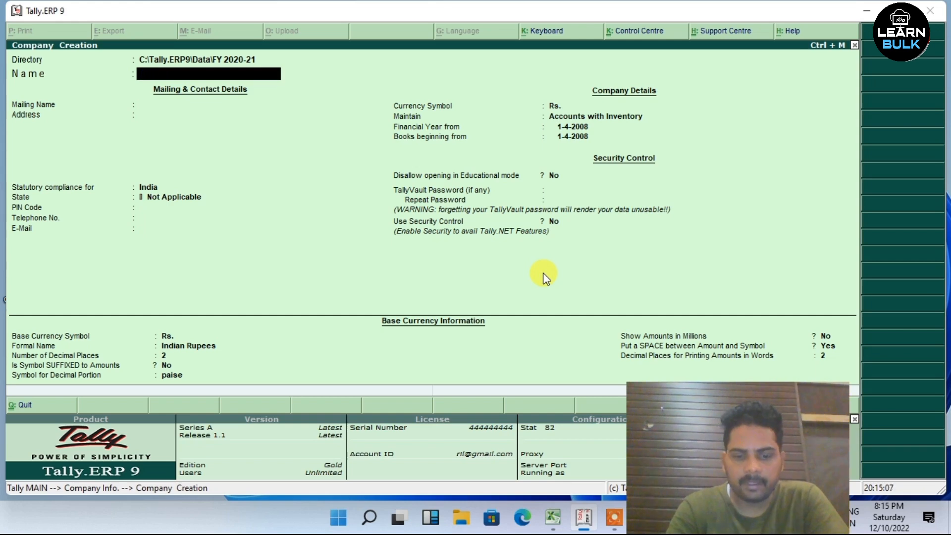
type("Z Pvt Ltd")
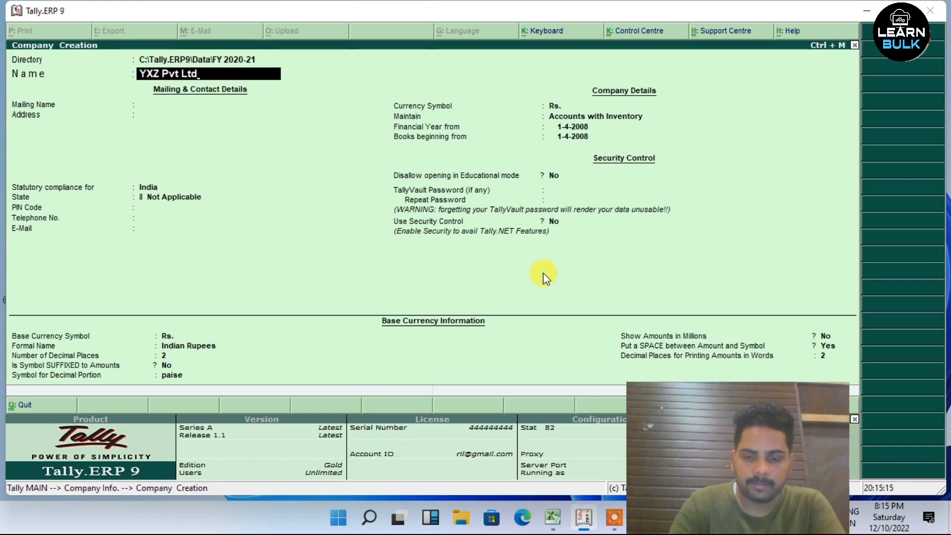
key("Return")
key("Return")
key("Return")
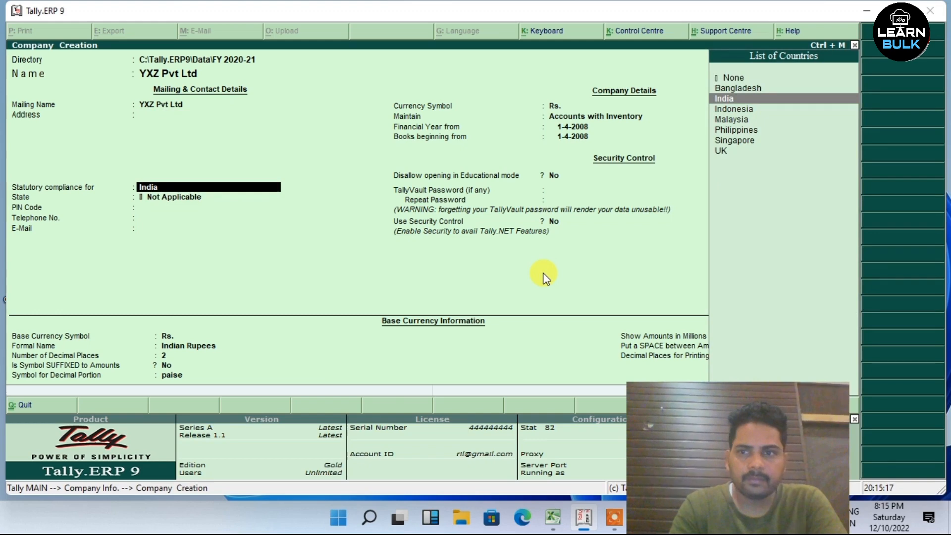
- Keep the default India compliance, financial year from 1-4-2008, security and Indian Rupees settings, and create the company
key("Return")
key("Return")
key("Return")
key("Return")
key("Return")
key("Return")
key("Return")
key("Return")
key("Return")
key("Return")
key("Return")
key("Return")
key("Return")
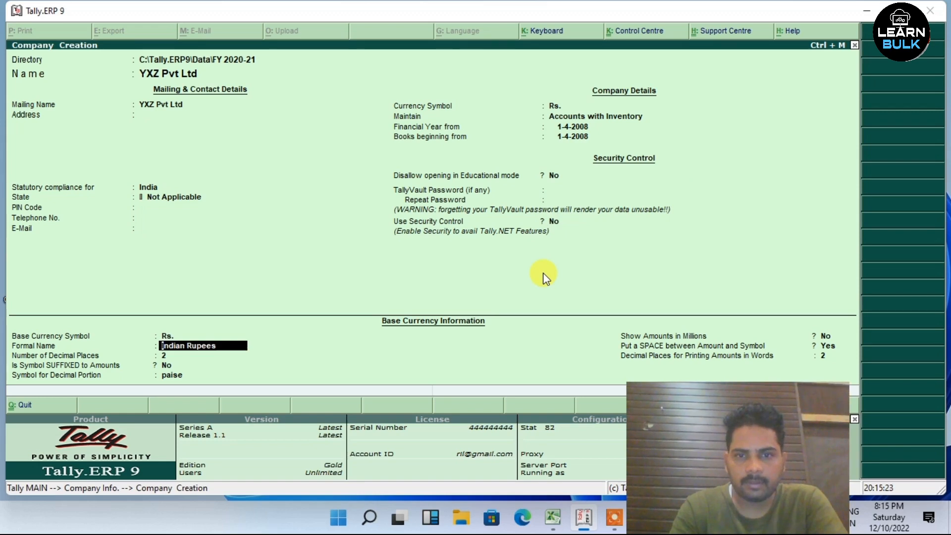
key("Return")
key("Return")
key("Return")
key("Return")
key("Return")
key("Return")
key("Return")
key("Return")
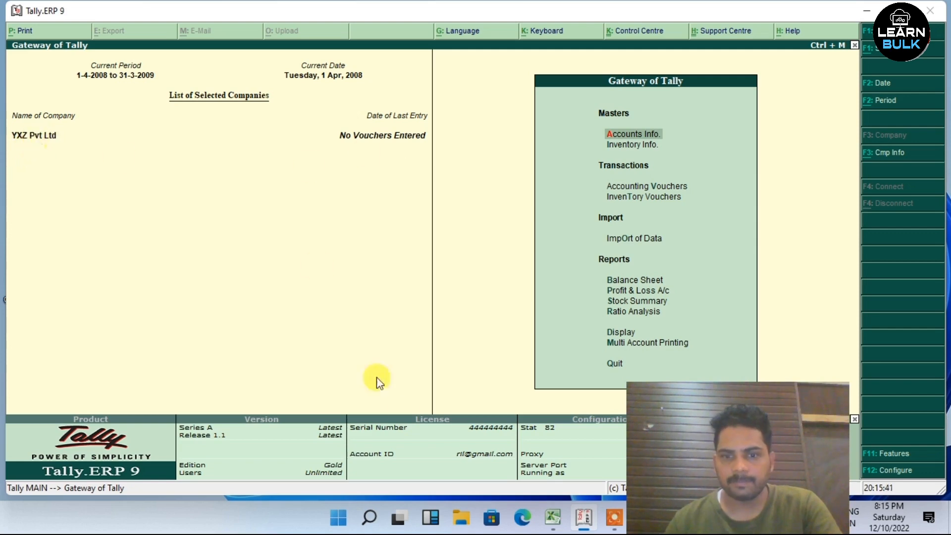
- Switch back to the CBS Format Oct-22 workbook in Excel and review the opening cash and bank balances in row 4
left_click(549, 515)
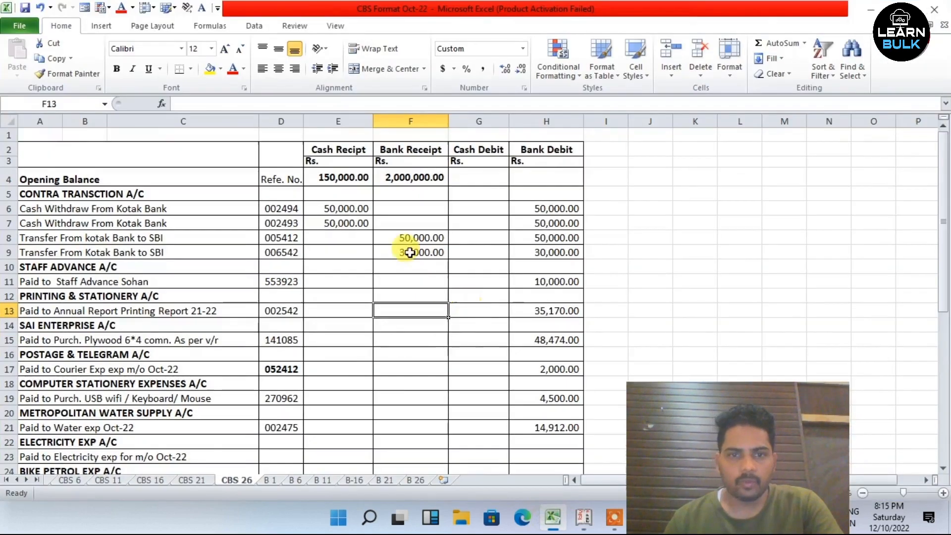
left_click(389, 340)
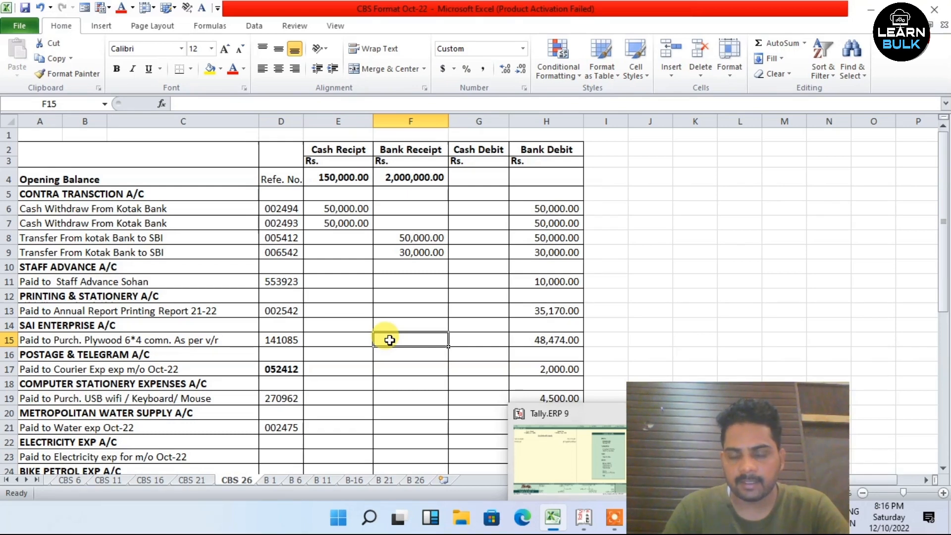
left_click(411, 298)
left_click(399, 340)
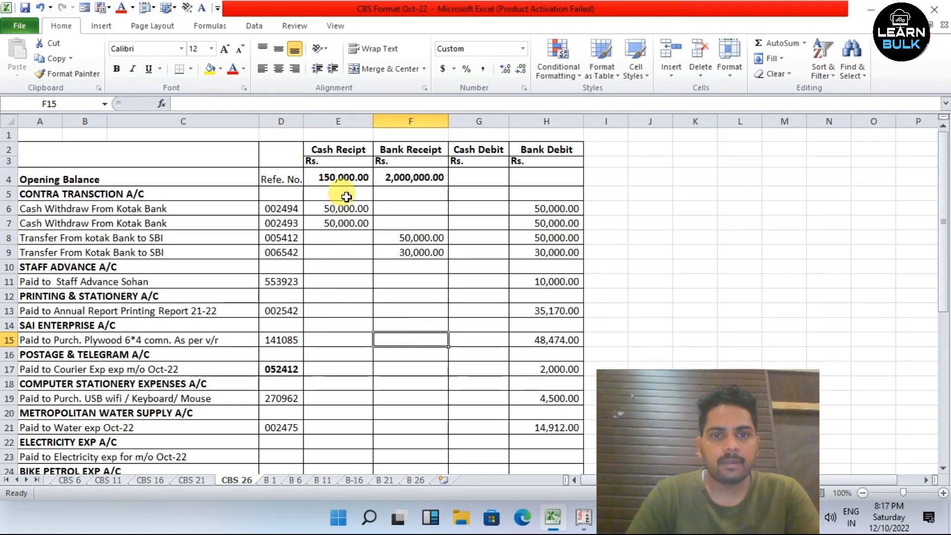
left_click(336, 181)
left_click(431, 182)
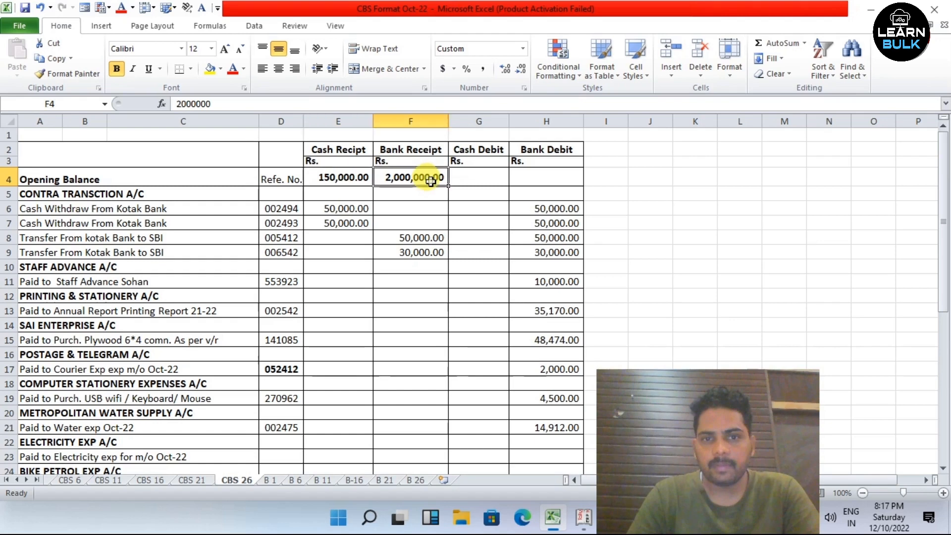
left_click(342, 180)
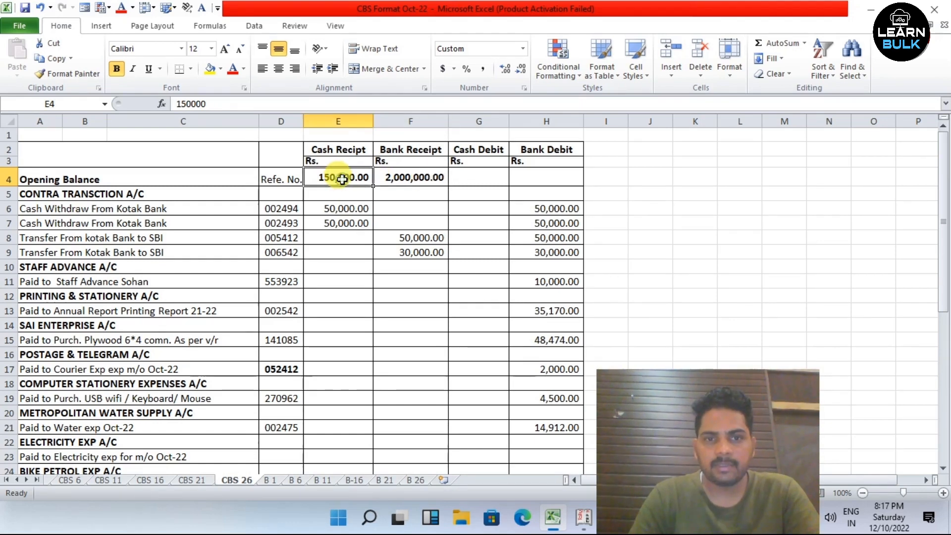
left_click(413, 186)
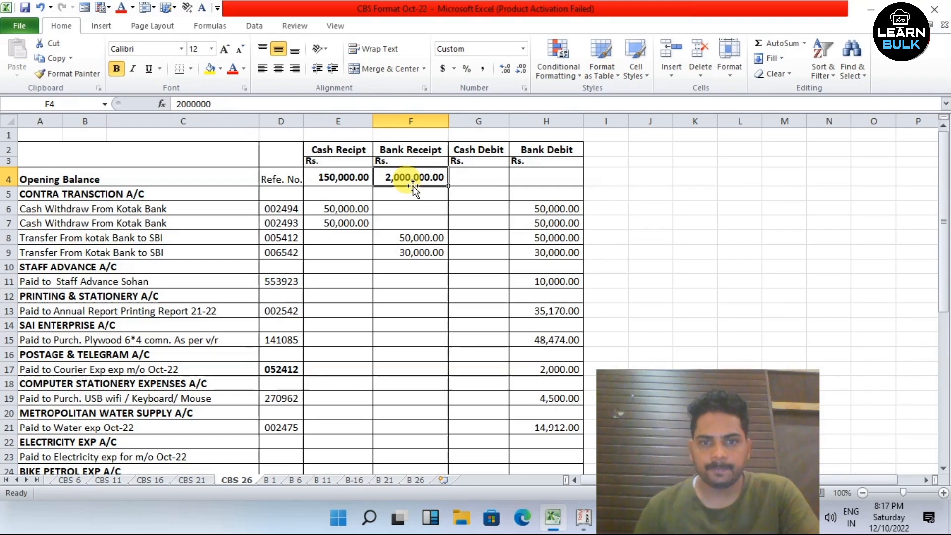
- Switch to Tally.ERP 9, open the Cash ledger for alteration and go to its opening balance, keeping the other details
left_click(587, 519)
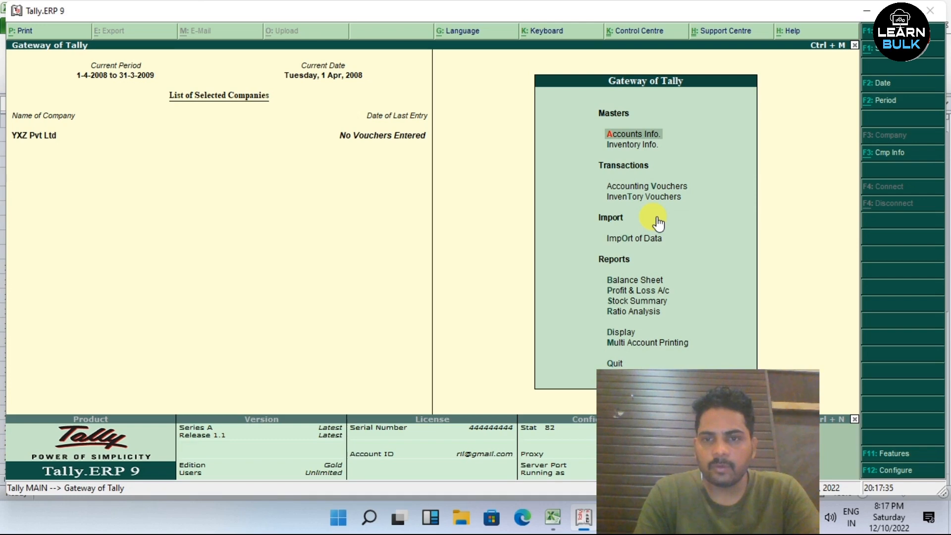
key("Return")
key("Down")
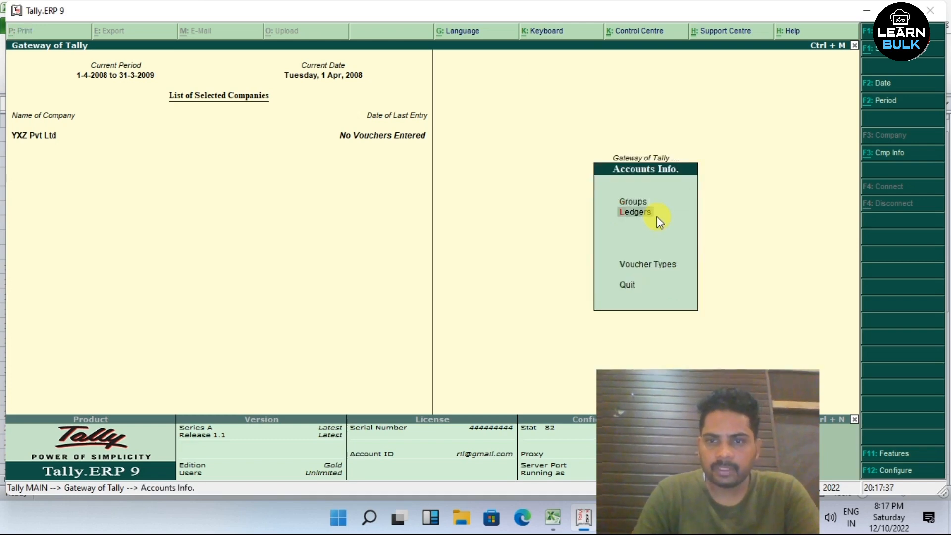
key("Return")
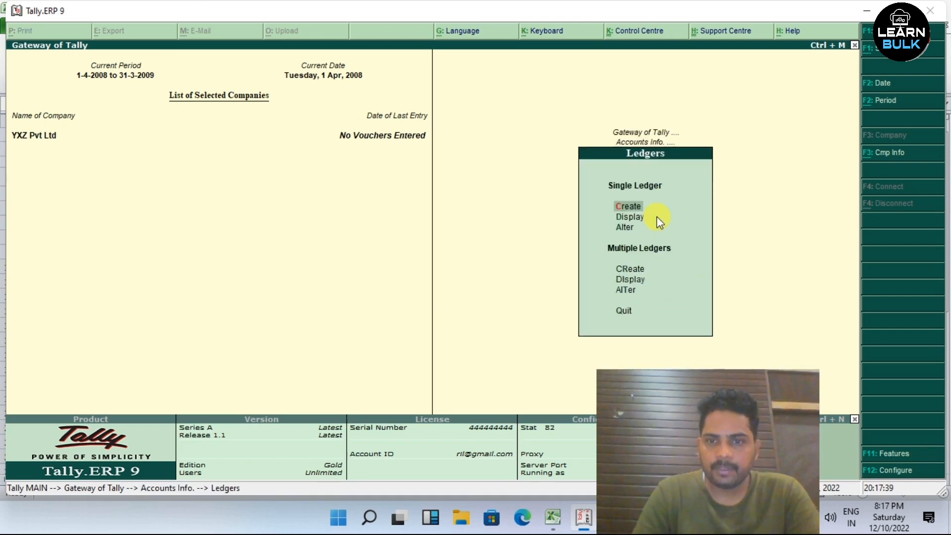
key("Down")
key("Down")
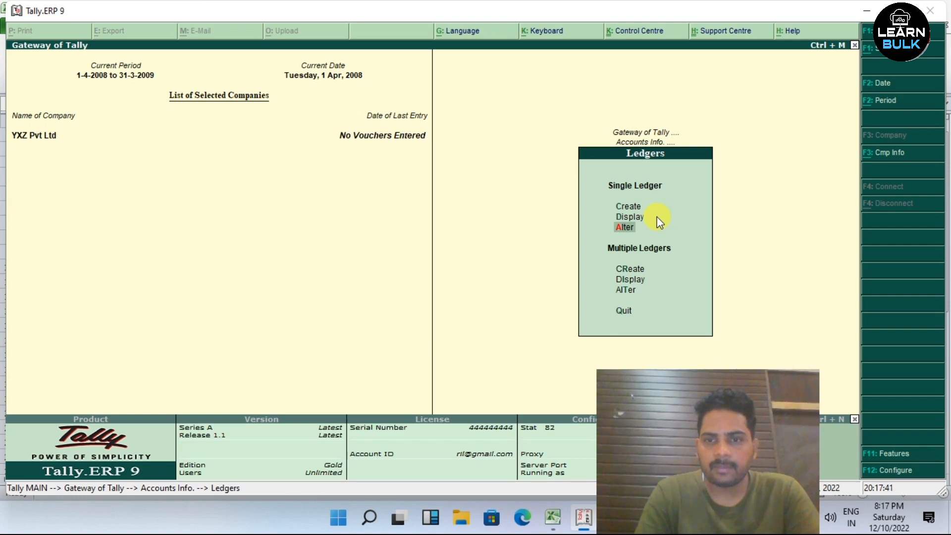
key("Return")
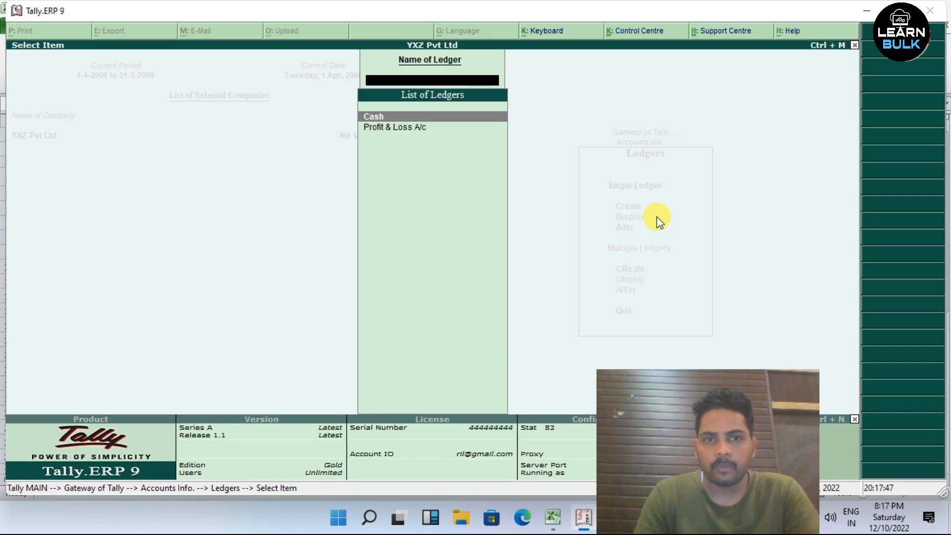
key("Return")
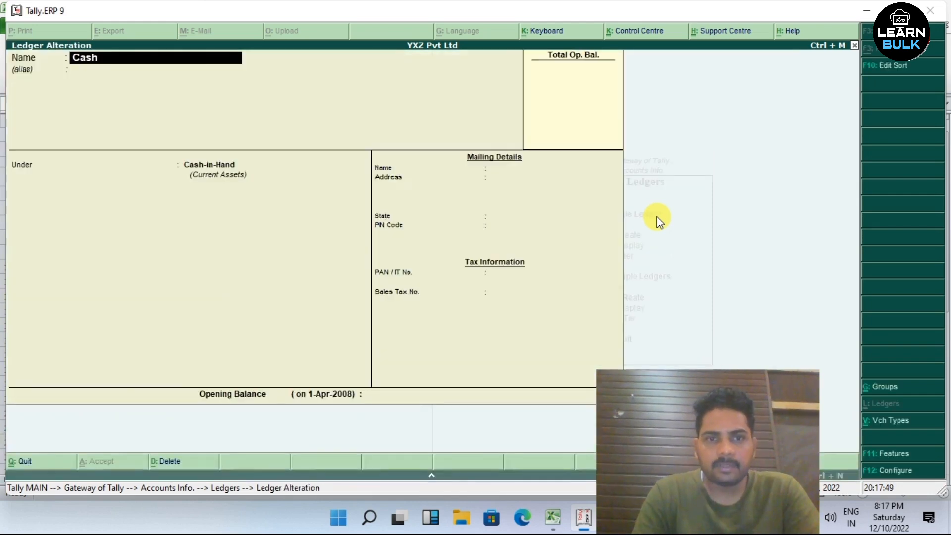
key("Return")
key("Return")
key("Return")
key("Return")
key("Escape")
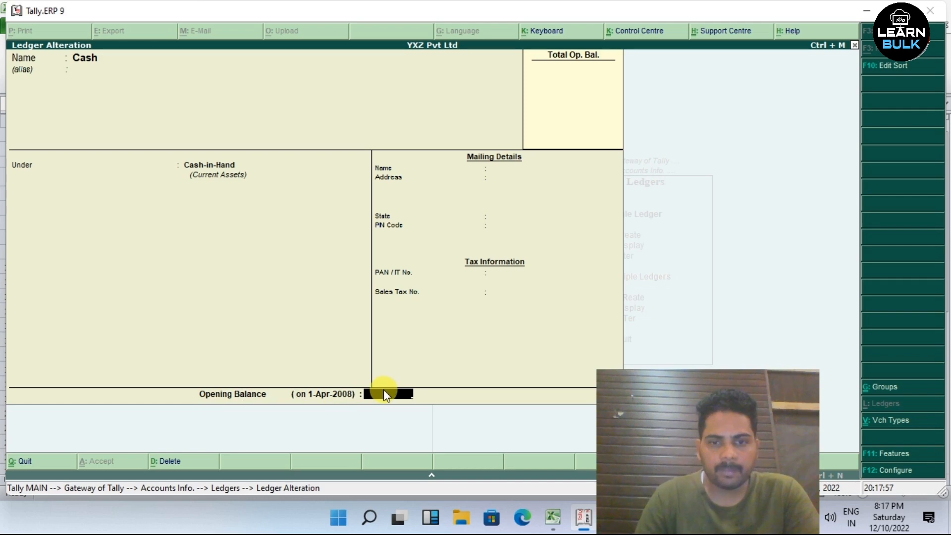
- Switch to the CBS Format Oct-22 workbook in Excel and copy the opening cash balance 150000 from cell E4
left_click(553, 517)
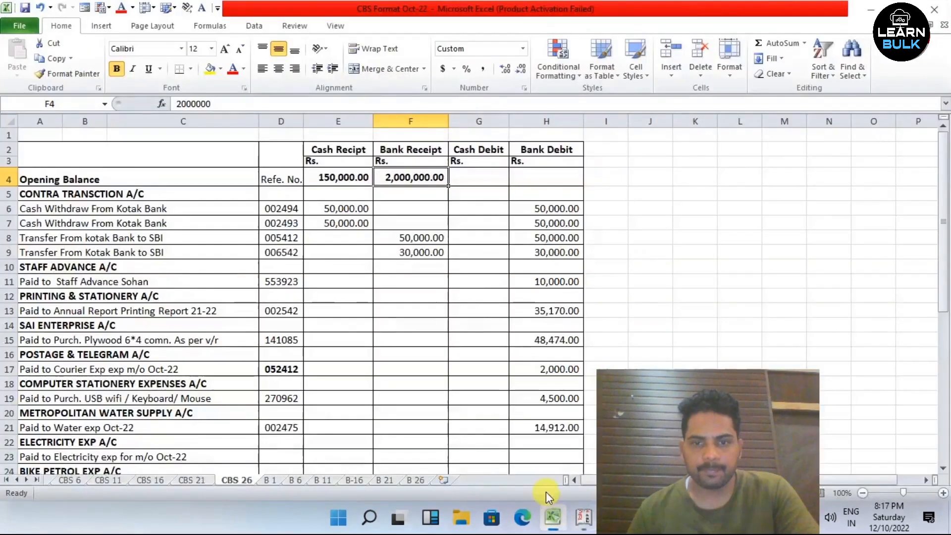
left_click(333, 177)
left_click(206, 104)
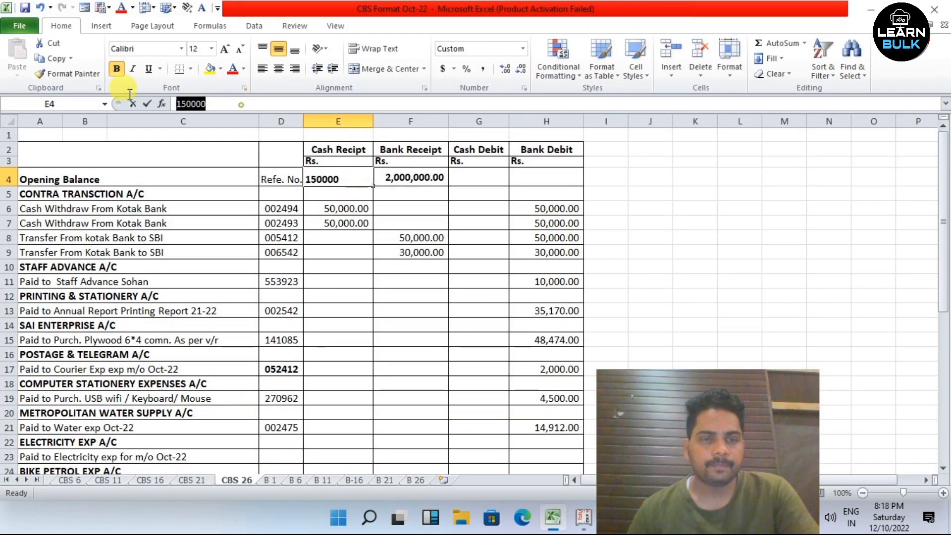
double_click(191, 103)
right_click(203, 105)
left_click(236, 129)
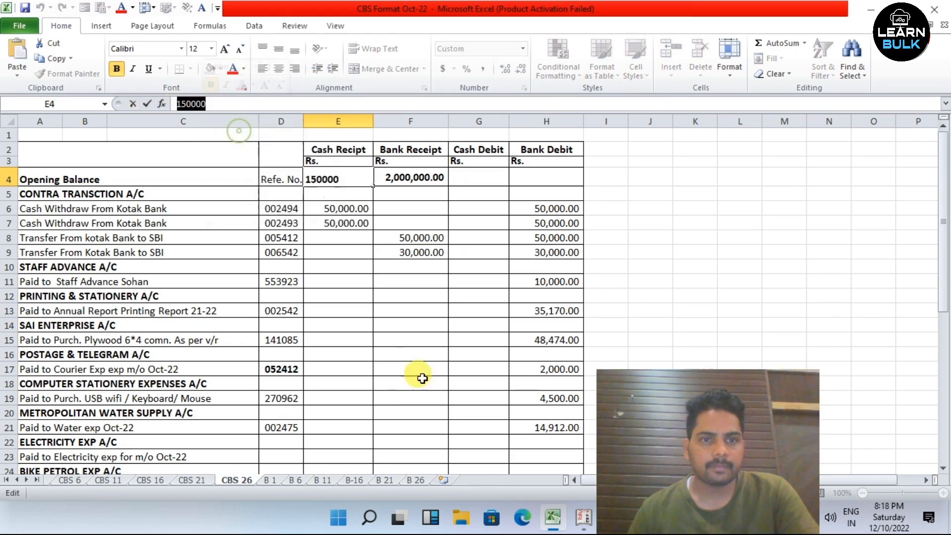
- Switch back to Tally.ERP 9, enter 150000 as the Cash ledger's opening balance, save it and leave ledger alteration
left_click(584, 518)
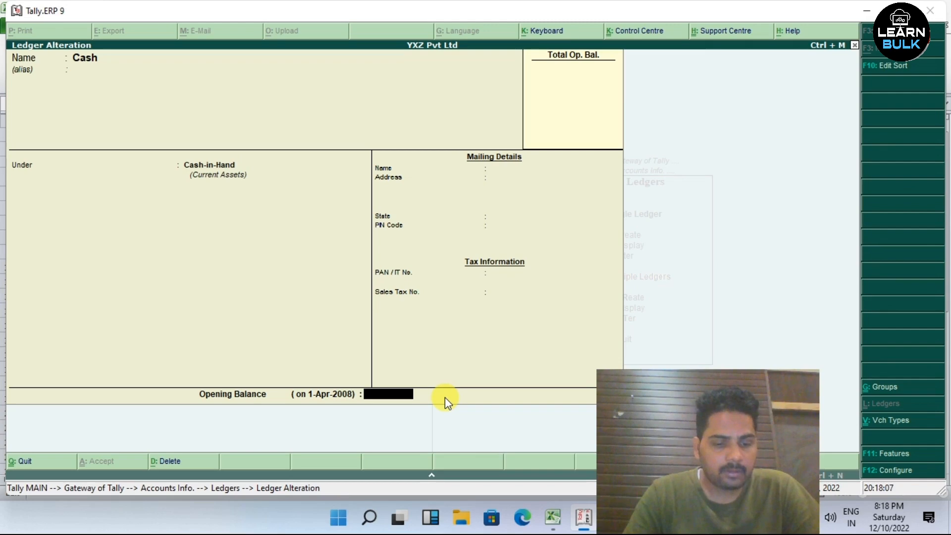
key("ctrl+alt+v")
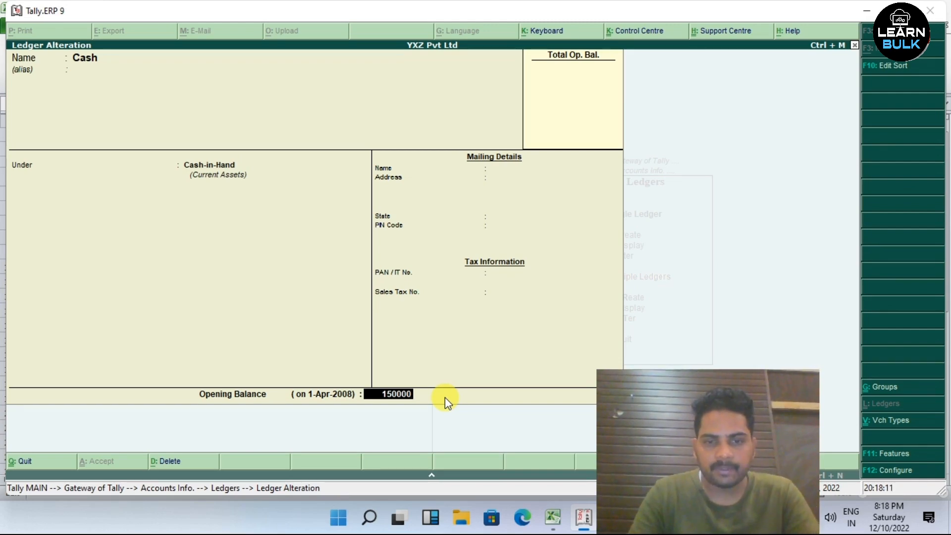
key("Return")
key("Return")
key("Return")
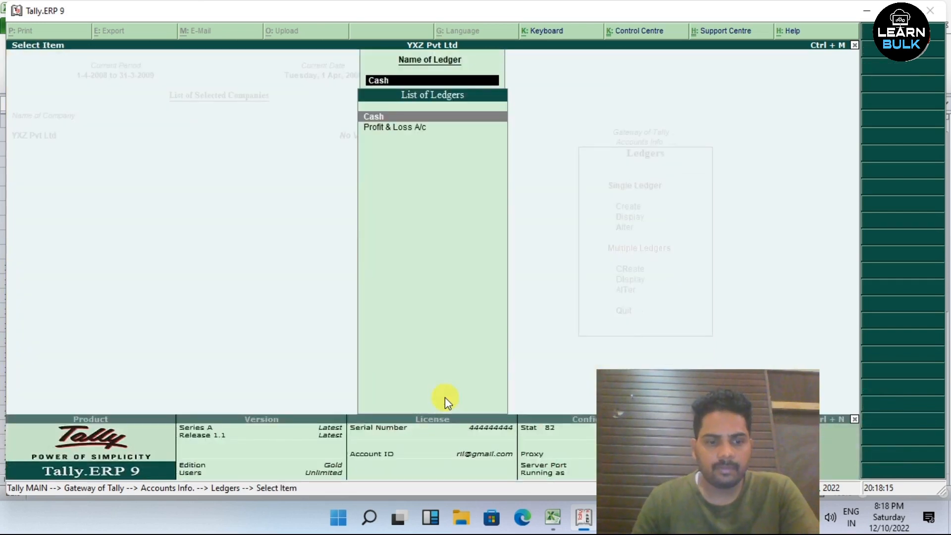
key("Escape")
key("Escape")
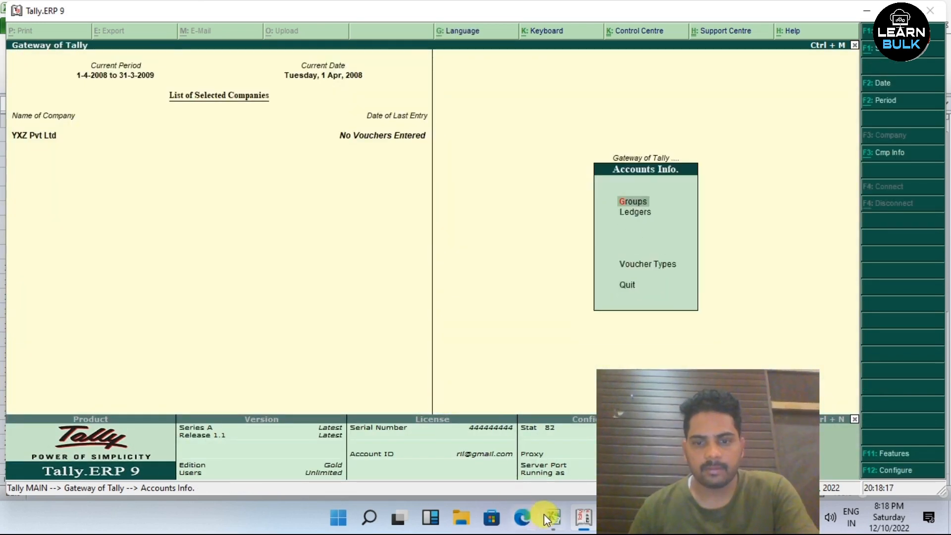
- Switch to Excel and check the opening bank balance and the Kotak Bank to SBI transfer in row 8
left_click(552, 517)
left_click(399, 179)
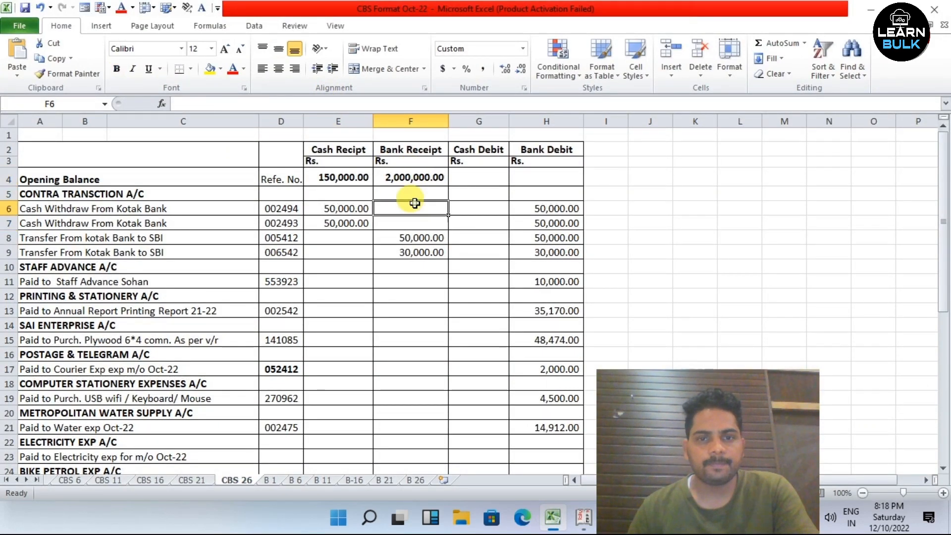
left_click(99, 241)
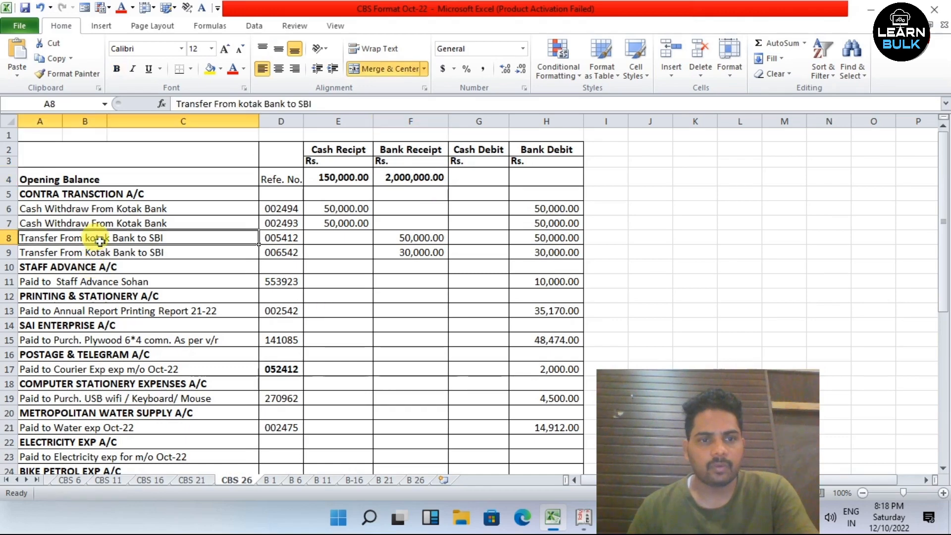
- Switch to Tally.ERP 9 and start a new single ledger named Kotak Bank under the Bank Accounts group
left_click(586, 523)
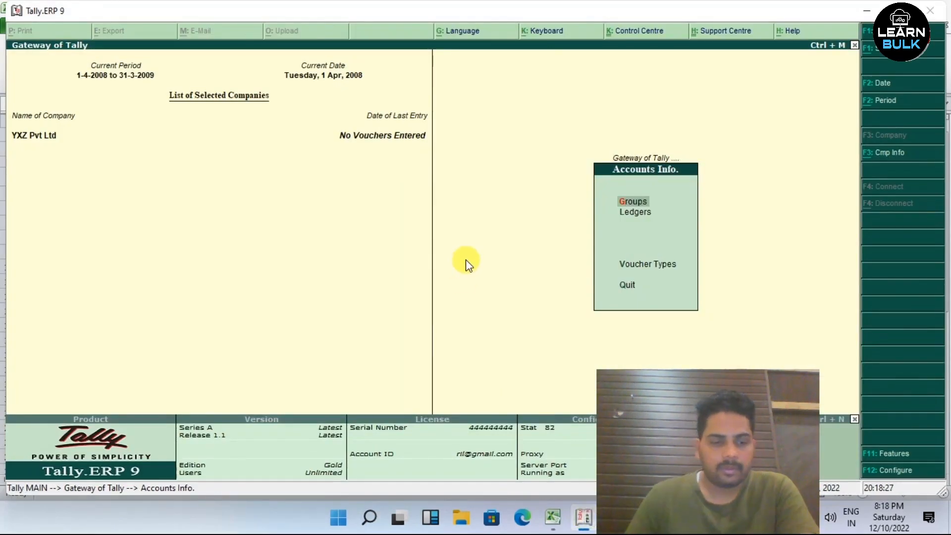
key("Escape")
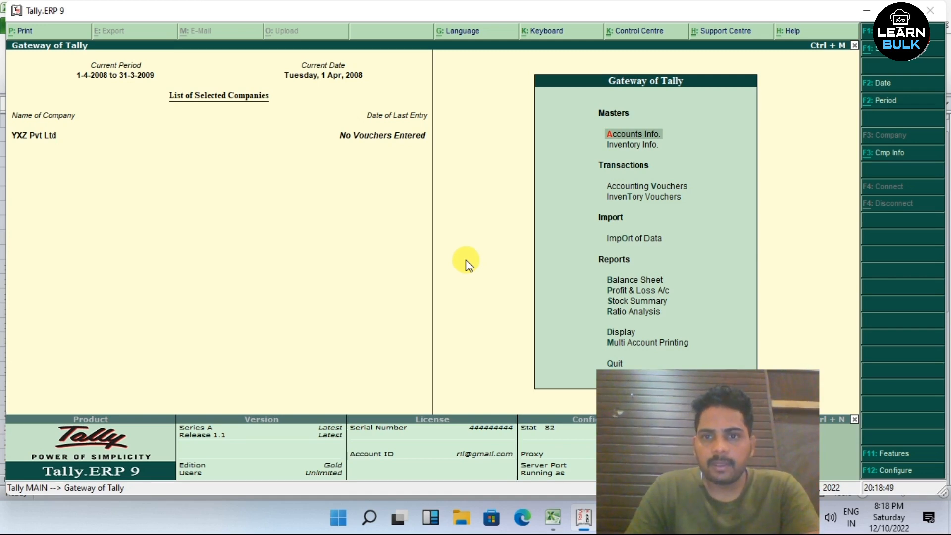
key("Return")
key("Down")
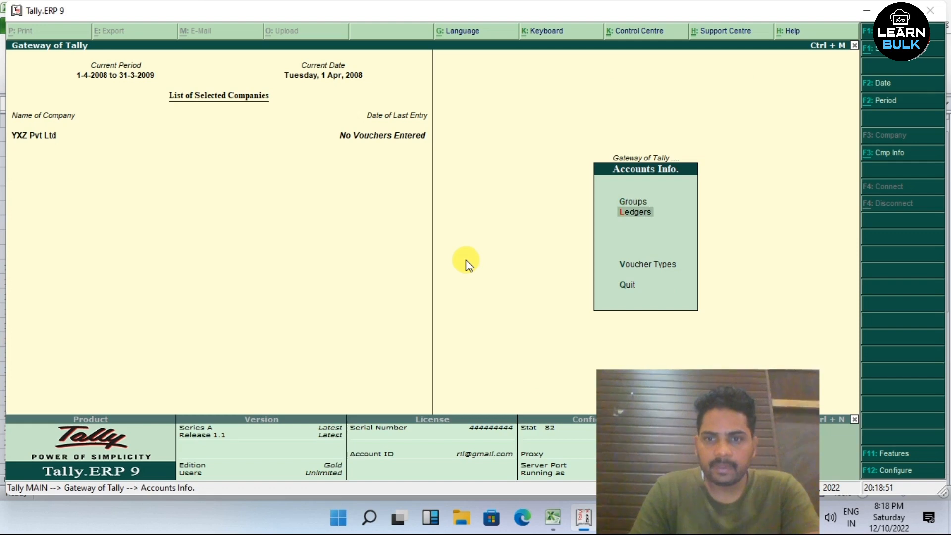
key("Return")
key("Return")
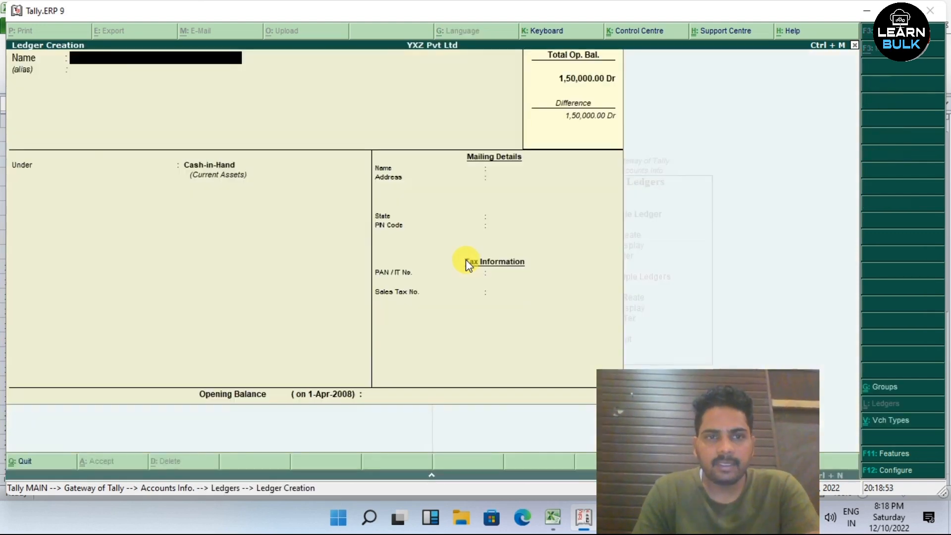
type("Kotak B")
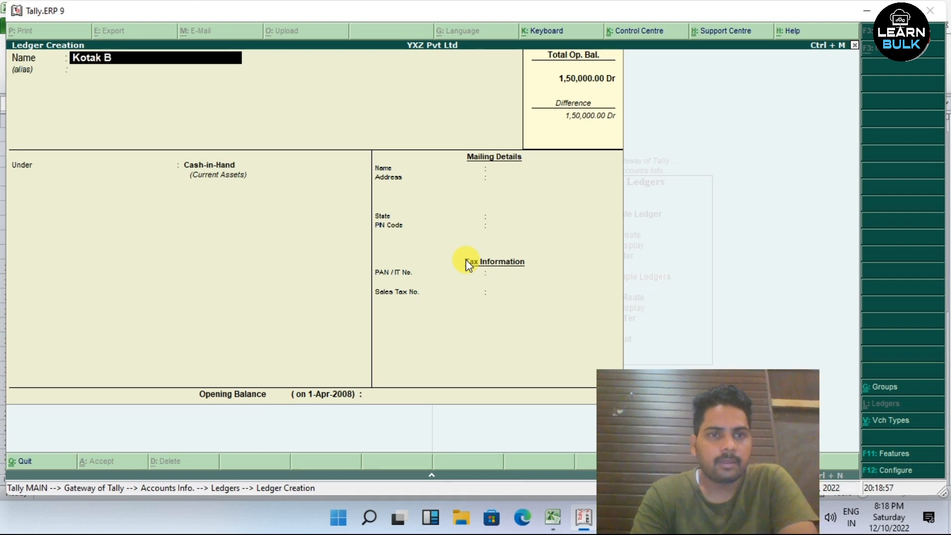
key("Return")
key("Return")
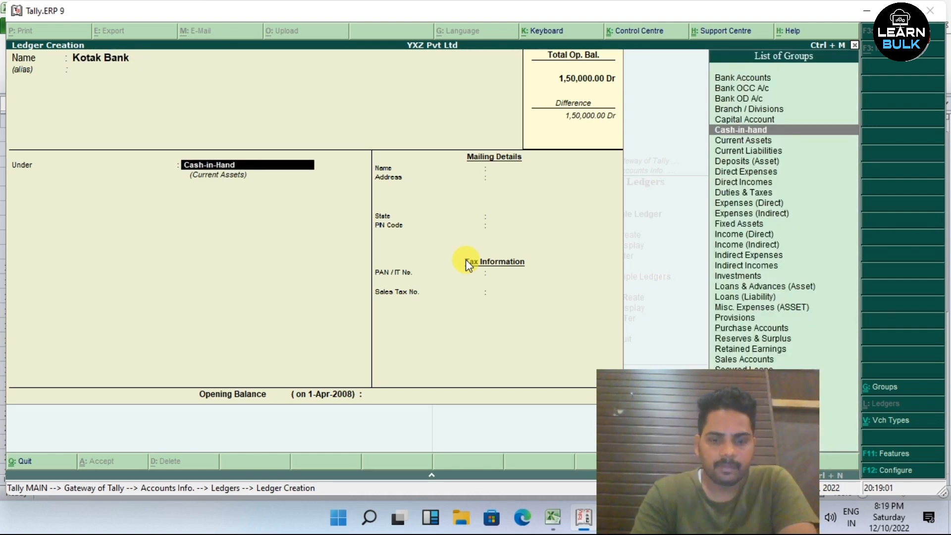
type("Ban")
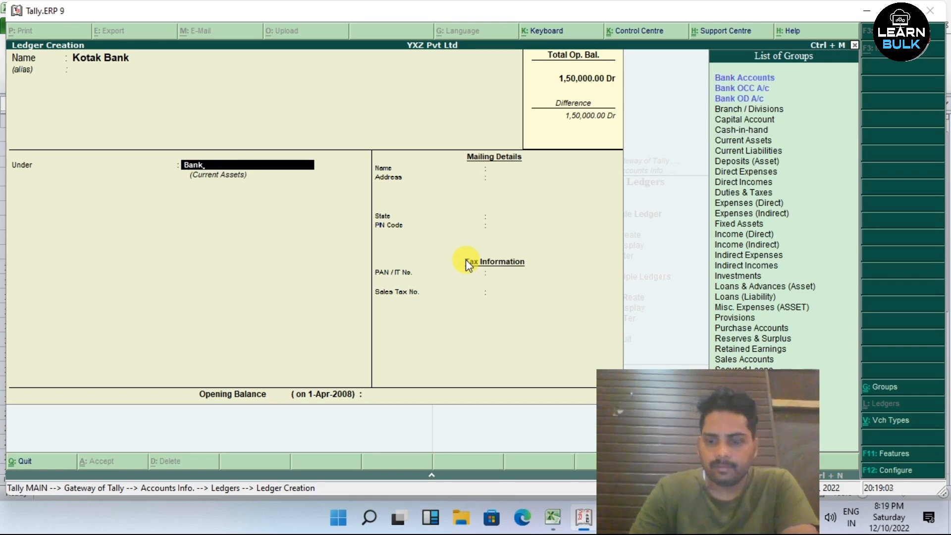
type("k")
key("Return")
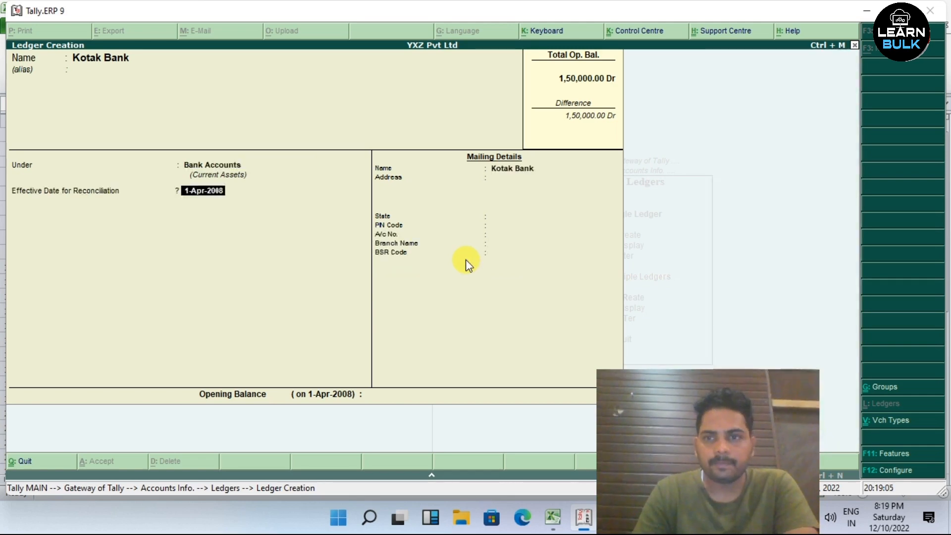
- Keep the 1-Apr-2008 reconciliation date, set the state to Not Applicable and leave Kotak Bank's address and account details blank
key("Return")
key("Return")
key("Return")
key("Return")
key("Return")
key("Return")
key("Return")
key("Return")
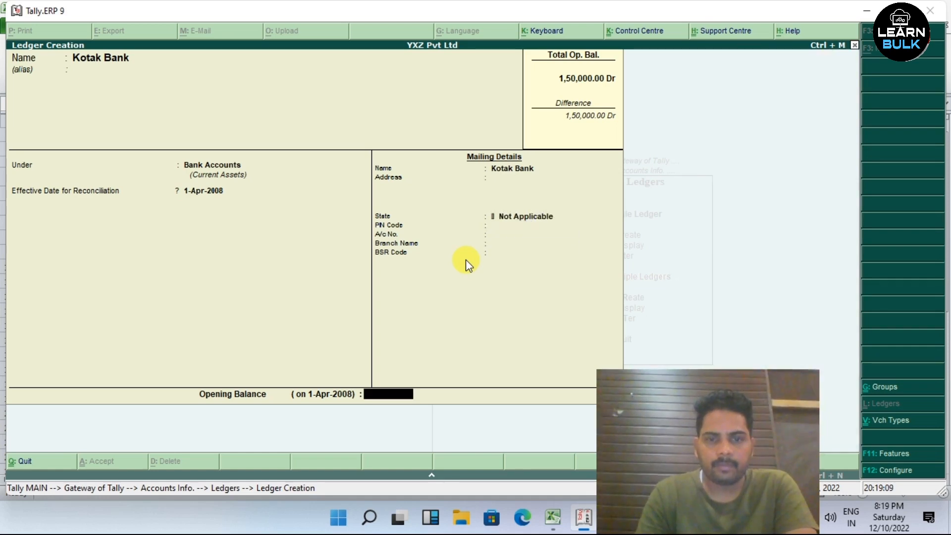
- Switch to the Excel workbook and copy the opening bank balance 2000000 from cell F4
left_click(553, 517)
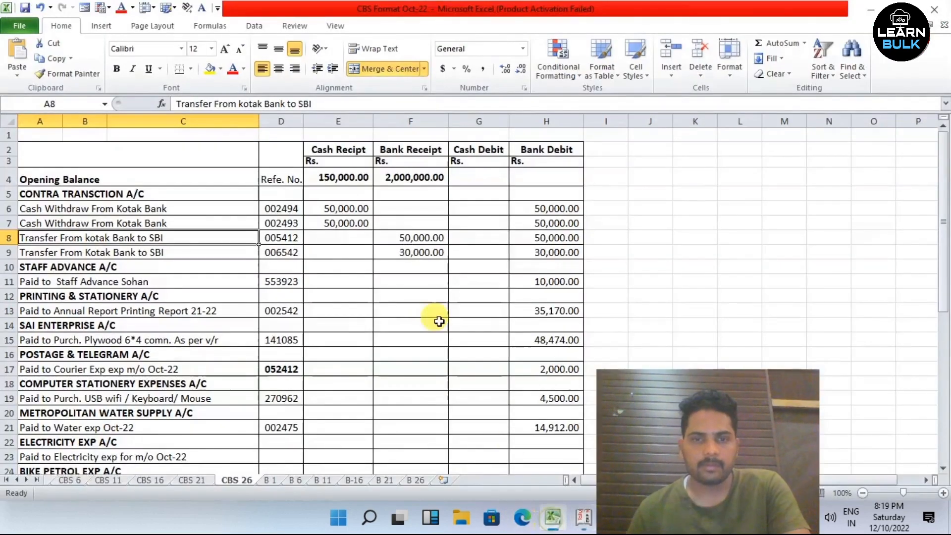
left_click(404, 176)
double_click(194, 103)
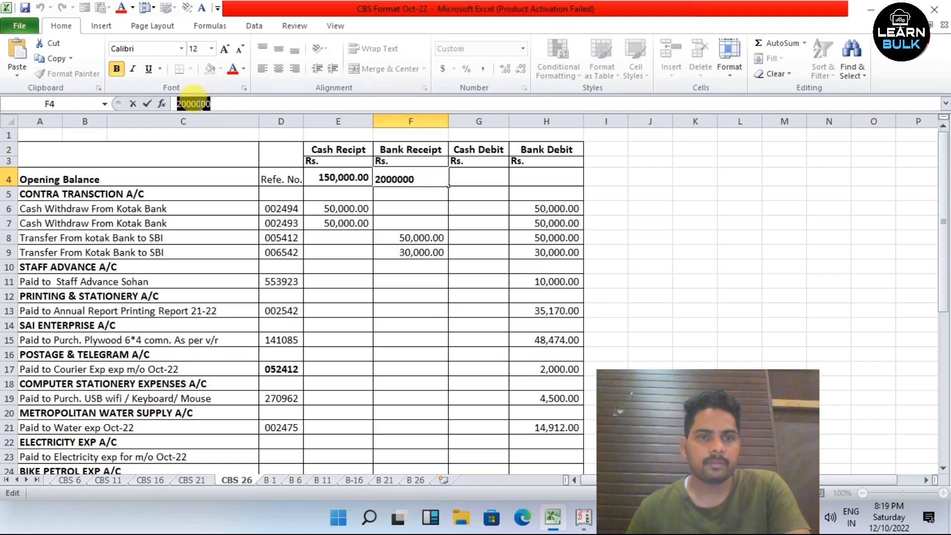
right_click(200, 103)
left_click(231, 127)
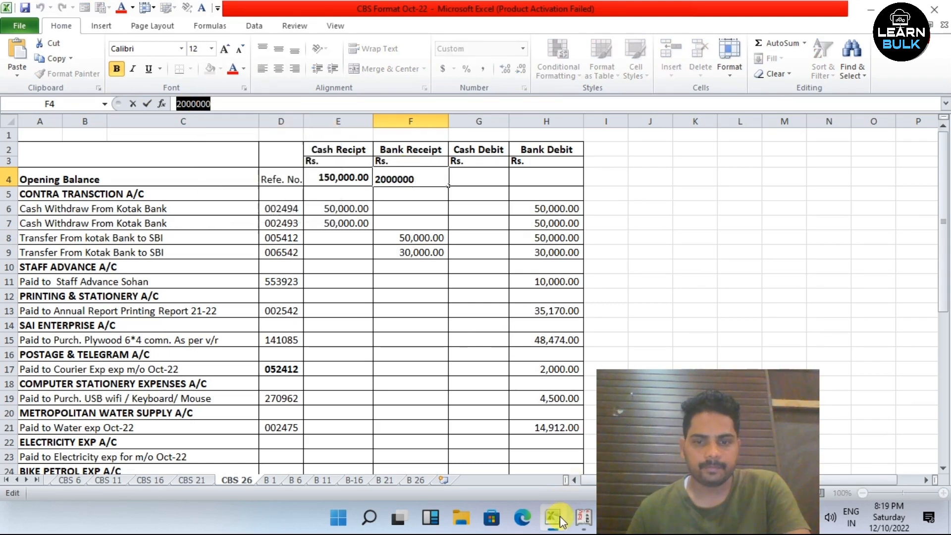
- Switch back to Tally.ERP 9, enter 2000000 as Kotak Bank's opening balance, save the ledger and return to the Gateway of Tally
left_click(558, 518)
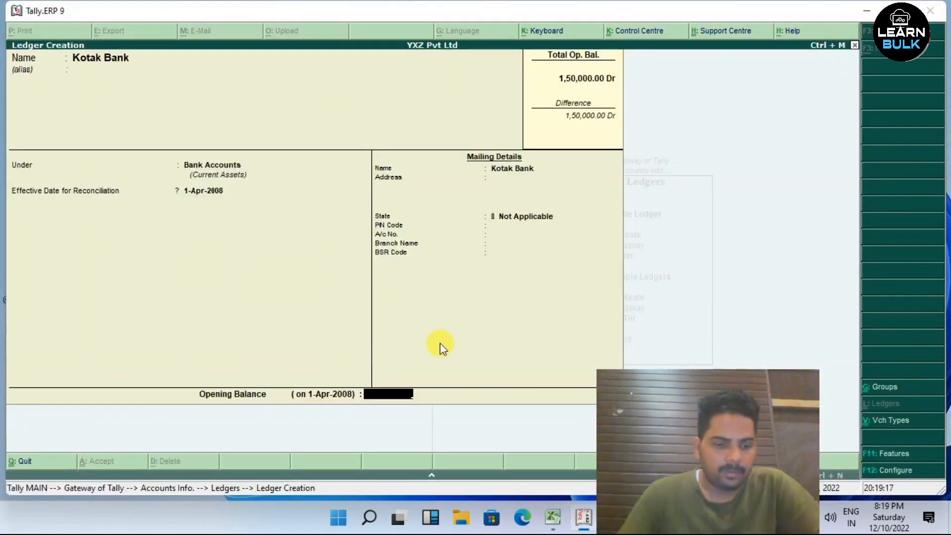
key("ctrl+alt+v")
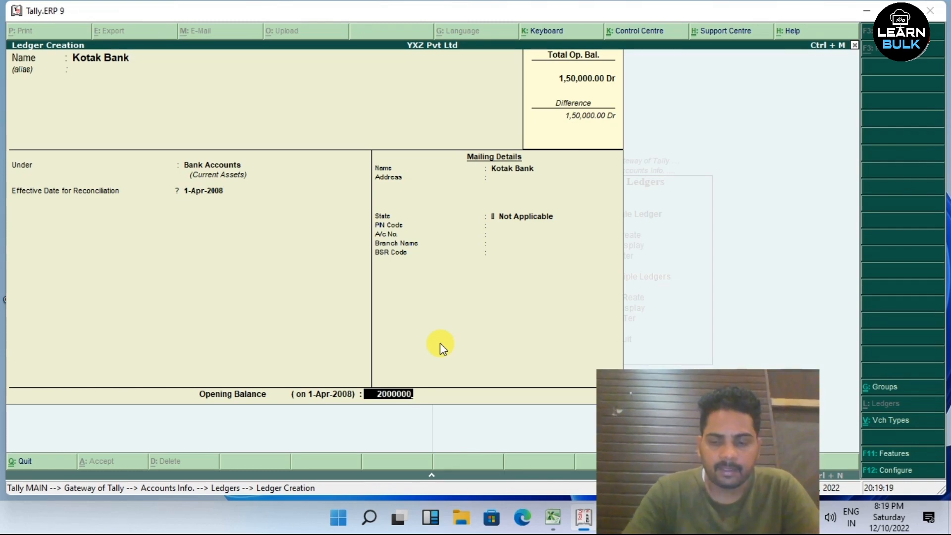
key("Return")
key("Return")
key("Return")
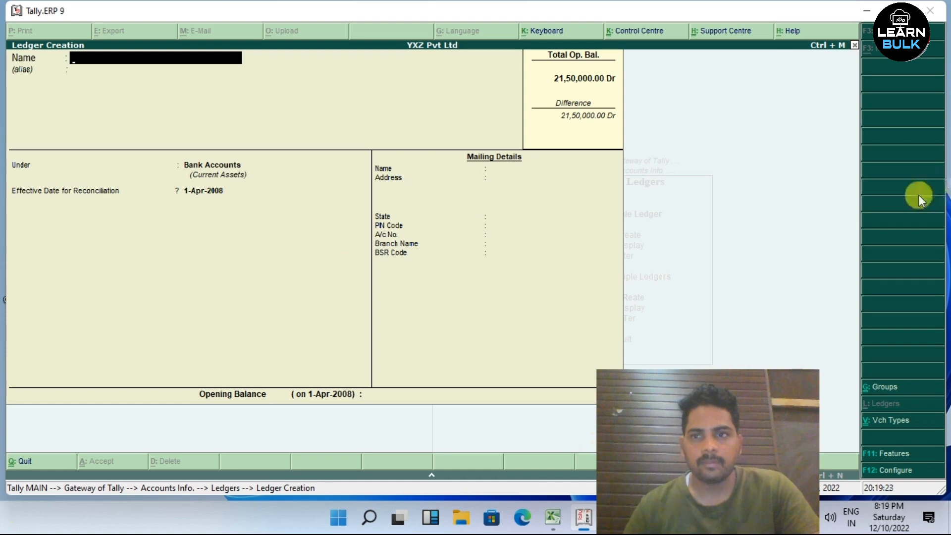
key("Escape")
key("Return")
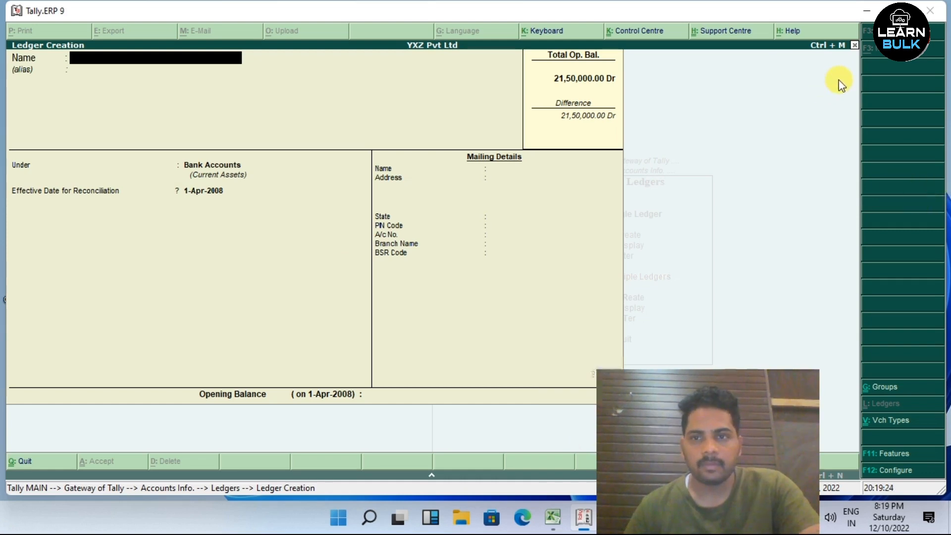
key("Escape")
key("Escape")
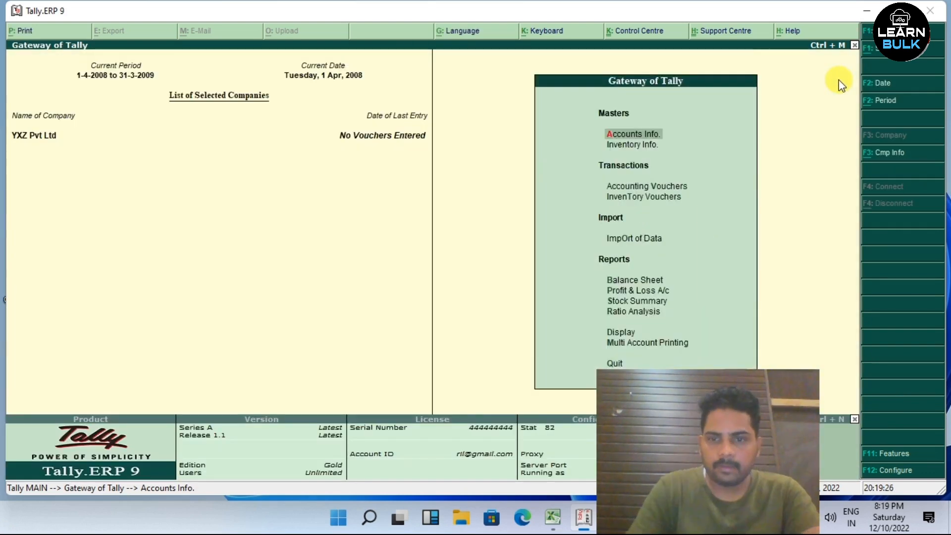
- Display the Cash/Bank Summary from the account books to review the Cash and Kotak Bank balances
key("Down")
key("Down")
key("Down")
key("Down")
key("Down")
key("Down")
key("Down")
key("Down")
key("Down")
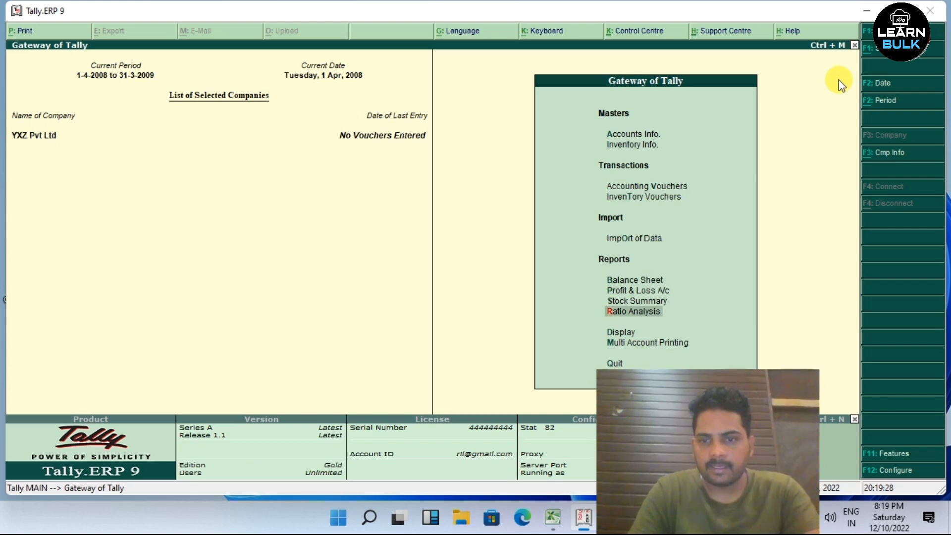
key("Return")
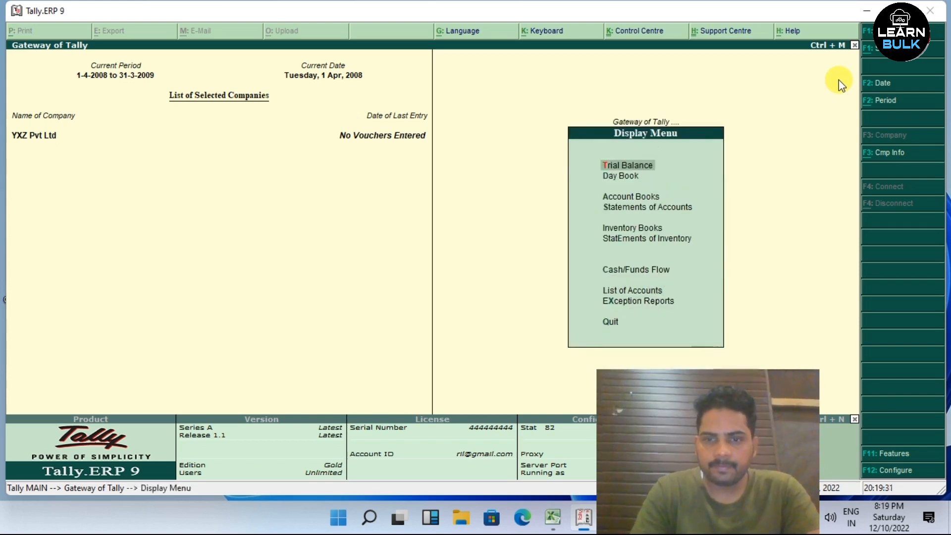
key("Down")
key("Down")
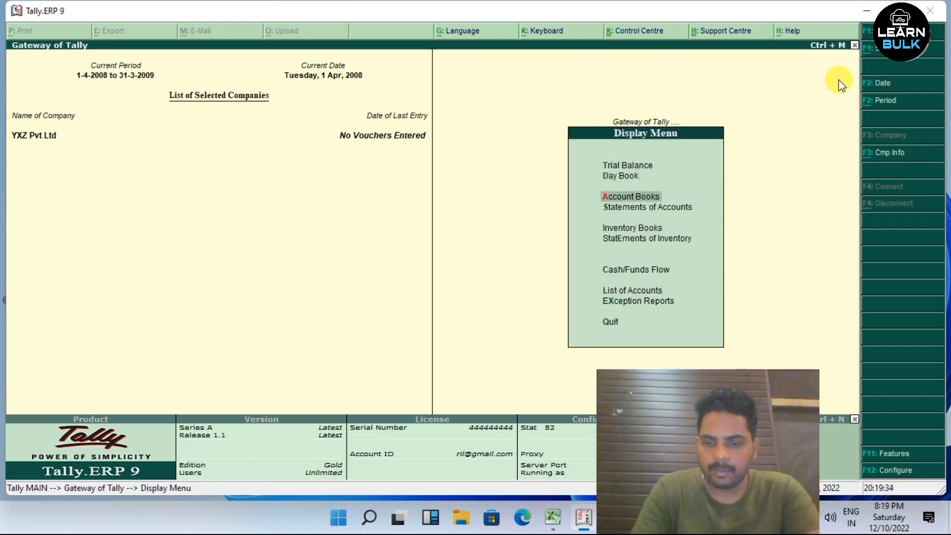
key("Return")
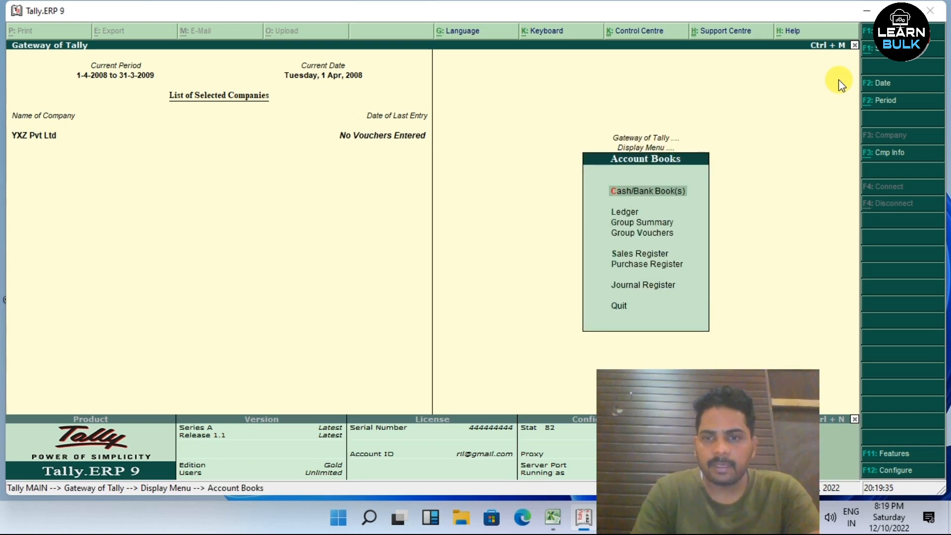
key("Return")
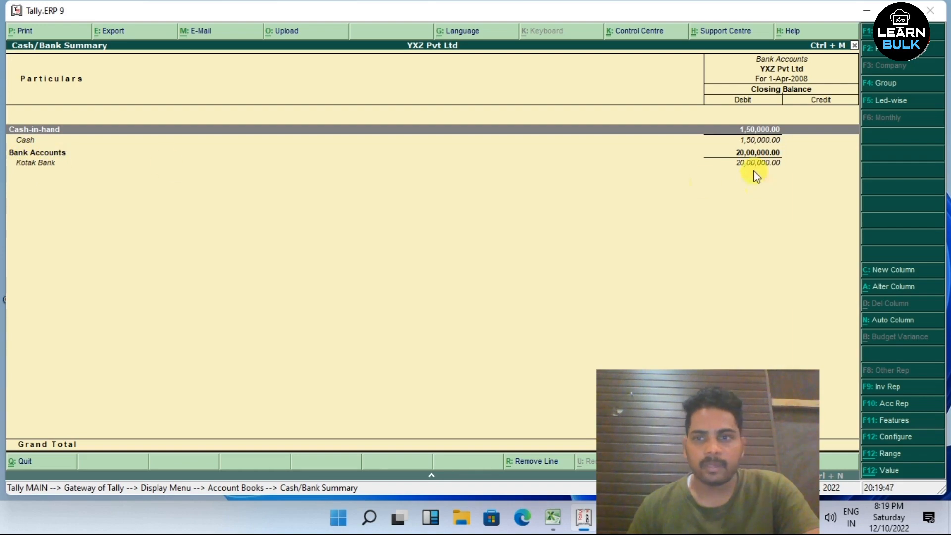
- Check the opening balances in cells E4 and F4 of the Excel workbook against the Cash/Bank Summary, ending back in Tally.ERP 9
left_click(551, 518)
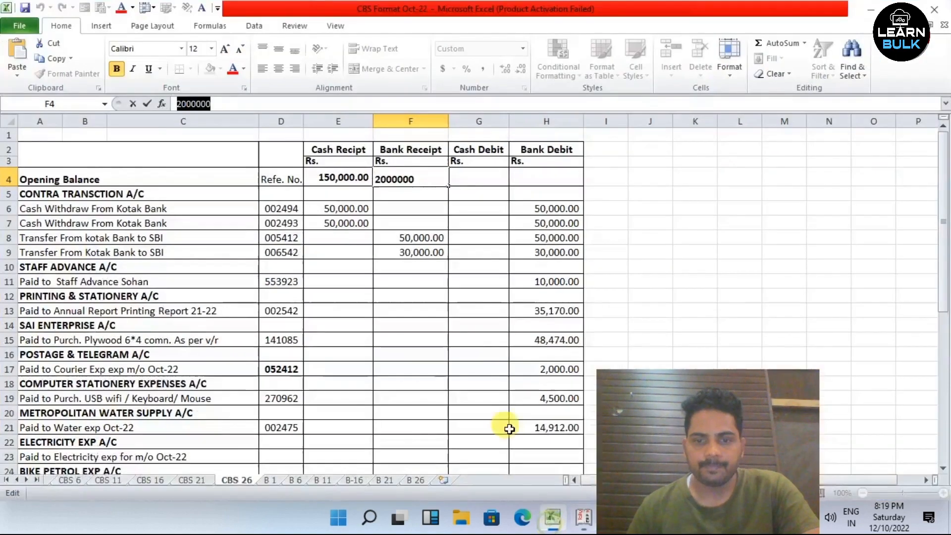
left_click(340, 178)
left_click(318, 265)
left_click(329, 178)
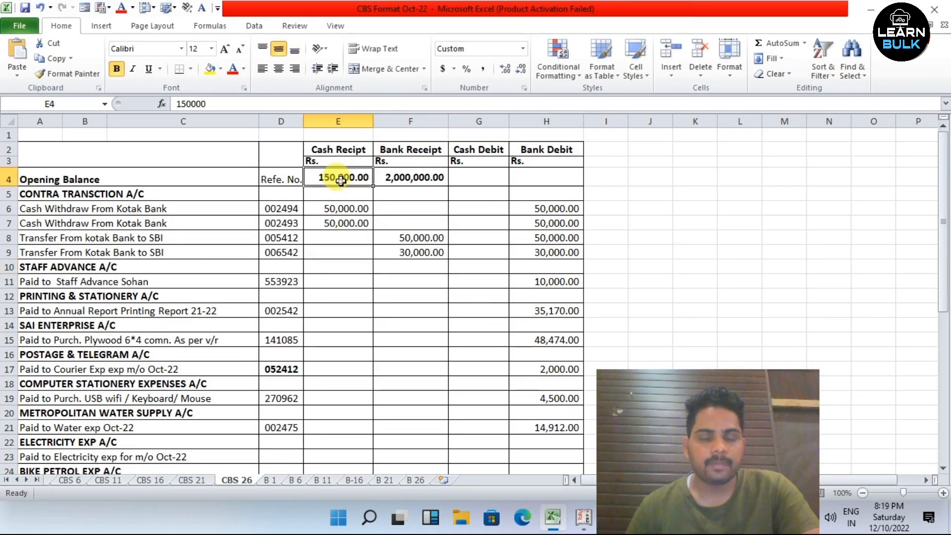
left_click(393, 180)
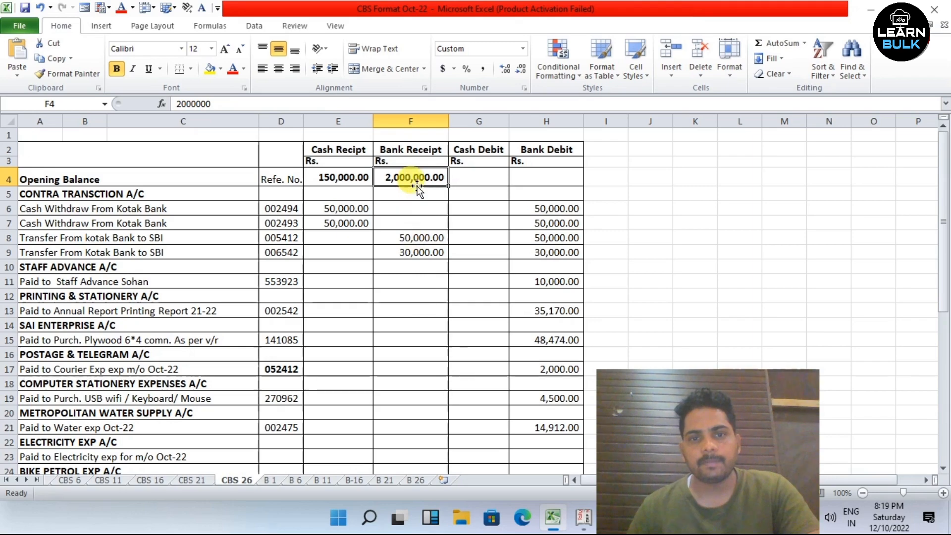
left_click(584, 518)
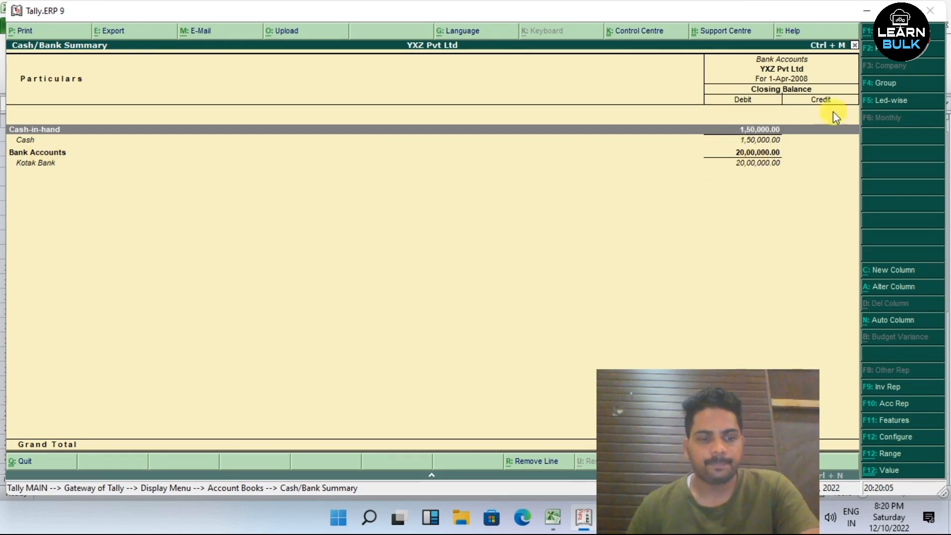
- Switch to the Excel workbook and examine the first cash withdrawal from Kotak Bank under the contra transactions in row 6
left_click(866, 10)
left_click(367, 256)
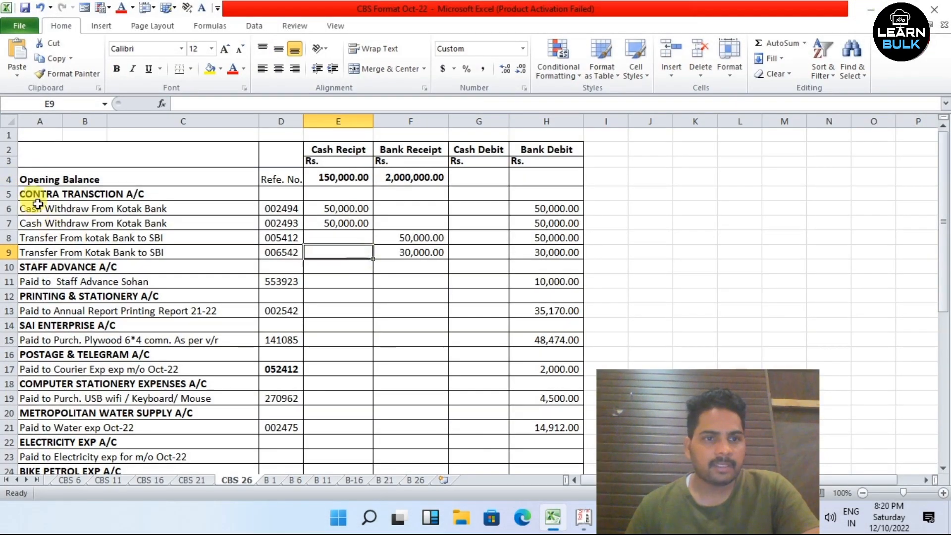
left_click(30, 208)
left_click(99, 233)
left_click(353, 208)
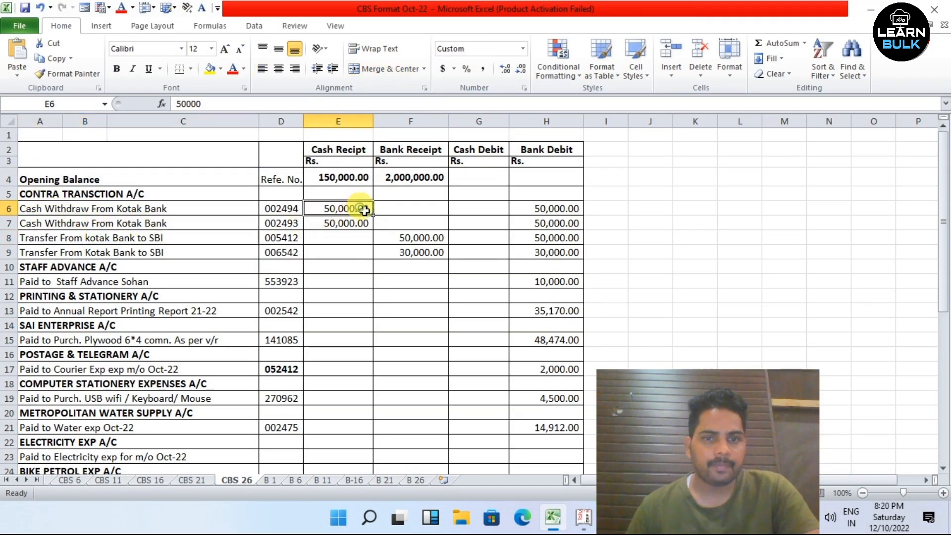
left_click(414, 211)
key("Down")
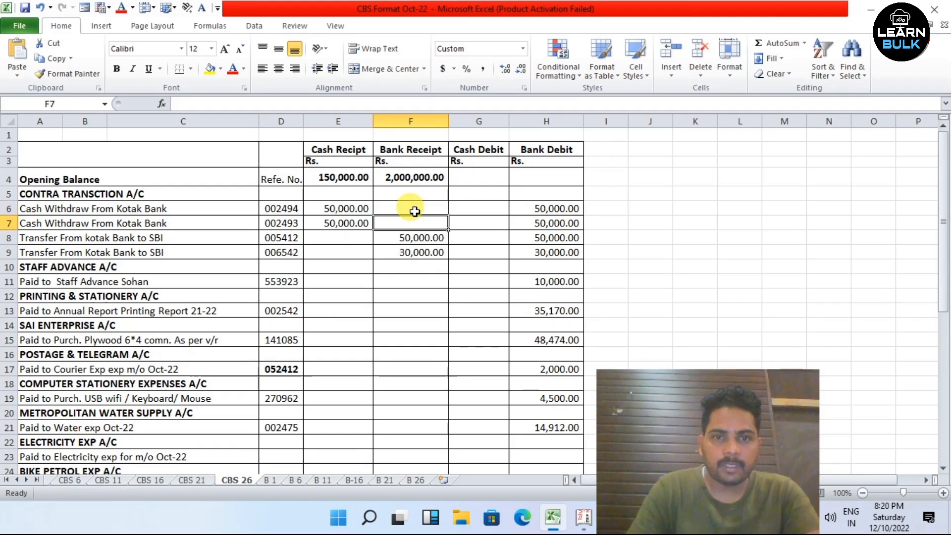
left_click(414, 212)
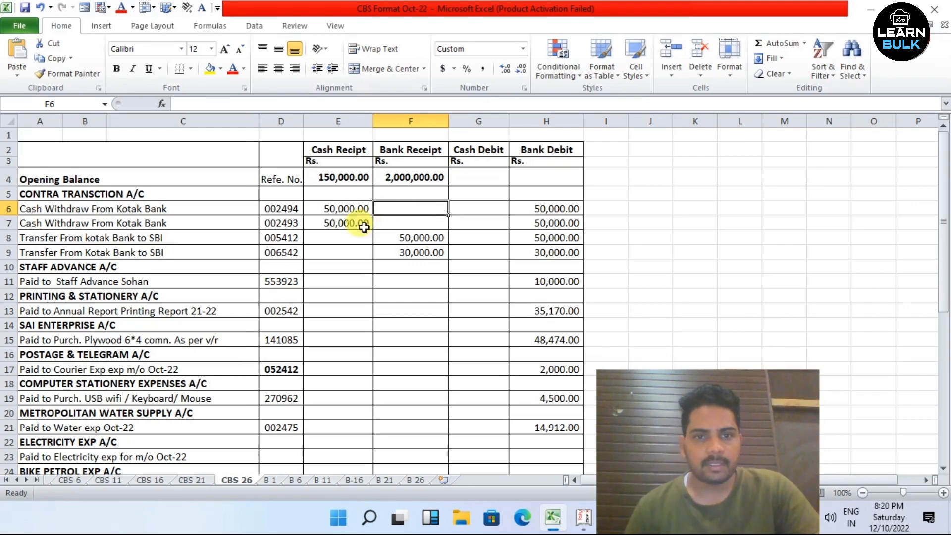
left_click(337, 207)
left_click(427, 208)
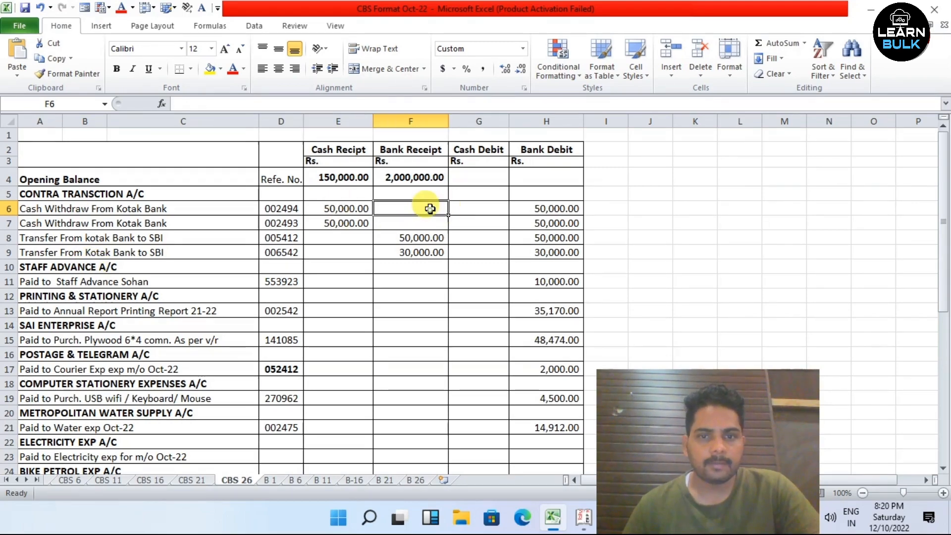
- Switch back to Tally.ERP 9, leave the cash/bank report and start a new contra voucher under Accounting Vouchers
left_click(584, 518)
key("Escape")
key("Escape")
key("Escape")
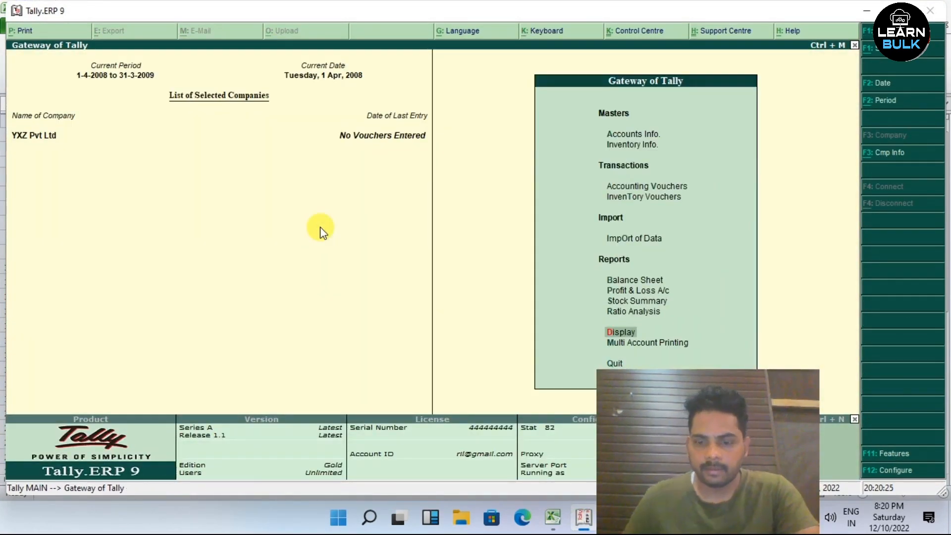
key("Up")
key("Up")
key("Up")
key("Up")
key("Up")
key("Up")
key("Up")
key("Up")
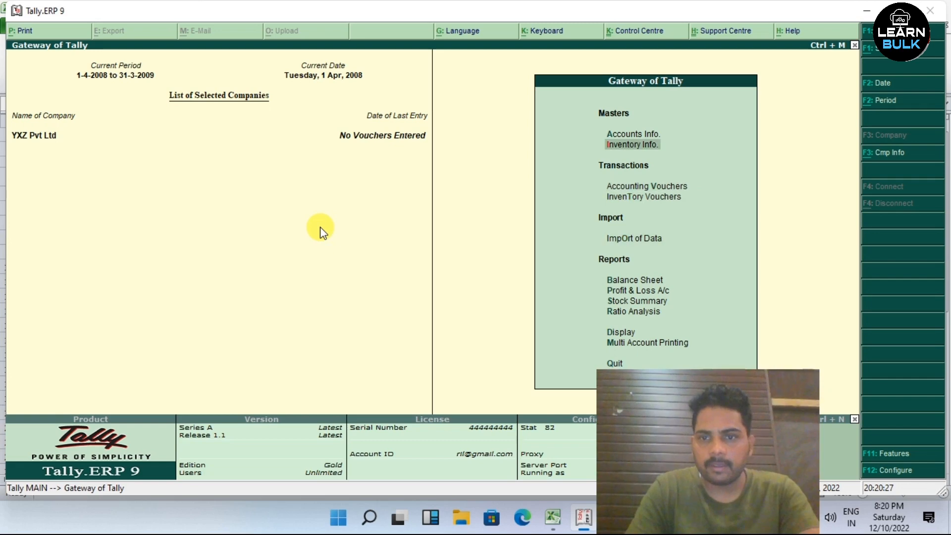
key("Down")
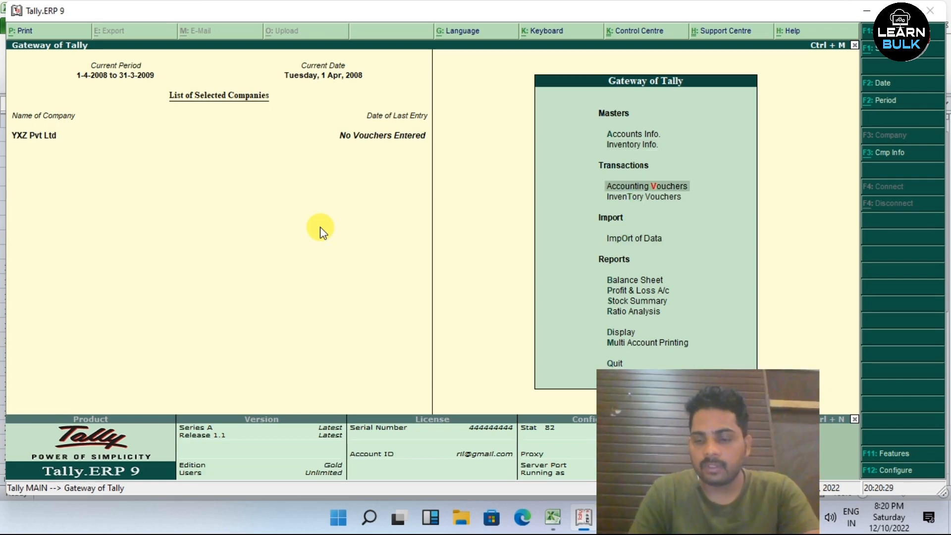
key("Return")
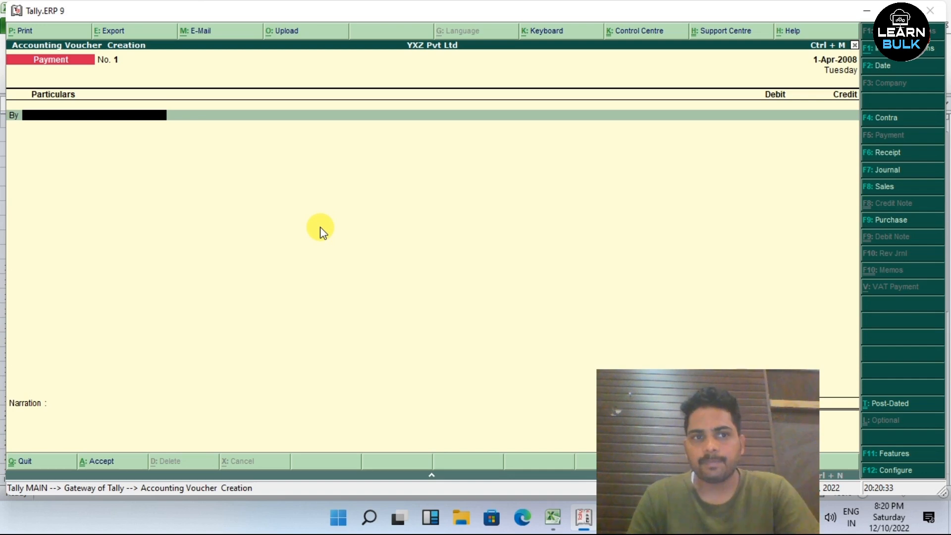
left_click(887, 118)
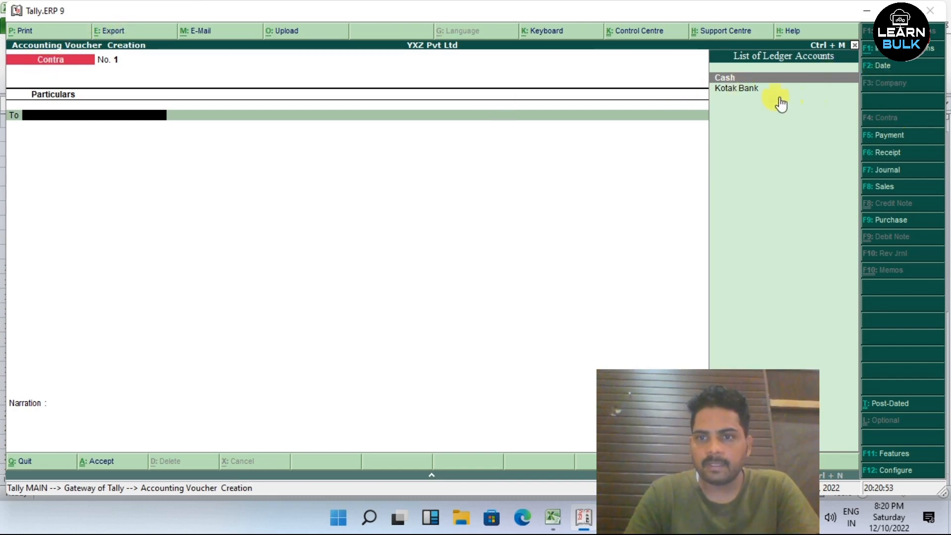
- Credit Kotak Bank 50000 and debit Cash 50,000.00 in the contra voucher, checking the withdrawal in row 6 of the Excel workbook
left_click(739, 89)
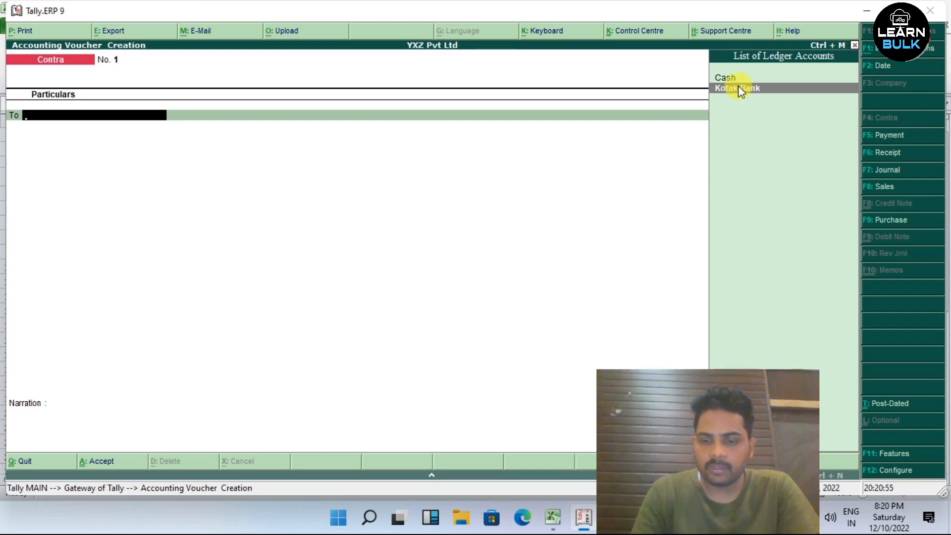
key("Return")
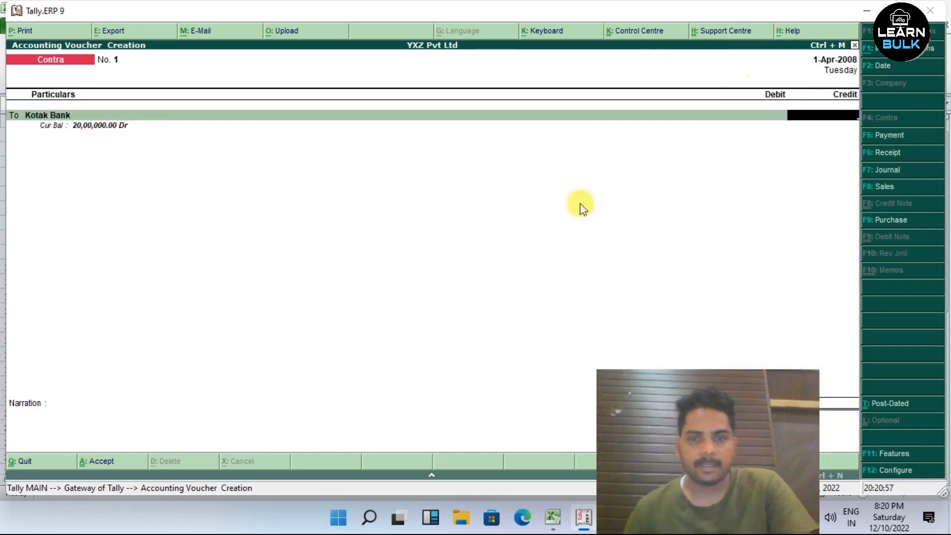
left_click(552, 519)
left_click(163, 208)
left_click(389, 206)
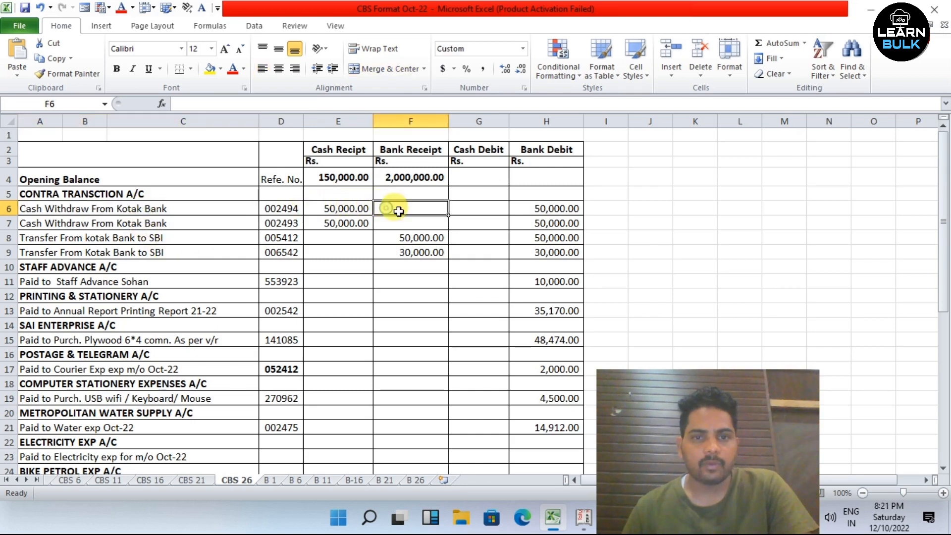
left_click(70, 208)
left_click(409, 208)
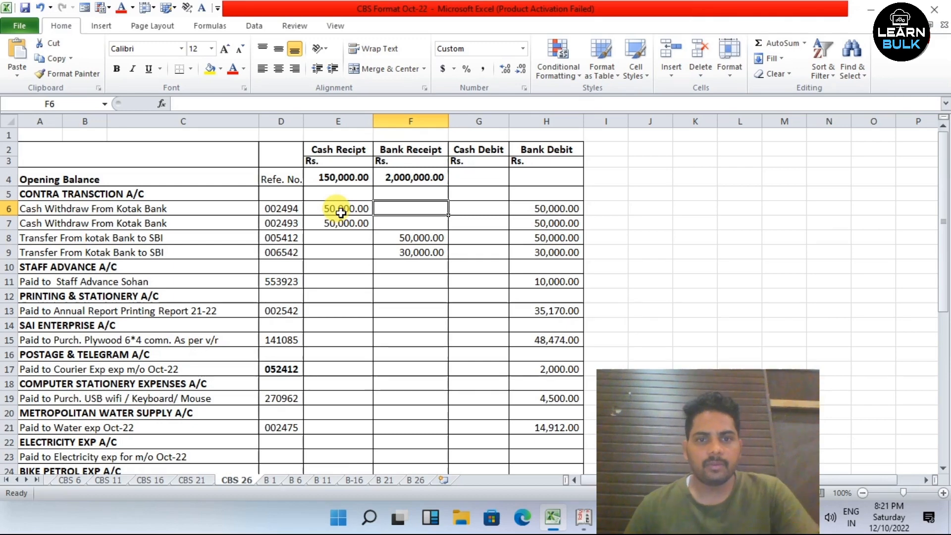
left_click(584, 518)
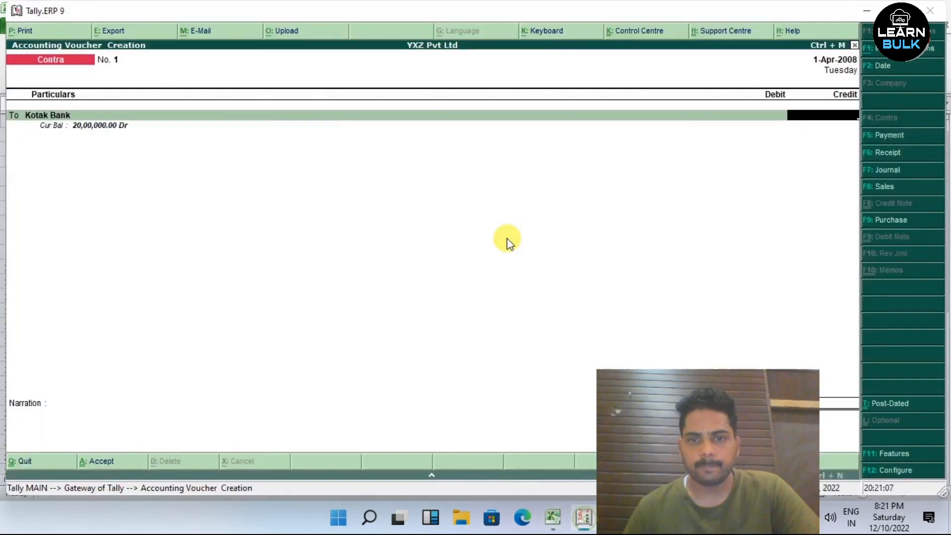
type("50000")
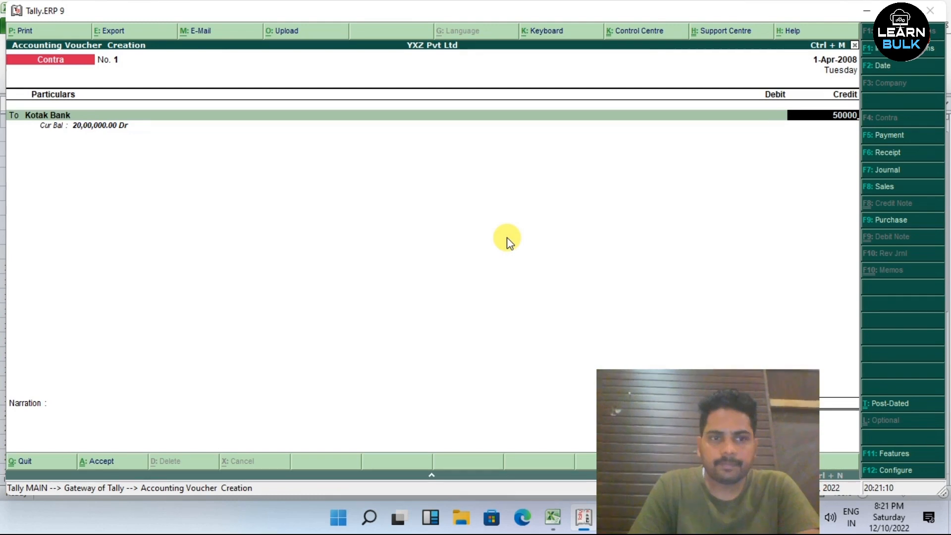
key("Return")
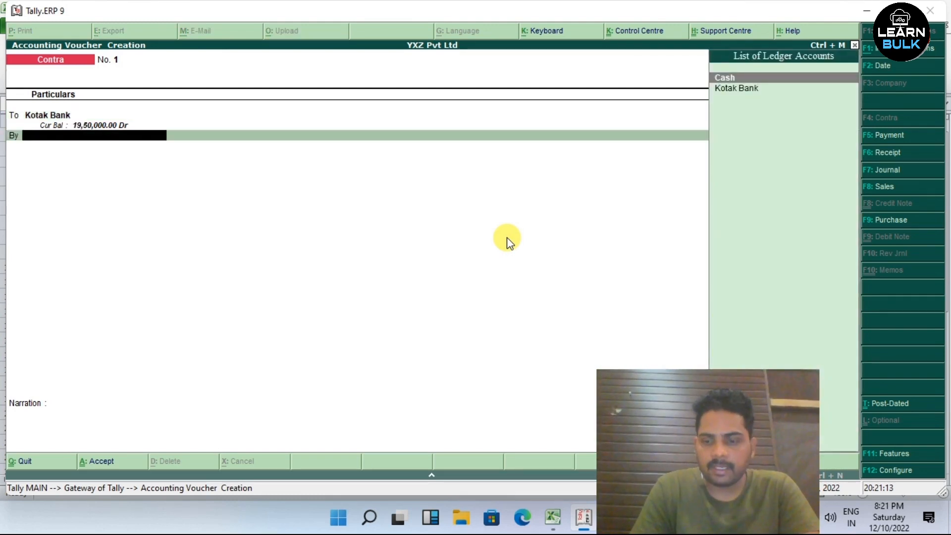
key("Return")
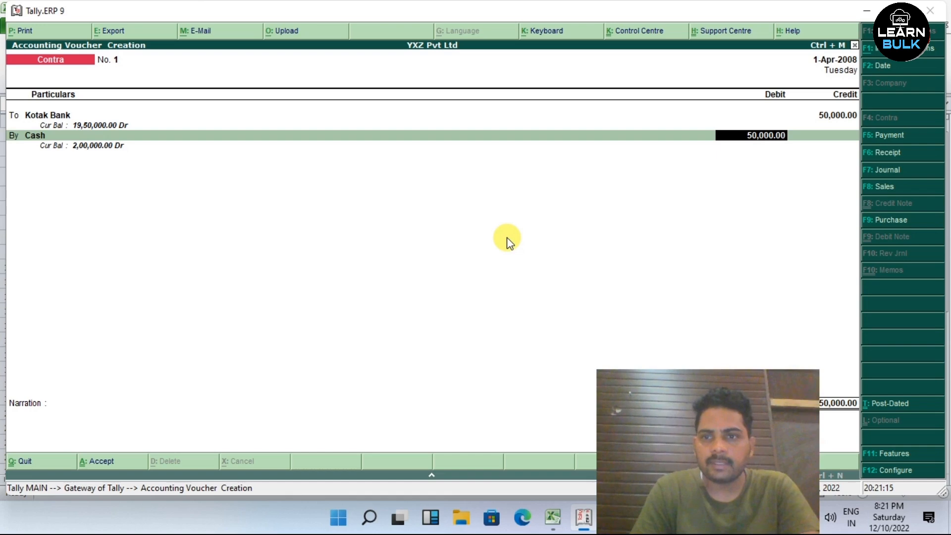
key("Return")
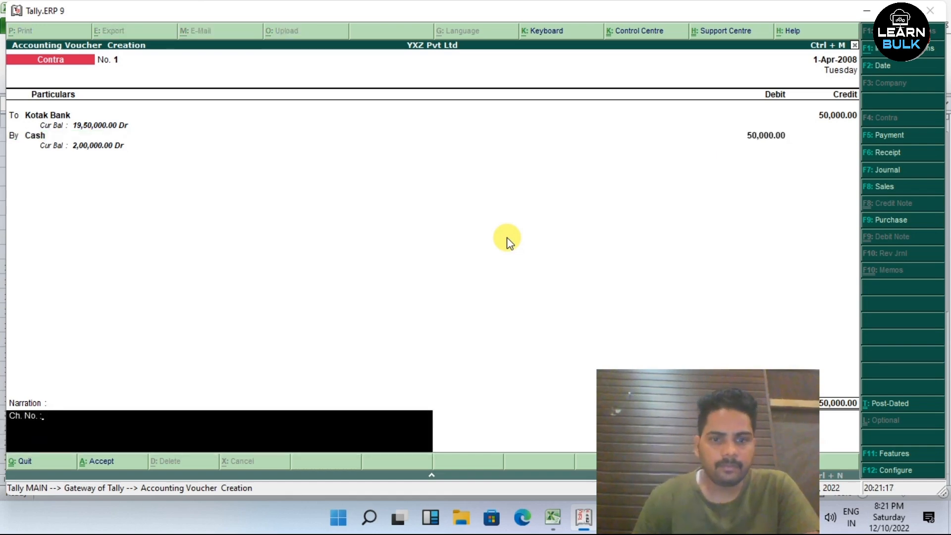
- Look up the cheque reference in Excel, enter the narration "Ch. No. :002494 Cash Withdraw From Bank" in Tally.ERP 9 and save the contra voucher
left_click(582, 518)
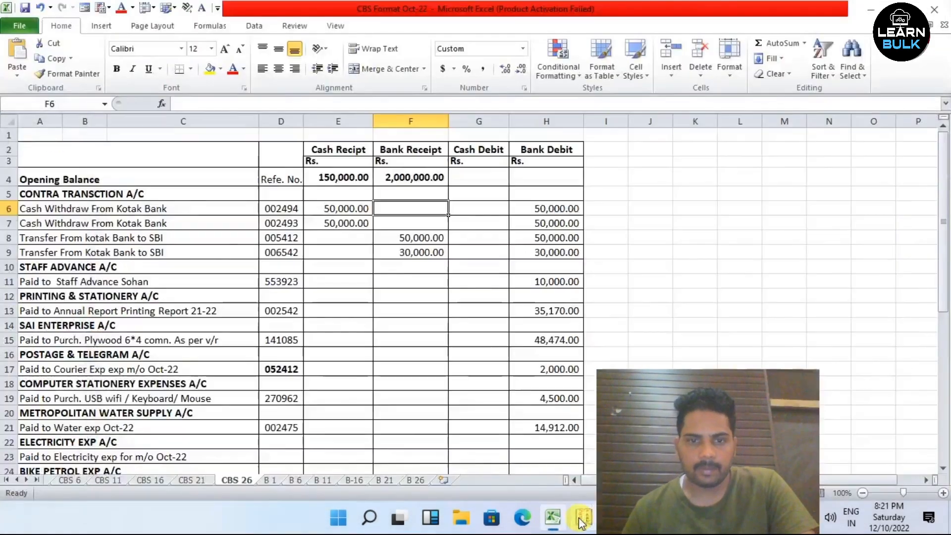
left_click(583, 518)
type("002494 Cash")
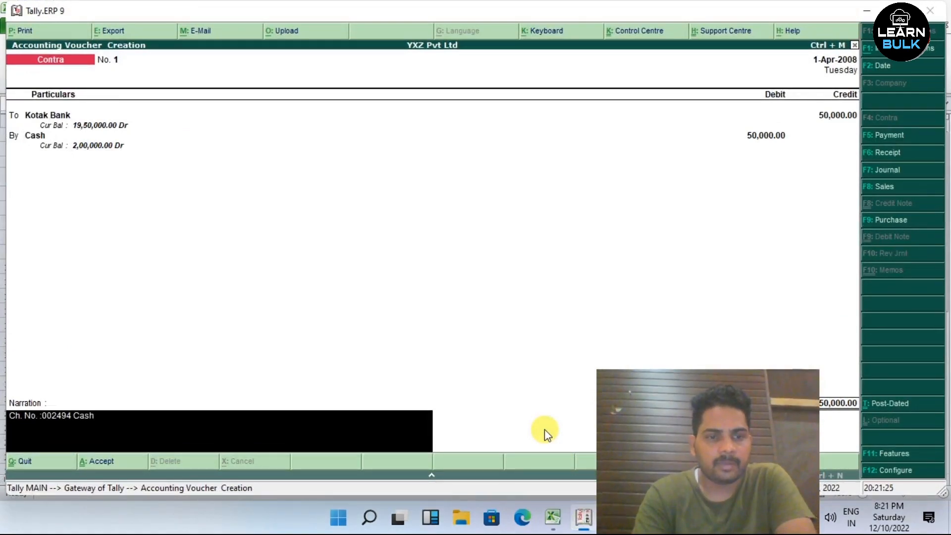
type(" Withdraw")
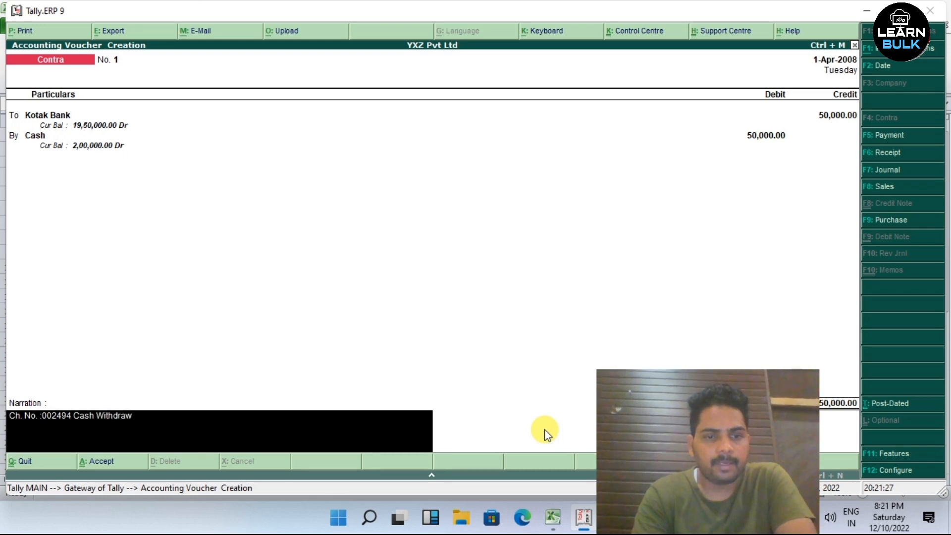
type(" From Bank")
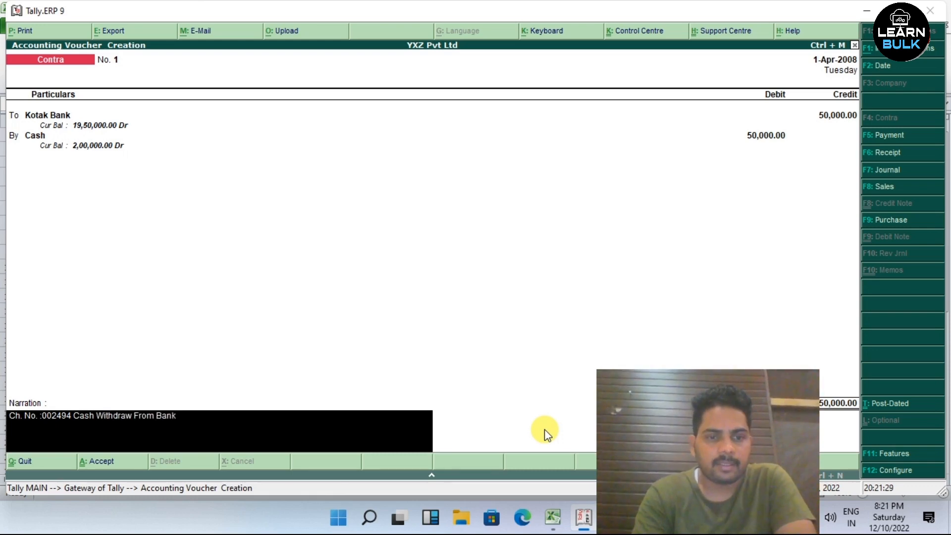
key("Return")
key("Return")
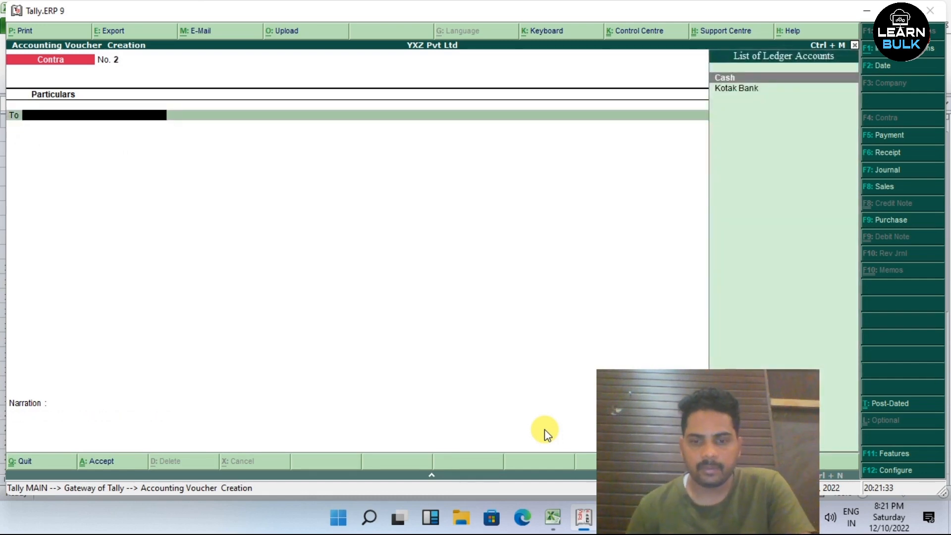
- Check the second Kotak Bank cash withdrawal in row 7 of the Excel workbook and return to the contra voucher in Tally.ERP 9
left_click(553, 517)
left_click(379, 222)
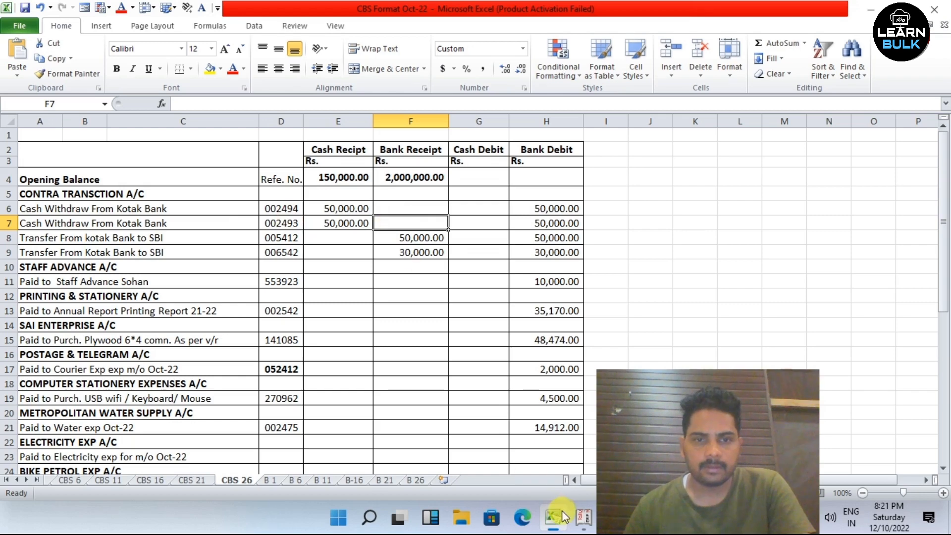
left_click(583, 520)
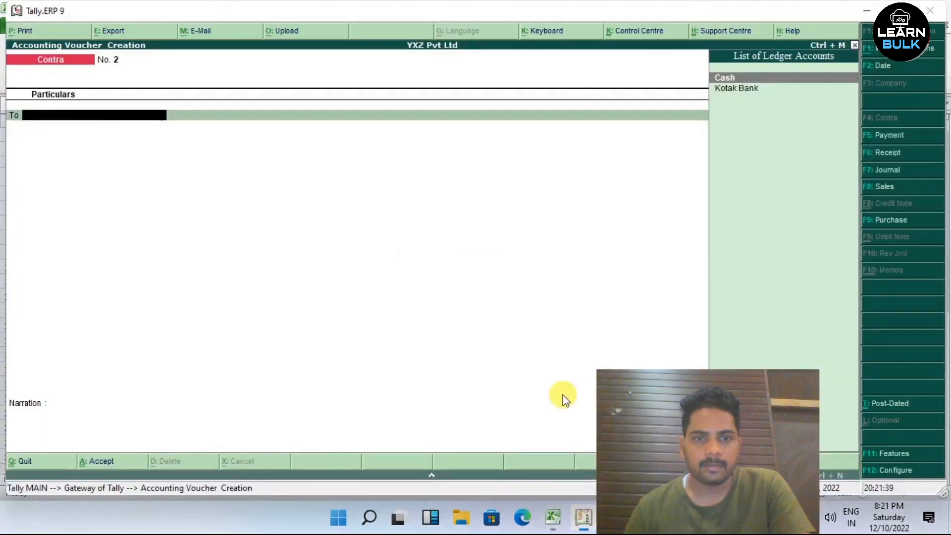
- Credit Kotak Bank 50,000 and debit Cash 50,000.00 in contra voucher No. 2, moving on to its narration
key("Return")
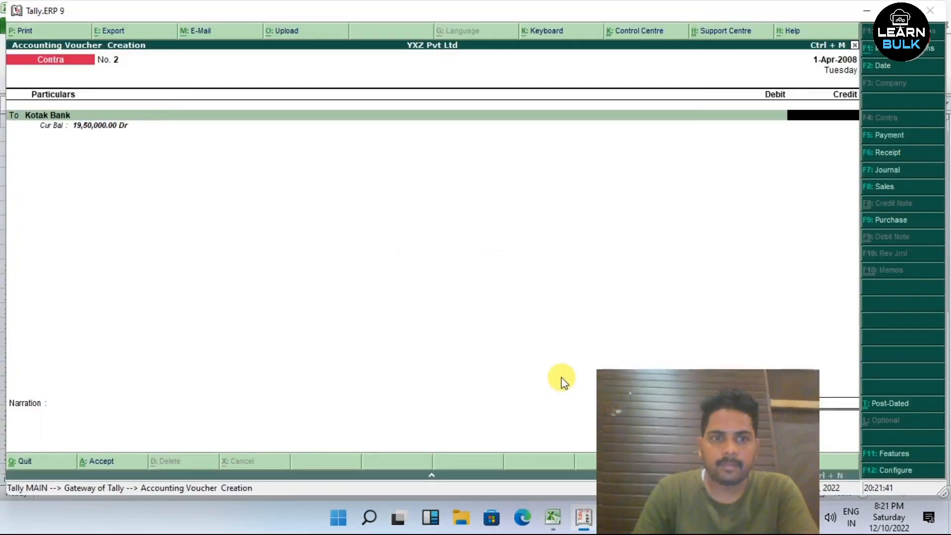
left_click(549, 516)
left_click(552, 517)
type("50,000")
key("Return")
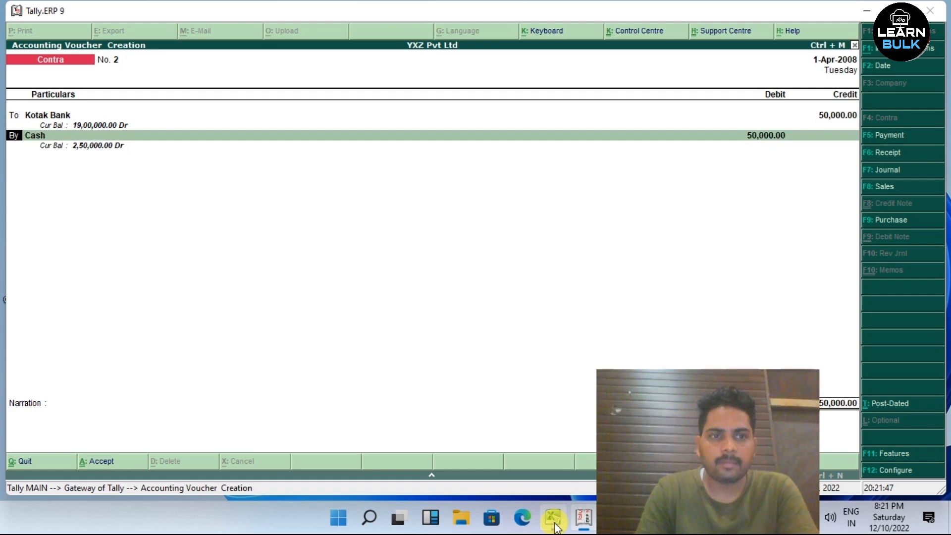
key("Return")
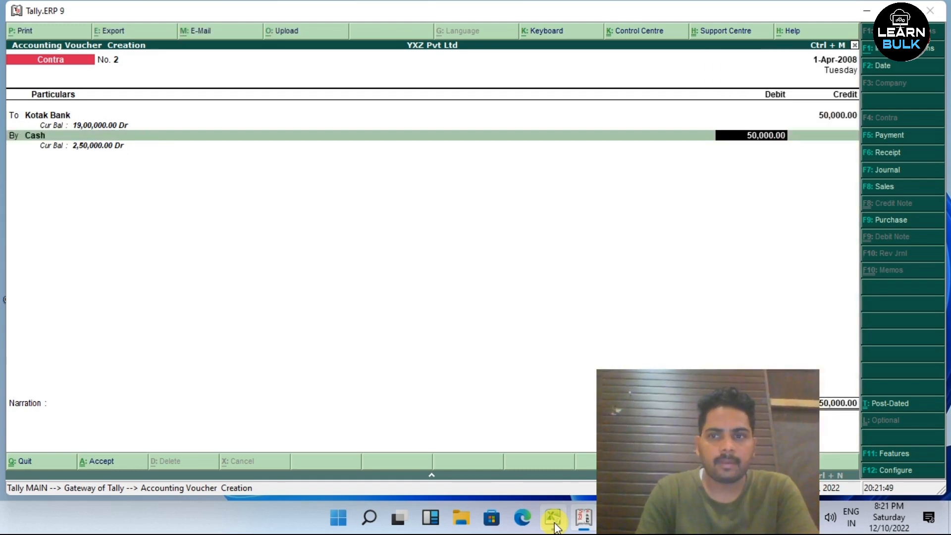
key("Return")
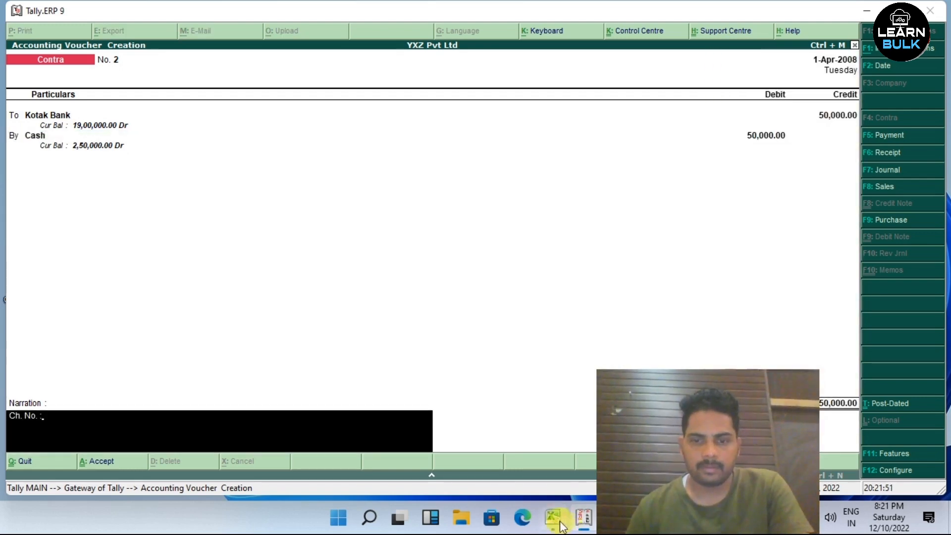
- Look up the cheque reference in Excel row 7, enter the narration "Ch. No. :002493 Cash Withdraw From Bank" in Tally.ERP 9 and save the voucher
left_click(560, 525)
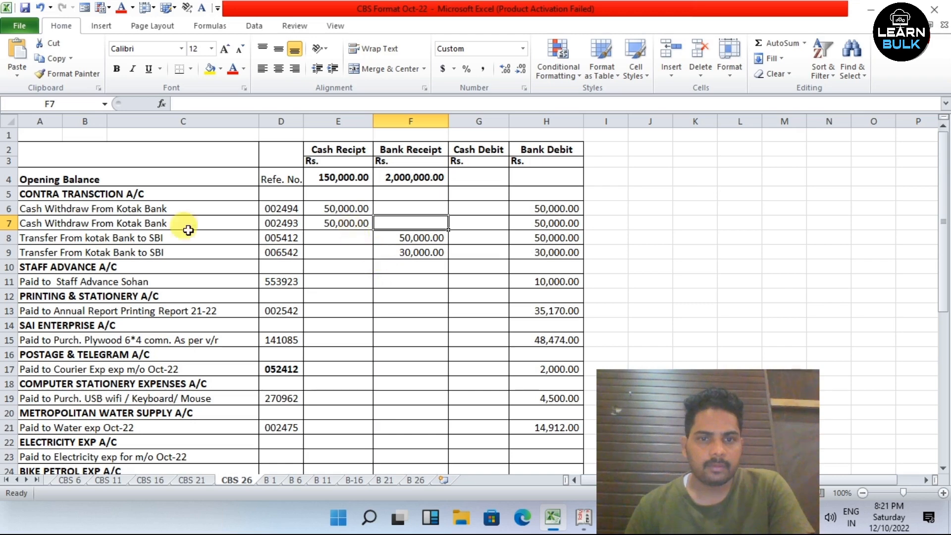
left_click(585, 517)
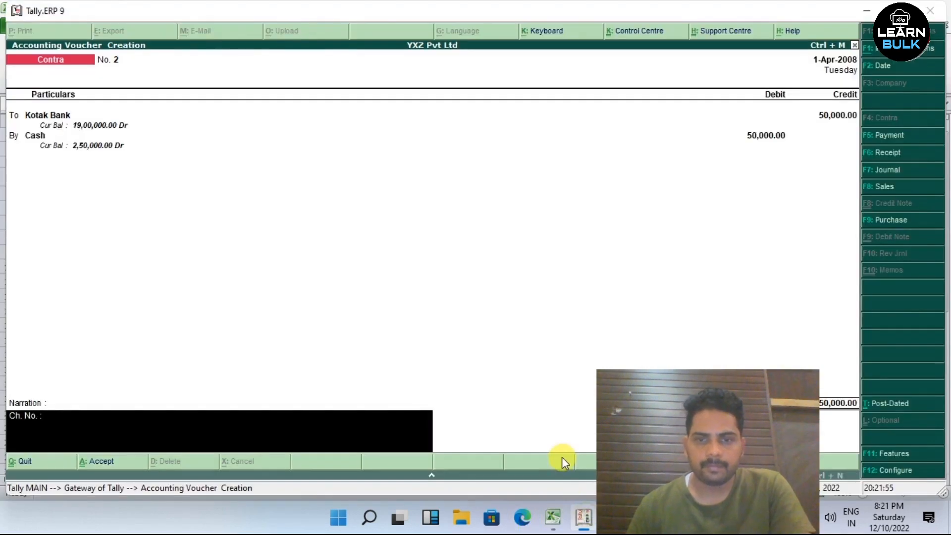
type("002493 Cash Withdraw From Bank")
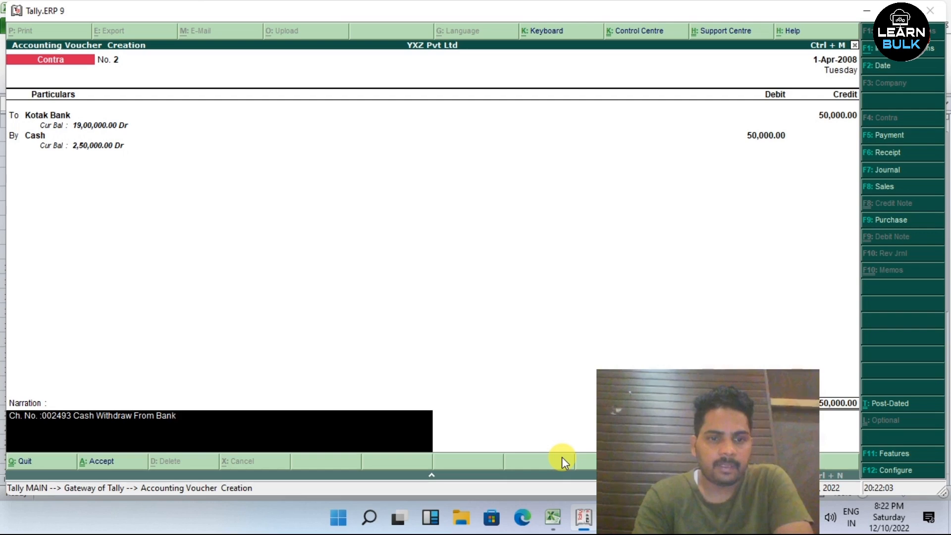
key("Return")
key("Return")
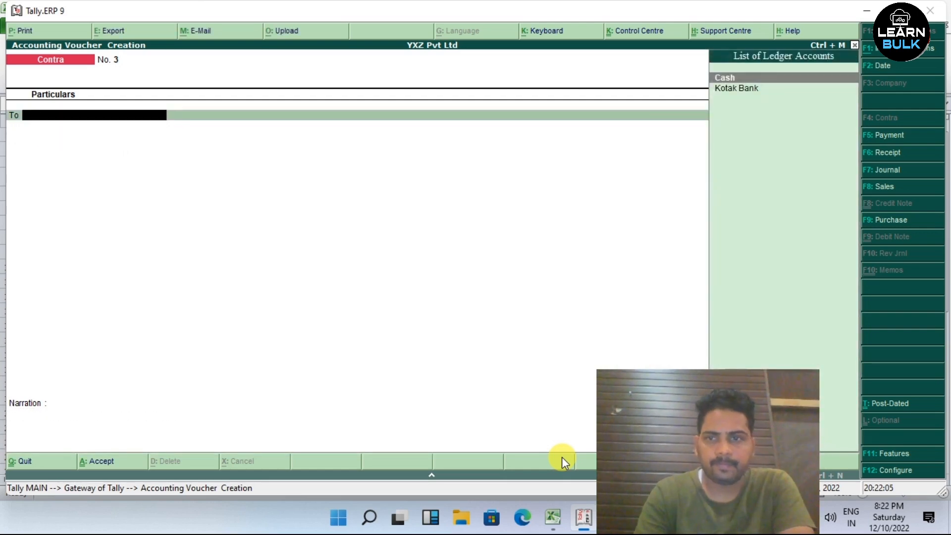
- Examine the Kotak Bank to SBI transfers in rows 8 and 9 of the Excel workbook and return to Tally.ERP 9
left_click(552, 517)
left_click(410, 296)
left_click_drag(339, 252, 339, 244)
left_click(143, 238)
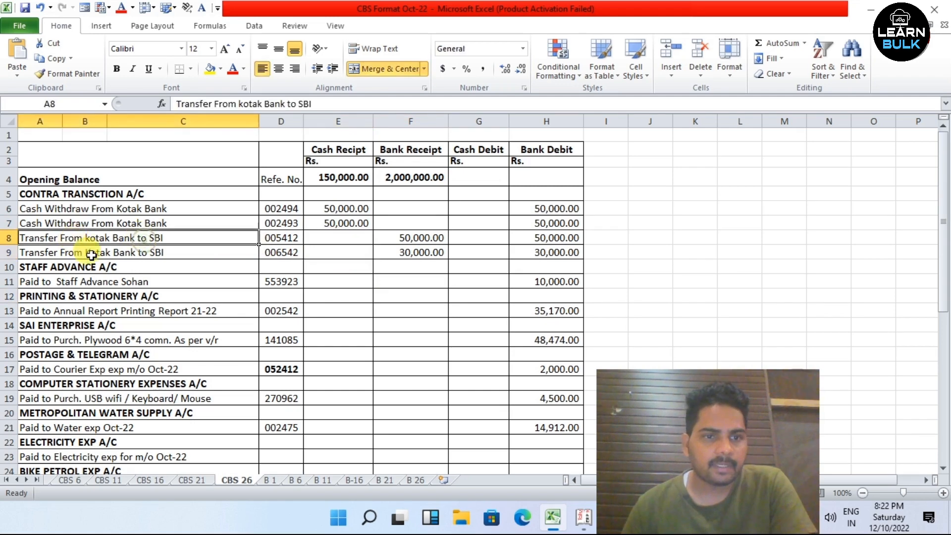
left_click(198, 254)
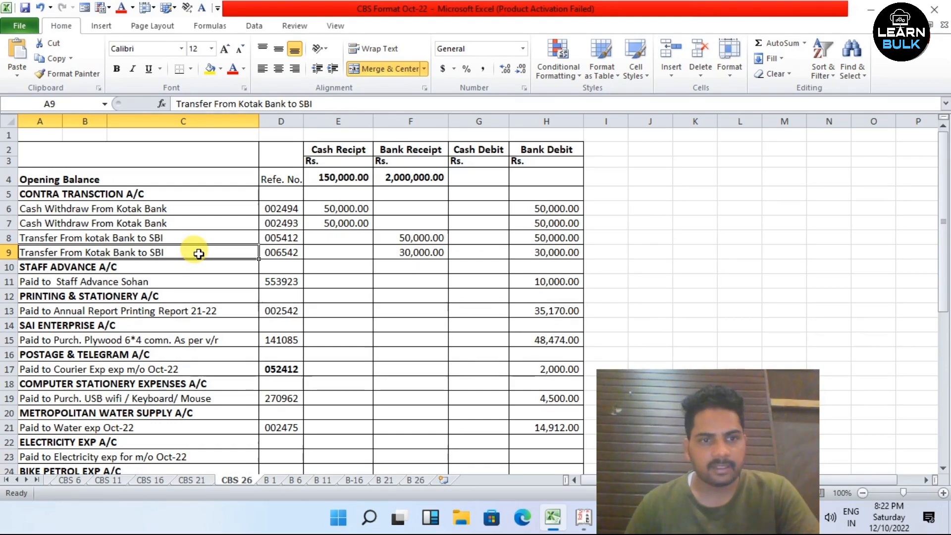
left_click(193, 240)
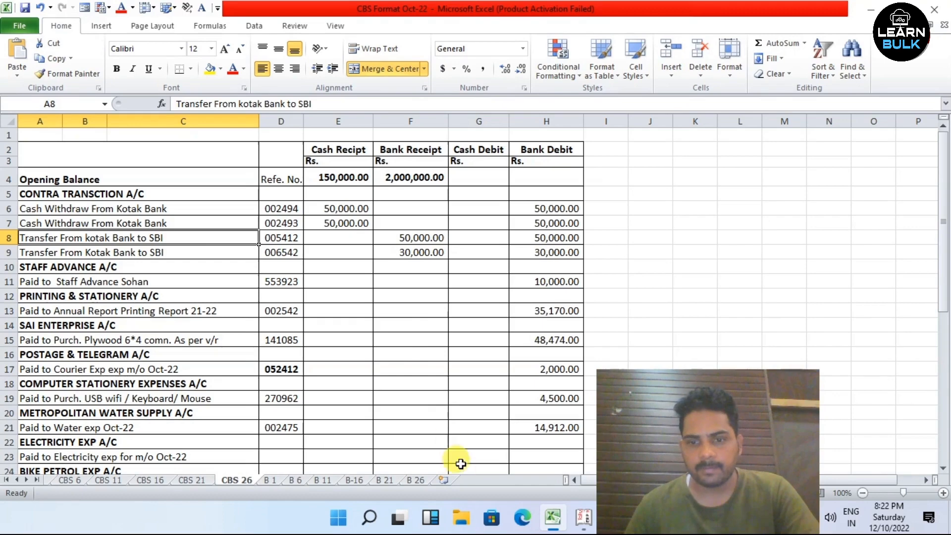
left_click(583, 517)
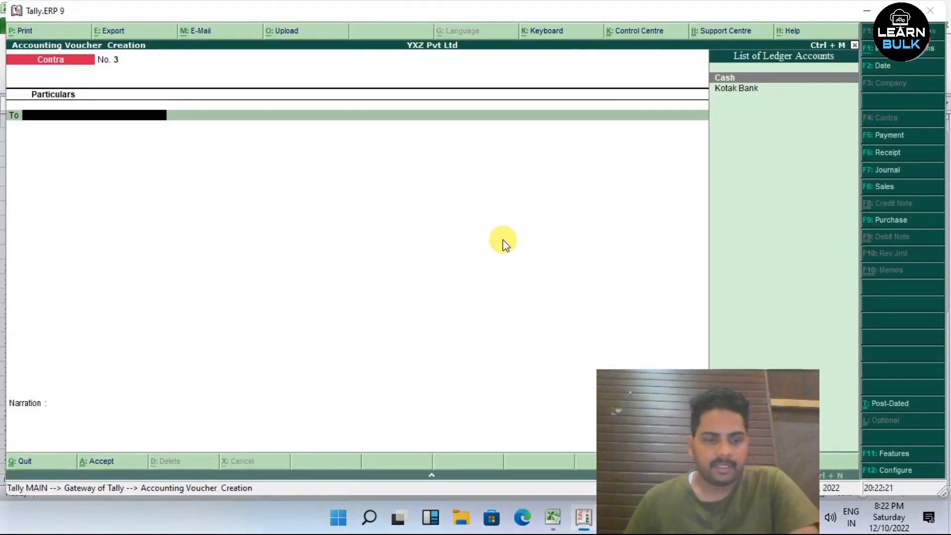
- Quit the empty contra voucher and open single ledger creation under Accounts Info
key("Escape")
key("y")
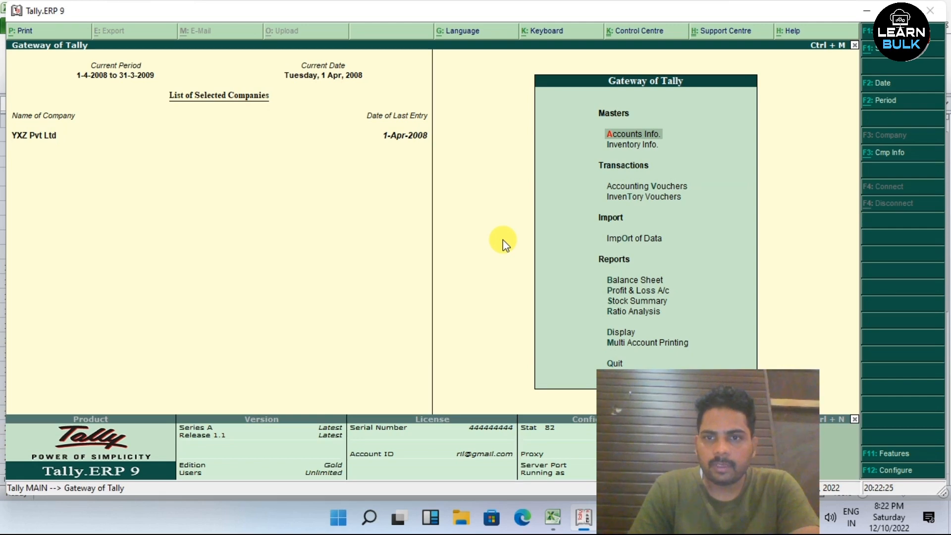
key("Return")
key("Down")
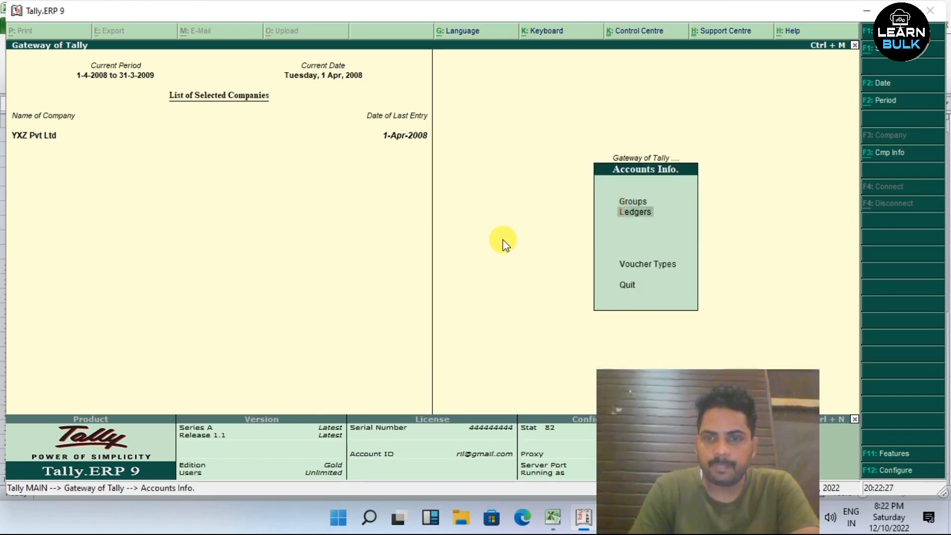
key("Return")
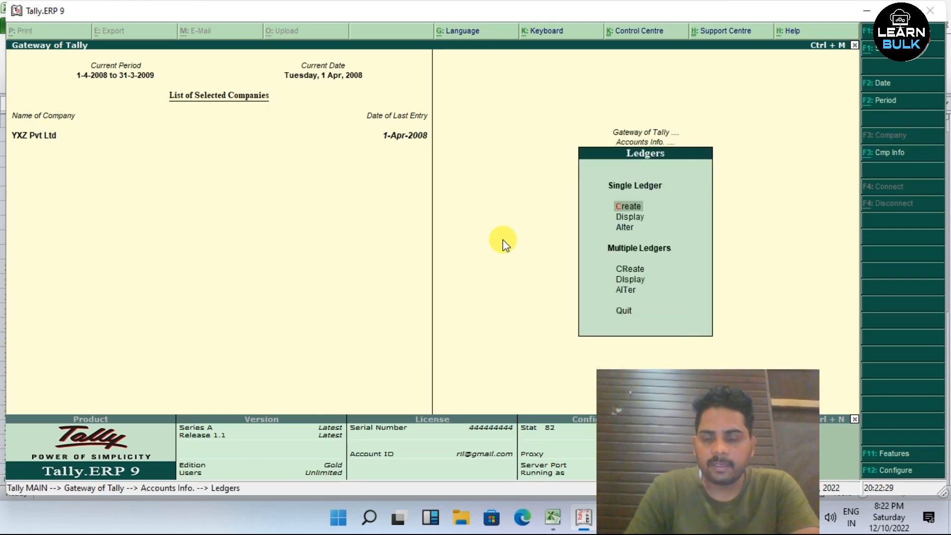
key("Return")
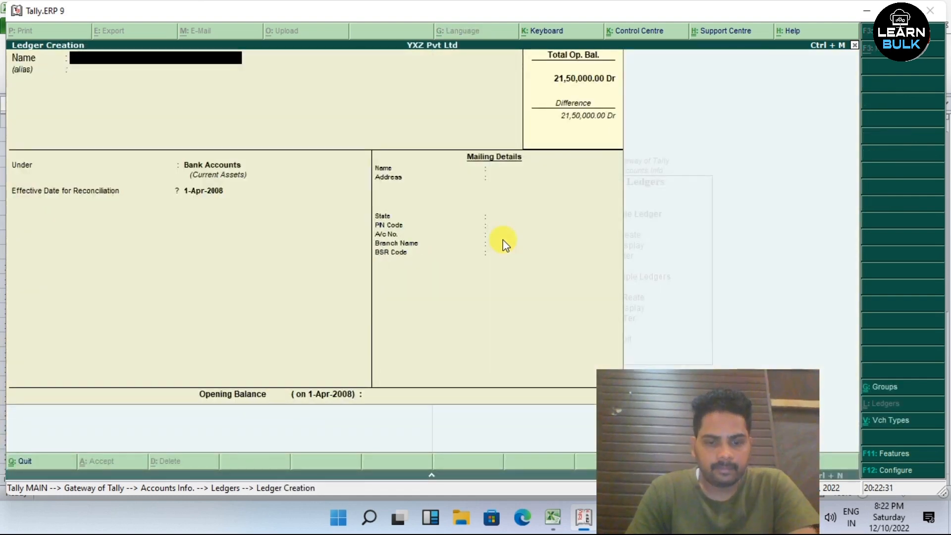
- Create the ledger SBI under Bank Accounts with state Not Applicable and no opening balance, and accept it
type("SBI")
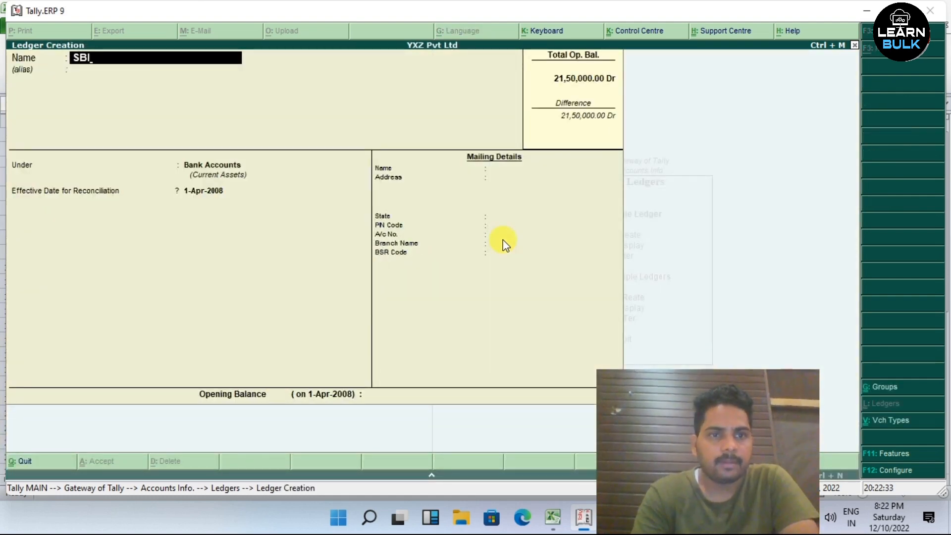
key("Return")
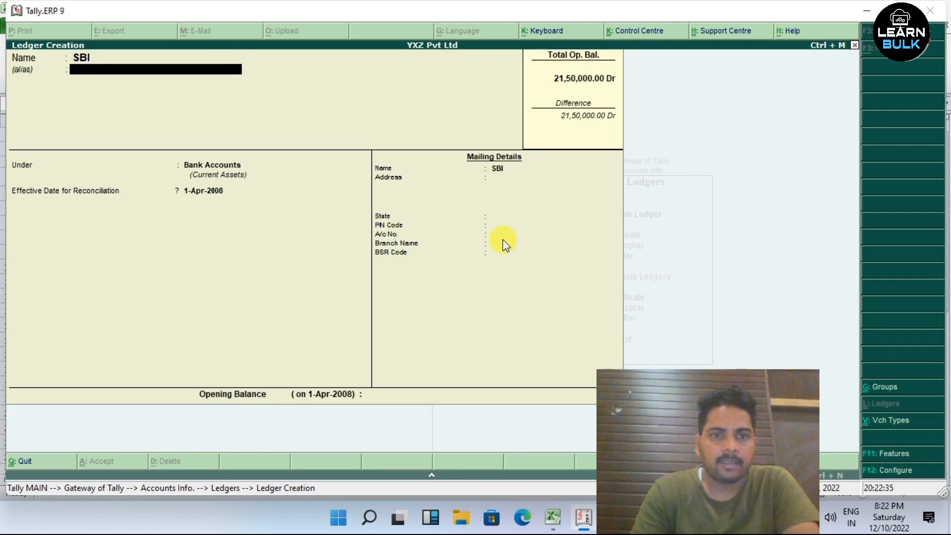
key("Return")
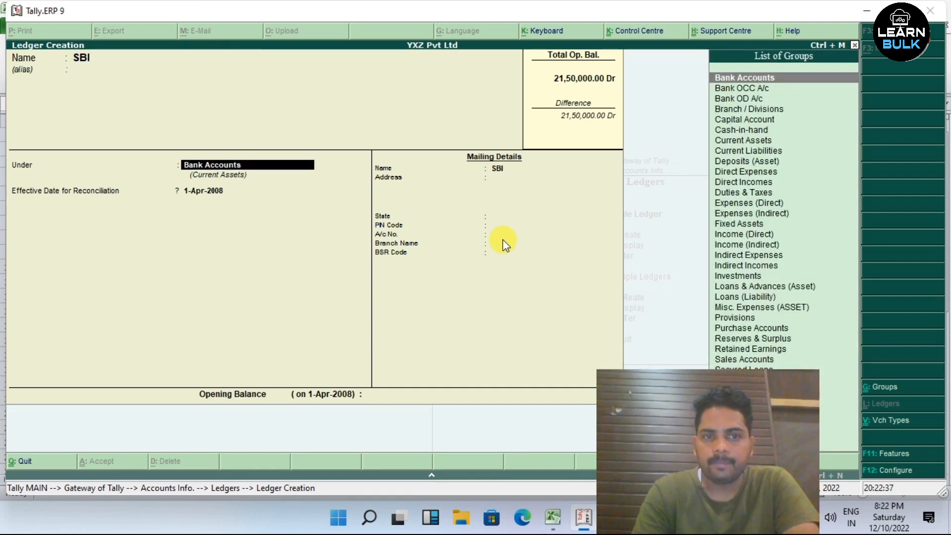
key("Return")
key("Return")
key("Return")
key("Return")
key("Return")
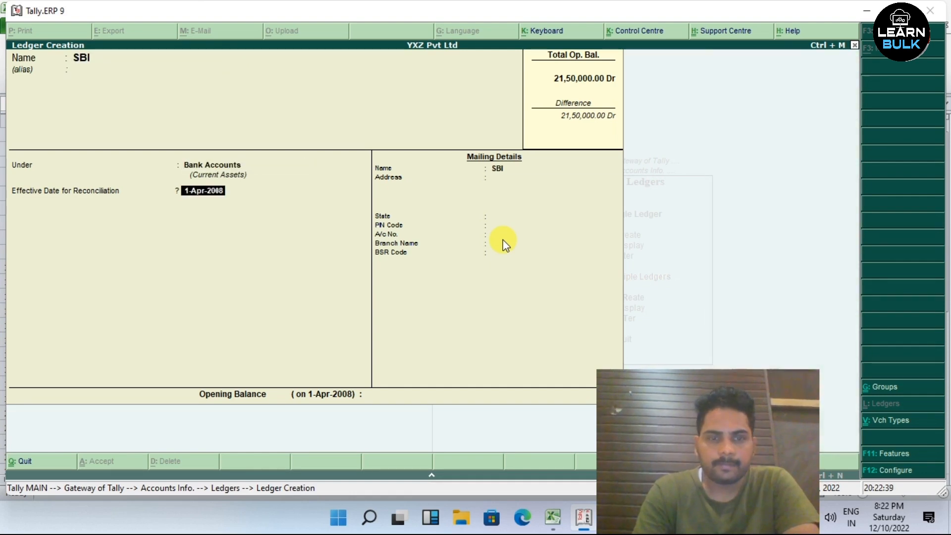
key("Return")
key("Return")
key("Return")
key("Return")
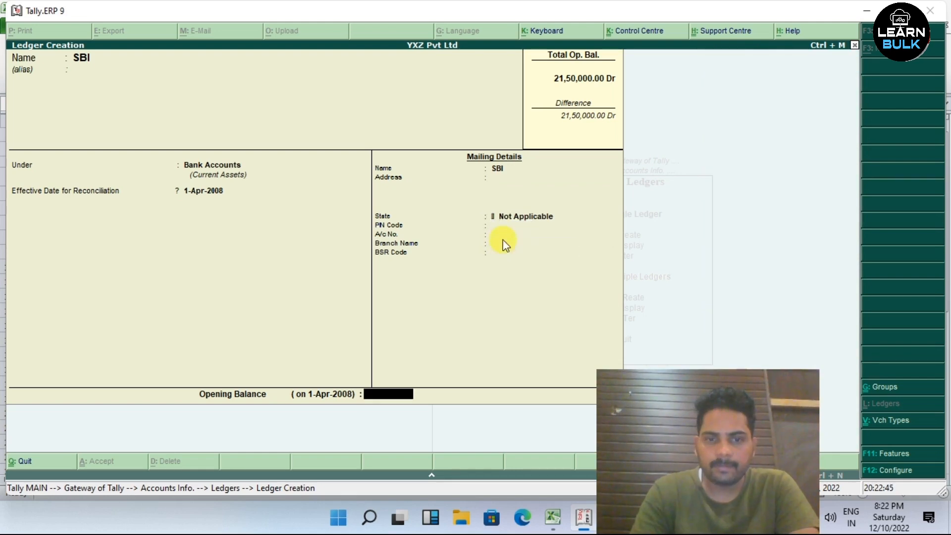
key("Return")
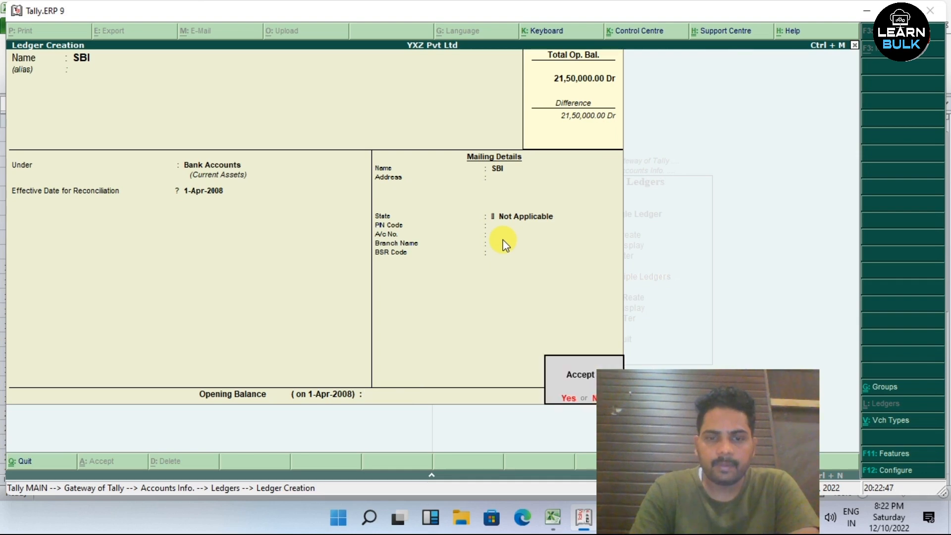
key("Return")
- Leave ledger creation, return to the Gateway of Tally and open a new contra voucher under Accounting Vouchers
key("Escape")
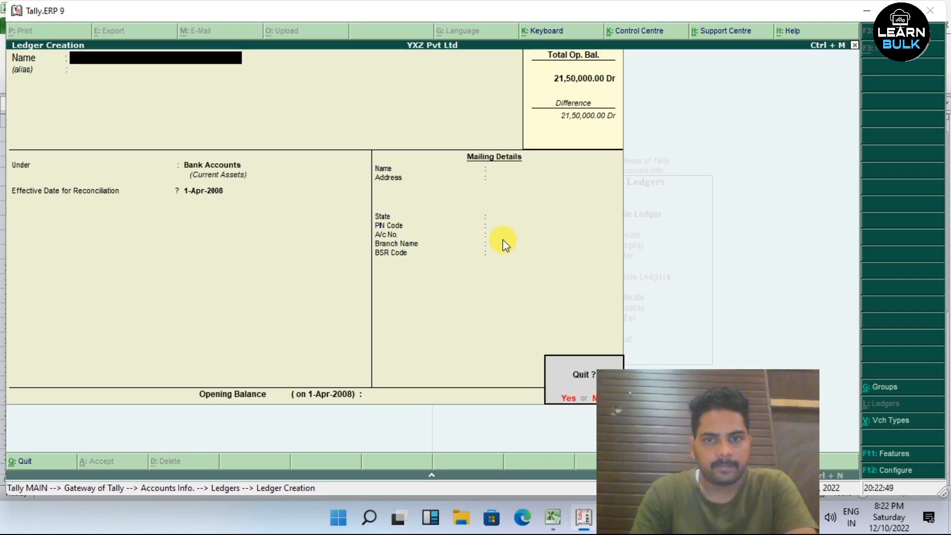
key("Return")
key("Escape")
key("Escape")
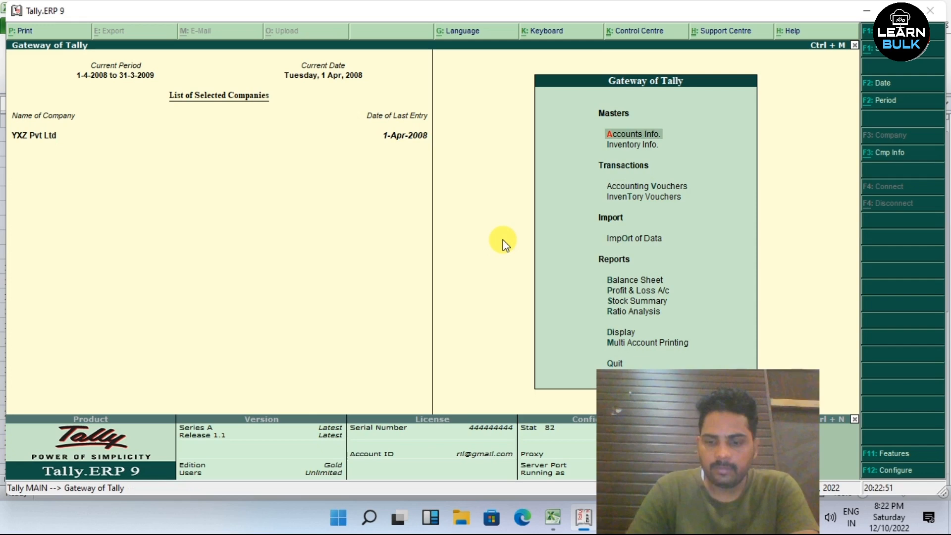
key("Down")
key("Down")
left_click(502, 240)
key("Return")
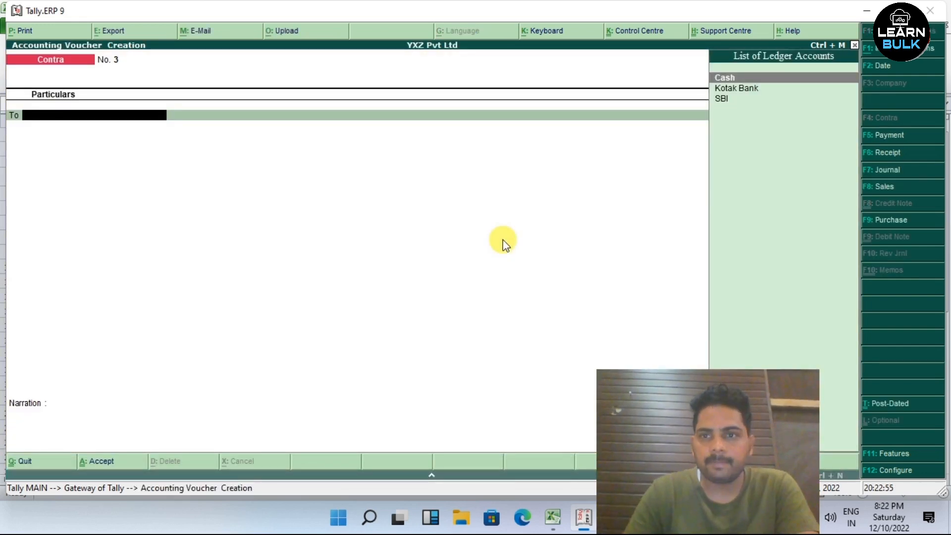
- Credit Kotak Bank 50000 in contra voucher No. 3, checking the transfer to SBI in row 8 of the Excel workbook
key("Down")
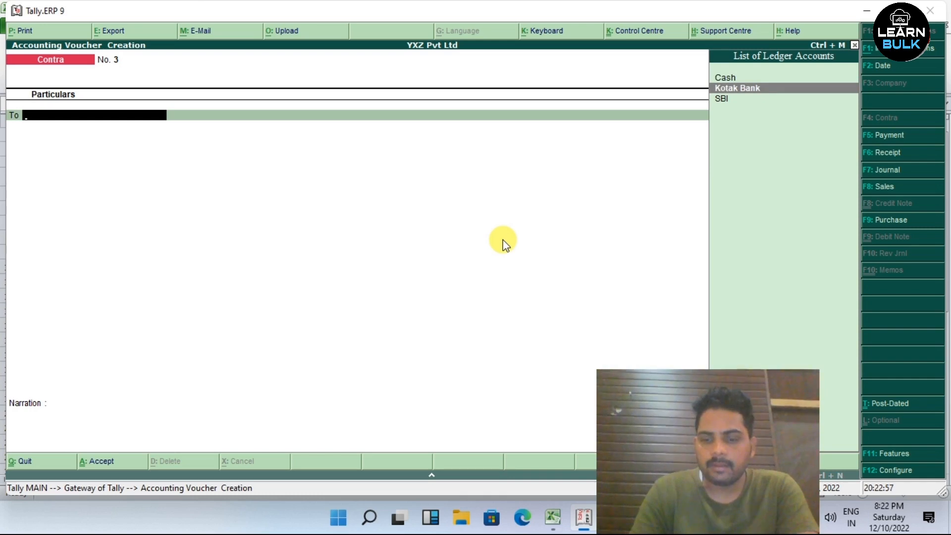
key("Return")
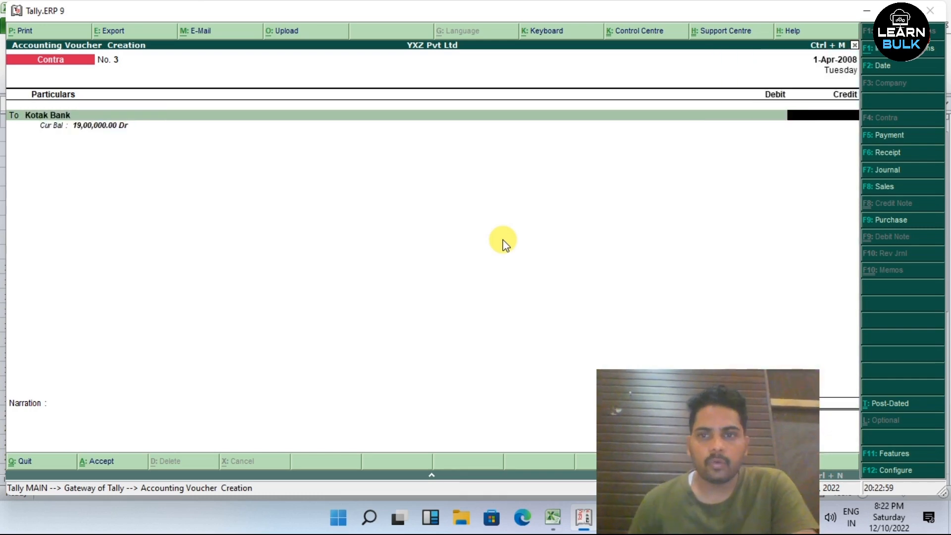
left_click(553, 518)
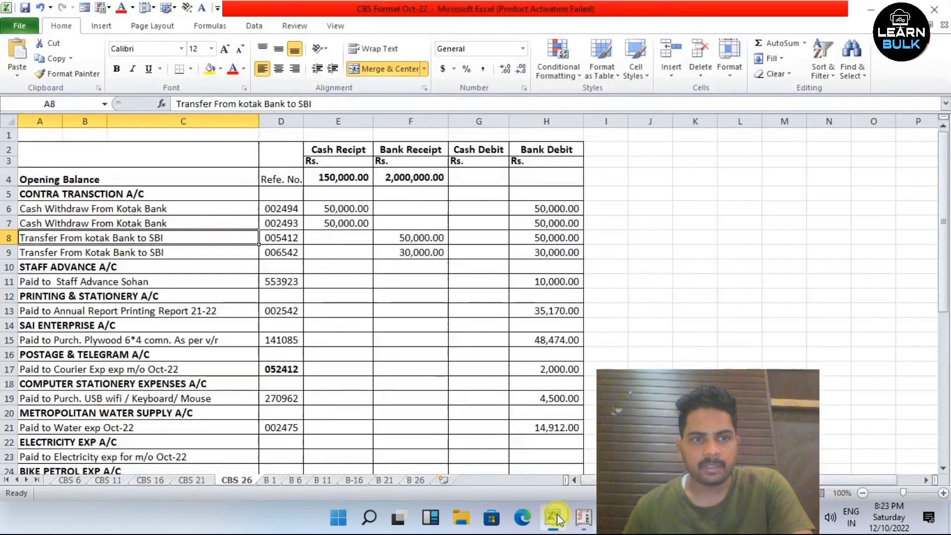
left_click_drag(410, 340, 339, 340)
left_click(338, 252)
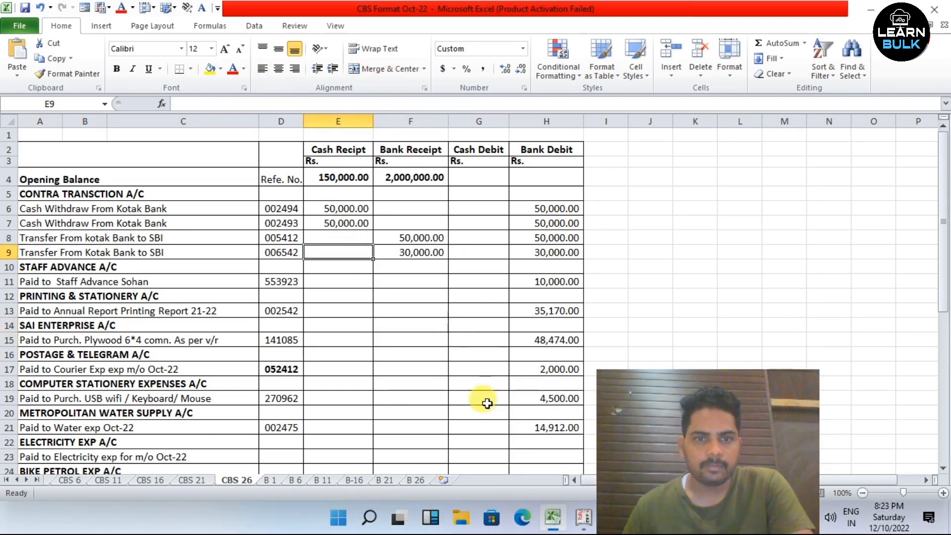
left_click(318, 236)
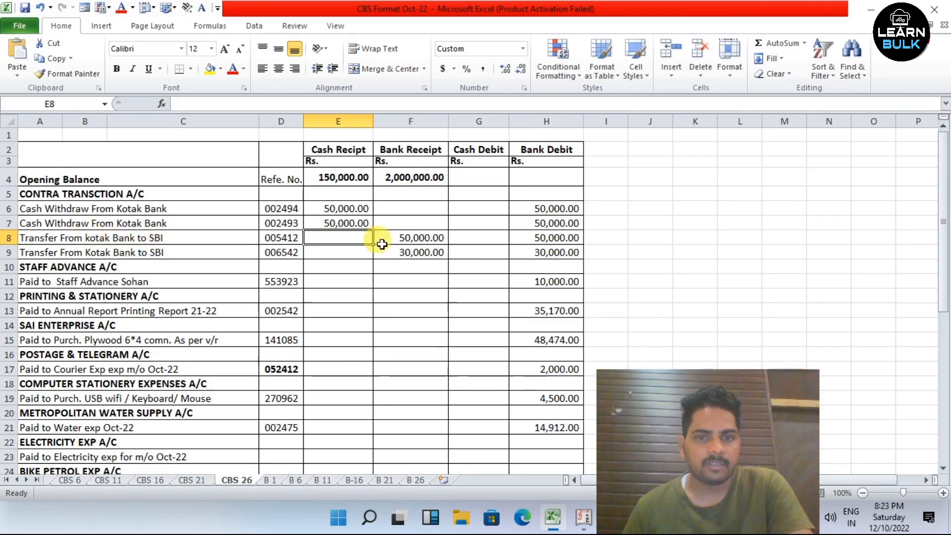
left_click(554, 518)
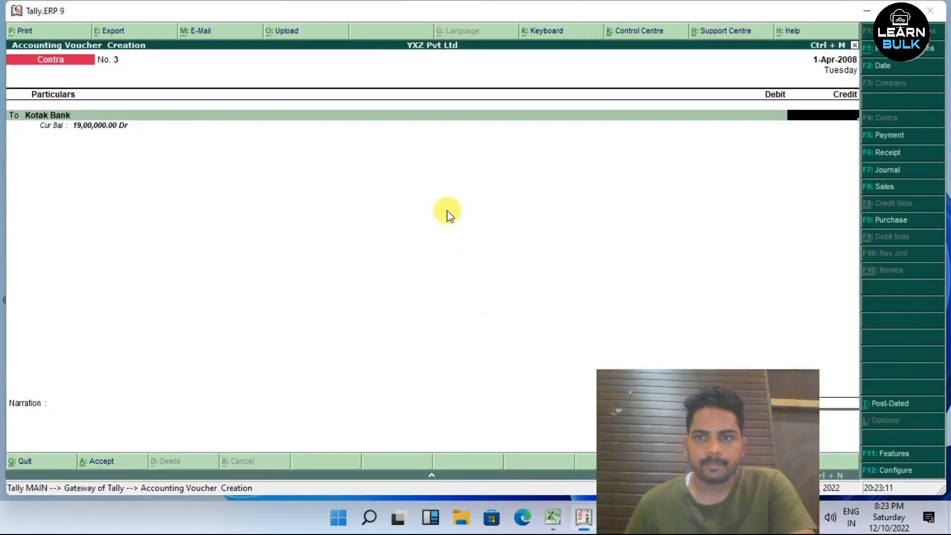
left_click(550, 521)
left_click(551, 520)
type("50000")
key("Return")
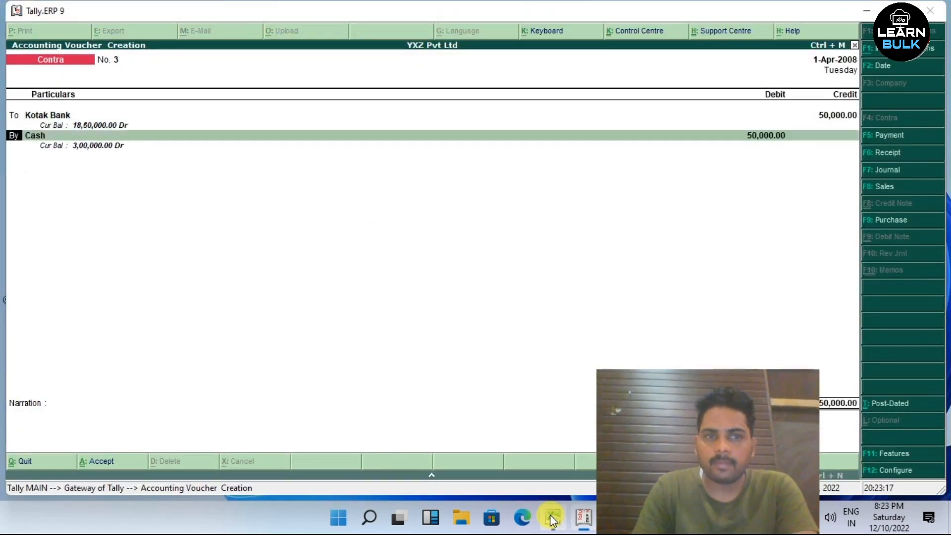
- Change the debit ledger of contra voucher No. 3 to SBI with a debit of 50000
key("Return")
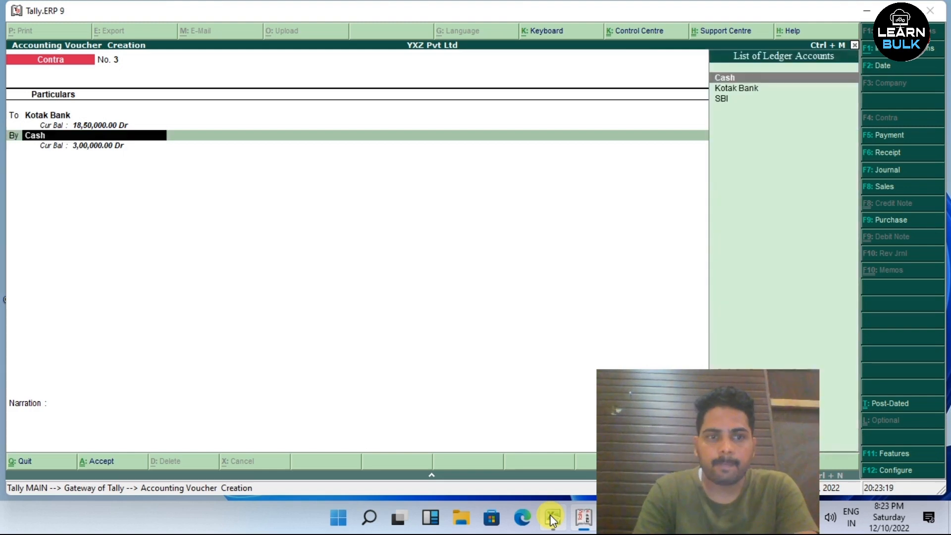
key("Down")
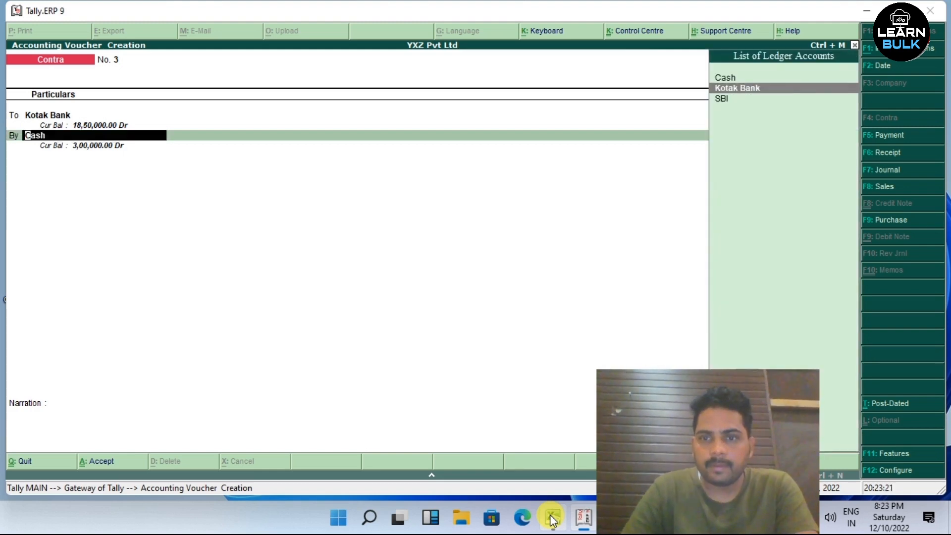
key("Down")
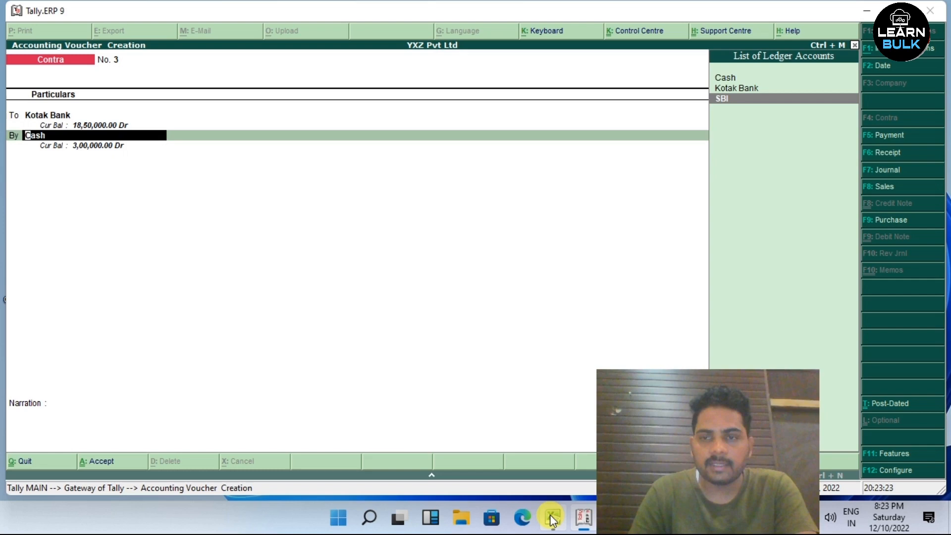
key("Return")
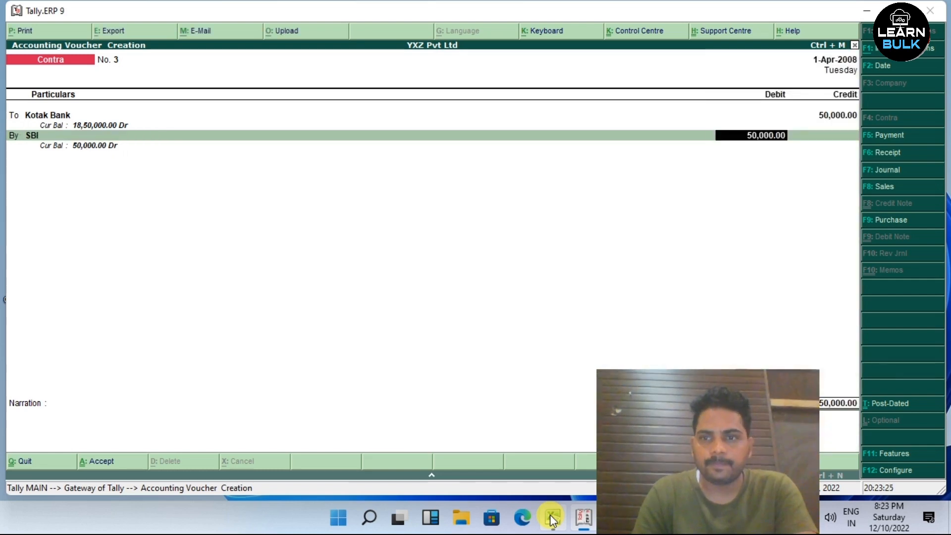
key("Return")
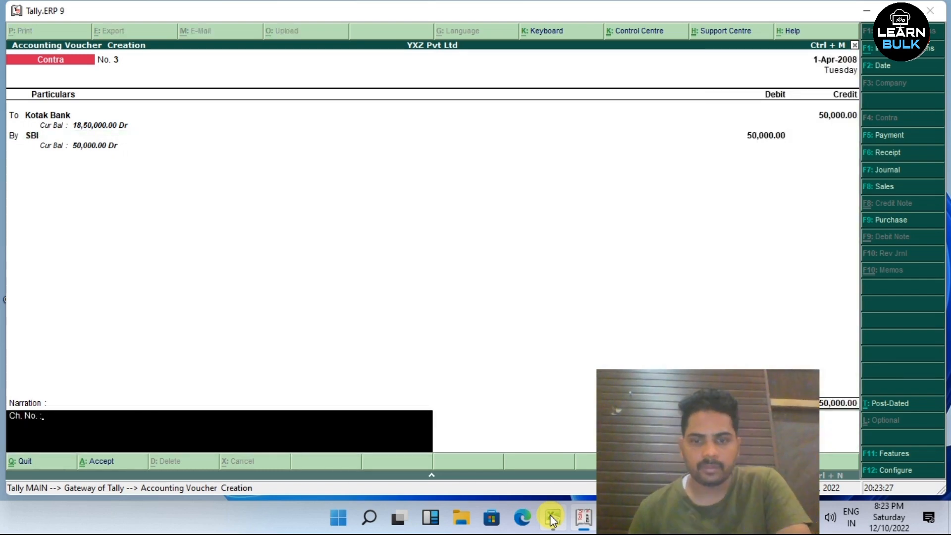
- Enter the narration "Ch. No. :005412 Transfer KMBL to SBI", taking the reference from the Excel sheet, and accept contra voucher No. 3
left_click(553, 519)
left_click(553, 519)
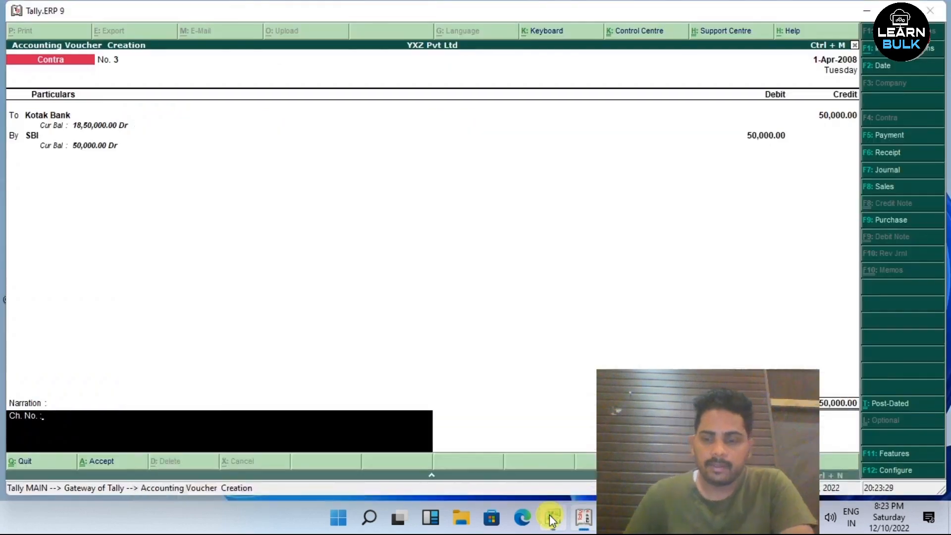
left_click(553, 519)
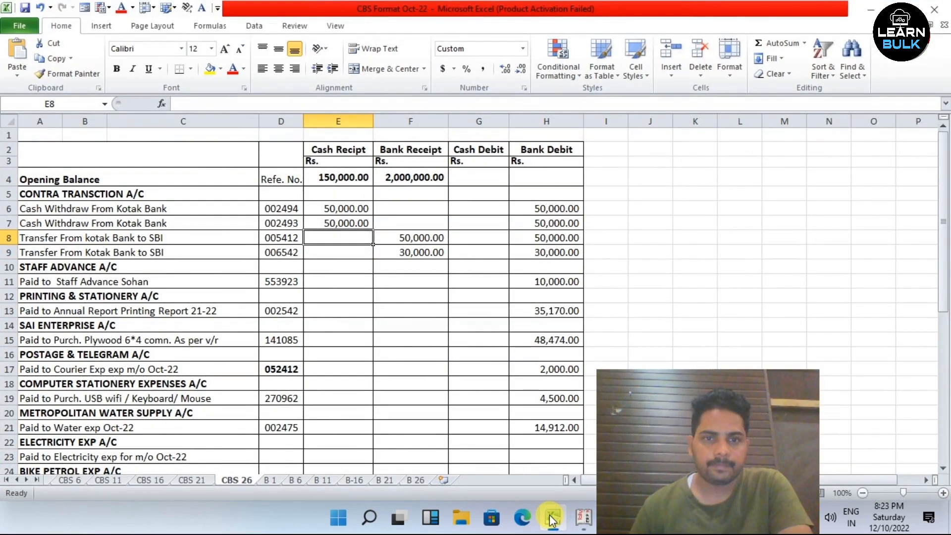
left_click(553, 519)
type("005412 Transfer")
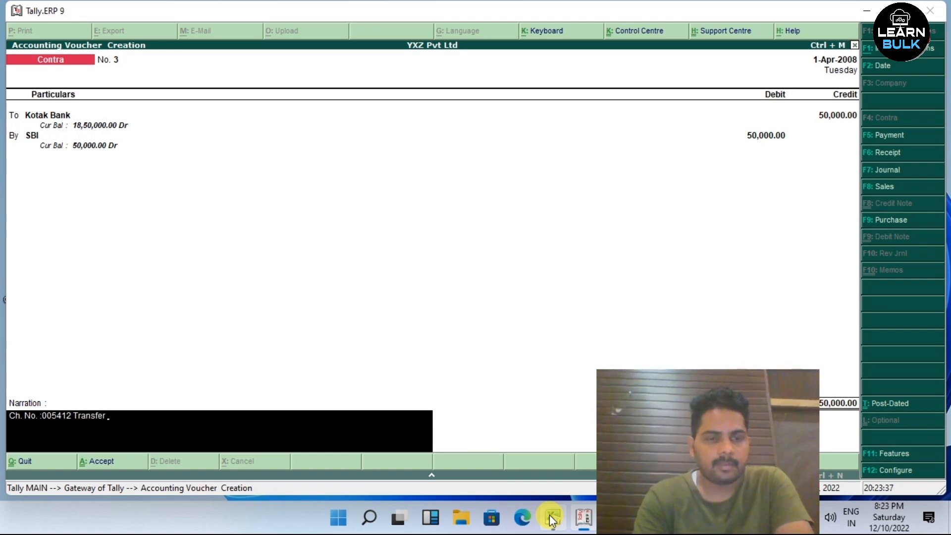
type("to SBI")
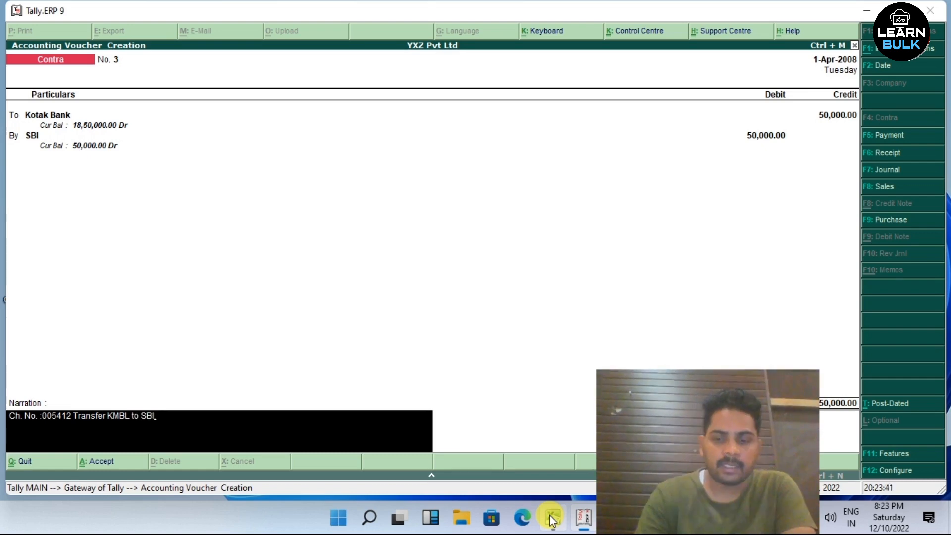
key("Return")
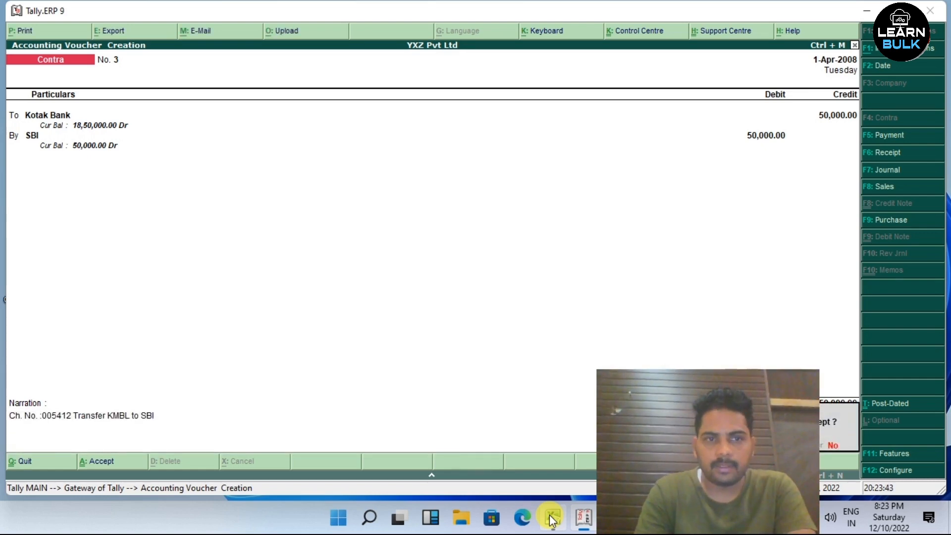
key("Return")
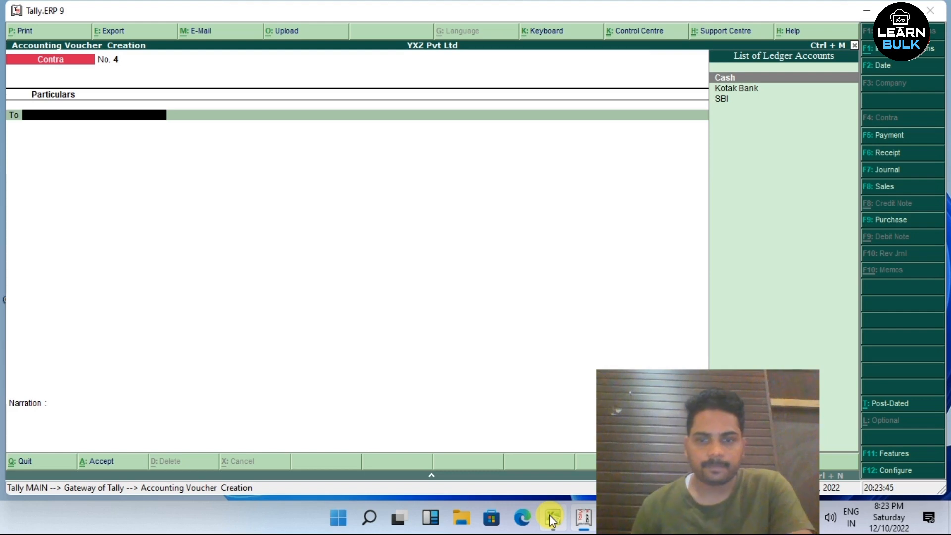
- Credit Kotak Bank 30000 and debit SBI 30000 in contra voucher No. 4, following row 9 of the Excel sheet
left_click(552, 518)
left_click(331, 248)
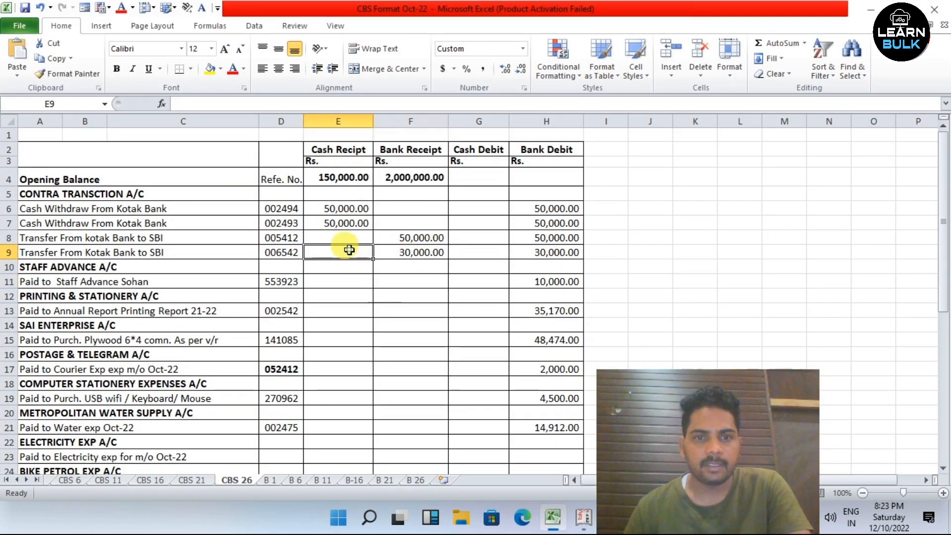
left_click(578, 529)
key("Down")
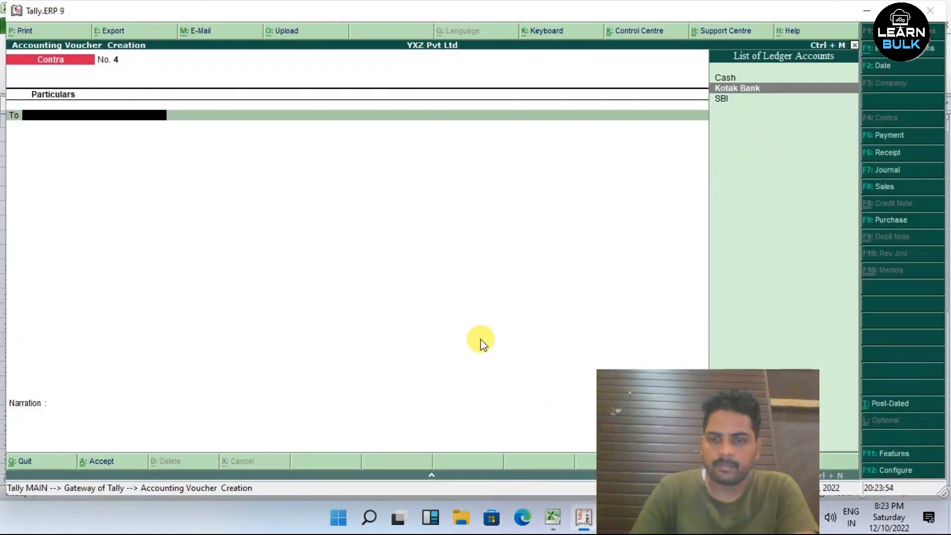
key("Return")
type("30000")
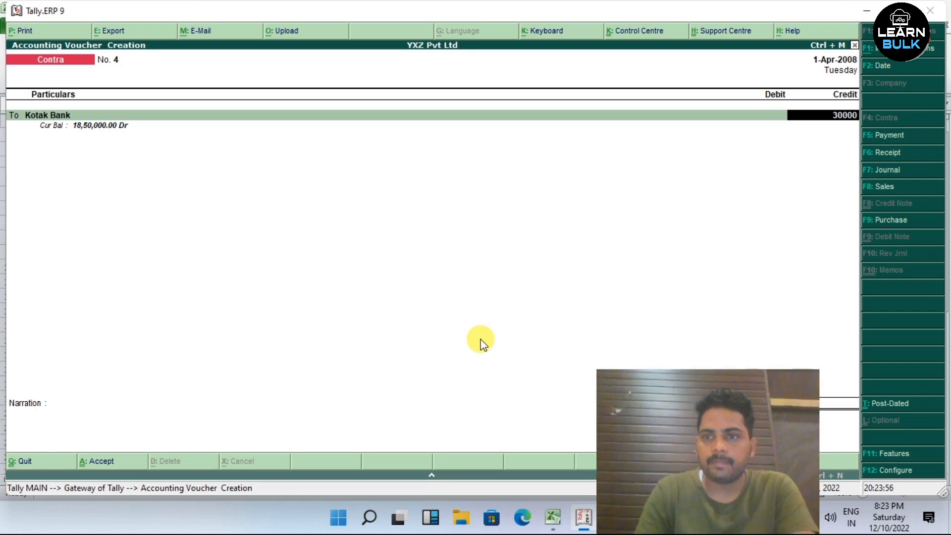
key("Return")
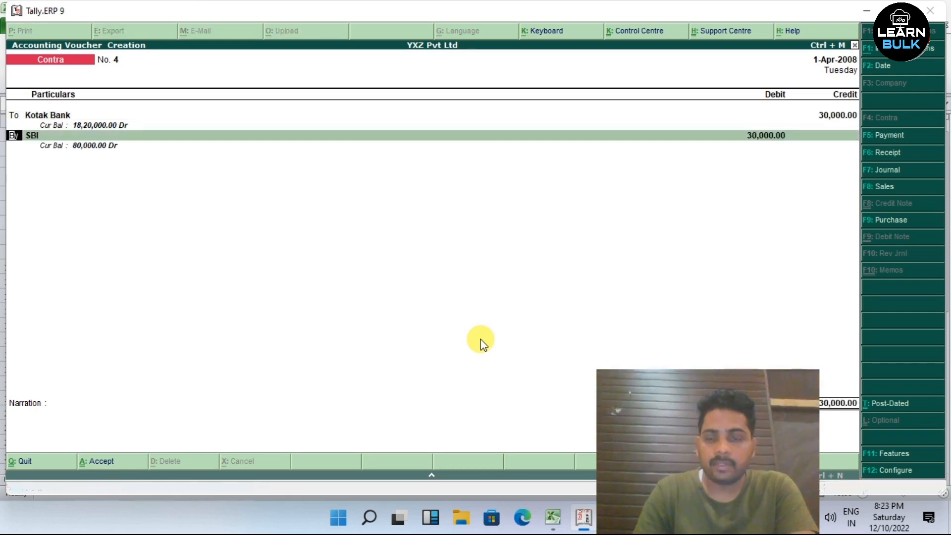
key("Return")
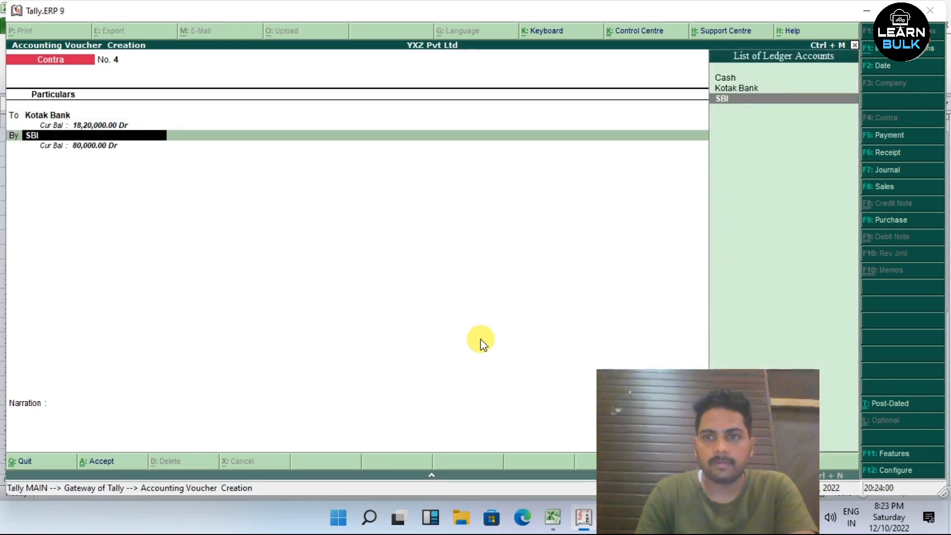
key("Return")
key("Return")
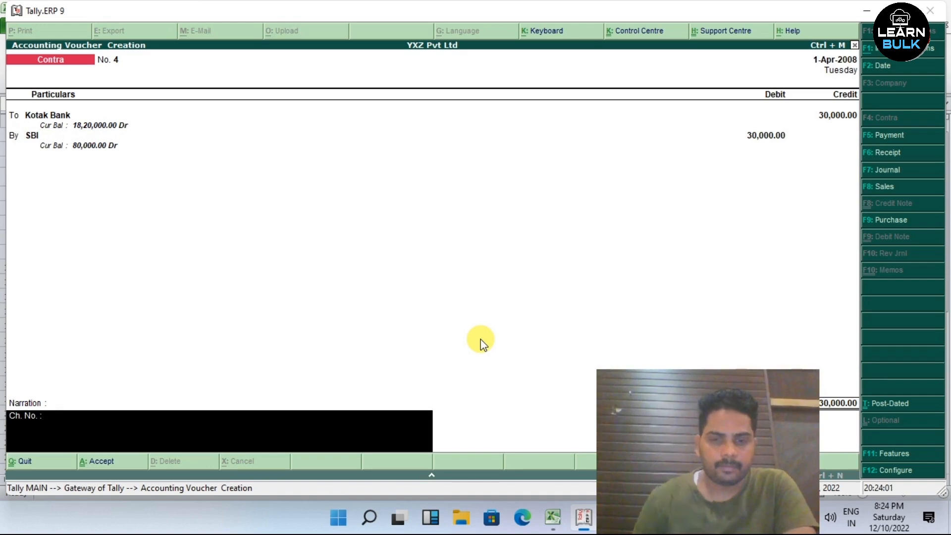
- Enter the narration "Ch. No. :006542 Transfer KMBL to SBI" from the Excel reference, accept contra voucher No. 4 and leave voucher entry
left_click(561, 515)
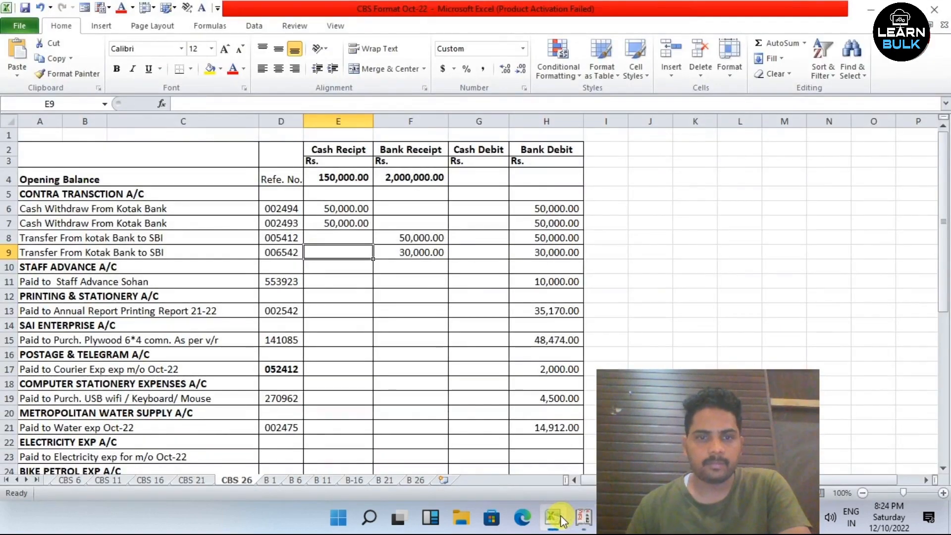
left_click(561, 516)
type("006542")
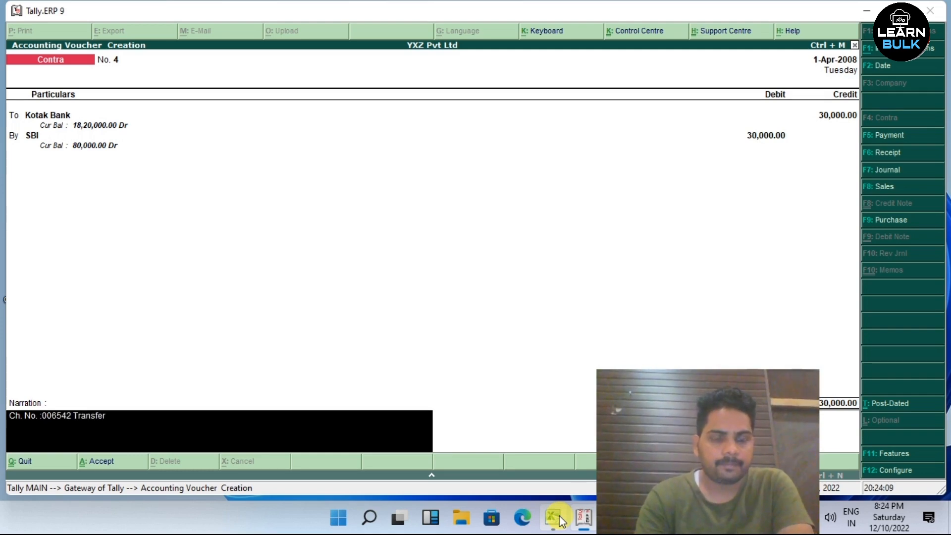
type("Transfer KMBL to SBI")
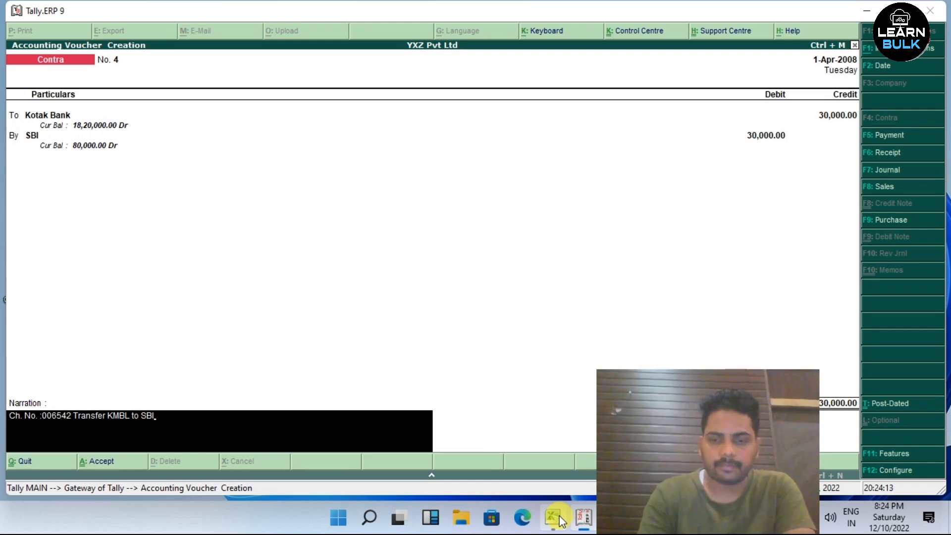
key("Return")
key("Return")
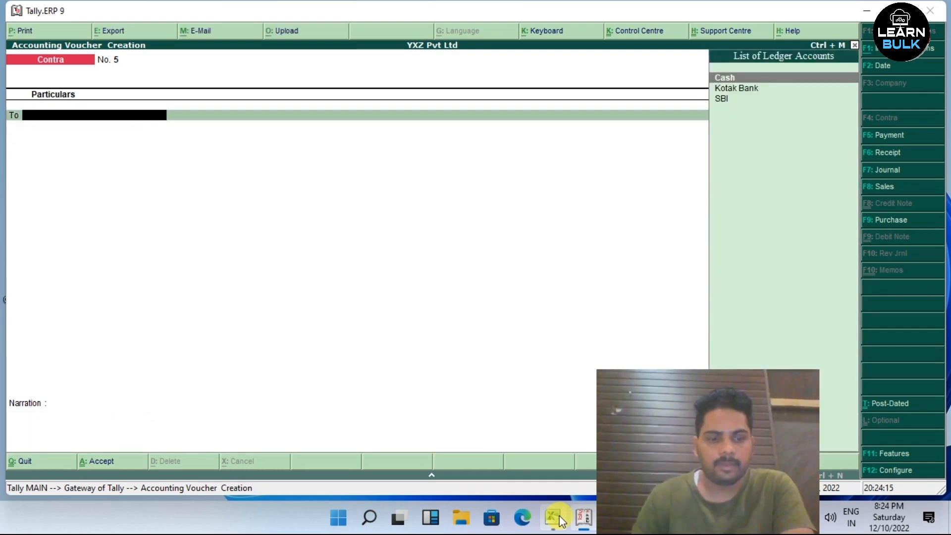
key("Escape")
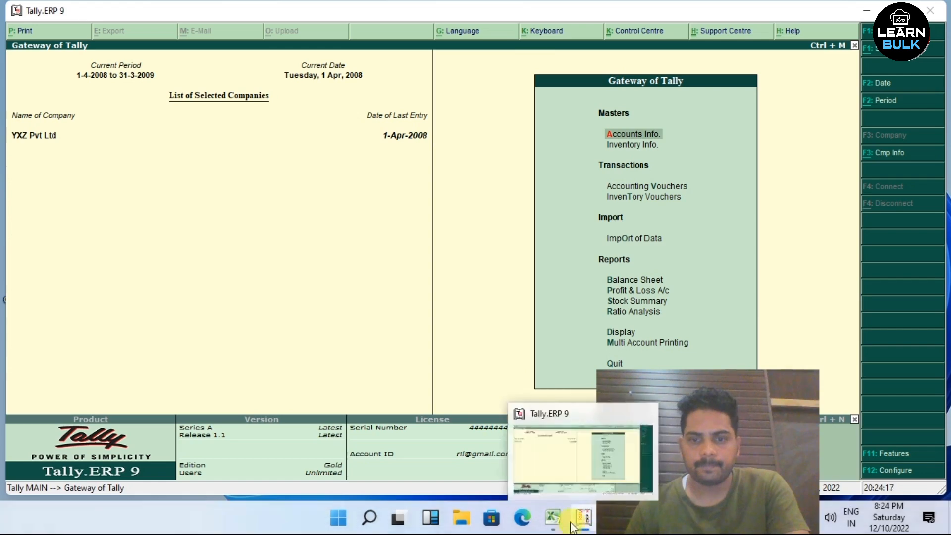
- Review the cash withdrawal and bank transfer rows under CONTRA TRANSCTION A/C in the Excel sheet CBS 26
left_click(554, 518)
left_click(395, 276)
scroll(395, 279, "down", 1)
left_click(395, 279)
left_click(329, 170)
left_click(365, 198)
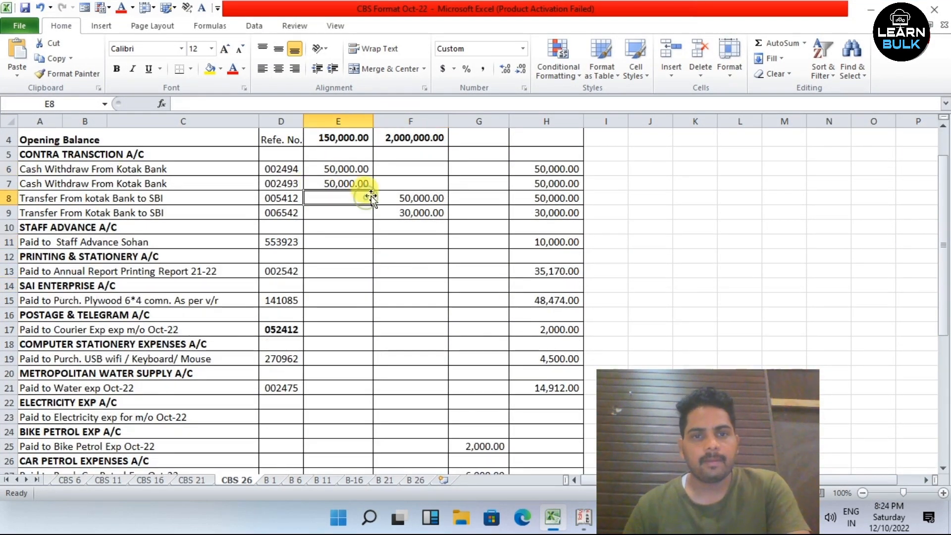
left_click(364, 170)
left_click(365, 201)
left_click(384, 169)
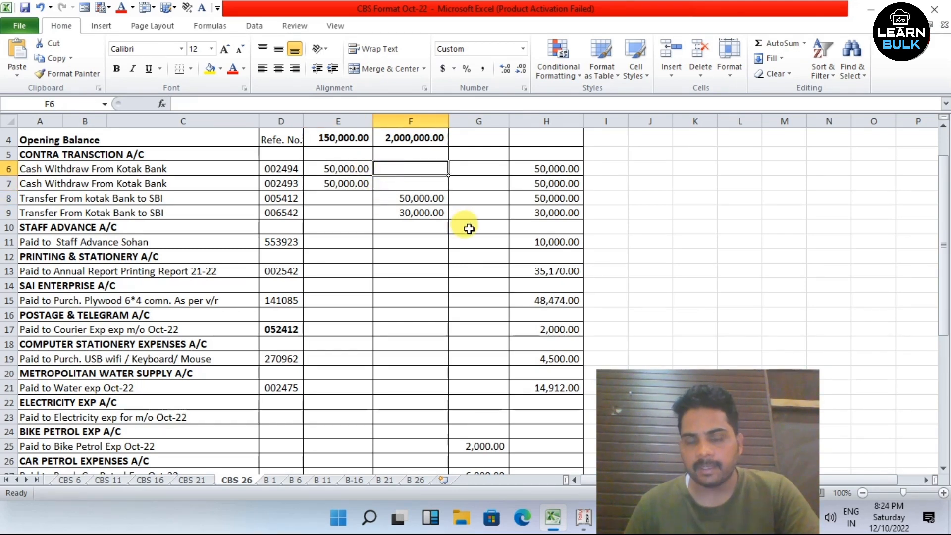
left_click(338, 199)
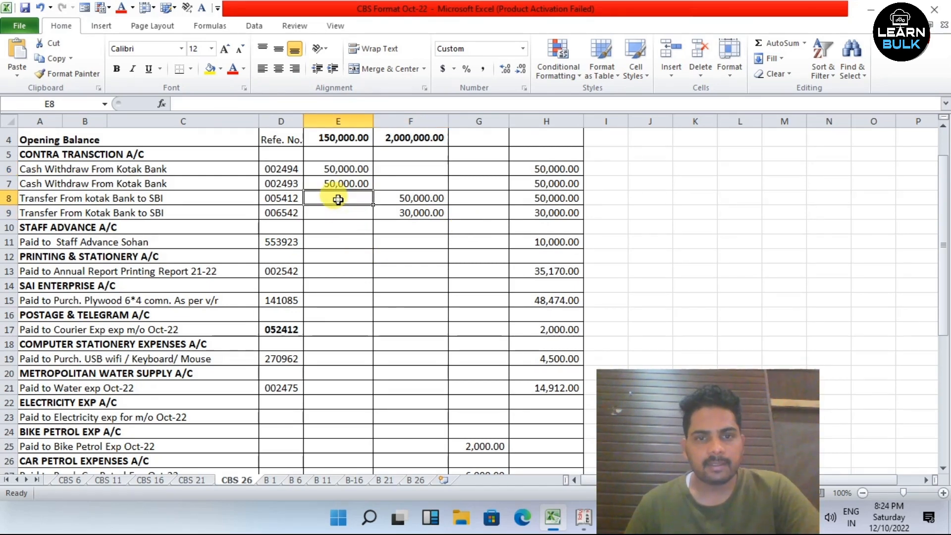
left_click(468, 198)
left_click(586, 516)
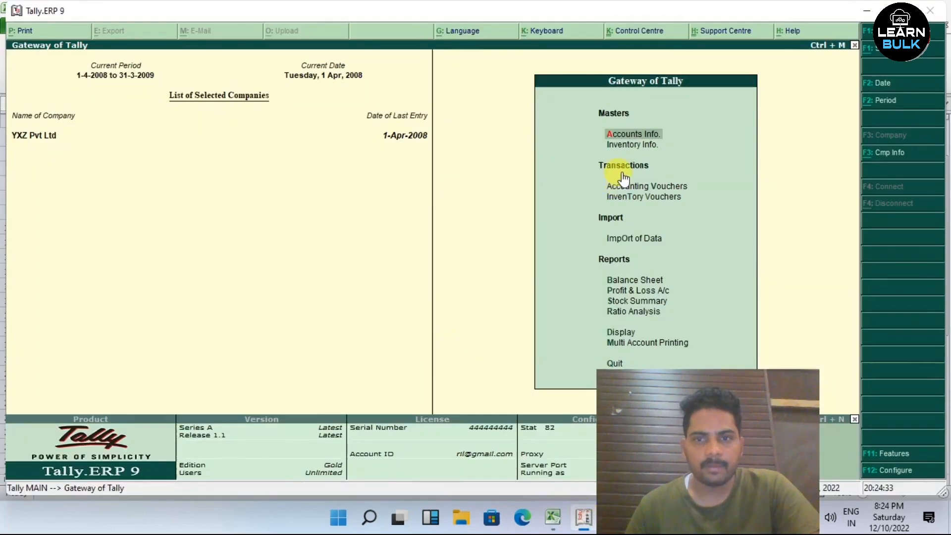
- Examine the STAFF ADVANCE A/C and PRINTING & STATIONERY A/C entries in the Excel sheet CBS 26, including the staff advance's bank debit
left_click(553, 517)
left_click(392, 255)
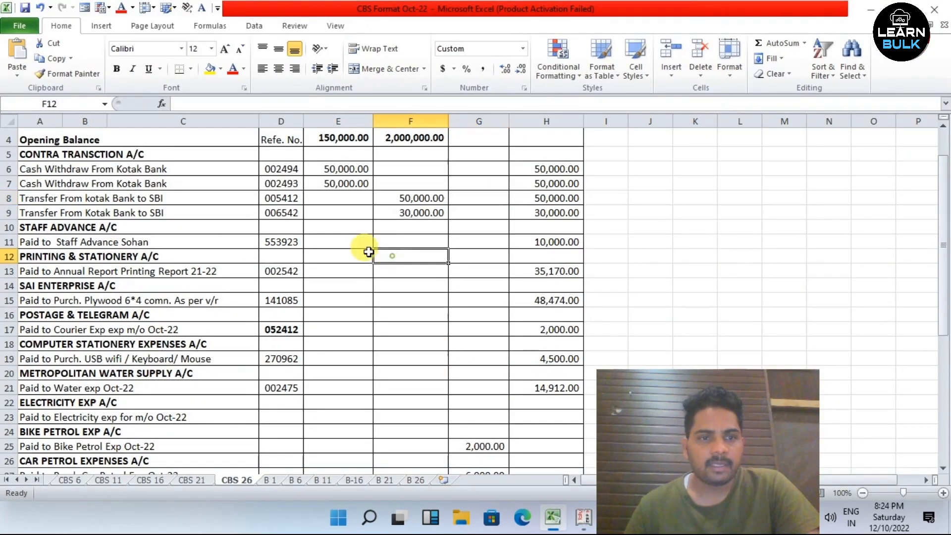
left_click(134, 253)
left_click(383, 227)
left_click(440, 253)
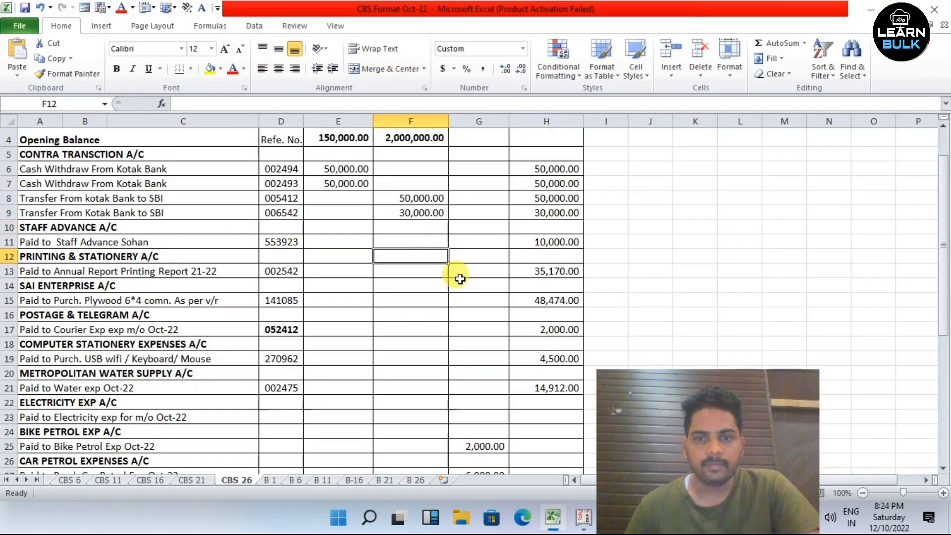
scroll(461, 279, "up", 1)
left_click(470, 312)
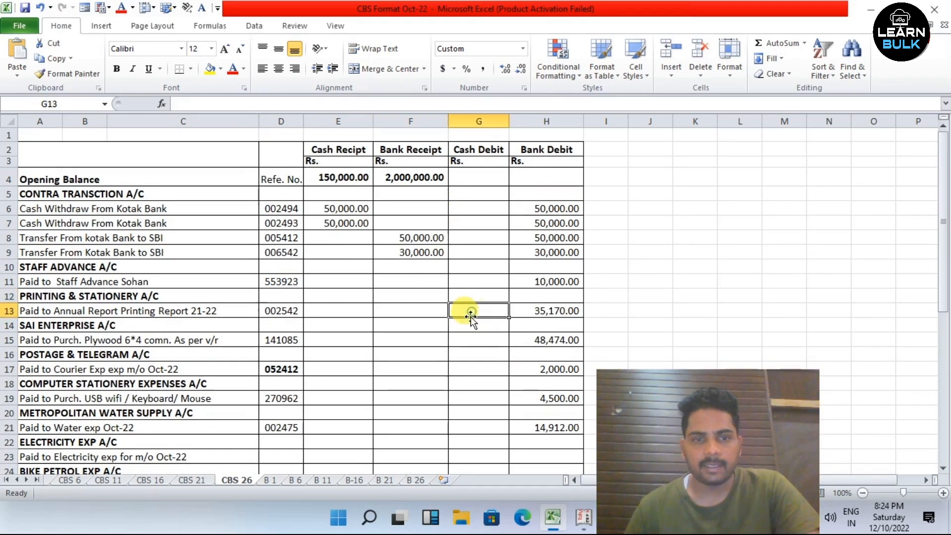
scroll(471, 315, "down", 1)
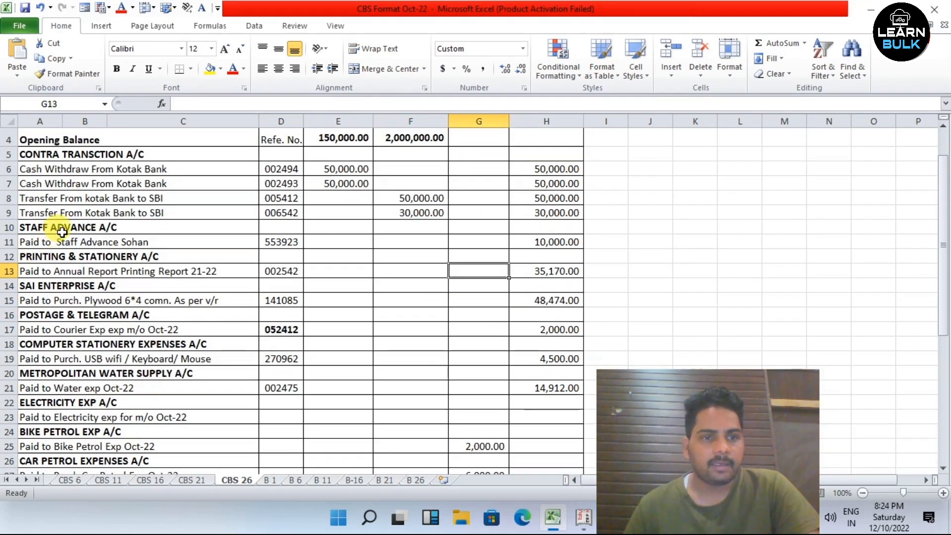
left_click(364, 256)
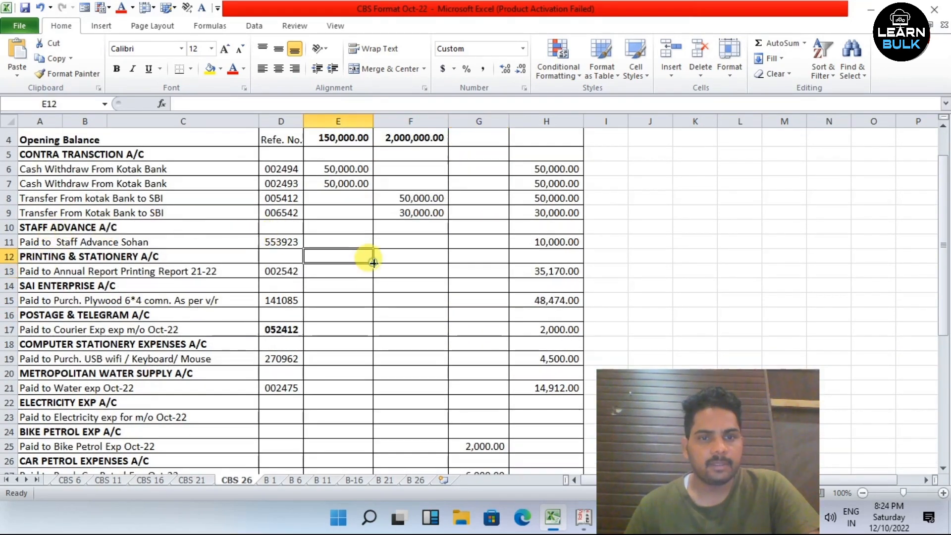
left_click(378, 287)
left_click(532, 238)
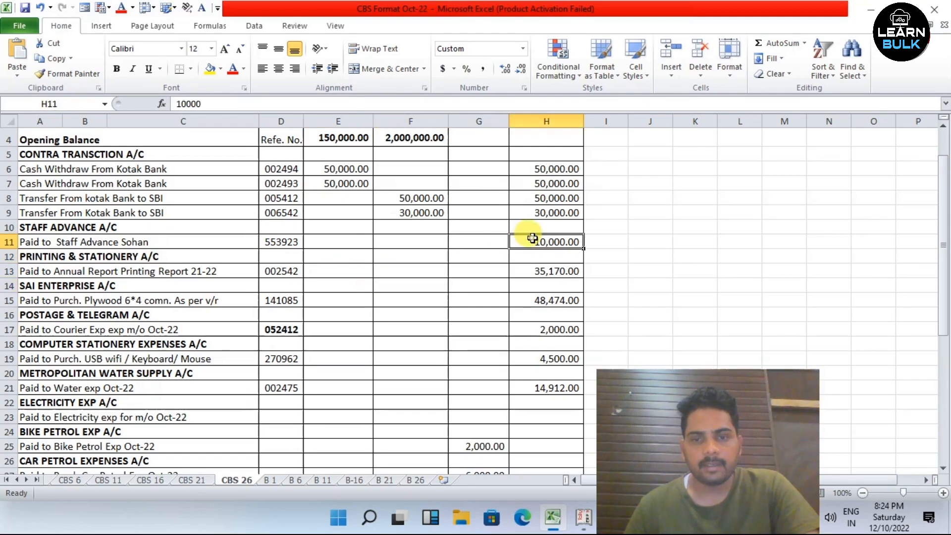
left_click(487, 243)
left_click(436, 282)
left_click(320, 242)
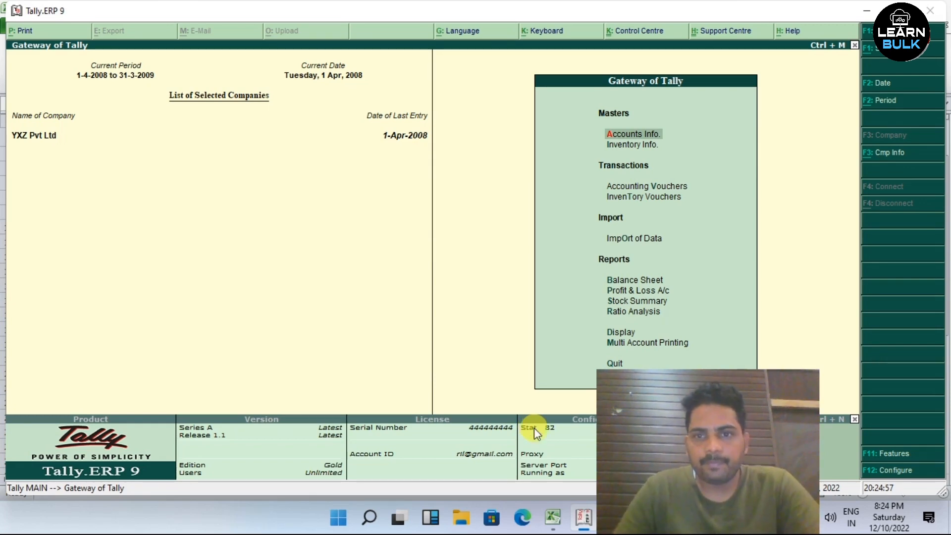
- Open single ledger creation under Accounts Info. in Tally.ERP 9 for the staff advance account
key("Return")
key("Down")
key("Return")
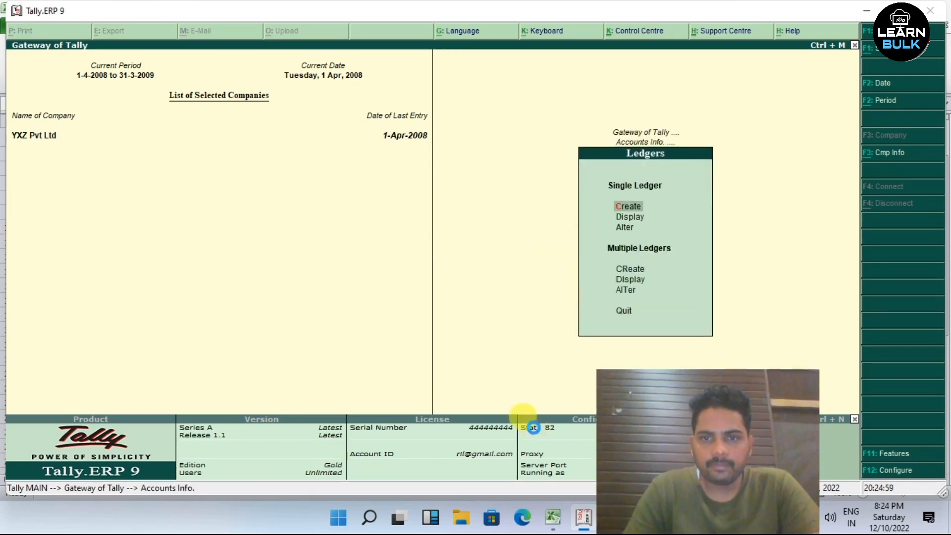
key("Return")
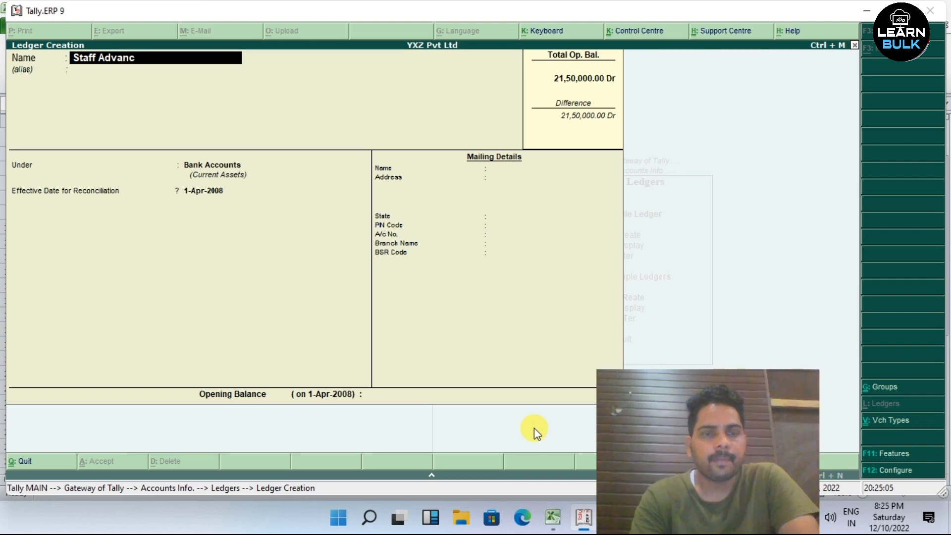
- Create the Staff Advance ledger under Loans & Advances (Asset) without an opening balance, save it and return to the Gateway of Tally
key("Return")
key("Return")
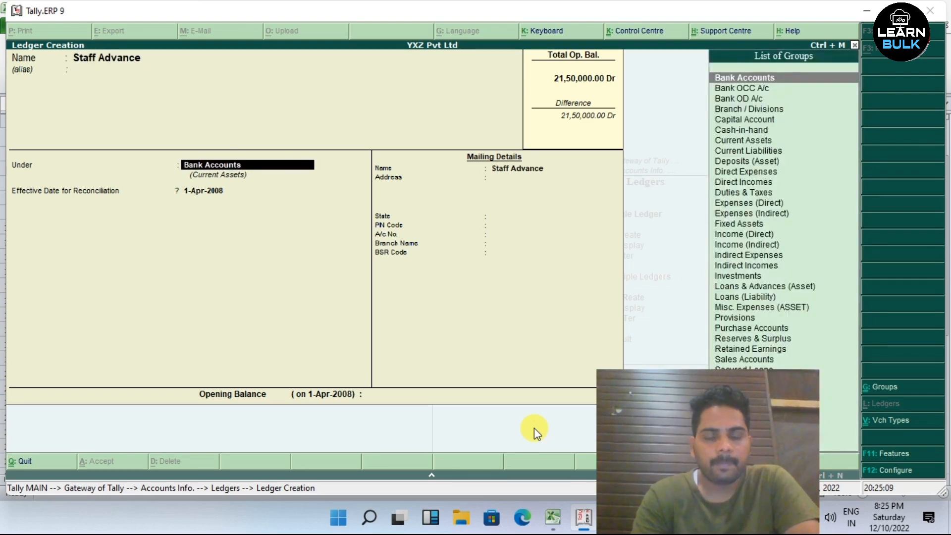
type("Lo")
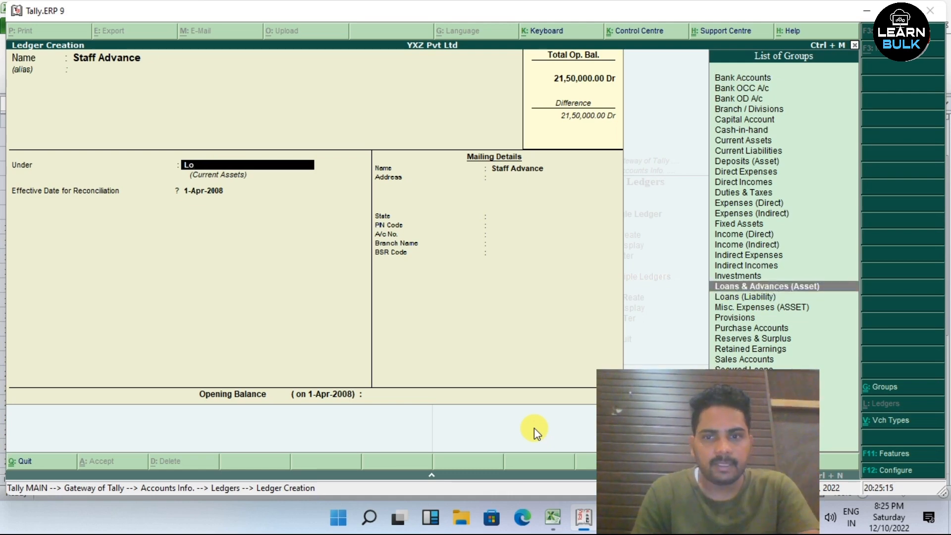
key("Return")
key("Return")
key("Return")
key("Return")
key("Return")
key("Return")
key("Return")
key("Return")
key("Return")
key("Return")
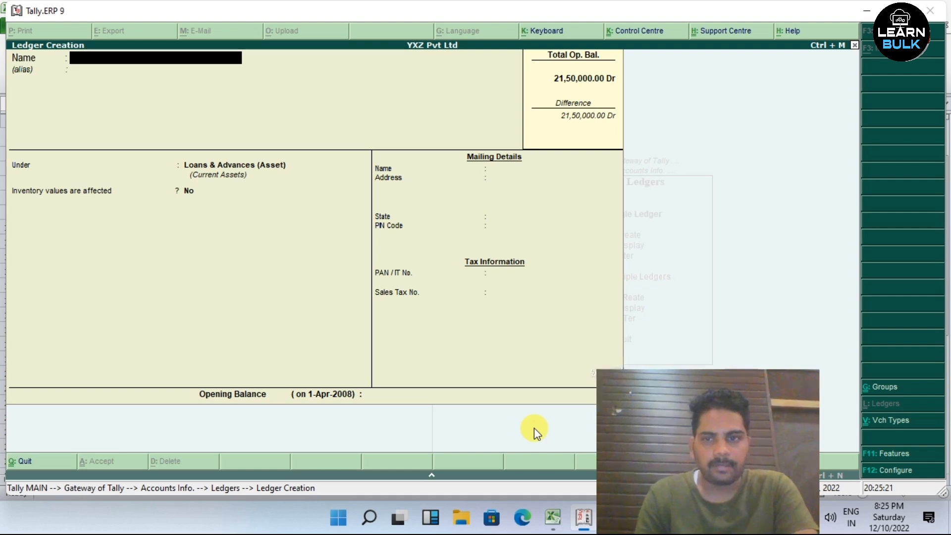
key("Escape")
key("Escape")
key("Escape")
key("Escape")
key("Escape")
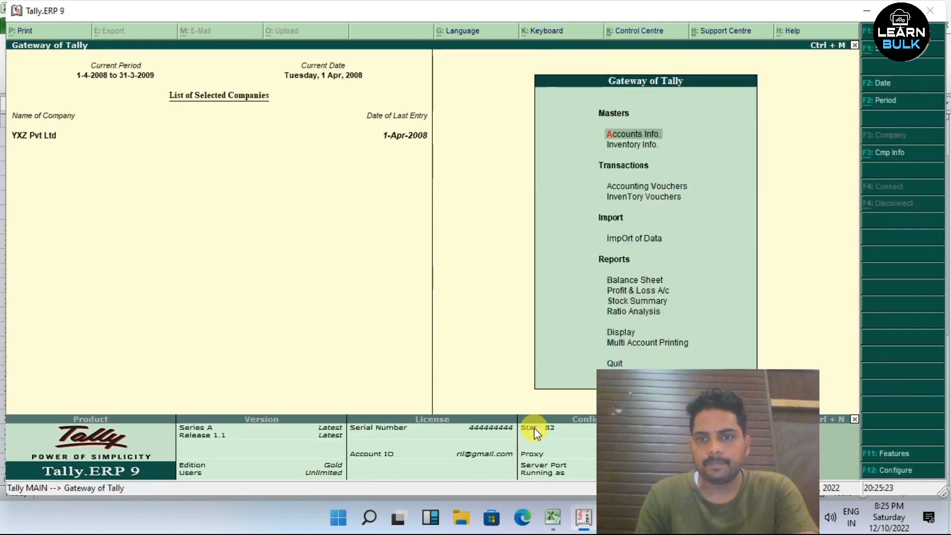
- Start a payment voucher and debit Staff Advance with 10,000, taking the amount from the Excel sheet CBS 26
key("Down")
key("Down")
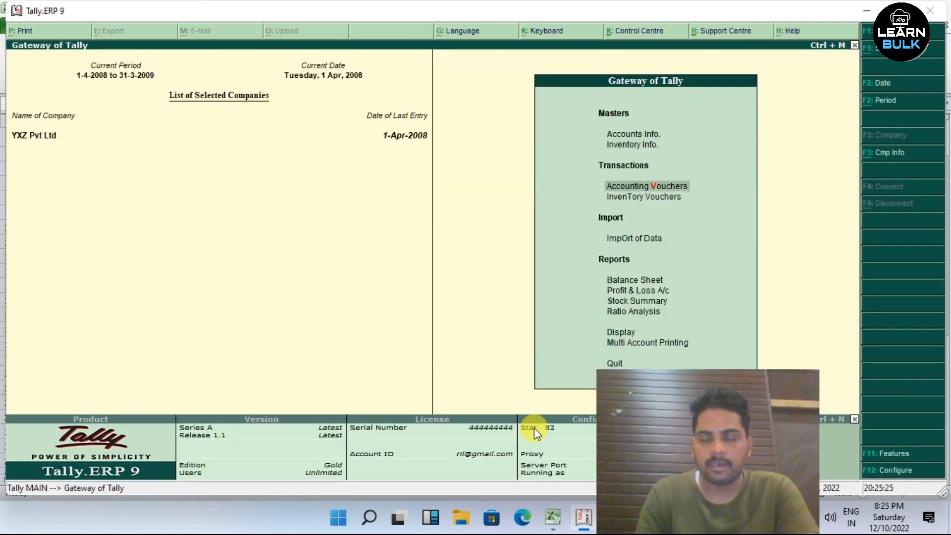
key("Return")
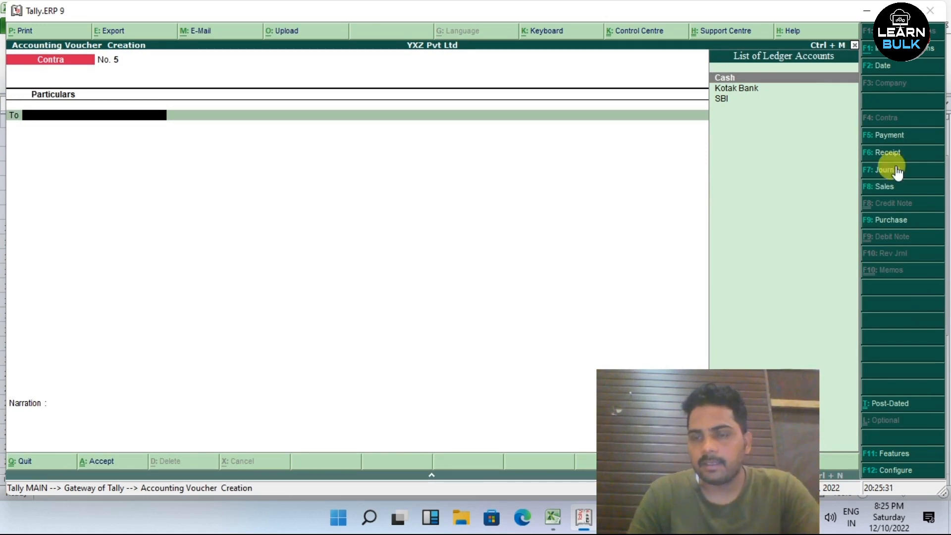
left_click(888, 139)
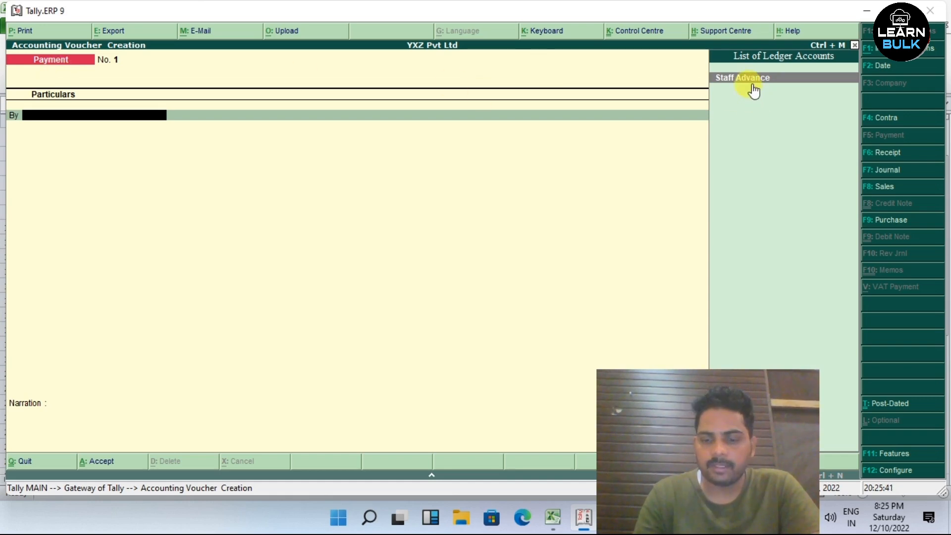
key("Return")
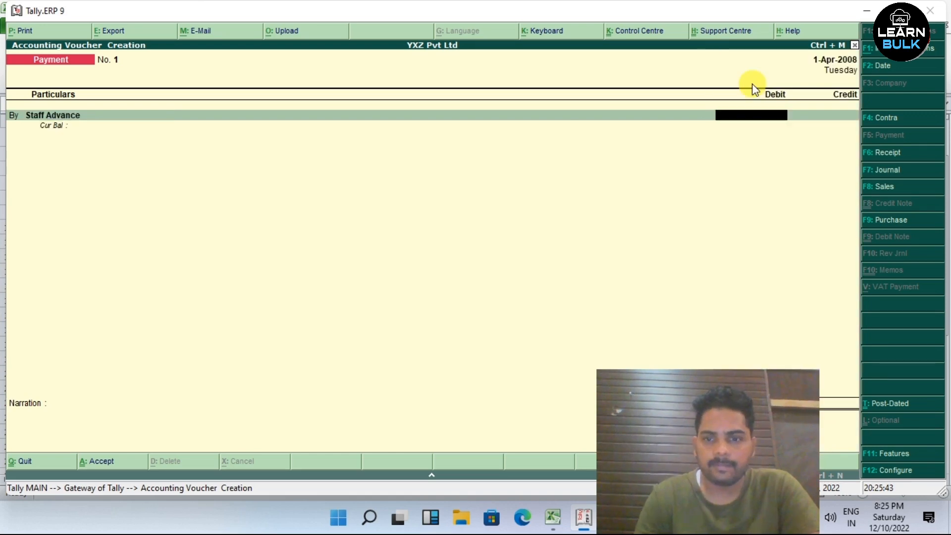
left_click(553, 519)
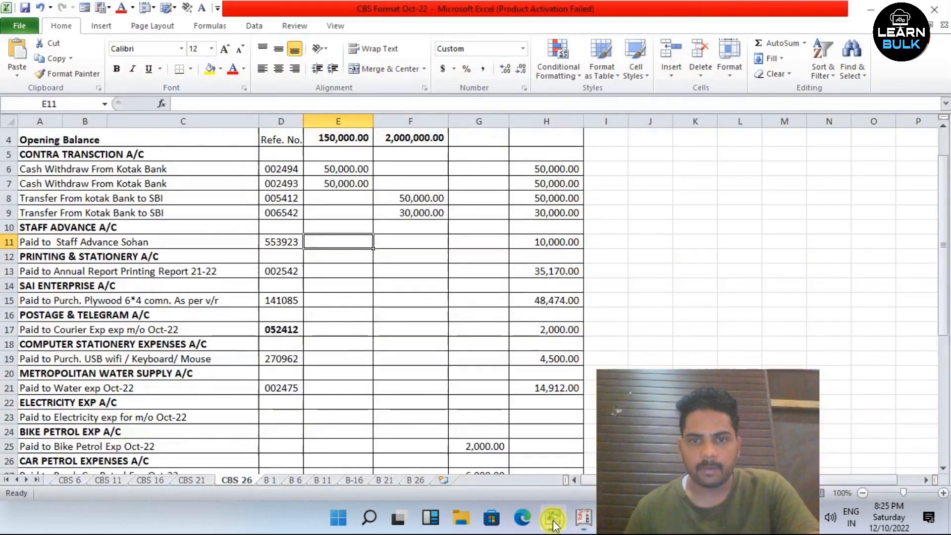
left_click(553, 519)
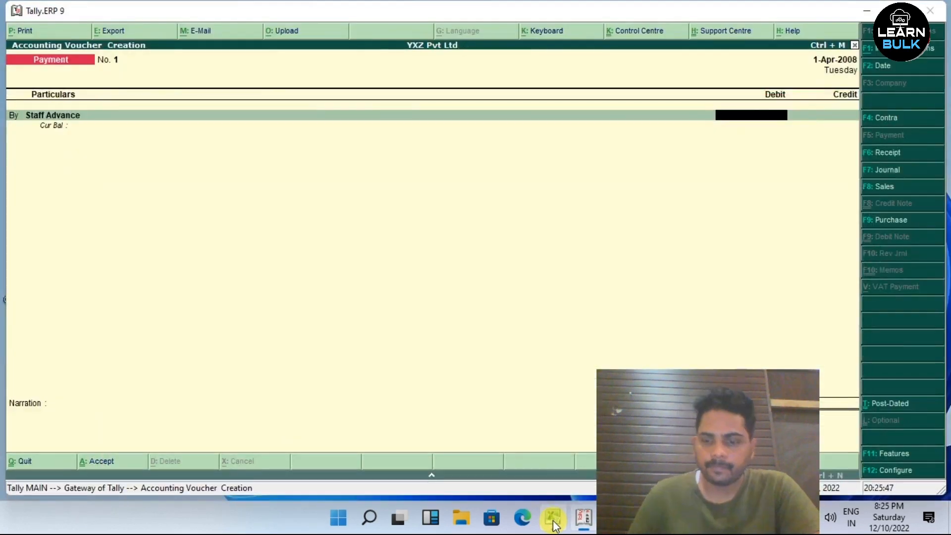
type("10,0")
type("0000")
key("Return")
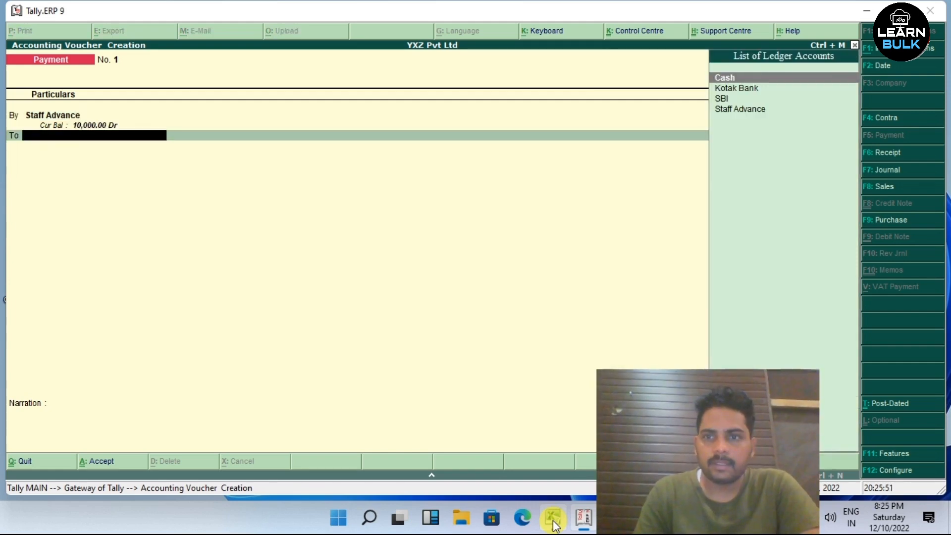
- Credit Kotak Bank with 10,000 in the payment voucher and proceed to its narration
key("Down")
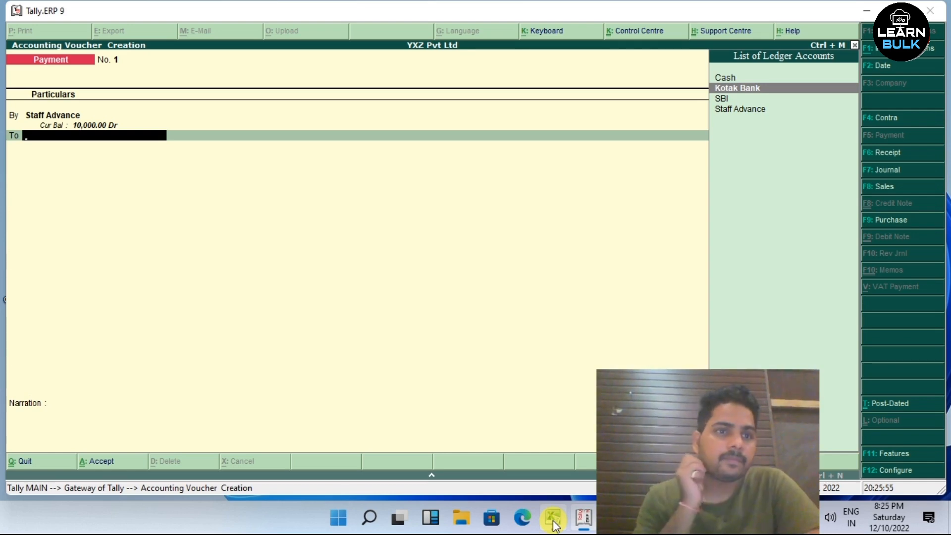
key("Return")
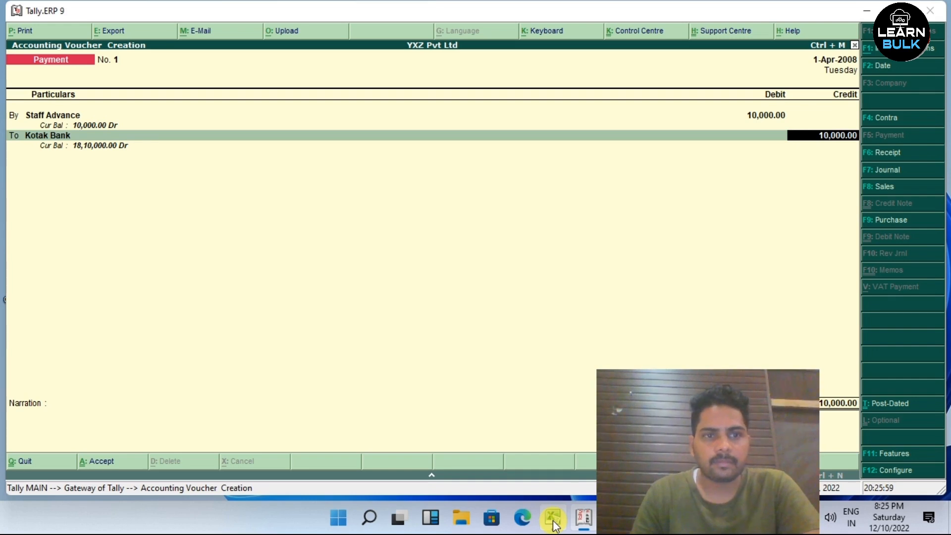
left_click(554, 523)
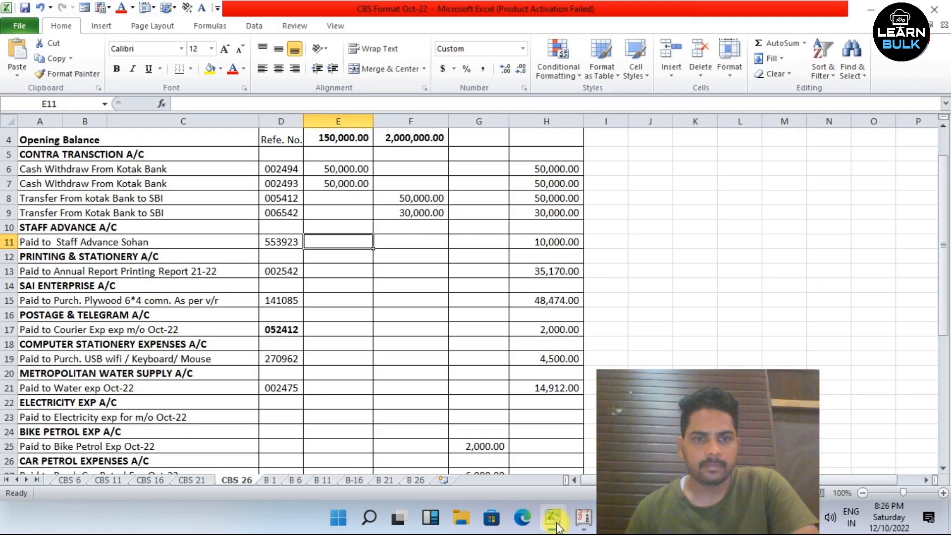
left_click(554, 520)
type("55")
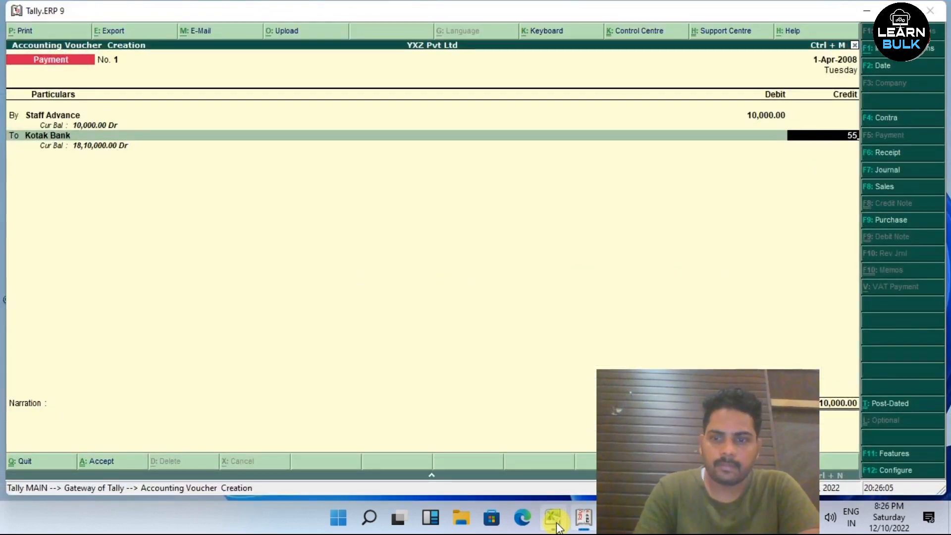
key("BackSpace")
key("Return")
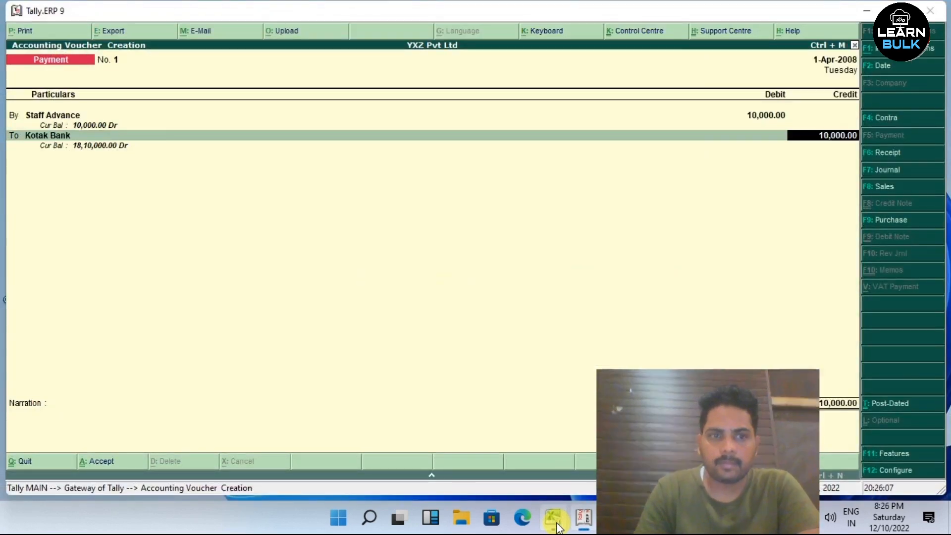
key("Return")
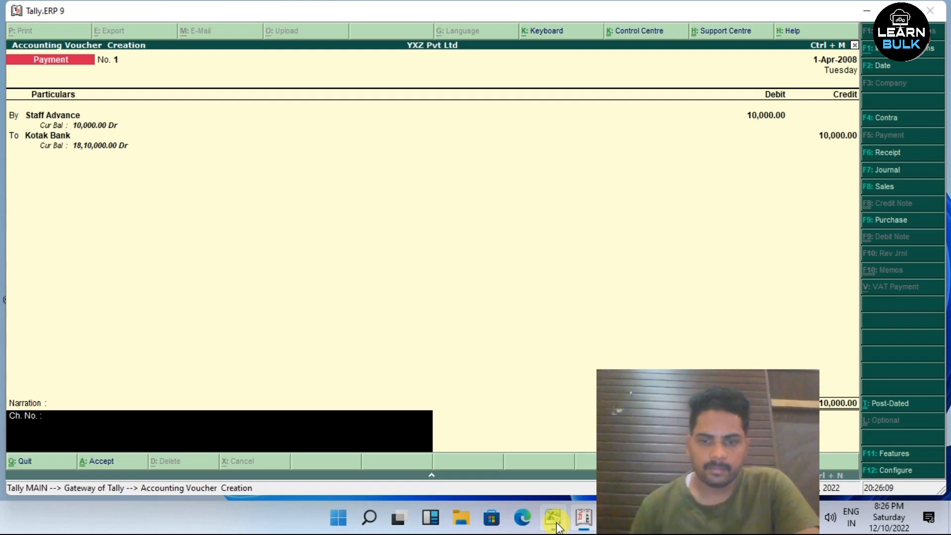
- Enter the narration "Ch. No. :553933 paid to staff advance" plus the staff member's name, accept the payment voucher and leave voucher entry
left_click(557, 525)
left_click(557, 525)
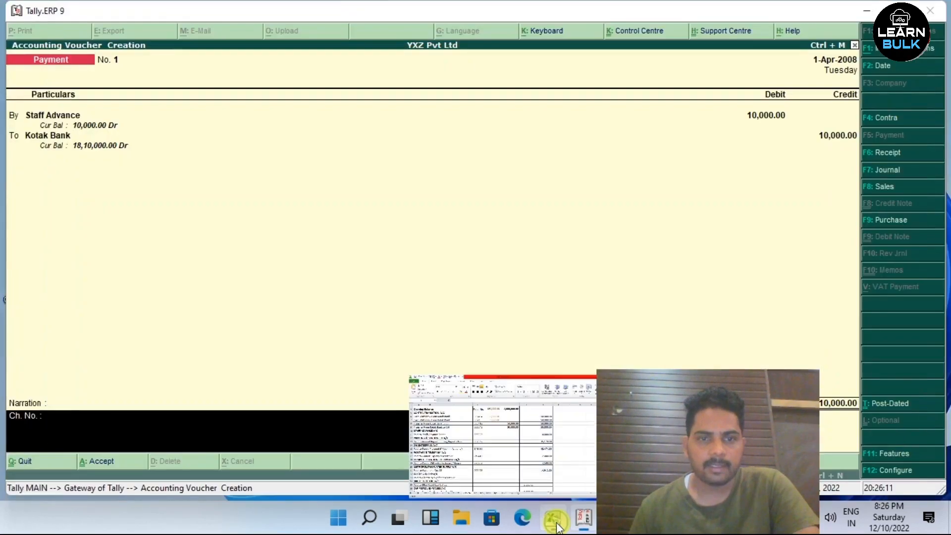
type("553933 paid to staff advan")
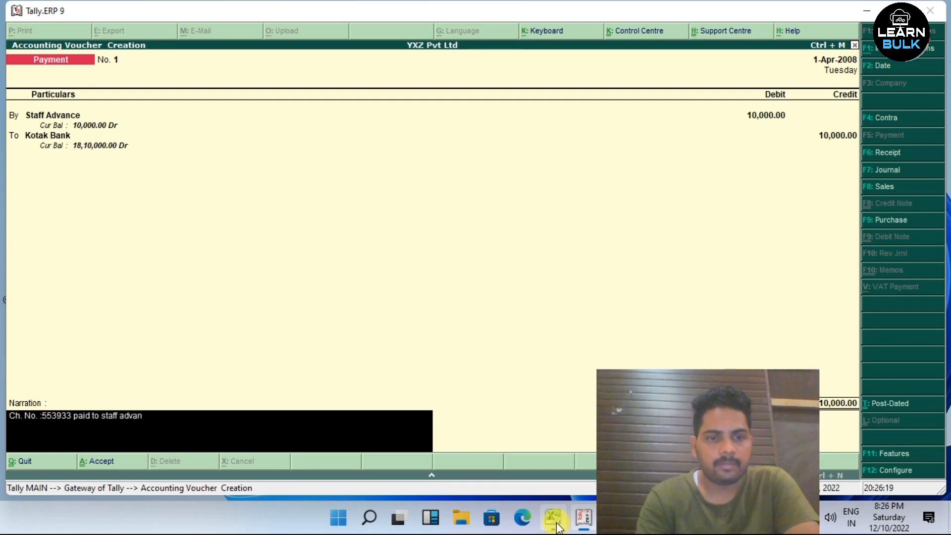
type(".")
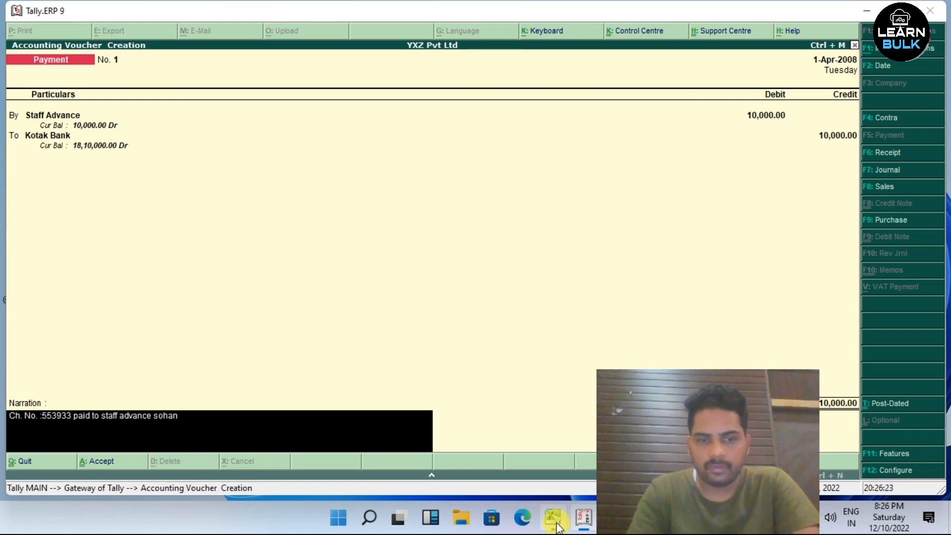
key("Return")
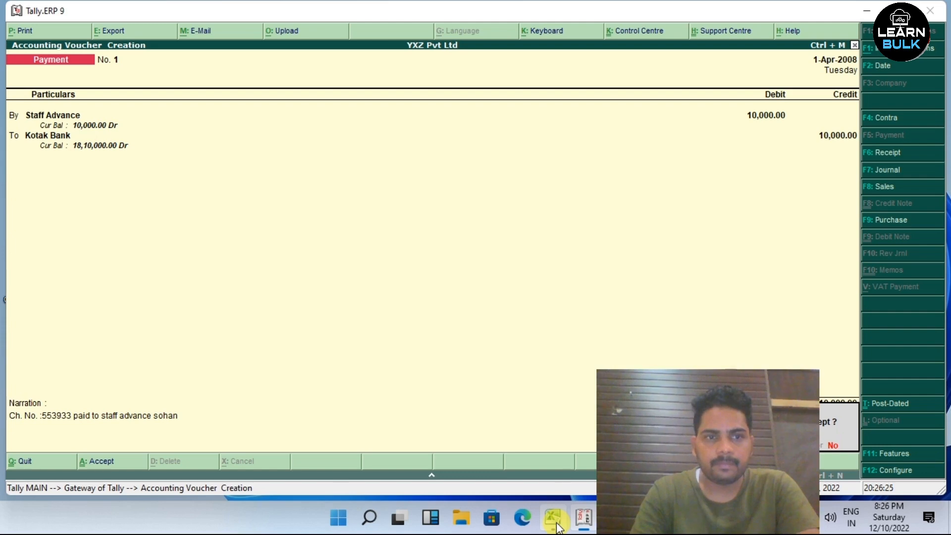
key("Return")
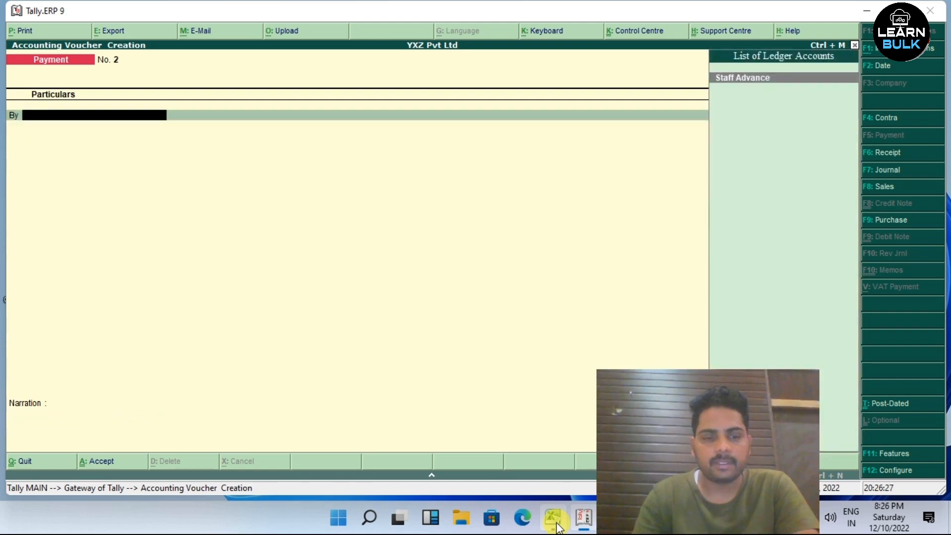
key("Escape")
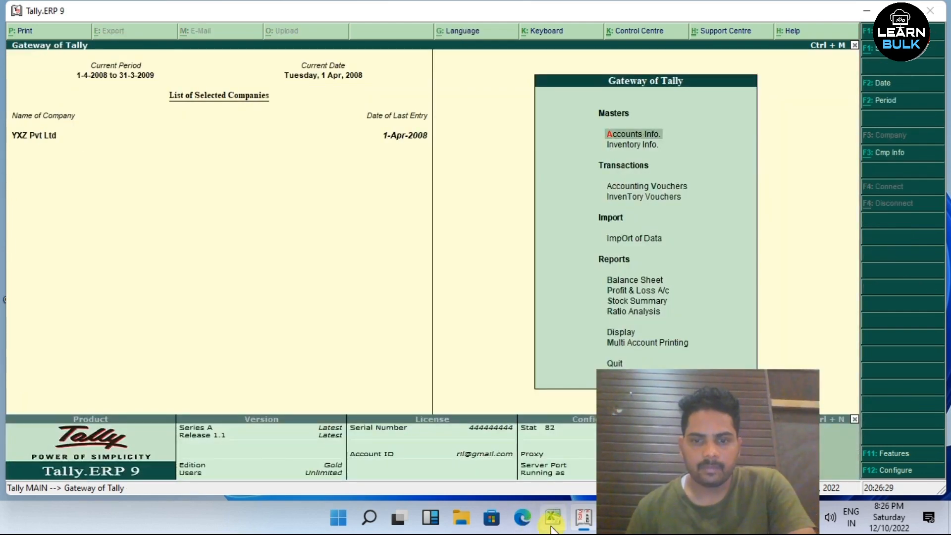
- Switch to the Excel sheet CBS 26 and review the payment account headings from STAFF ADVANCE A/C through ELECTRICITY EXP A/C
left_click(553, 517)
left_click(58, 228)
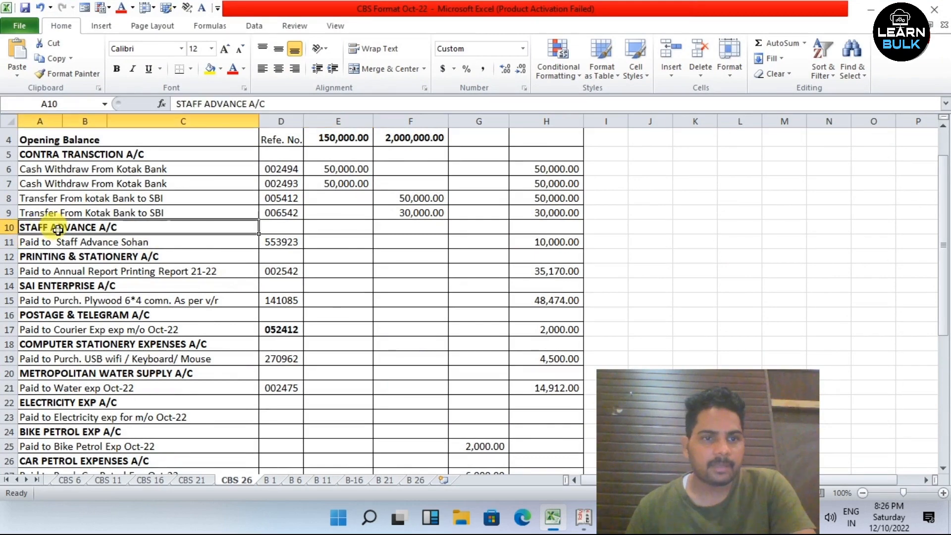
left_click(402, 267)
left_click(90, 226)
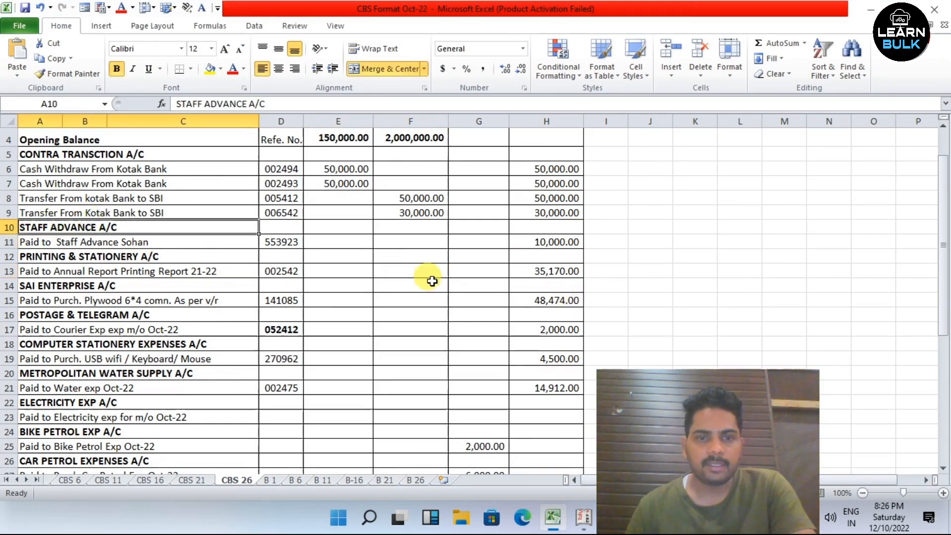
left_click(394, 270)
scroll(389, 287, "down", 1)
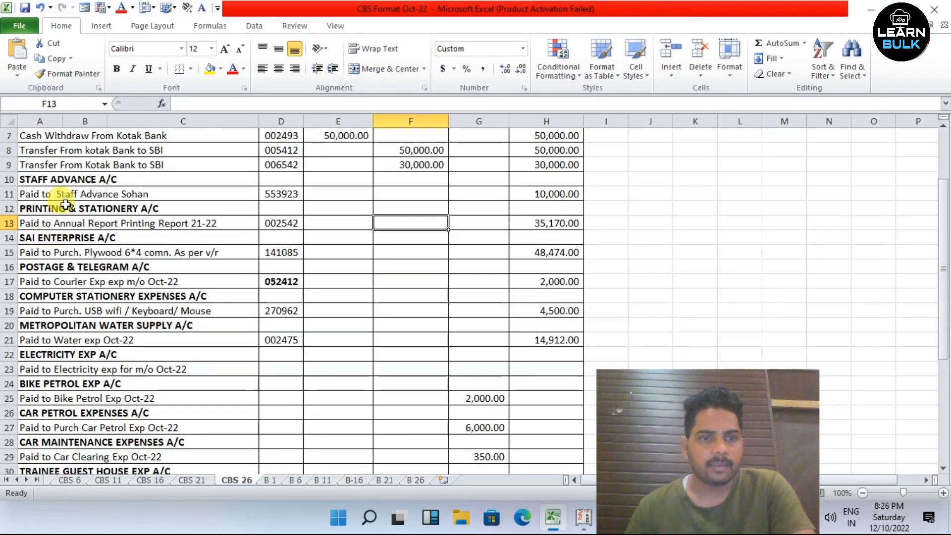
left_click(53, 237)
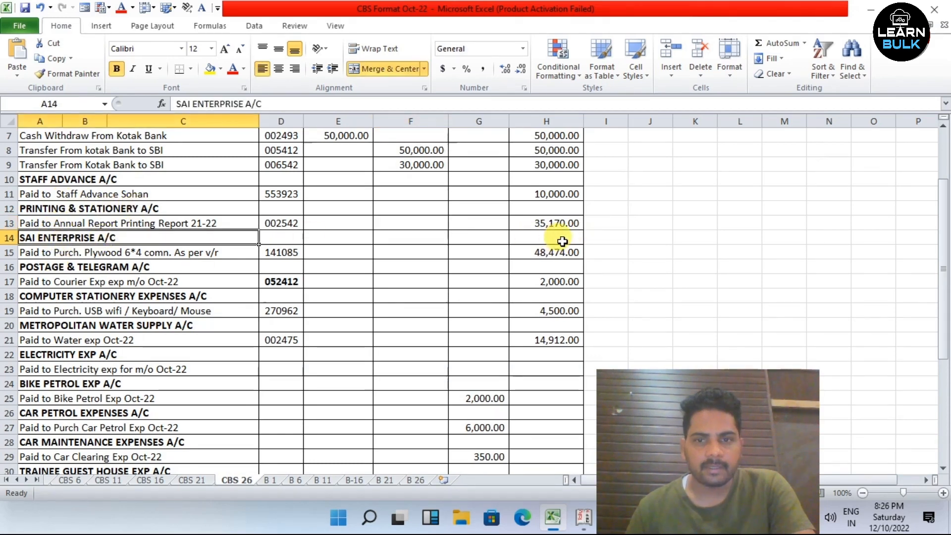
left_click(80, 268)
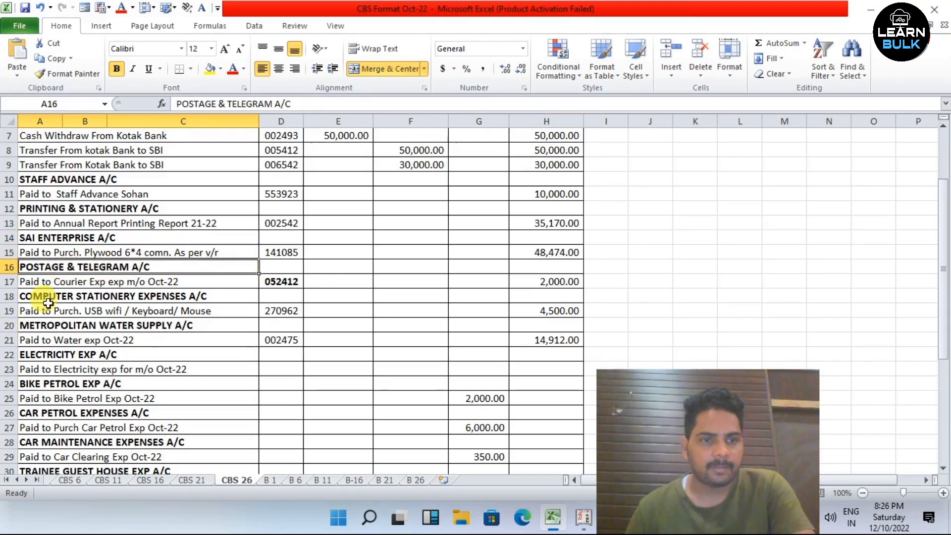
left_click(74, 296)
scroll(320, 312, "down", 1)
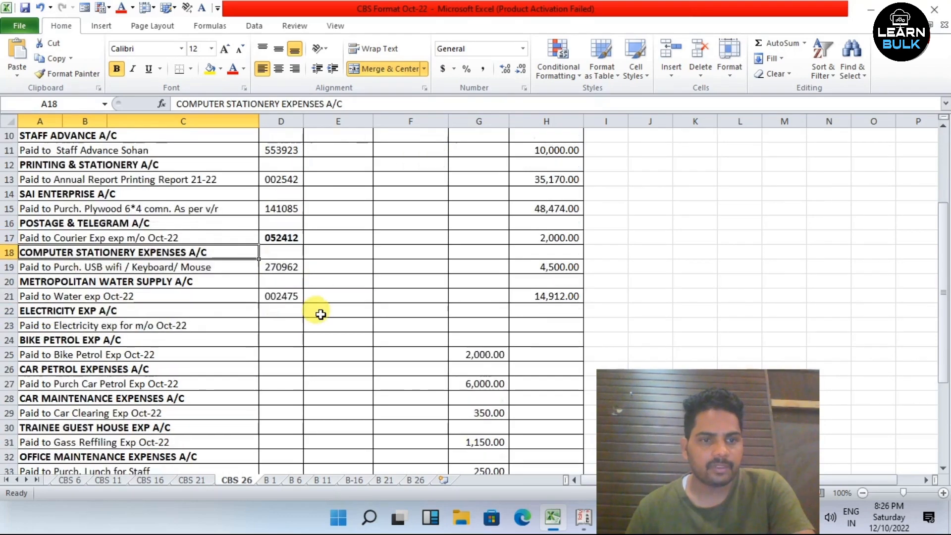
left_click(75, 282)
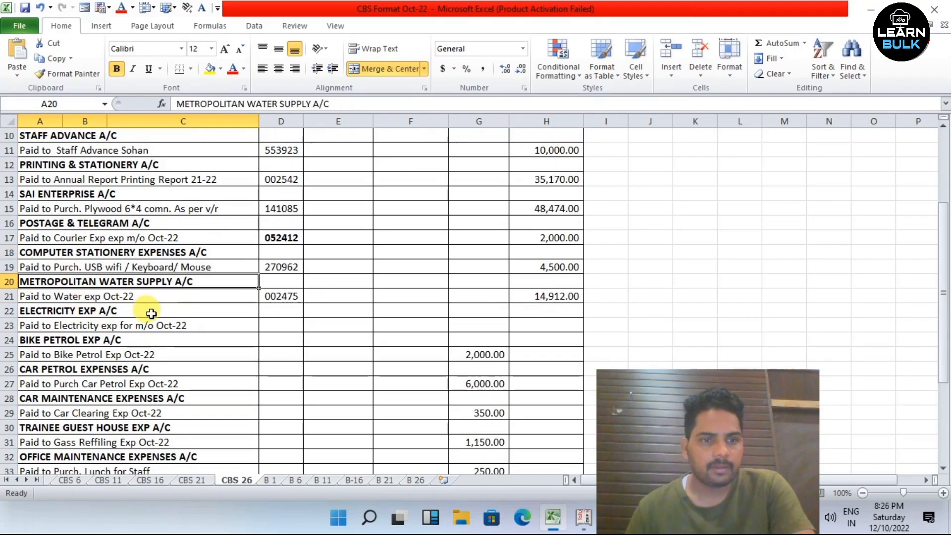
left_click(87, 311)
scroll(297, 328, "down", 1)
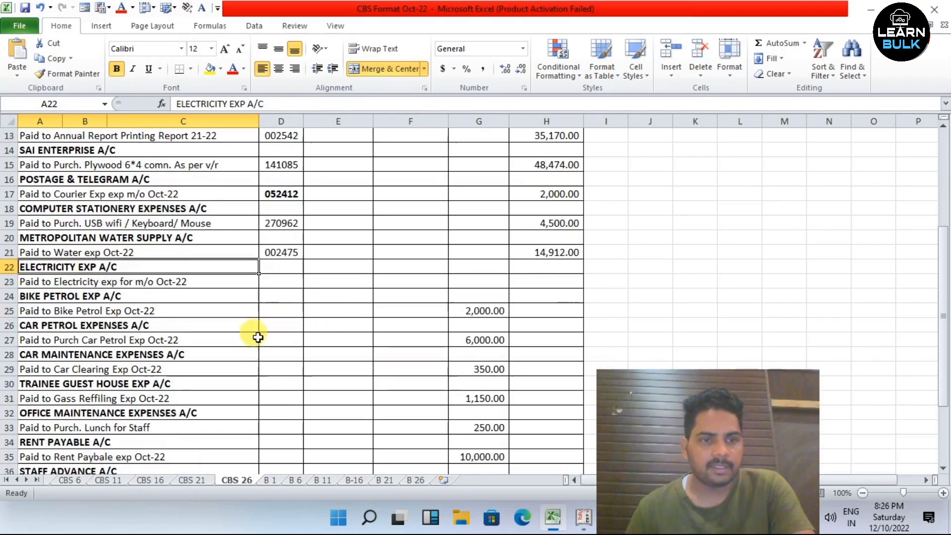
- Recheck the STAFF ADVANCE A/C heading and examine the PRINTING & STATIONERY A/C entry in the Excel sheet CBS 26
scroll(413, 289, "up", 3)
left_click(408, 291)
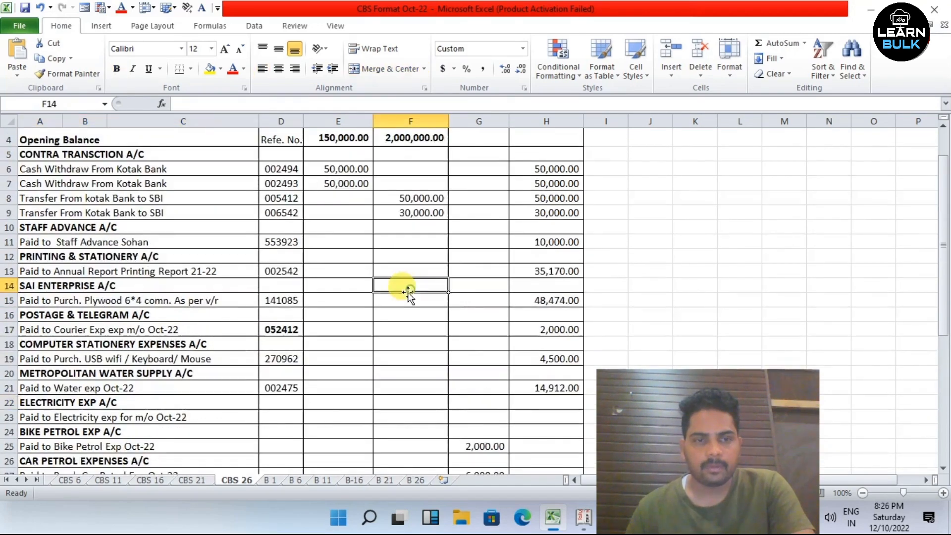
left_click(64, 228)
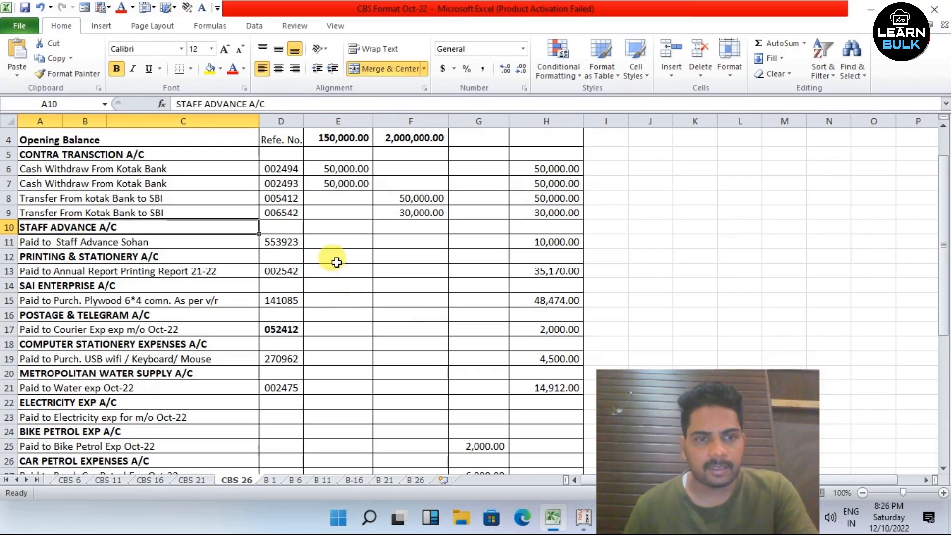
left_click(341, 301)
left_click(67, 258)
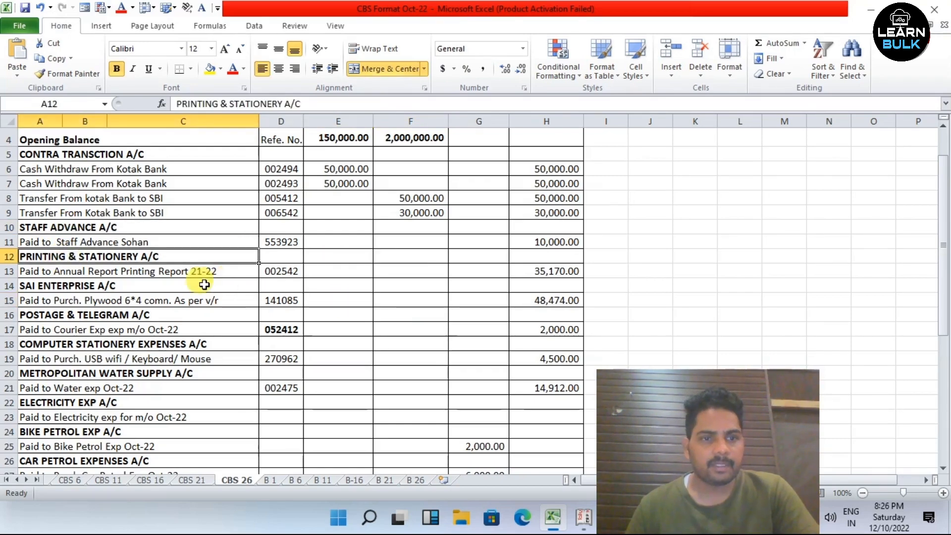
scroll(208, 282, "down", 1)
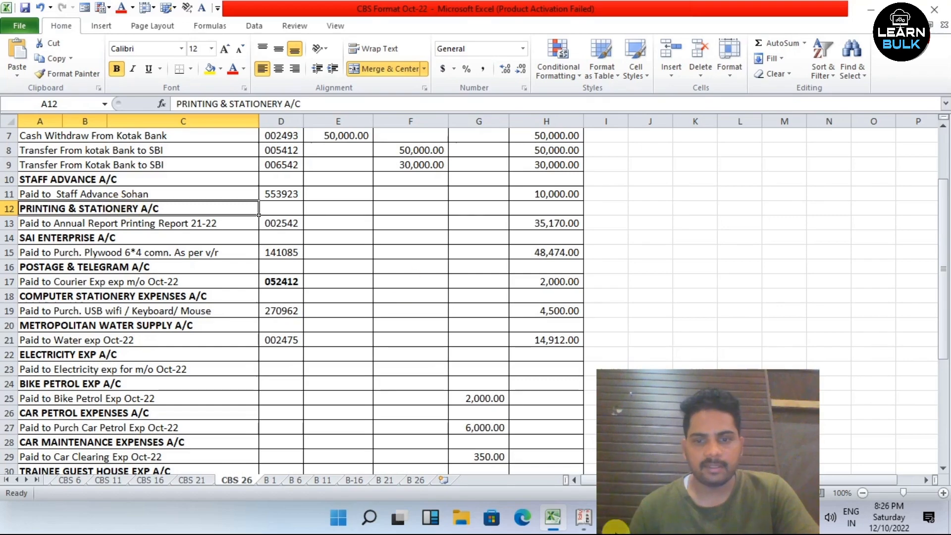
- Switch to Tally.ERP 9 and open the creation form for a new single ledger
left_click(584, 516)
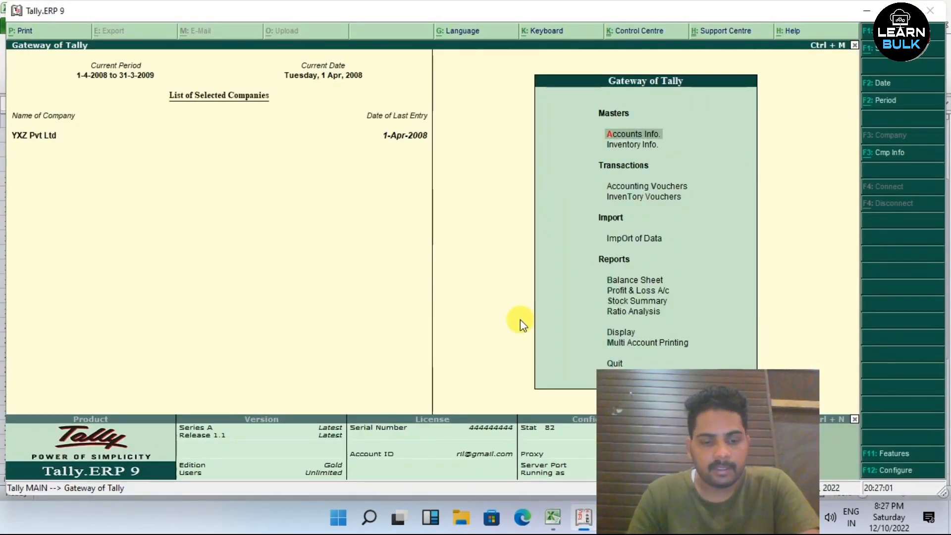
key("Down")
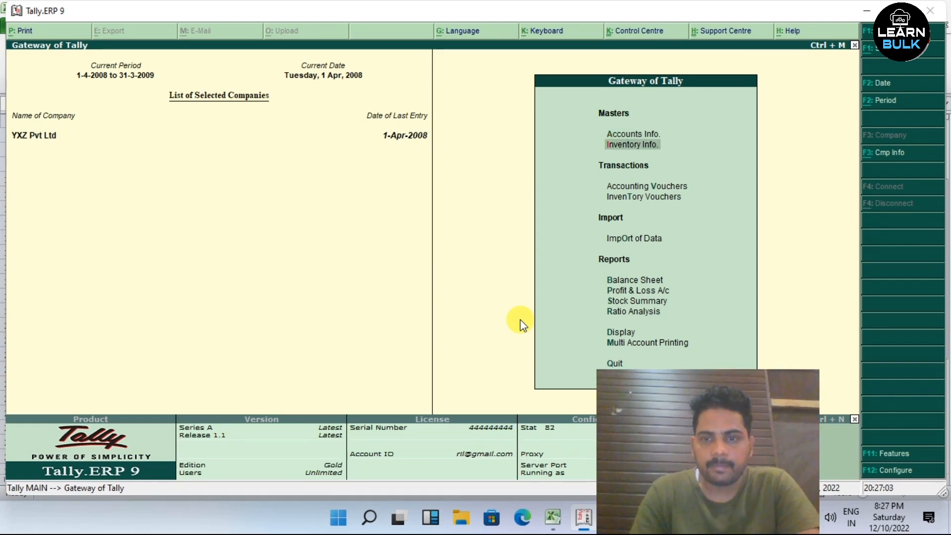
key("Up")
key("Return")
key("Down")
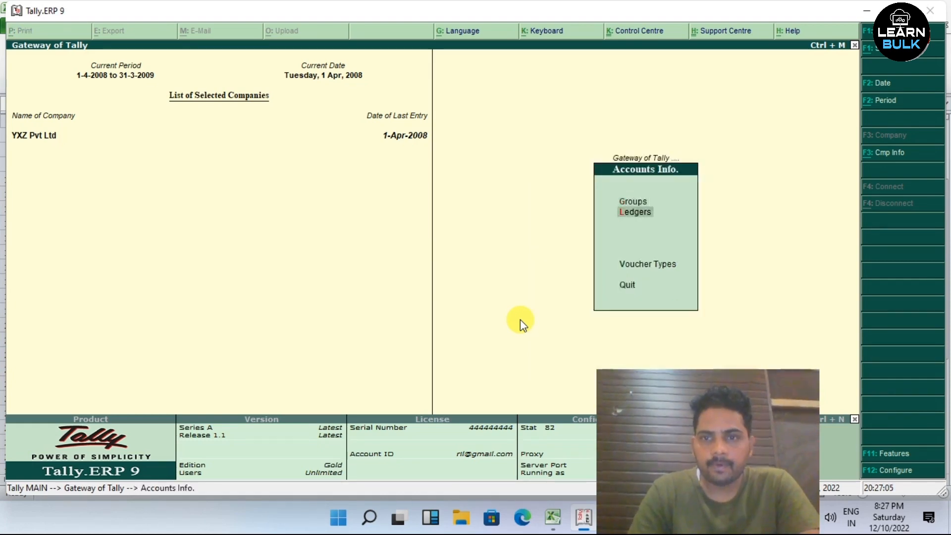
key("Return")
key("Return")
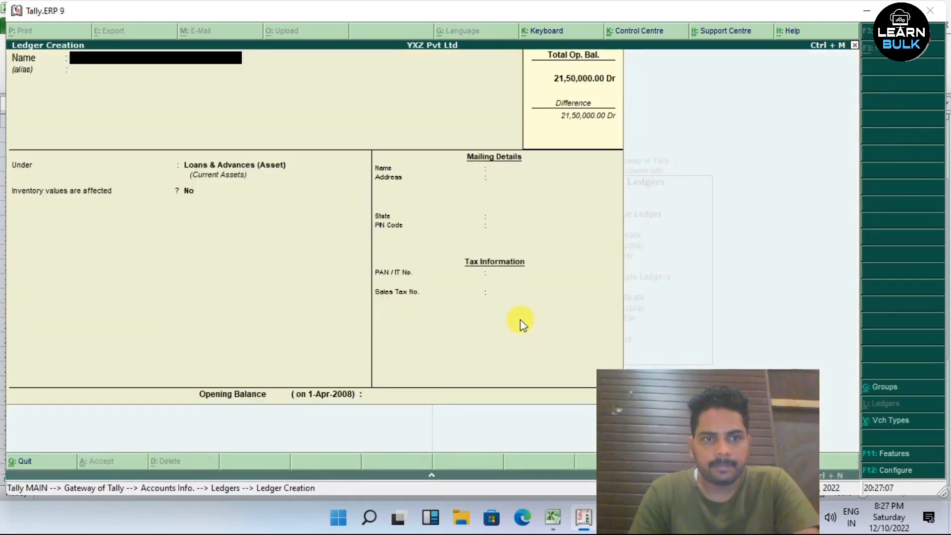
- Copy the heading PRINTING & STATIONERY A/C from the Excel sheet and enter it as the new Tally ledger's name, without an alias
left_click(553, 518)
left_click_drag(339, 101, 81, 89)
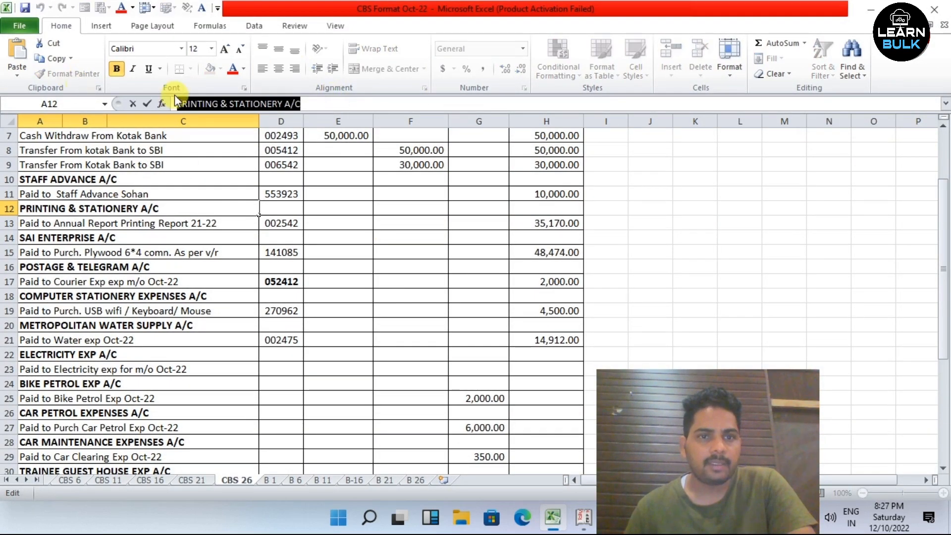
right_click(218, 104)
left_click(264, 132)
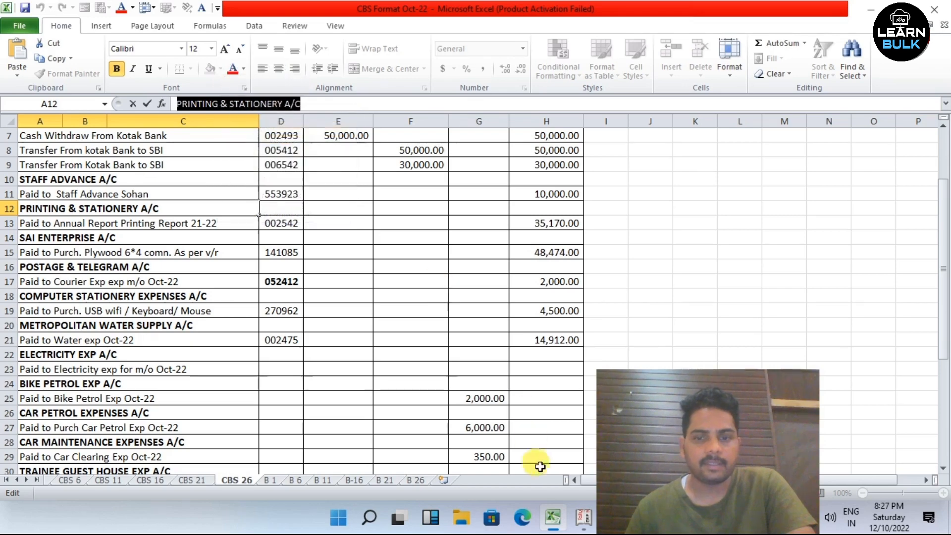
left_click(552, 517)
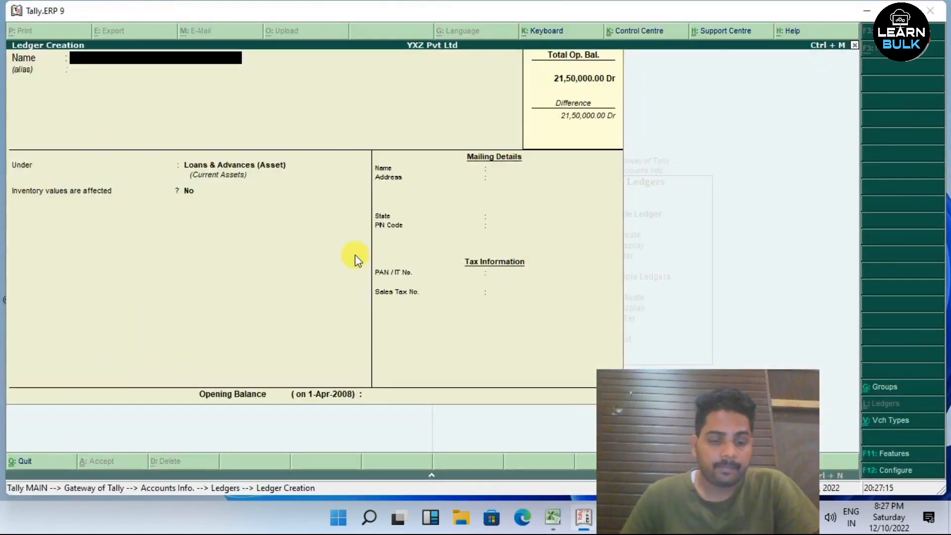
key("ctrl+alt+v")
key("Return")
key("Return")
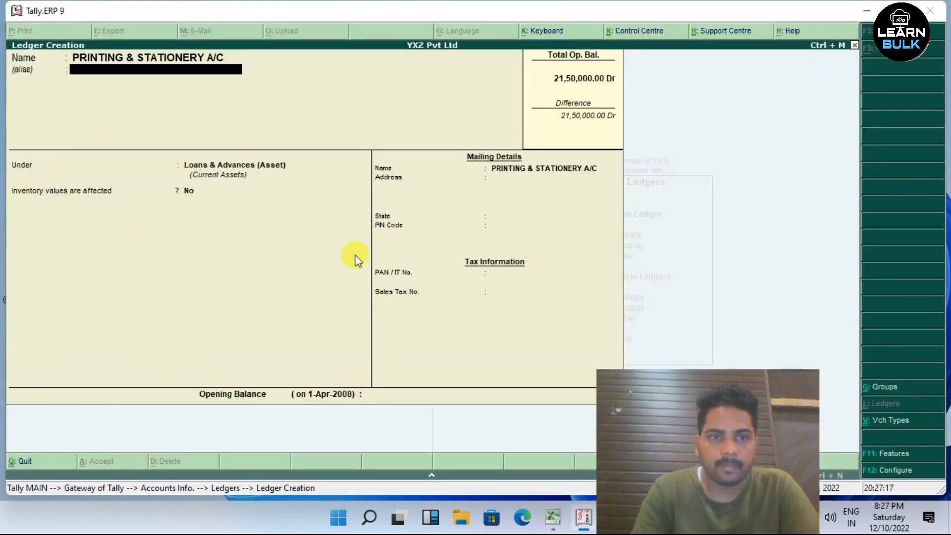
- Place the PRINTING & STATIONERY A/C ledger under Indirect Expenses and save it with the remaining fields at their defaults
type("In")
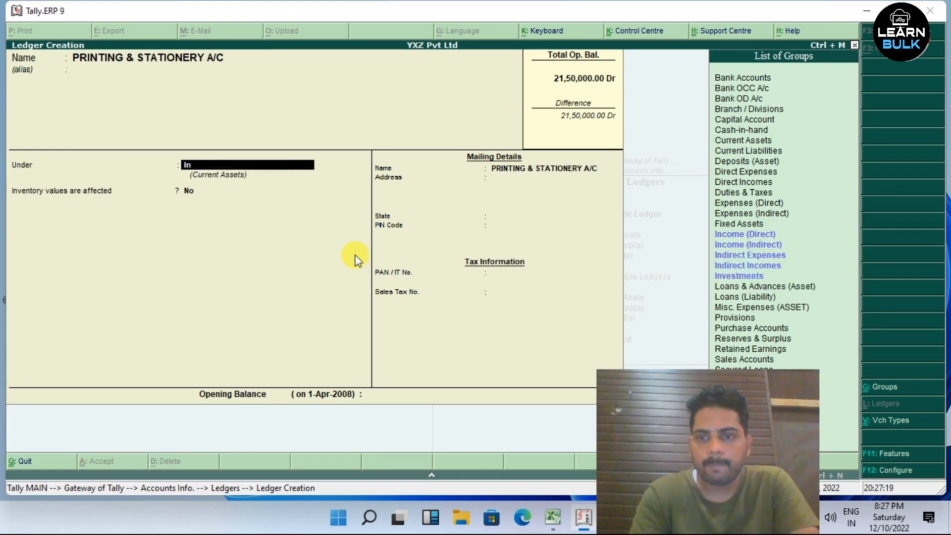
type("d")
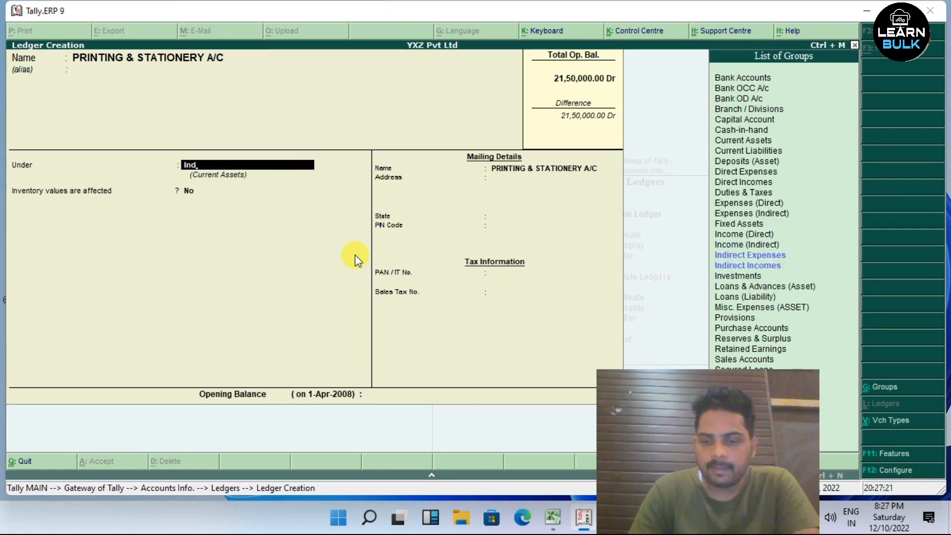
key("Down")
key("Up")
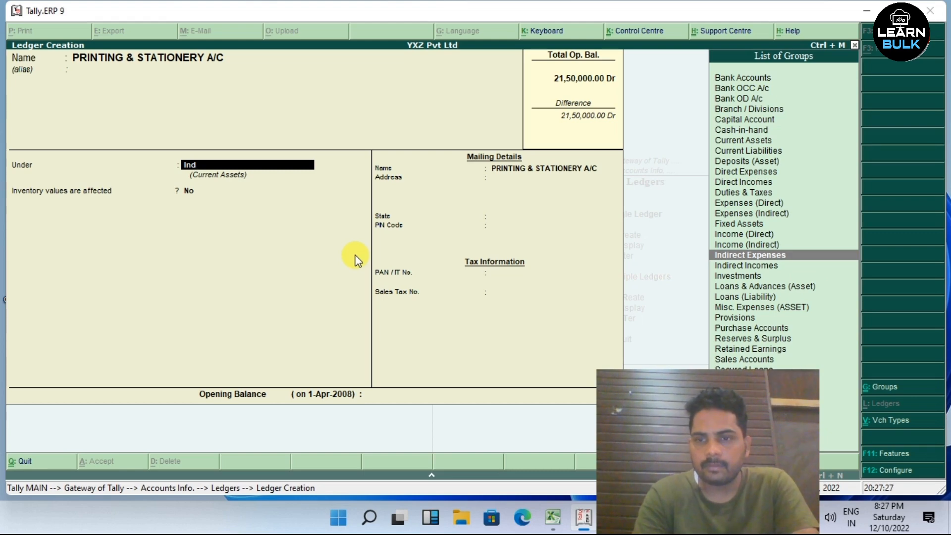
key("Return")
key("Return")
key("Return")
key("Return")
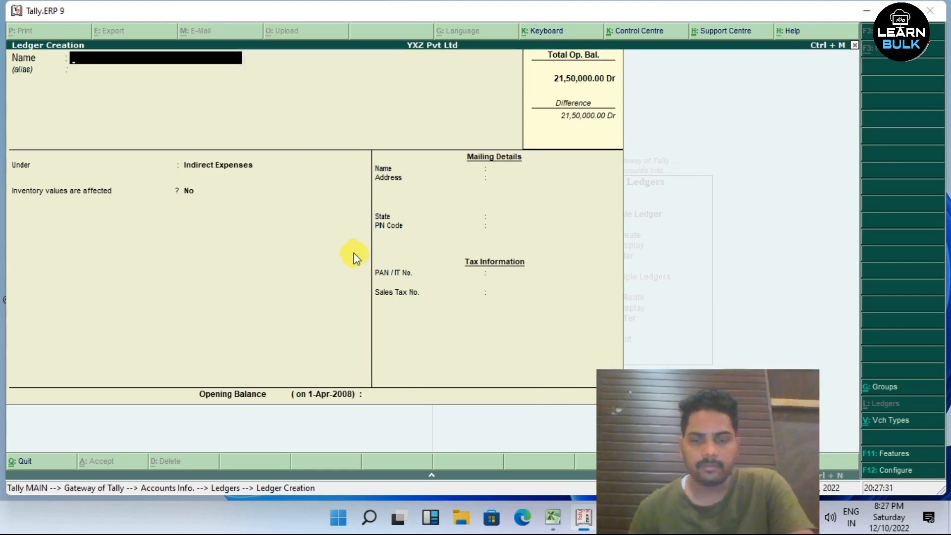
- Copy the heading SAI ENTERPRISE A/C from the Excel sheet and enter it as the next Tally ledger's name, without an alias
left_click(553, 518)
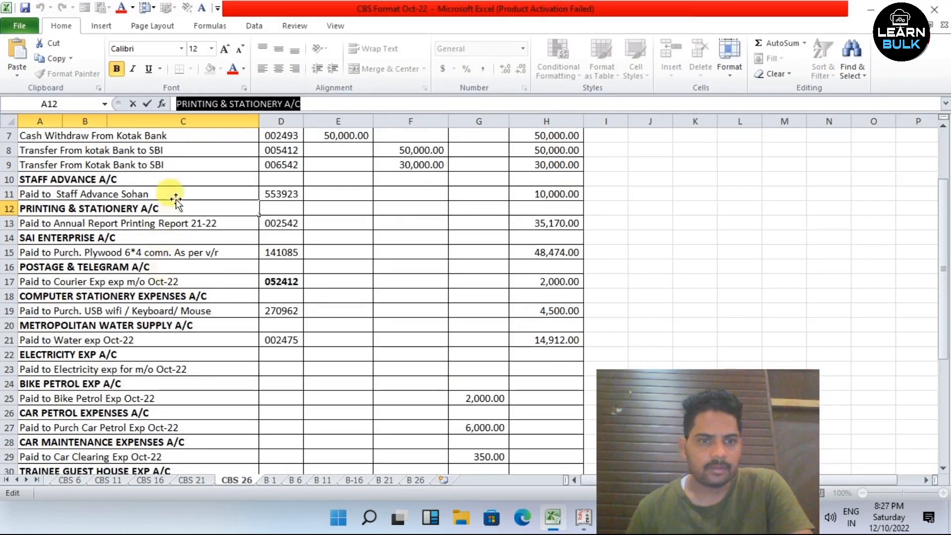
left_click(117, 227)
left_click(109, 238)
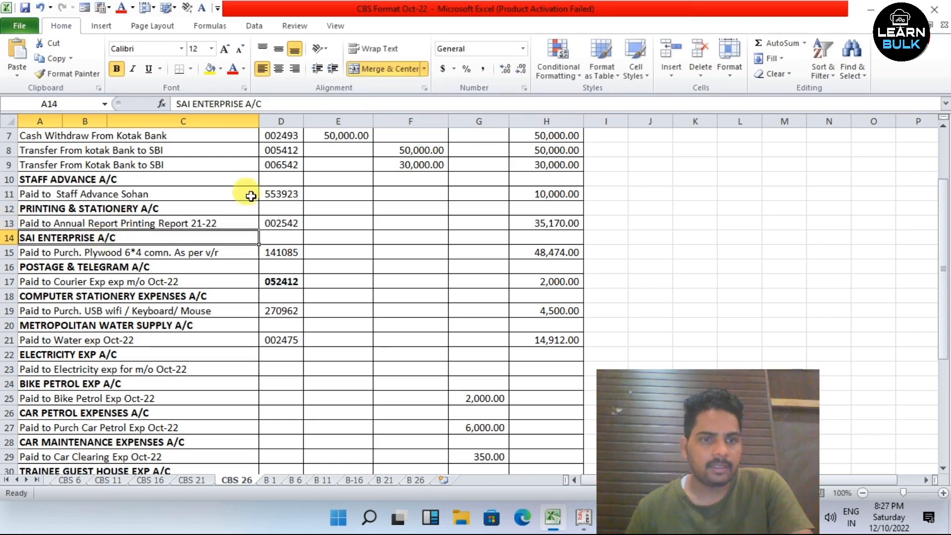
left_click(276, 103)
left_click_drag(277, 103, 175, 104)
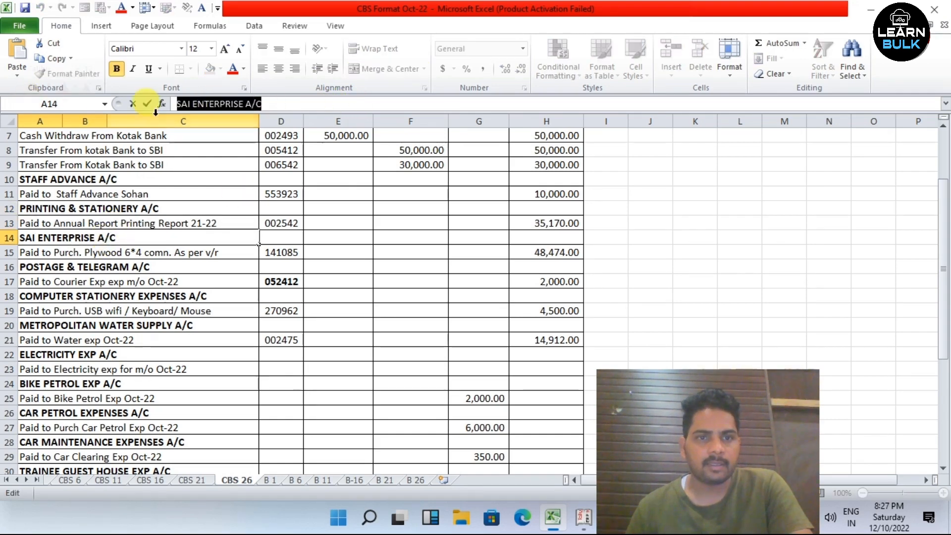
right_click(218, 105)
left_click(250, 131)
left_click(584, 517)
key("ctrl+alt+v")
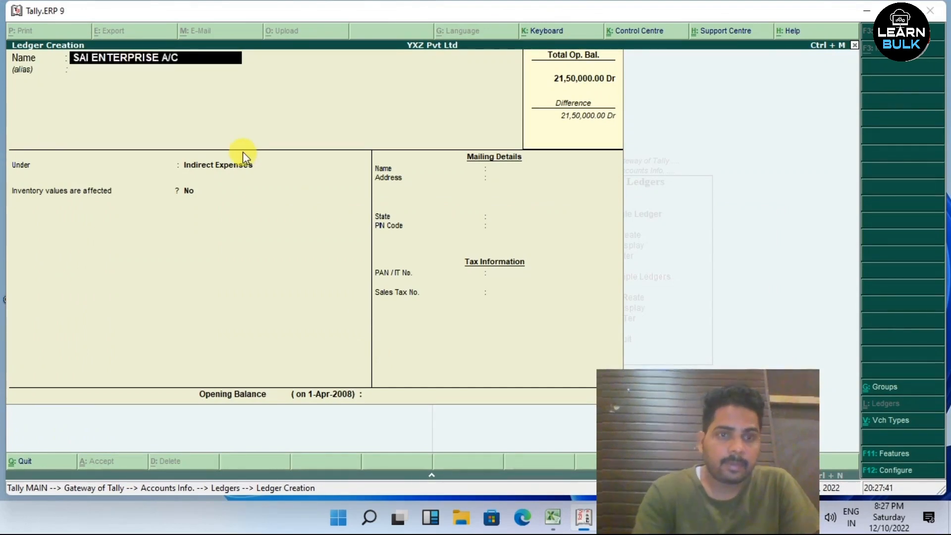
key("Return")
key("Return")
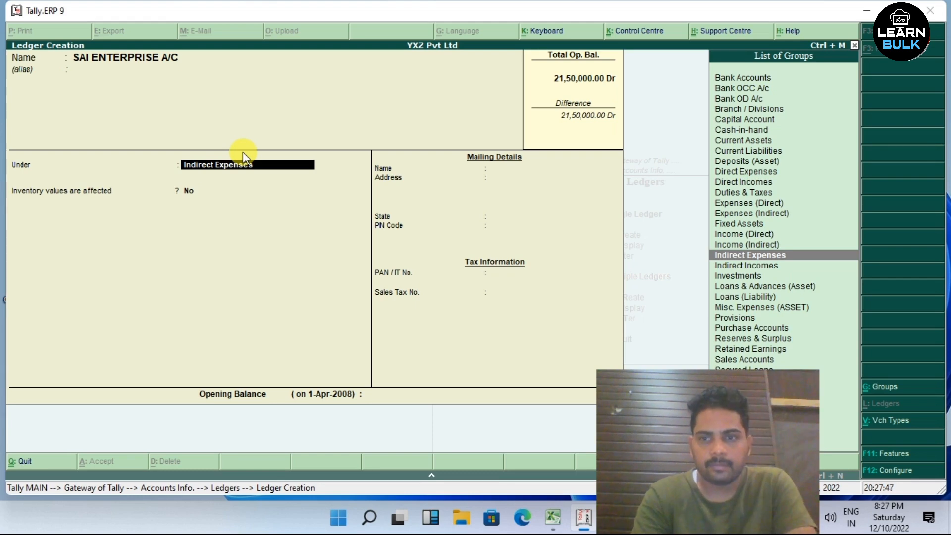
- Assign the SAI ENTERPRISE A/C ledger to the Sundry Creditors group
type("Sum")
key("BackSpace")
key("BackSpace")
type("und")
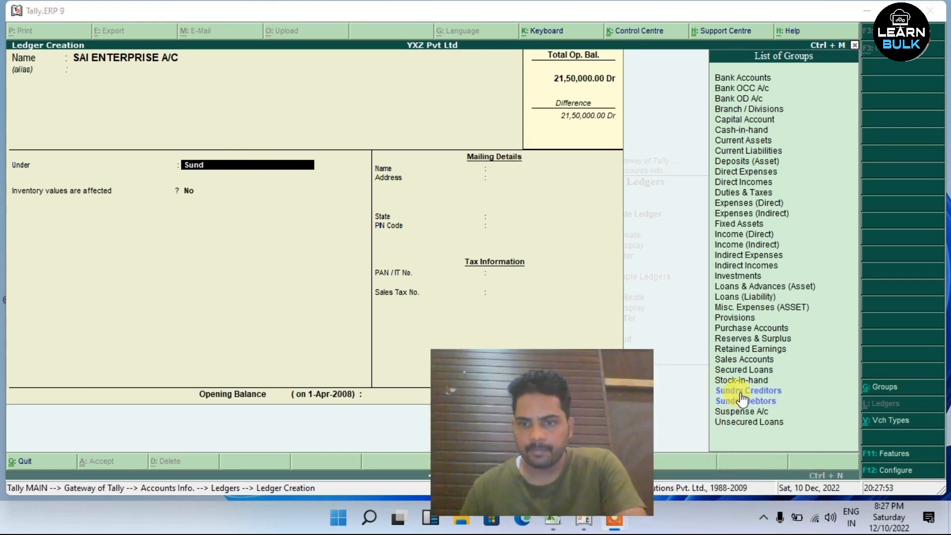
left_click(744, 391)
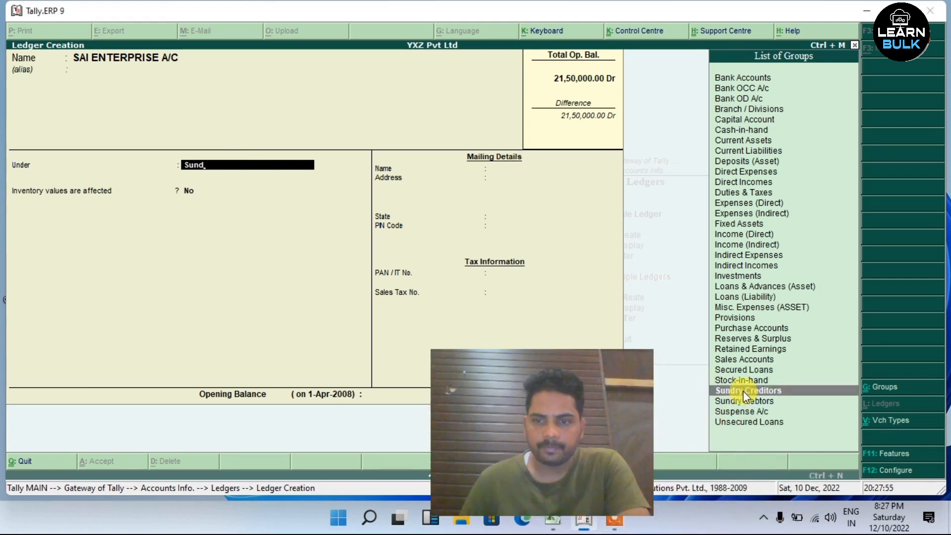
key("Return")
- Keep the default bill-by-bill, mailing, tax and opening balance details for SAI ENTERPRISE A/C and save the ledger
key("Return")
key("Return")
key("Return")
key("Return")
key("Return")
key("Return")
key("Return")
key("Return")
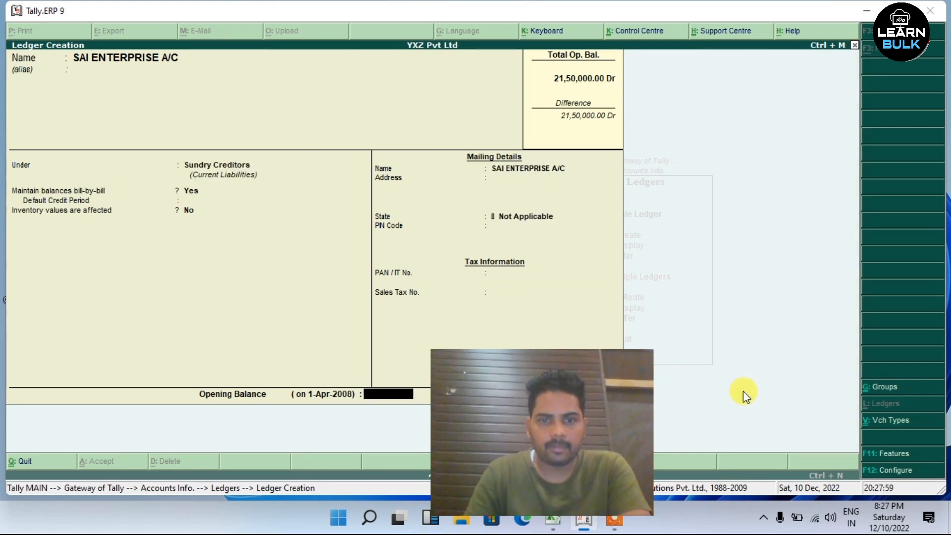
left_click_drag(562, 416, 777, 412)
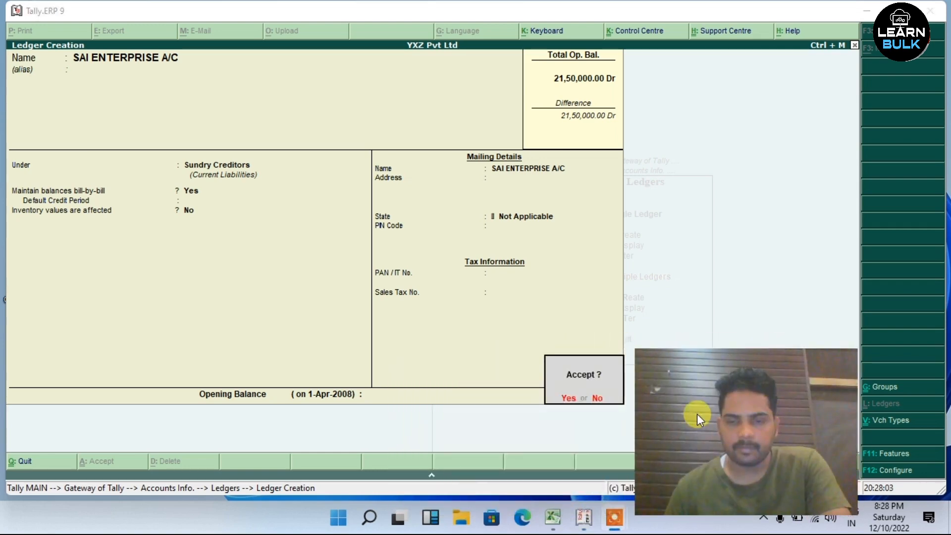
left_click(539, 317)
key("Return")
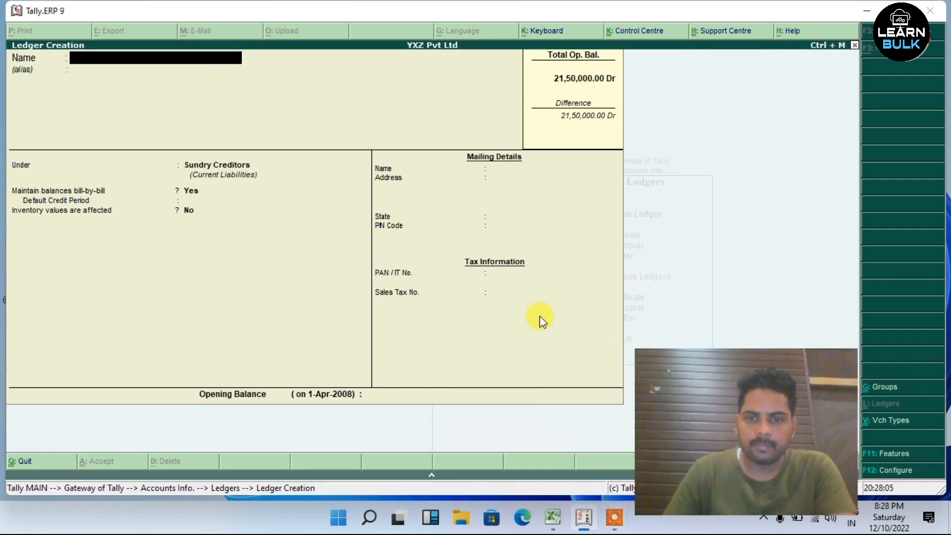
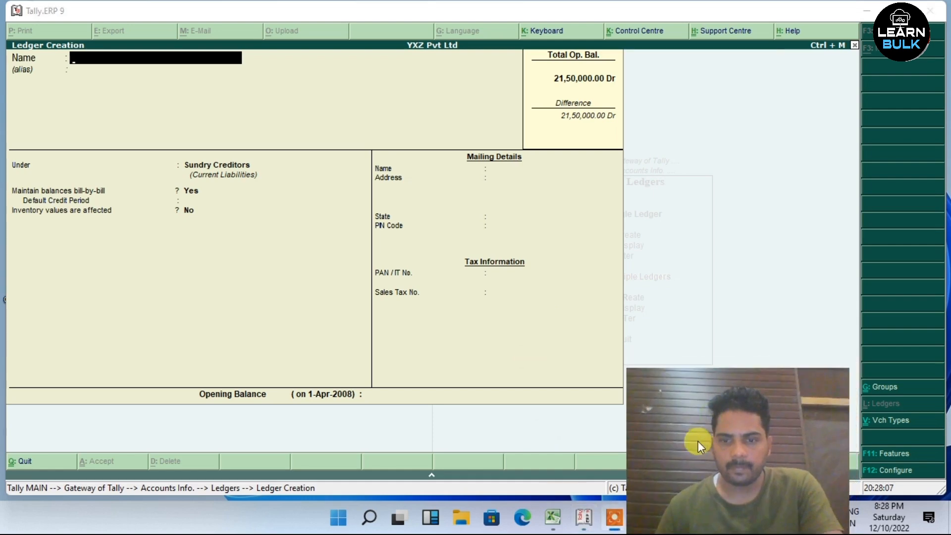
- Copy the heading POSTAGE & TELEGRAM A/C from the Excel sheet and enter it as the next Tally ledger's name, without an alias
left_click(553, 517)
left_click(369, 268)
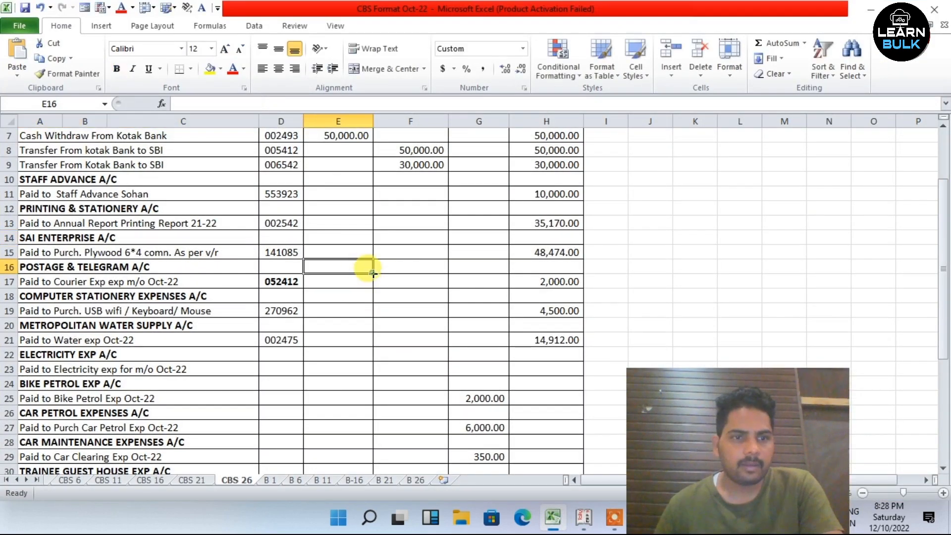
left_click(100, 267)
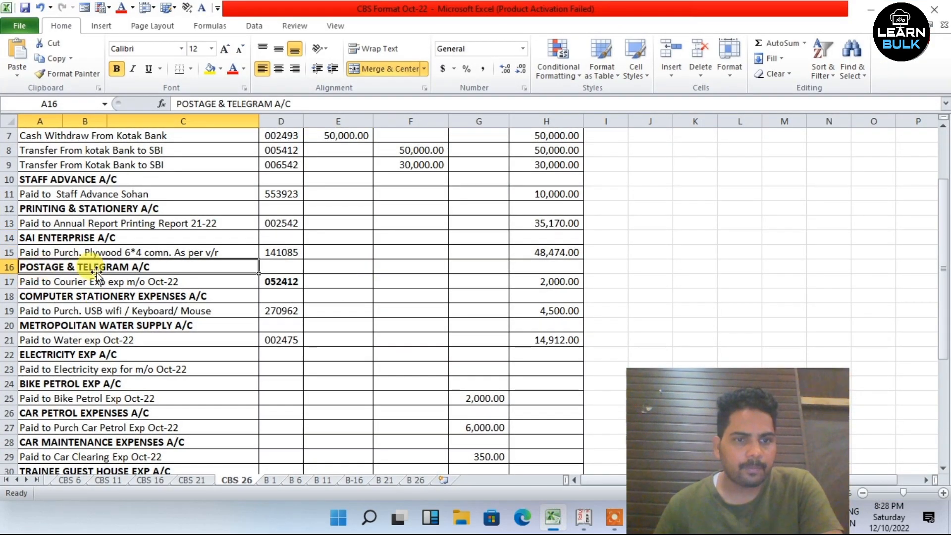
left_click_drag(338, 104, 113, 110)
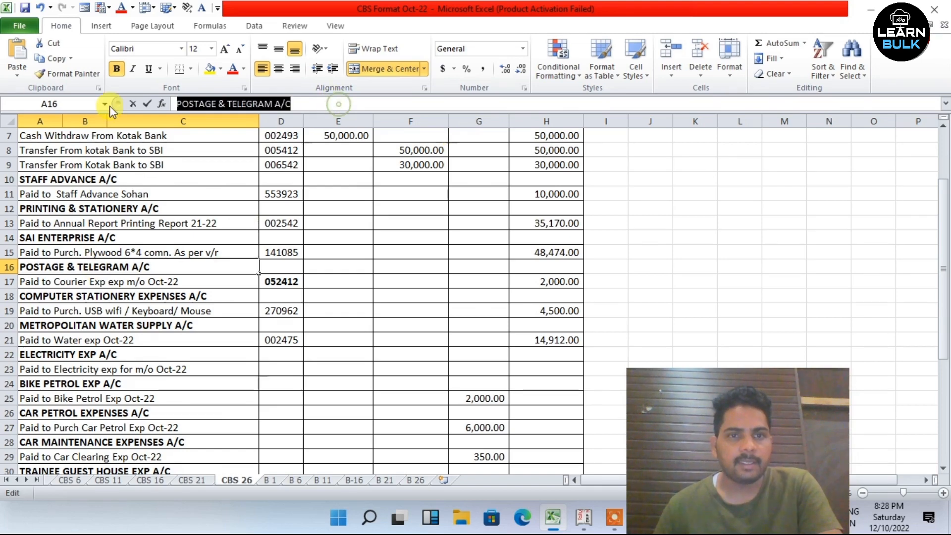
right_click(211, 102)
left_click(246, 126)
left_click(582, 526)
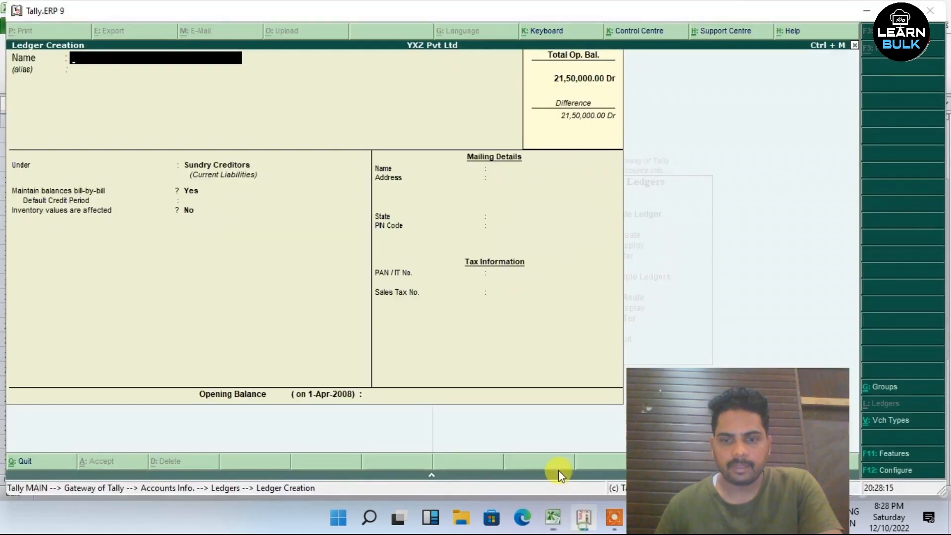
key("ctrl+alt+v")
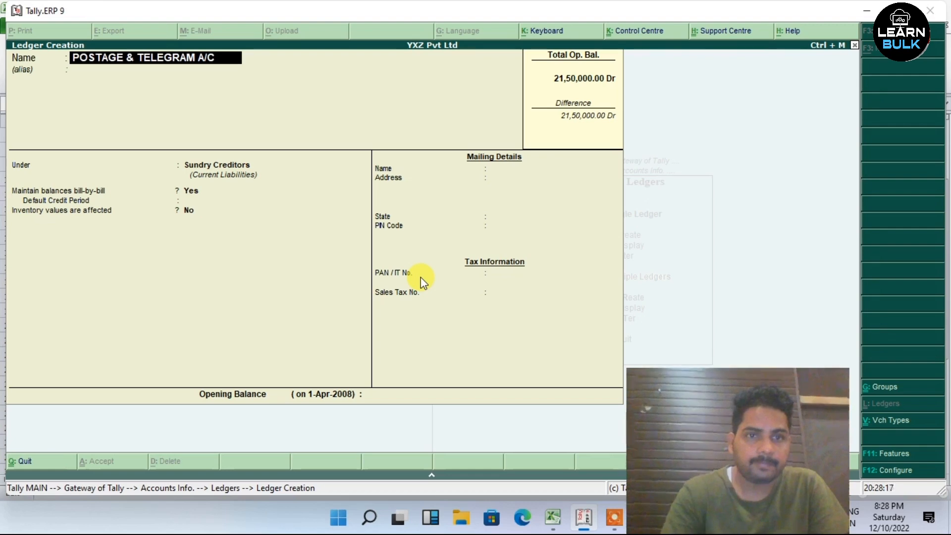
key("Return")
key("Return")
- Place the POSTAGE & TELEGRAM A/C ledger under Indirect Expenses and save it with the remaining defaults
type("Ind")
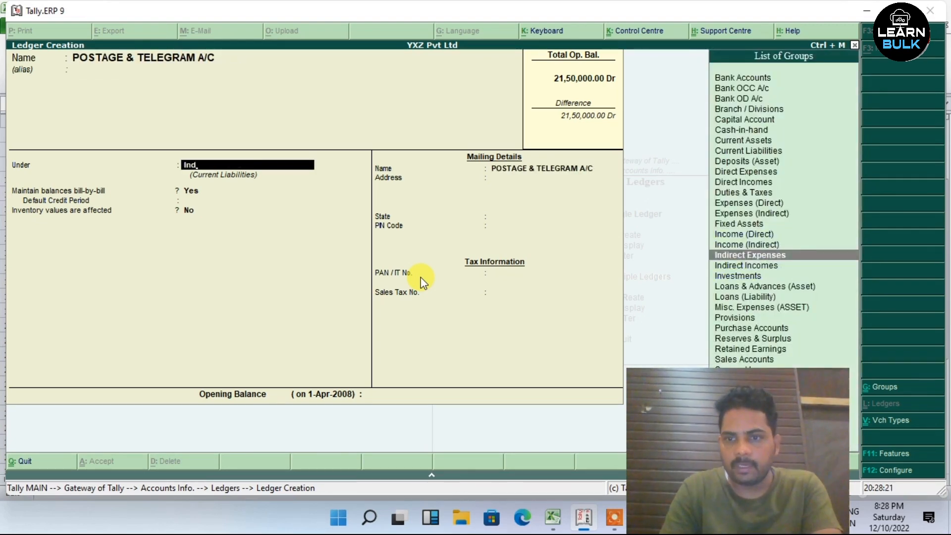
key("Return")
key("Return")
key("Return")
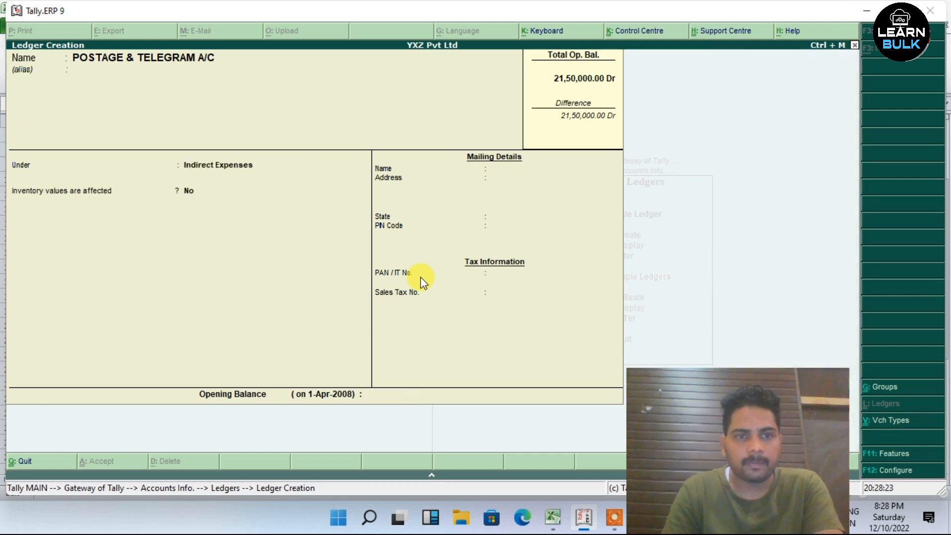
key("y")
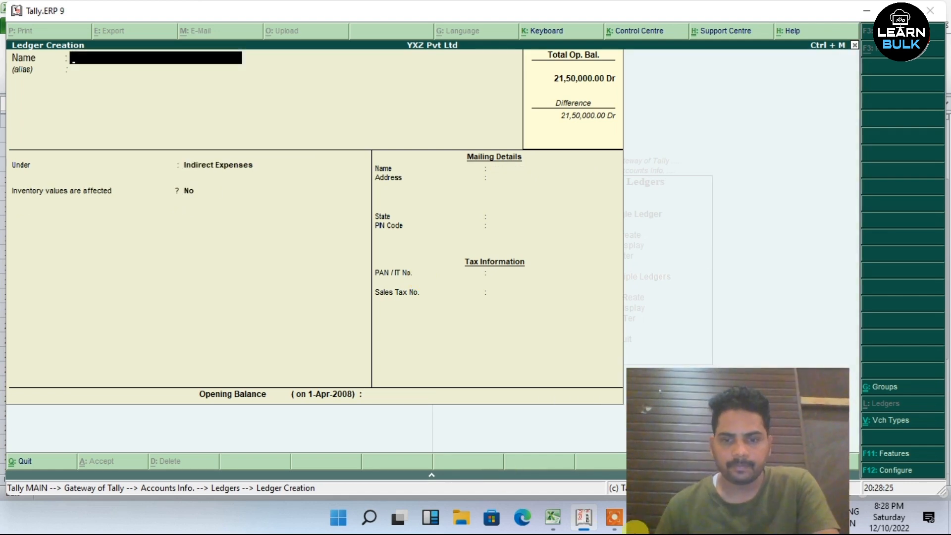
- Switch to the Excel statement and copy the account heading COMPUTER STATIONERY EXPENSES A/C from row 18
left_click(553, 518)
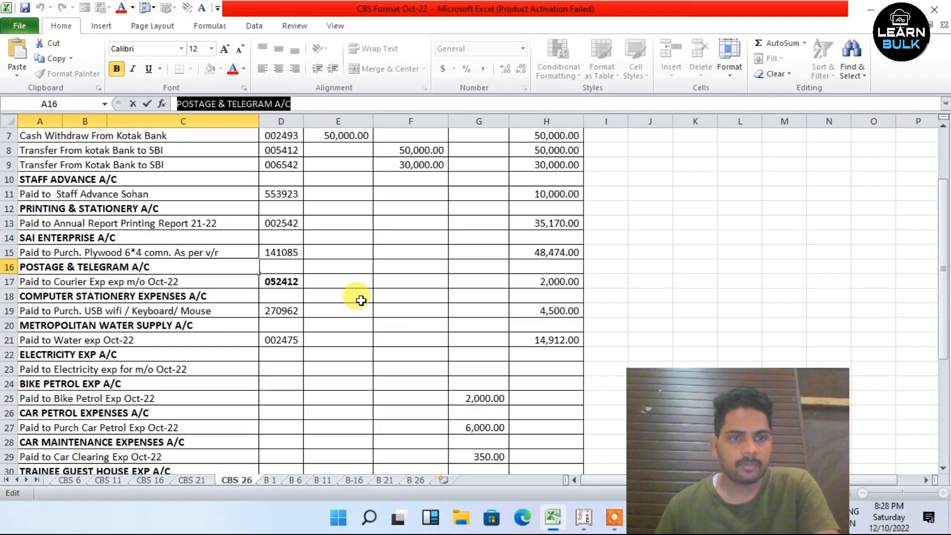
left_click(309, 300)
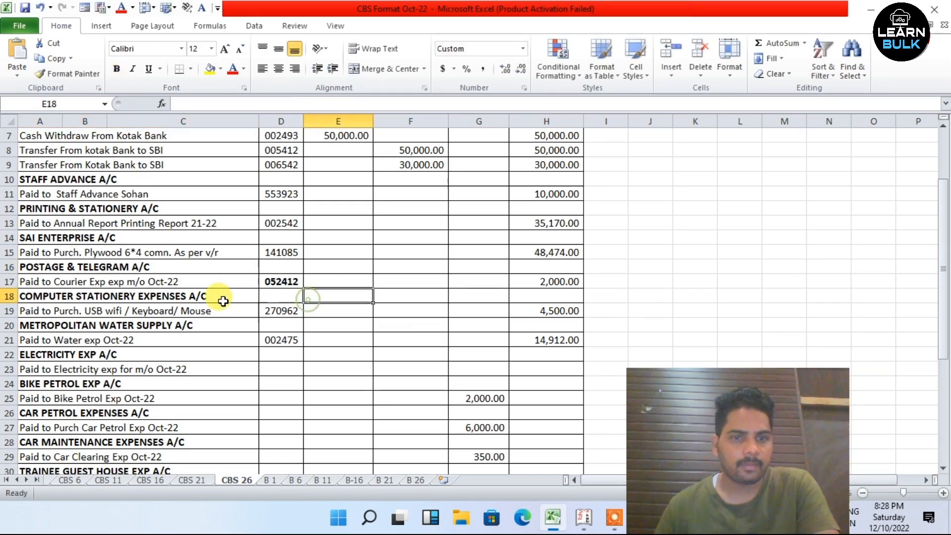
left_click(196, 297)
scroll(230, 298, "down", 1)
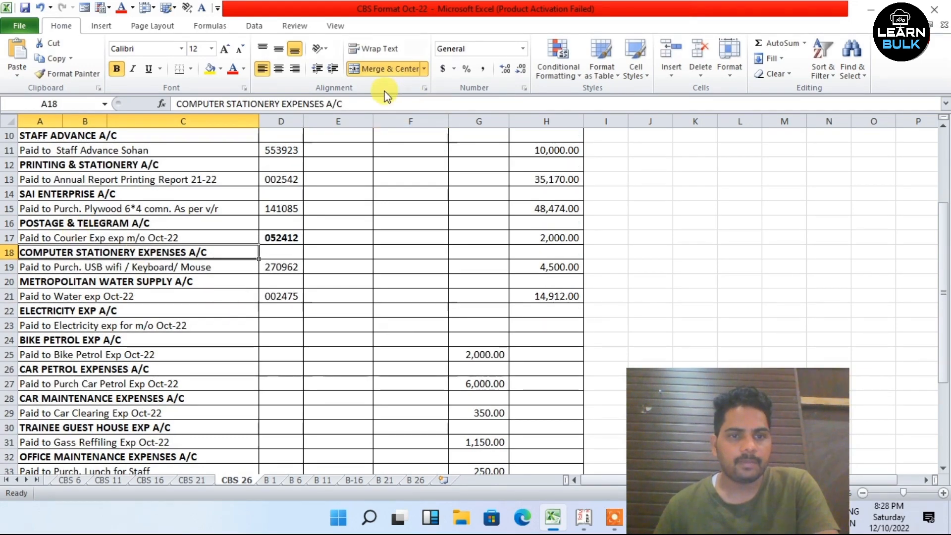
left_click_drag(375, 102, 10, 101)
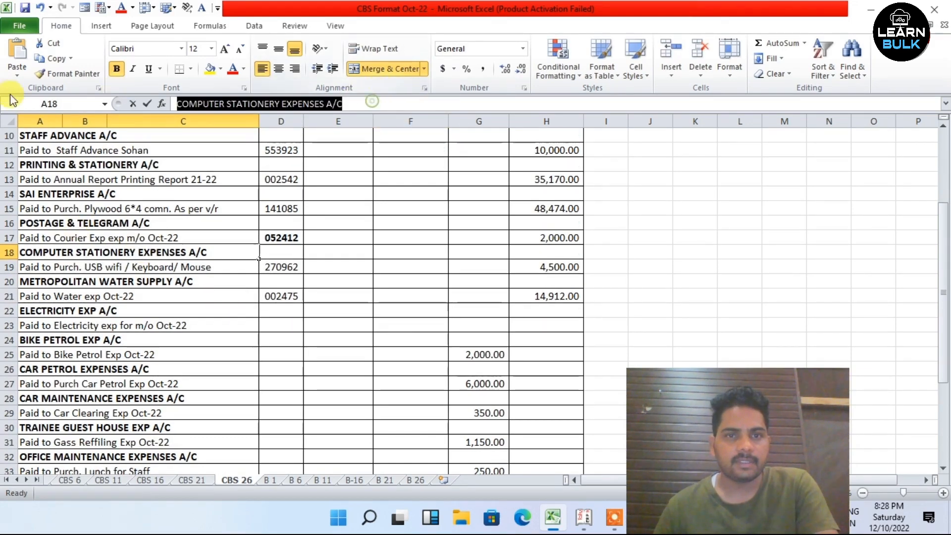
right_click(229, 104)
left_click(260, 128)
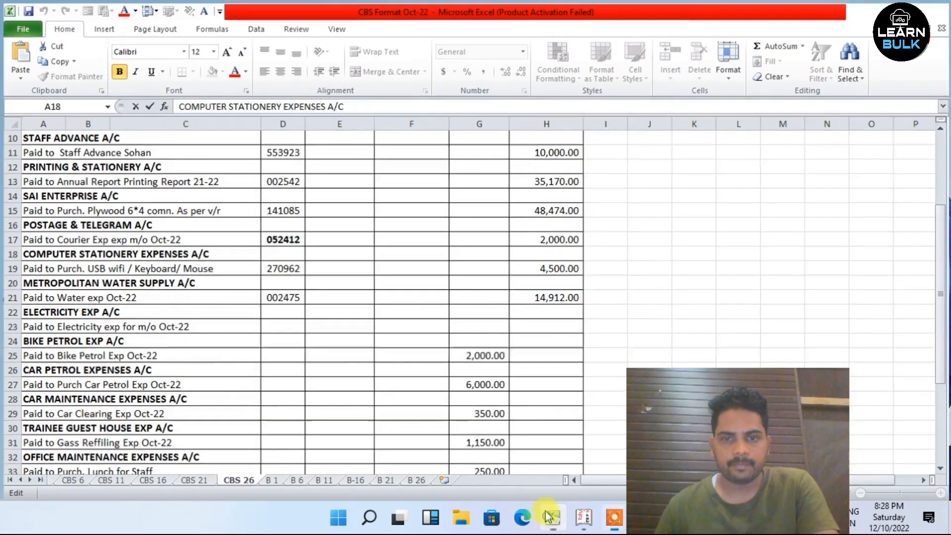
- In Tally, create the ledger COMPUTER STATIONERY EXPENSES A/C under Indirect Expenses without an alias and save it with the remaining defaults
left_click(552, 517)
left_click(580, 521)
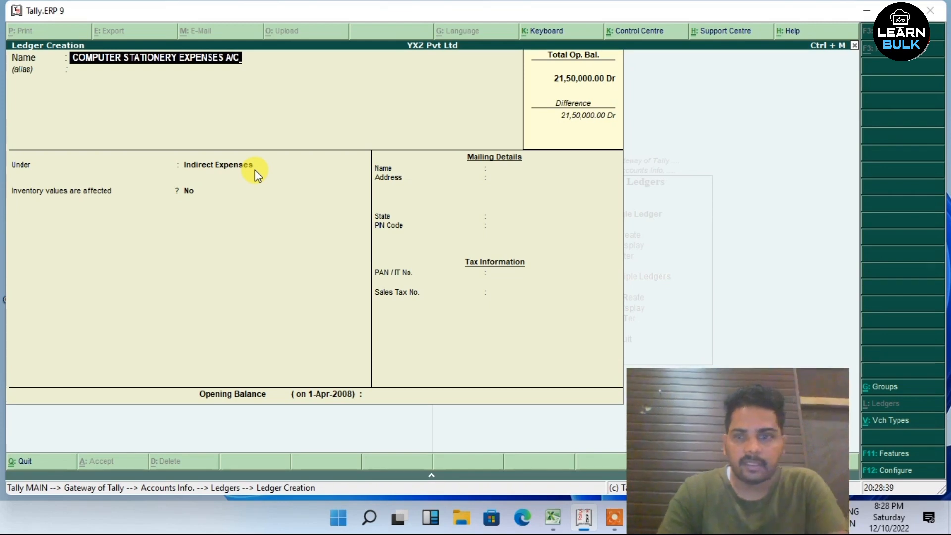
key("Return")
key("Return")
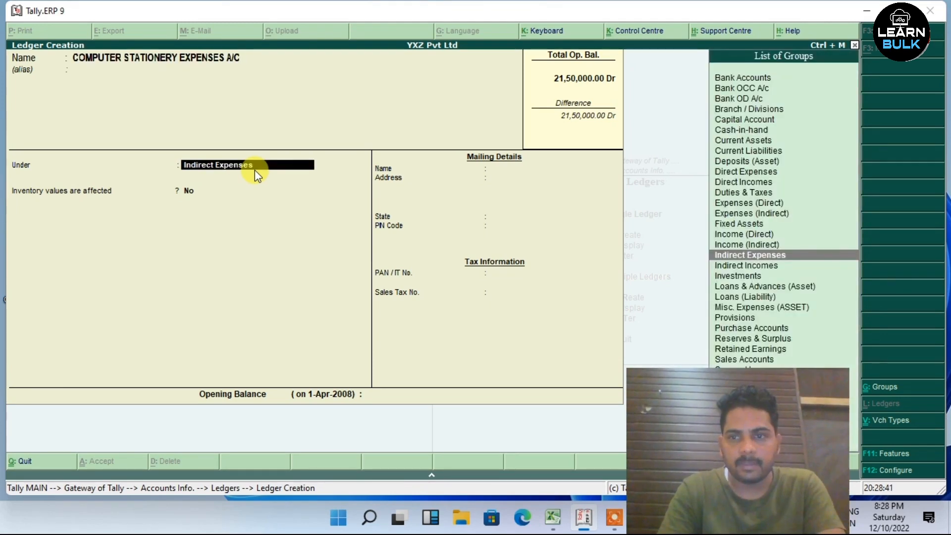
key("Return")
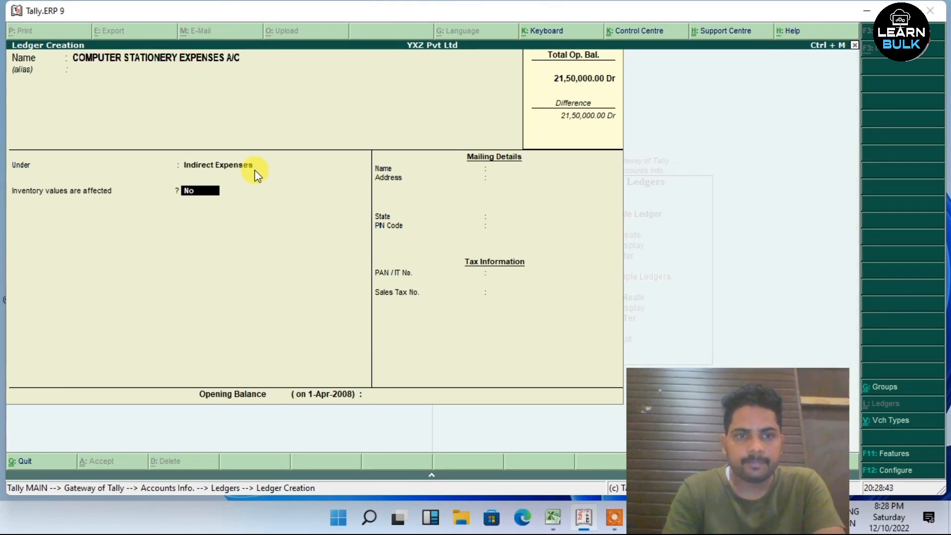
key("Return")
key("Return")
key("Return")
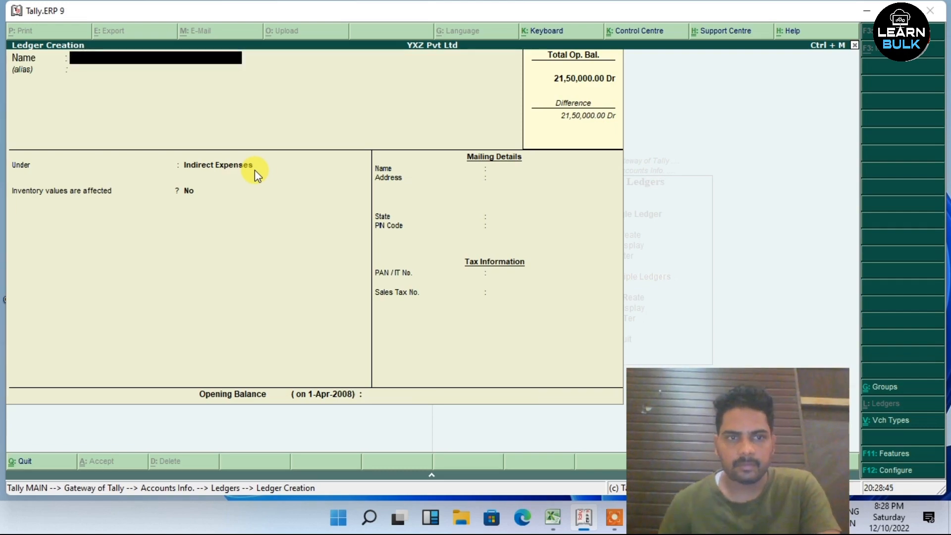
- Return to the Excel statement and copy the account heading METROPOLITAN WATER SUPPLY A/C from row 20
left_click(585, 526)
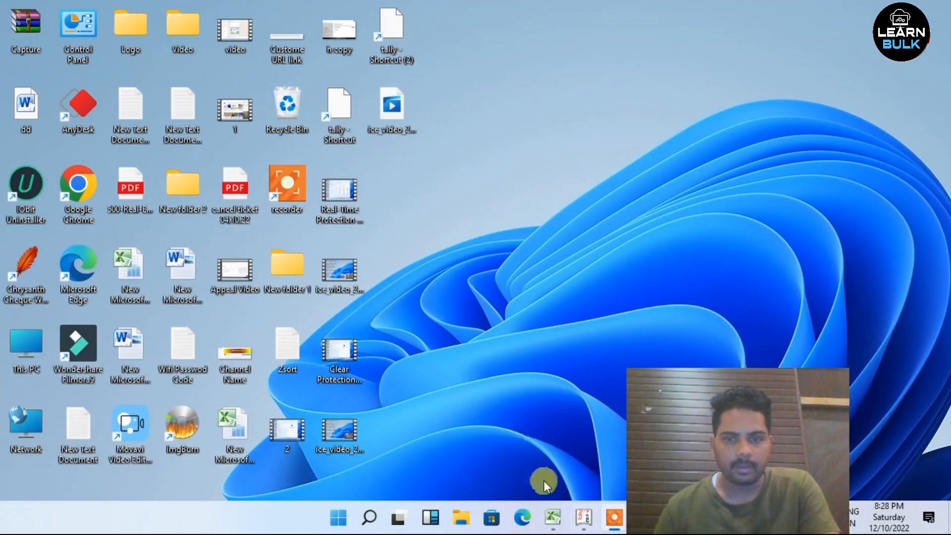
left_click(552, 518)
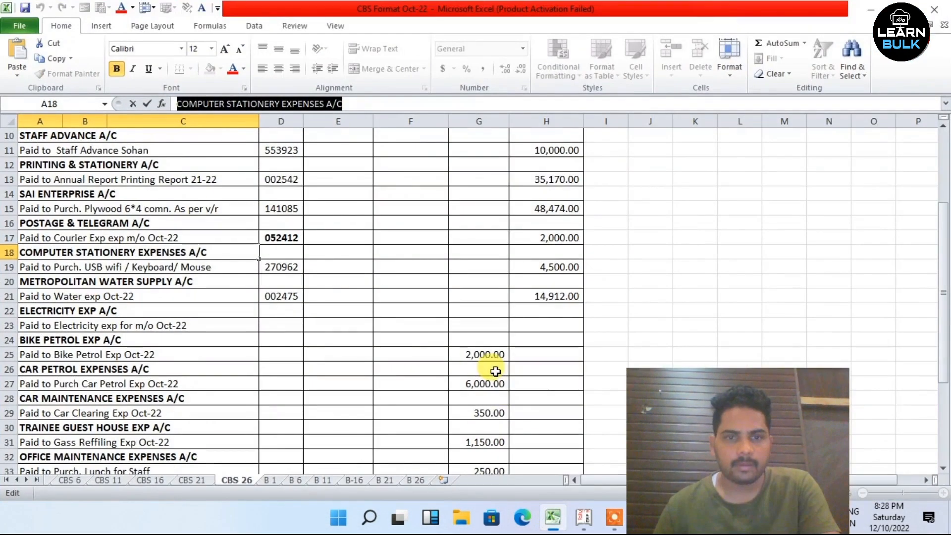
left_click(210, 284)
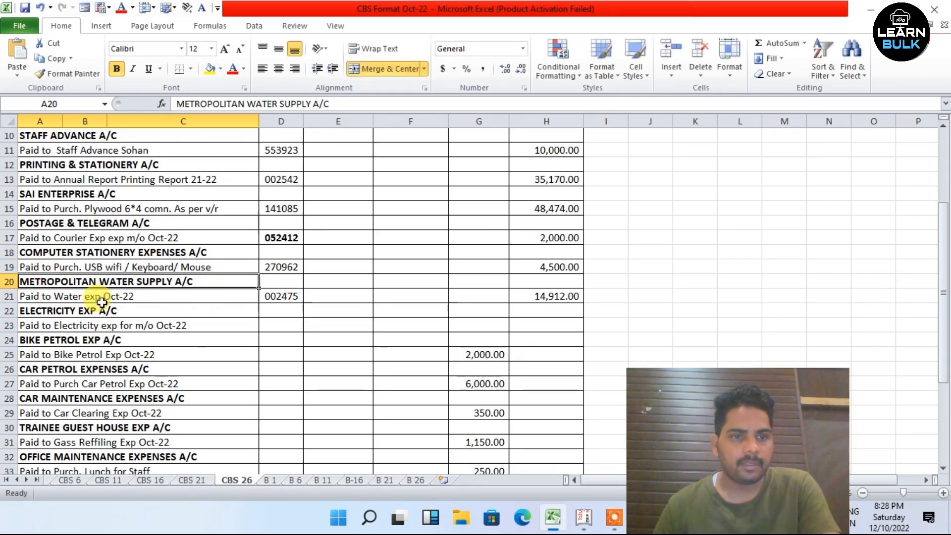
scroll(97, 287, "down", 1)
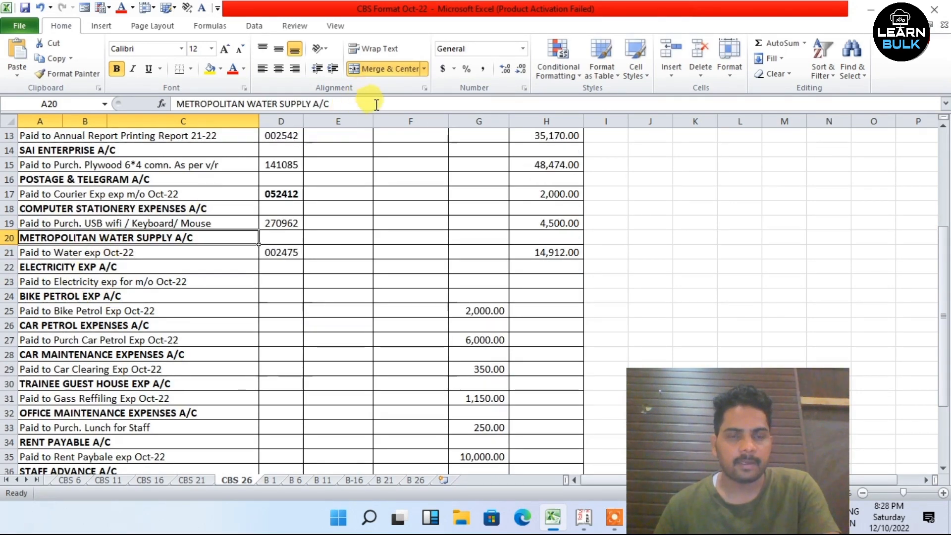
left_click_drag(374, 104, 177, 104)
right_click(274, 102)
left_click(297, 120)
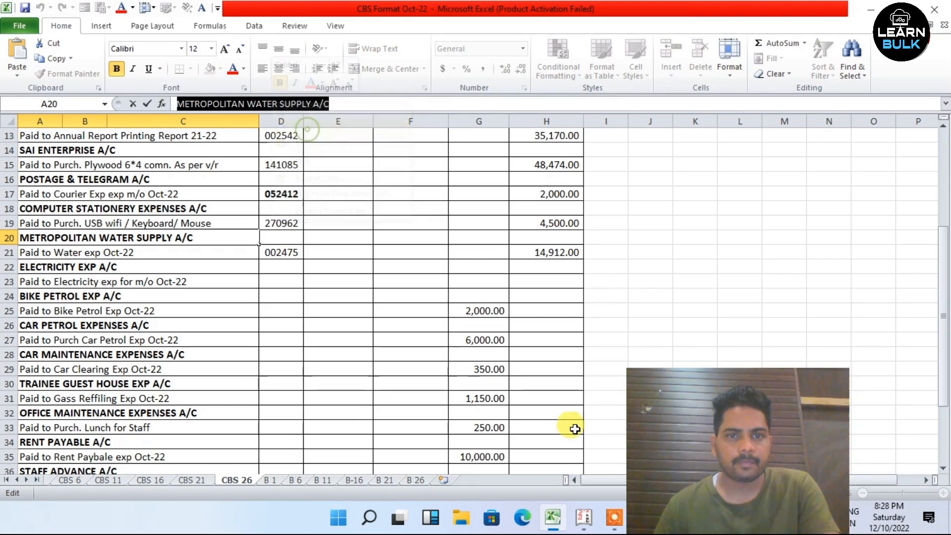
- In Tally, create the ledger METROPOLITAN WATER SUPPLY A/C under Indirect Expenses without an alias and save it with the remaining defaults
left_click(583, 517)
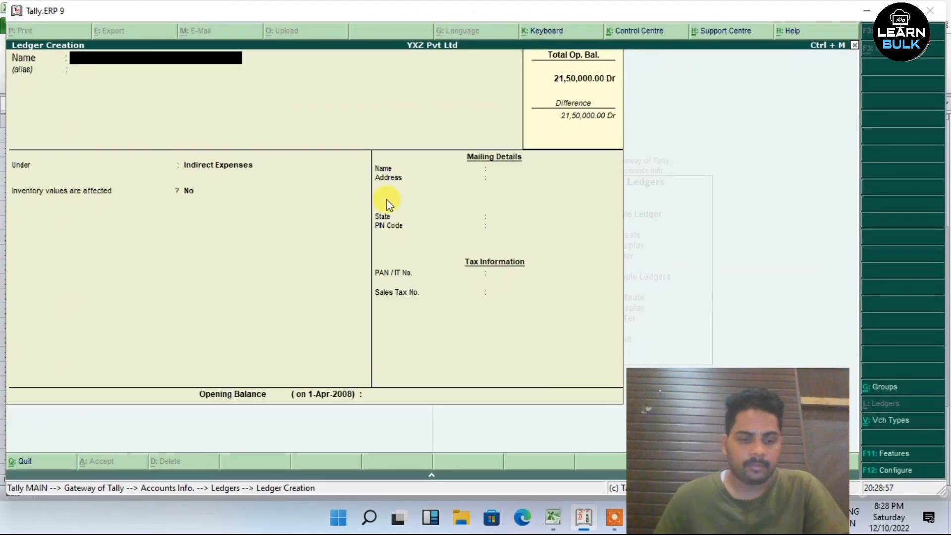
key("ctrl+alt+v")
key("Return")
key("Return")
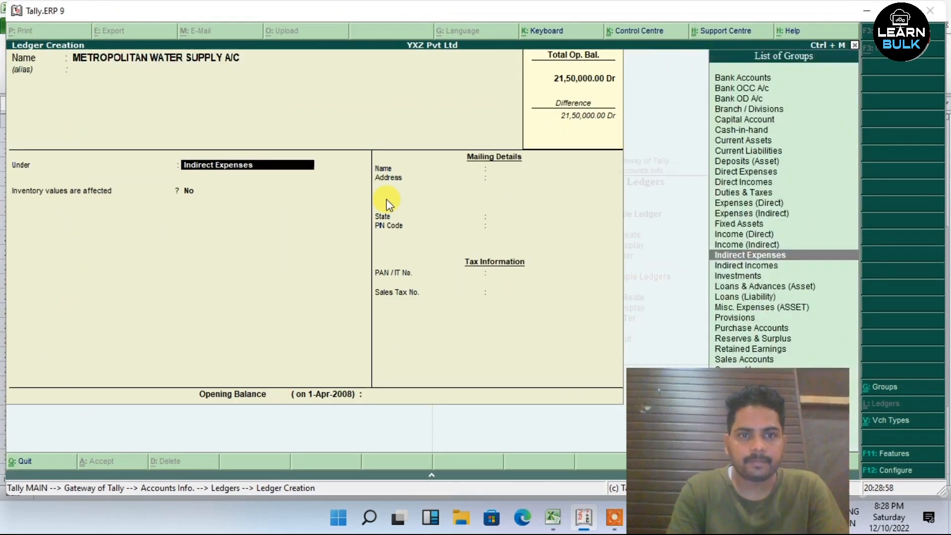
key("Return")
key("Return")
key("Return")
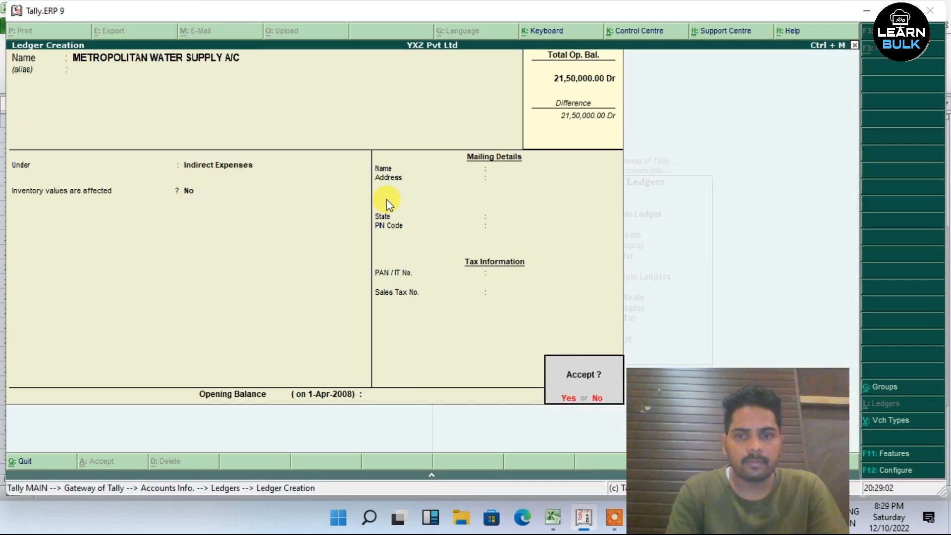
key("Return")
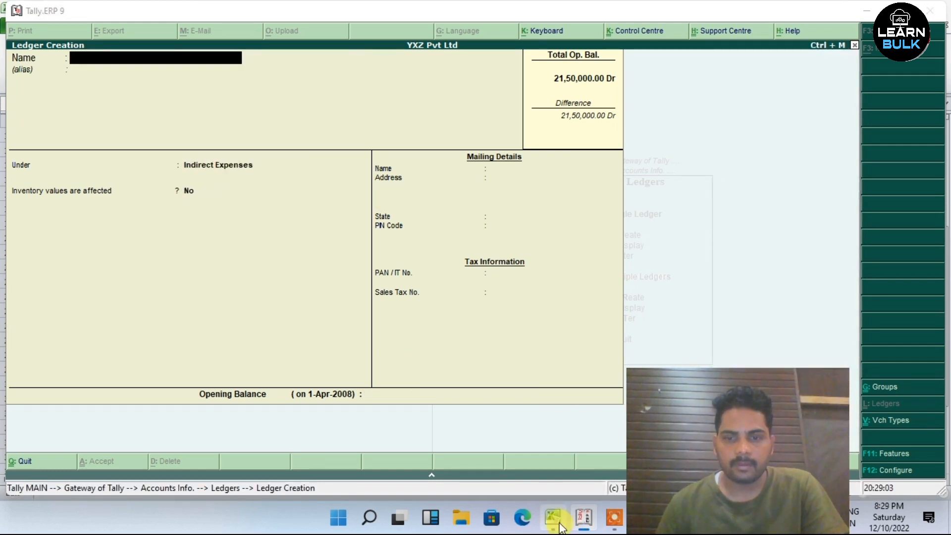
- Go back to the Excel statement and copy the account heading ELECTRICITY EXP A/C from row 22
left_click(560, 523)
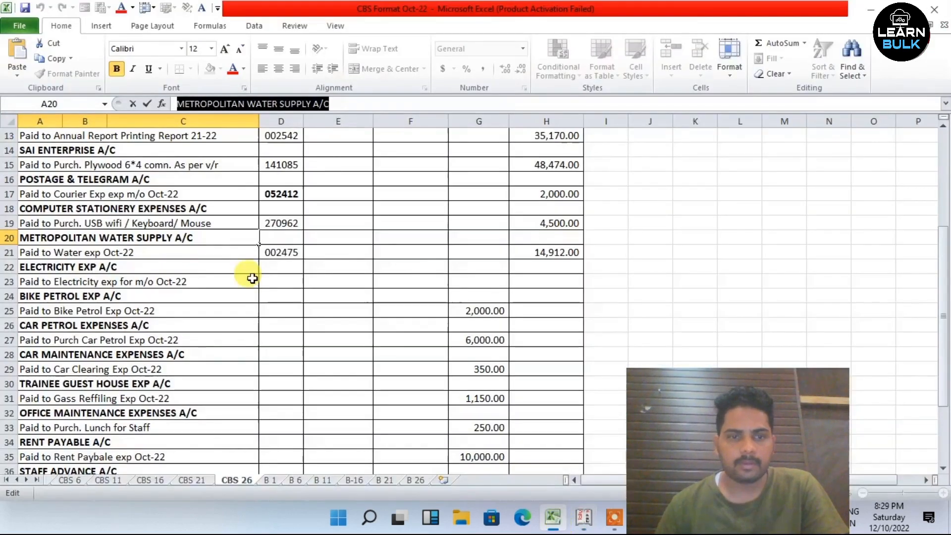
left_click(126, 272)
triple_click(219, 104)
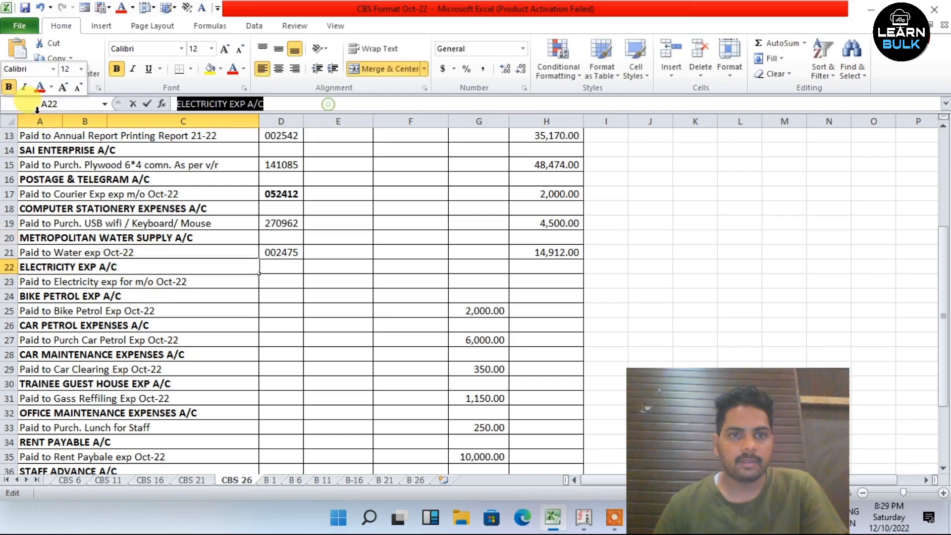
right_click(219, 105)
left_click(254, 133)
- In Tally, create the ledger ELECTRICITY EXP A/C under Indirect Expenses without an alias and save it with the remaining defaults
left_click(586, 516)
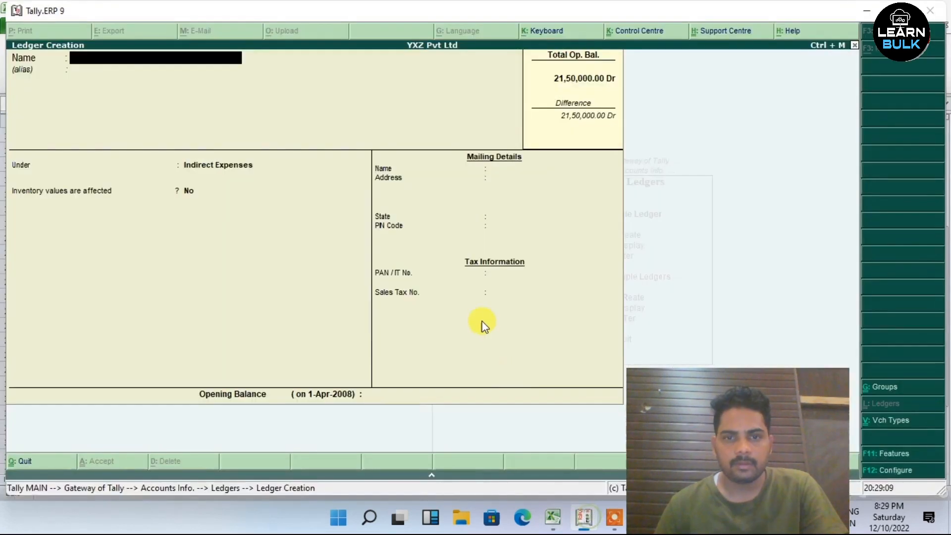
key("ctrl+alt+v")
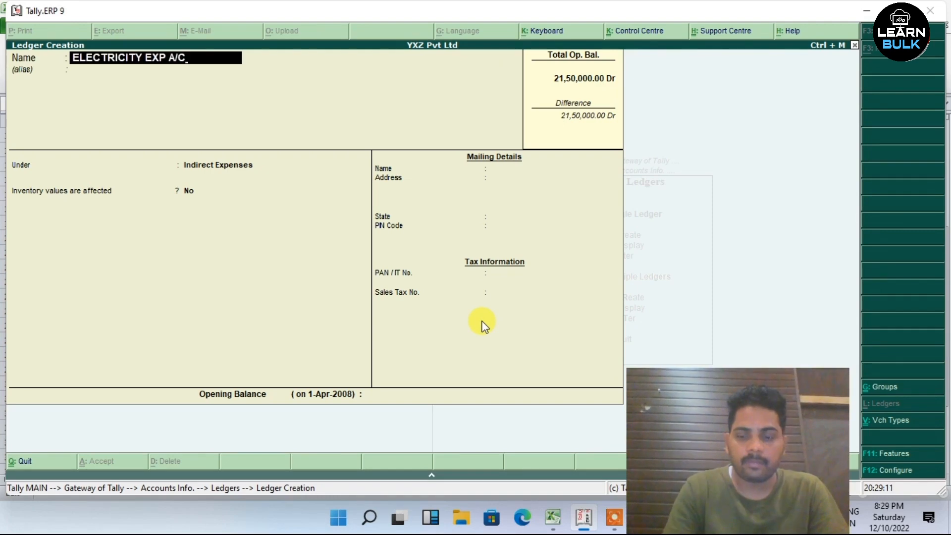
key("Return")
key("Return")
key("Return")
key("Return")
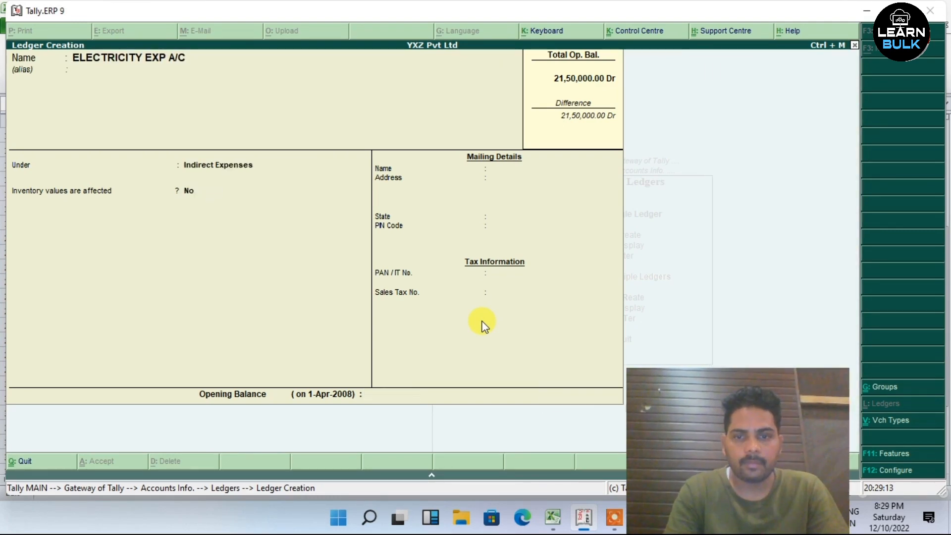
- Switch to the Excel statement and copy the account heading BIKE PETROL EXP A/C from row 24
left_click(551, 518)
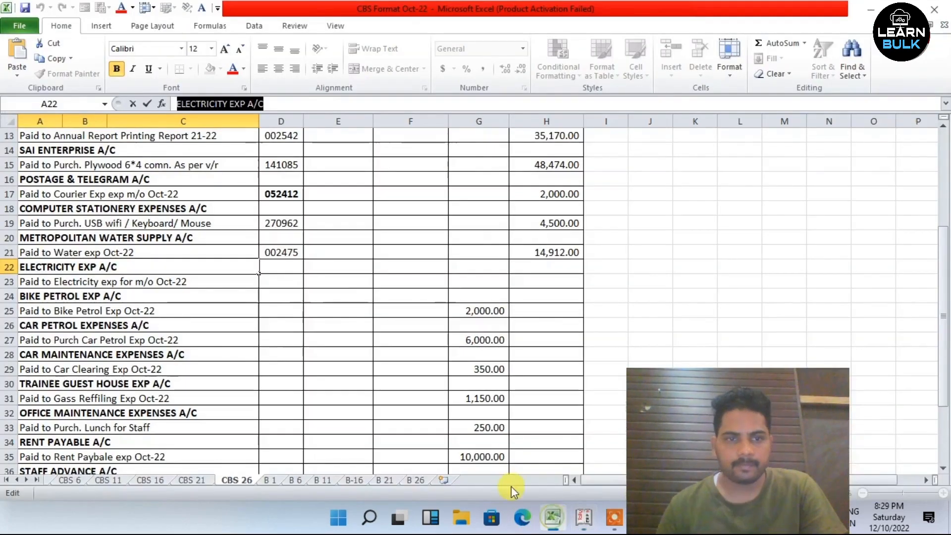
left_click(112, 292)
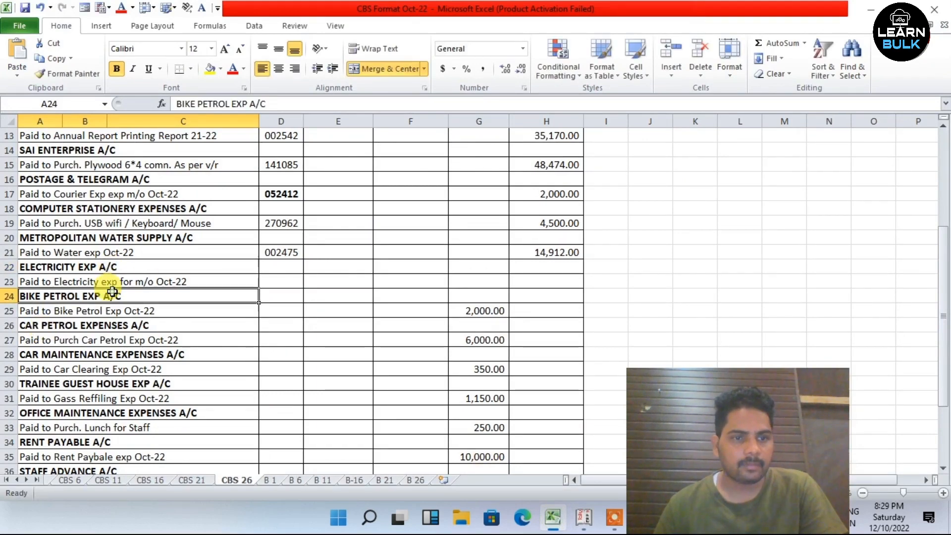
left_click_drag(327, 105, 176, 105)
right_click(212, 106)
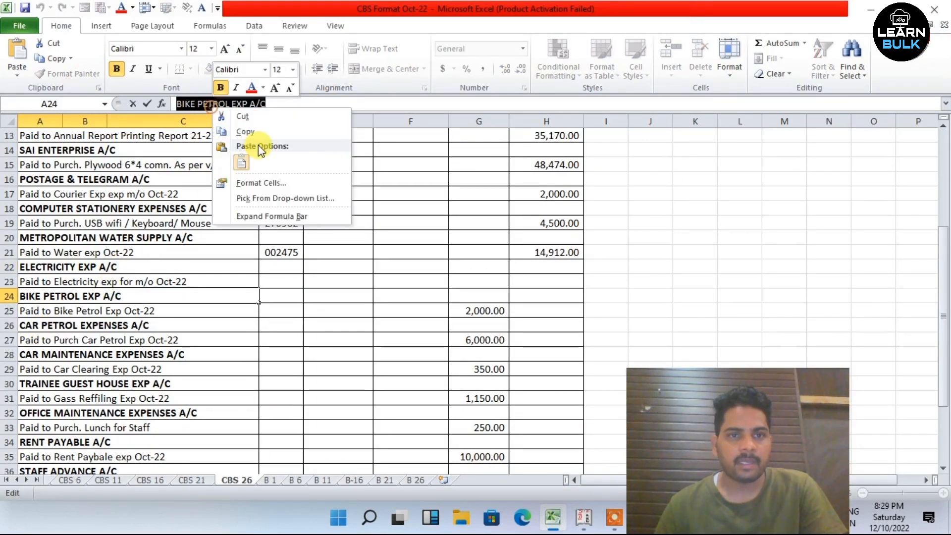
left_click(261, 130)
- In Tally, create the ledger BIKE PETROL EXP A/C under Indirect Expenses without an alias and save it with the remaining defaults
left_click(584, 519)
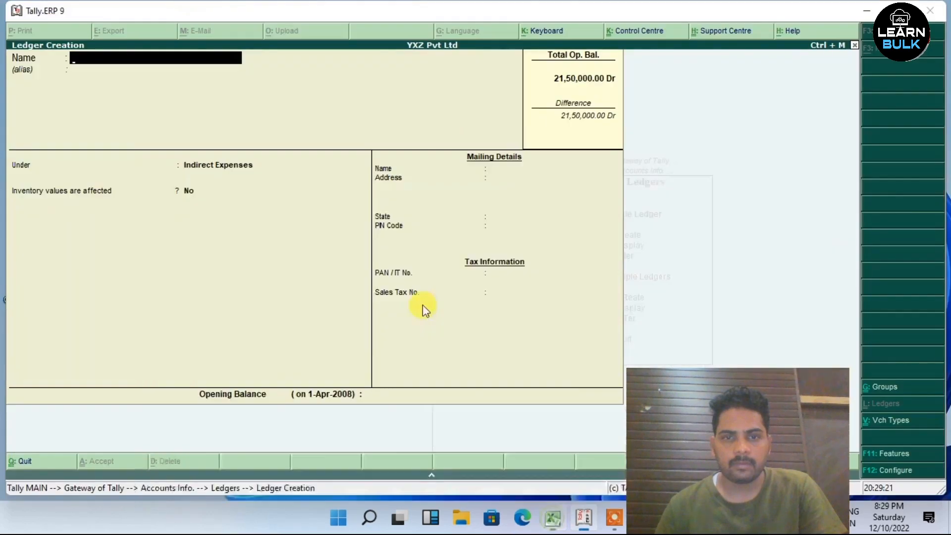
key("ctrl+alt+v")
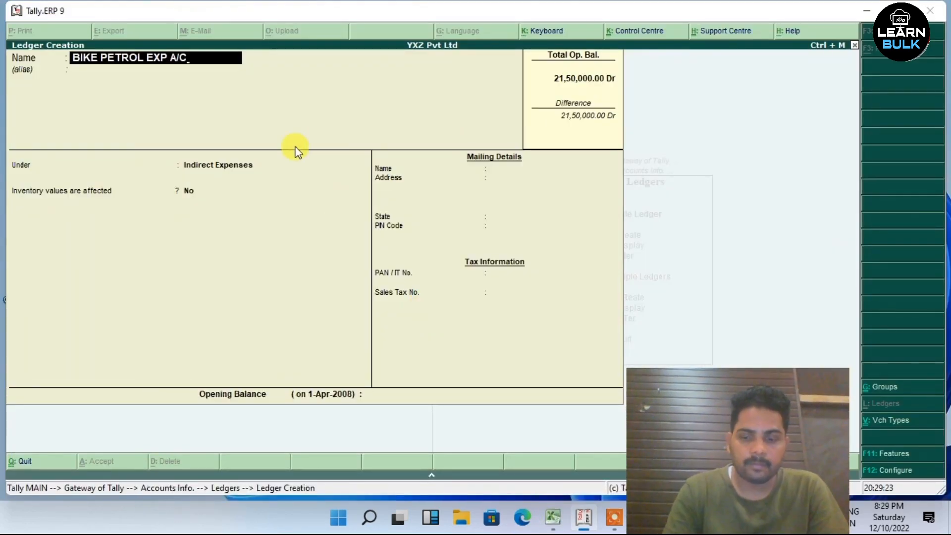
key("Return")
key("Return")
key("Return")
key("Return")
key("Return")
key("Return")
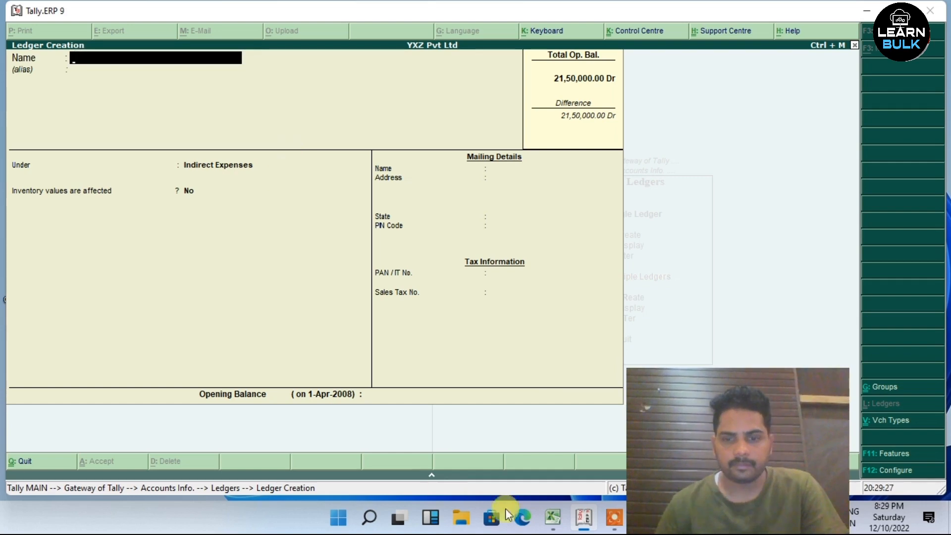
- Return to the Excel statement and copy the account heading CAR PETROL EXPENSES A/C from row 26
left_click(551, 524)
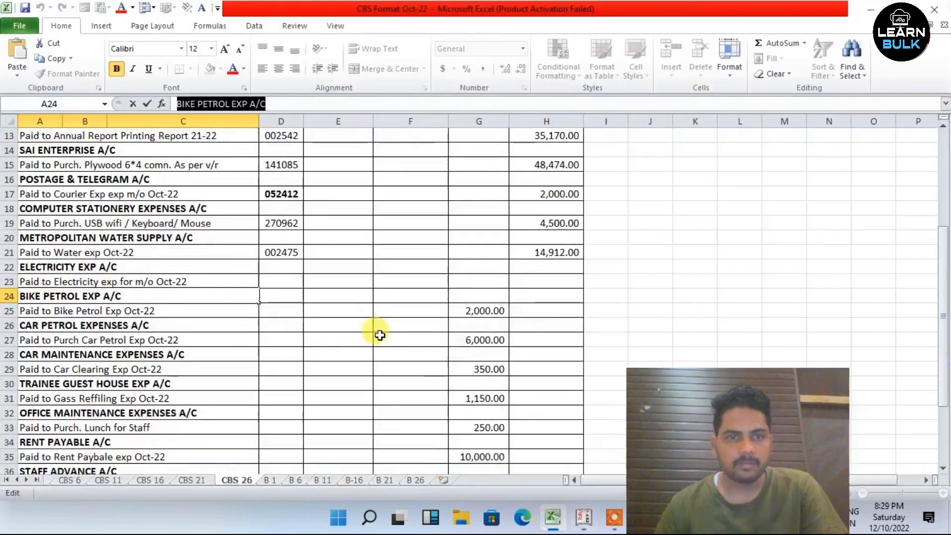
left_click(113, 326)
scroll(113, 326, "down", 1)
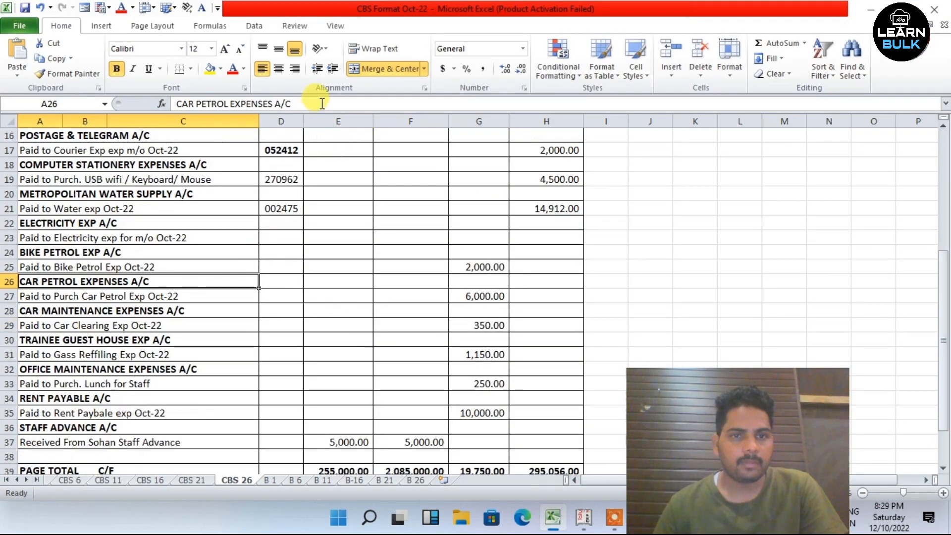
triple_click(213, 104)
right_click(213, 105)
left_click(255, 129)
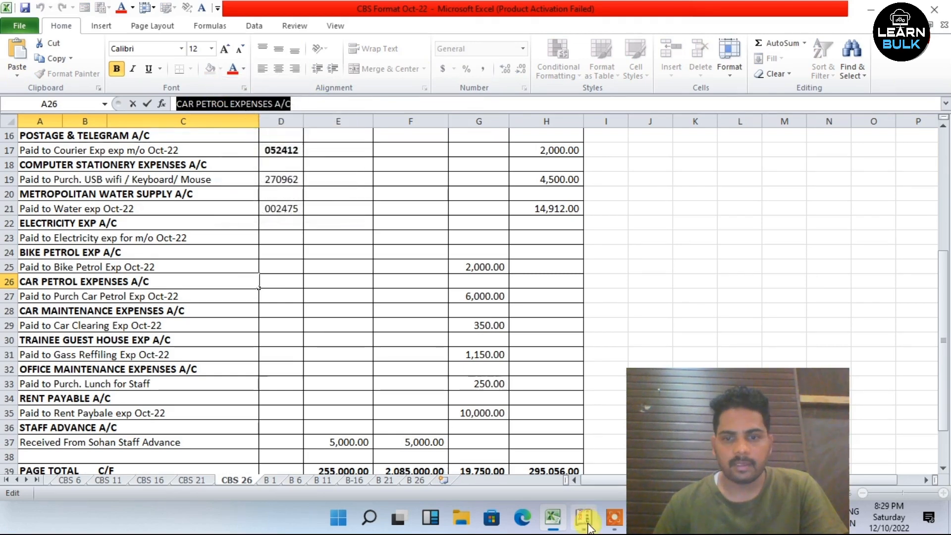
- In Tally, create the ledger CAR PETROL EXPENSES A/C under Indirect Expenses without an alias and save it with the remaining defaults
key("alt+Tab")
key("ctrl+alt+v")
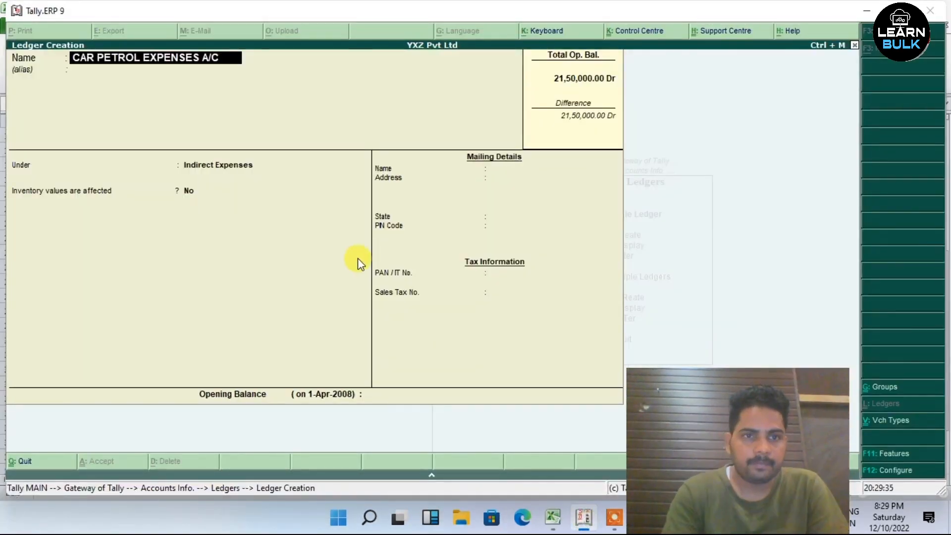
key("Return")
key("Return")
key("Return")
key("Return")
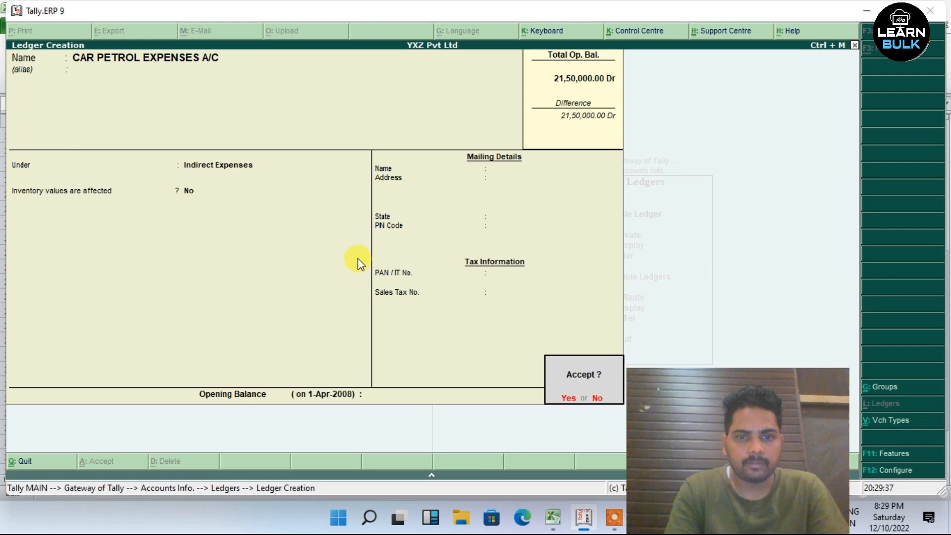
key("Return")
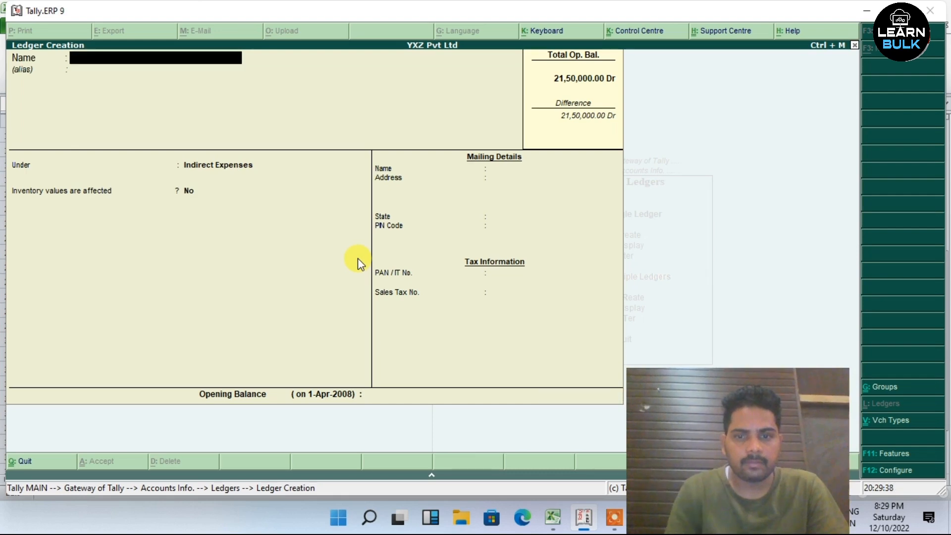
- Switch to the Excel statement and copy the account heading CAR MAINTENANCE EXPENSES A/C from row 28
left_click(564, 519)
left_click(139, 310)
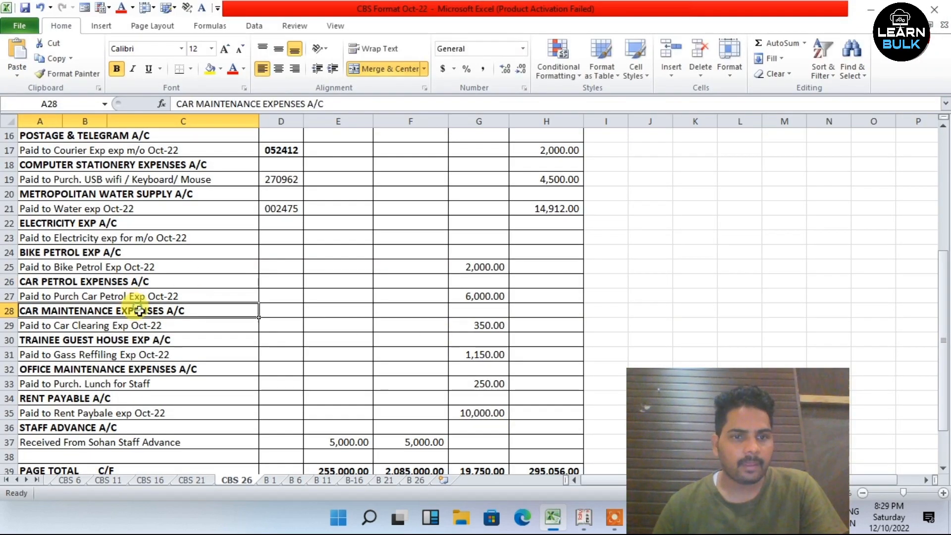
triple_click(369, 100)
right_click(213, 102)
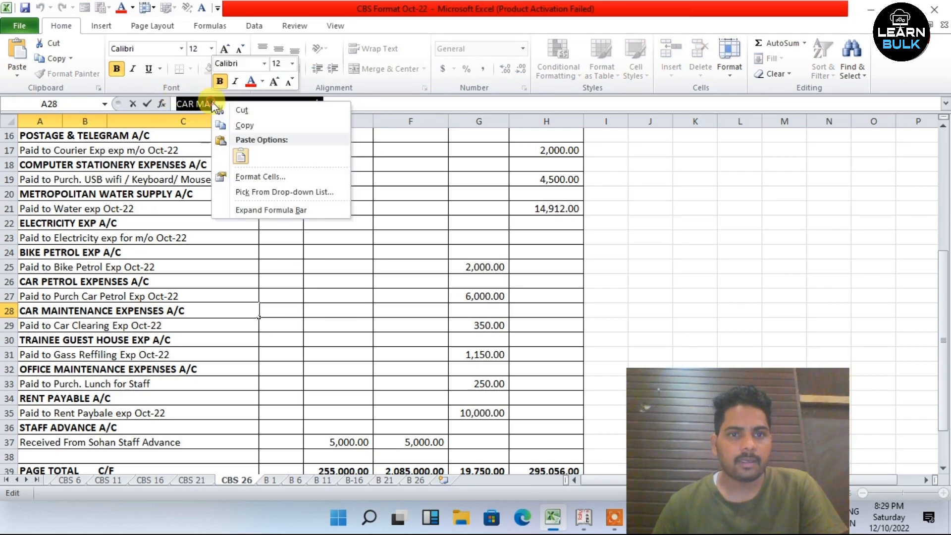
left_click(257, 133)
- In Tally, create the ledger CAR MAINTENANCE EXPENSES A/C under Indirect Expenses without an alias and save it with the remaining defaults
left_click(584, 518)
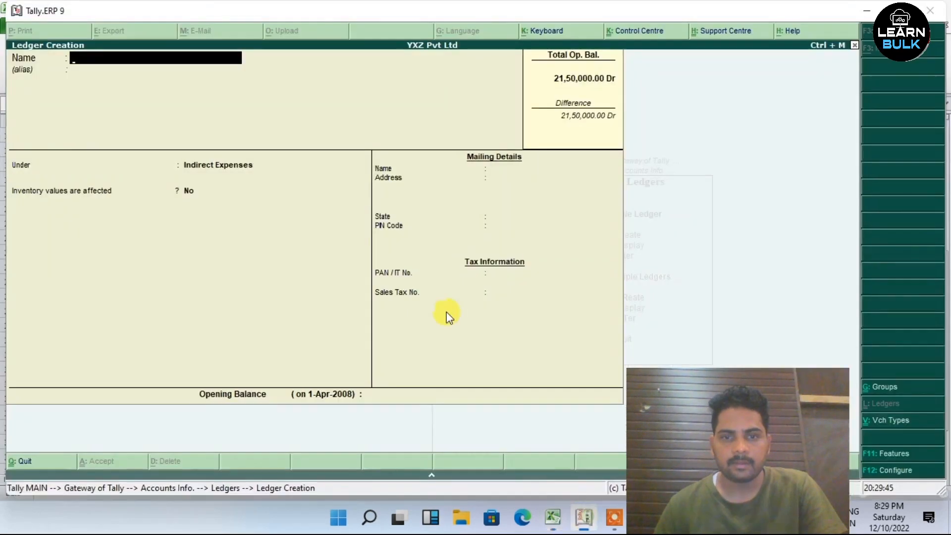
key("ctrl+alt+v")
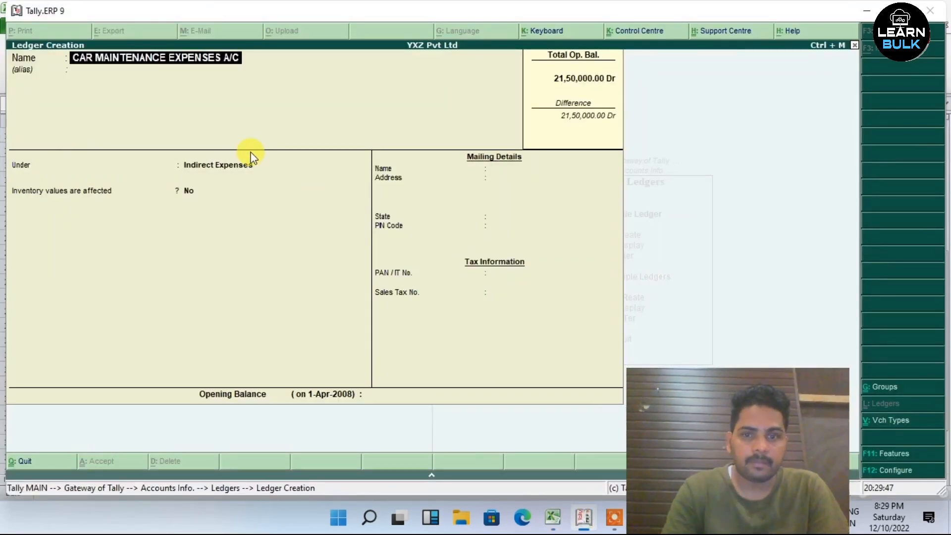
key("Return")
key("Return")
key("Return")
key("Return")
key("Return")
key("Return")
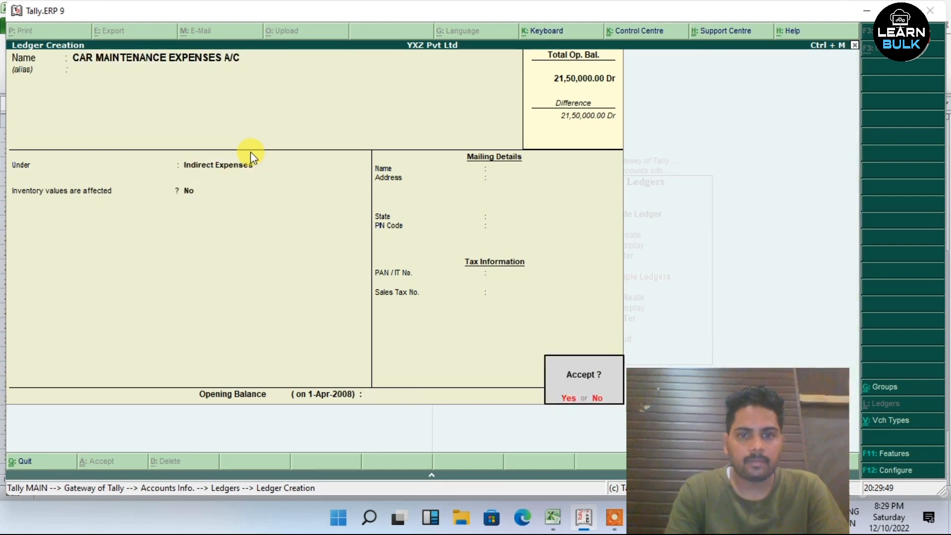
- Return to the Excel statement and copy the account heading TRAINEE GUEST HOUSE EXP A/C from row 30
left_click(553, 518)
left_click(171, 341)
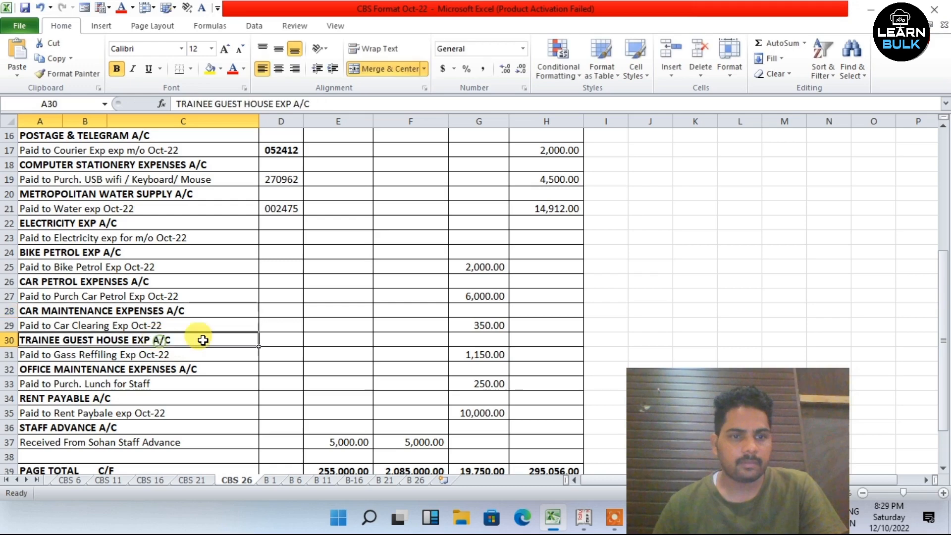
scroll(307, 344, "down", 2)
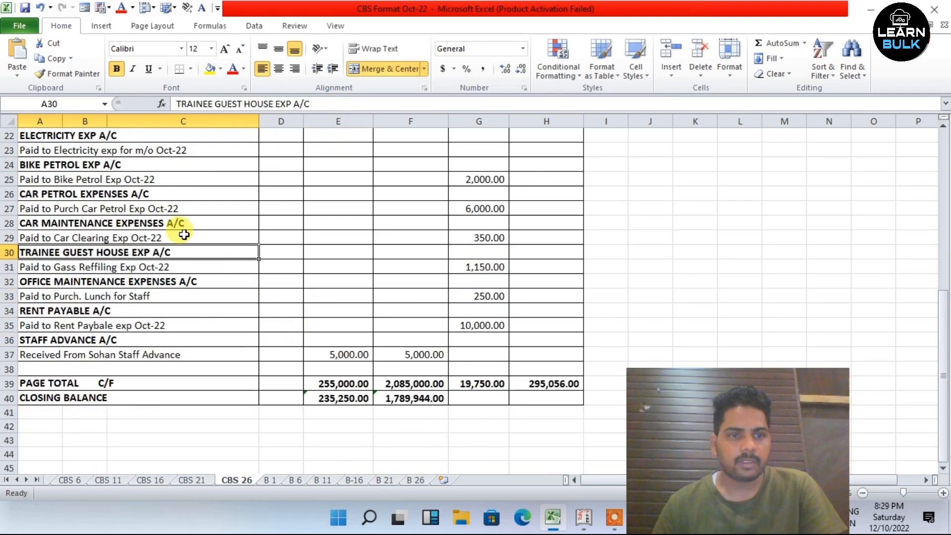
left_click_drag(343, 103, 94, 87)
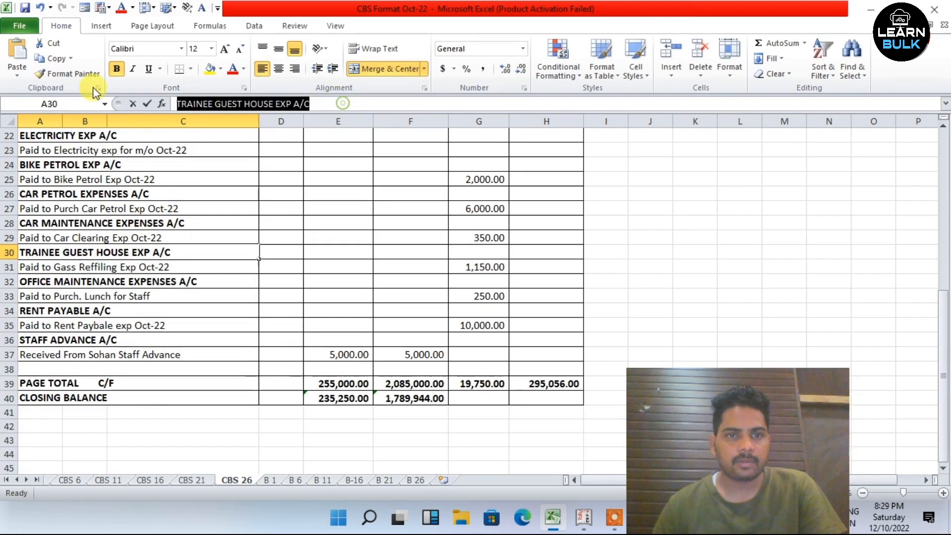
right_click(249, 104)
left_click(273, 127)
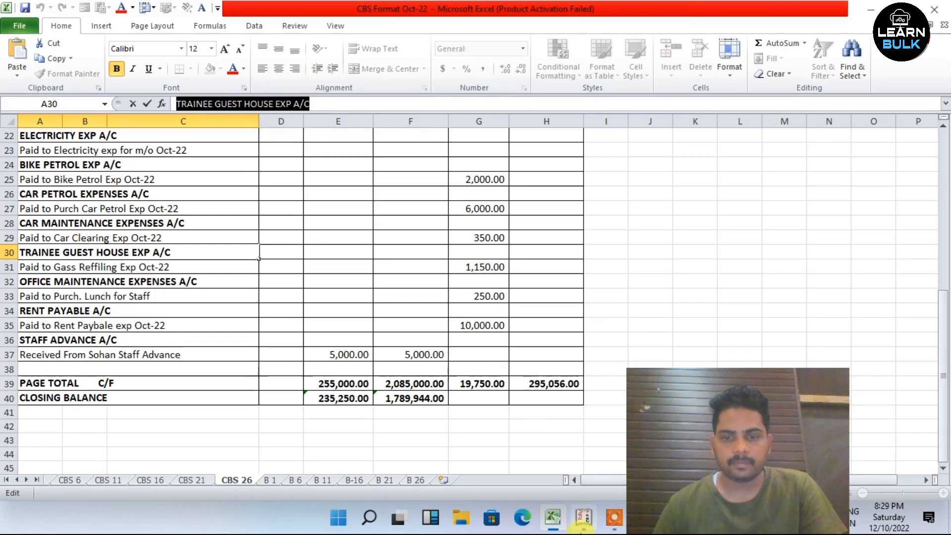
- In Tally, create the ledger TRAINEE GUEST HOUSE EXP A/C under Indirect Expenses without an alias and save it with the remaining defaults
left_click(583, 518)
key("Return")
key("Return")
key("Return")
key("Return")
key("Return")
key("Return")
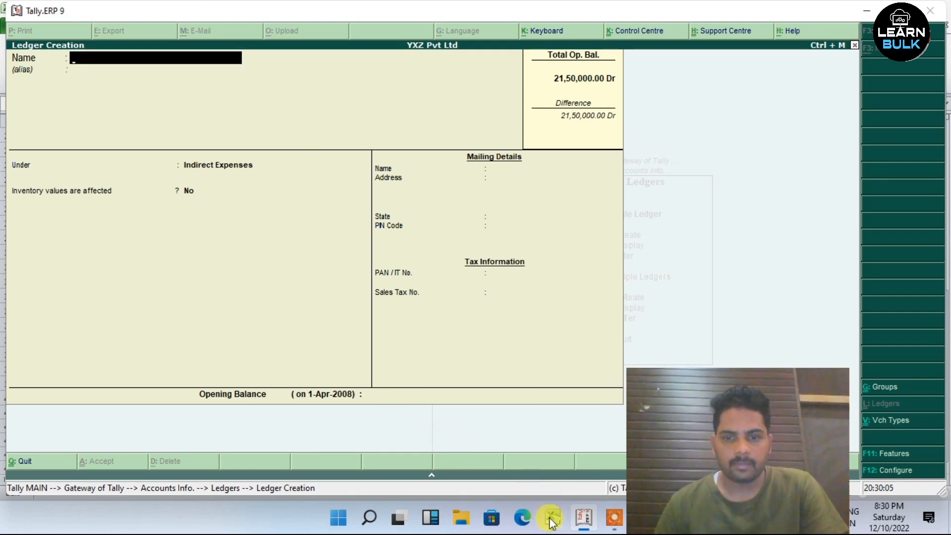
- Return to the Excel statement and copy the account heading OFFICE MAINTENANCE EXPENSES A/C from row 32
left_click(552, 518)
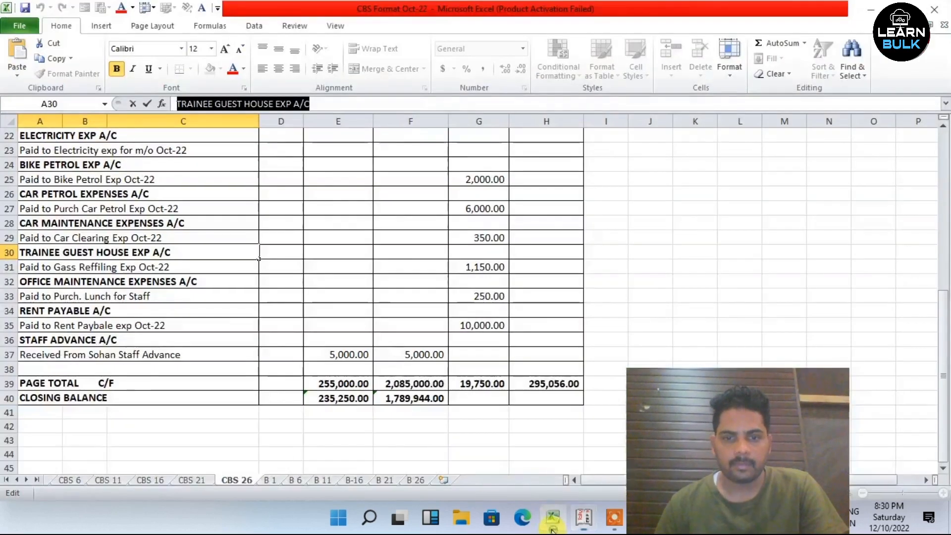
left_click(161, 277)
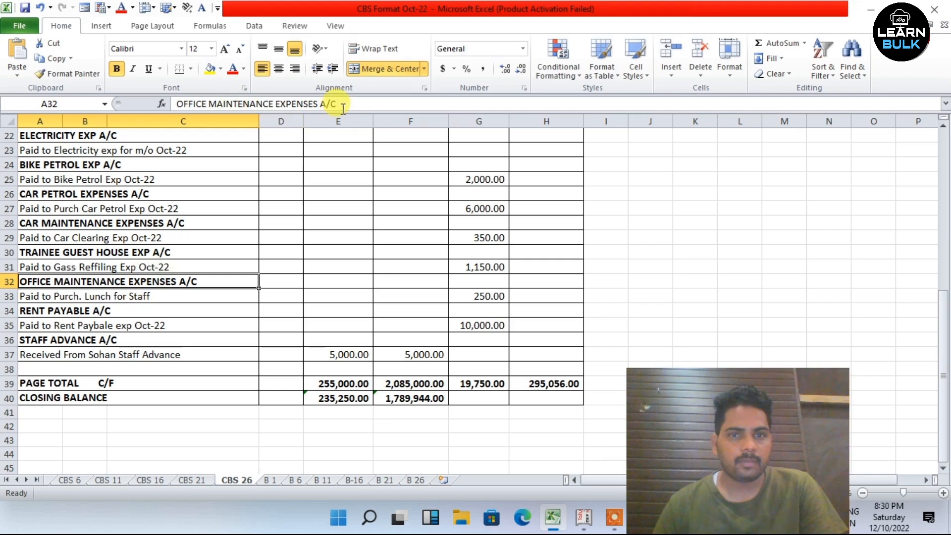
left_click_drag(343, 108, 176, 105)
right_click(224, 105)
left_click(267, 127)
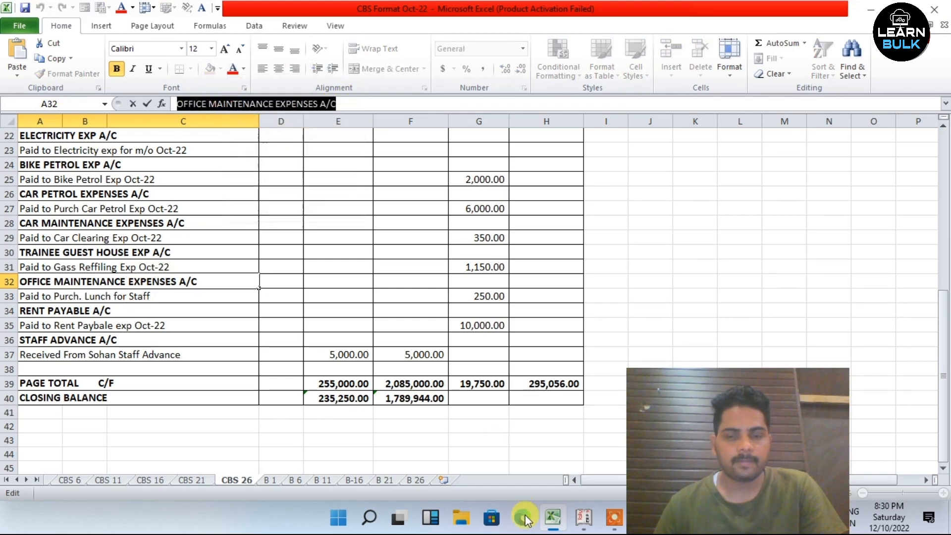
- In Tally, create the ledger OFFICE MAINTENANCE EXPENSES A/C under Indirect Expenses without an alias and save it with the remaining defaults
left_click(583, 518)
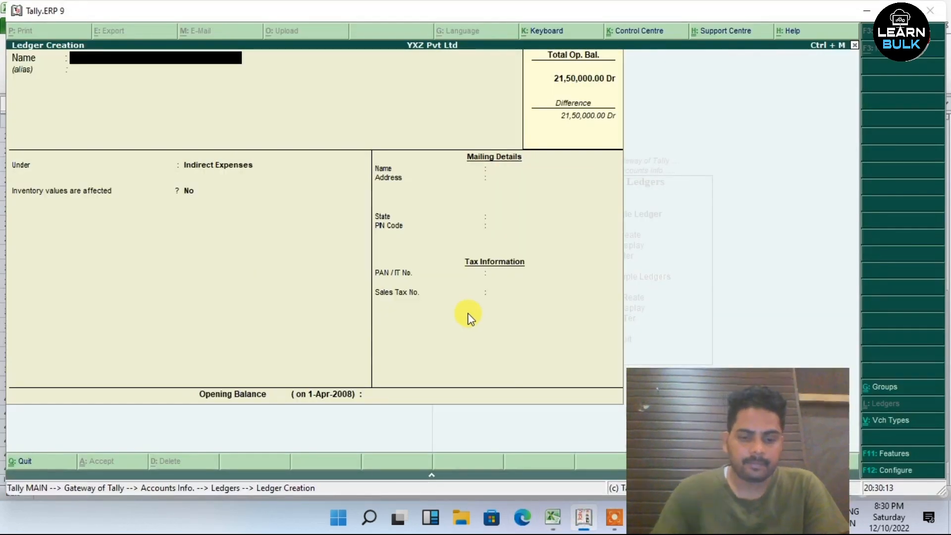
key("ctrl+alt+v")
key("Return")
key("Return")
key("Return")
key("Return")
key("Return")
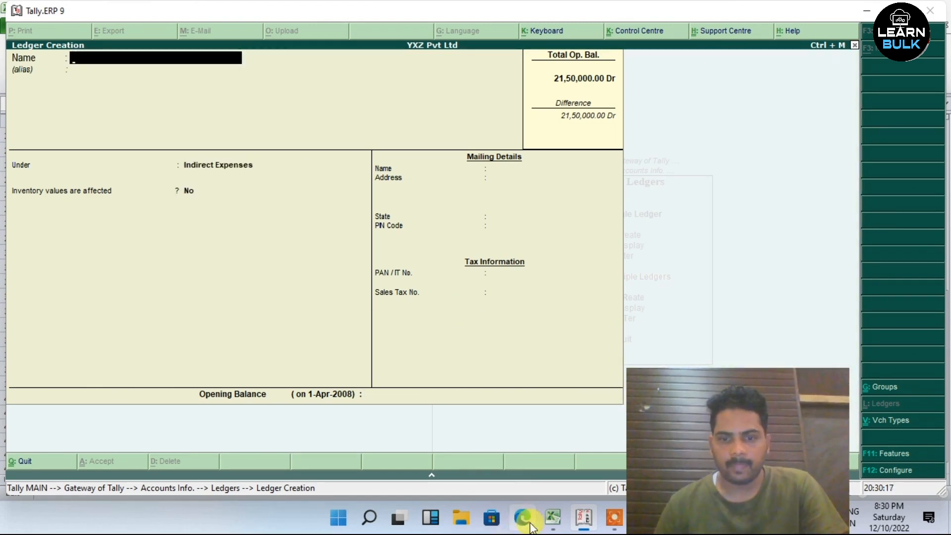
- Return to the Excel statement and copy the account heading RENT PAYABLE A/C from row 34
left_click(553, 518)
left_click(88, 310)
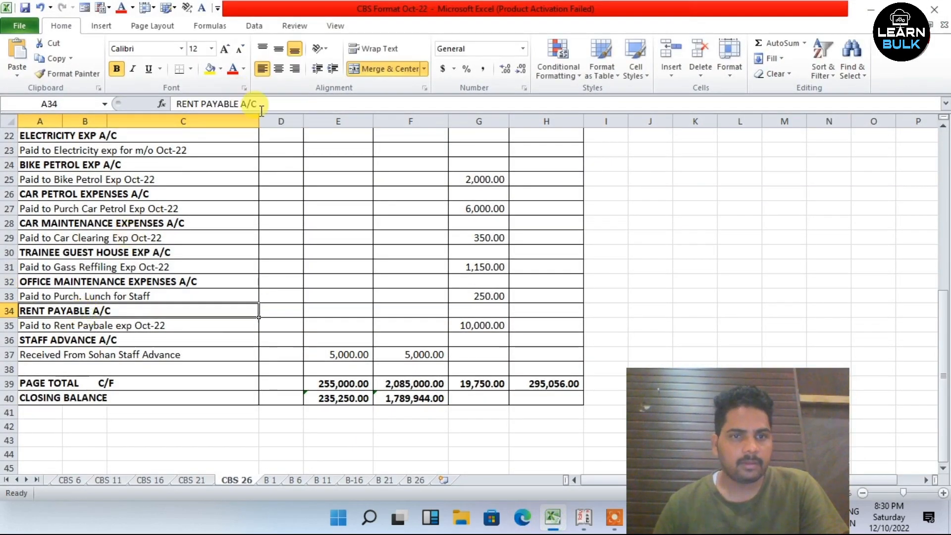
left_click_drag(261, 105, 176, 105)
right_click(215, 105)
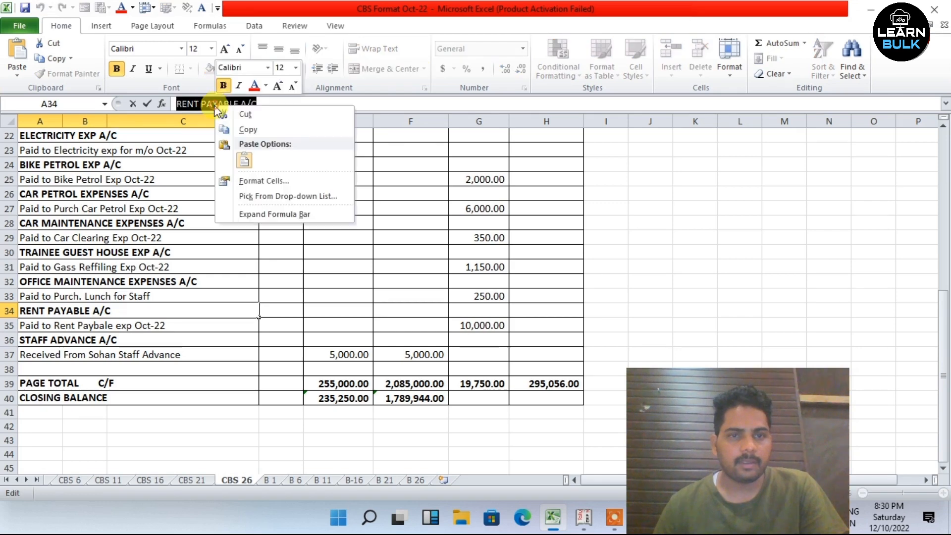
left_click(245, 130)
- In Tally, create the ledger RENT PAYABLE A/C under Indirect Expenses without an alias and save it with the remaining defaults
left_click(583, 518)
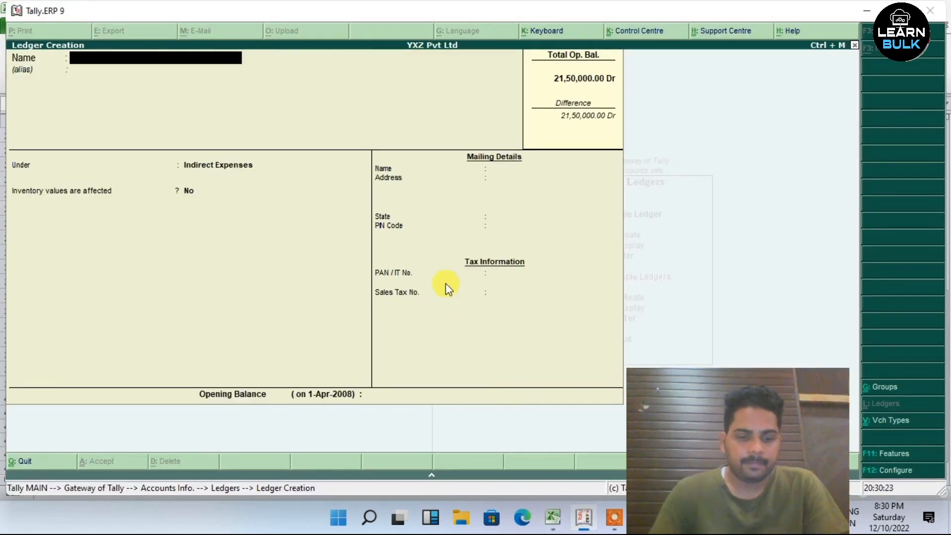
key("ctrl+alt+v")
key("Return")
key("Return")
key("Return")
key("Return")
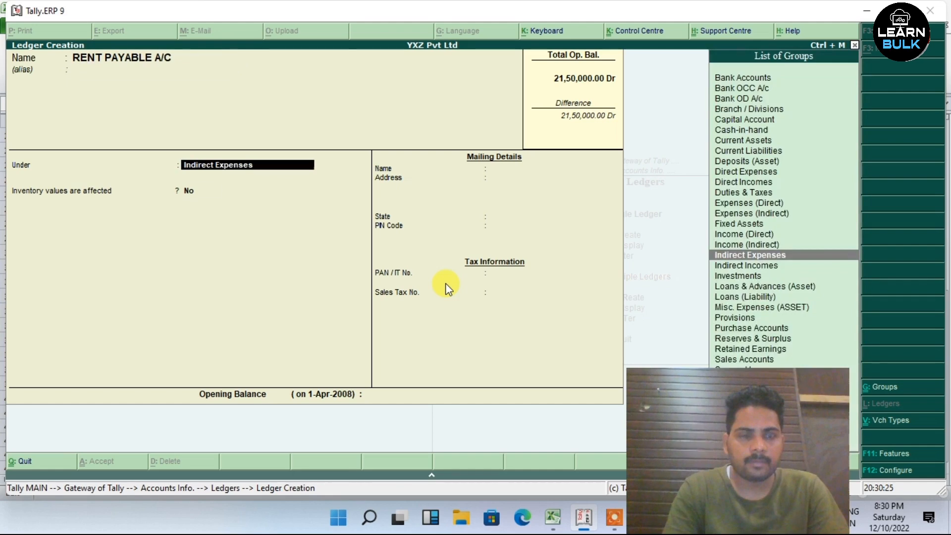
key("Return")
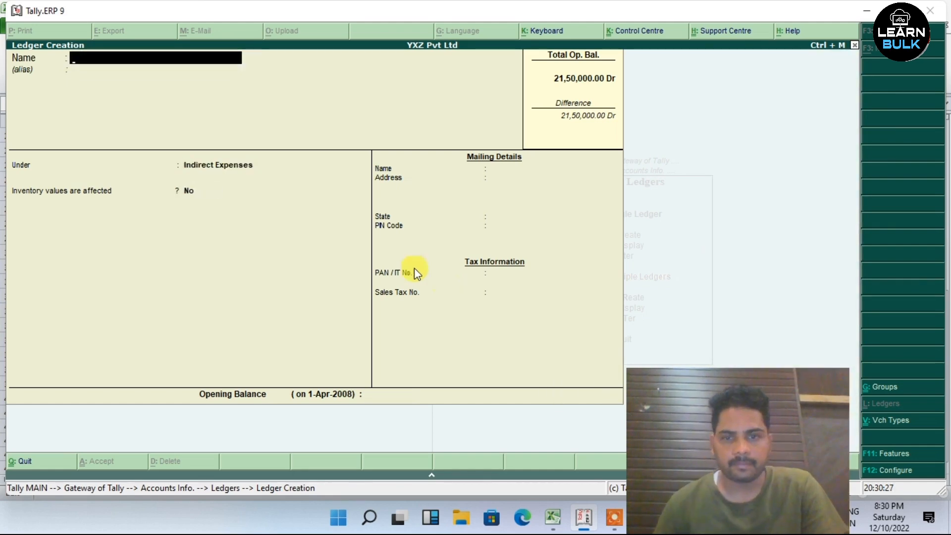
- Return to the Excel statement and compare the STAFF ADVANCE A/C heading in row 36 with the one in row 10
left_click(554, 520)
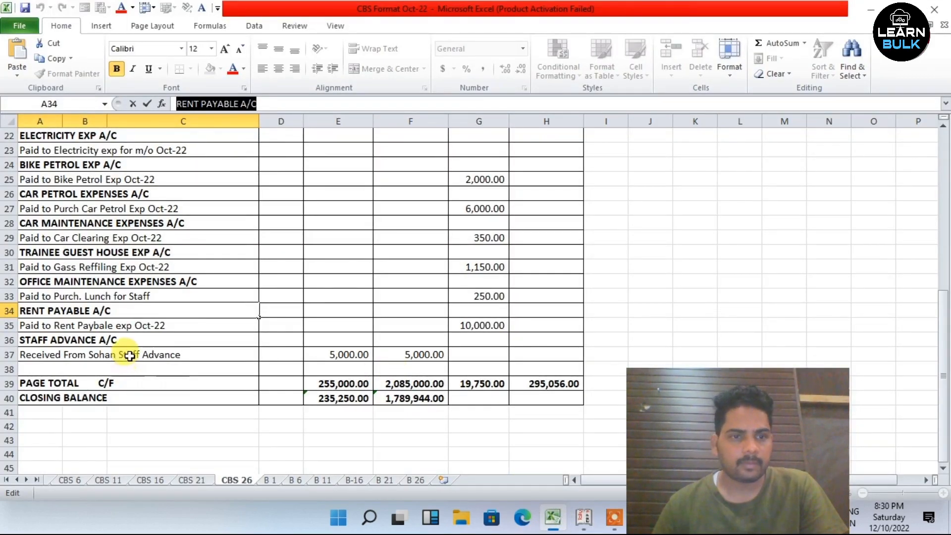
left_click(92, 339)
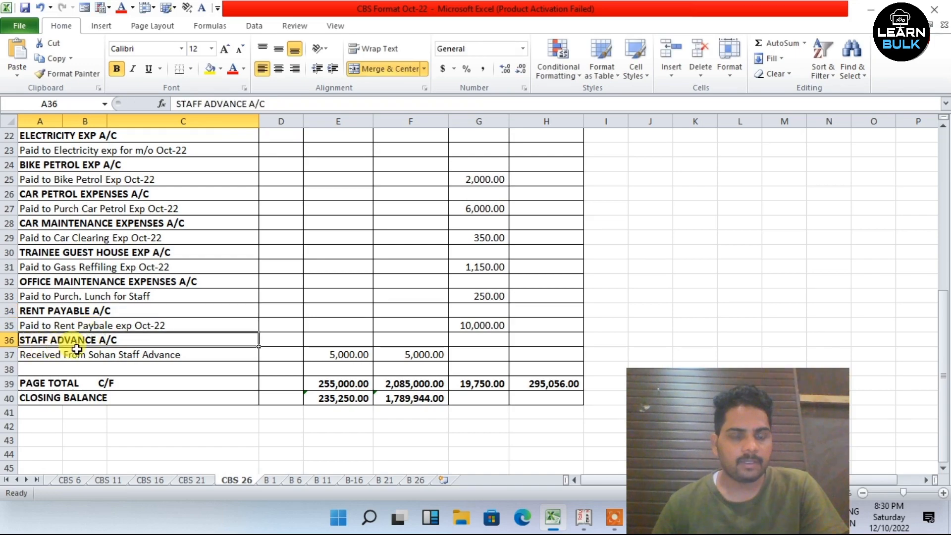
scroll(304, 343, "up", 7)
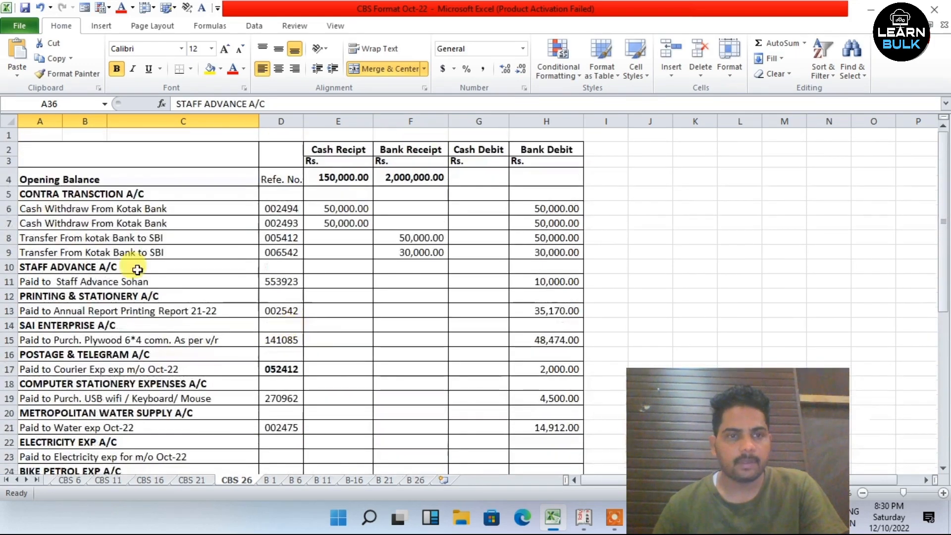
left_click(111, 267)
left_click(330, 308)
left_click(377, 267)
left_click(389, 294)
left_click(397, 325)
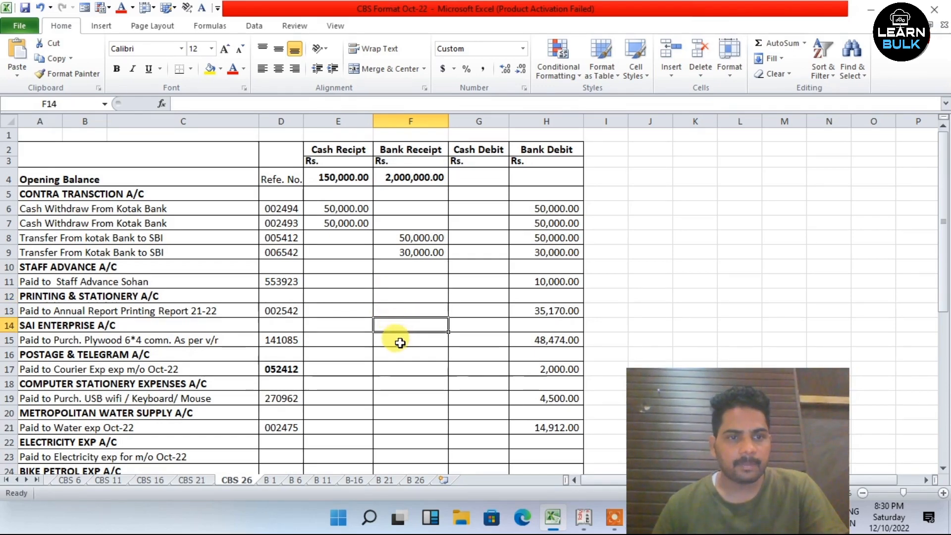
- Examine the staff advance and printing and stationery payments in rows 10 to 13, including their bank debit amounts
left_click(135, 296)
scroll(455, 337, "down", 1)
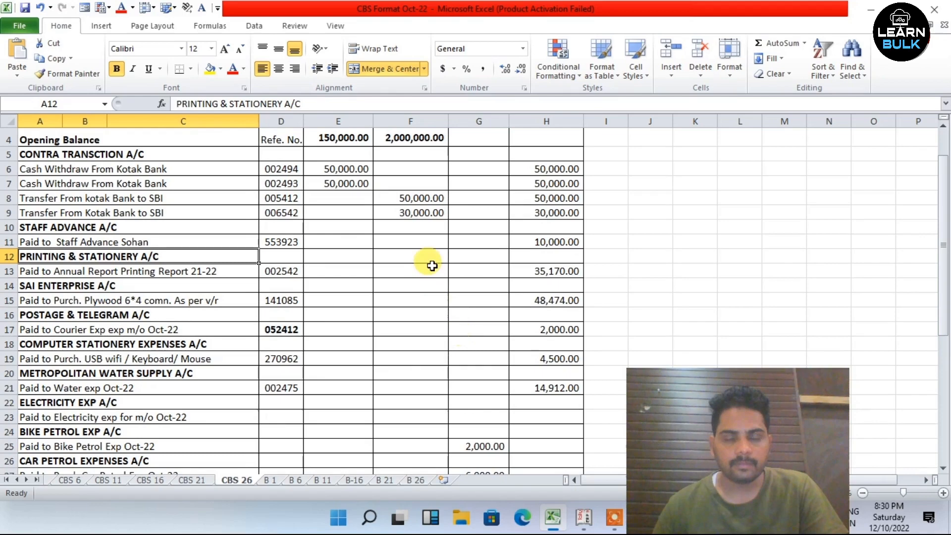
left_click(110, 242)
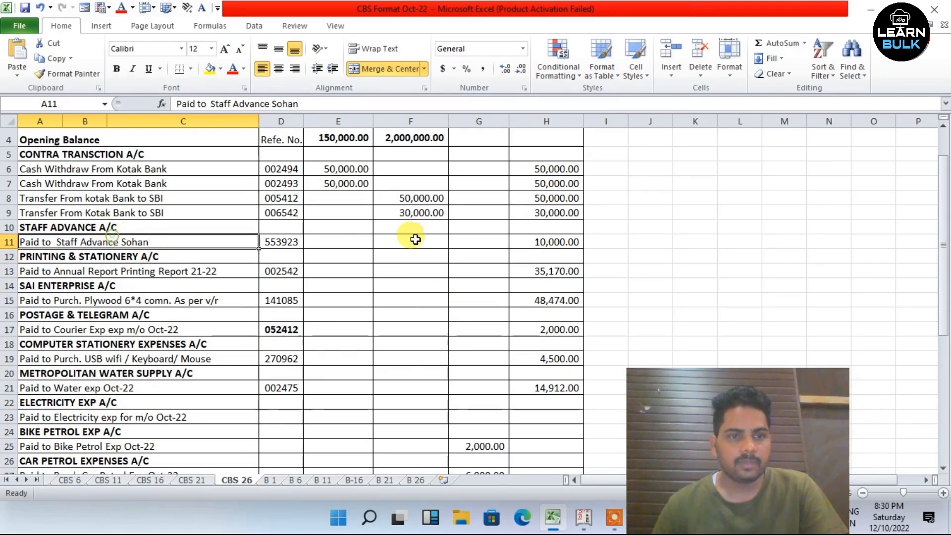
left_click(535, 241)
left_click(421, 270)
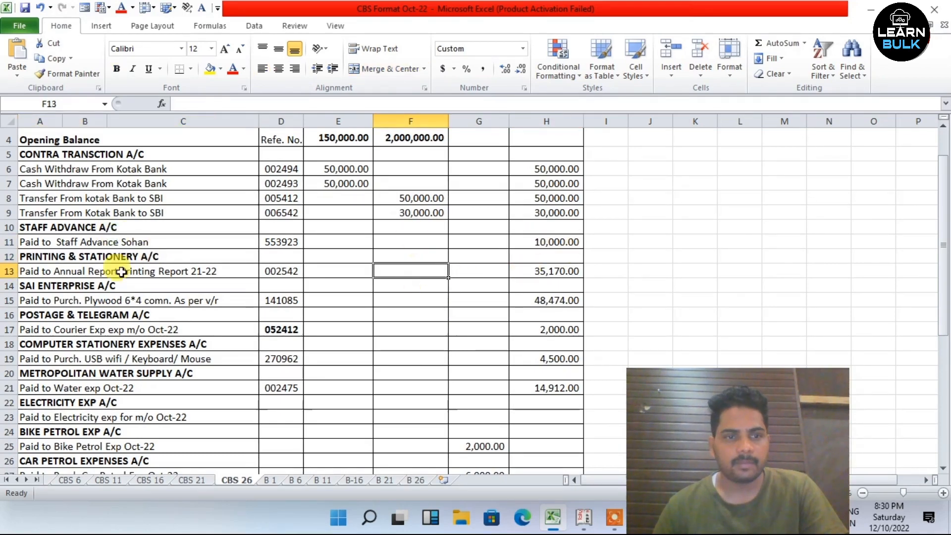
scroll(67, 262, "down", 1)
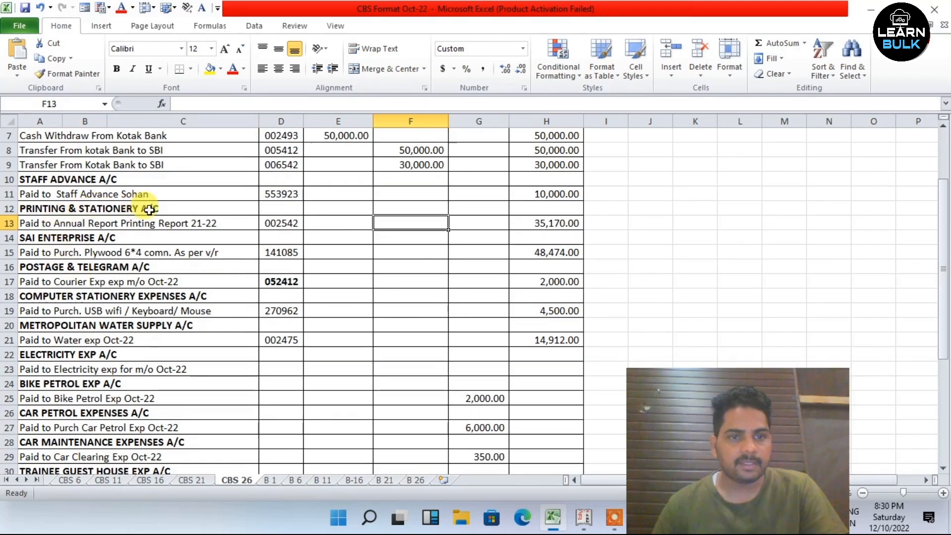
left_click(537, 220)
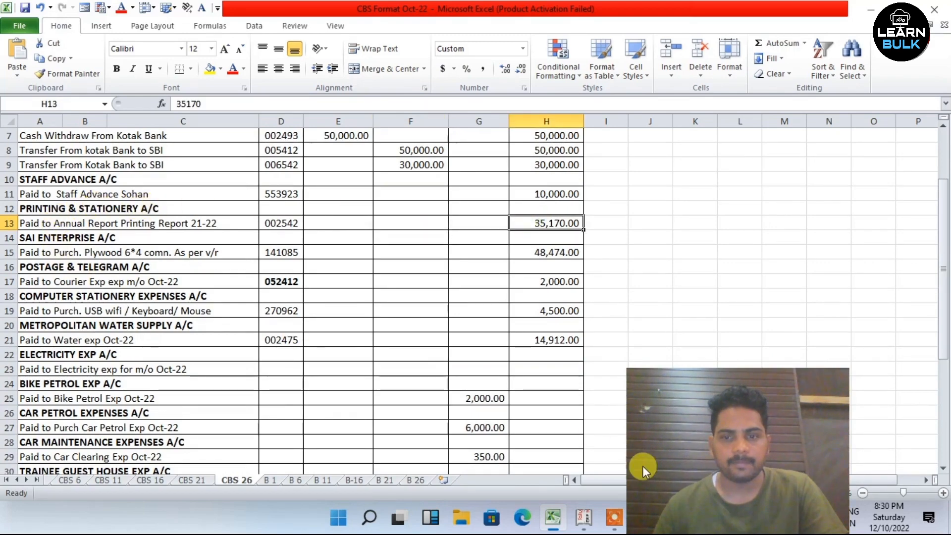
- In Tally, leave ledger creation and start a payment voucher with PRINTING & STATIONERY A/C as the debit ledger
left_click(580, 517)
key("Escape")
key("Return")
key("Escape")
key("Escape")
key("Escape")
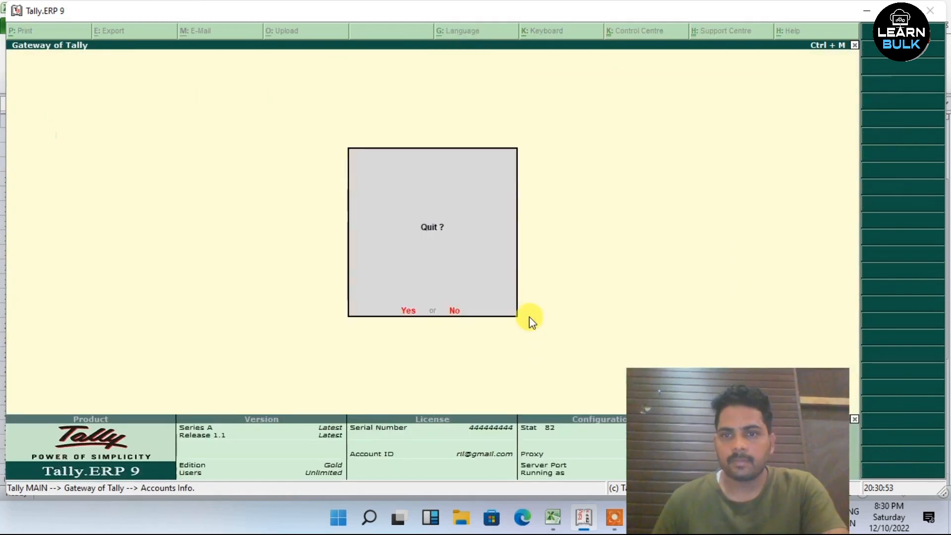
key("Escape")
key("Down")
key("Down")
key("Return")
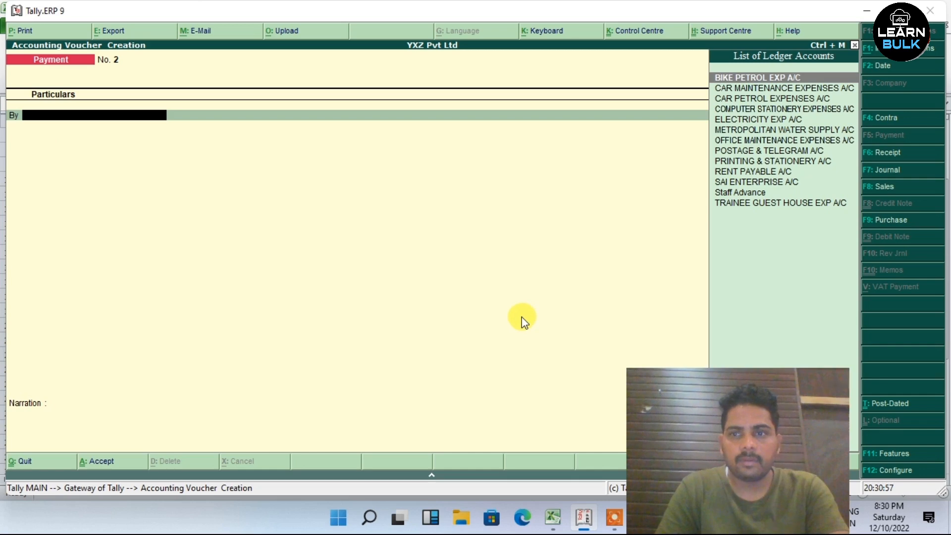
type("Pri")
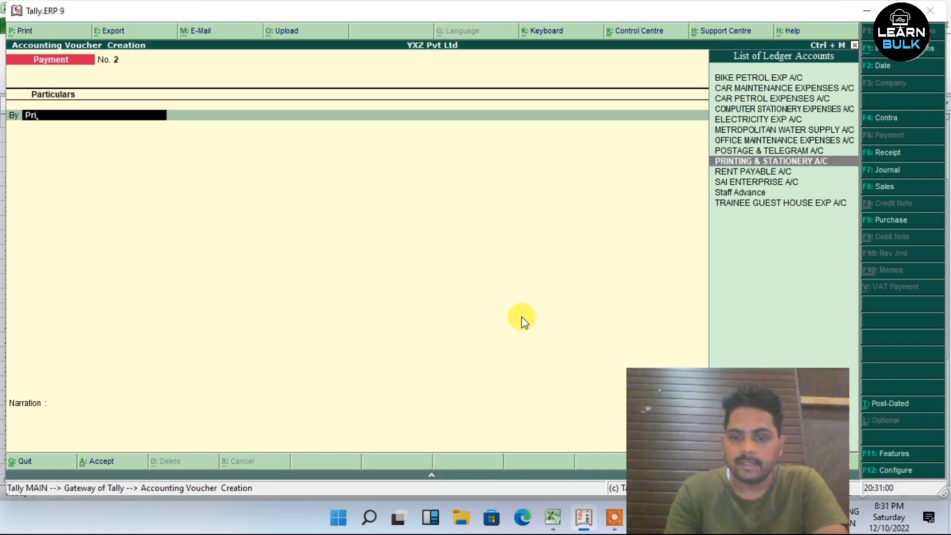
key("Return")
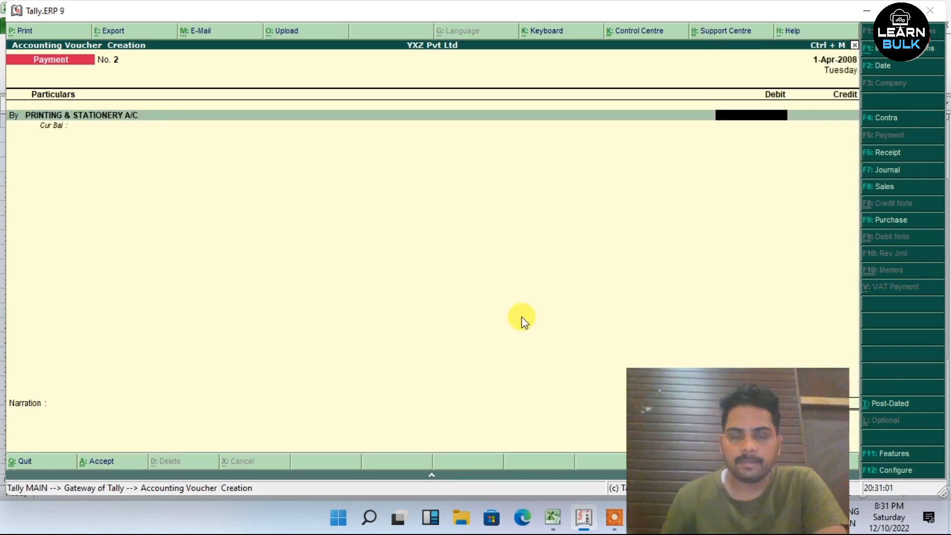
- Copy the printing and stationery bank debit amount 35170 from cell H13 of the Excel statement and switch back to Tally
left_click(547, 524)
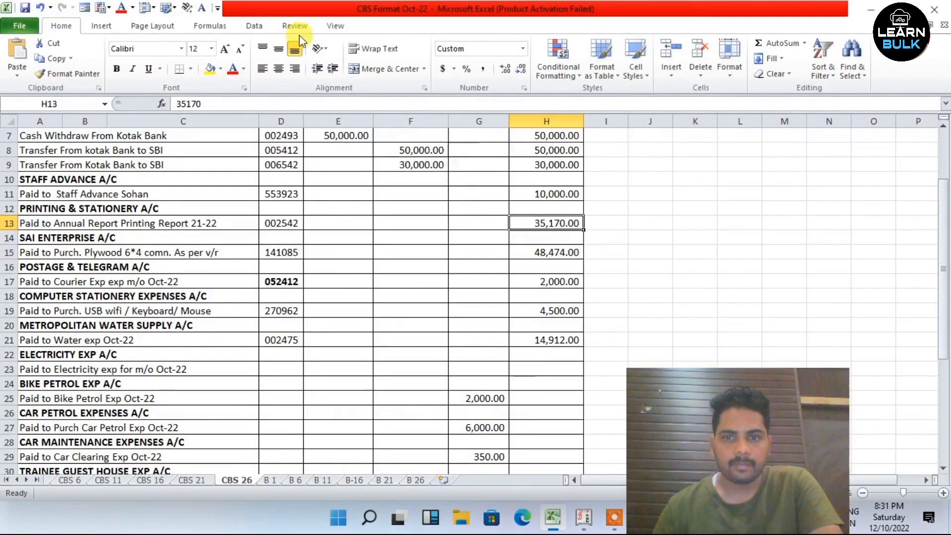
double_click(196, 101)
right_click(188, 103)
left_click(217, 132)
left_click(583, 517)
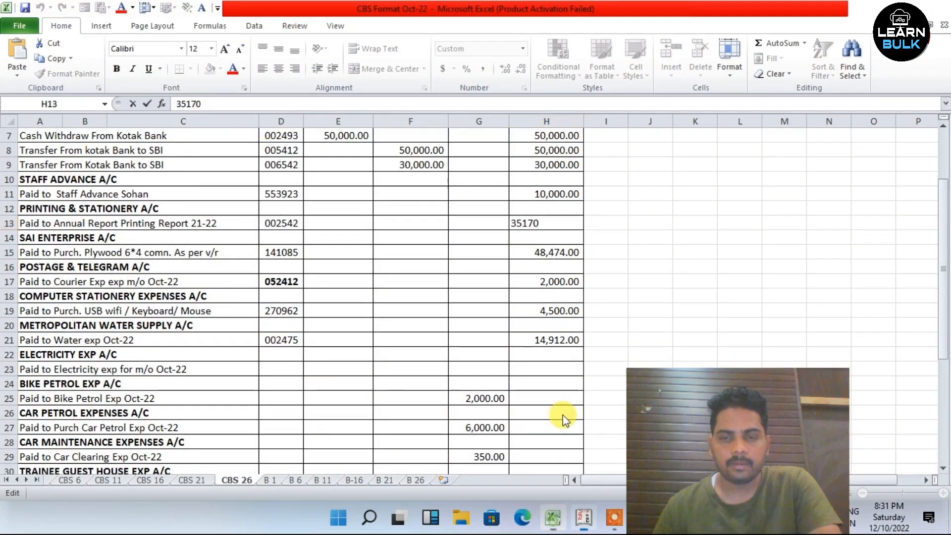
- Enter 35170 as the PRINTING & STATIONERY A/C debit amount and choose Kotak Bank as the credit ledger
key("ctrl+alt+v")
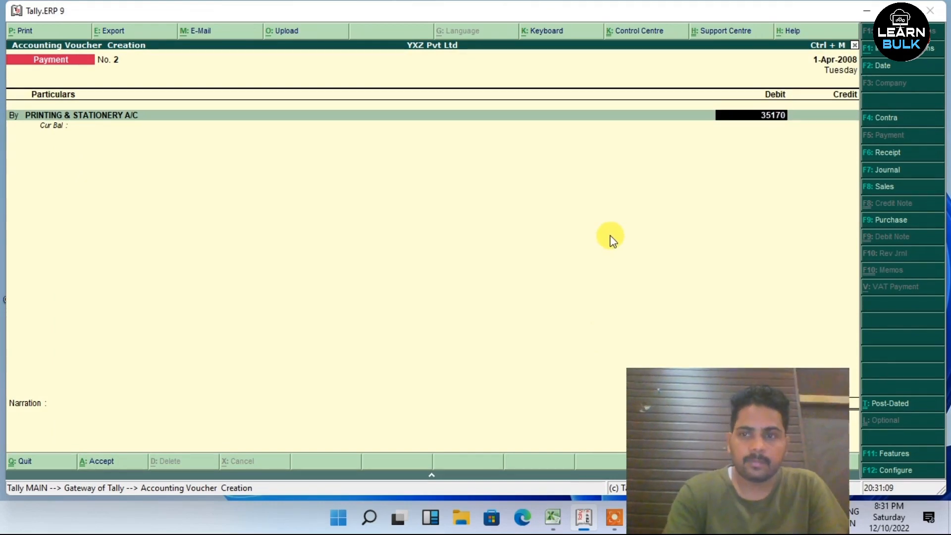
key("Return")
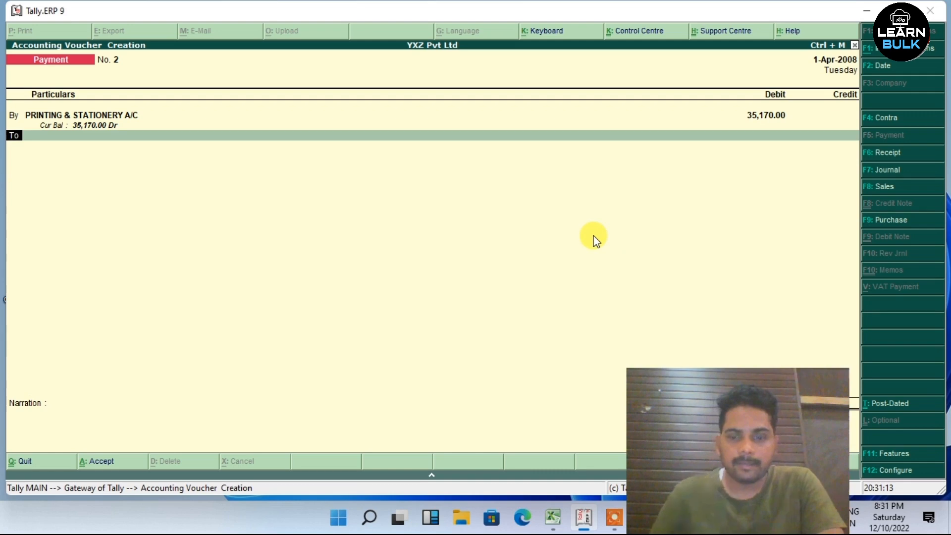
key("Return")
key("Down")
key("Down")
key("Down")
key("Down")
key("Down")
key("Down")
key("Down")
key("Down")
key("Down")
key("Down")
key("Down")
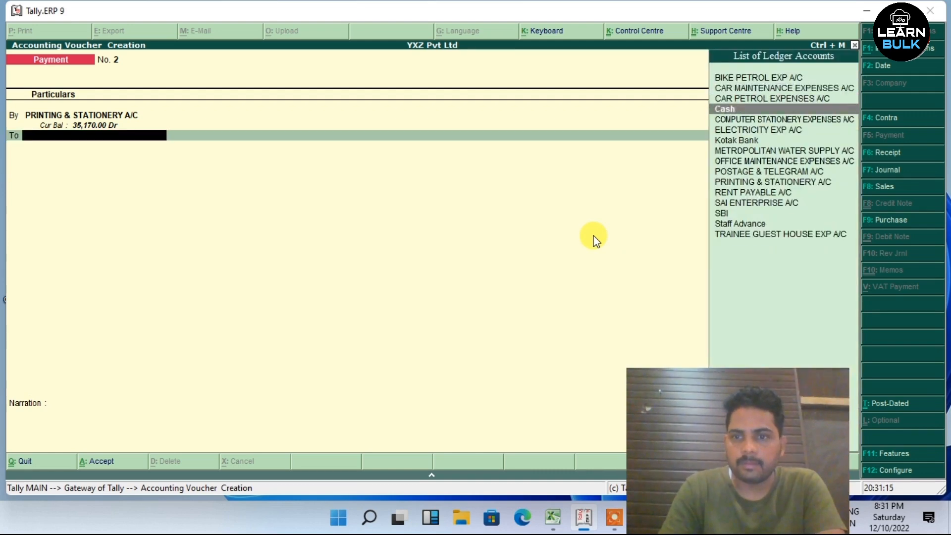
key("Up")
key("Up")
key("Up")
key("Up")
key("Up")
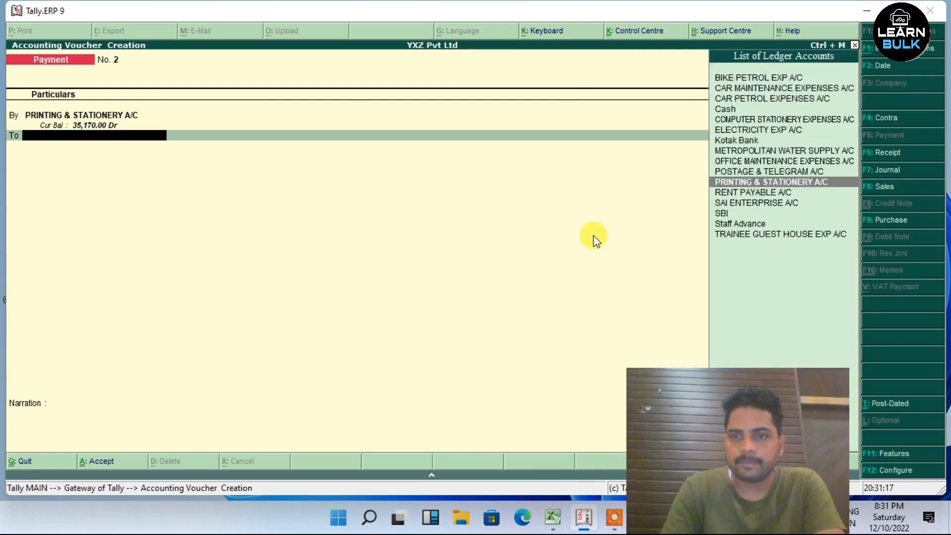
key("Return")
- Accept the Kotak Bank credit amount, add the narration "Paid to printing stationery" and save the payment voucher
key("Return")
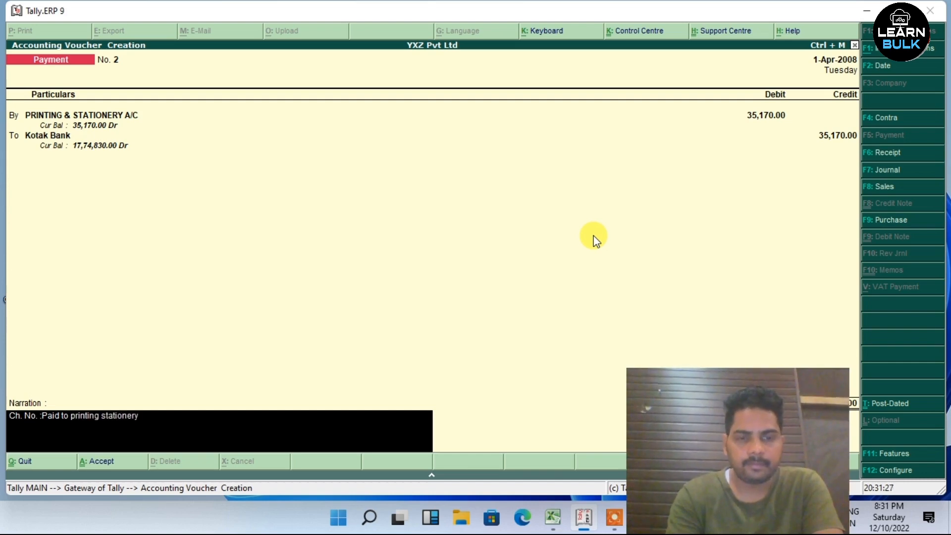
key("Return")
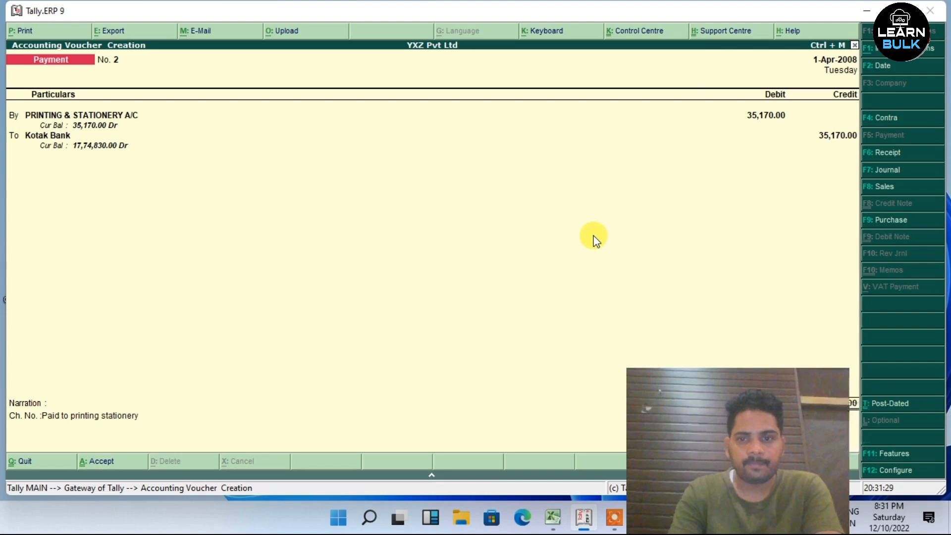
key("Return")
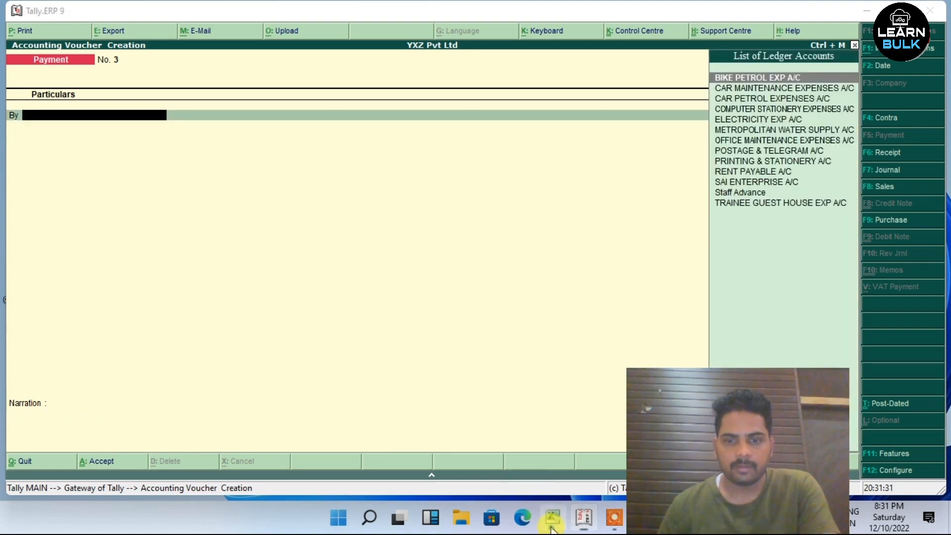
- Check the row 14 account heading in the Excel statement, then choose SAI ENTERPRISE A/C as the debit ledger in Tally's new payment voucher
left_click(552, 528)
left_click_drag(116, 249, 113, 243)
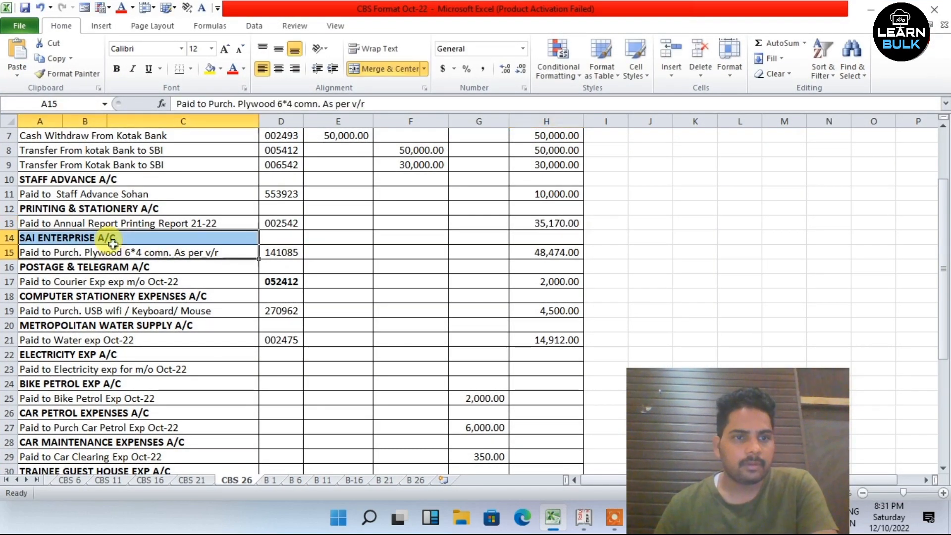
left_click(208, 296)
left_click(88, 237)
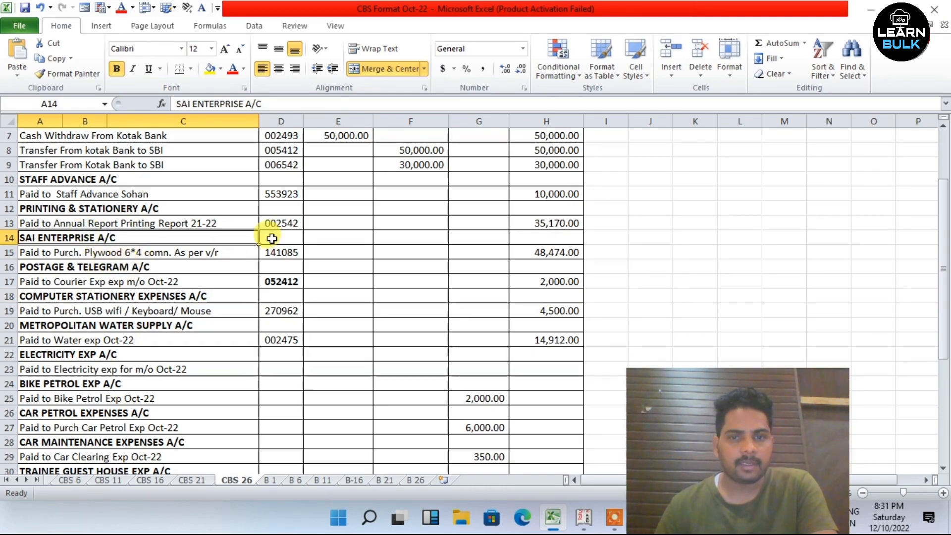
left_click(552, 518)
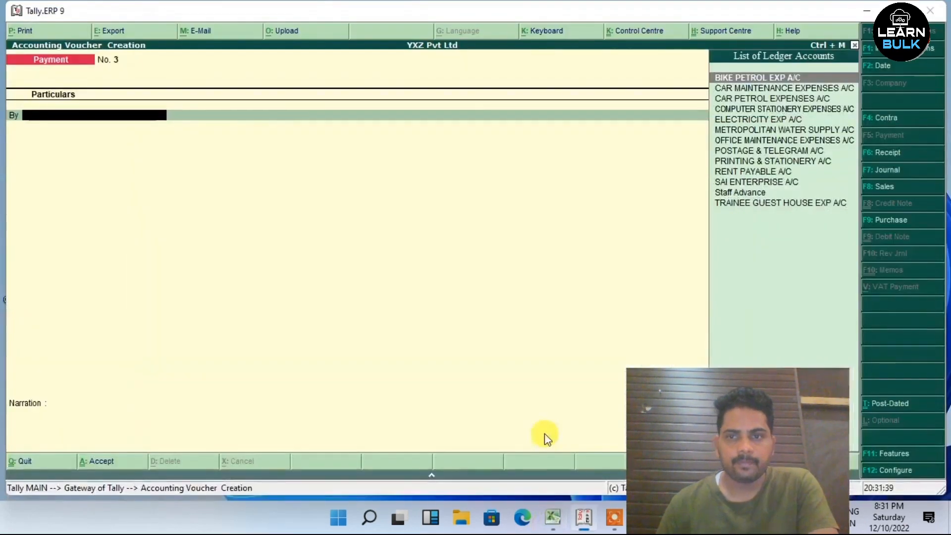
type("Sai")
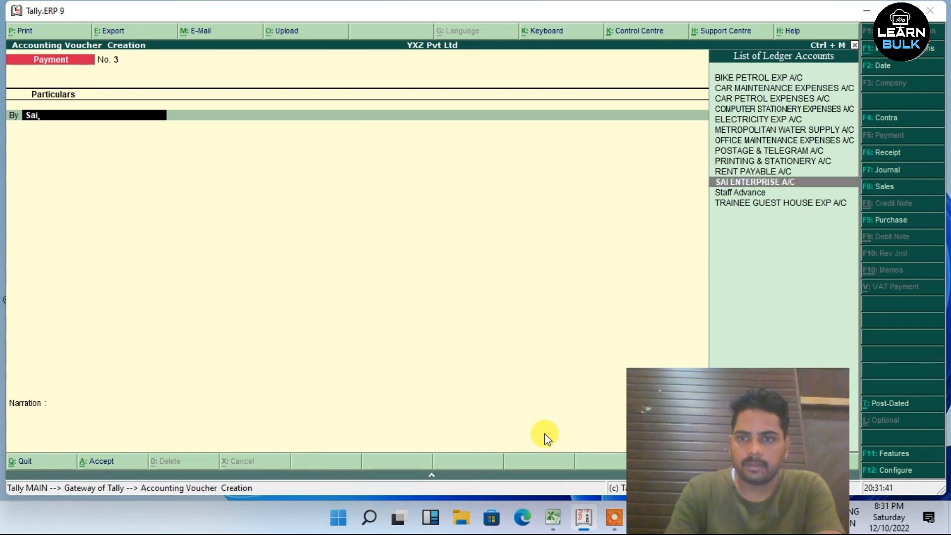
key("Return")
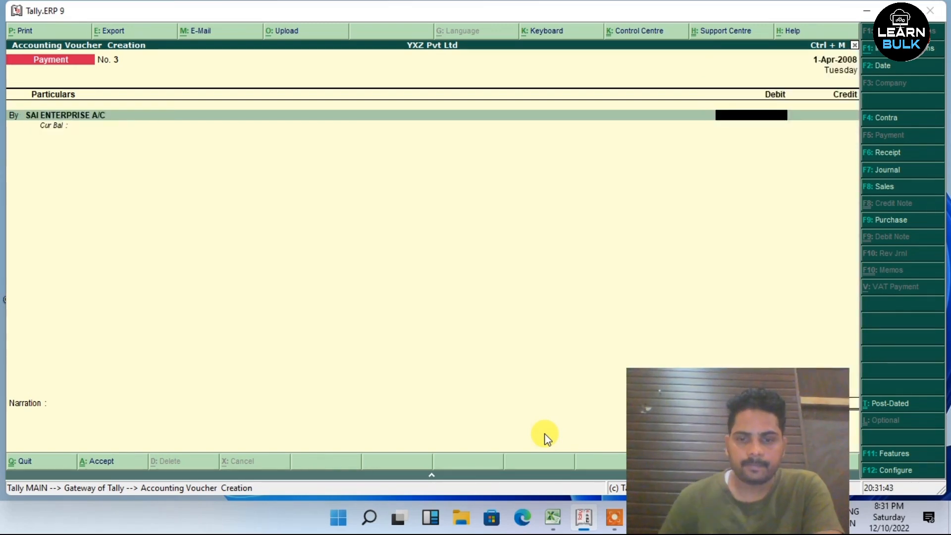
- Copy the plywood purchase amount 48474 from cell H15 of the Excel statement and switch back to Tally
left_click(553, 529)
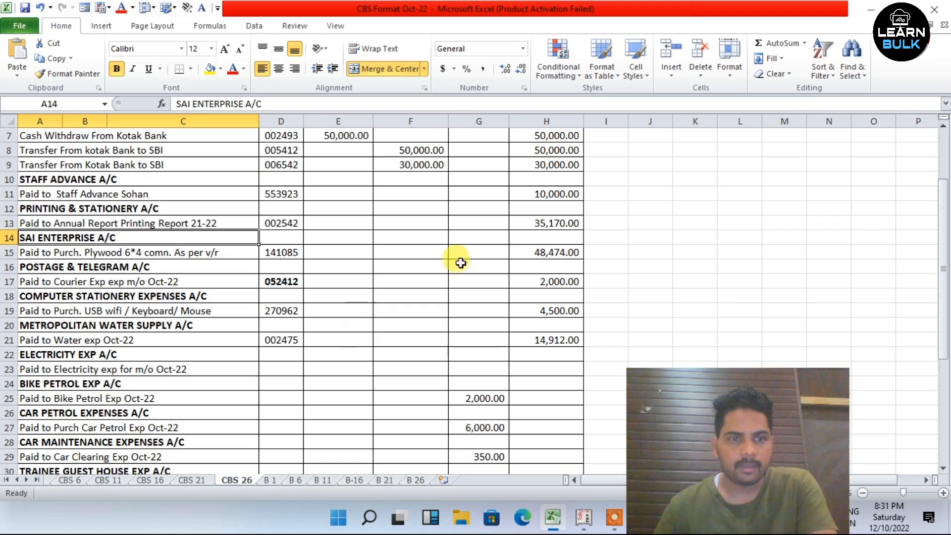
left_click(518, 252)
double_click(183, 102)
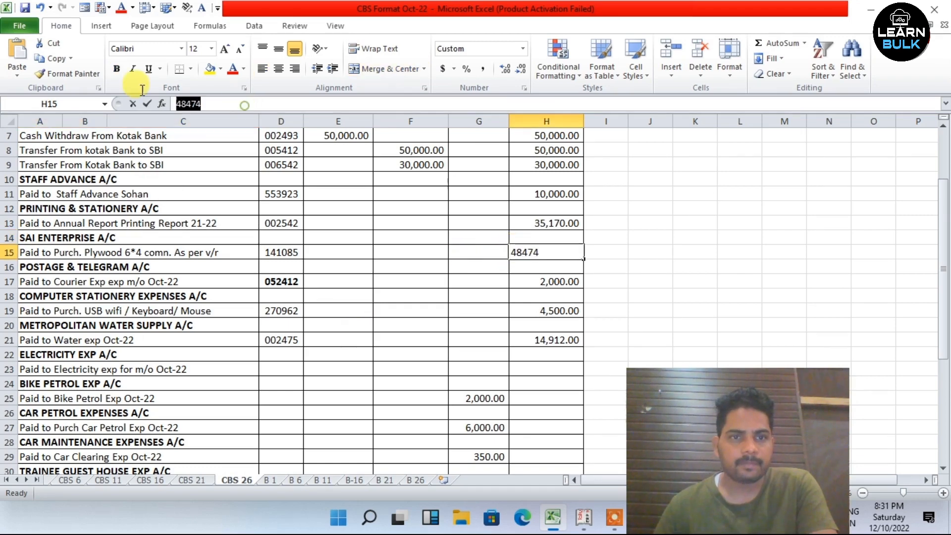
right_click(186, 103)
left_click(201, 121)
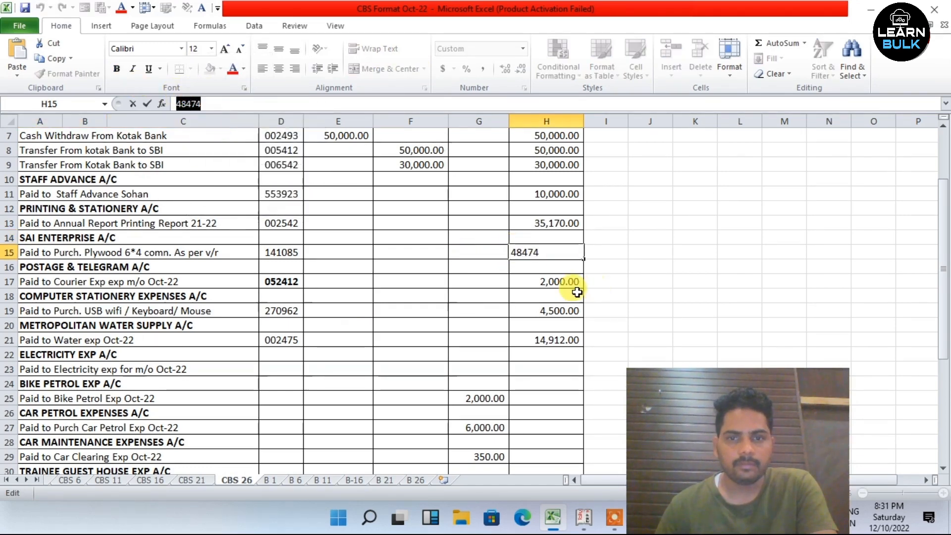
left_click(585, 518)
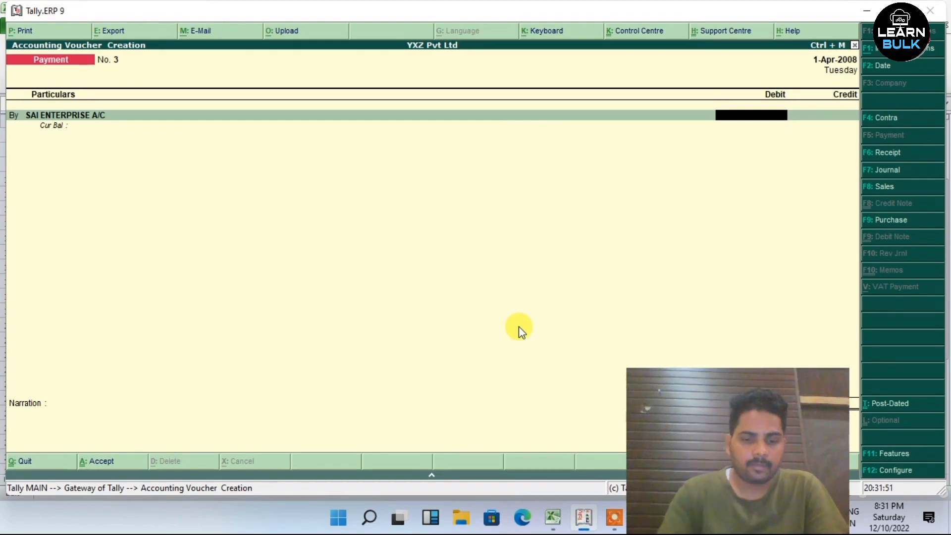
- Enter 48474 as the SAI ENTERPRISE A/C debit amount and allocate it bill-wise as a New Ref
key("Return")
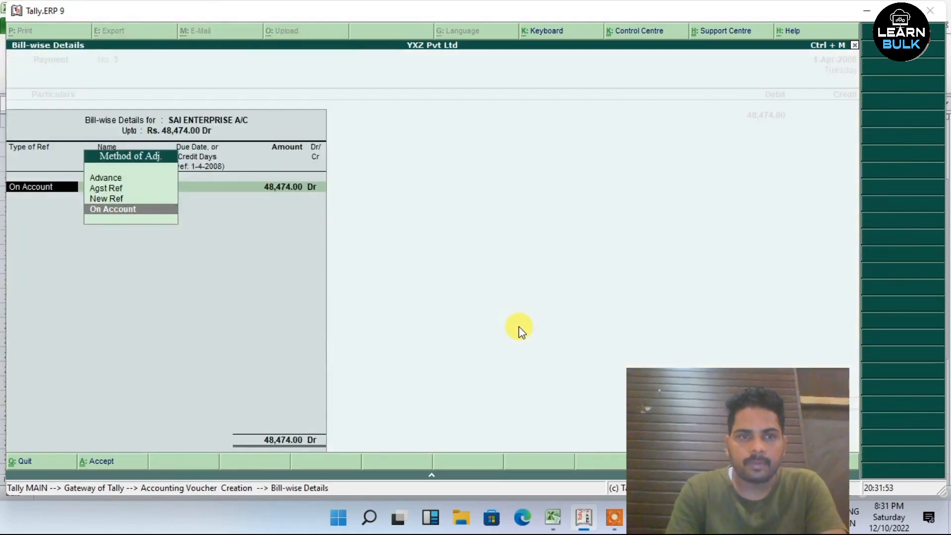
key("Up")
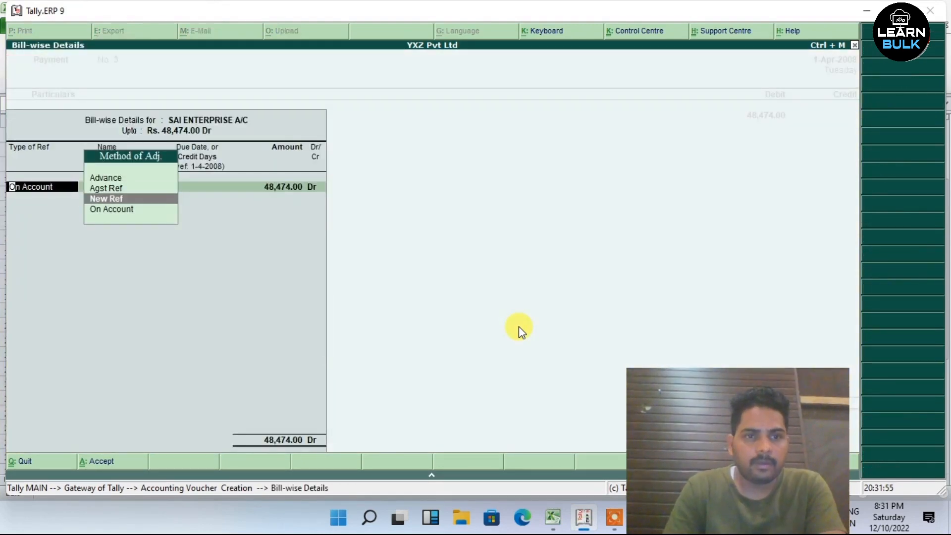
key("Return")
key("Return")
key("Return")
key("Return")
key("Return")
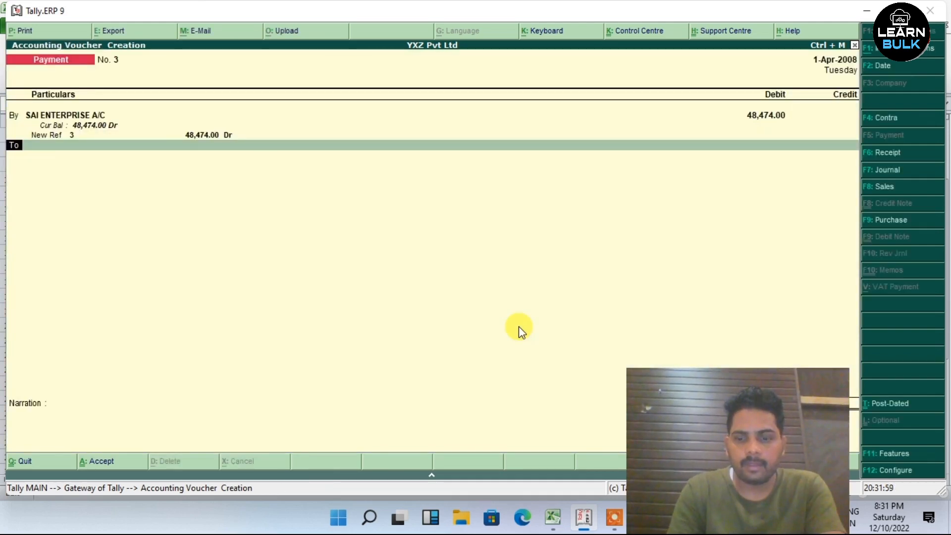
- Choose Kotak Bank as the credit ledger for the SAI ENTERPRISE A/C payment
key("Return")
key("Down")
key("Down")
key("Down")
key("Down")
key("Down")
key("Down")
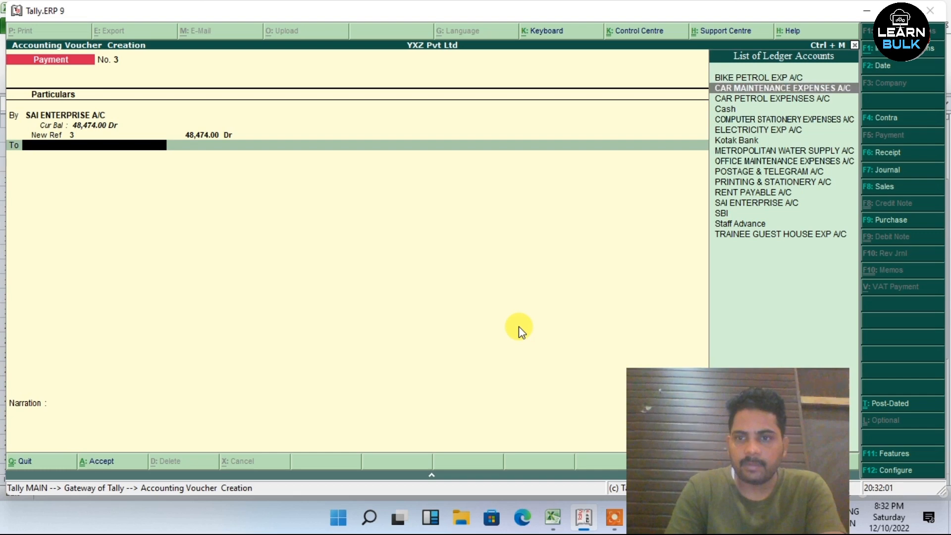
key("Return")
- Accept the Kotak Bank credit amount, add the narration "Purch. plywood" and save the payment voucher
key("Return")
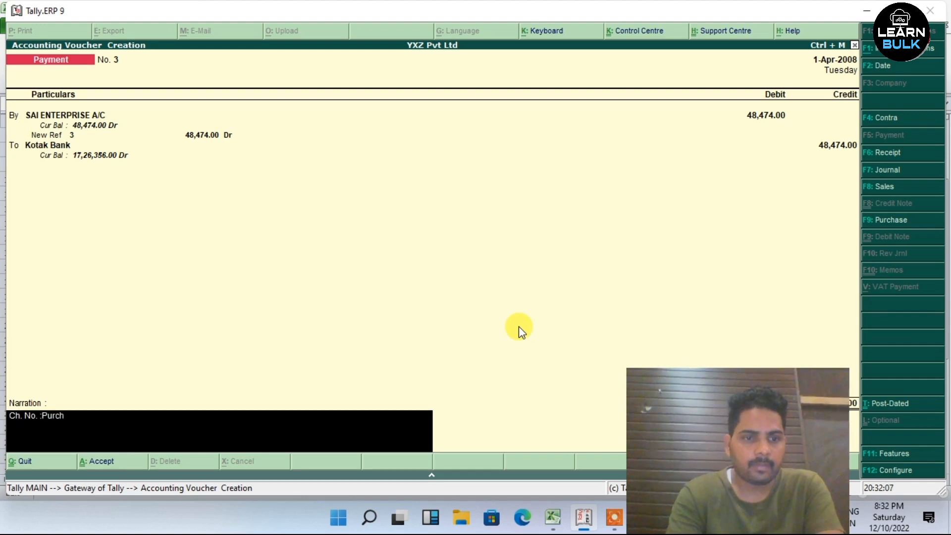
type("Purch. ply")
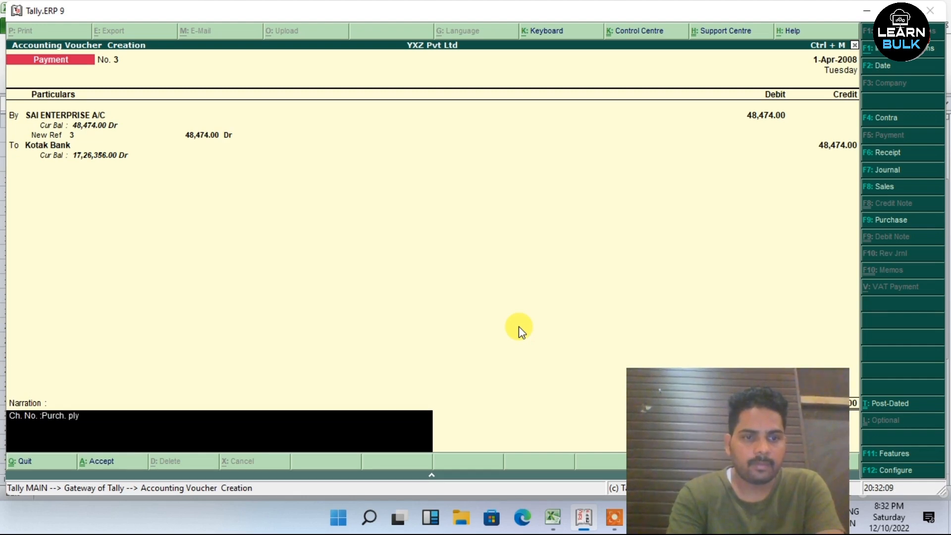
type("wood")
key("Return")
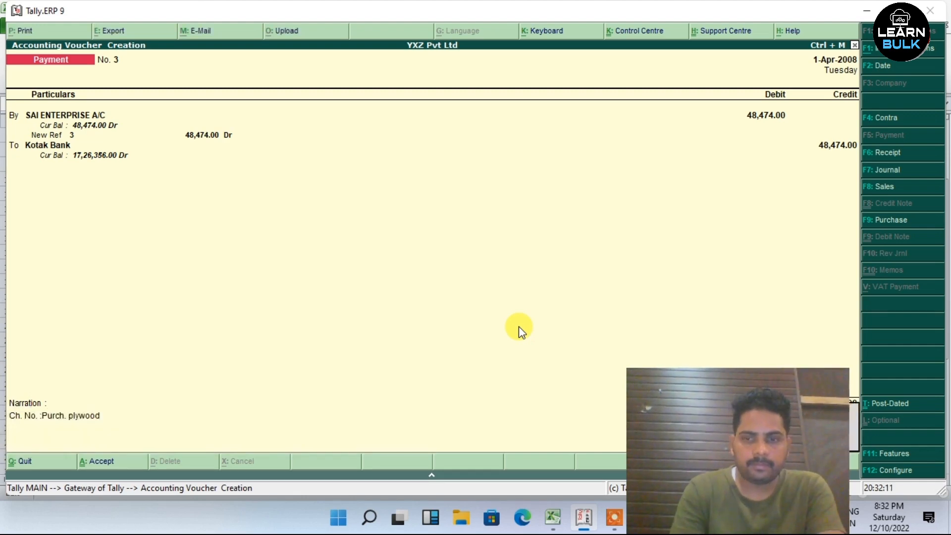
key("Return")
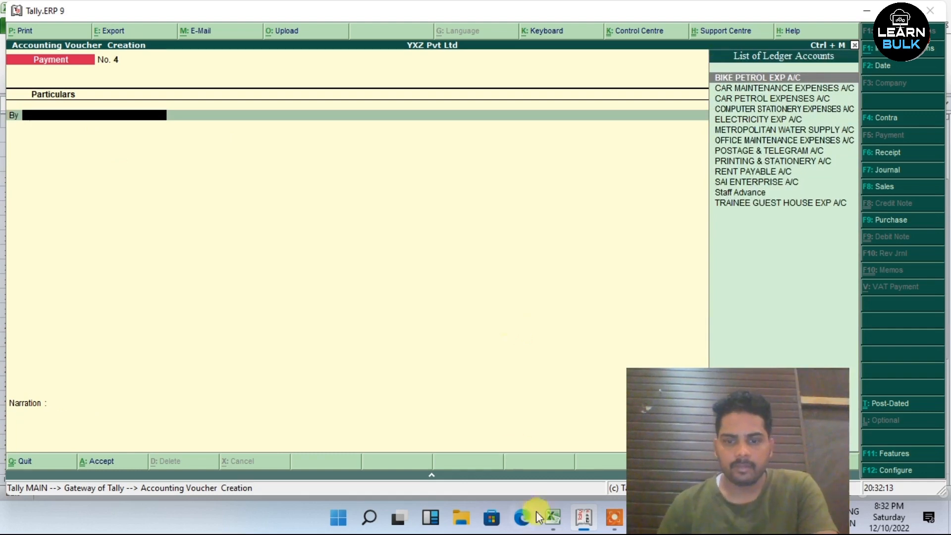
- Check the row 16 account heading in the Excel statement, then choose POSTAGE & TELEGRAM A/C as the debit ledger in Tally's new payment voucher
left_click(551, 516)
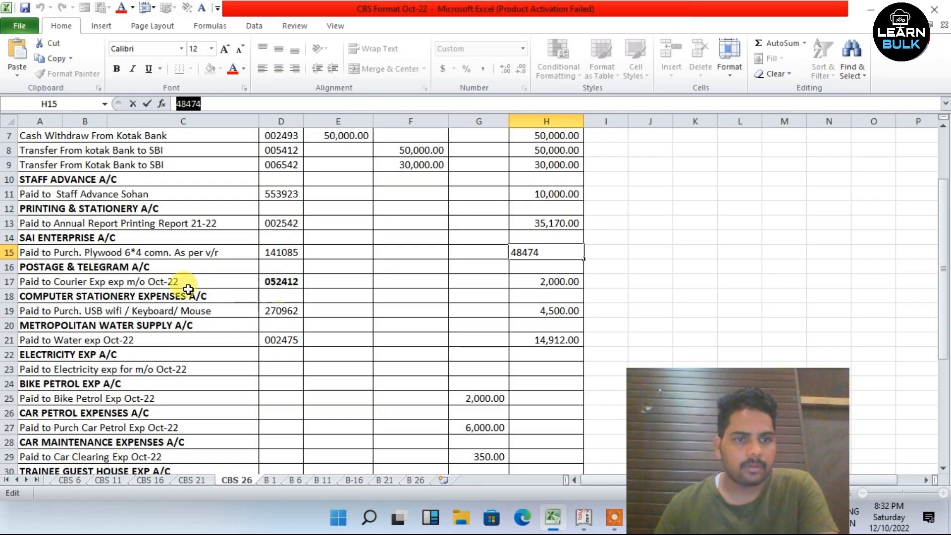
left_click(108, 268)
scroll(203, 289, "down", 1)
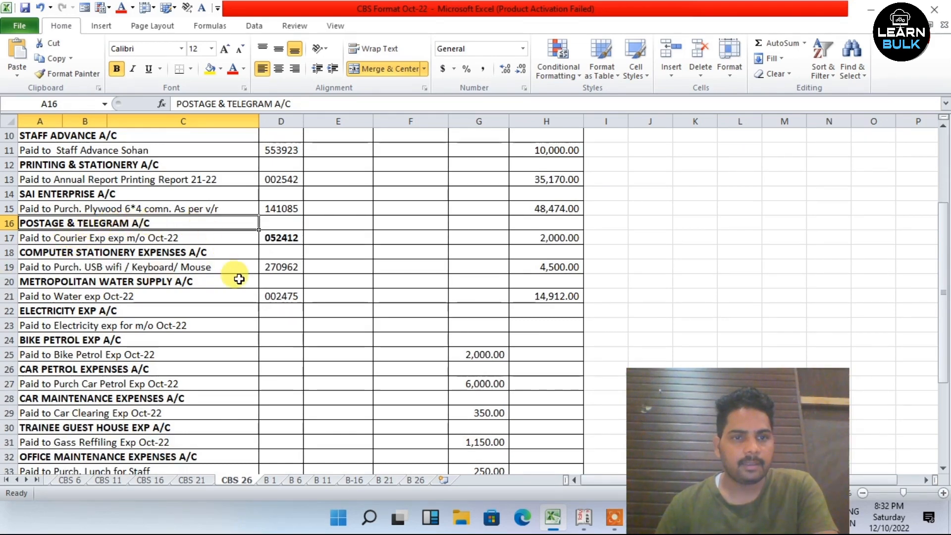
left_click(580, 507)
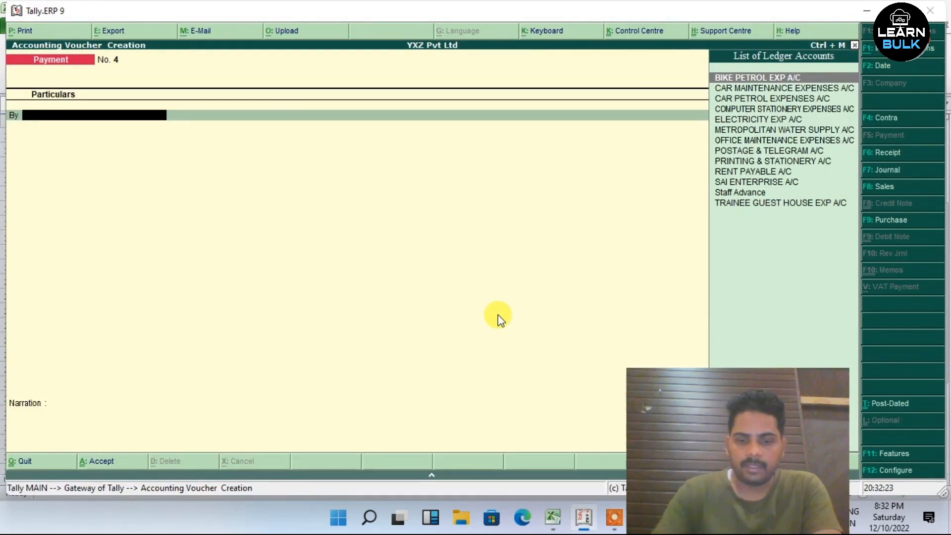
type("Pos")
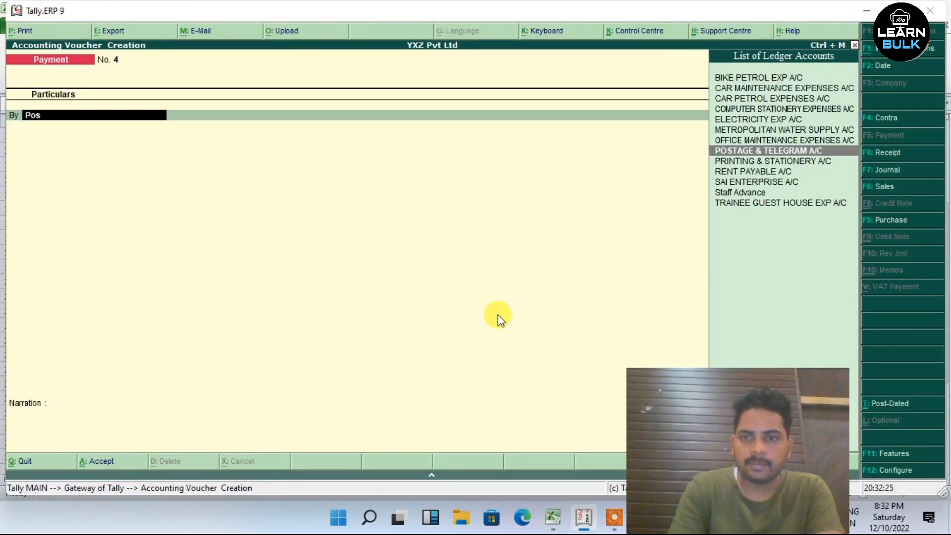
key("Return")
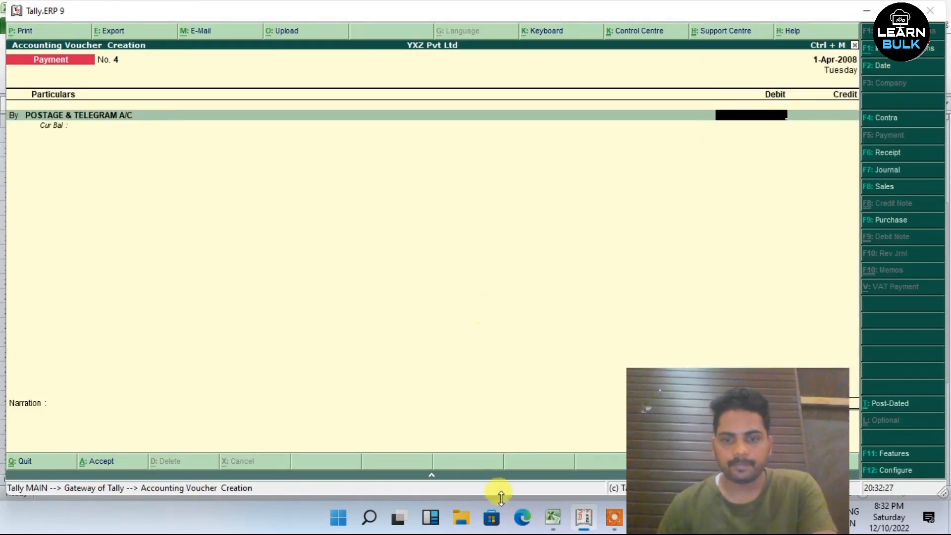
- Look up the courier expense amount in row 17 of the Excel statement and enter 2000 as the POSTAGE & TELEGRAM A/C debit in Tally
left_click(556, 520)
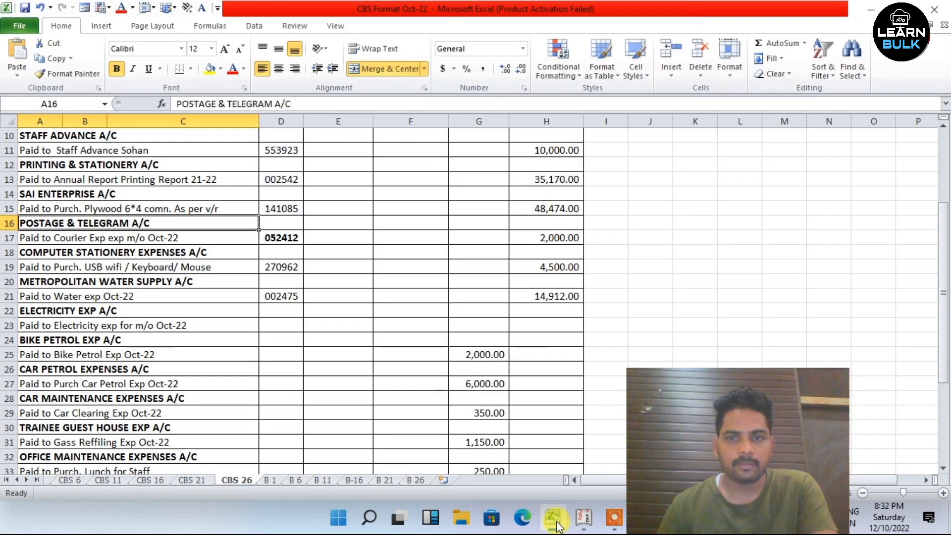
left_click(311, 239)
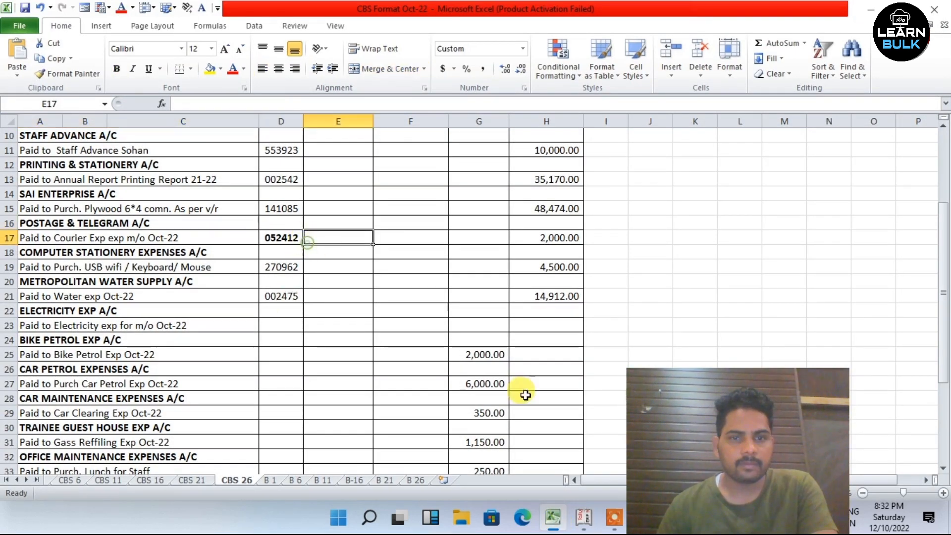
left_click(554, 518)
type("2")
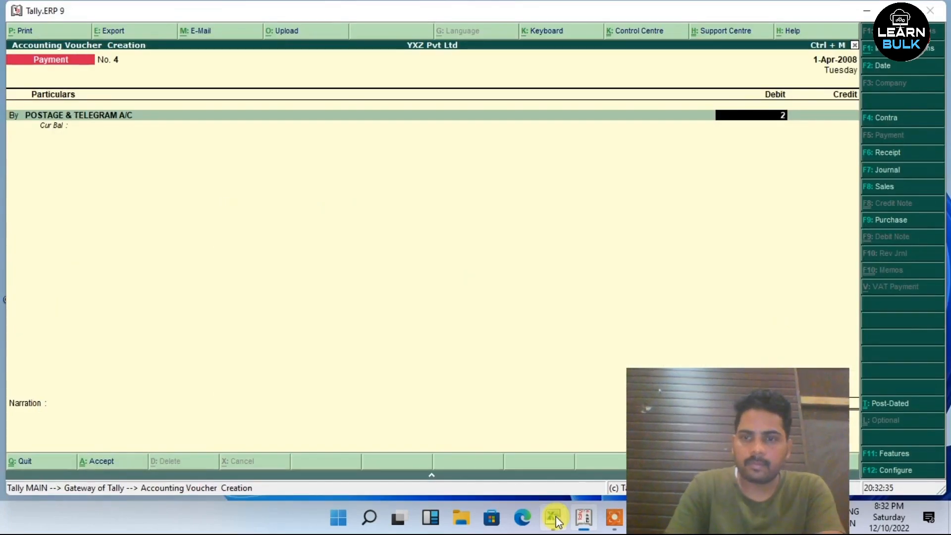
type("0000")
key("Return")
- Credit Kotak Bank with 2000 for the postage payment and enter the narration "courier exp oct-22"
key("Return")
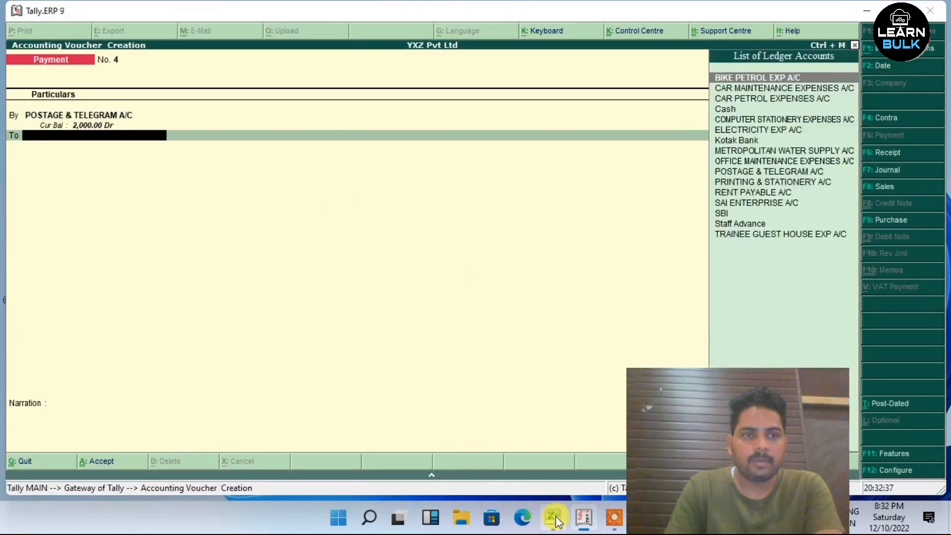
key("Down")
key("Down")
key("Down")
key("Down")
key("Down")
key("Down")
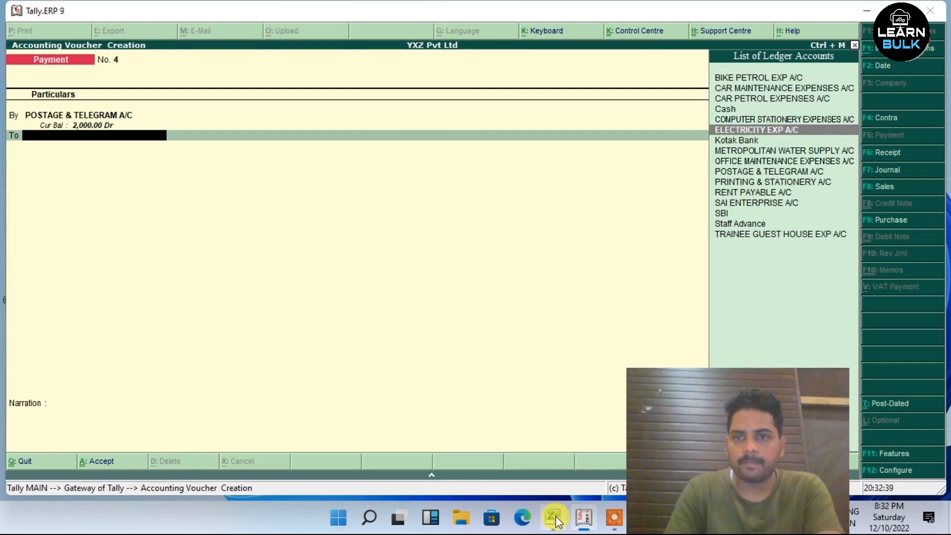
key("Return")
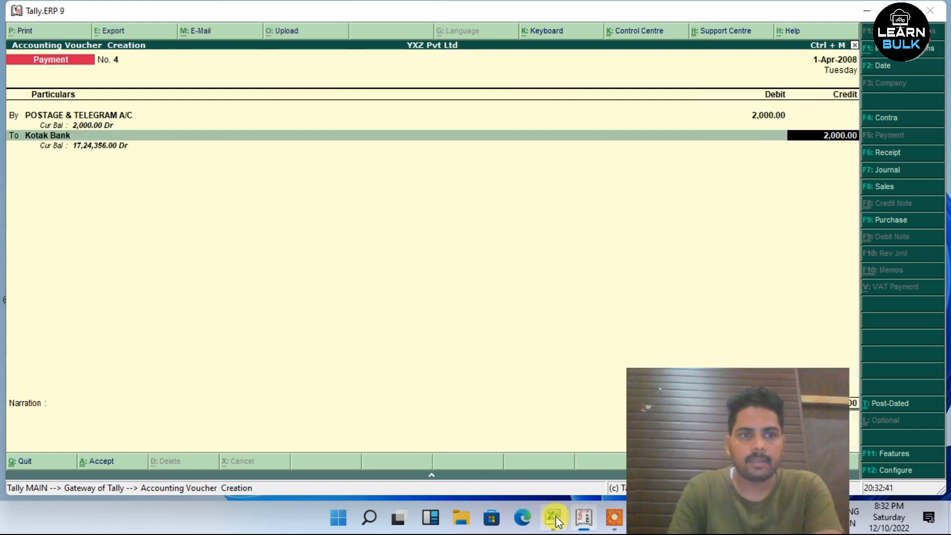
key("Return")
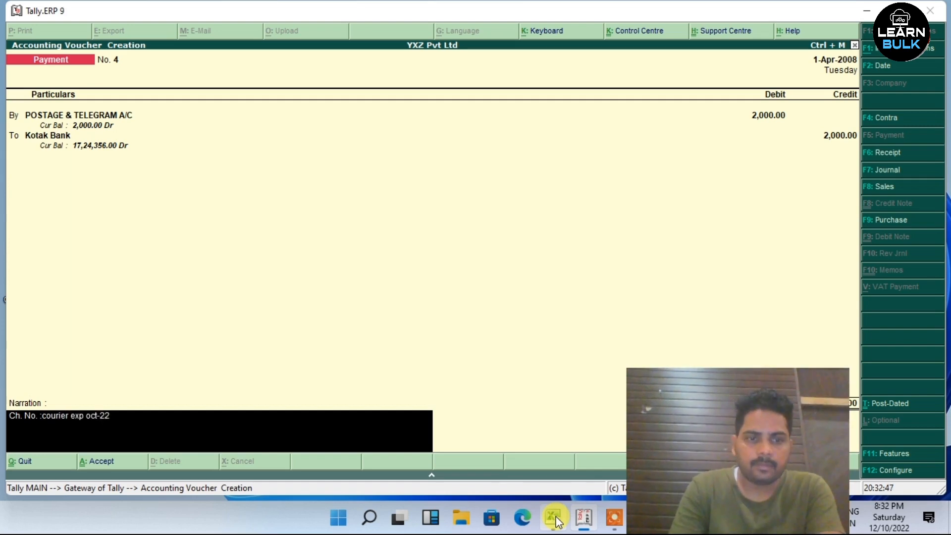
- Save the postage and telegram payment voucher and check the computer stationery entry on the CBS 26 sheet in Excel
key("Return")
key("Return")
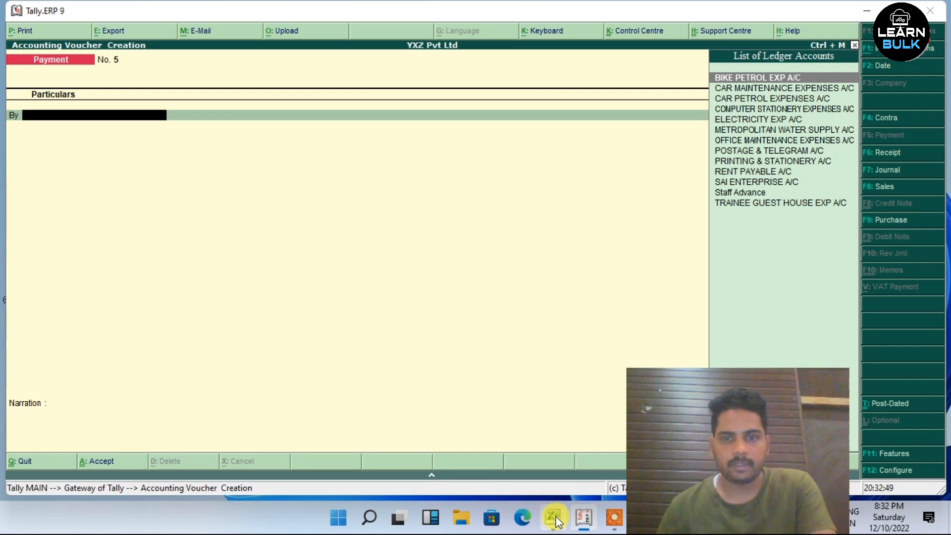
left_click(553, 518)
left_click(315, 266)
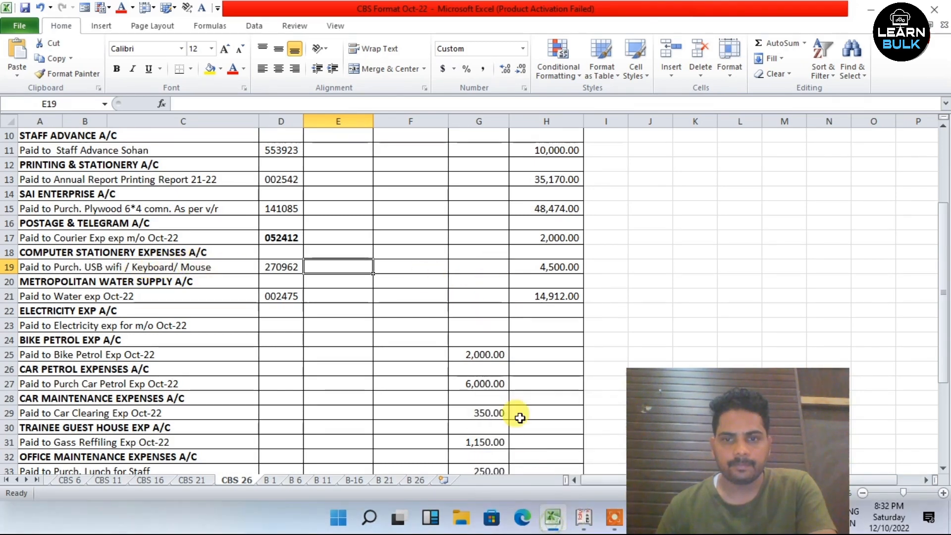
- Switch to Tally and debit COMPUTER STATIONERY EXPENSES A/C with 4,500 in the payment voucher
left_click(584, 518)
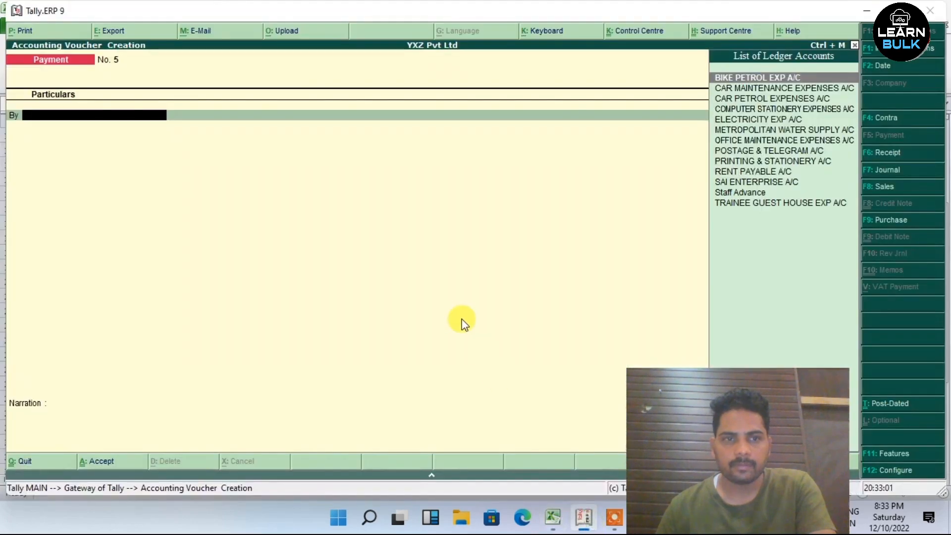
type("Com")
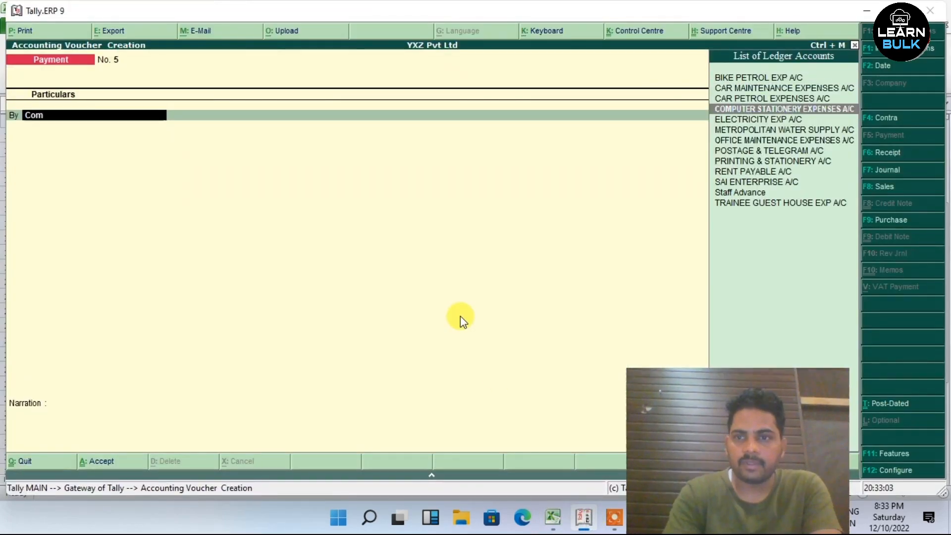
key("Return")
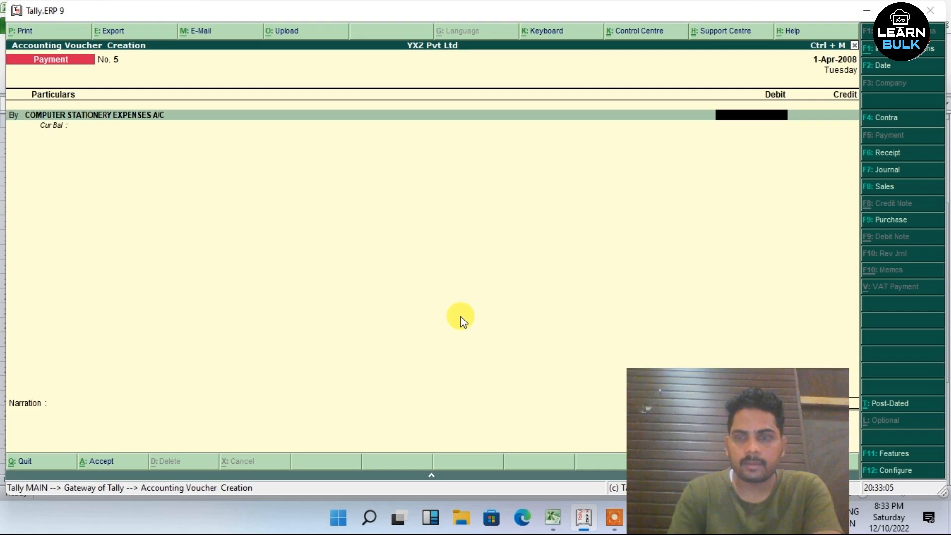
left_click(552, 518)
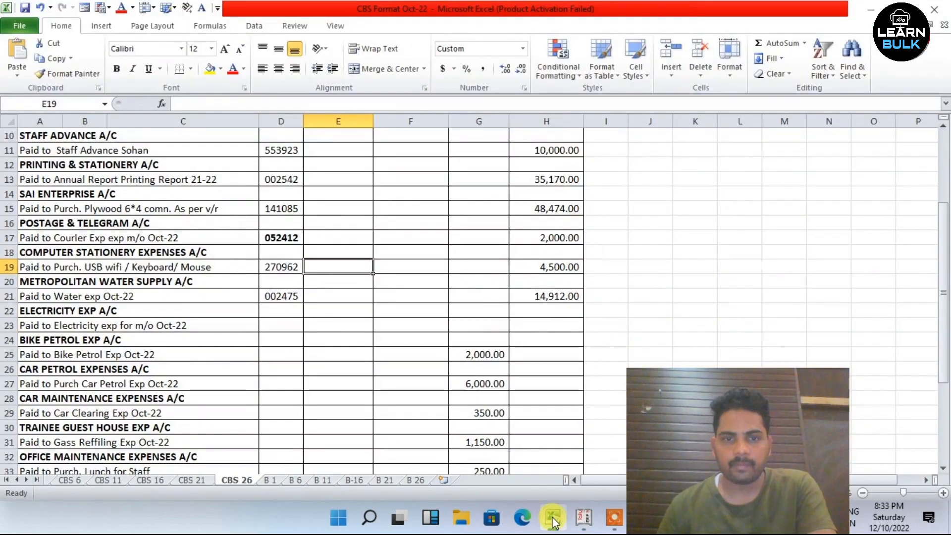
left_click(553, 518)
type("4500")
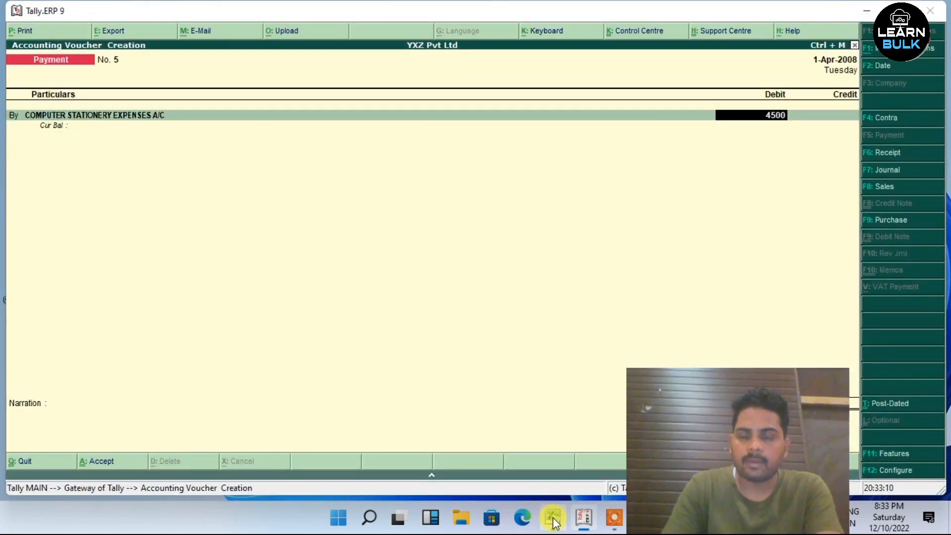
key("Return")
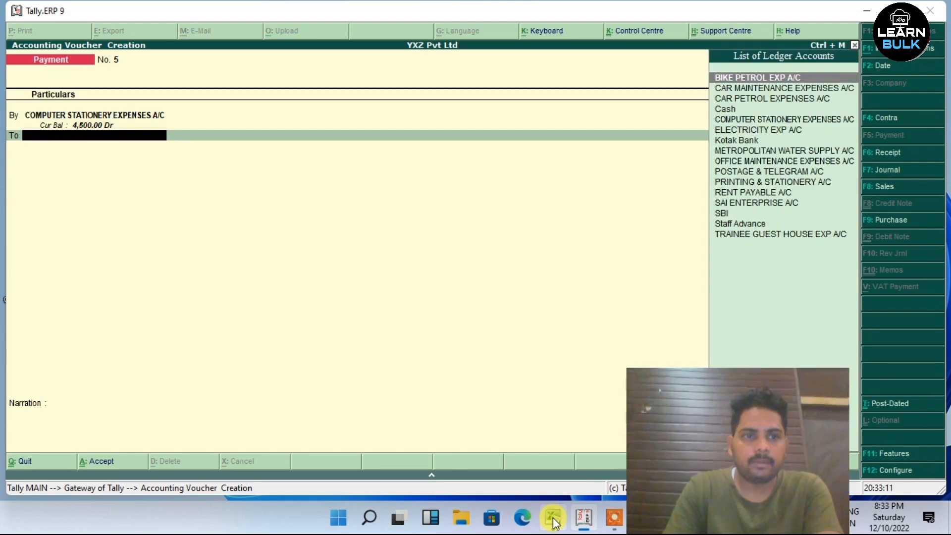
- Credit Kotak Bank with 4,500 in the computer stationery payment voucher
key("Down")
key("Down")
key("Down")
key("Down")
key("Down")
key("Down")
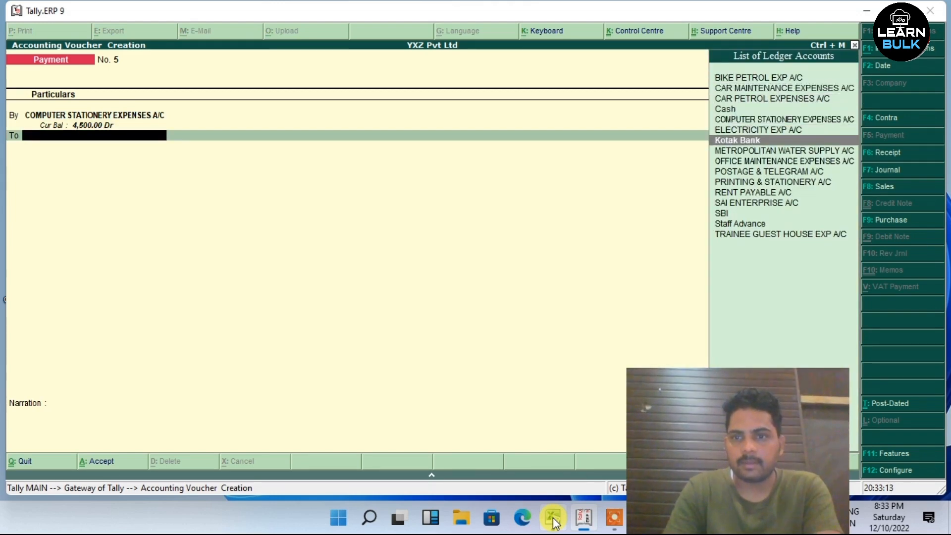
key("Return")
key("Return")
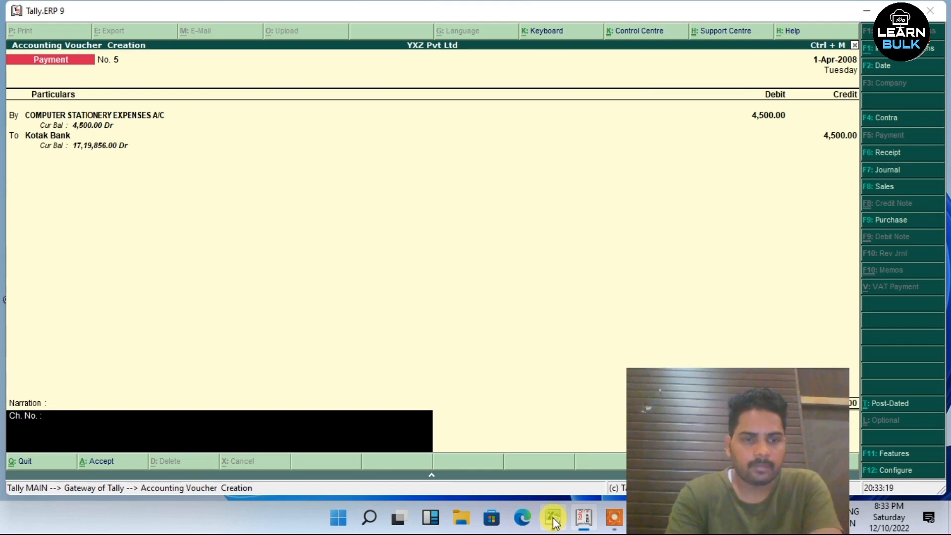
- Enter the narration "purch usb keyboard mouse" and save the computer stationery payment voucher
type("purch usb key")
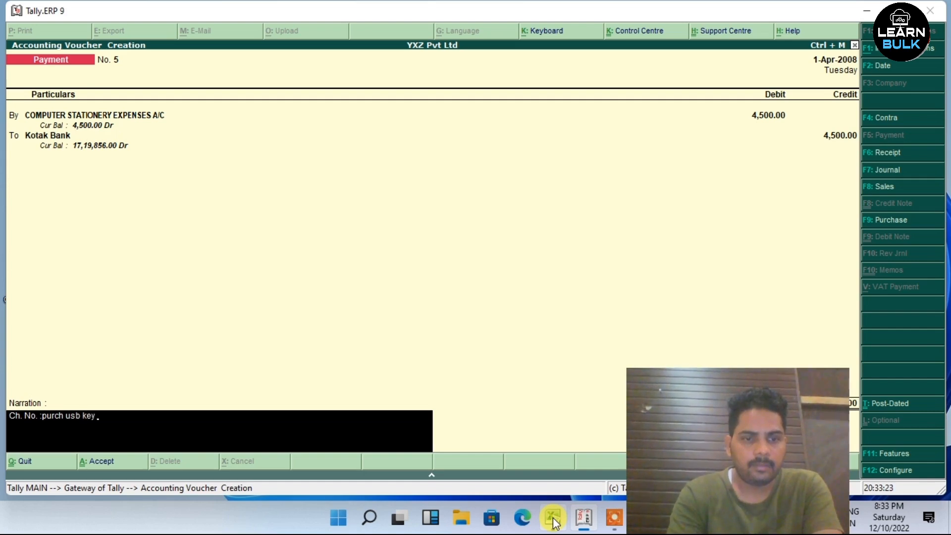
type("boa")
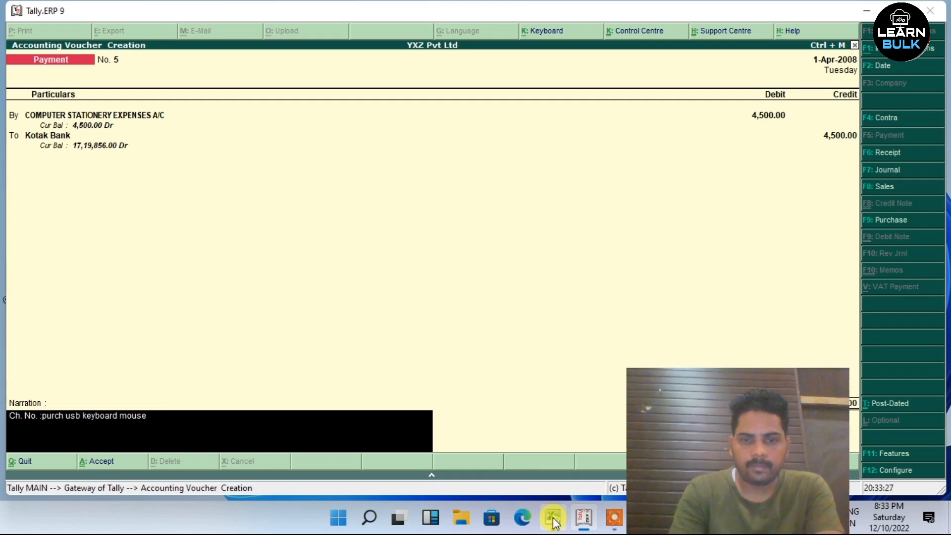
type("rd mouse")
key("Return")
key("Return")
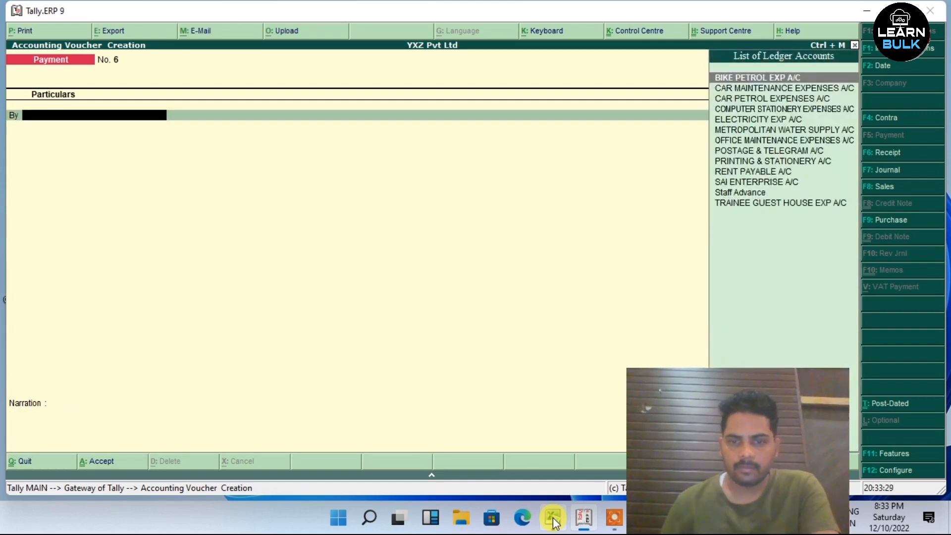
- Check the water supply entry in Excel and choose METROPOLITAN WATER SUPPLY A/C as the debit ledger of the Tally payment voucher
left_click(553, 518)
left_click_drag(345, 305, 344, 301)
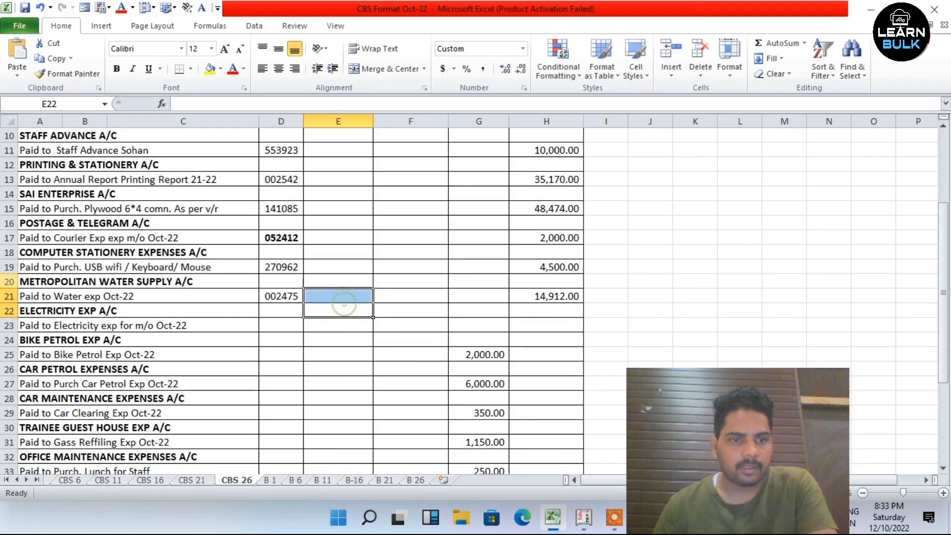
scroll(83, 302, "down", 2)
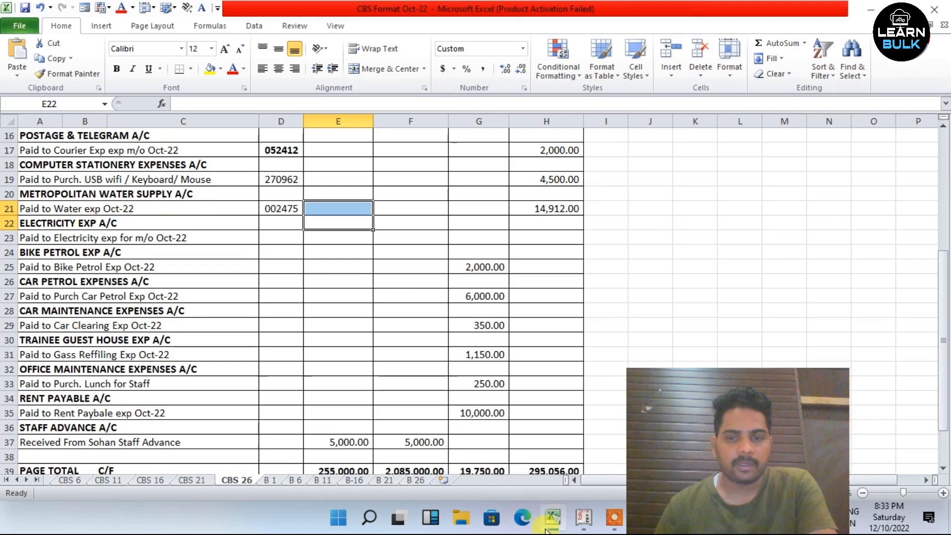
left_click(584, 518)
type("Me")
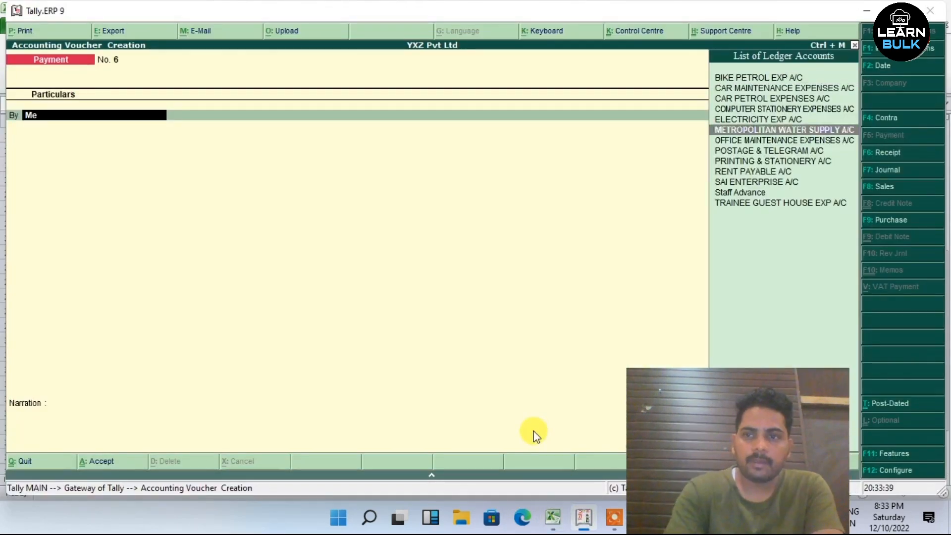
key("Return")
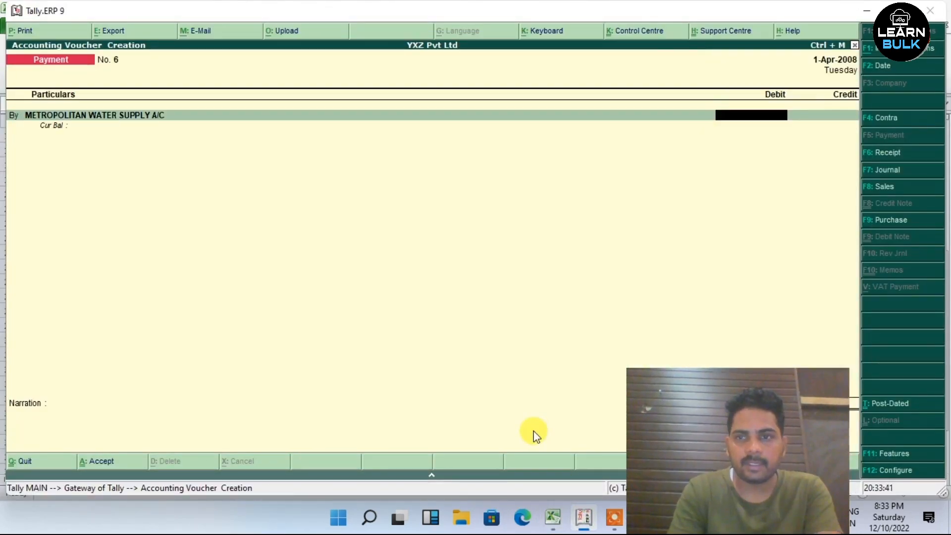
- Recheck the water expense in Excel and set the debit amount in Tally to 14,912
left_click(586, 529)
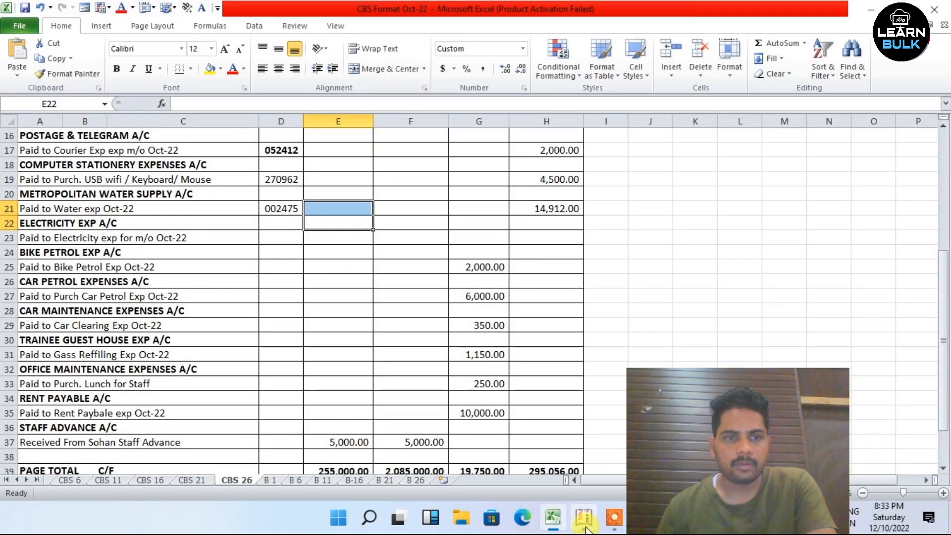
left_click(585, 528)
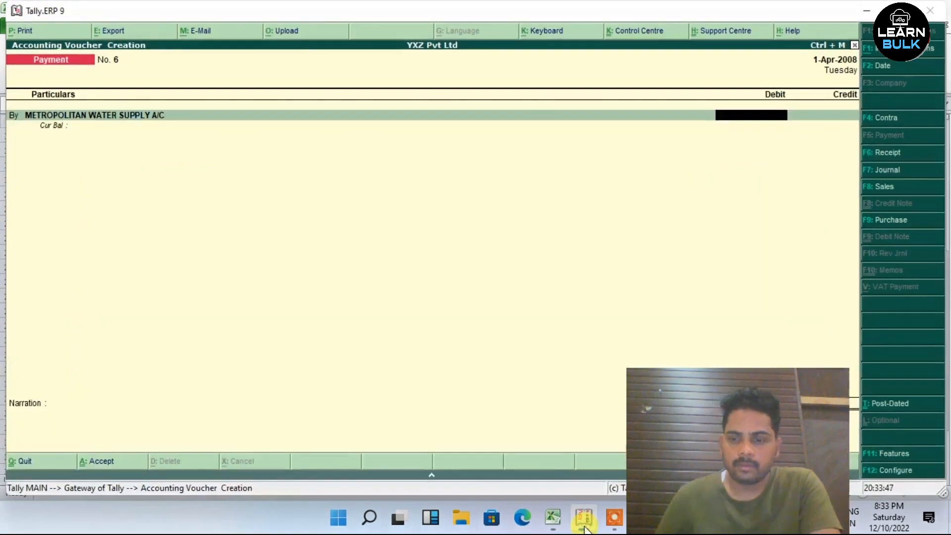
type("14,")
type("912")
key("Return")
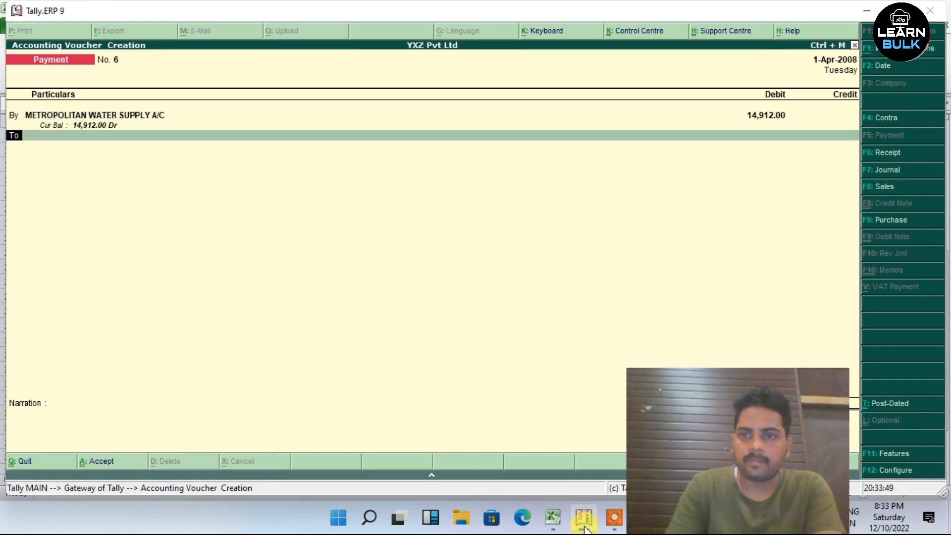
- Credit Kotak Bank with 14,912 in the water supply payment voucher
key("Return")
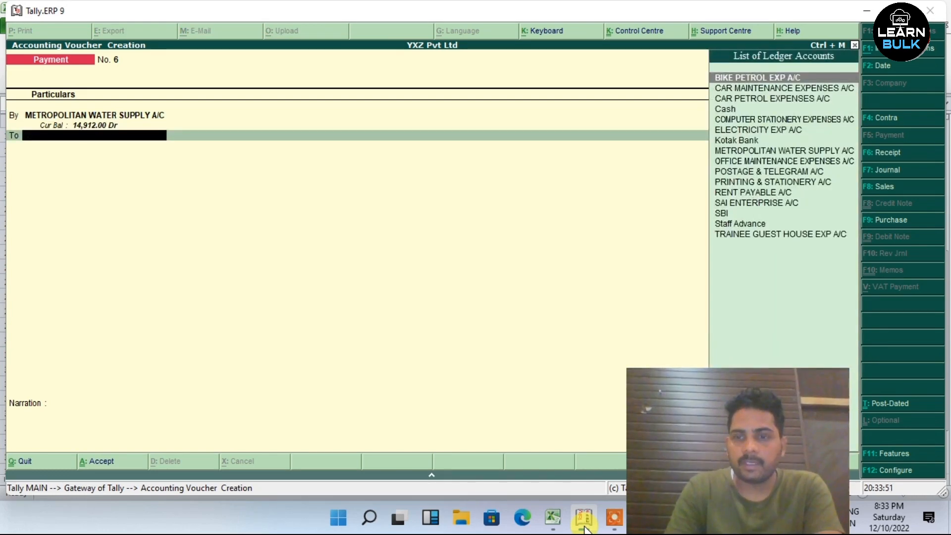
key("Down")
key("Down")
key("Down")
key("Down")
key("Down")
key("Down")
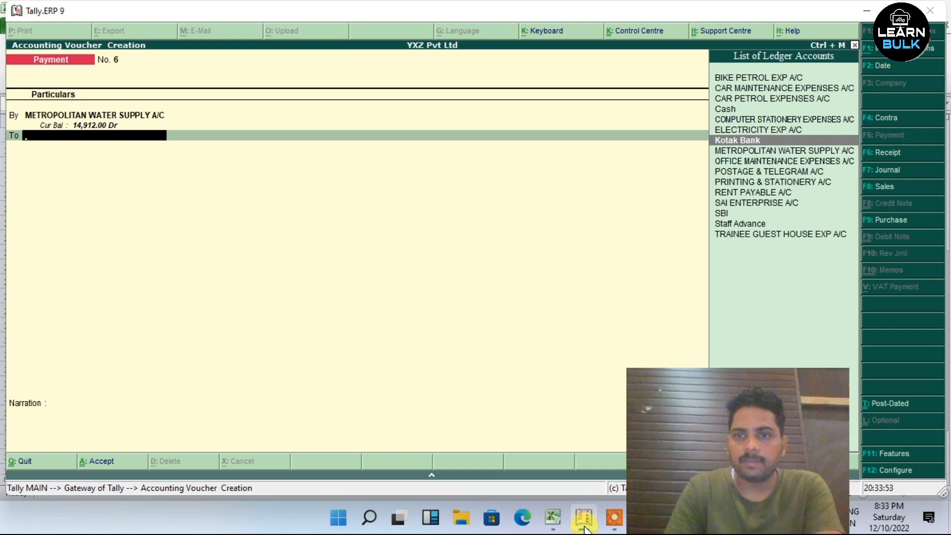
key("Return")
key("Return")
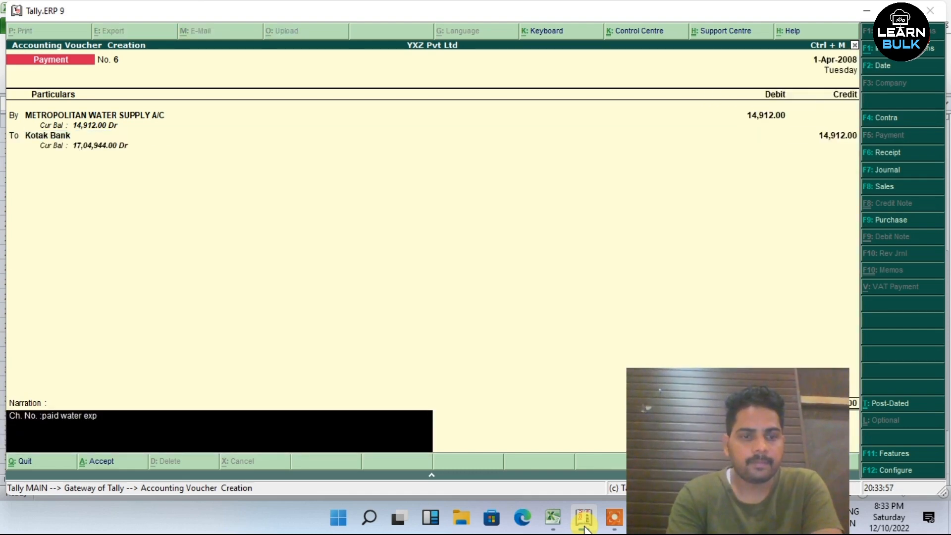
- Enter the narration "paid water exp oct-22" and save the water supply payment voucher
type("paid water exp oct-22")
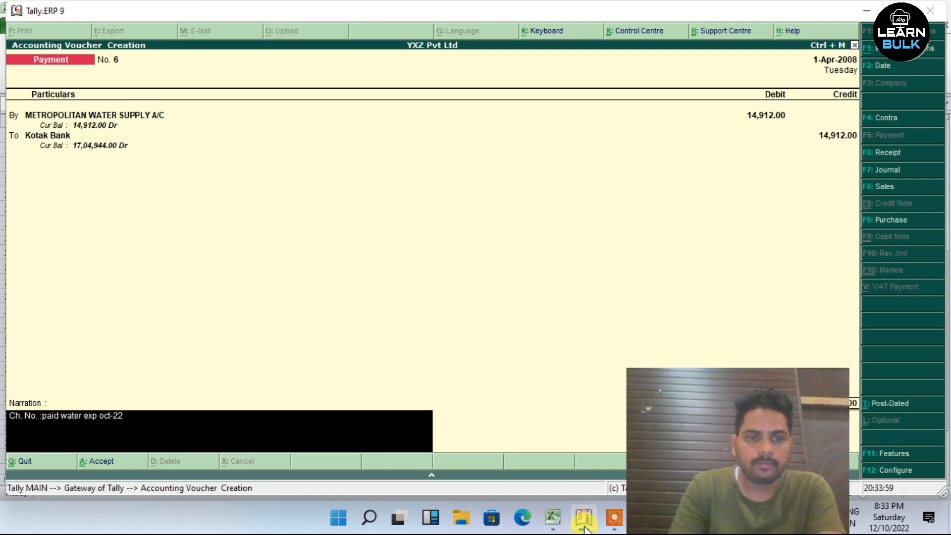
key("Return")
key("Return")
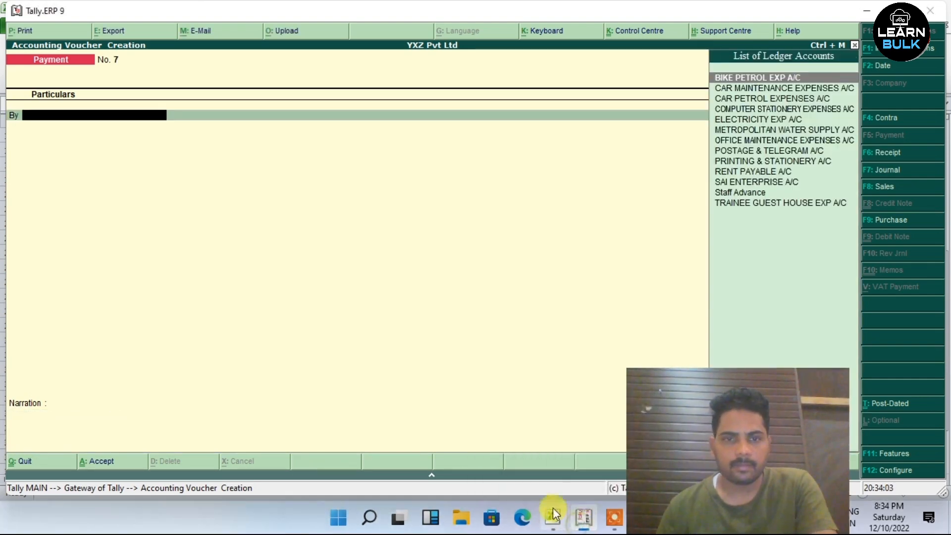
- Switch to Excel and review the bank payment entries in column H of the CBS 26 sheet
mouse_move(590, 529)
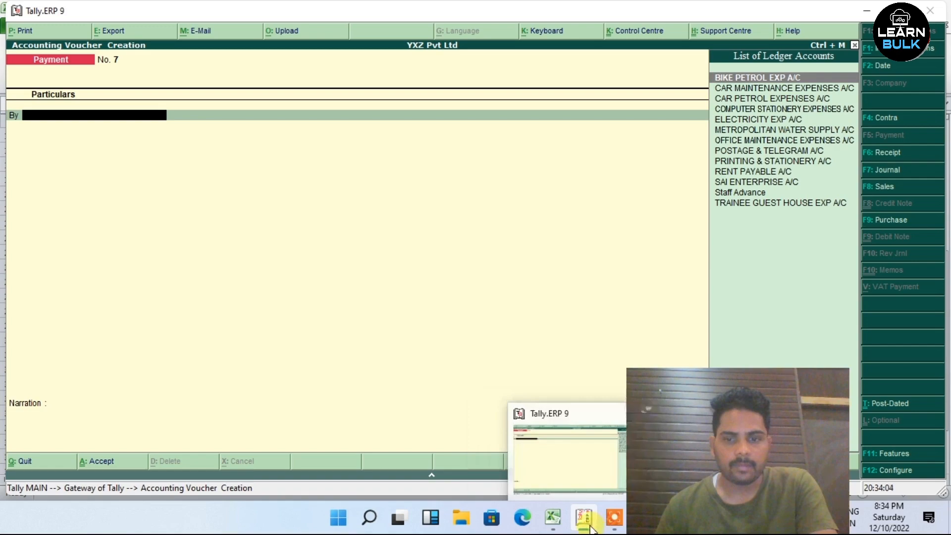
left_click(552, 517)
left_click(346, 266)
scroll(192, 325, "down", 1)
scroll(436, 287, "up", 5)
scroll(527, 255, "up", 1)
scroll(537, 263, "down", 1)
left_click(517, 253)
scroll(525, 278, "down", 1)
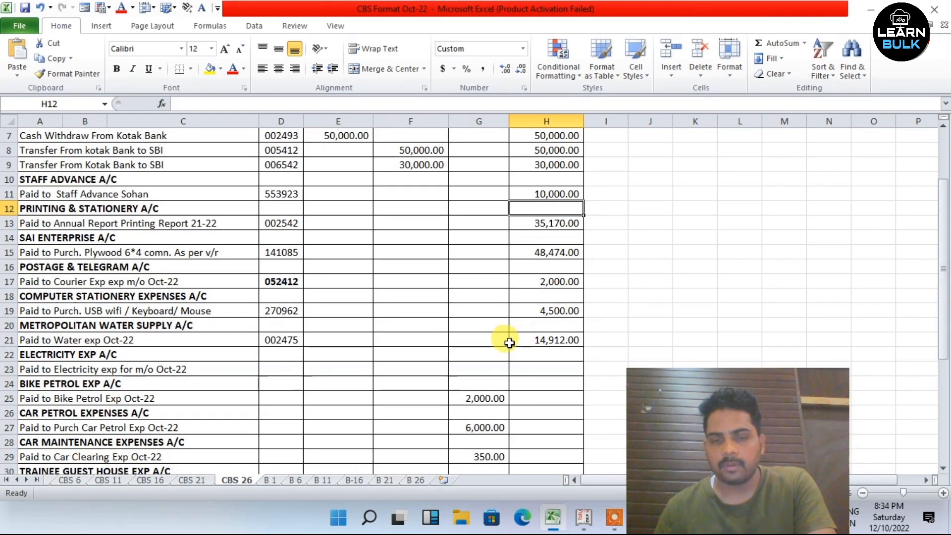
left_click_drag(503, 342, 548, 335)
left_click(532, 402)
scroll(547, 363, "down", 1)
scroll(547, 363, "down", 2)
left_click(548, 355)
scroll(548, 355, "down", 1)
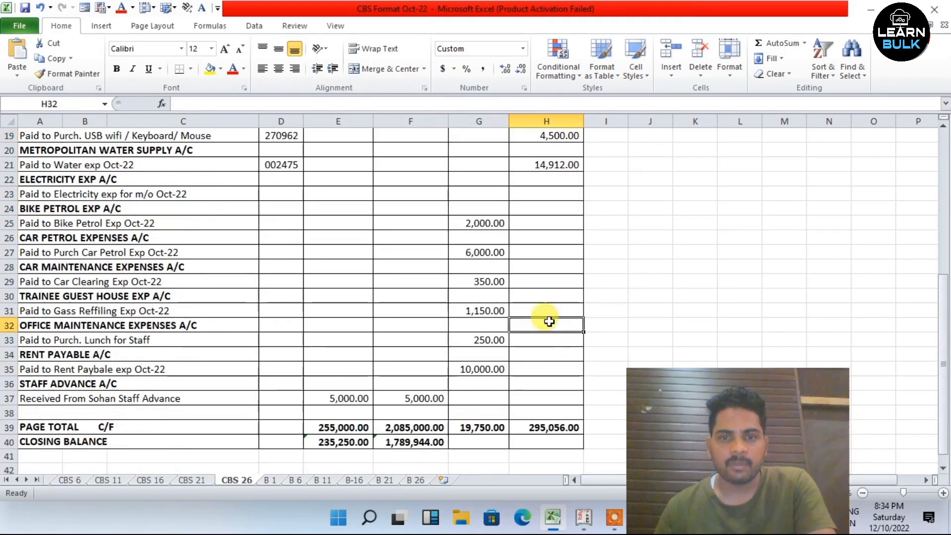
- Examine the cash expense entries in column G from Bike Petrol to Rent Payable and their account headings
left_click(468, 208)
left_click_drag(471, 221, 489, 361)
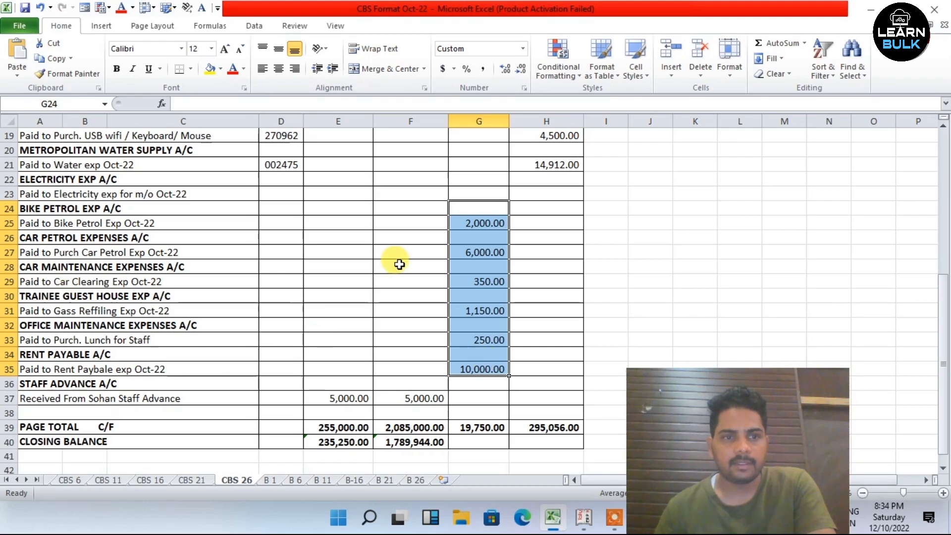
left_click(242, 234)
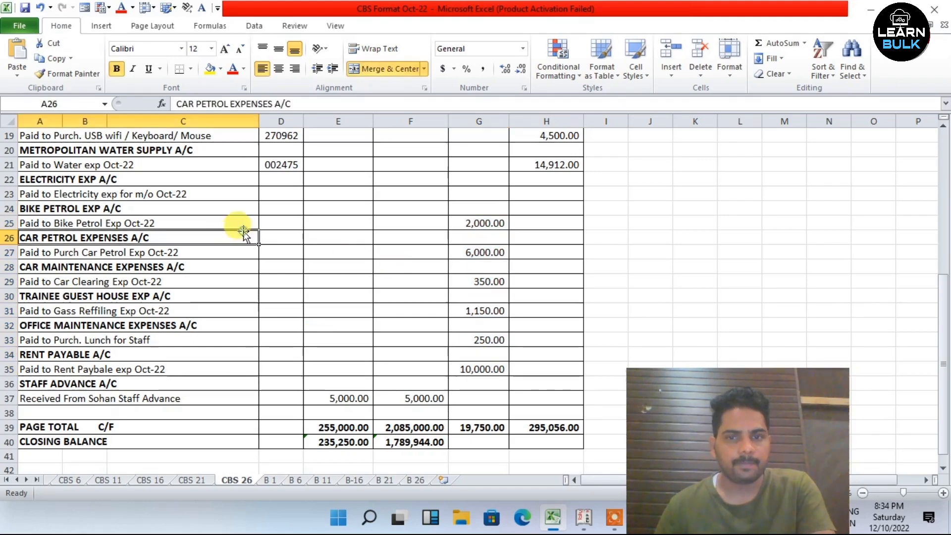
left_click(74, 208)
scroll(342, 271, "up", 2)
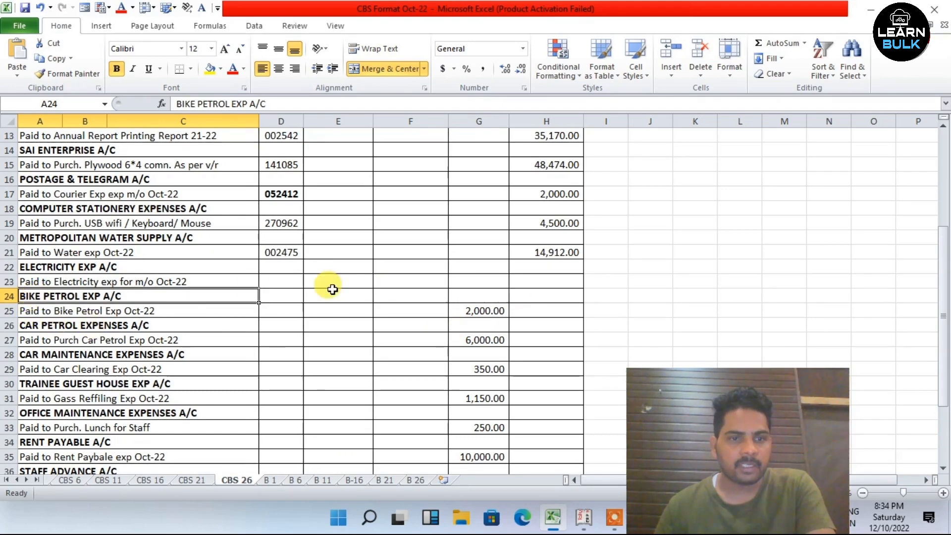
scroll(446, 287, "down", 1)
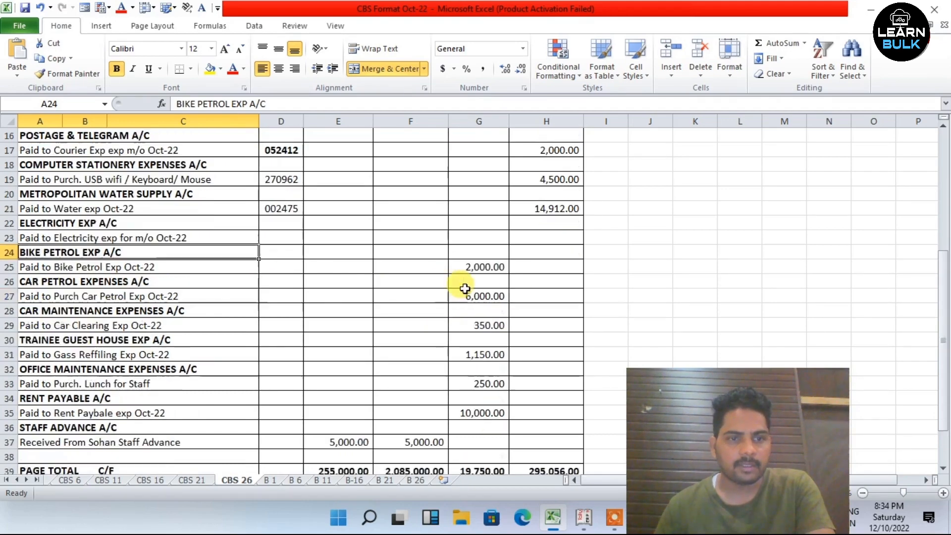
- Switch to Tally.ERP 9, leave the open voucher and reopen Accounting Vouchers from the Gateway for a new payment entry
left_click(584, 518)
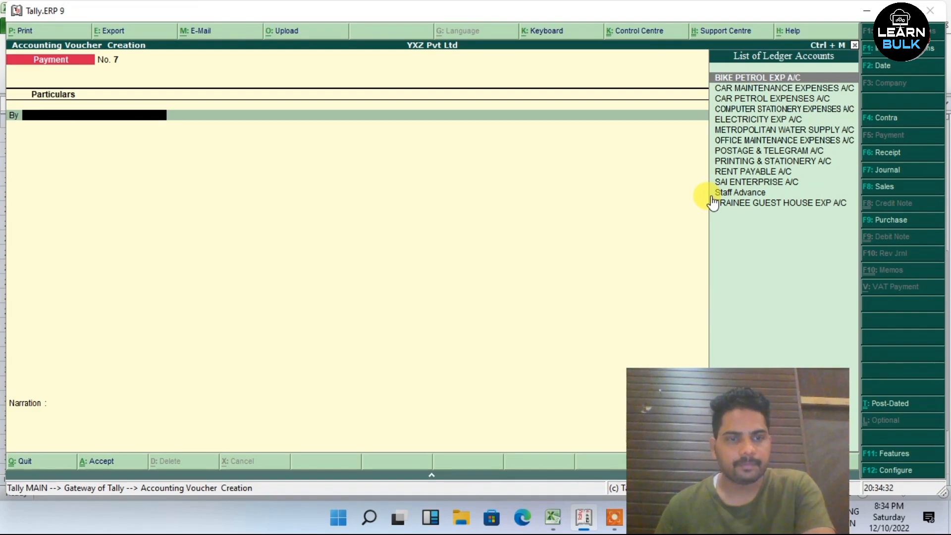
key("Escape")
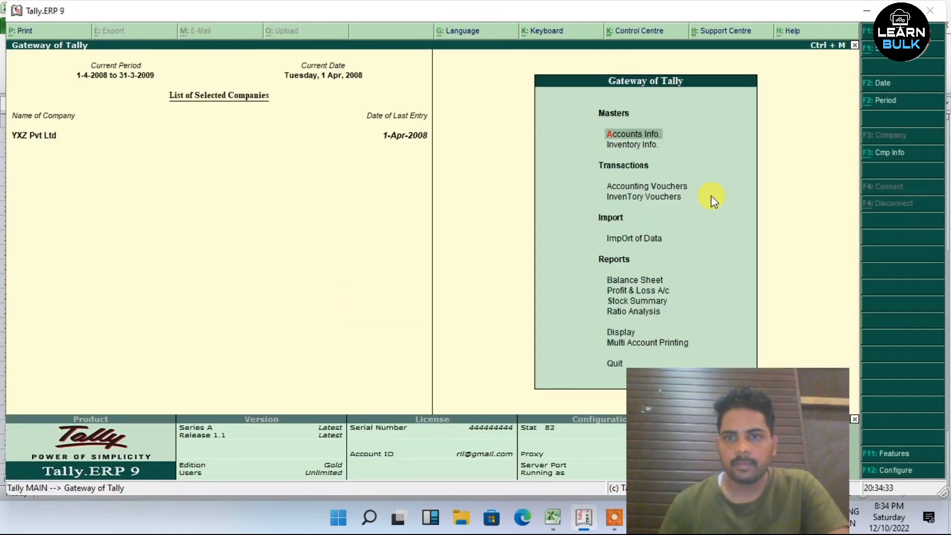
key("Return")
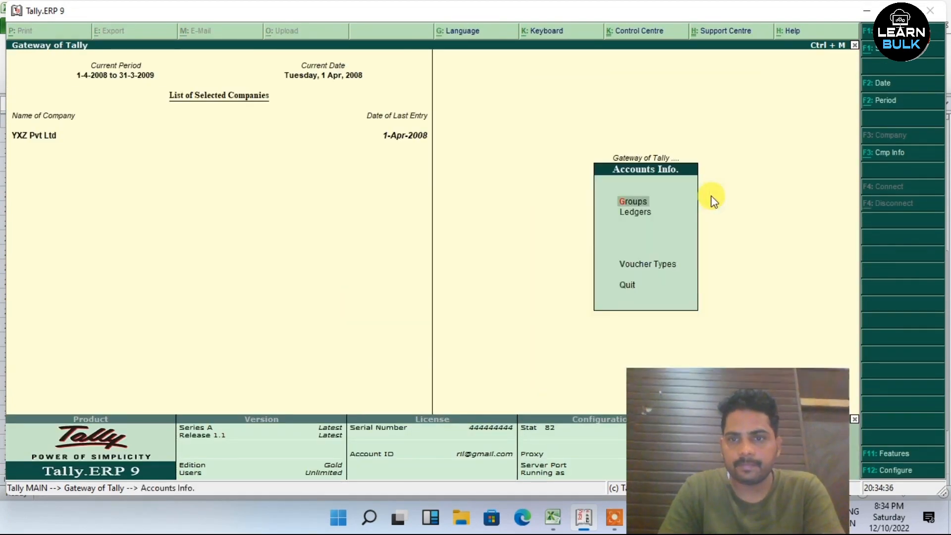
key("Escape")
key("Down")
key("Down")
key("Down")
key("Up")
key("Return")
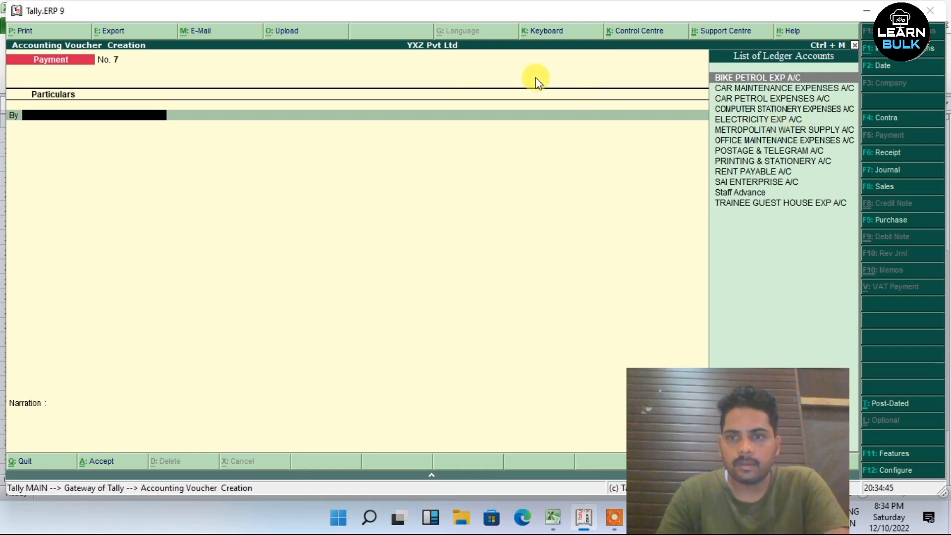
- Debit BIKE PETROL EXP A/C with 2,000 in the payment voucher, checking the amount against the Excel sheet
key("Return")
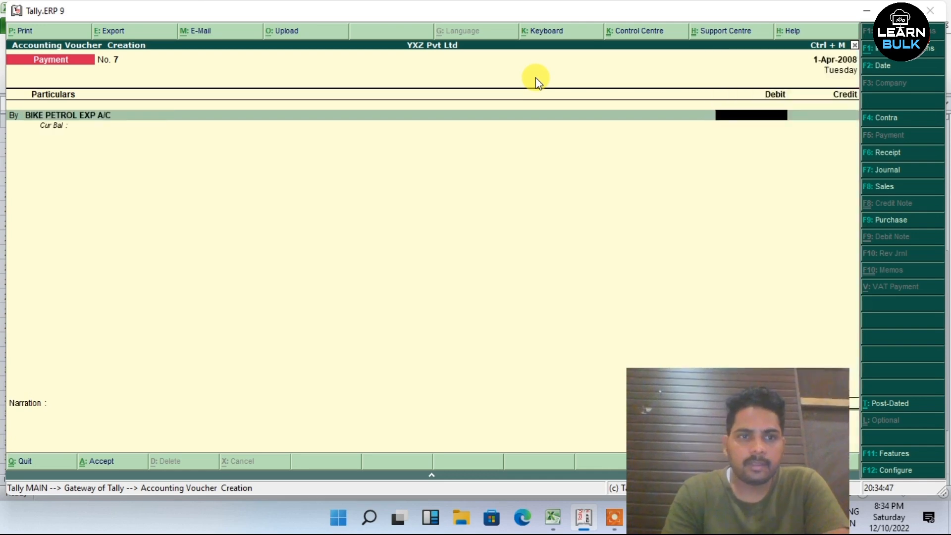
left_click(553, 518)
left_click(559, 528)
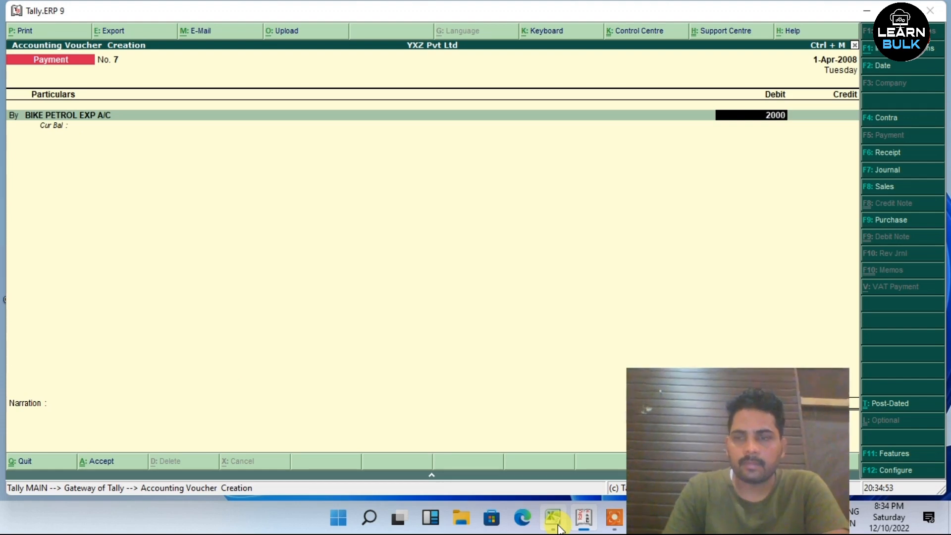
key("Return")
key("Return")
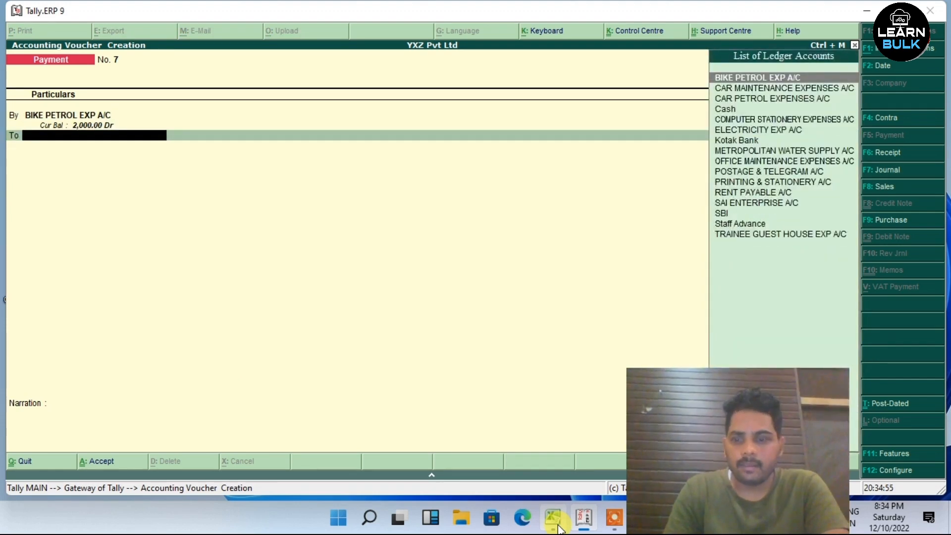
- Credit Cash with 2,000 in the bike petrol payment voucher
key("Down")
key("Down")
key("Down")
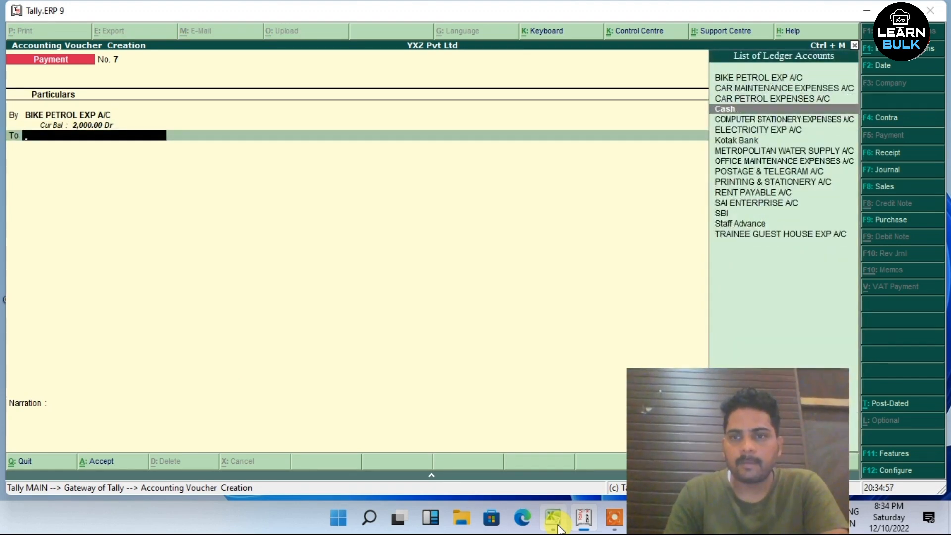
key("Return")
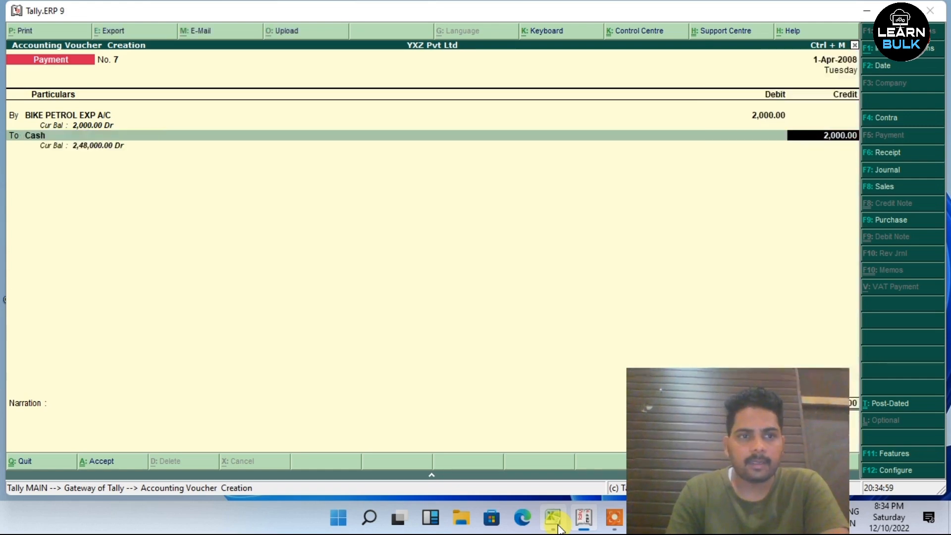
- Enter the narration "bike petrol exp" and save the bike petrol payment voucher
key("Return")
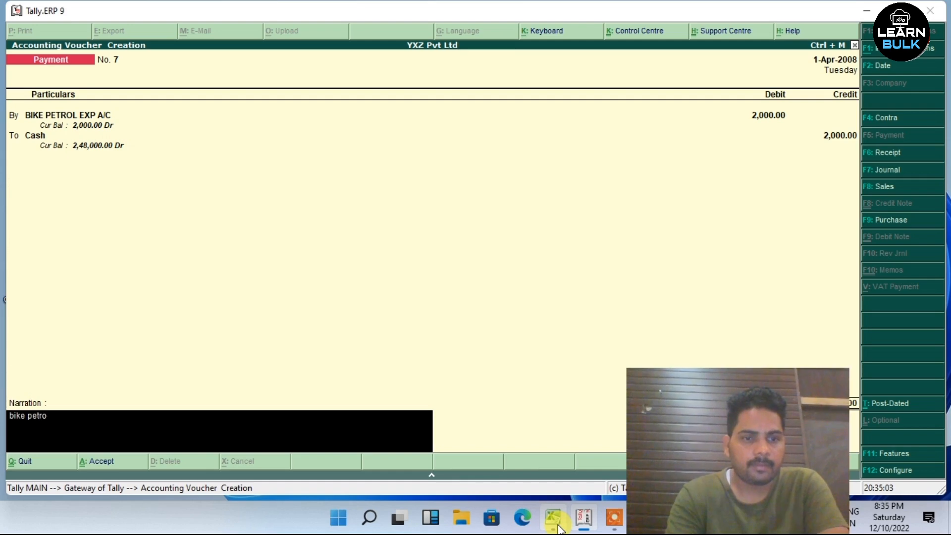
key("Return")
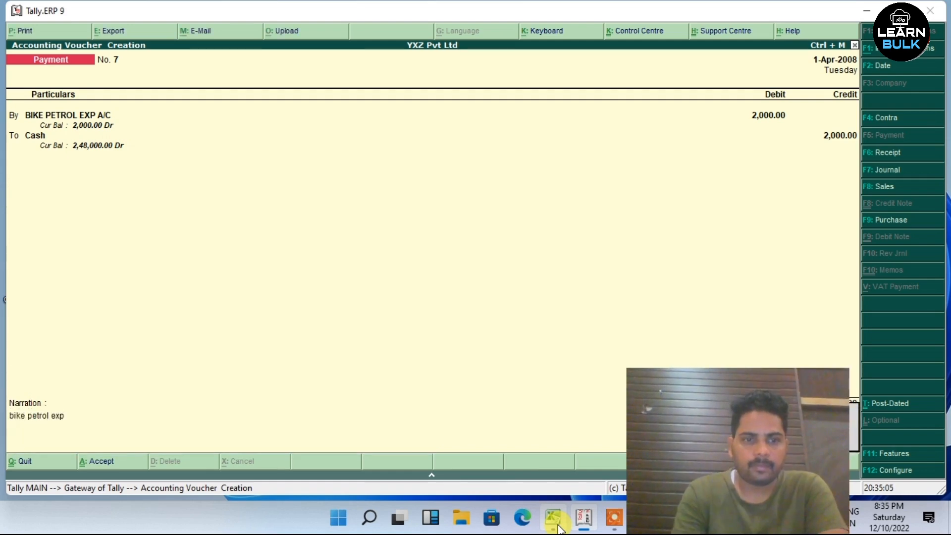
key("Return")
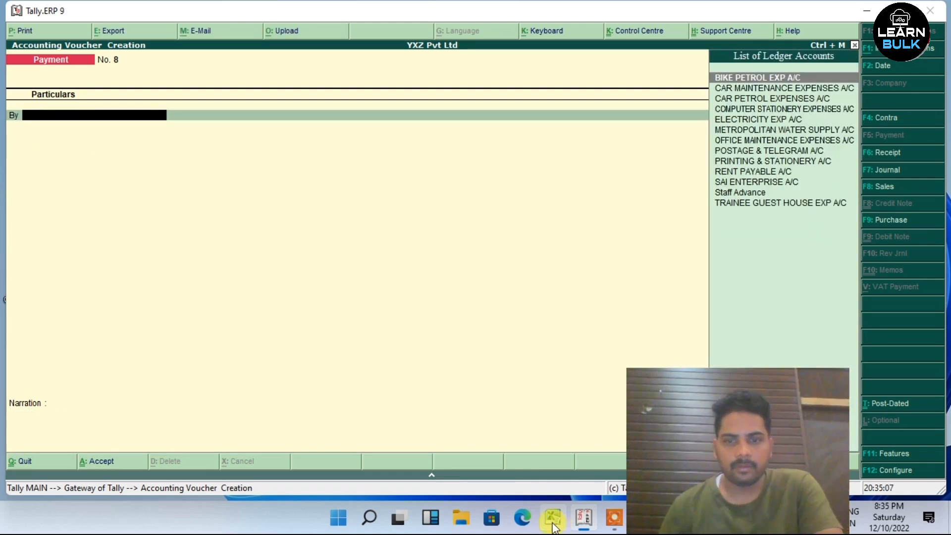
- Look up the car petrol entry in Excel and choose CAR PETROL EXPENSES A/C as the new payment voucher's debit ledger in Tally.ERP 9
left_click(556, 525)
left_click(167, 281)
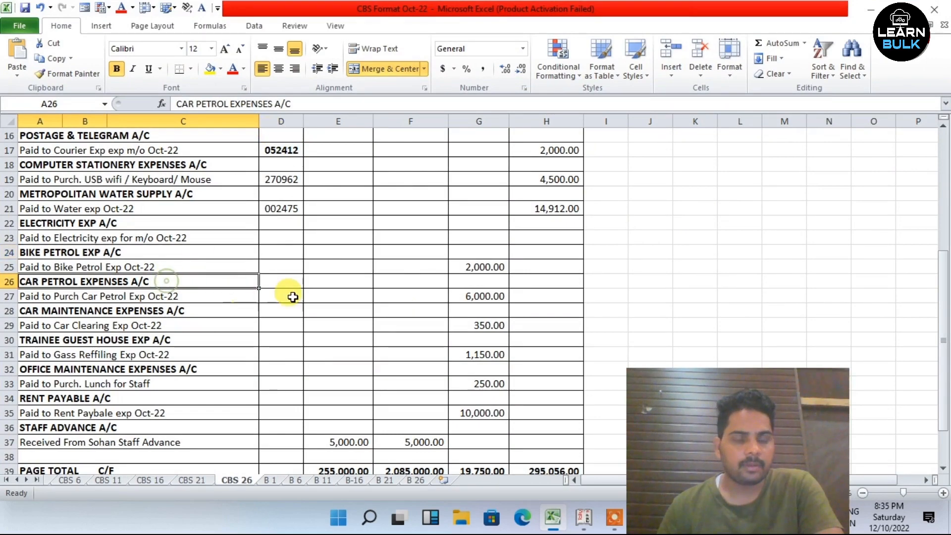
scroll(287, 297, "down", 2)
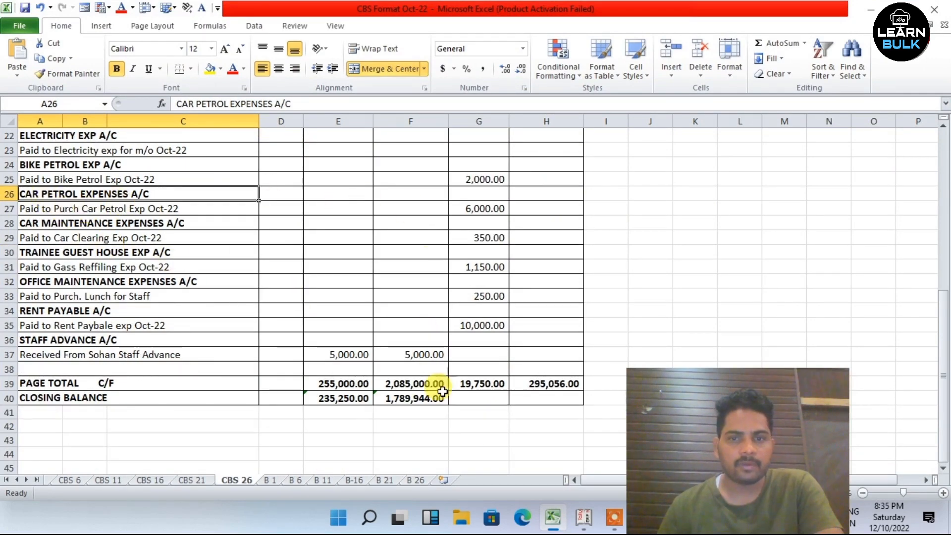
left_click(548, 517)
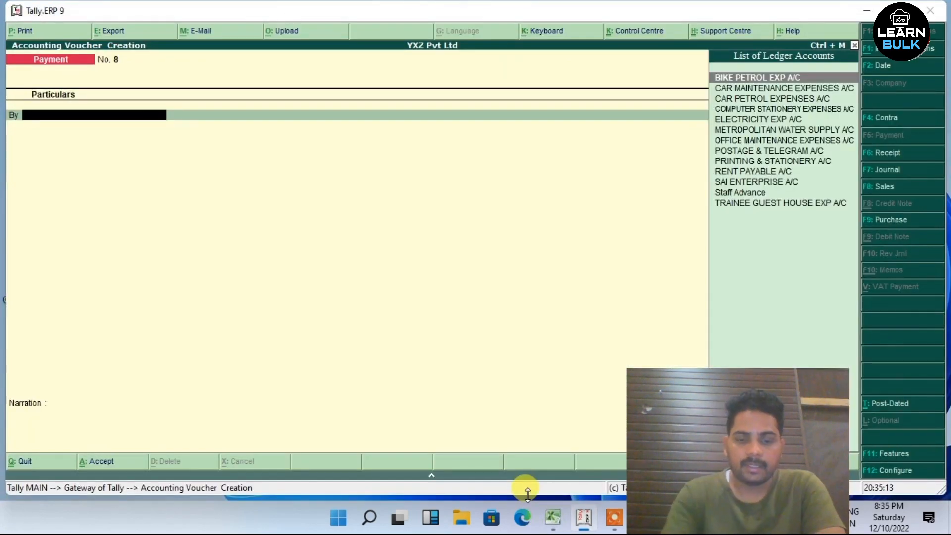
type("Car")
key("Down")
key("Return")
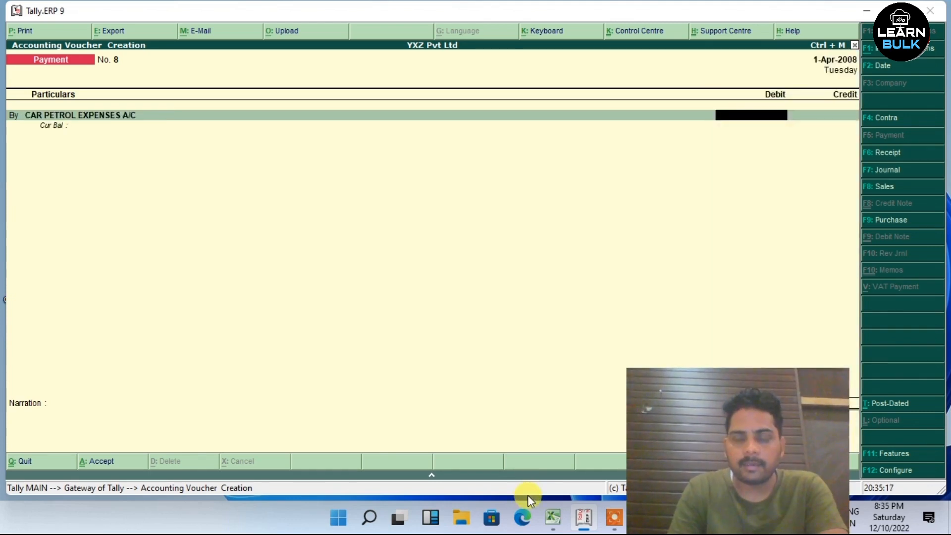
- Check the car petrol amount in the Excel sheet and enter 6,000 as the voucher's debit in Tally.ERP 9
left_click(553, 526)
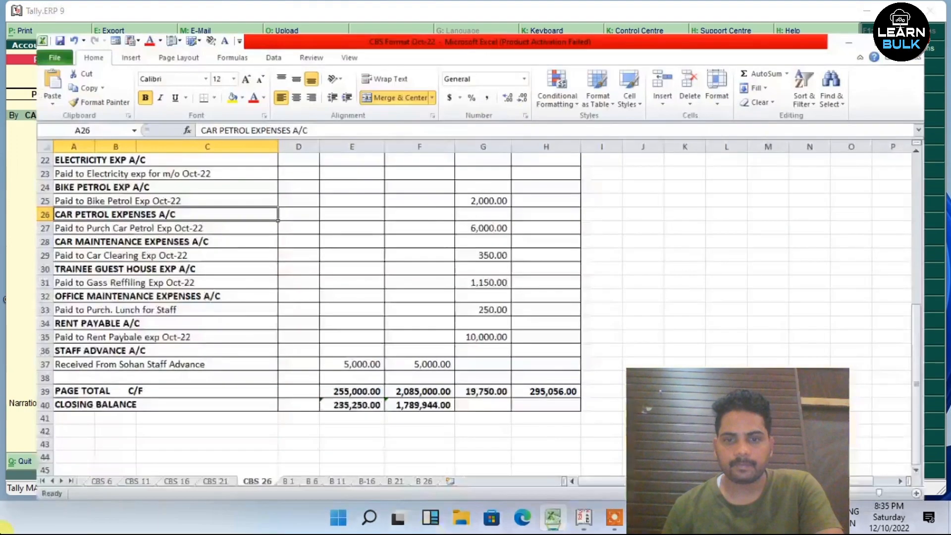
left_click(376, 208)
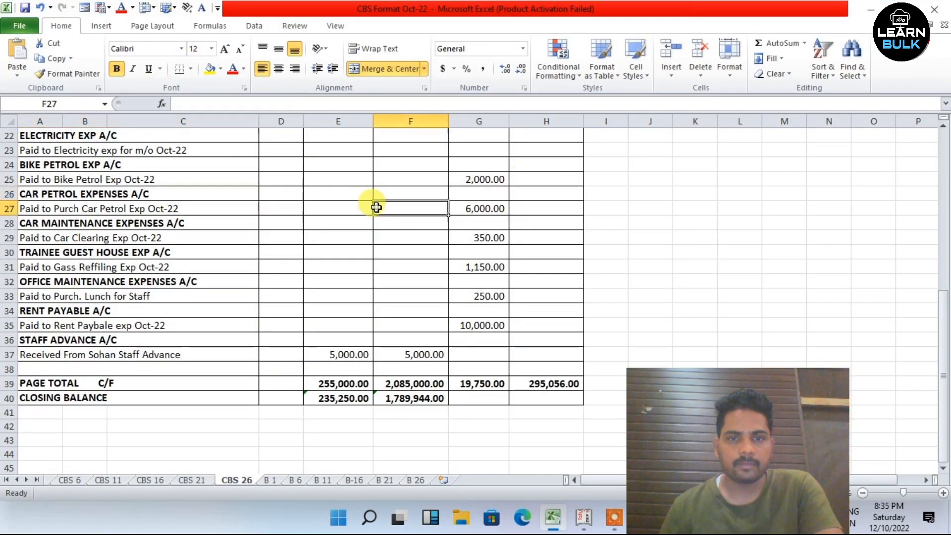
left_click(553, 525)
type("6,000")
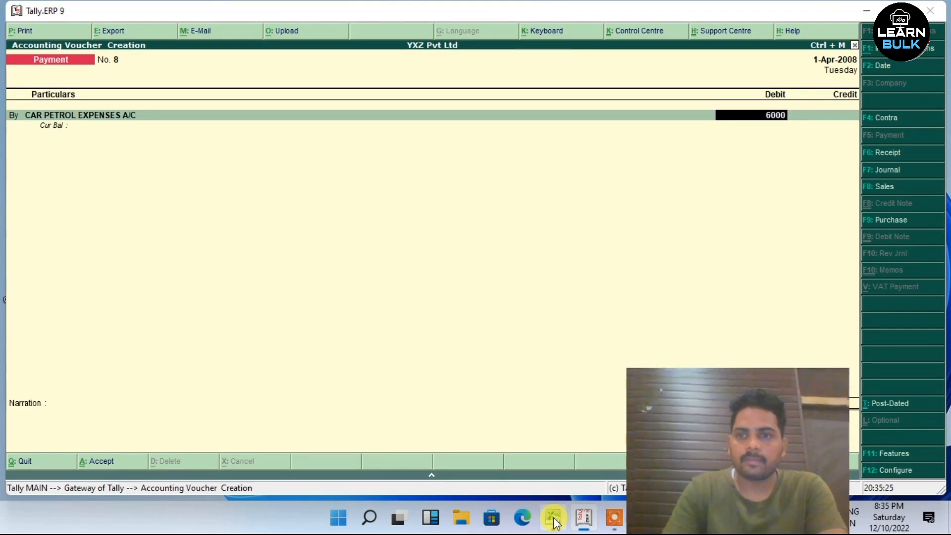
key("Return")
key("Return")
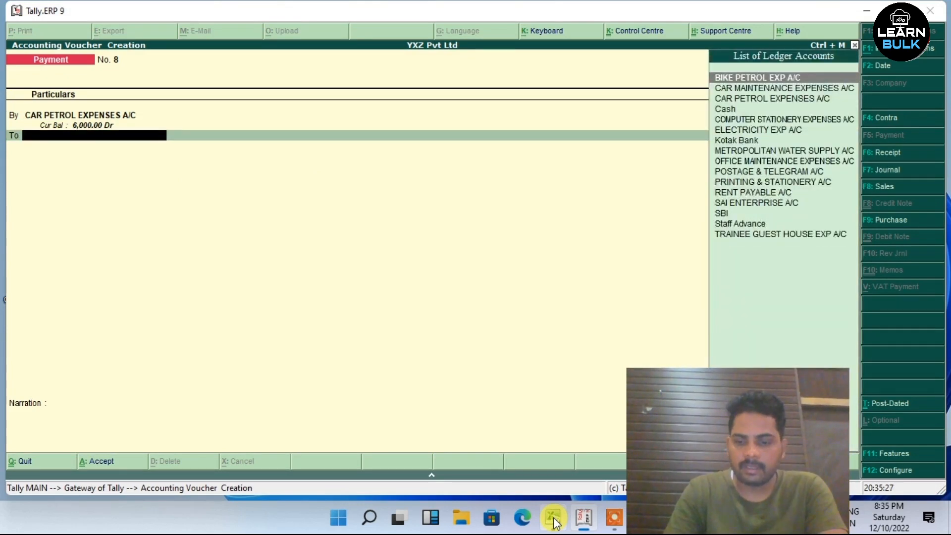
- Credit Cash with 6,000 in the car petrol payment voucher
key("Down")
key("Down")
key("Down")
key("Return")
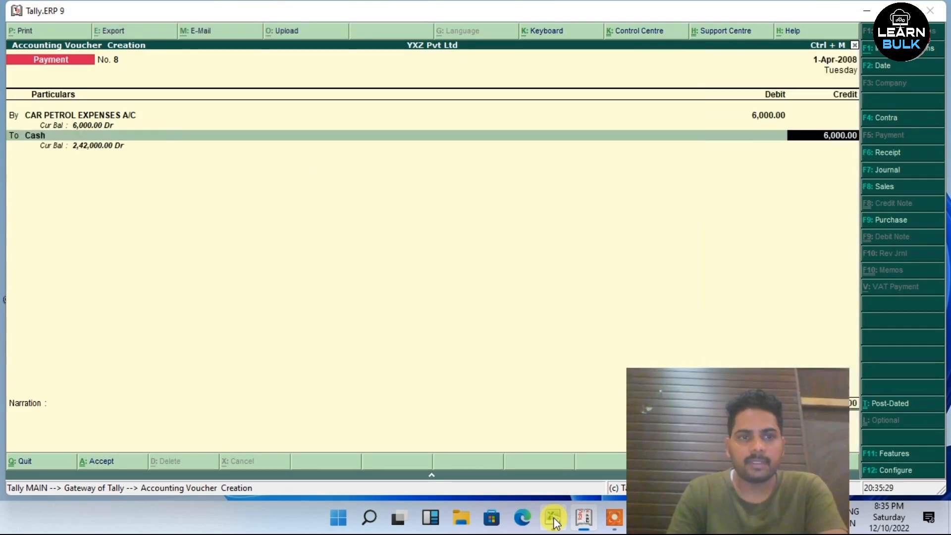
- Enter the narration "car petrol exp" and save the car petrol payment voucher
key("Return")
type("car petrol exp")
key("Return")
key("Return")
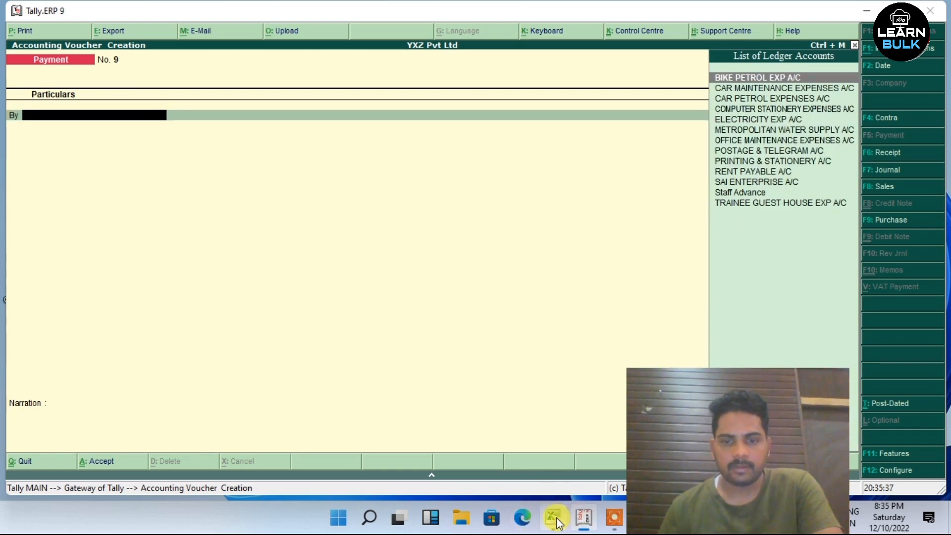
- Check the car maintenance entry in Excel and debit CAR MAINTENANCE EXPENSES A/C with 350 in a new Tally.ERP 9 payment voucher
left_click(558, 522)
left_click(377, 236)
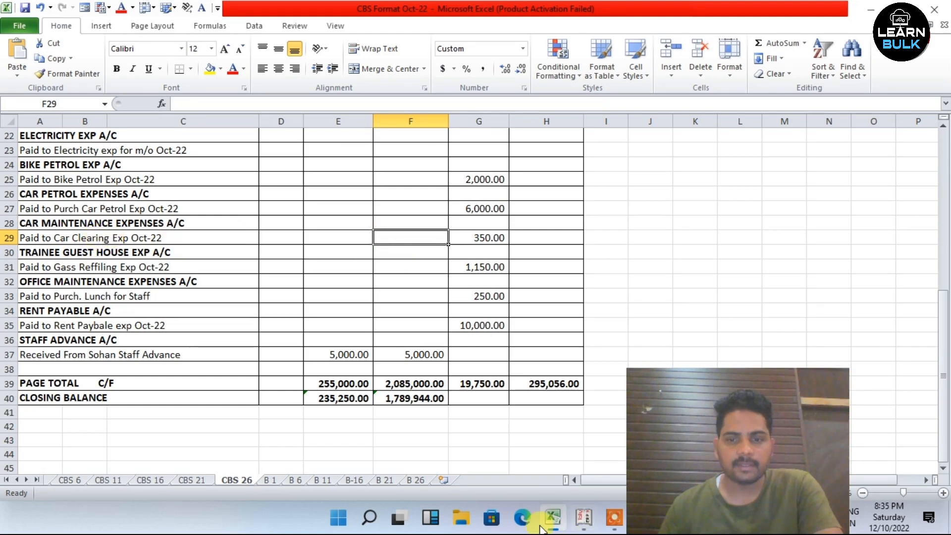
left_click(554, 518)
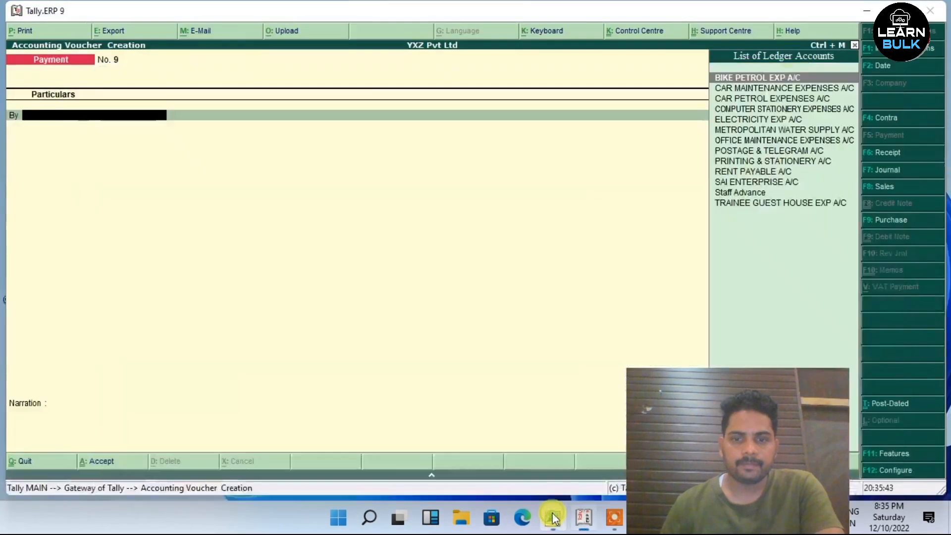
type("Car")
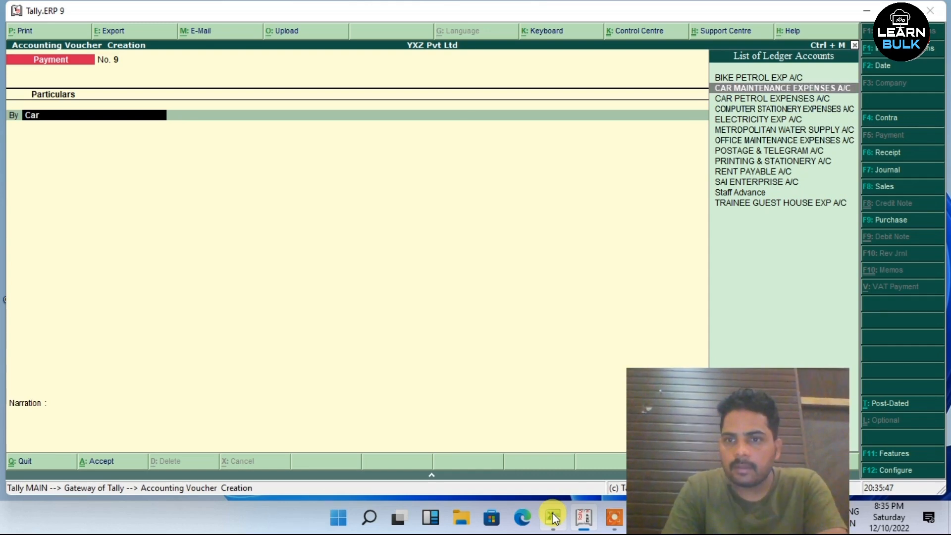
key("Return")
type("350")
key("Return")
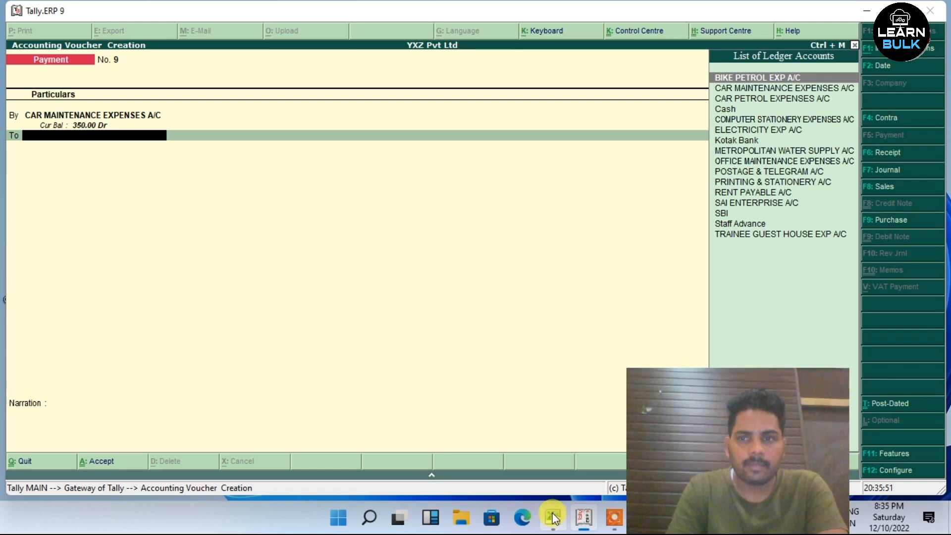
- Credit Cash with 350 in the car maintenance payment voucher
key("Down")
key("Down")
key("Down")
key("Return")
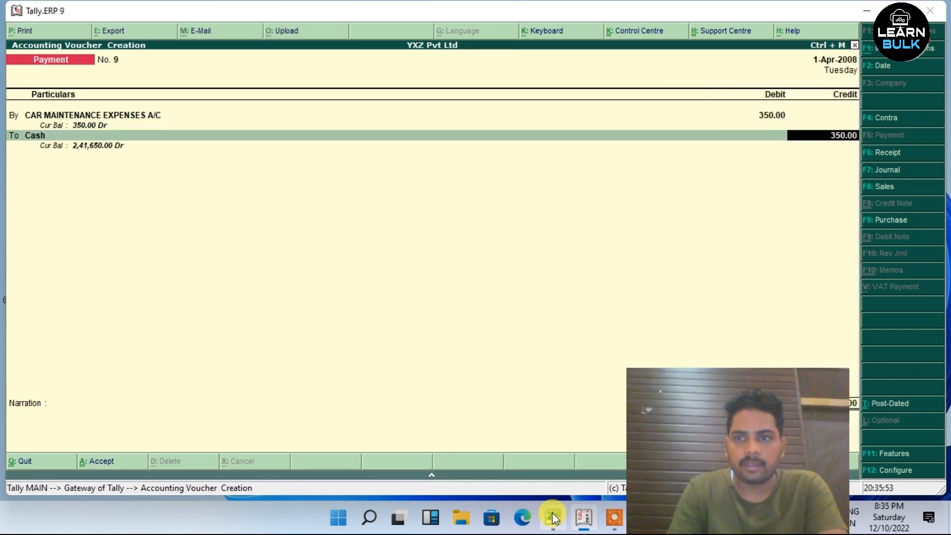
- Enter the narration "car maint. exp" and save the car maintenance payment voucher
key("Return")
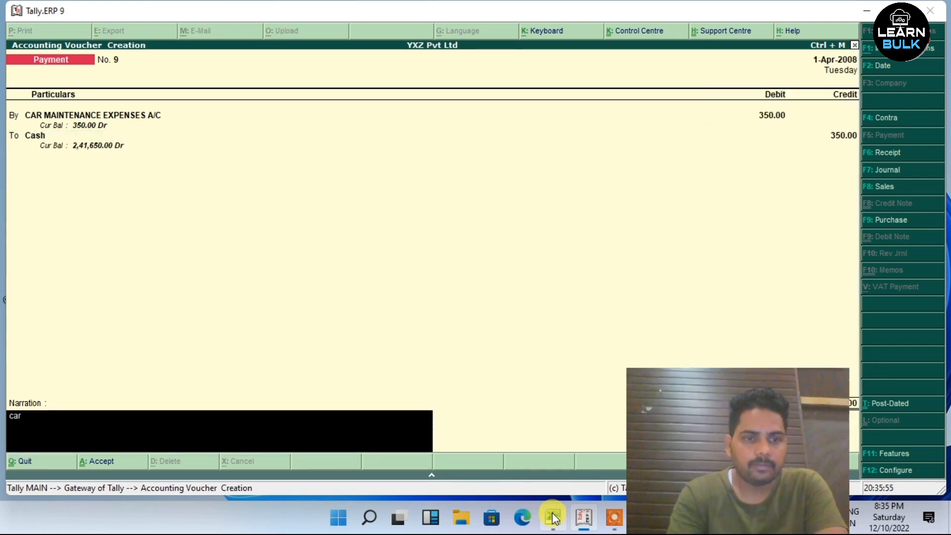
type("car maint. exp")
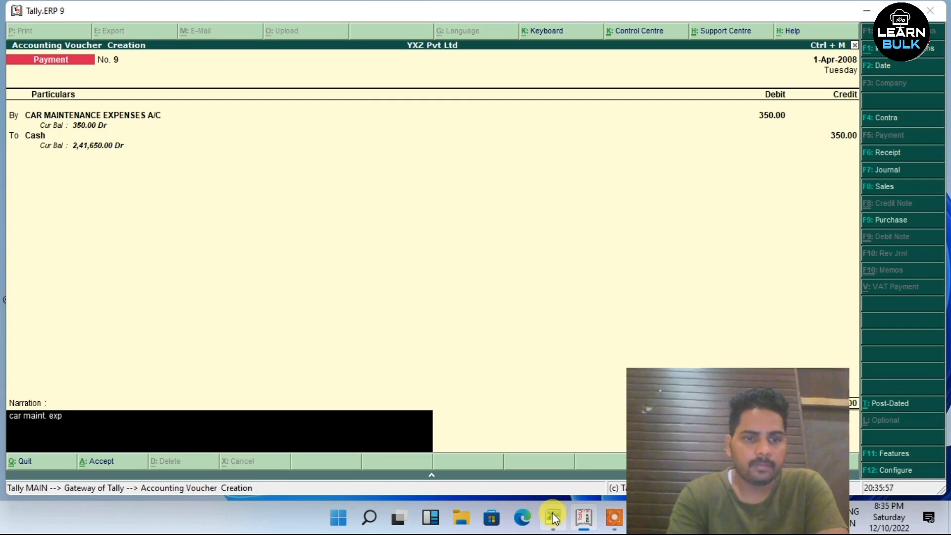
key("Return")
key("Return")
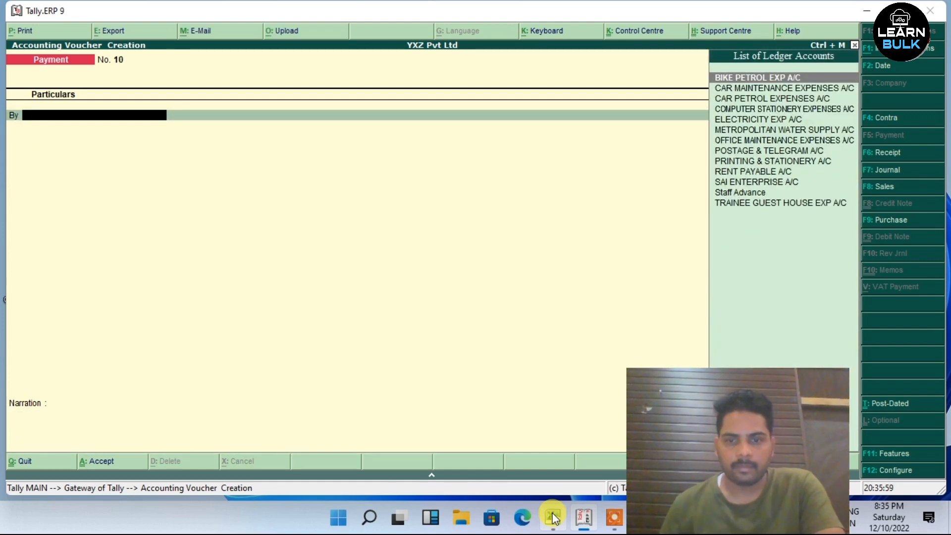
- Check the trainee guest house expense entry on Excel's CBS 26 sheet and return to the Tally.ERP 9 payment voucher
left_click(553, 518)
left_click(410, 267)
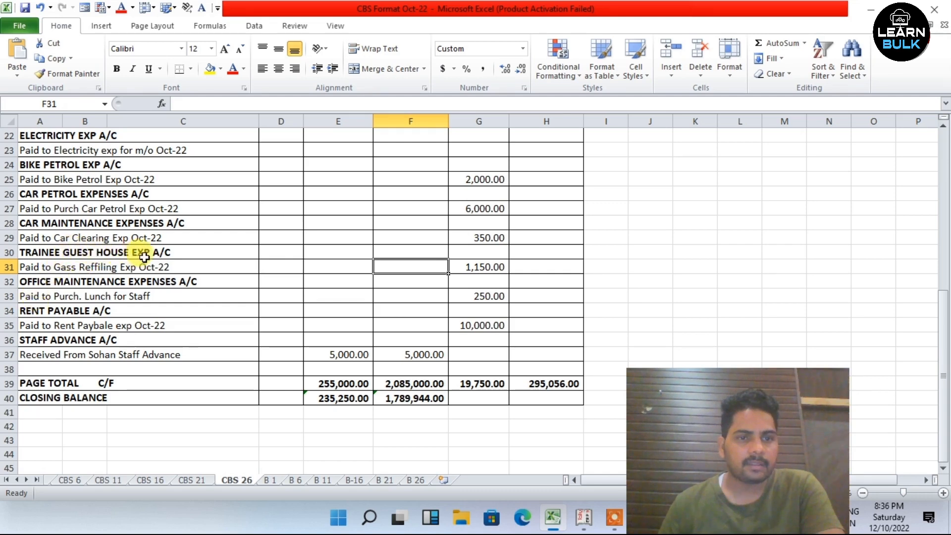
scroll(144, 257, "down", 1)
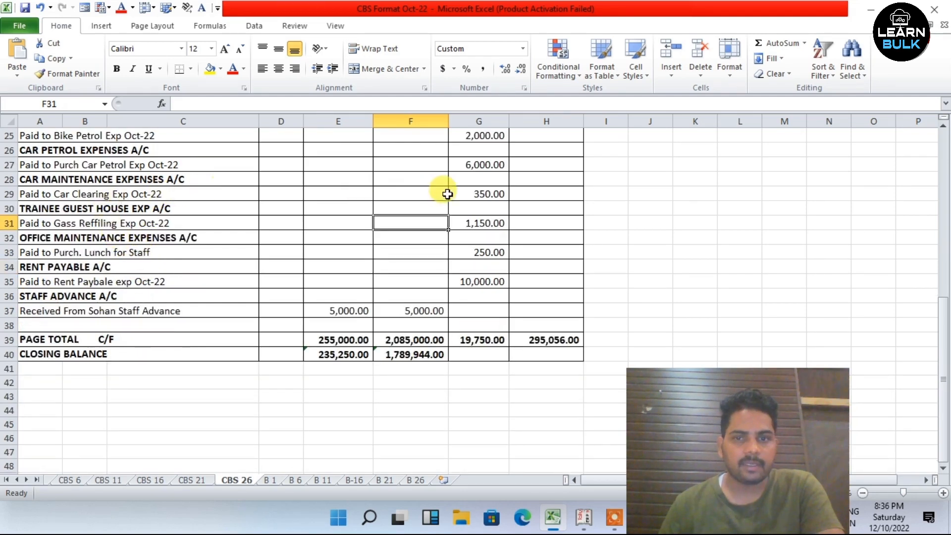
left_click(583, 518)
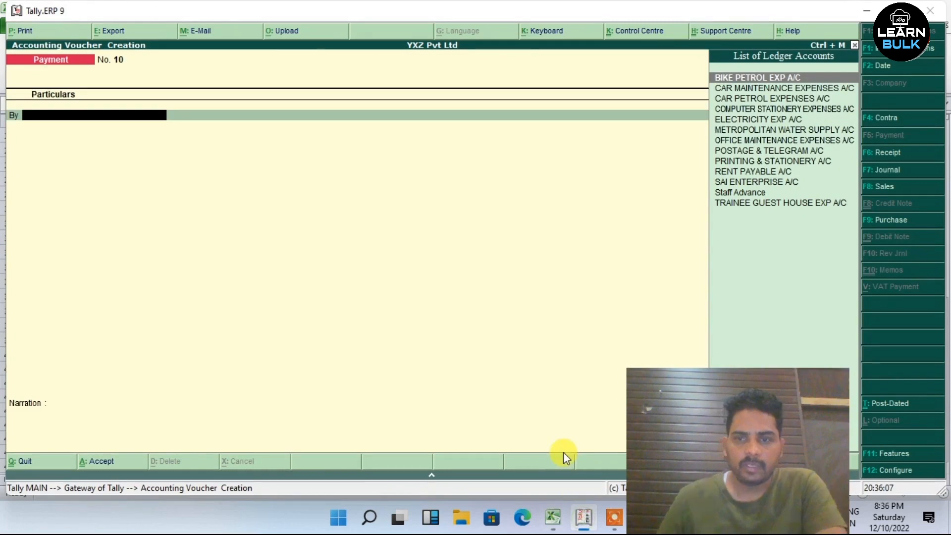
type("Tra")
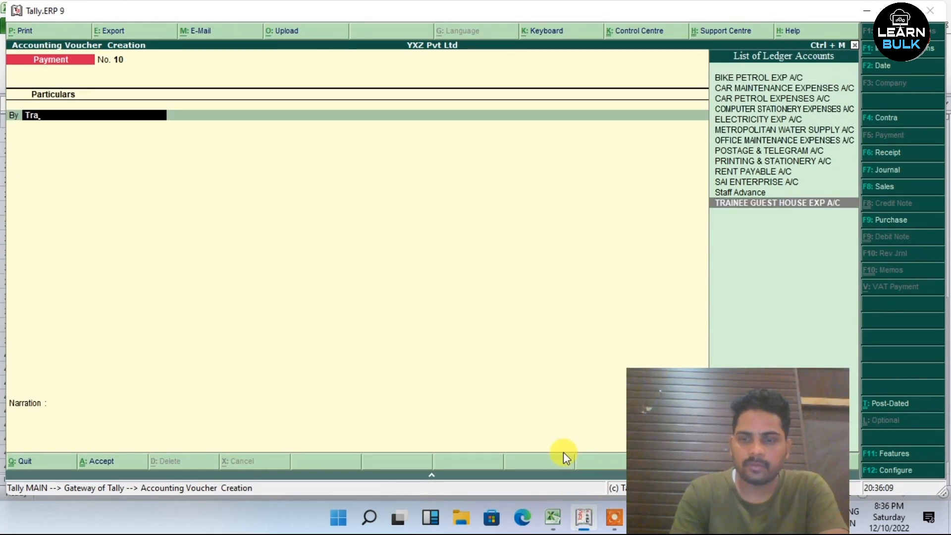
key("Return")
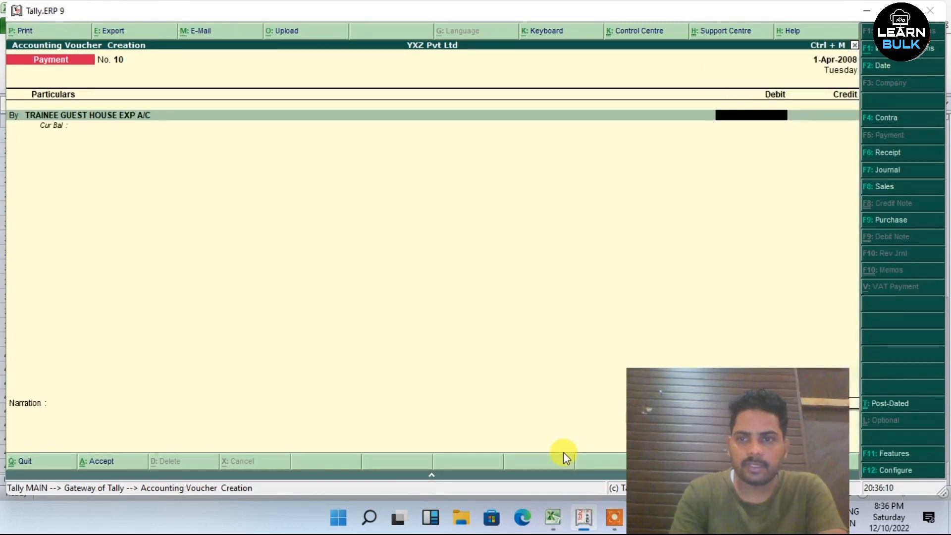
left_click(566, 524)
left_click(564, 523)
type("1150")
key("Return")
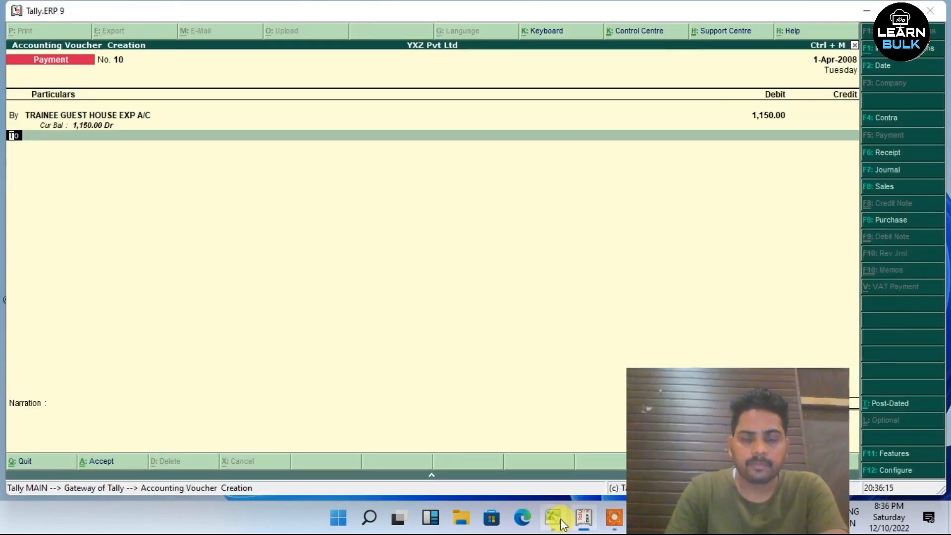
key("c")
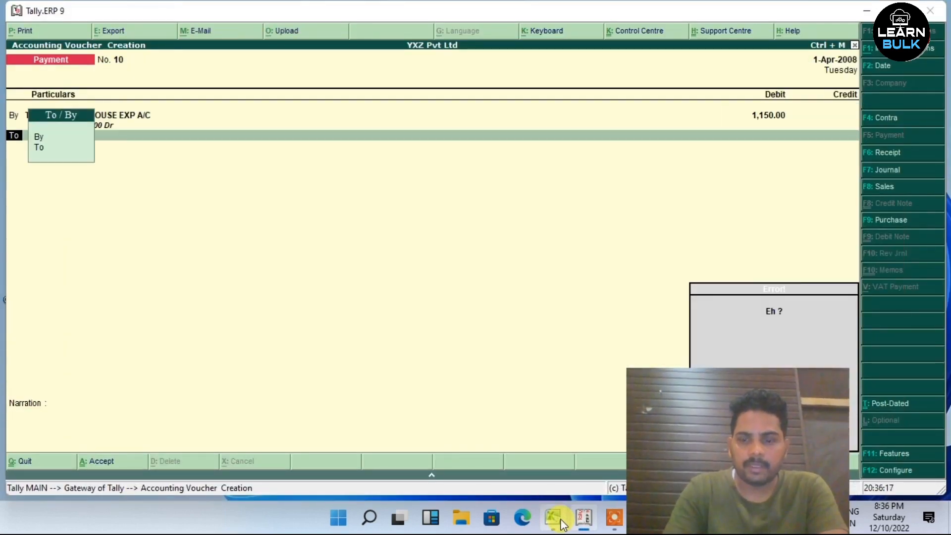
type("t")
key("Escape")
key("Return")
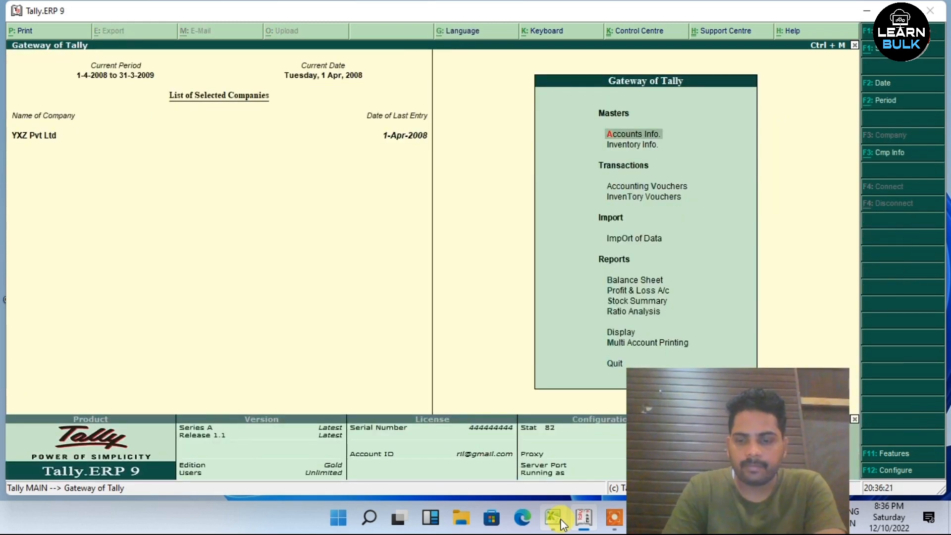
- Open a new payment voucher from the Gateway of Tally and debit TRAINEE GUEST HOUSE EXP A/C with 1150
key("Down")
key("Down")
key("Return")
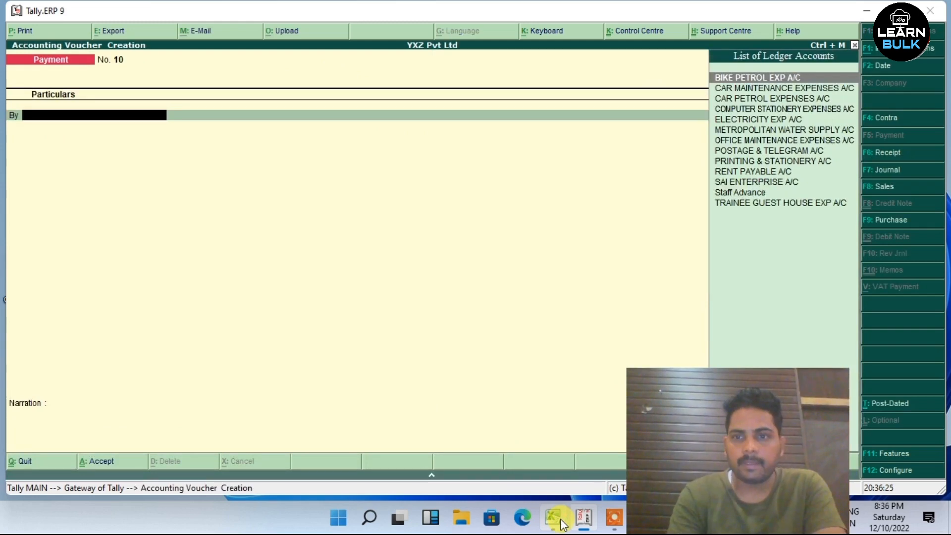
type("T")
key("Return")
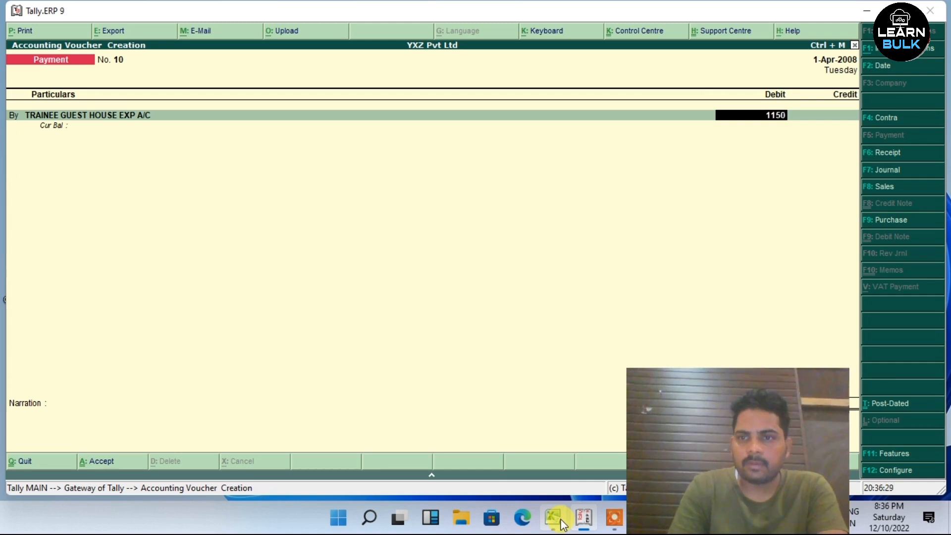
key("Return")
- Credit Cash with 1,150 in the trainee guest house payment voucher
key("Down")
key("Down")
key("Down")
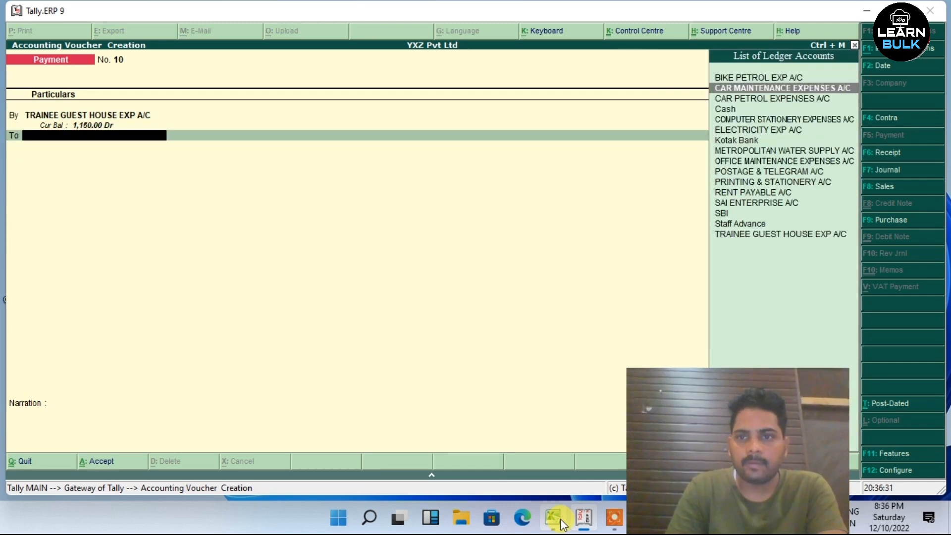
key("Return")
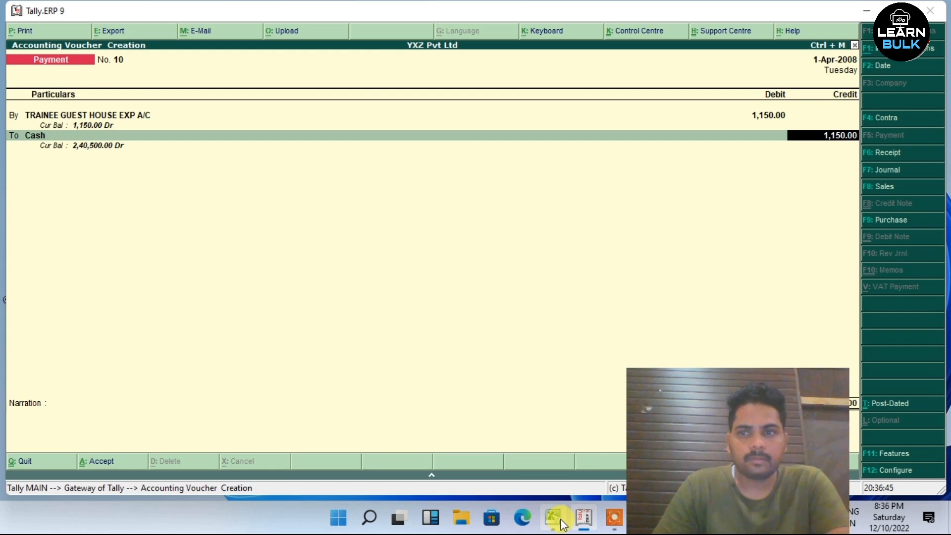
key("Return")
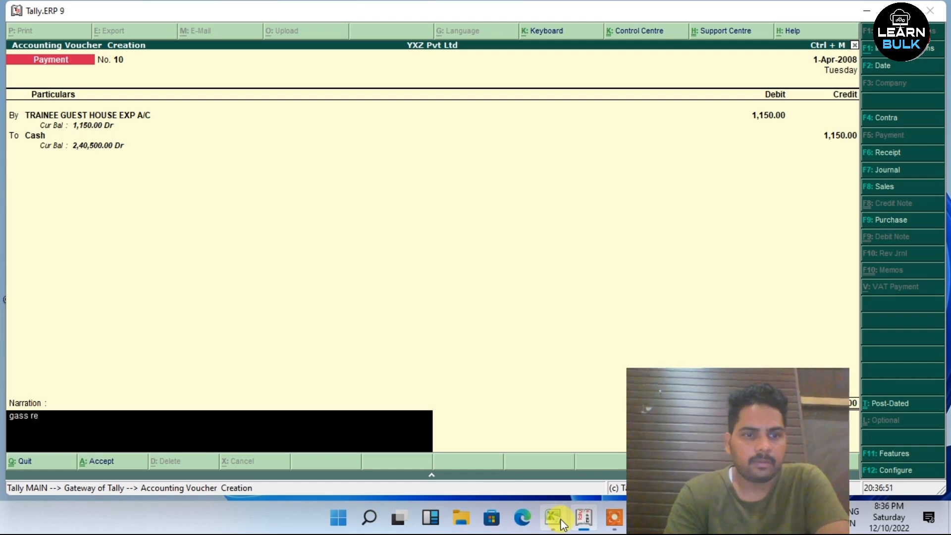
- Enter the narration "gass reffiling" and save the trainee guest house payment voucher
type("gass reffiling")
key("Return")
key("Return")
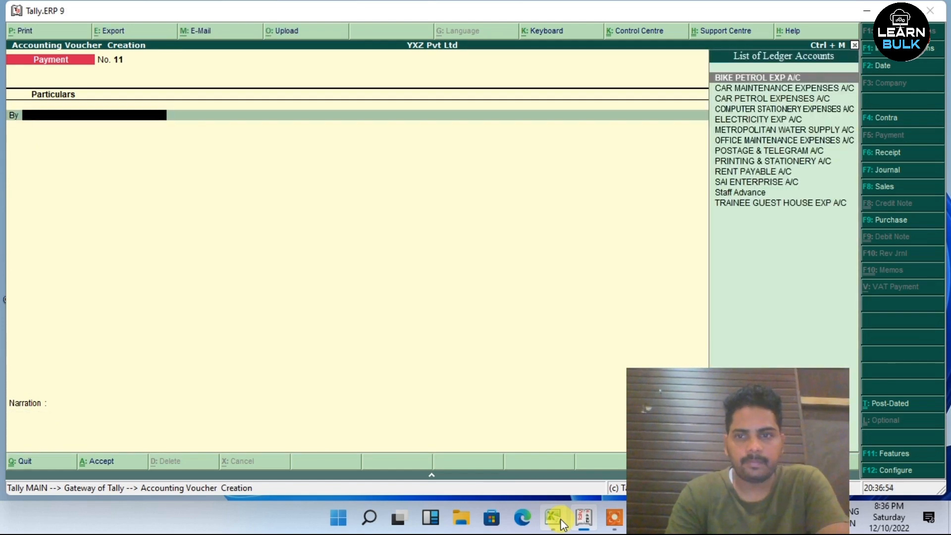
- Check the staff lunch entry in Excel and debit OFFICE MAINTENANCE EXPENSES A/C with 250 in a new Tally.ERP 9 payment voucher
left_click(586, 520)
left_click(586, 520)
left_click(553, 518)
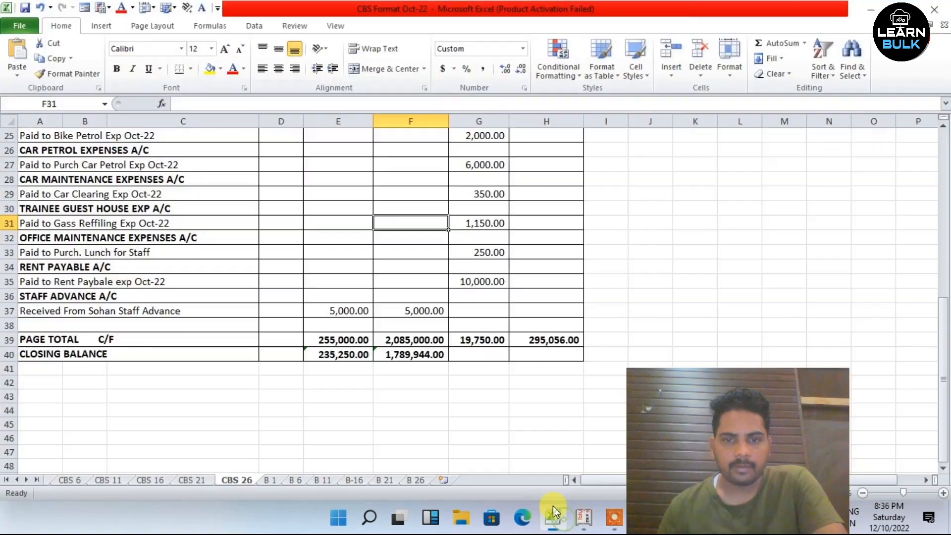
left_click(402, 251)
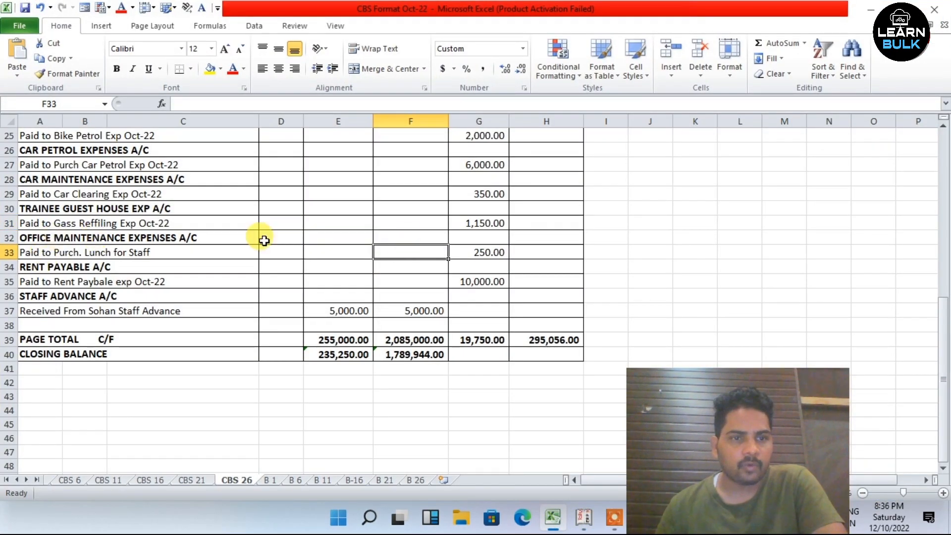
left_click(584, 518)
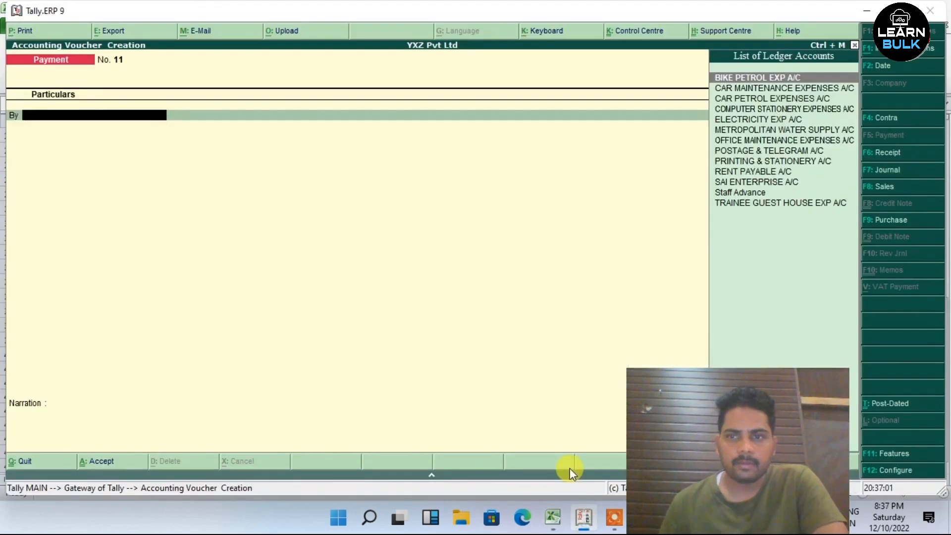
key("Down")
key("Down")
key("Down")
key("Down")
key("Down")
key("Down")
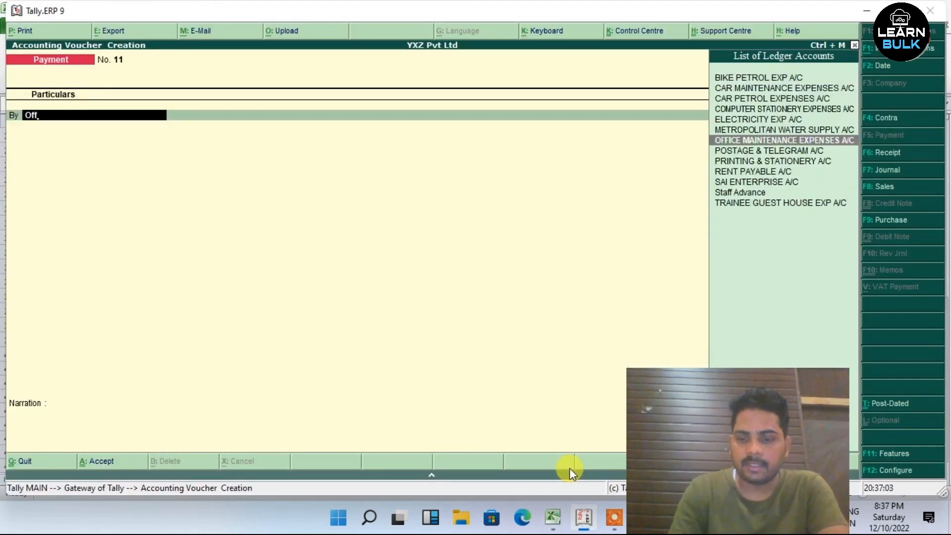
key("Return")
type("250")
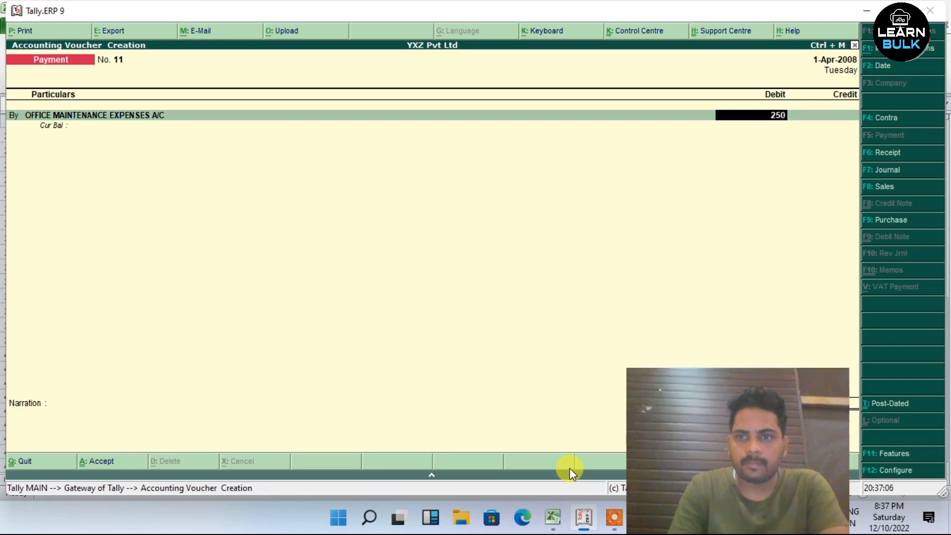
key("Return")
- Credit Cash with 250 in the office maintenance payment voucher
key("Return")
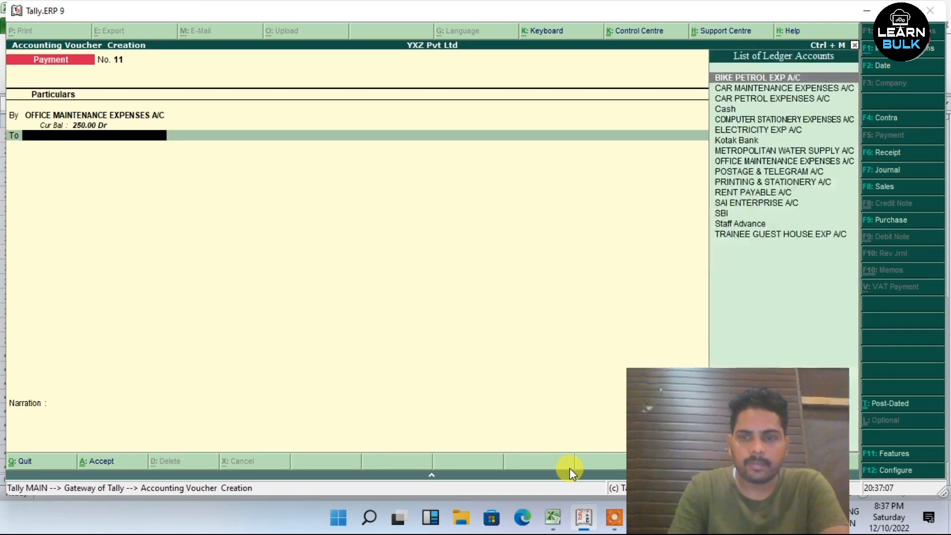
key("Down")
key("Down")
key("Down")
key("Return")
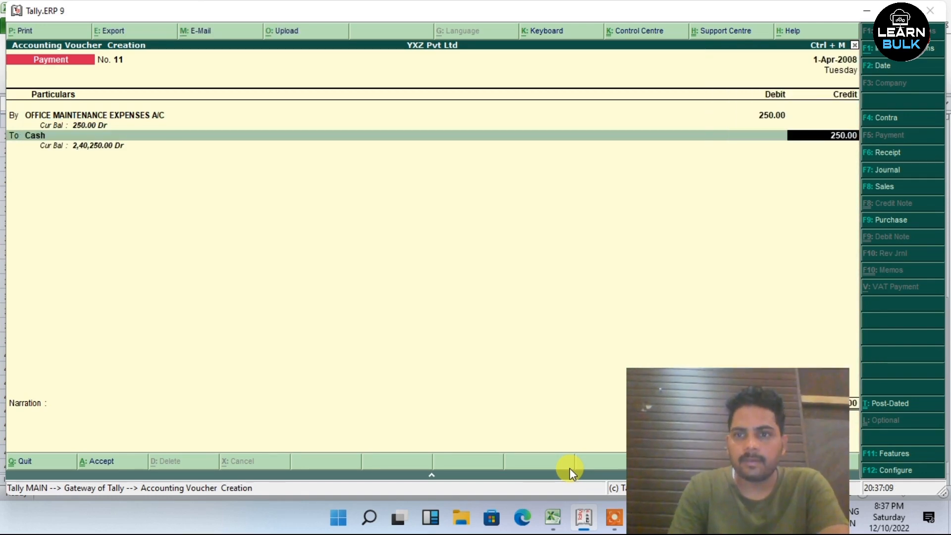
key("Return")
- Enter the narration "purch. lunch" and save the office maintenance payment voucher
type("p")
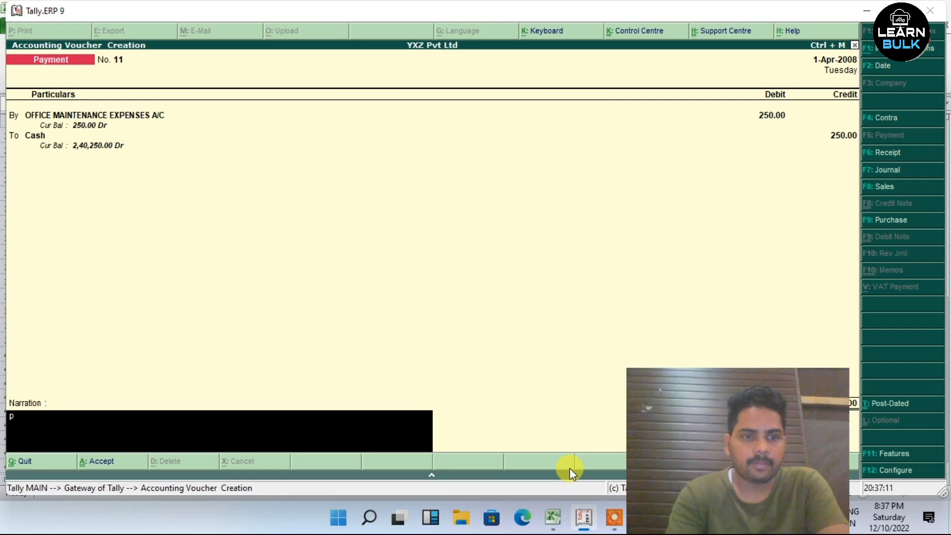
type("urch. lunch")
key("BackSpace")
key("BackSpace")
key("BackSpace")
type("nch")
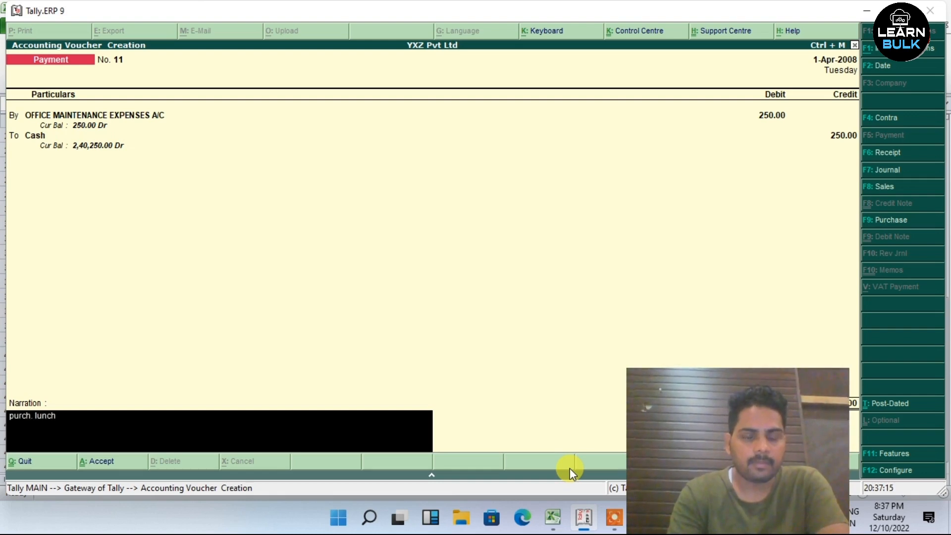
key("Return")
key("Return")
- Check the rent entry in Excel and debit RENT PAYABLE A/C with 10000 in a new Tally.ERP 9 payment voucher
left_click(553, 518)
left_click(403, 281)
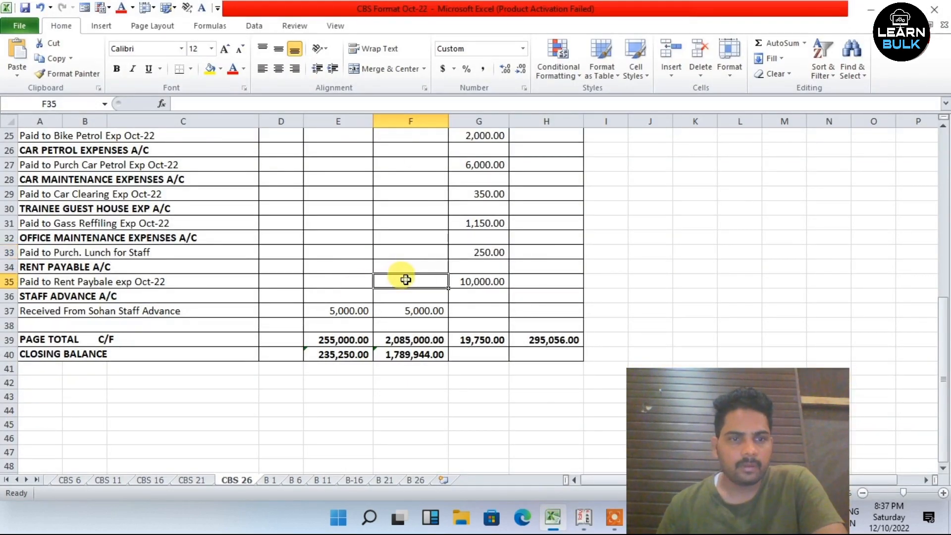
scroll(72, 290, "down", 1)
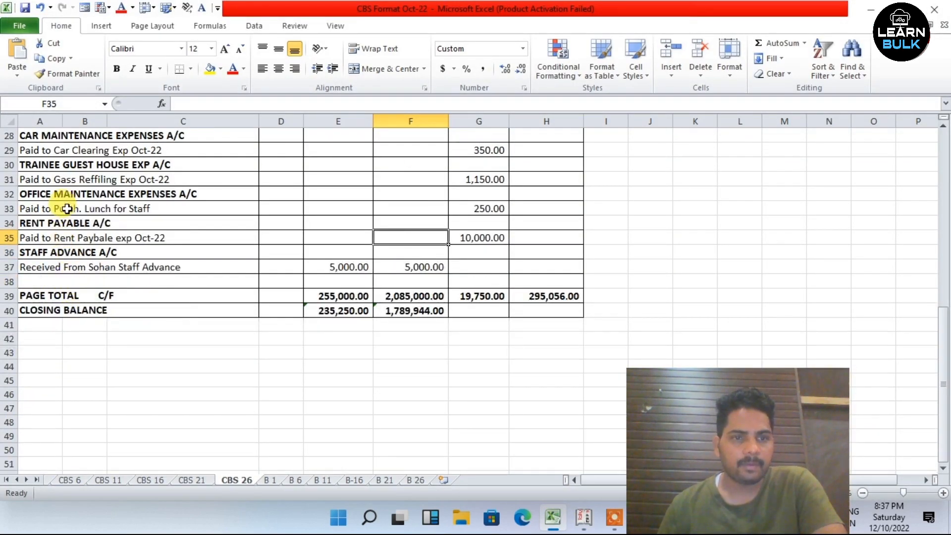
left_click(551, 516)
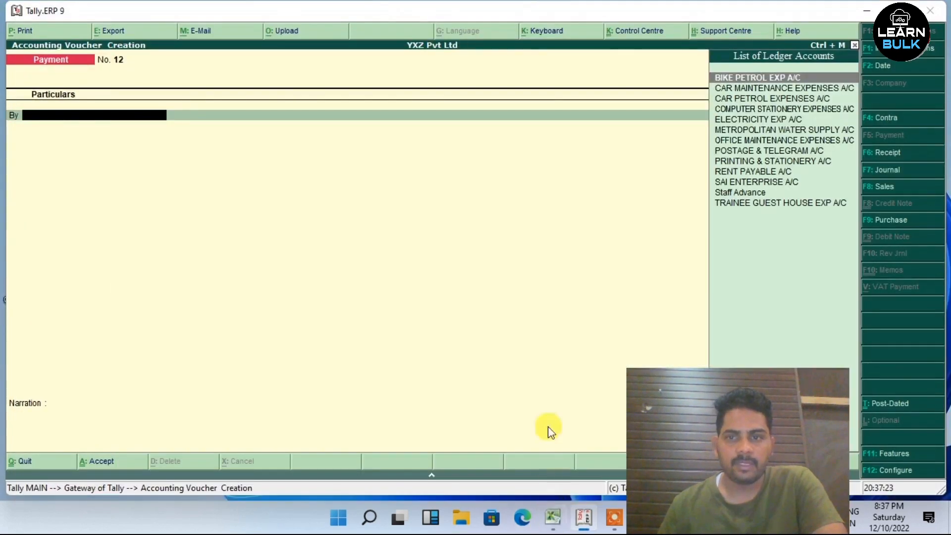
type("Re")
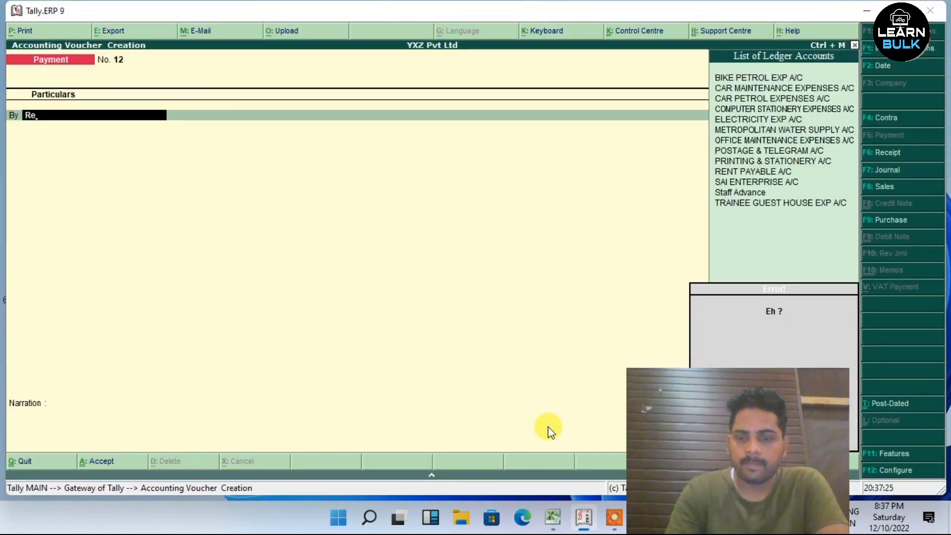
key("Return")
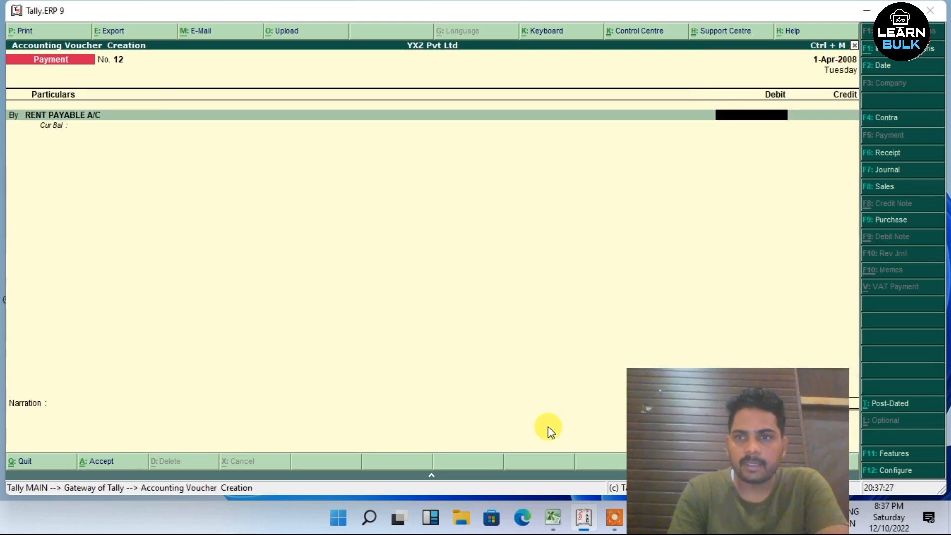
left_click(551, 519)
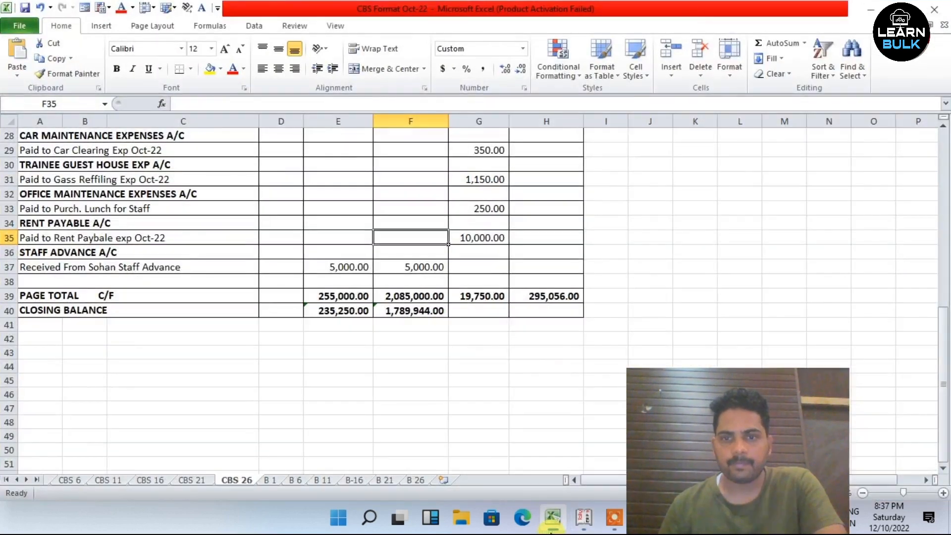
left_click(551, 520)
type("100")
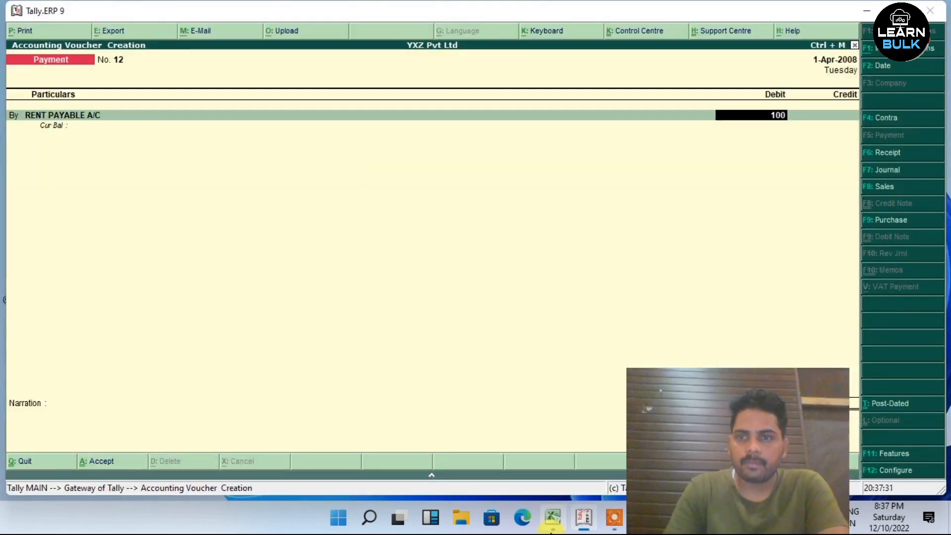
type("00")
key("Return")
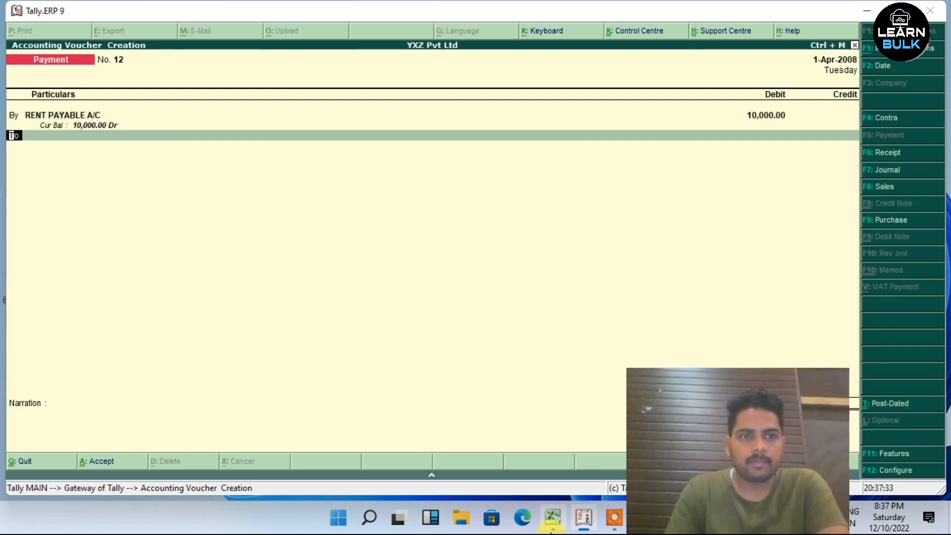
- Credit Cash with 10,000 in the rent payment voucher
key("Return")
key("Down")
key("Down")
key("Down")
key("Return")
key("Return")
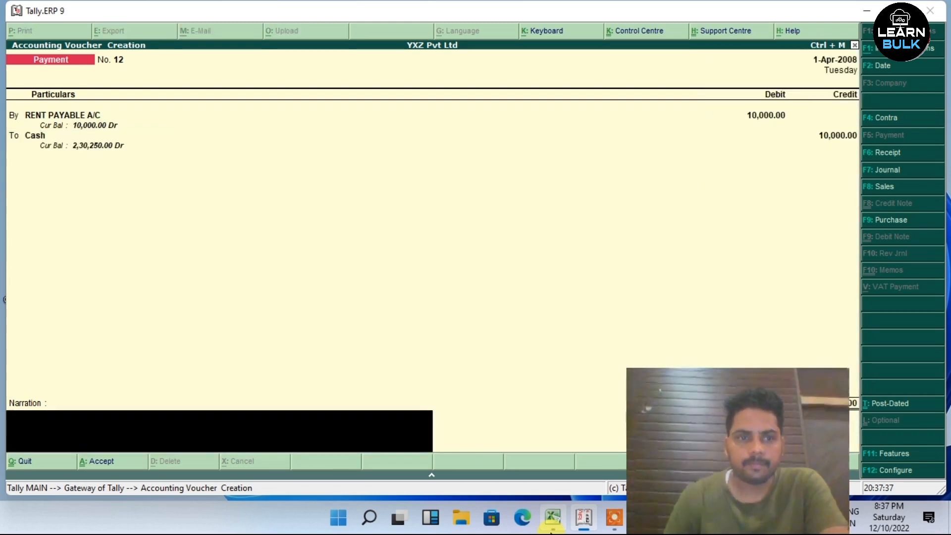
- Enter the narration "rent payble oct-22" and save the rent payment voucher
left_click(554, 528)
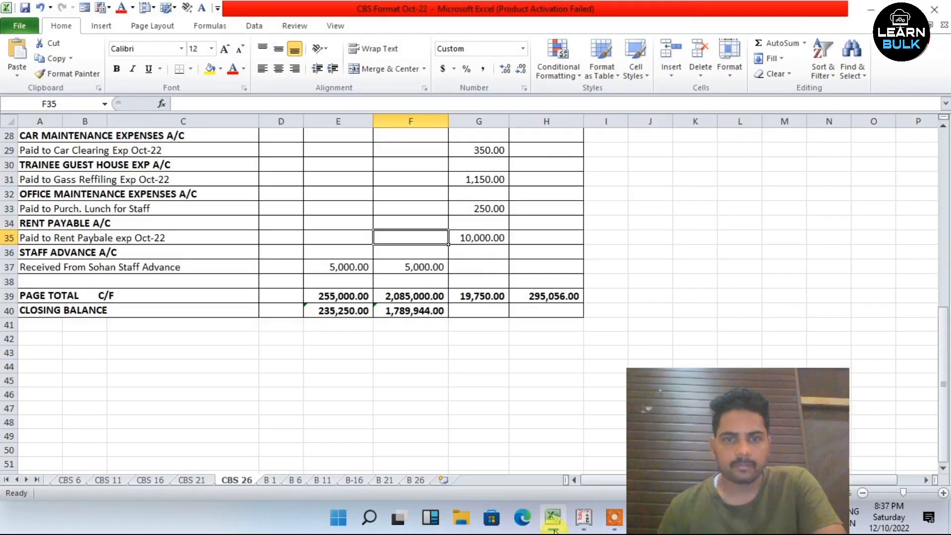
left_click(554, 529)
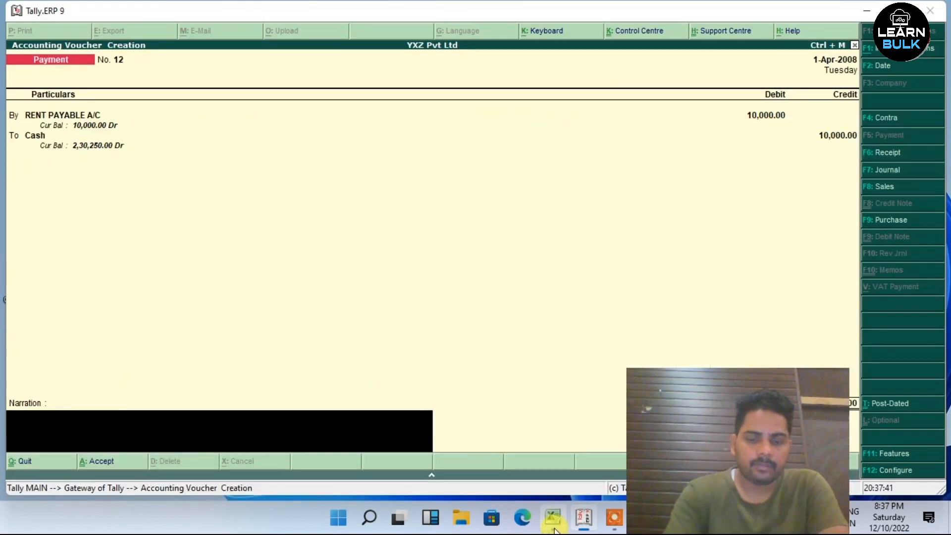
type("rent payble oct-")
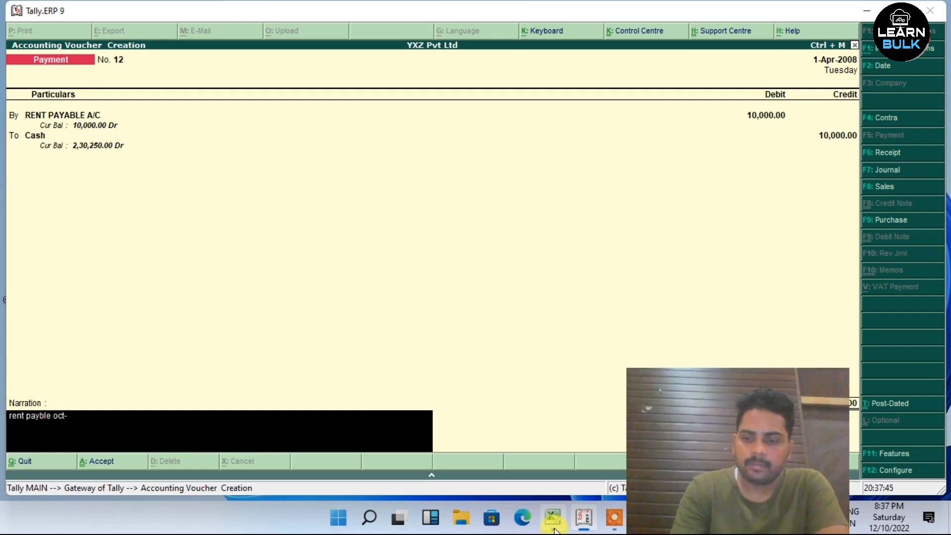
type("22")
key("Return")
key("Return")
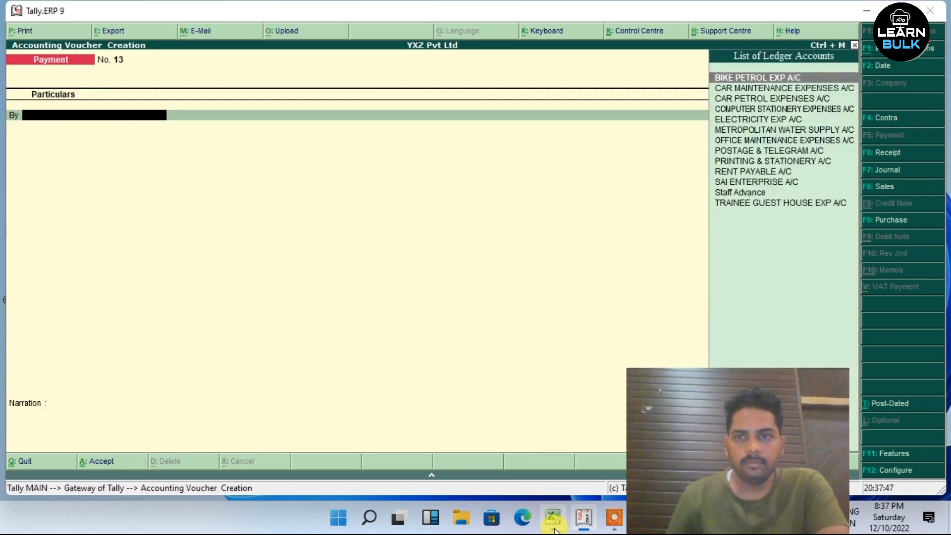
- Switch to Excel and examine the staff advance payment and the staff advance cash and bank receipts on sheet CBS 26
left_click(555, 520)
left_click(397, 268)
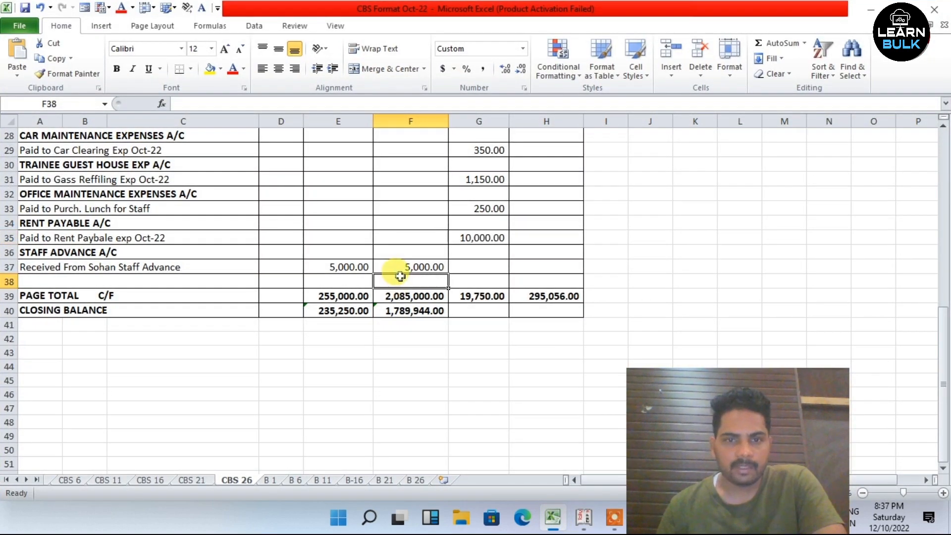
left_click(332, 265)
left_click(96, 253)
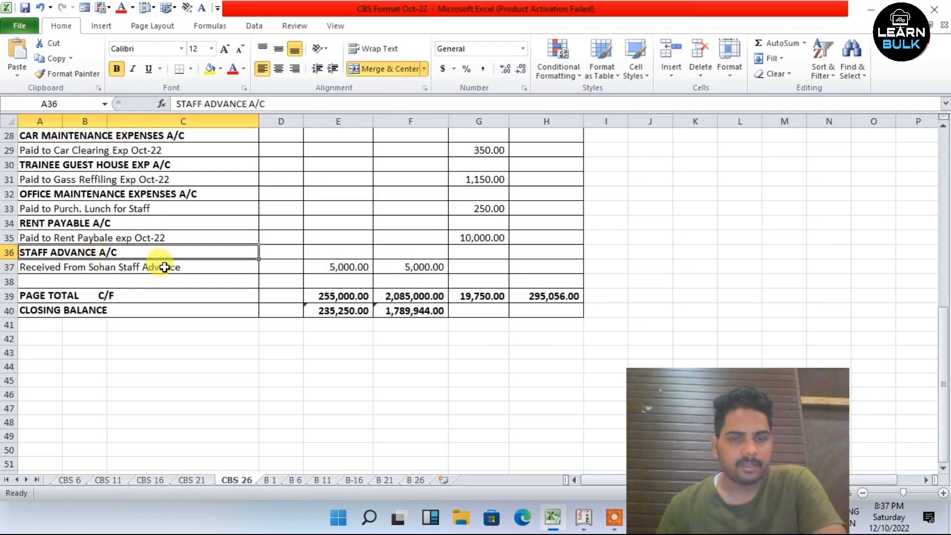
left_click(163, 268)
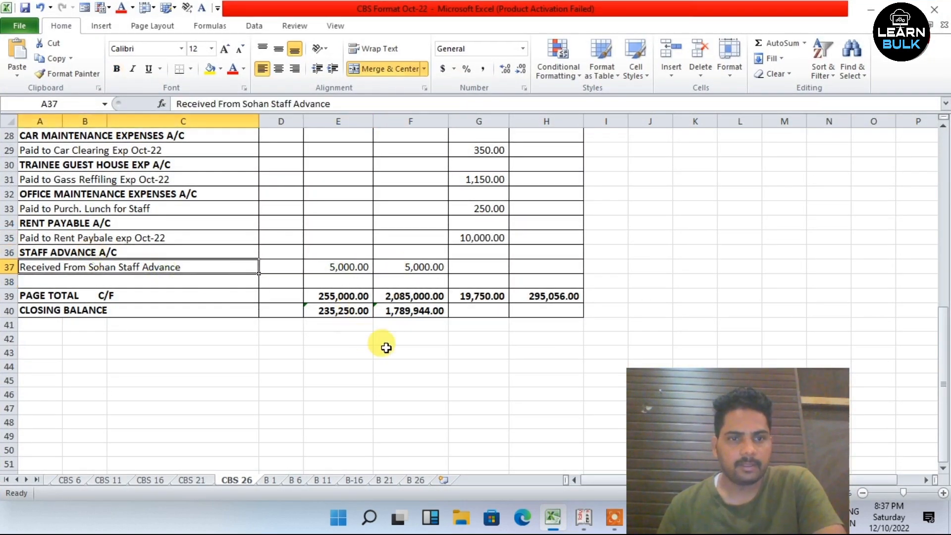
left_click(333, 267)
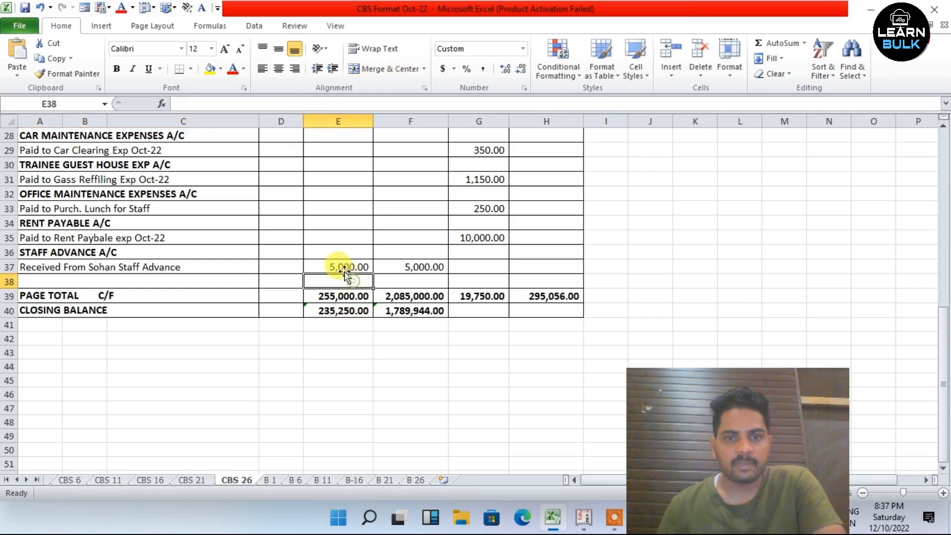
left_click(423, 270)
scroll(428, 282, "up", 7)
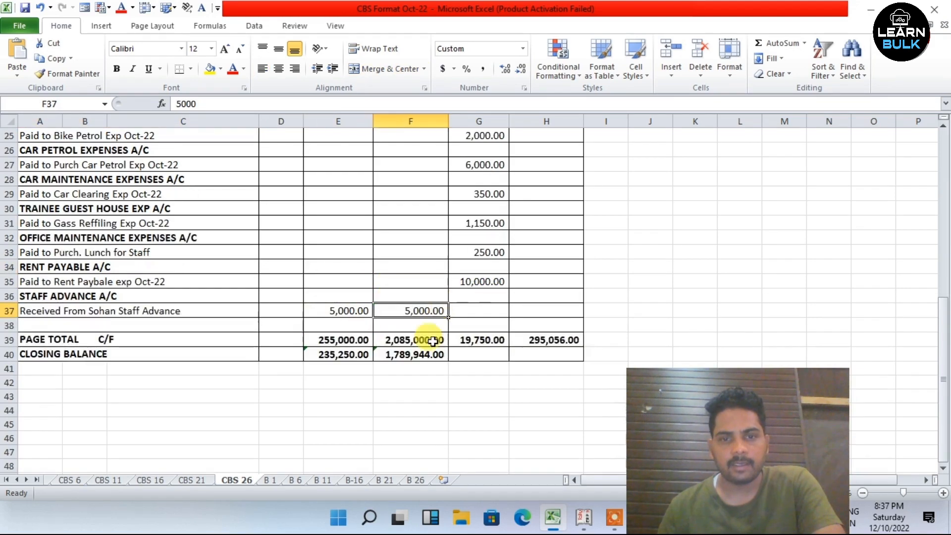
scroll(435, 313, "up", 2)
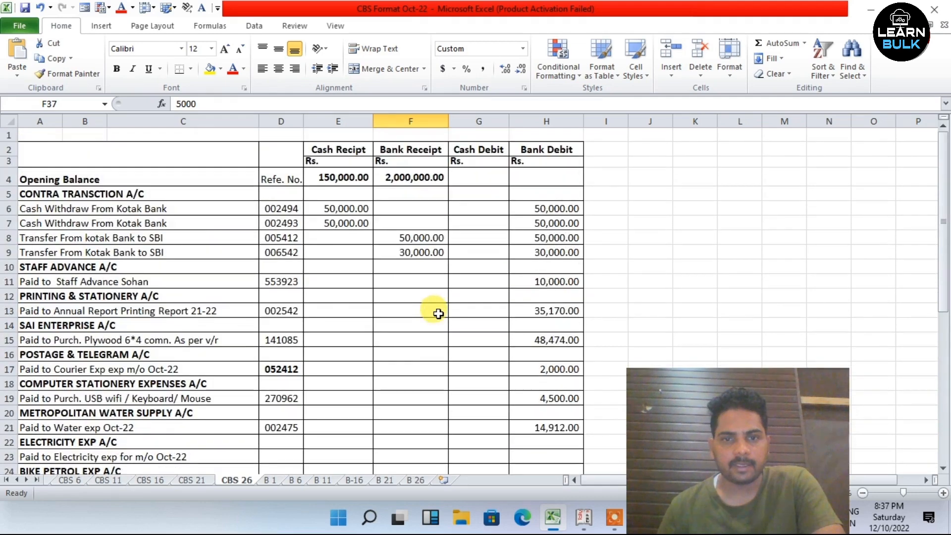
left_click(60, 268)
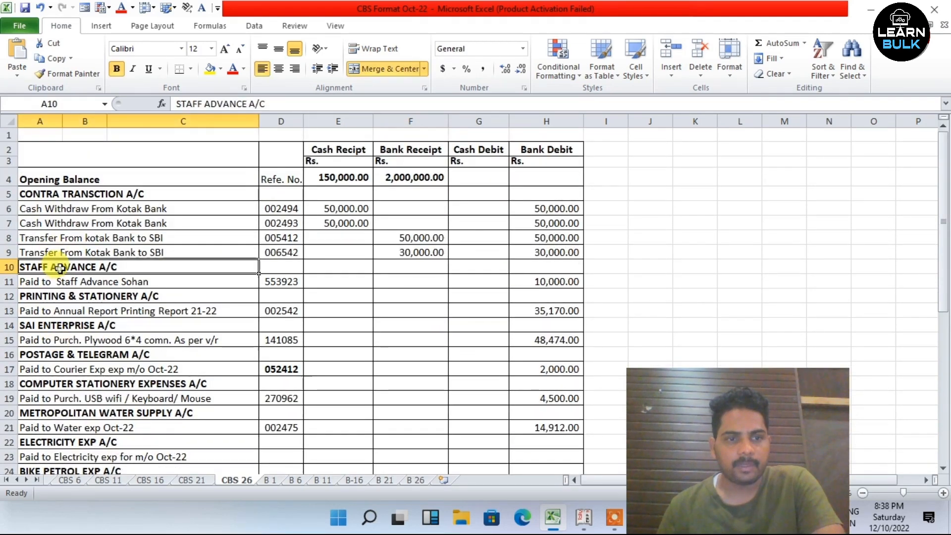
left_click(544, 280)
scroll(492, 385, "down", 9)
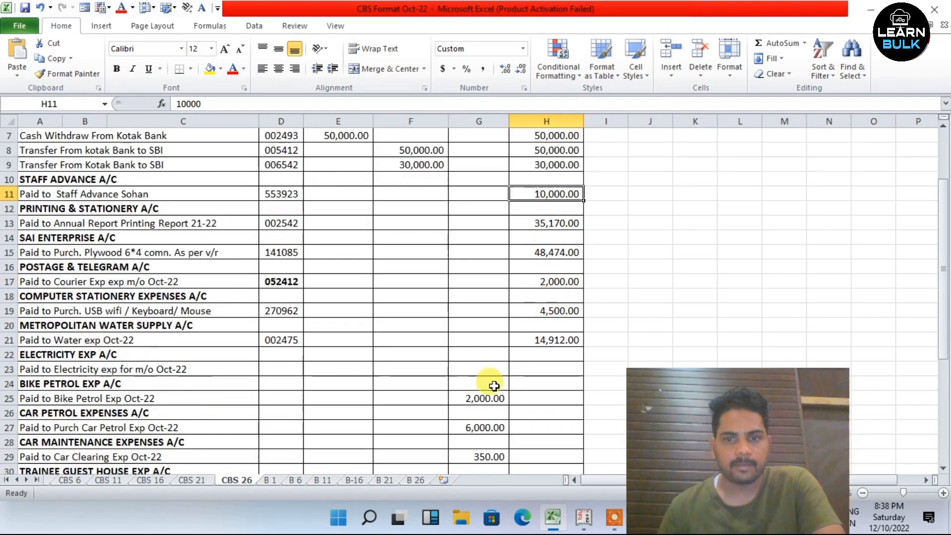
left_click(411, 267)
left_click(114, 268)
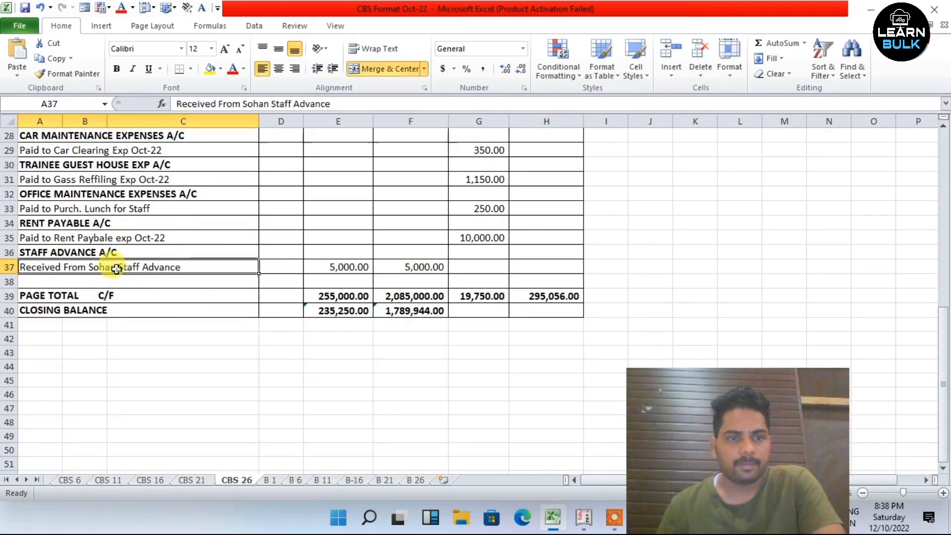
left_click(411, 266)
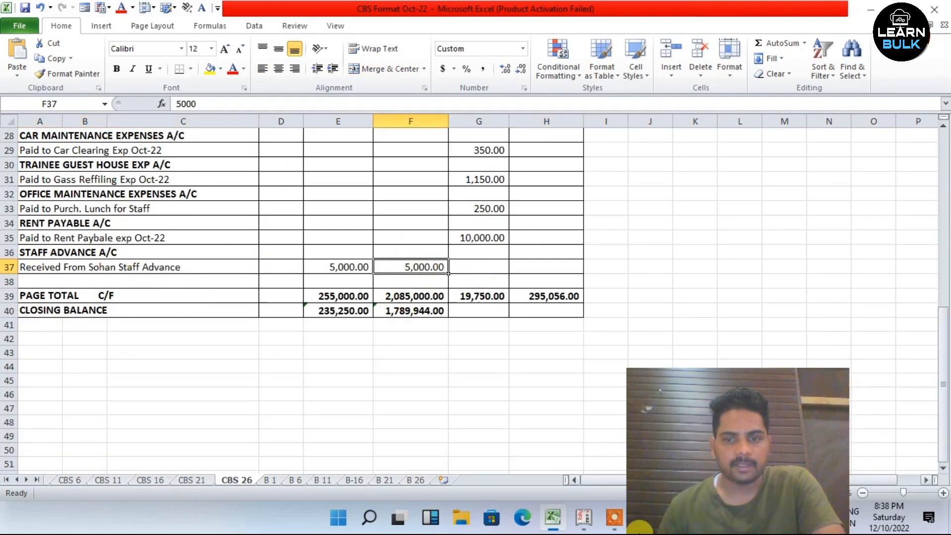
- Switch to Tally.ERP 9 and change the accounting voucher type from payment to receipt
left_click(584, 518)
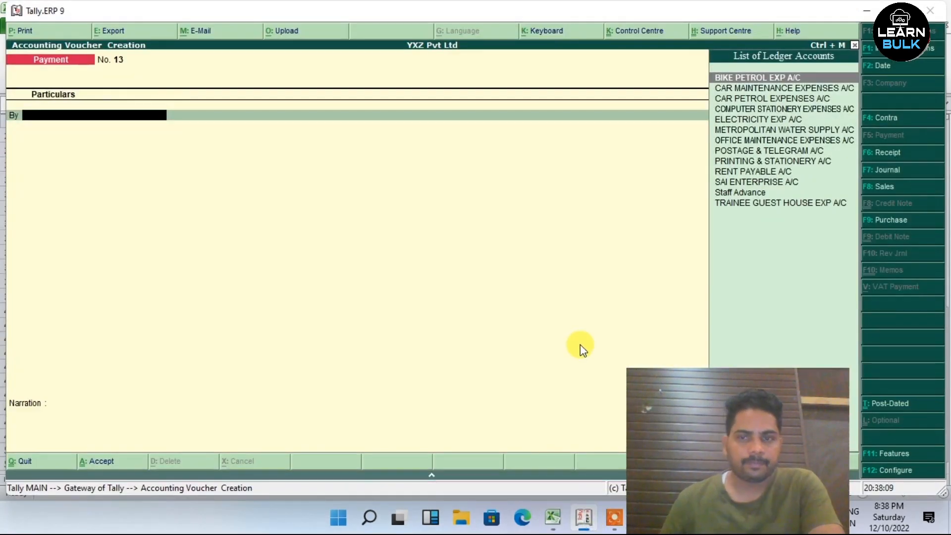
key("Escape")
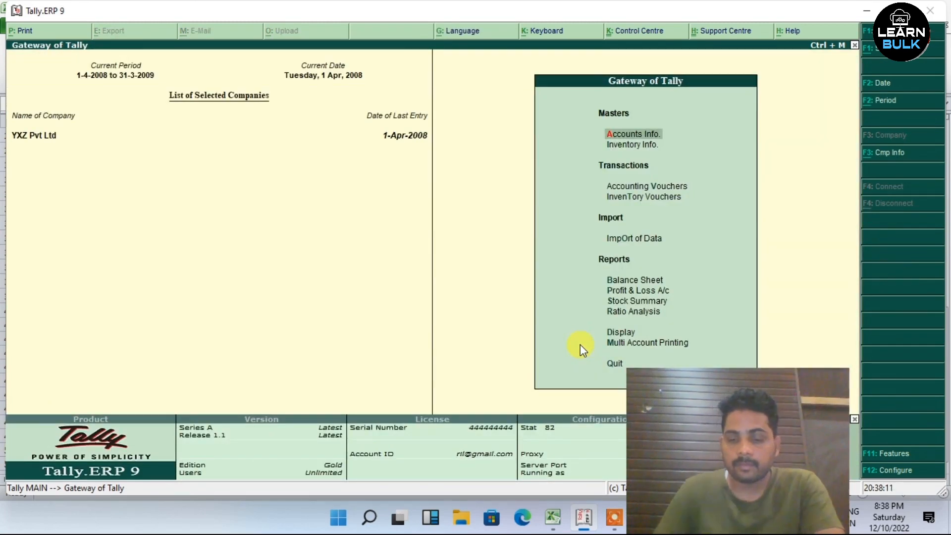
key("Down")
key("Down")
key("Down")
key("Up")
key("Return")
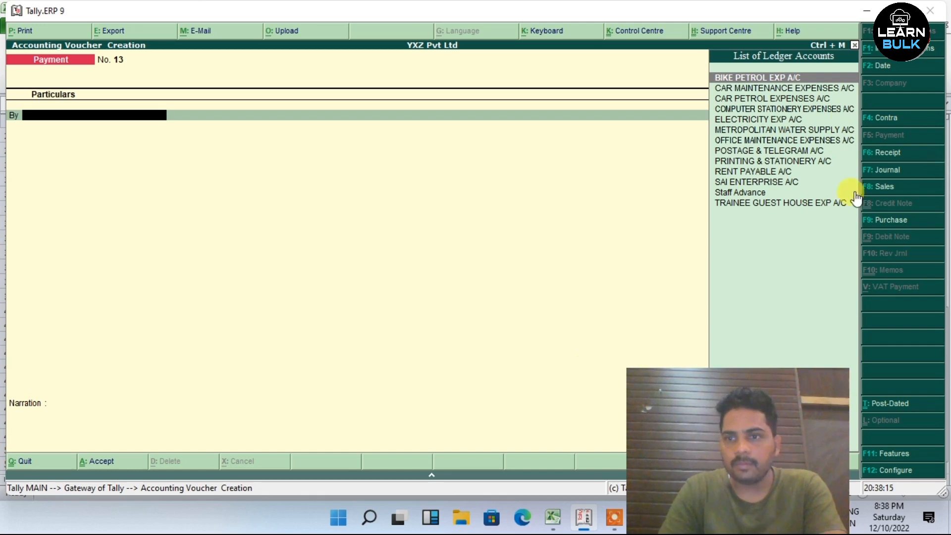
left_click(890, 153)
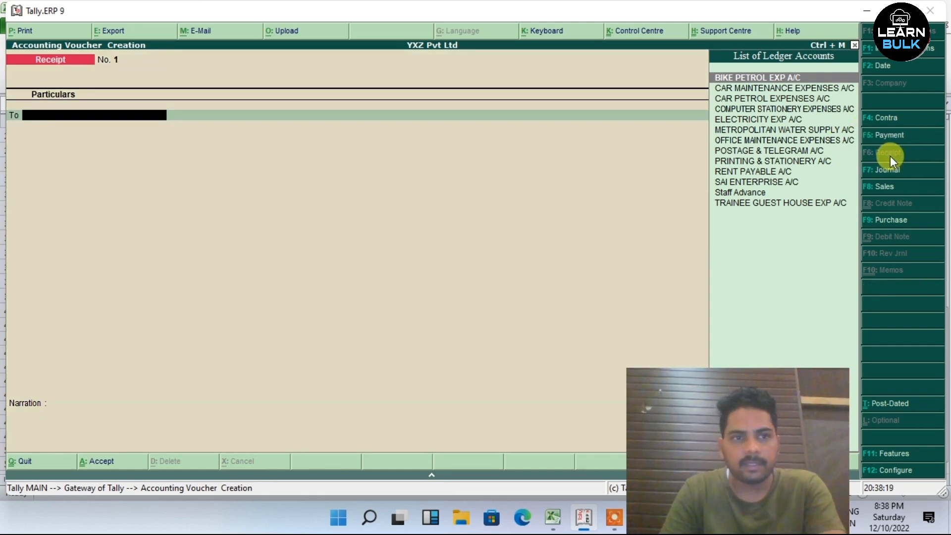
- Credit Staff Advance with 5000 in the first receipt voucher
type("Sta")
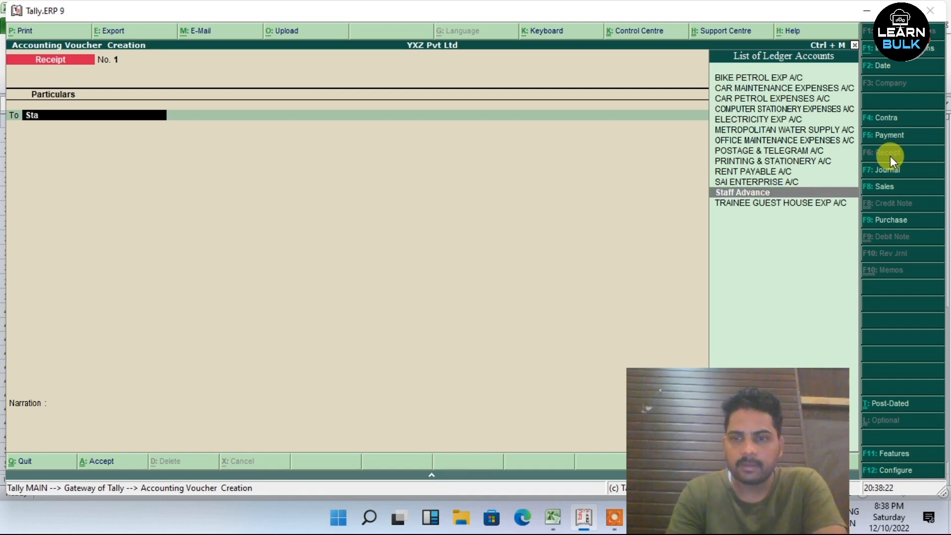
key("Return")
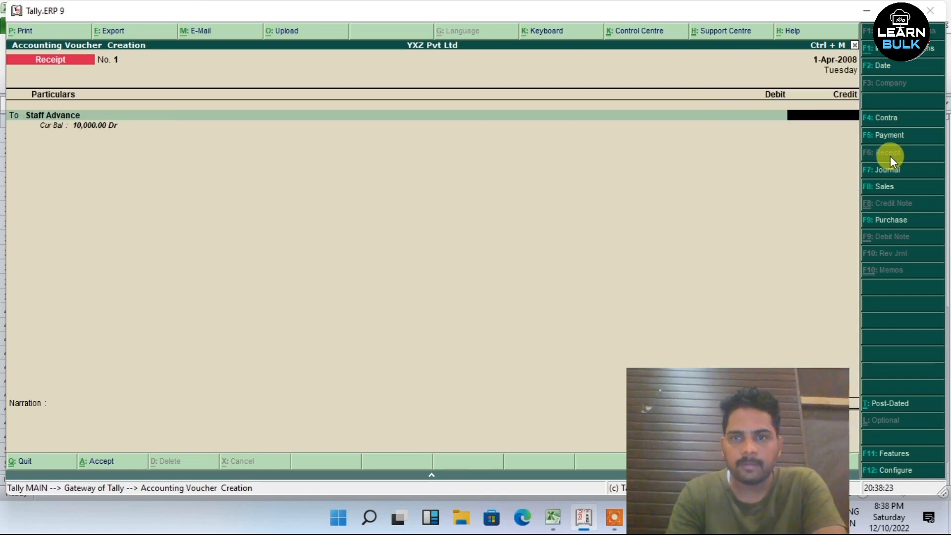
type("5,000")
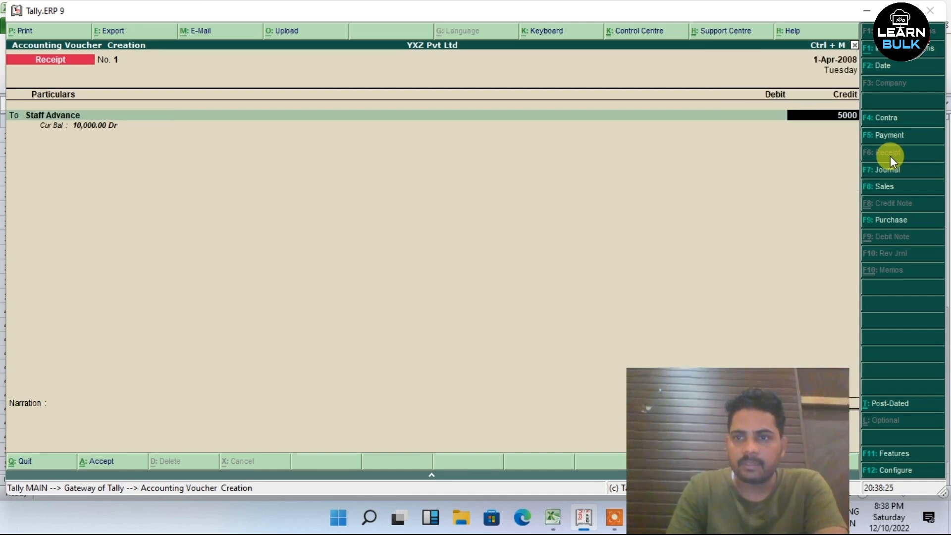
key("Return")
key("Return")
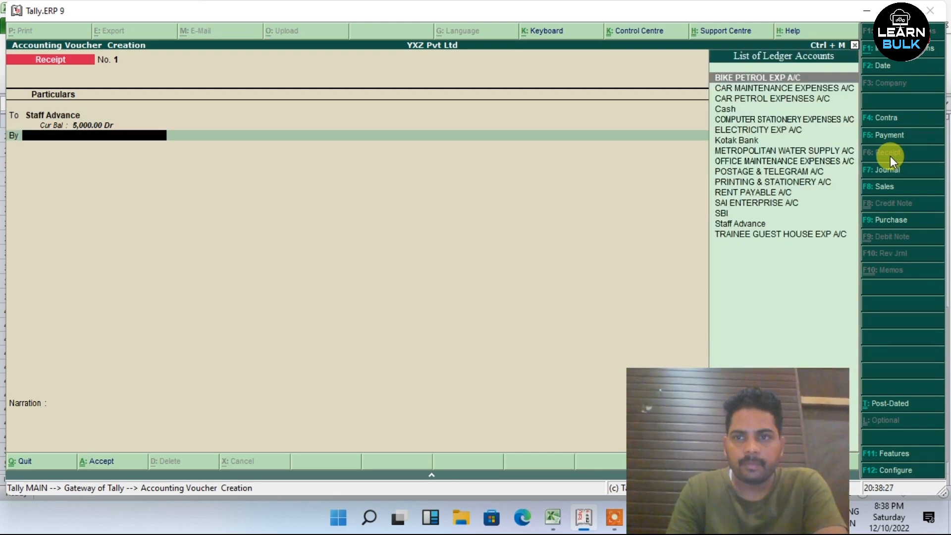
- Debit Kotak Bank with 5,000 in the staff advance receipt voucher
key("Down")
key("Down")
key("Down")
key("Down")
key("Down")
key("Down")
key("Down")
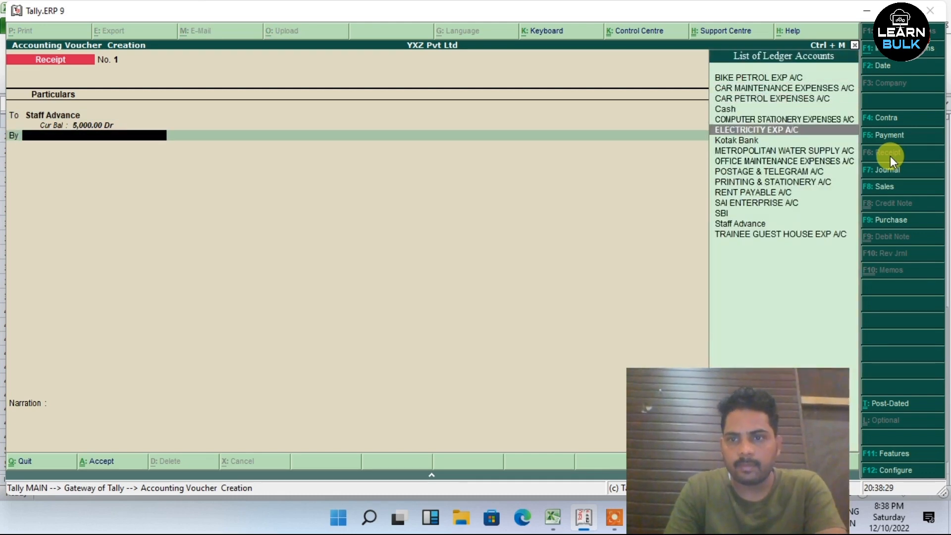
key("Down")
key("Down")
key("Down")
key("Down")
key("Down")
key("Down")
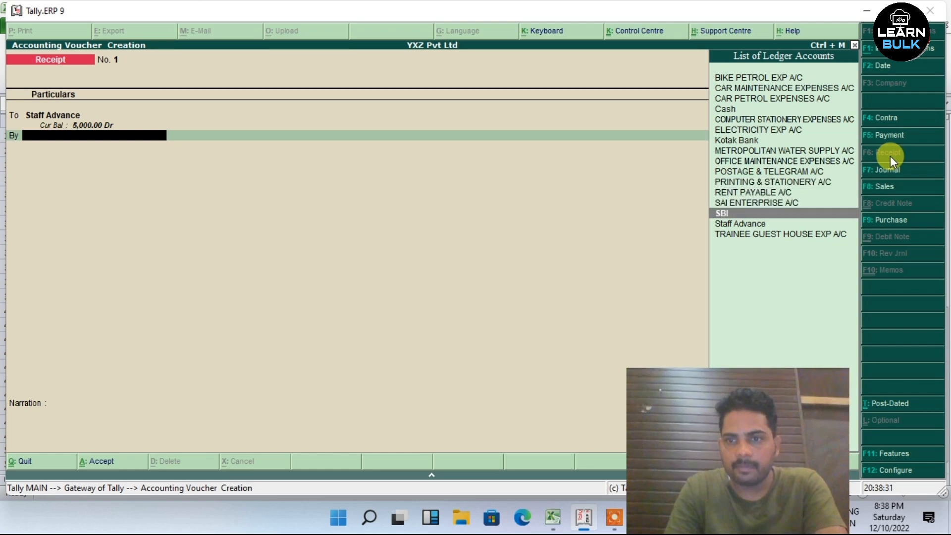
key("Up")
key("Up")
key("Up")
key("Up")
key("Up")
key("Up")
key("Up")
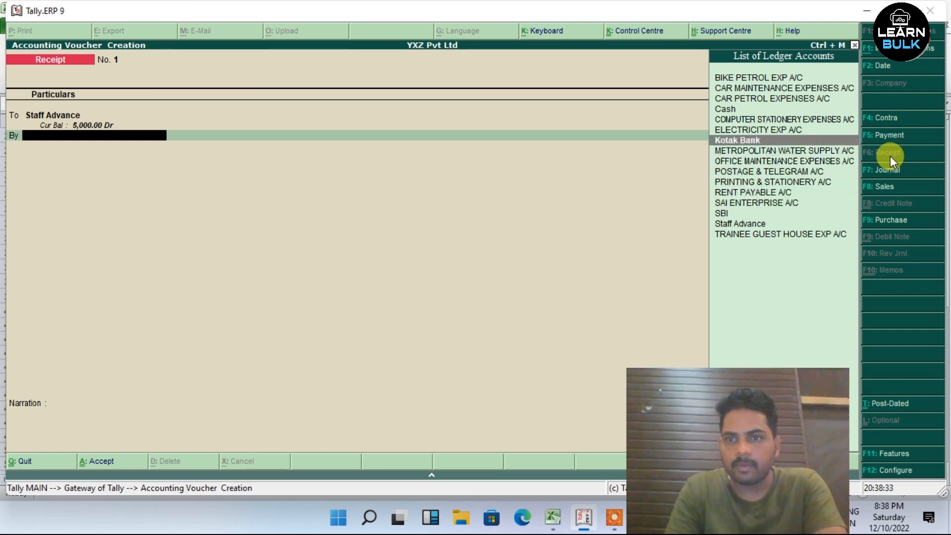
key("Return")
key("Return")
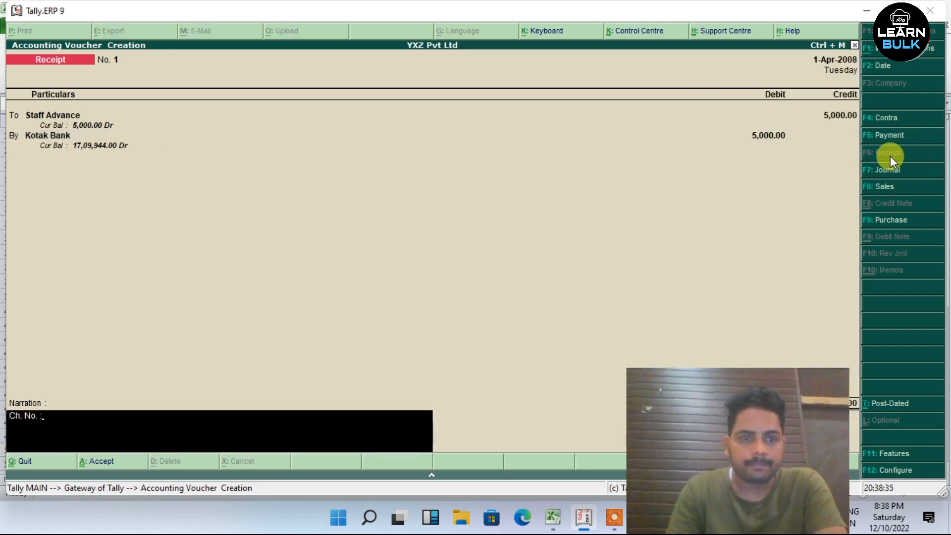
- Enter the narration "received from staff advance" followed by the employee's name, and save the bank receipt voucher
type("received from staff advance")
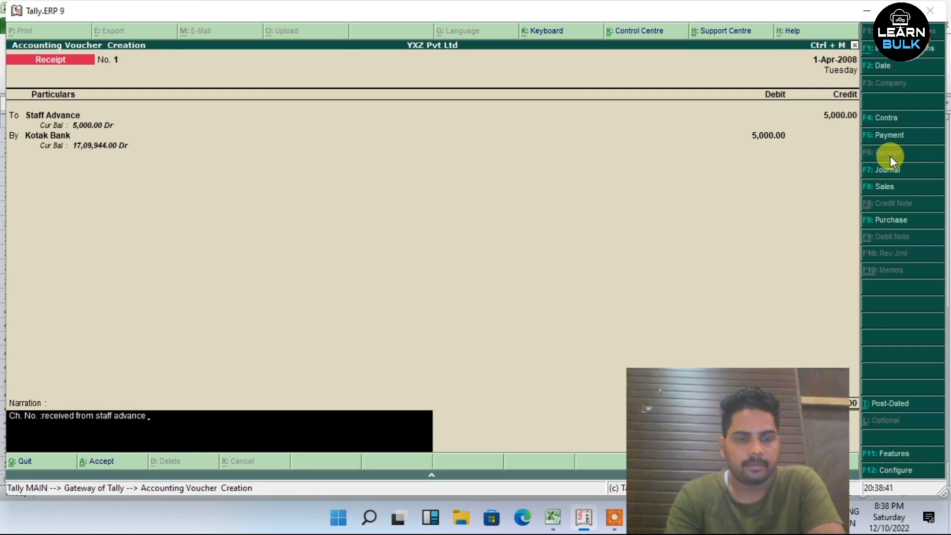
type("sohan")
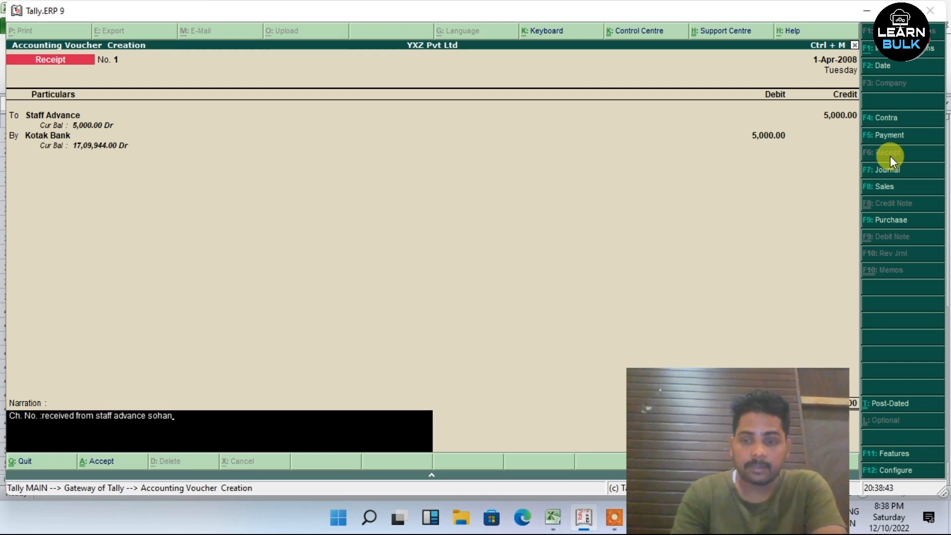
key("Return")
key("Return")
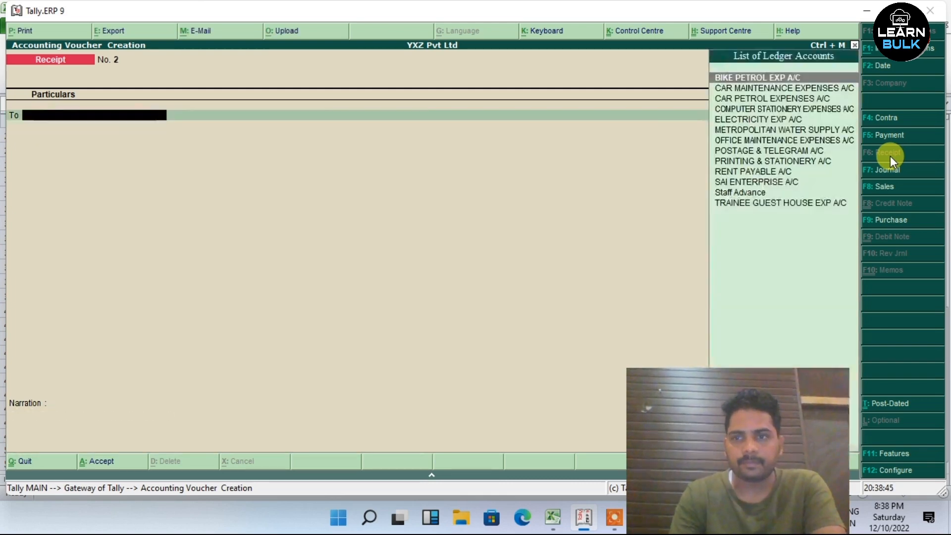
- Check the staff advance cash receipt in the Excel sheet and credit Staff Advance with 5000 in receipt voucher No. 2 in Tally.ERP 9
left_click(546, 526)
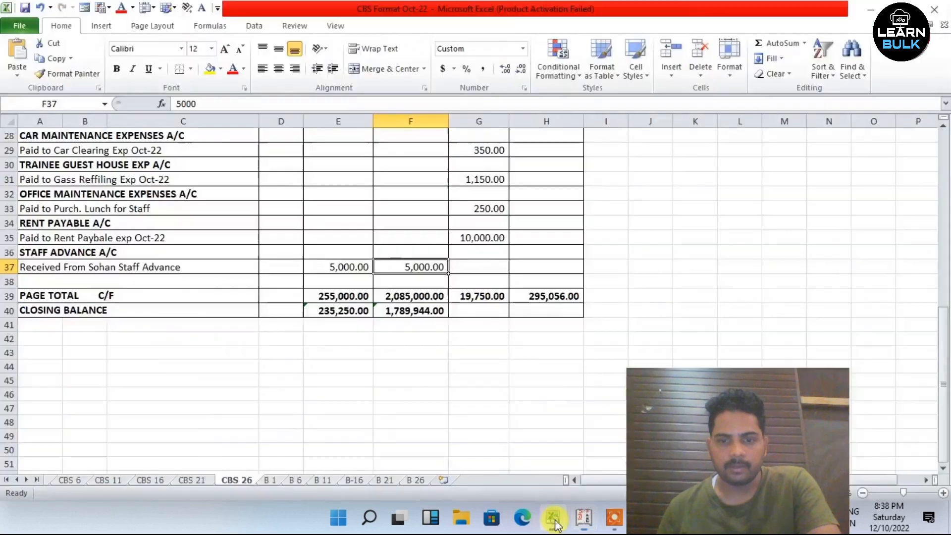
left_click(191, 270)
left_click(339, 267)
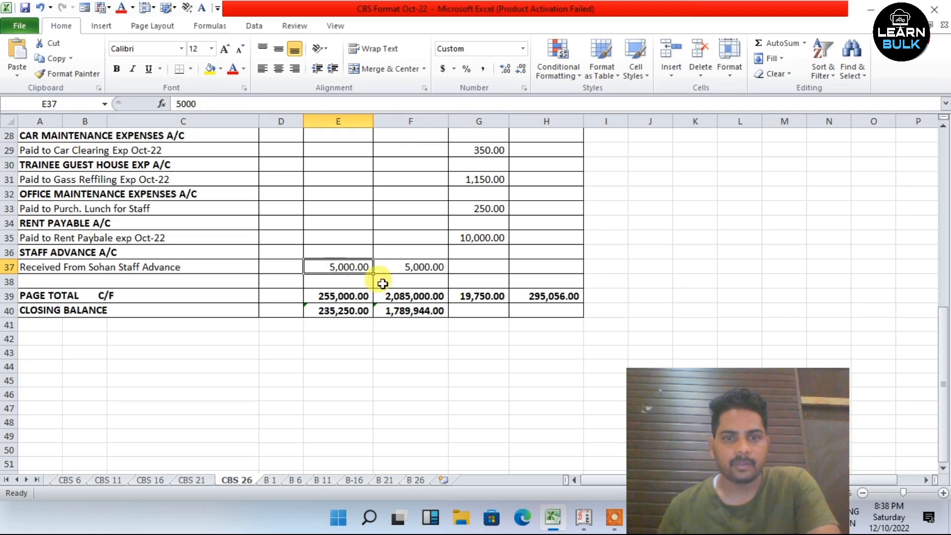
left_click(583, 518)
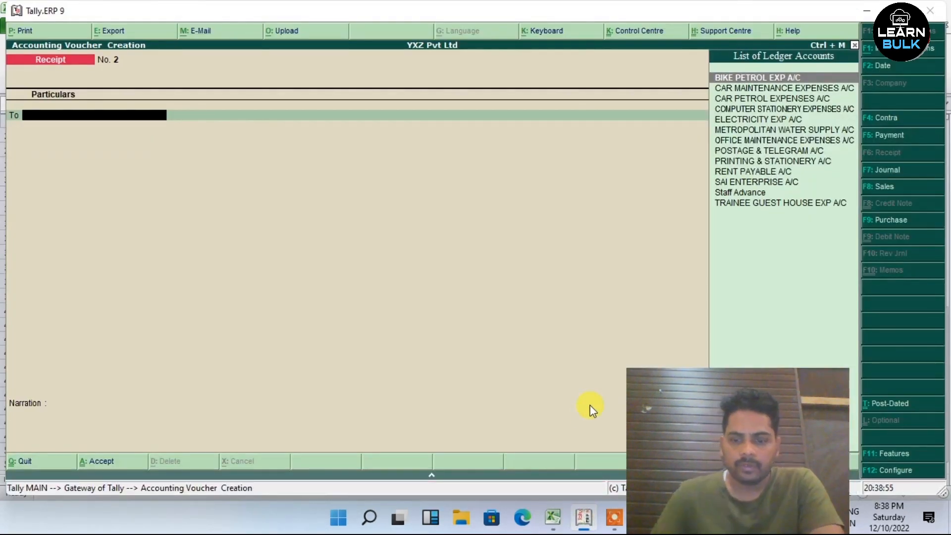
type("Staf")
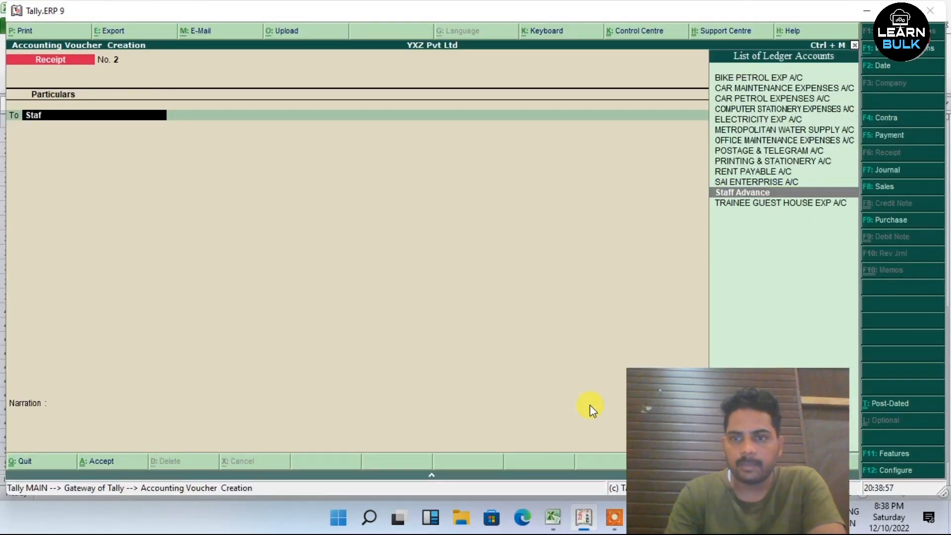
key("Return")
type("5000")
key("Return")
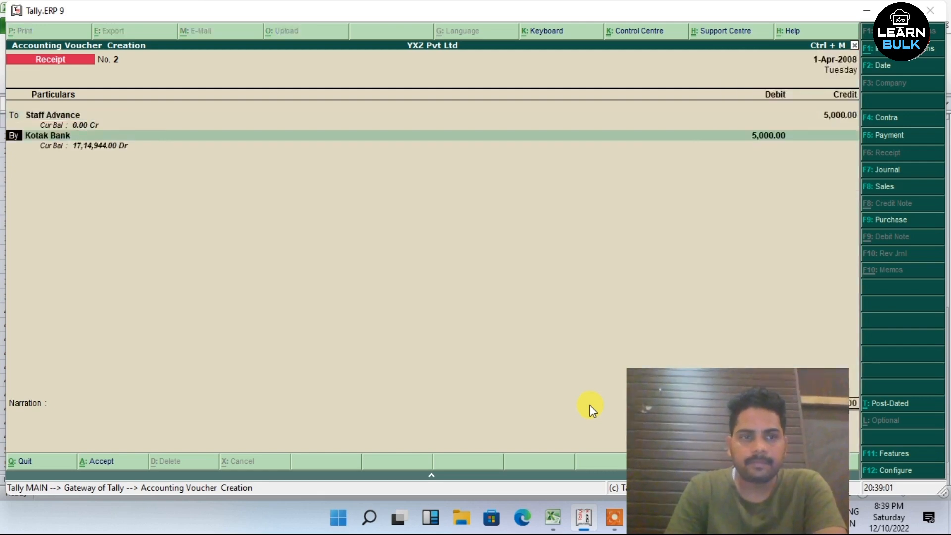
- Replace Kotak Bank with Cash as the debit ledger for the 5,000 in the staff advance receipt voucher
key("Return")
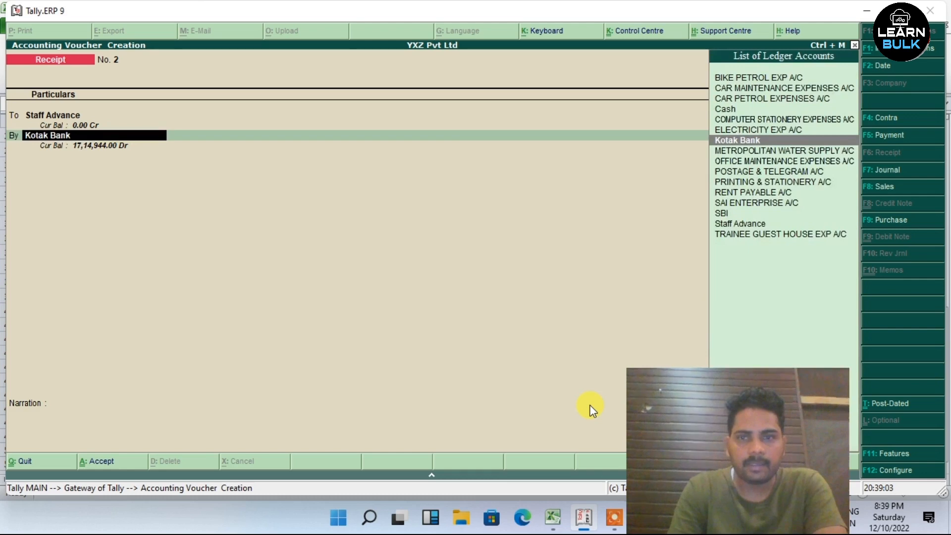
key("Up")
key("Up")
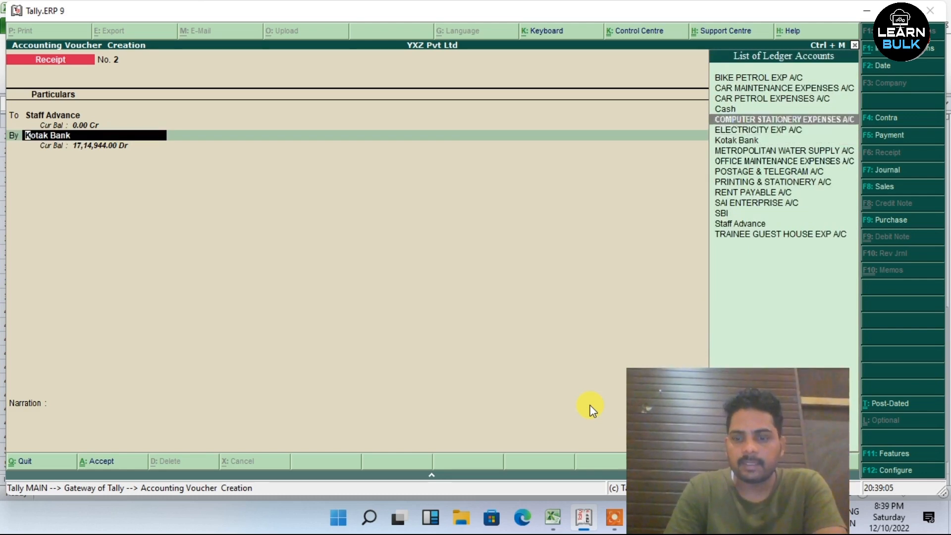
key("Up")
key("Return")
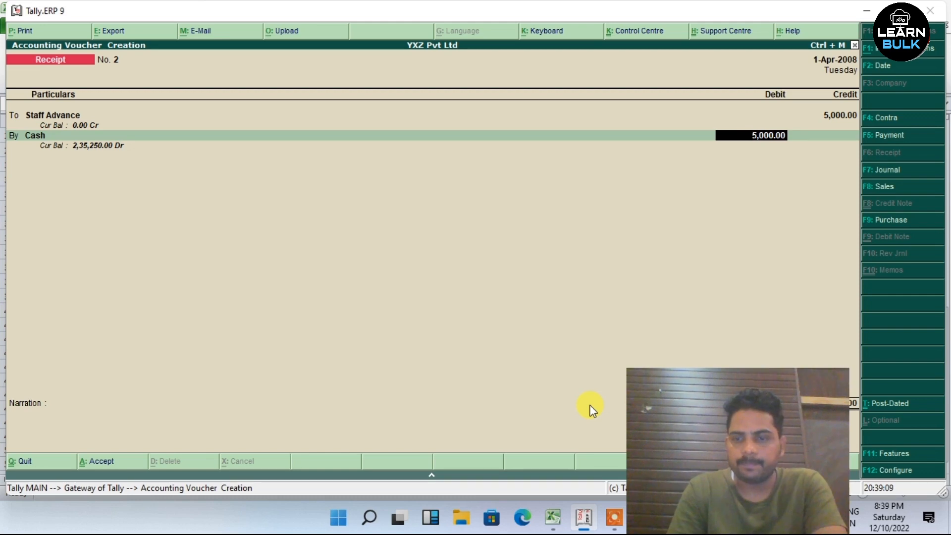
- Enter the narration "received from staff advance" followed by the employee's name, and save the cash receipt voucher
key("Return")
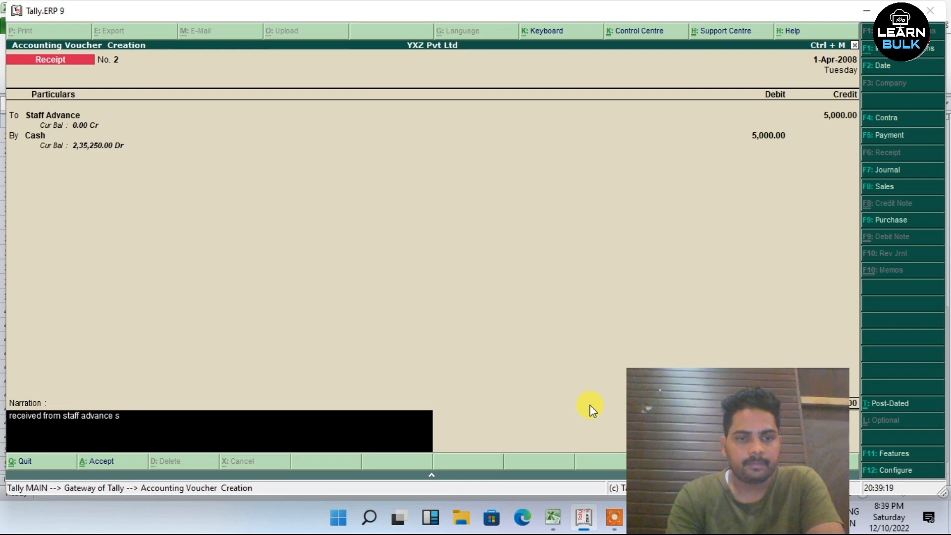
key("Return")
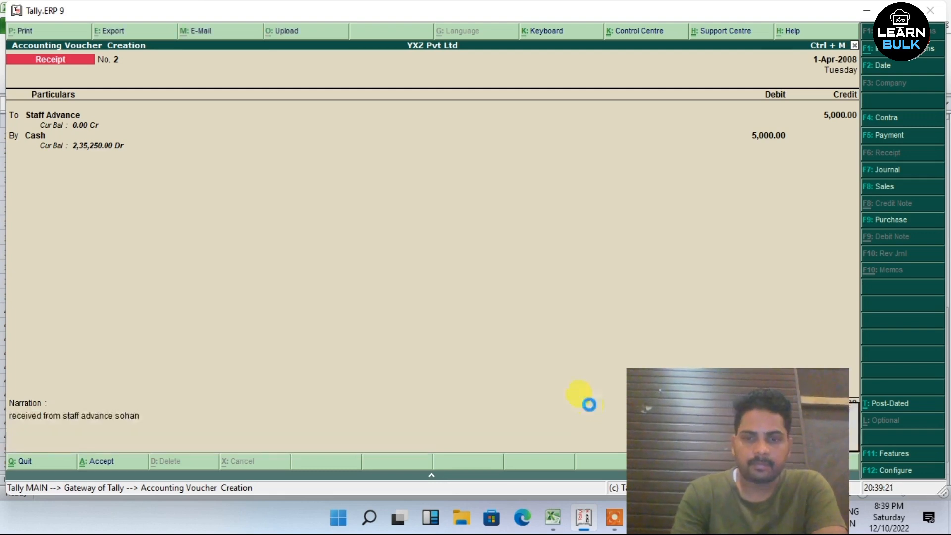
key("Return")
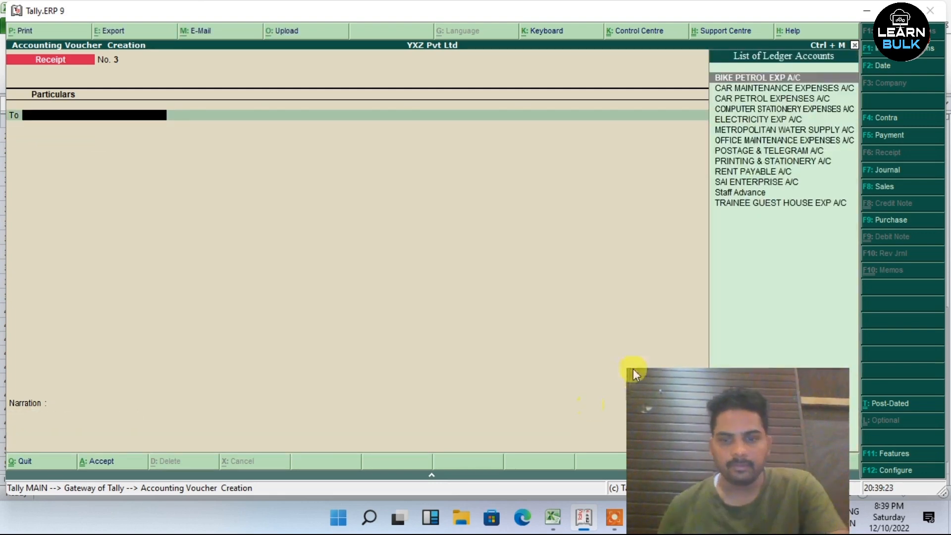
- Switch to Excel and review the recorded receipts and payments on the CBS 26 sheet from the opening balance down
left_click(553, 517)
left_click(345, 380)
left_click(342, 280)
scroll(290, 360, "up", 4)
scroll(291, 360, "up", 5)
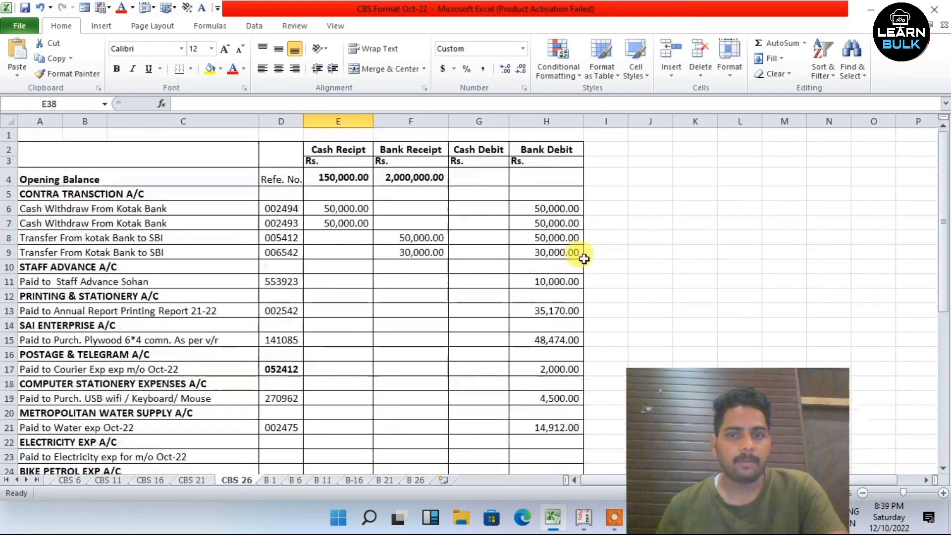
left_click(540, 210)
left_click(499, 310)
left_click(416, 280)
scroll(469, 380, "down", 3)
scroll(469, 380, "down", 3)
left_click(425, 279)
left_click(328, 372)
left_click(416, 325)
left_click(424, 353)
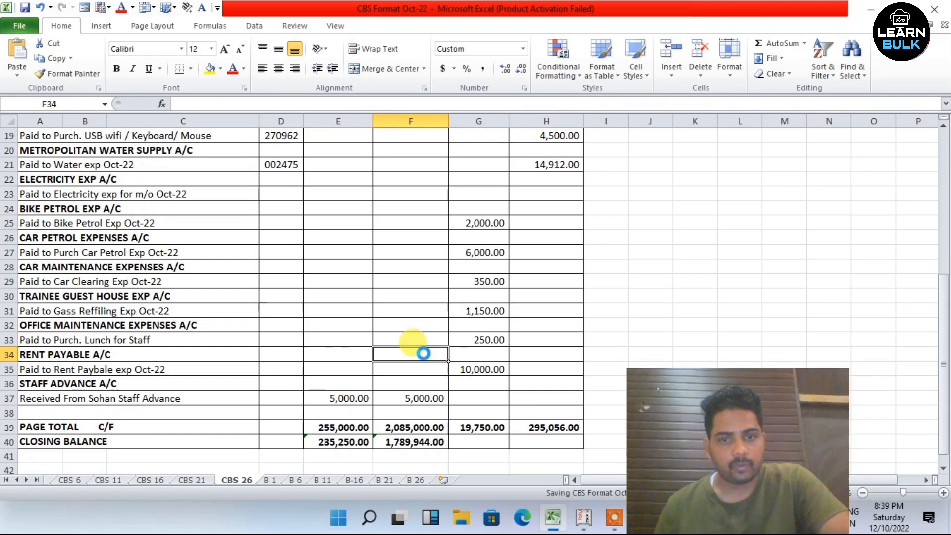
- Examine the cash and bank closing balances below the page total on the CBS 26 sheet
left_click(410, 336)
scroll(377, 412, "down", 2)
left_click(345, 381)
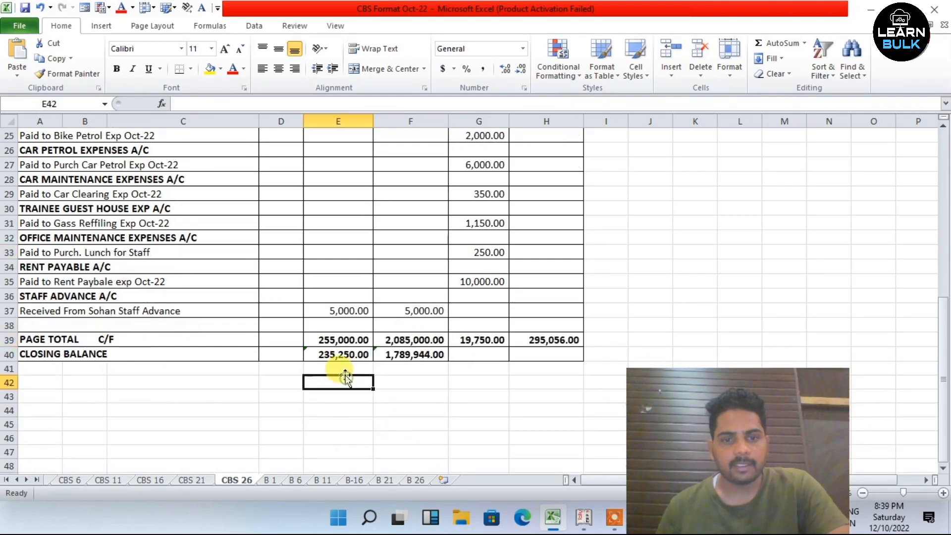
left_click(344, 368)
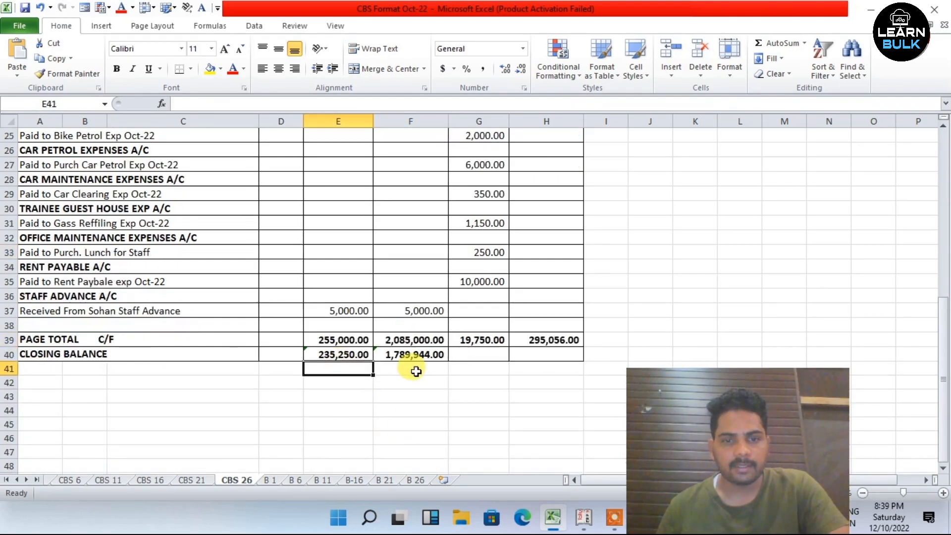
left_click(416, 372)
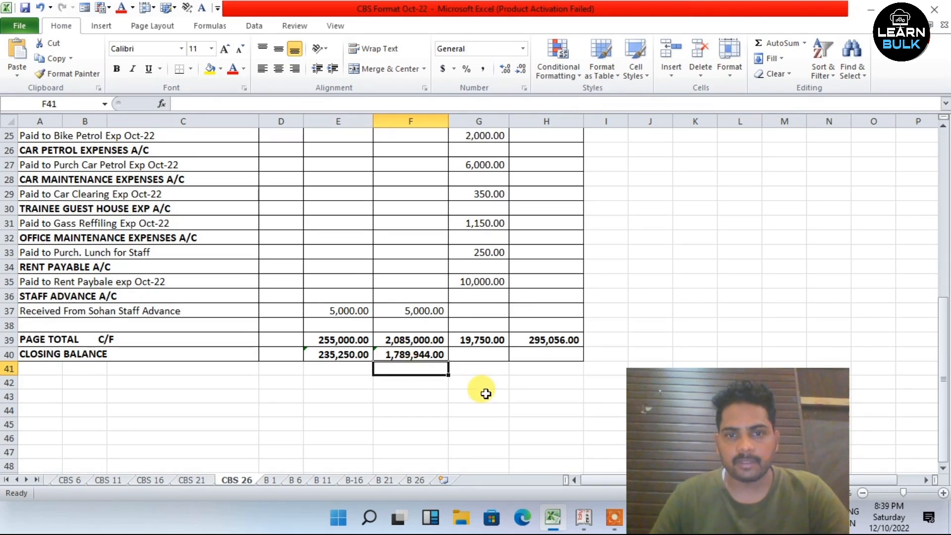
left_click(484, 395)
left_click(322, 384)
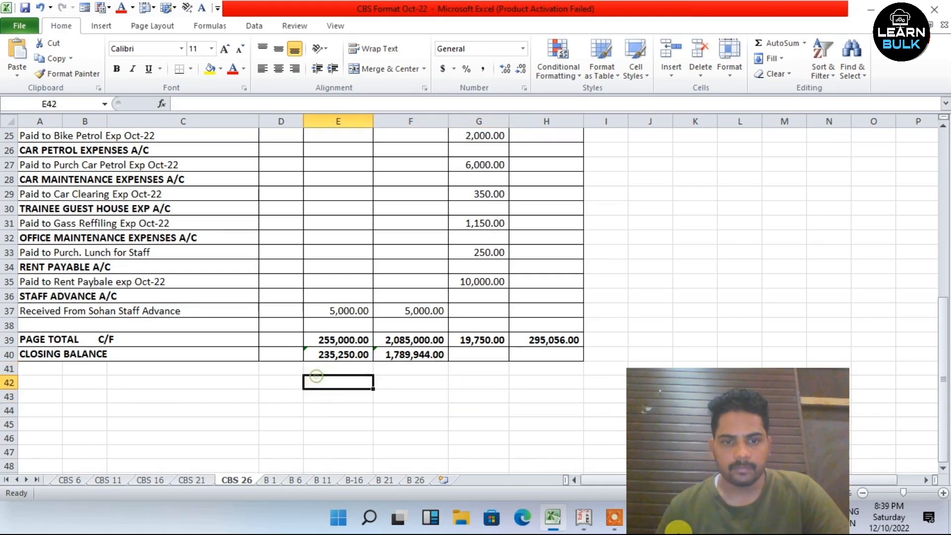
- Switch to Tally.ERP 9 and leave accounting voucher creation for the Gateway of Tally
left_click(592, 518)
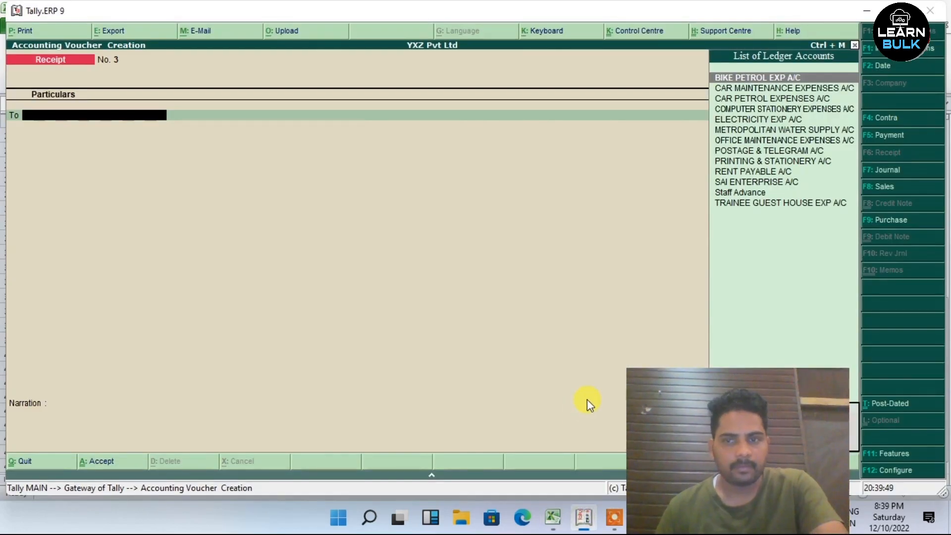
key("Escape")
key("Escape")
key("n")
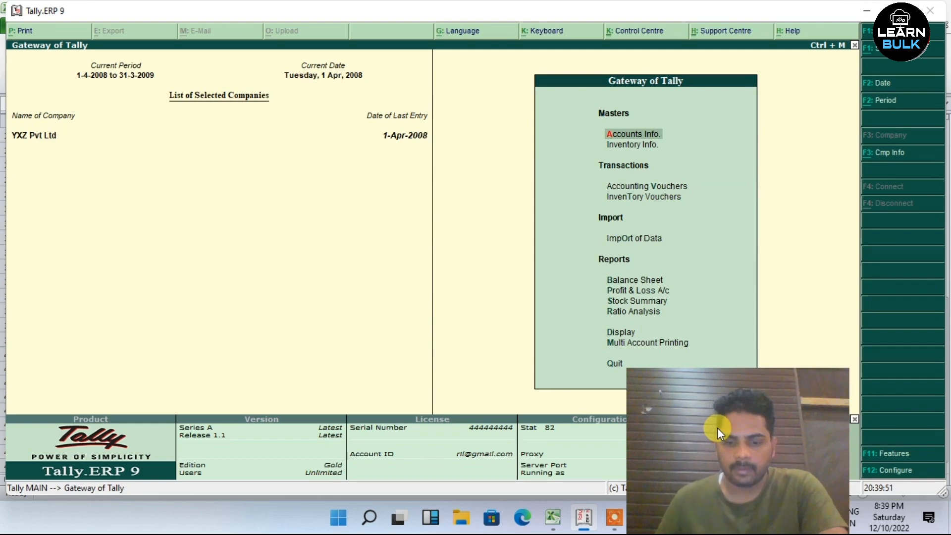
- Display the Cash/Bank Book(s) summary from the Account Books of YXZ Pvt Ltd
key("Down")
key("Down")
key("Down")
key("Down")
key("Down")
key("Down")
key("Down")
key("Down")
key("Down")
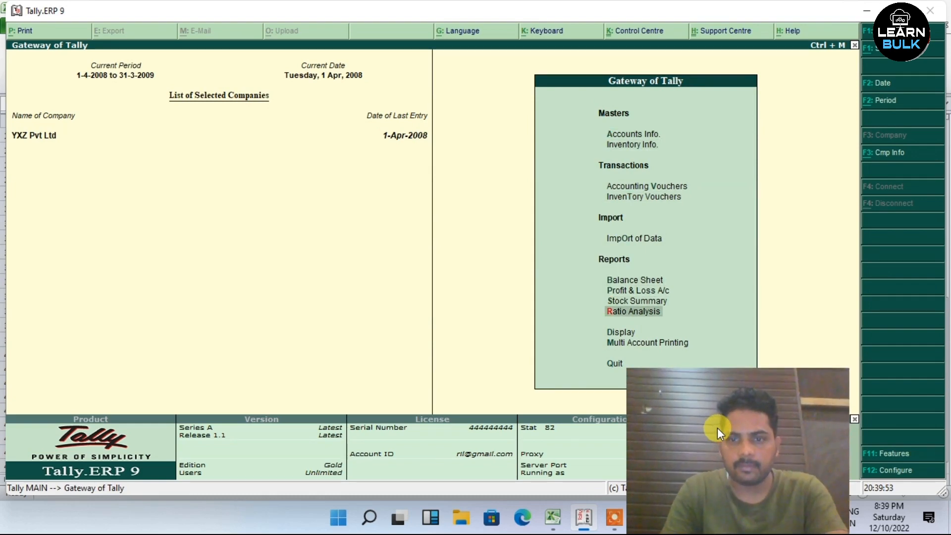
key("Return")
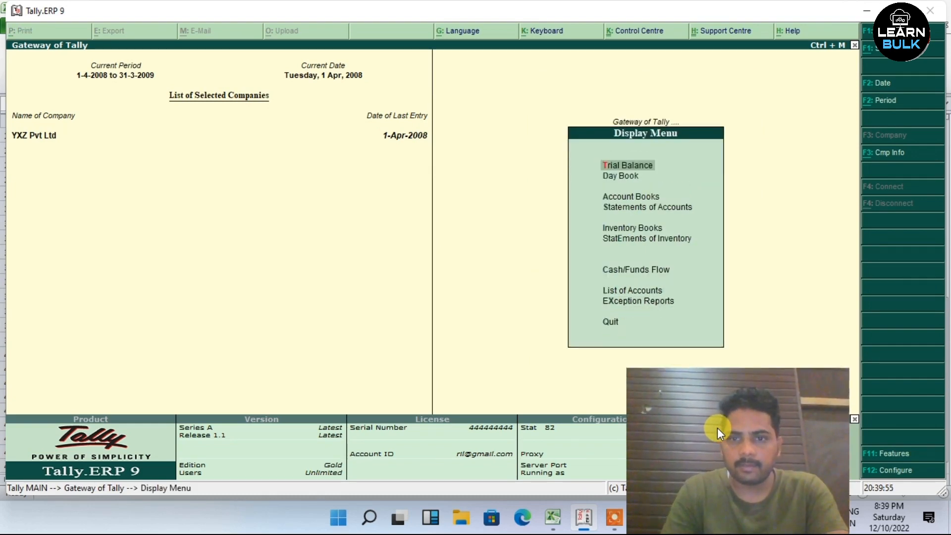
key("Down")
key("Down")
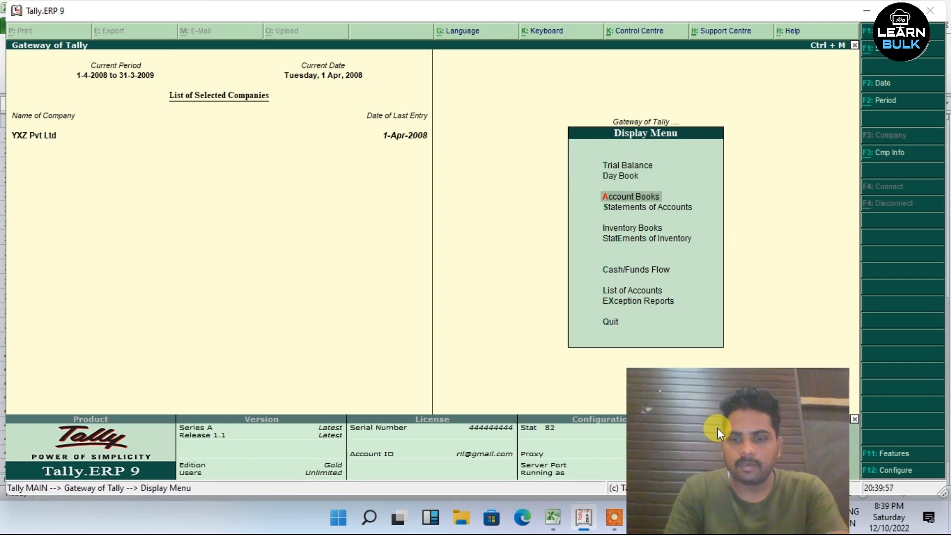
key("Return")
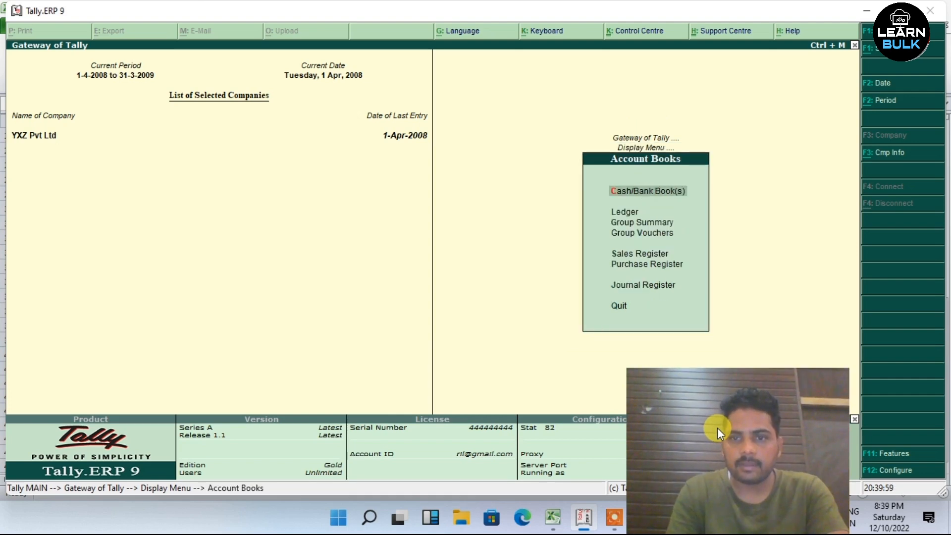
key("Return")
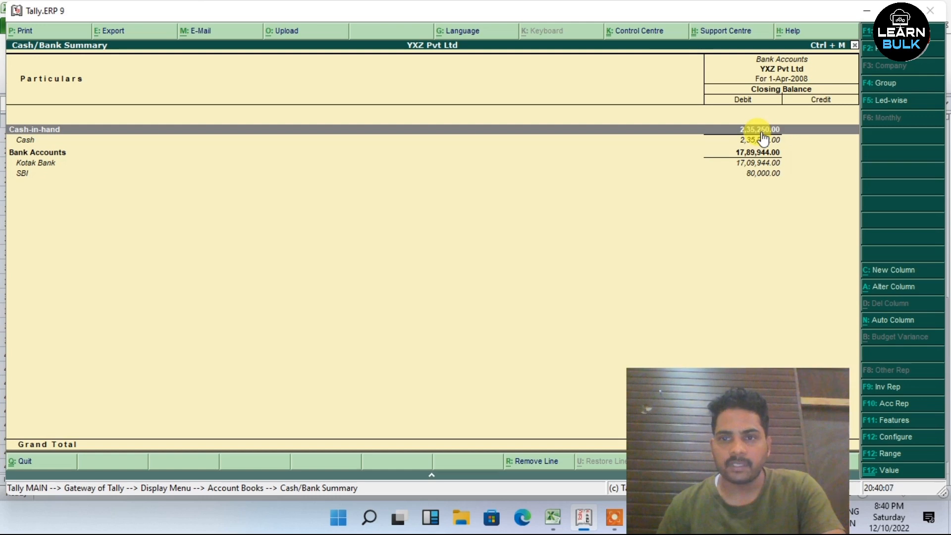
- Compare the Cash-in-hand closing balance in Tally.ERP 9 with the cash closing balance in the Excel sheet
left_click(553, 518)
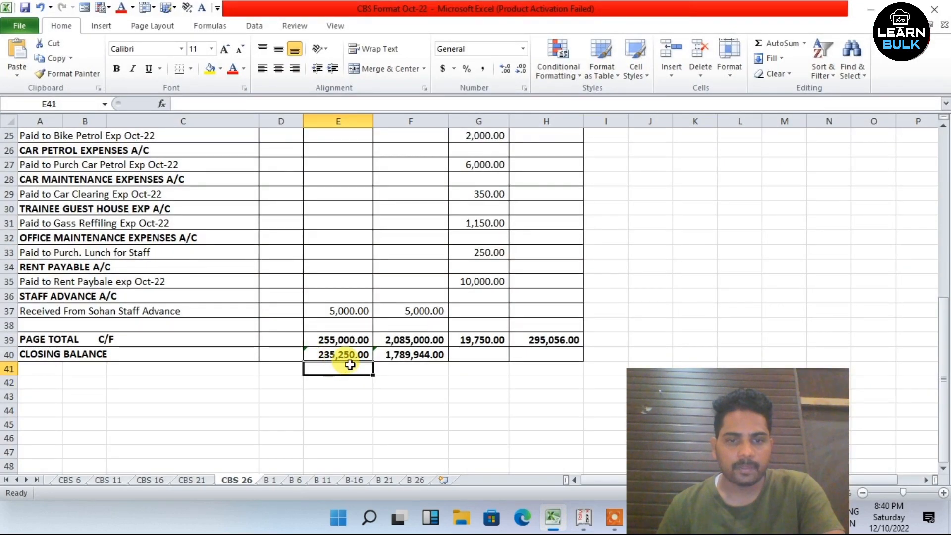
left_click(347, 380)
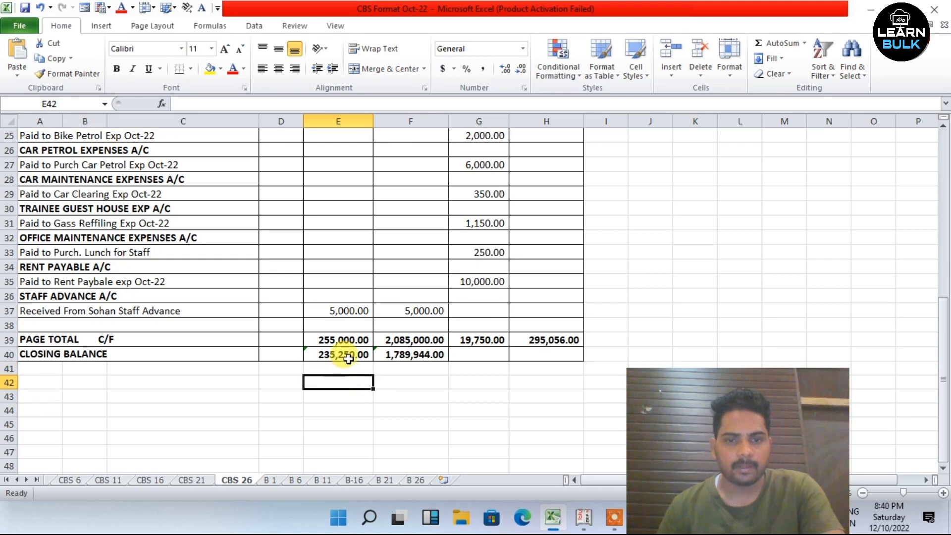
left_click(551, 513)
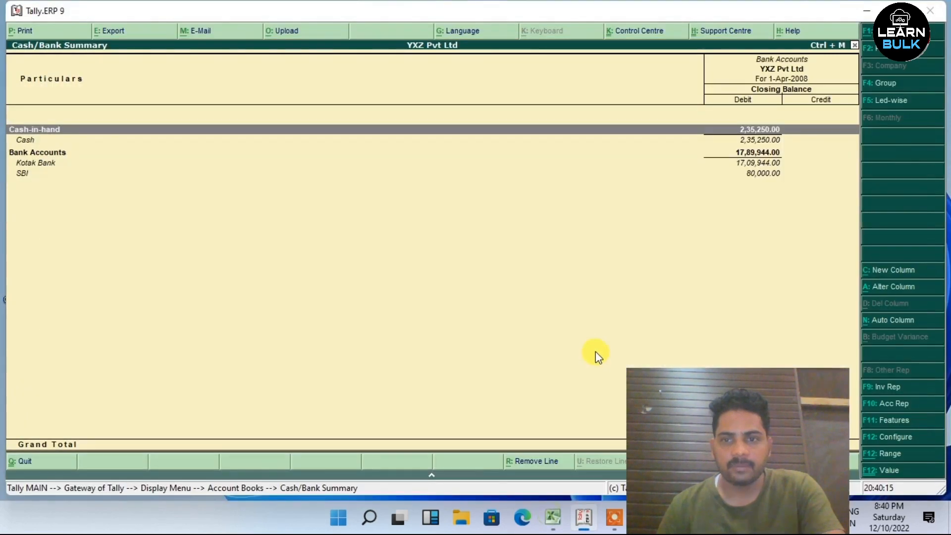
- Compare the Bank Accounts closing balance in Tally.ERP 9 with the bank closing balance in the Excel sheet
left_click(762, 158)
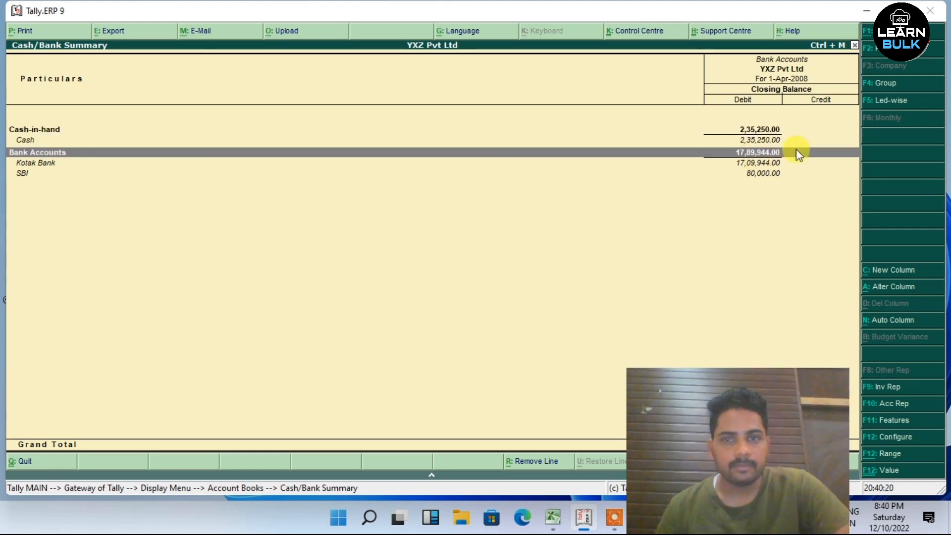
left_click(552, 517)
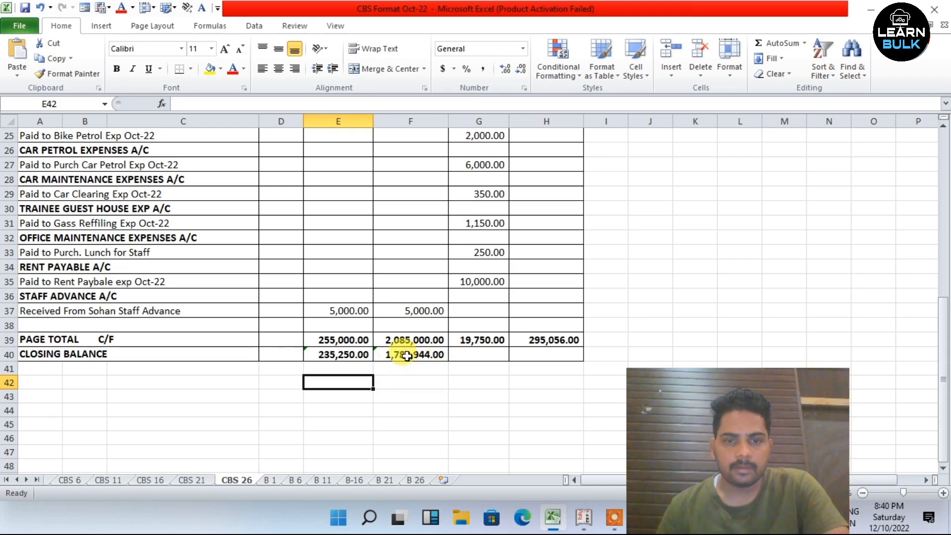
left_click(388, 372)
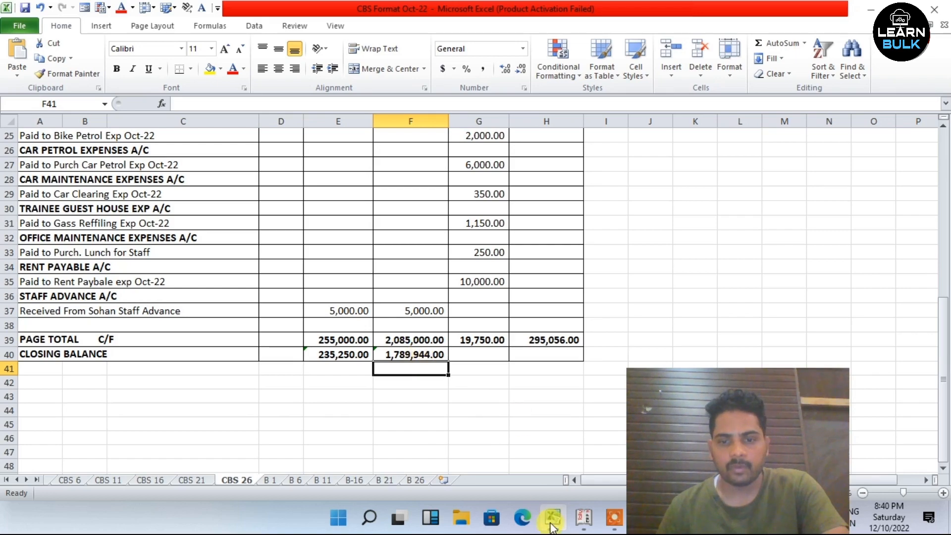
left_click(552, 516)
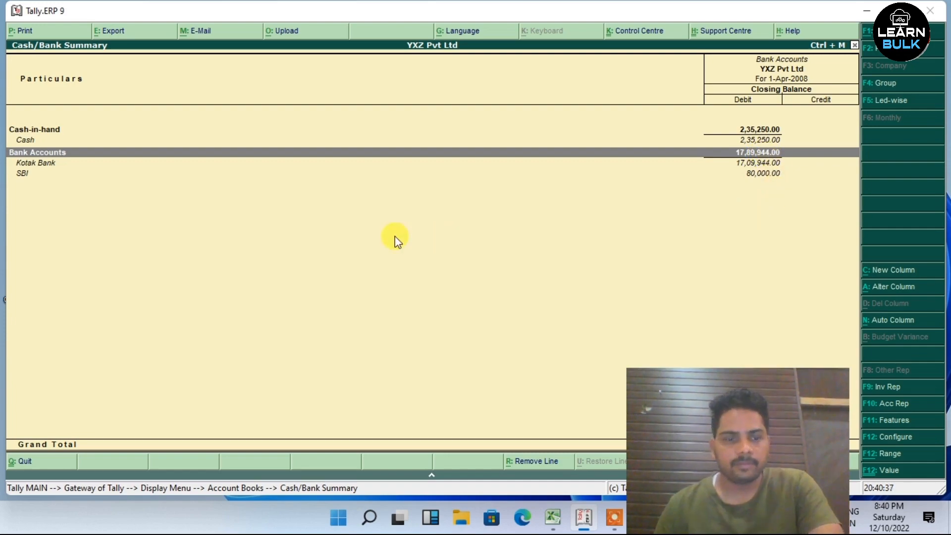
- Recheck both closing balances in the Excel sheet and minimize Excel to return to the Tally.ERP 9 Cash/Bank Summary
left_click(552, 516)
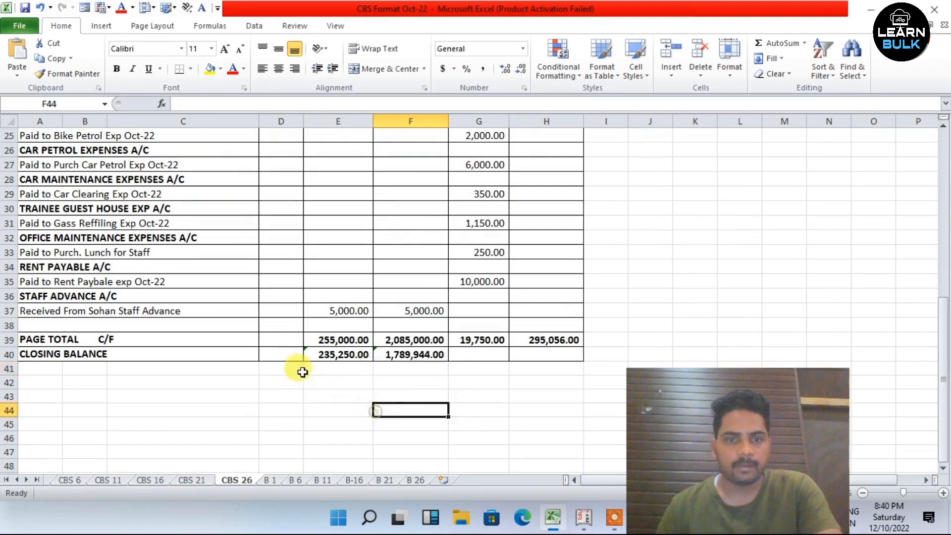
left_click(337, 358)
left_click(416, 358)
left_click(354, 367)
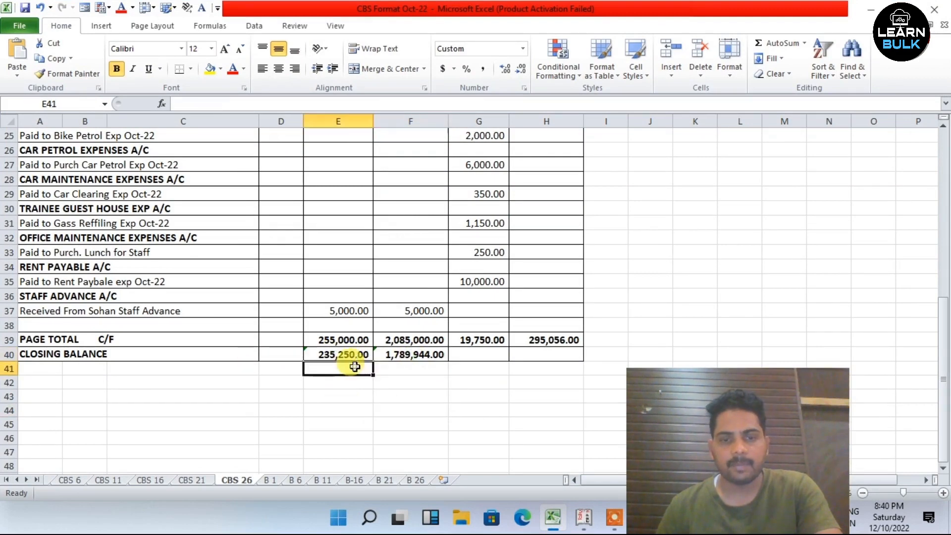
left_click(503, 380)
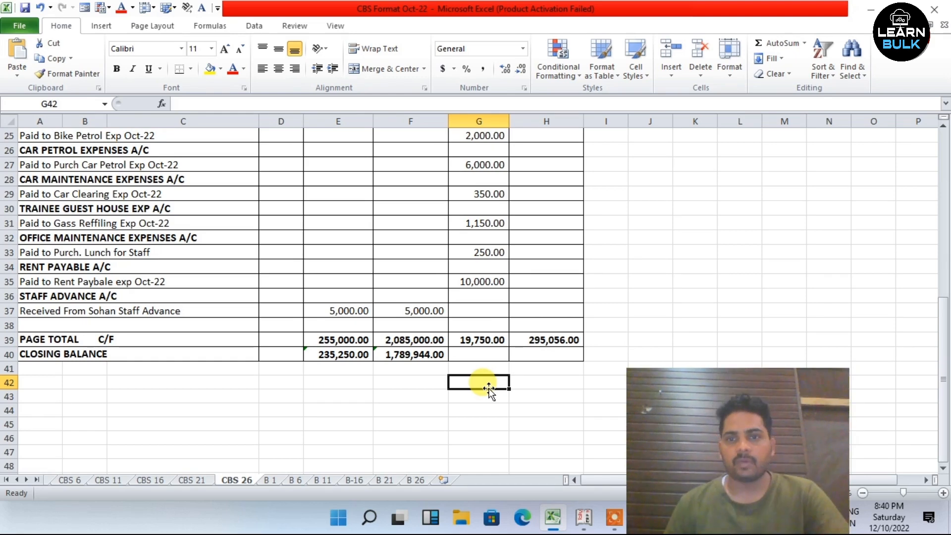
left_click(870, 9)
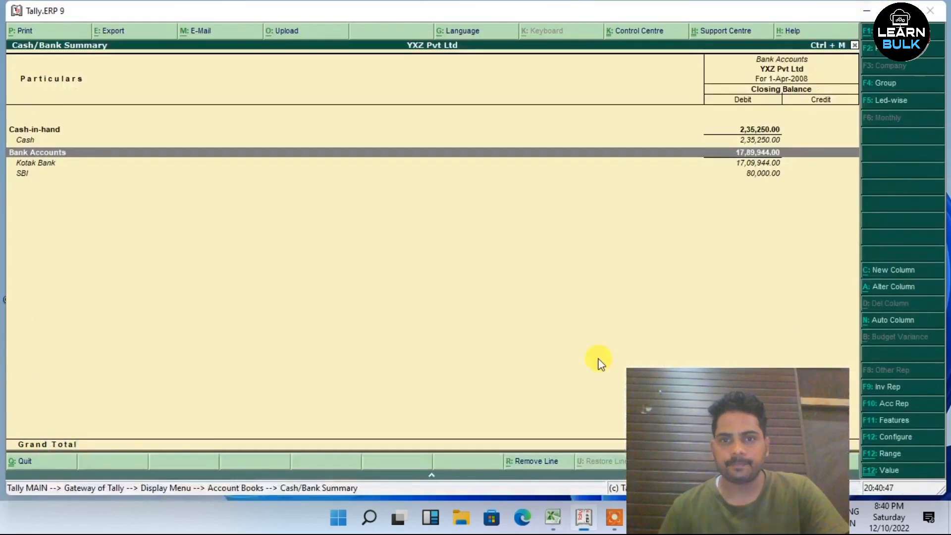
left_click_drag(745, 429, 727, 421)
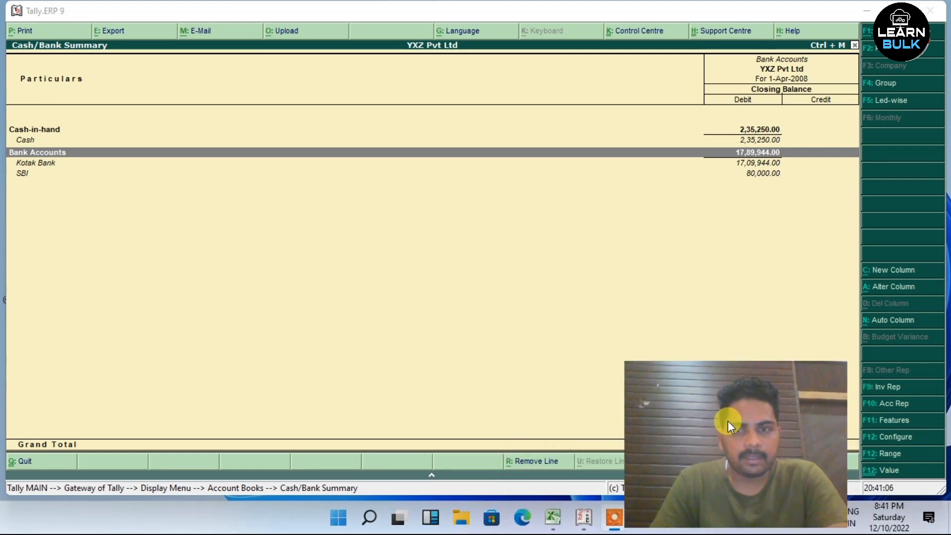
left_click(531, 325)
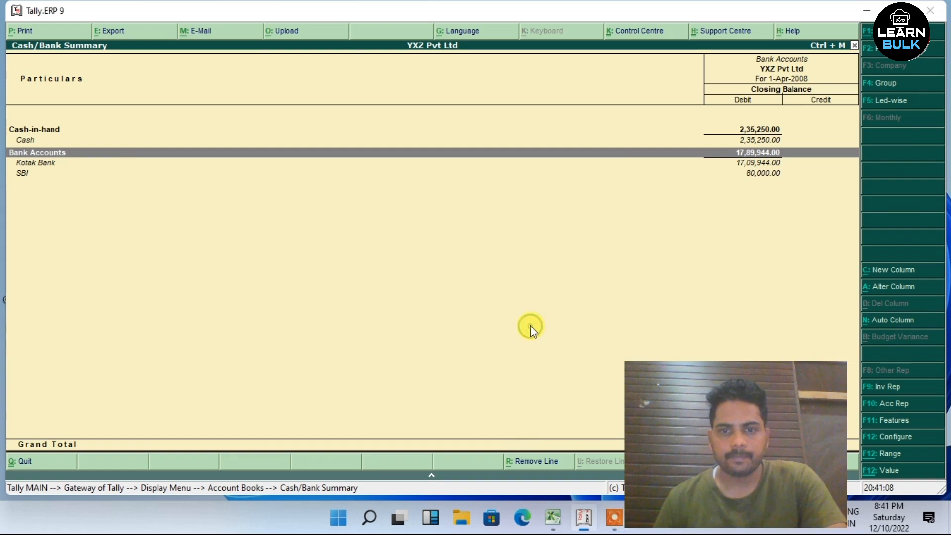
- Leave the Cash/Bank Summary and display the ledger vouchers of the SBI ledger from the Account Books
key("Escape")
key("Down")
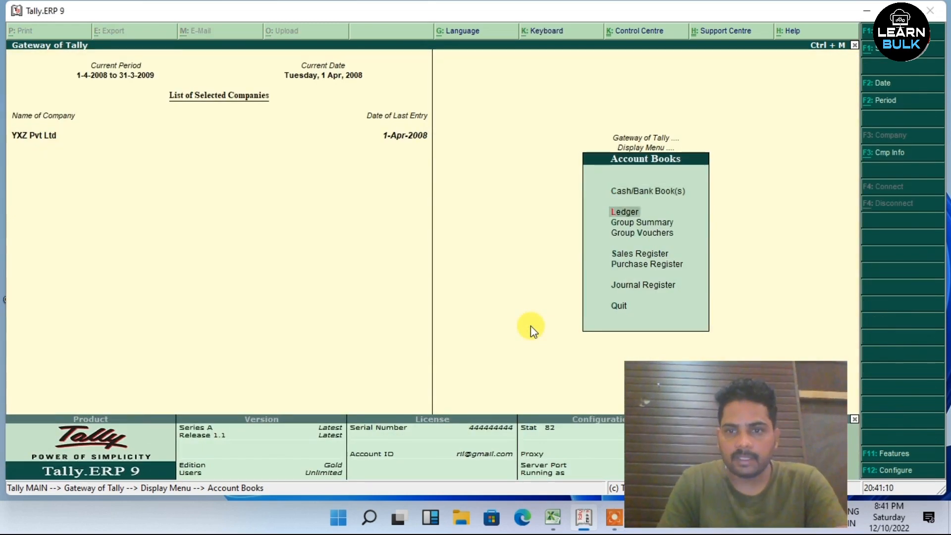
key("Return")
key("Down")
key("Down")
key("Down")
key("Down")
key("Down")
key("Down")
key("Down")
key("Down")
key("Down")
key("Down")
key("Down")
key("Down")
key("Down")
key("Down")
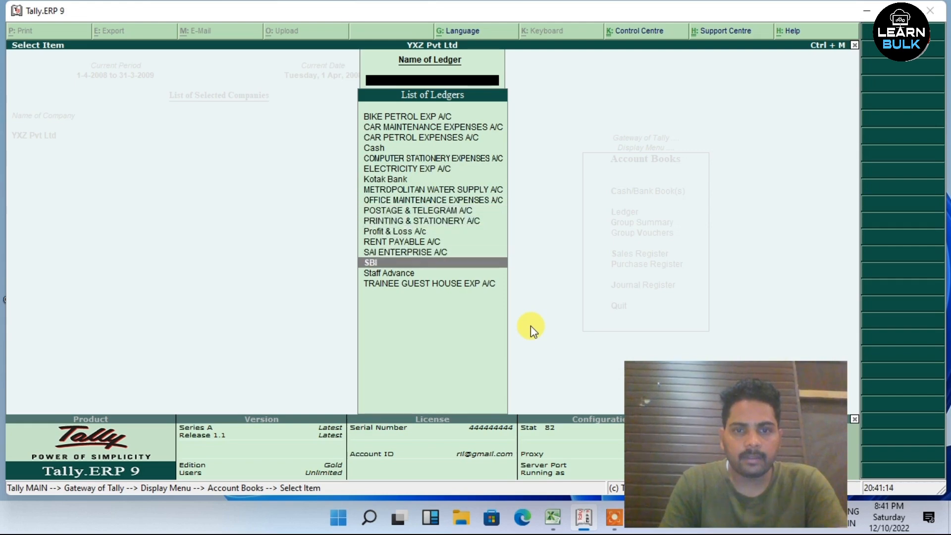
key("Return")
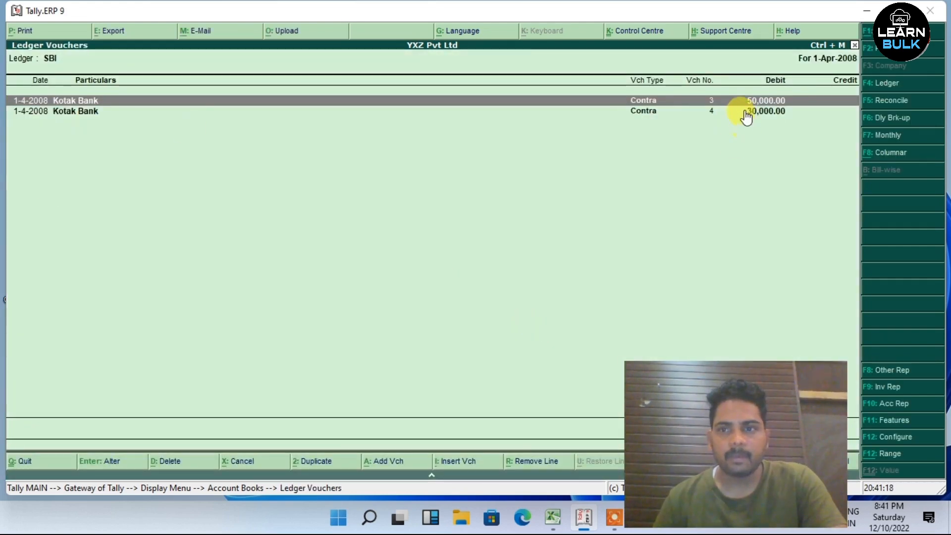
- Switch to Excel and check the two Kotak Bank to SBI transfer entries in rows 8 and 9 of sheet CBS 26
left_click(553, 518)
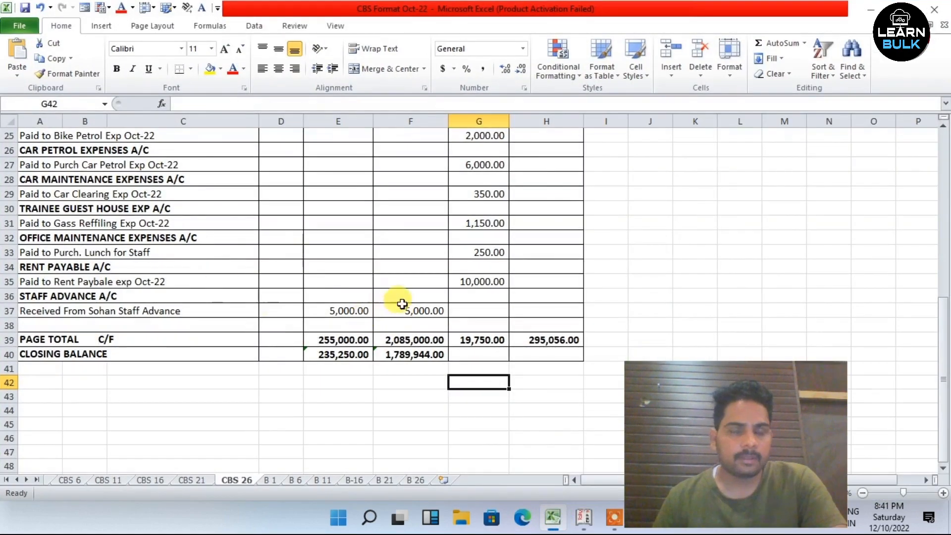
scroll(400, 307, "up", 8)
left_click(404, 308)
left_click(113, 239)
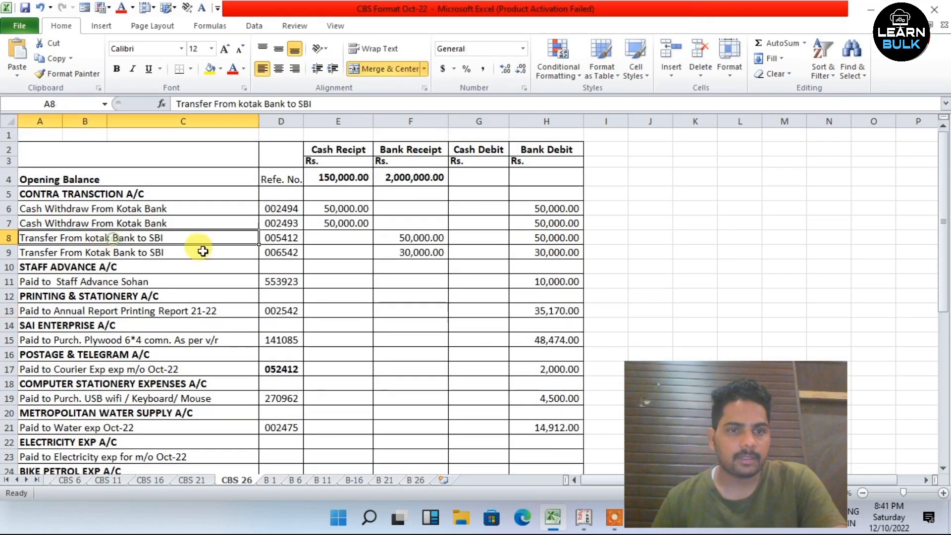
left_click(462, 238)
left_click(465, 255)
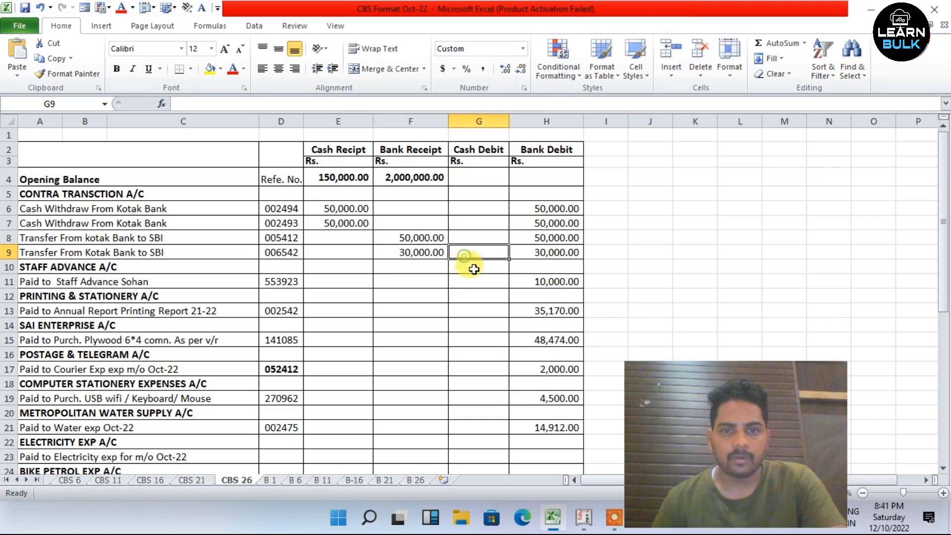
- Return to Tally.ERP 9 and compare the SBI ledger's contra vouchers and closing balance with the Excel transfers
left_click(584, 517)
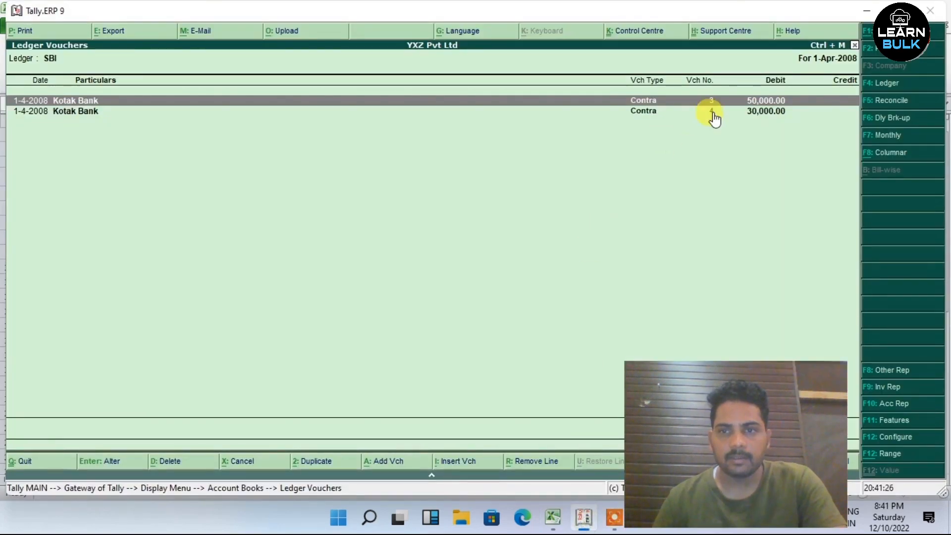
left_click_drag(706, 403, 131, 384)
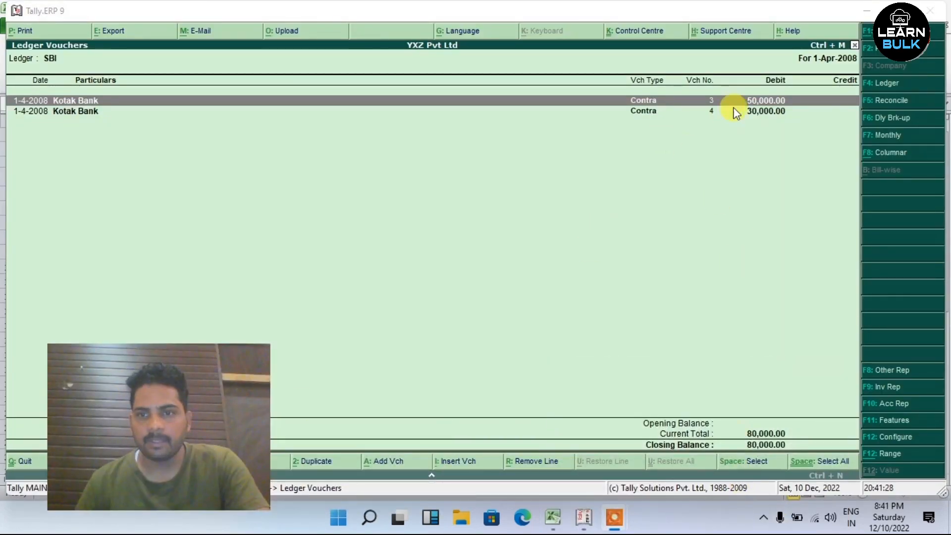
left_click_drag(153, 442, 751, 449)
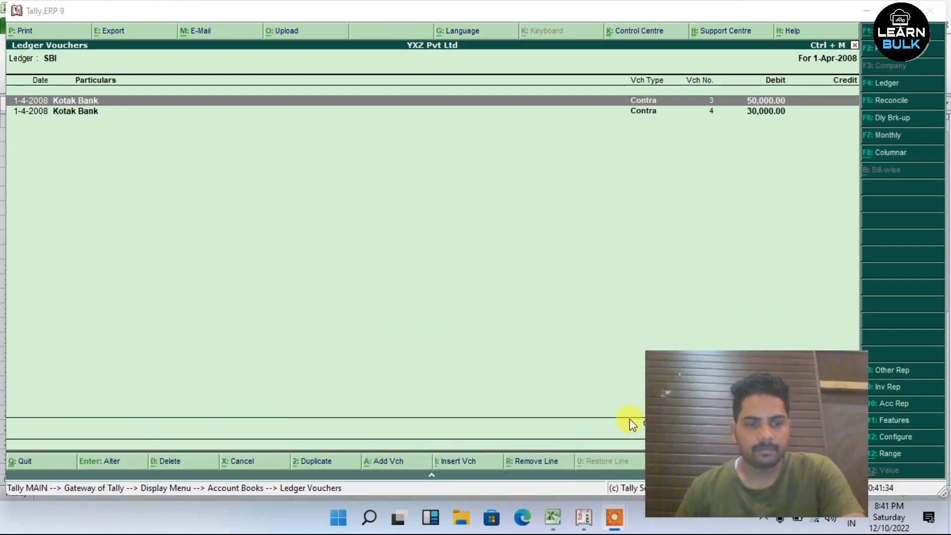
- Leave the SBI ledger vouchers and reopen the Cash/Bank Book(s) summary from the Account Books
right_click(565, 315)
right_click(573, 313)
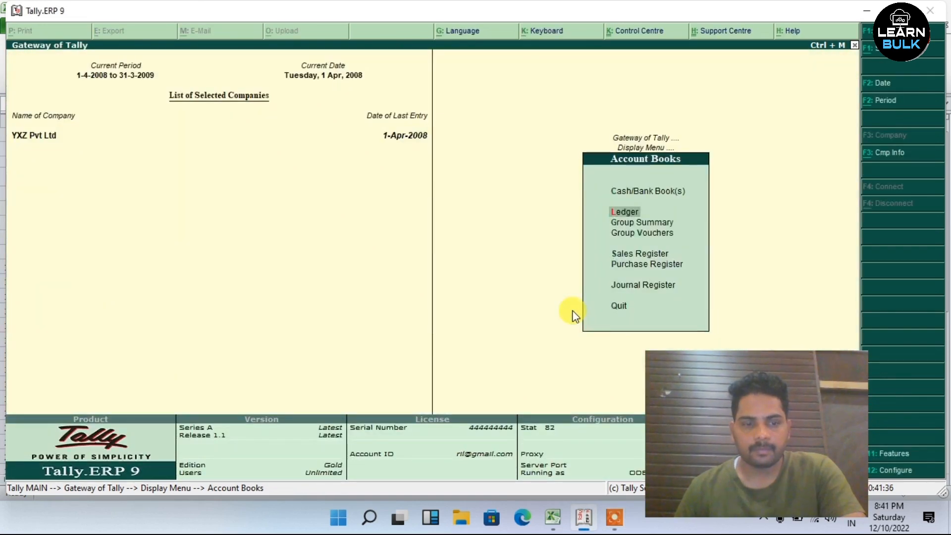
key("Return")
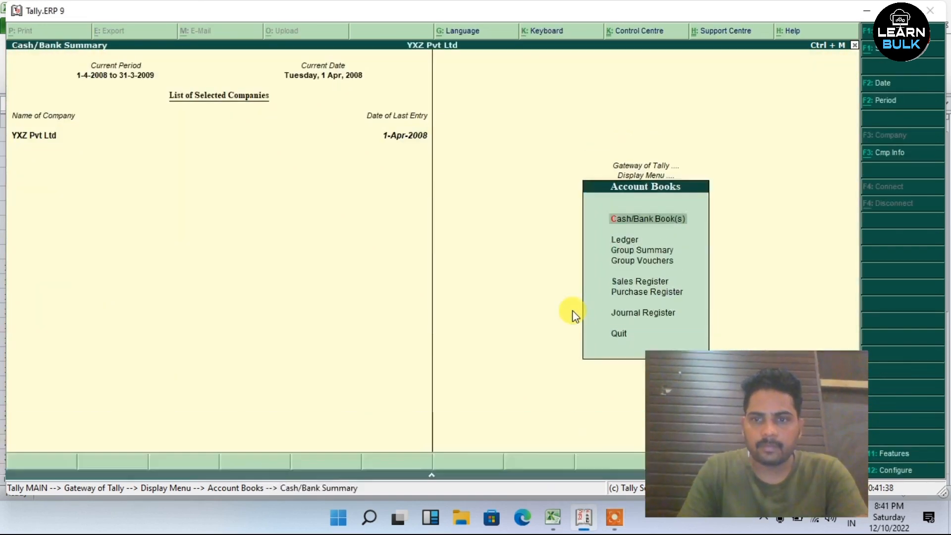
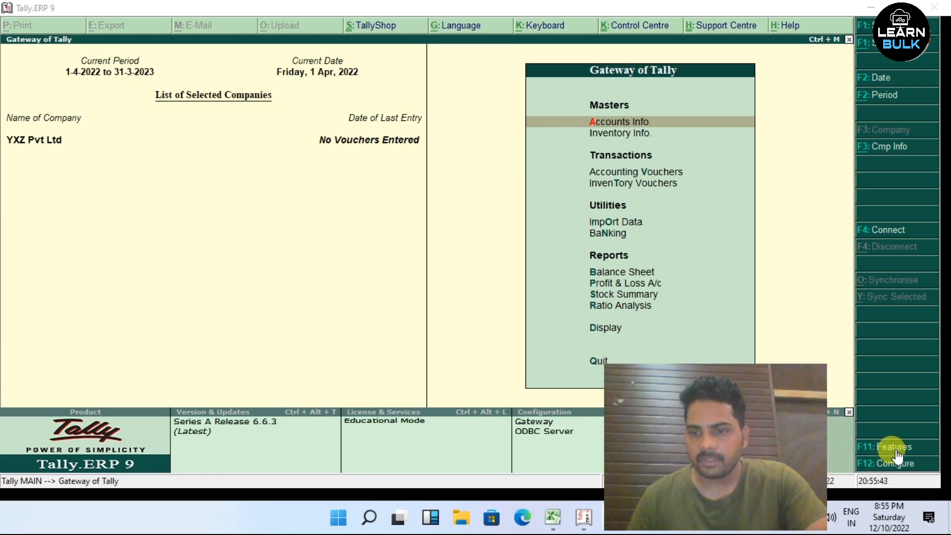
- Enable Goods and Services Tax (GST) in the Statutory & Taxation features of YXZ Pvt Ltd and choose to set its GST details
left_click(895, 447)
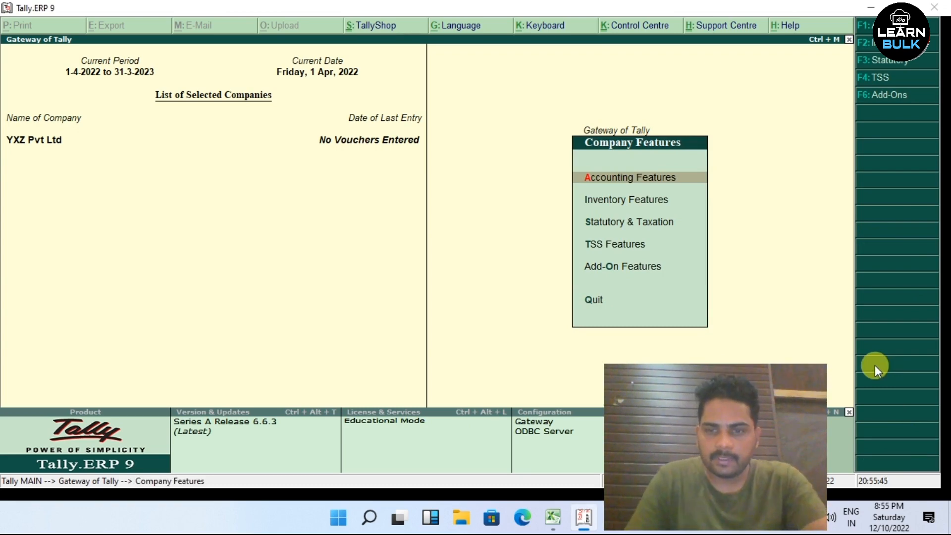
key("Down")
key("Down")
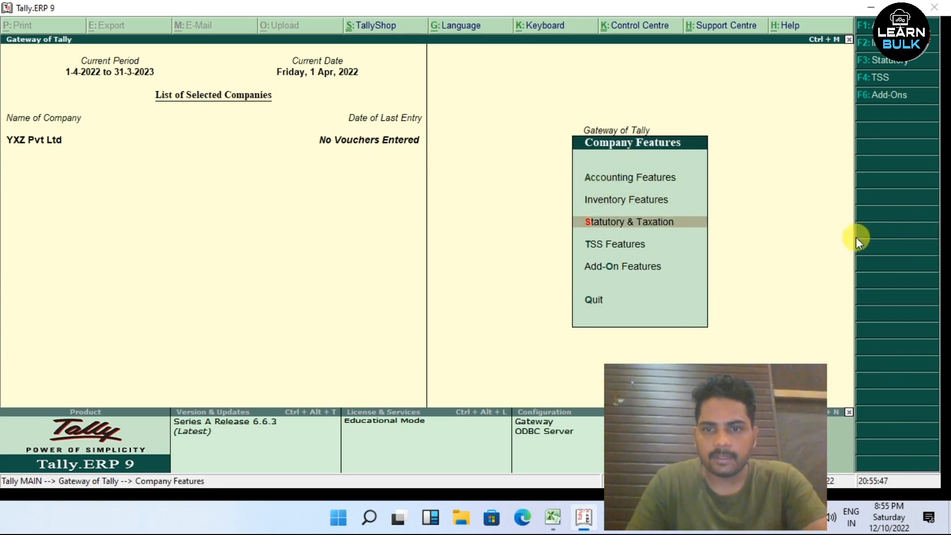
left_click(646, 224)
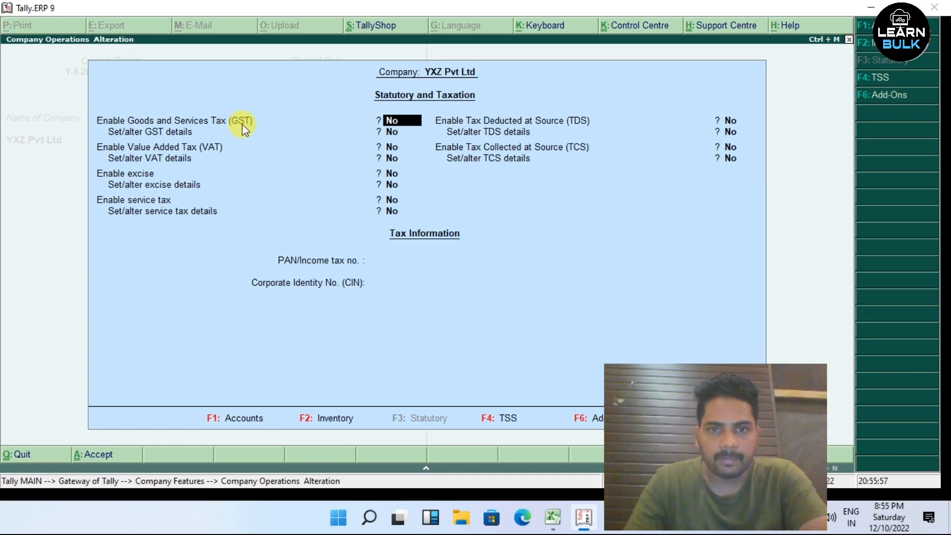
type("y")
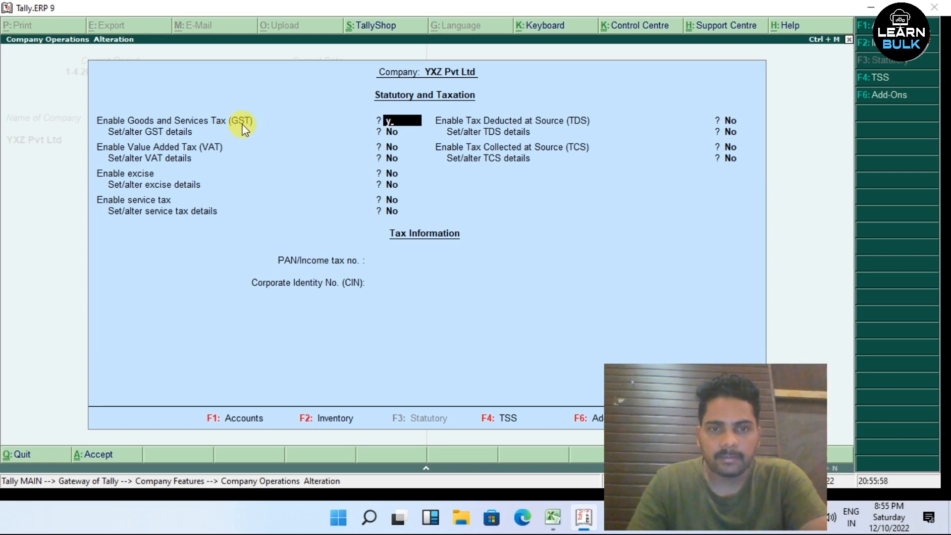
key("Return")
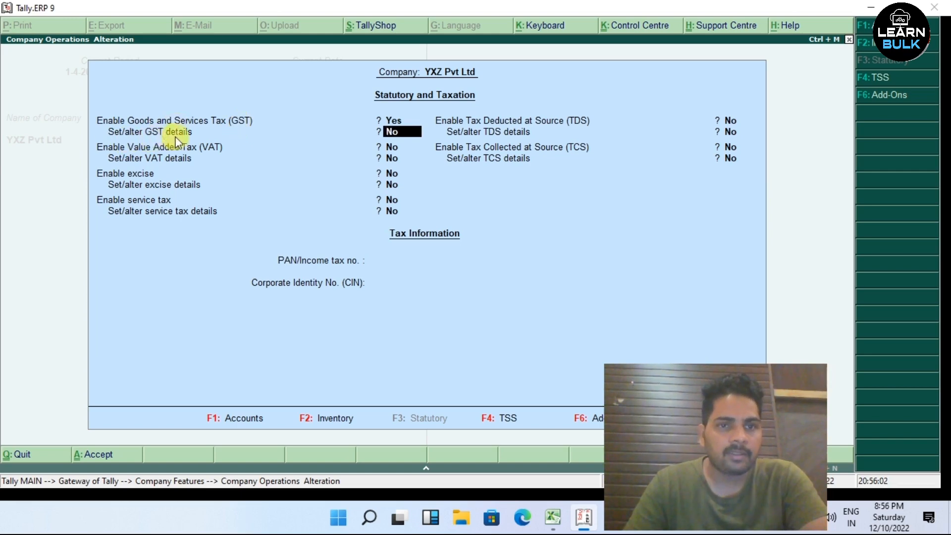
type("y")
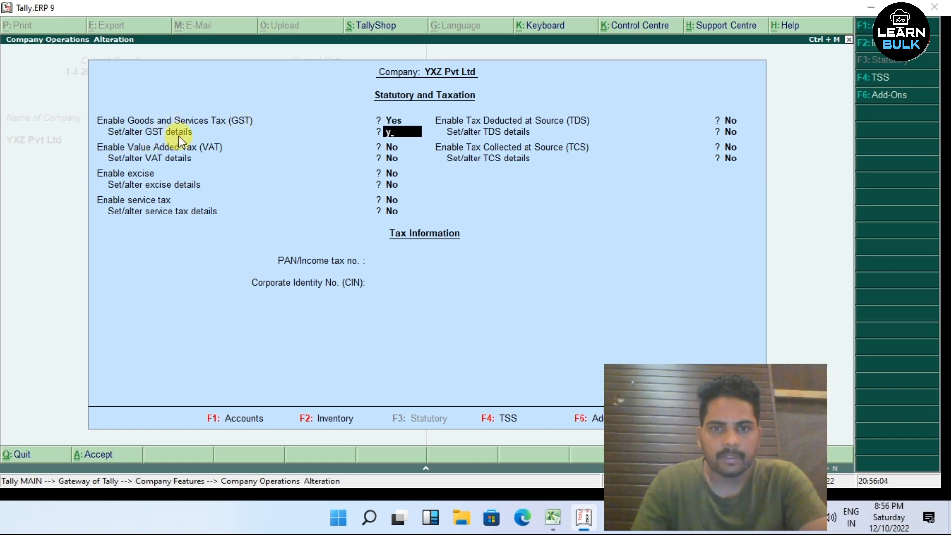
key("Return")
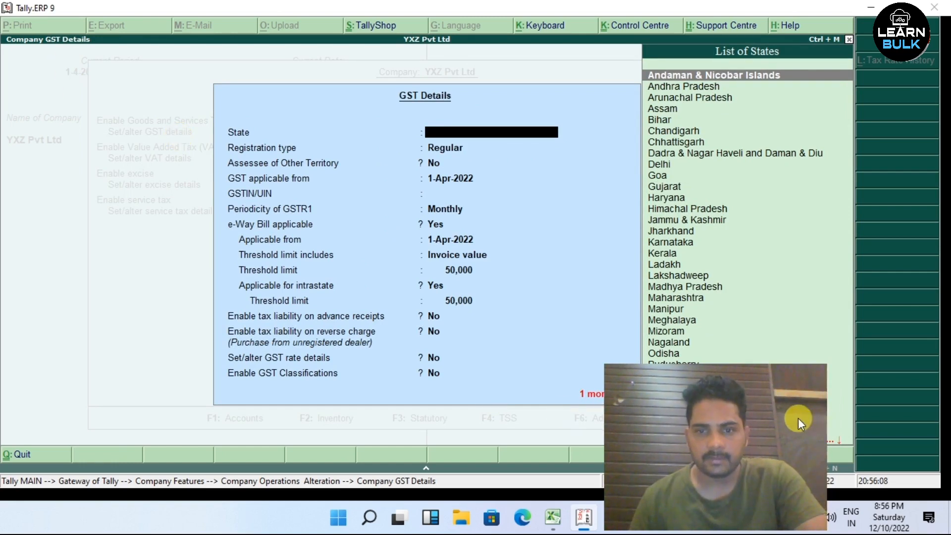
- Set the state in the company's GST details to Delhi and accept the state change warning
key("Down")
key("Down")
key("Down")
key("Down")
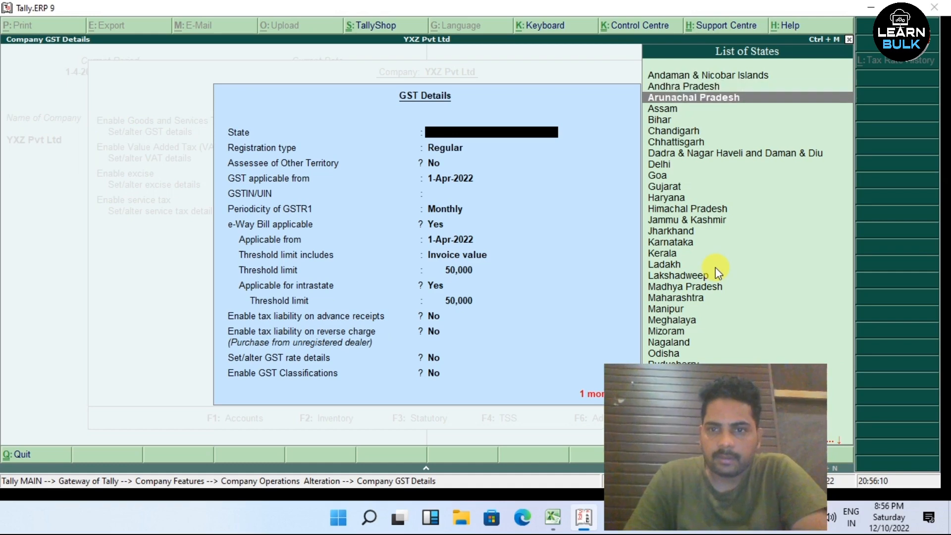
key("Down")
key("Down")
key("Down")
key("Down")
key("Return")
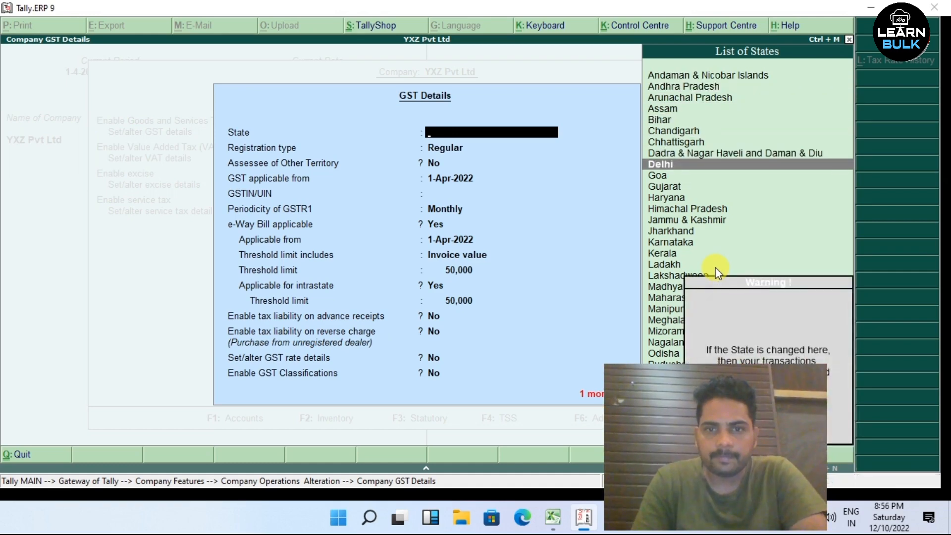
key("Return")
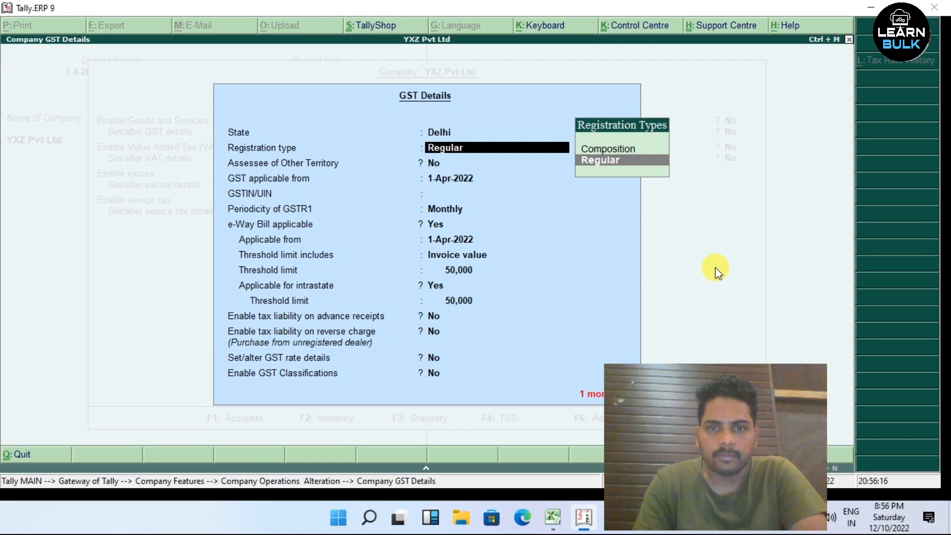
- Keep the registration type Regular, Assessee of Other Territory at No, and GST applicable from 1-Apr-2022
key("Return")
key("BackSpace")
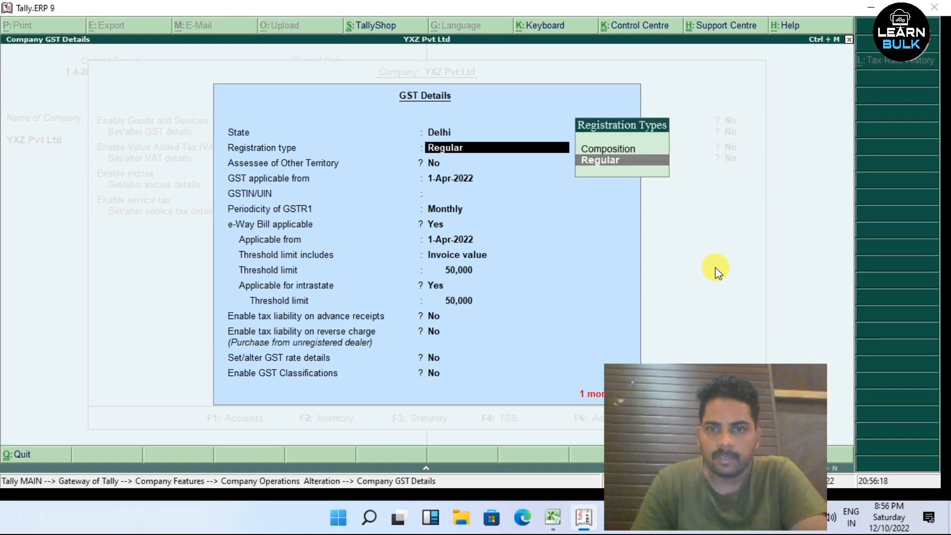
key("Return")
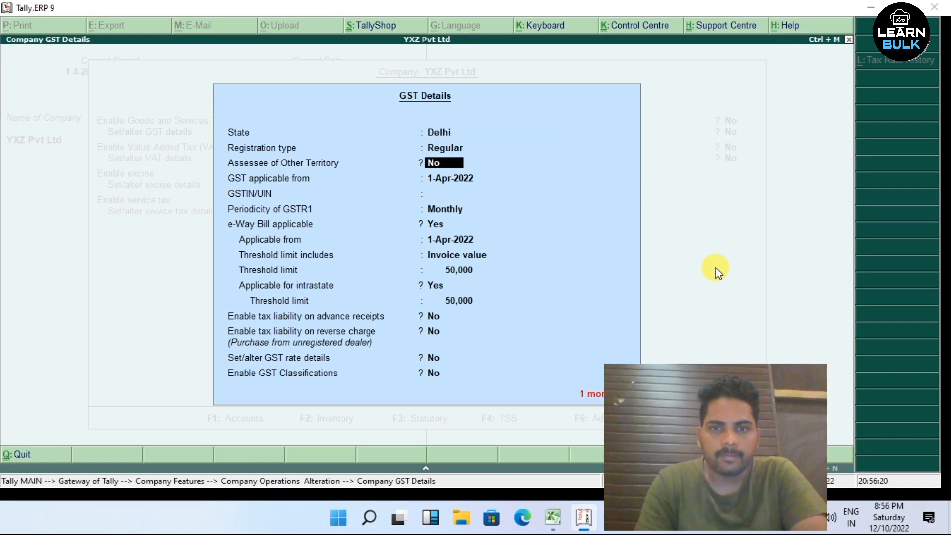
key("Return")
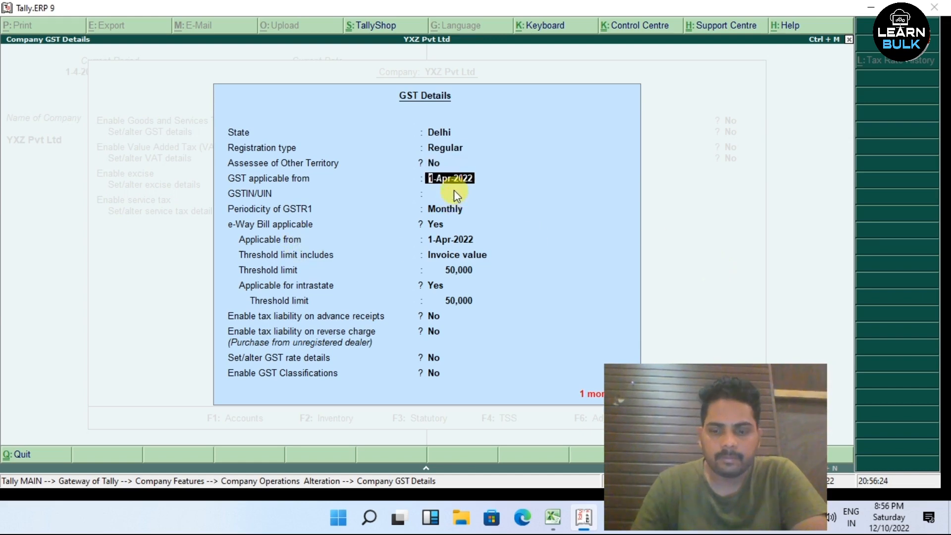
key("Return")
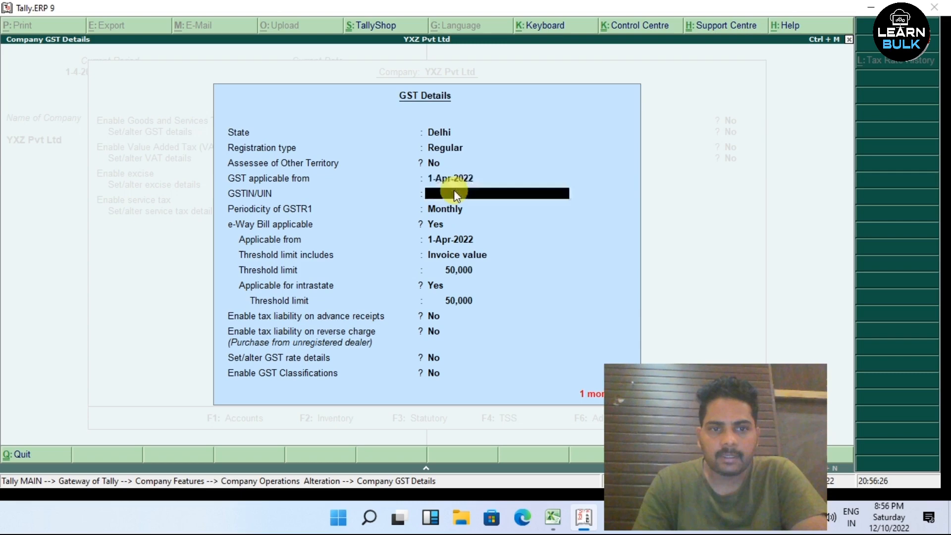
- Enter the company's GSTIN/UIN and set the periodicity of GSTR1 to Quarterly
type("DKJKLDF5241")
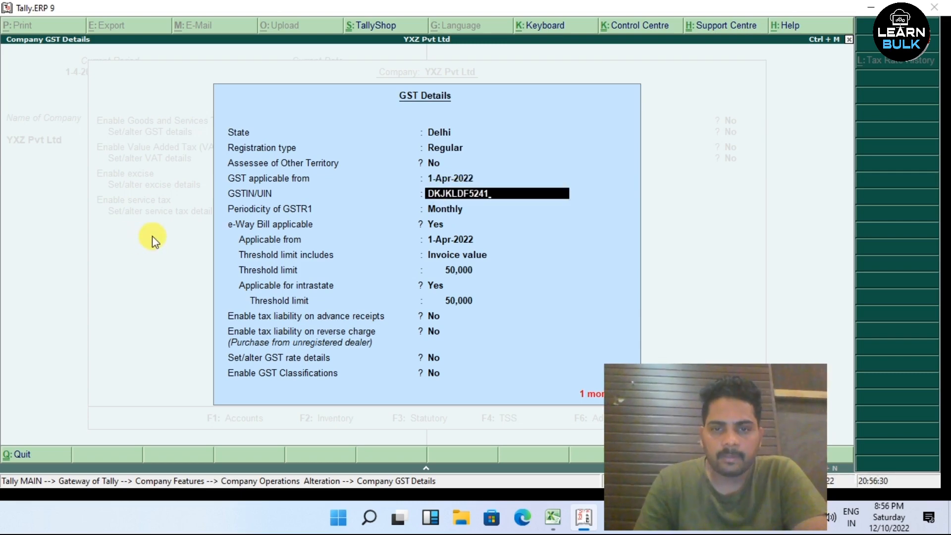
key("Return")
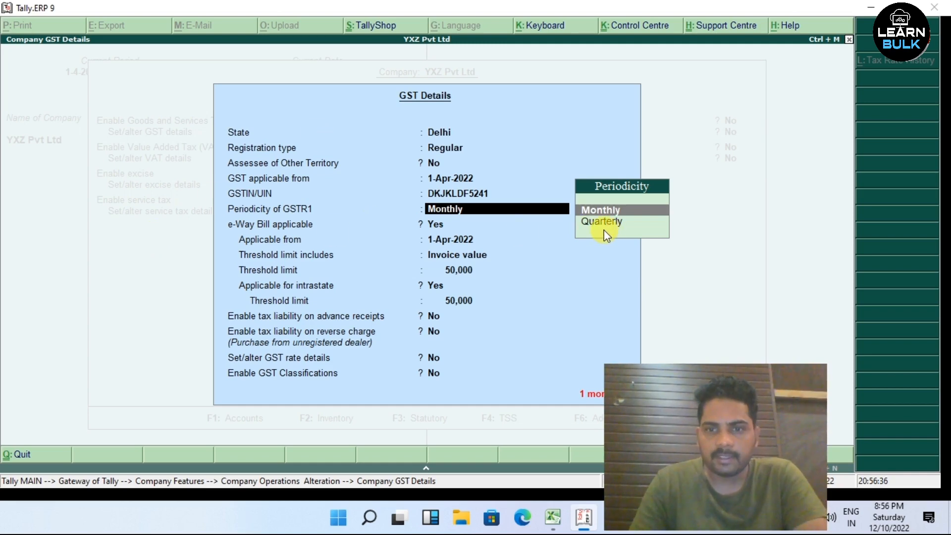
key("Down")
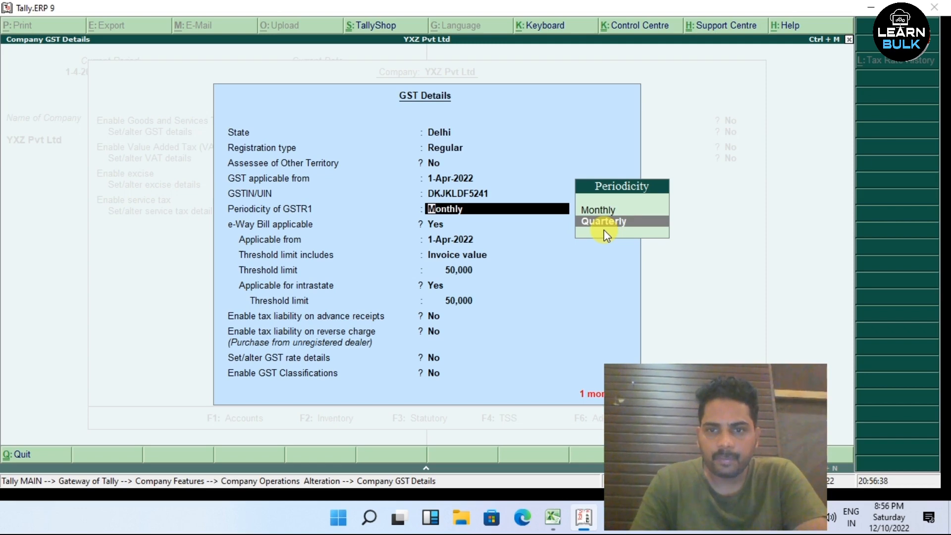
key("Return")
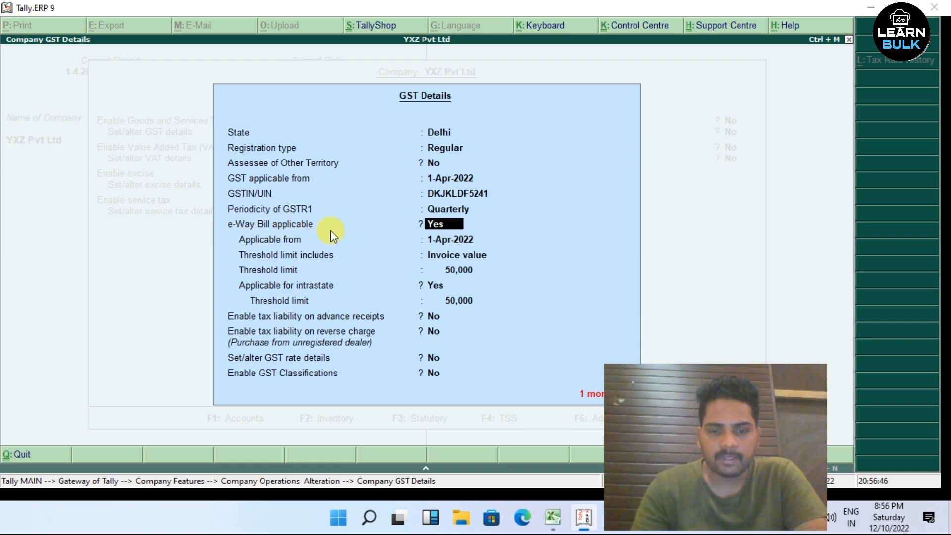
- Set e-Way Bill applicable to No and keep tax liability on advance receipts and on reverse charge at No
type("n")
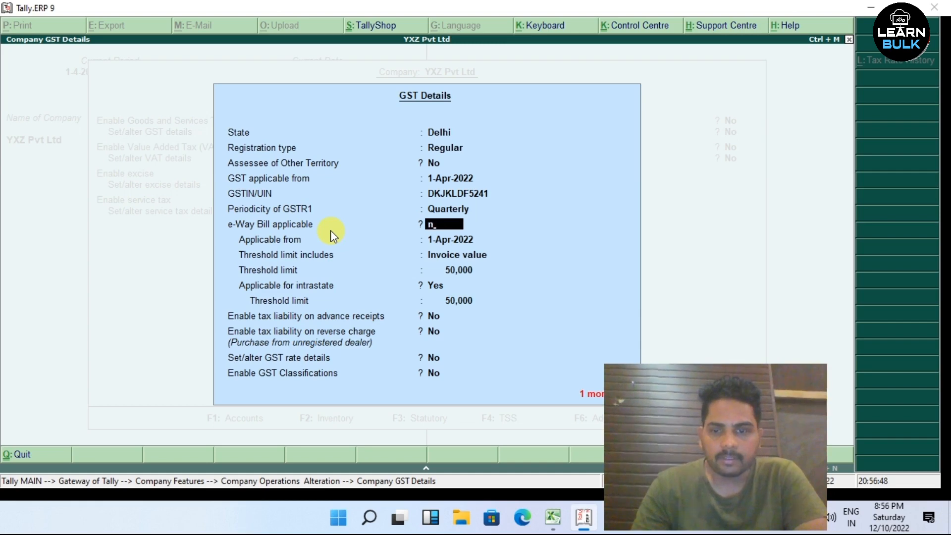
key("Return")
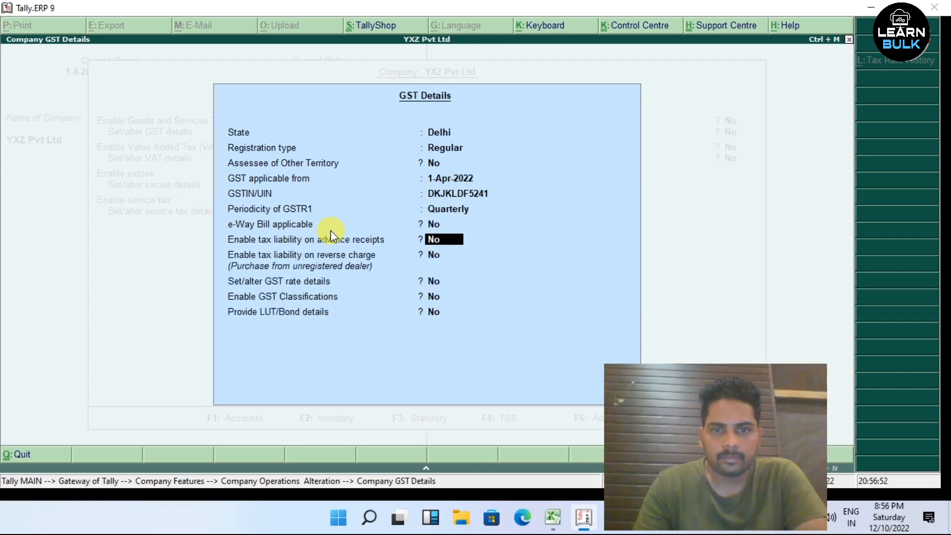
key("Return")
key("Return")
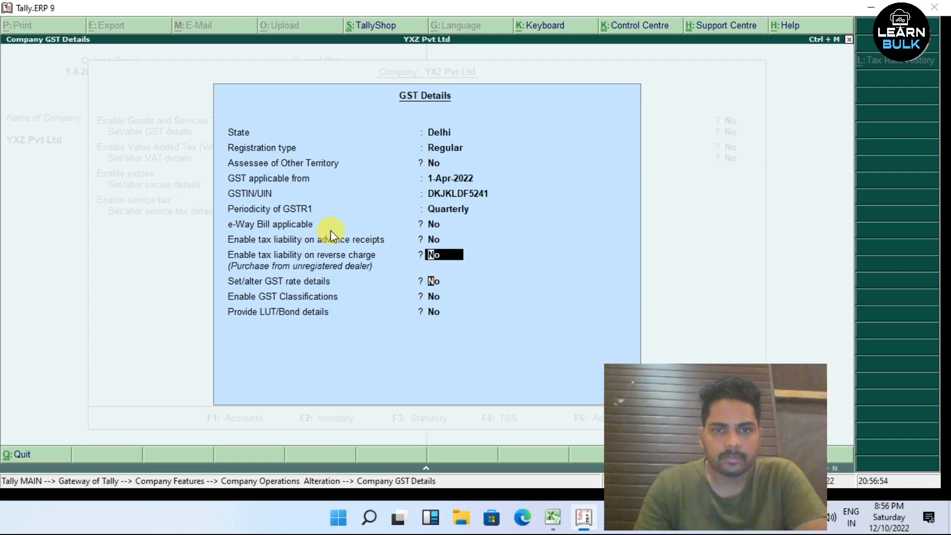
- Keep GST rate details, GST Classifications and LUT/Bond details at No and accept the company's GST details
key("Return")
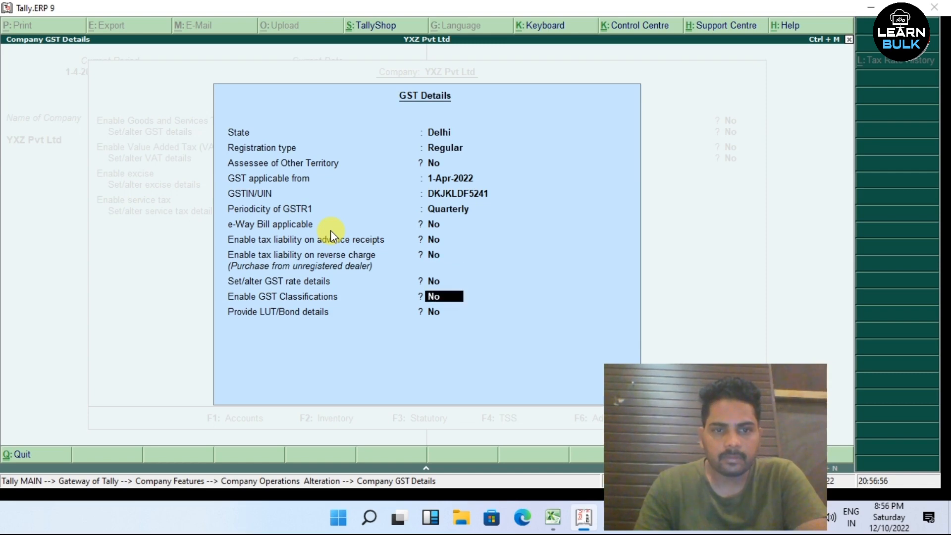
key("Return")
key("Return")
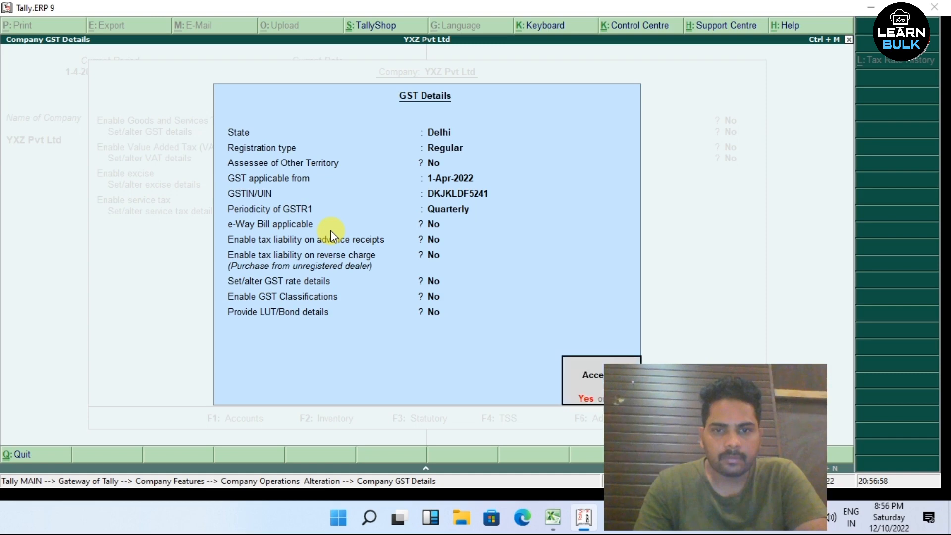
key("Return")
key("Return")
key("Return")
key("Return")
key("Return")
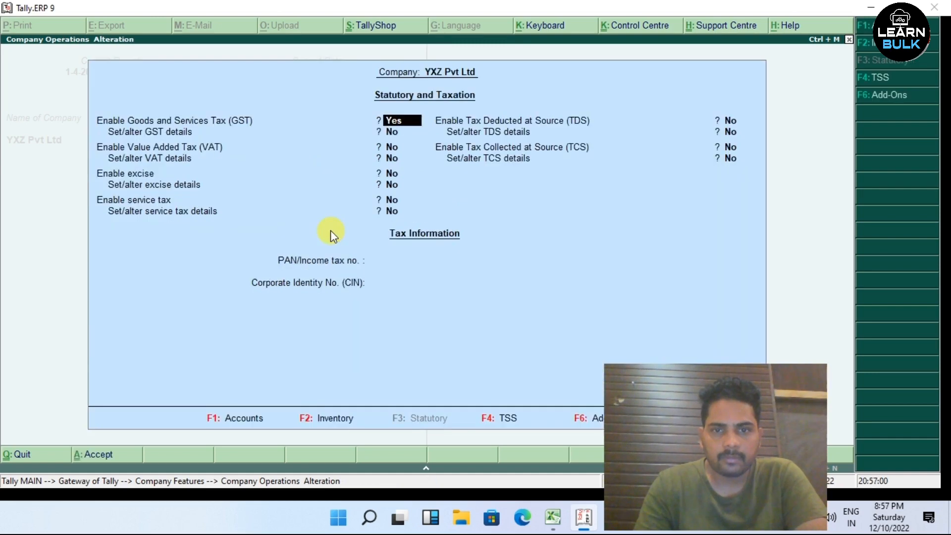
- Leave the other taxes at No, enter the company's PAN/income tax number and Corporate Identity No., and save the statutory features
key("Return")
key("Return")
key("Return")
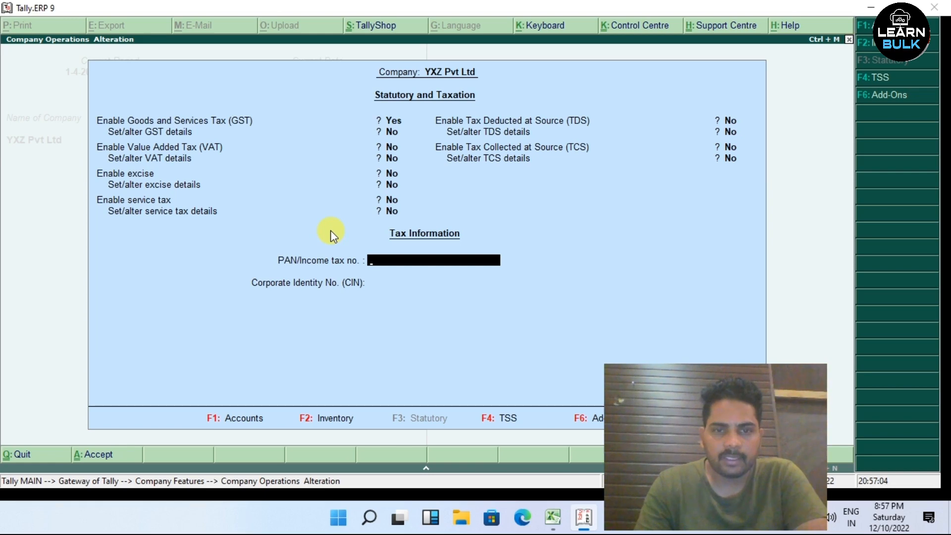
type("DS4")
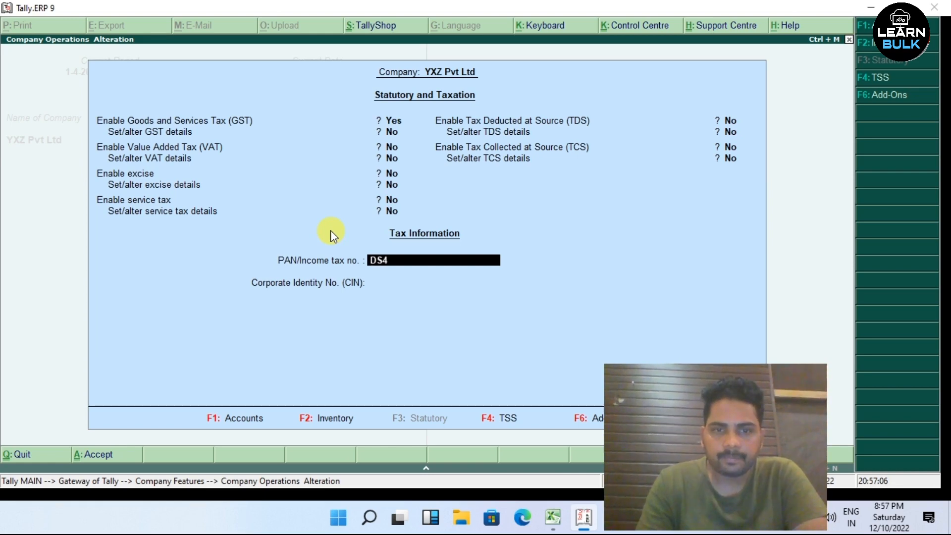
type("1252D41")
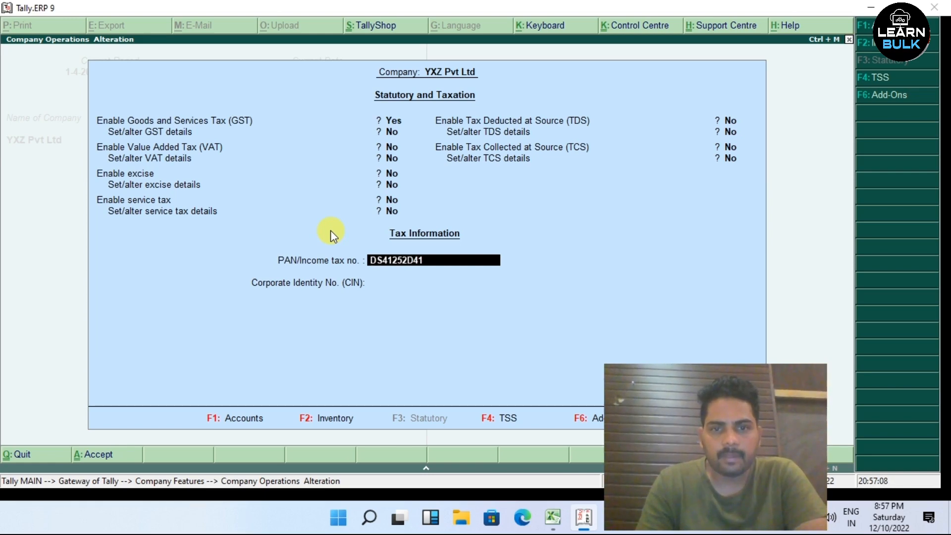
key("Return")
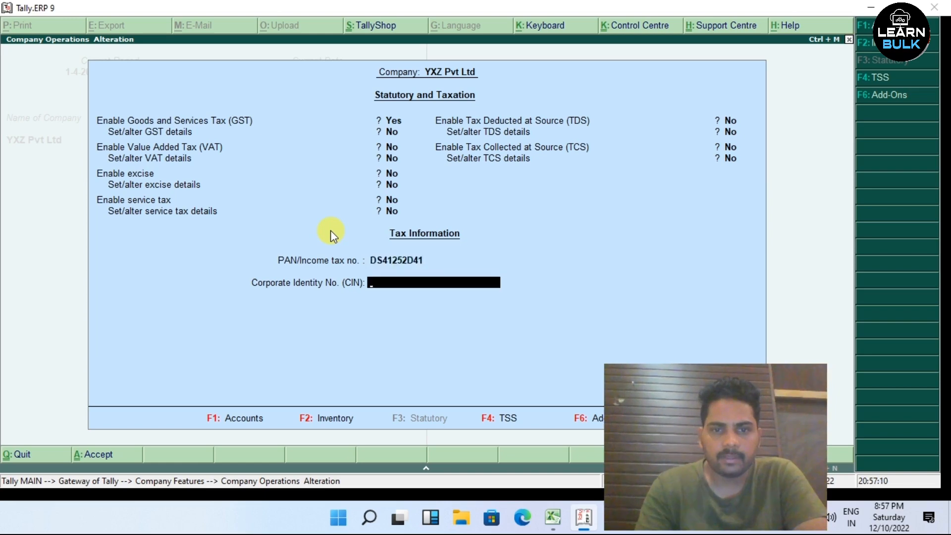
type("5DFFDF2D41")
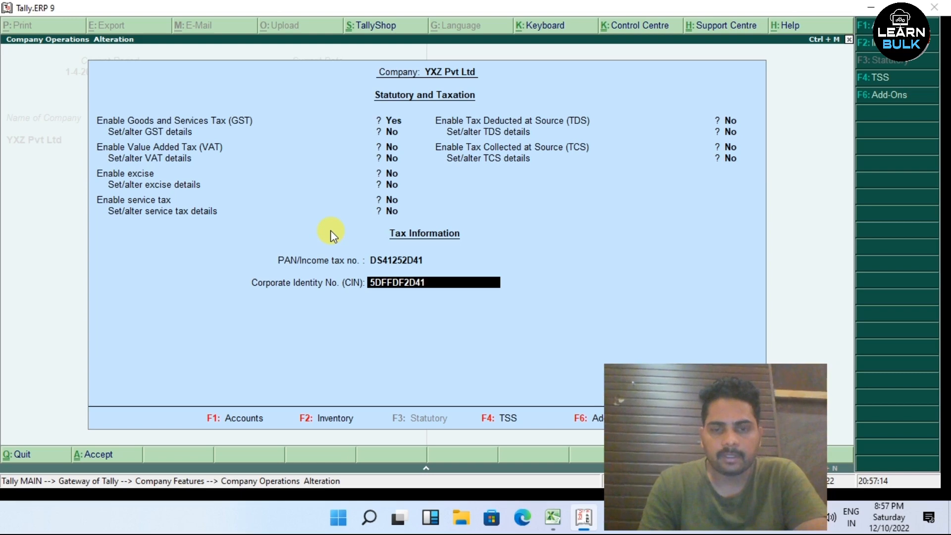
key("Return")
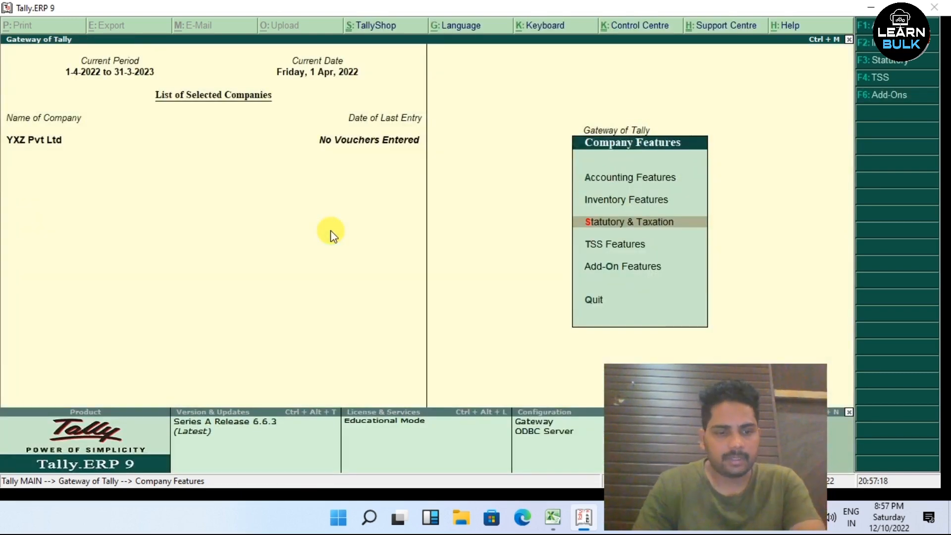
- Return to the Gateway of Tally and open a new single-ledger creation form
key("Escape")
key("Escape")
key("Escape")
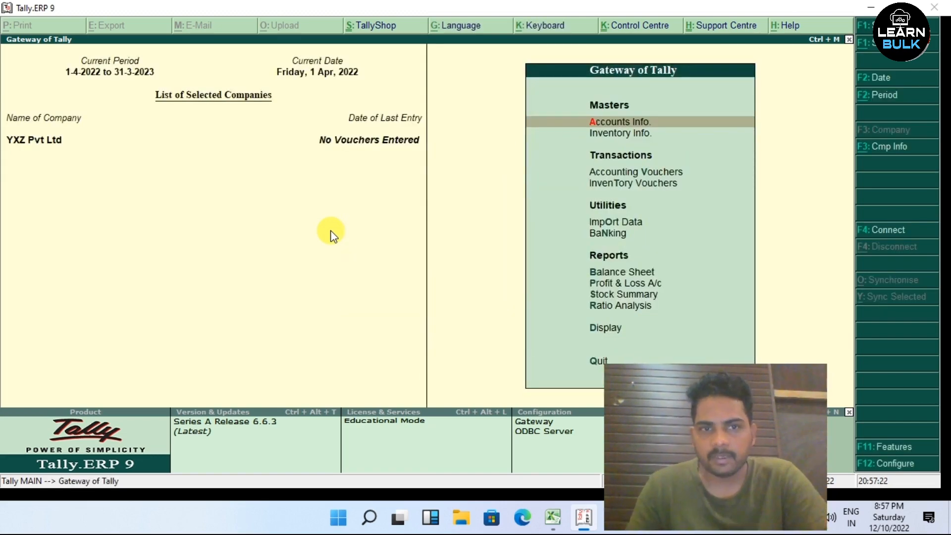
key("Return")
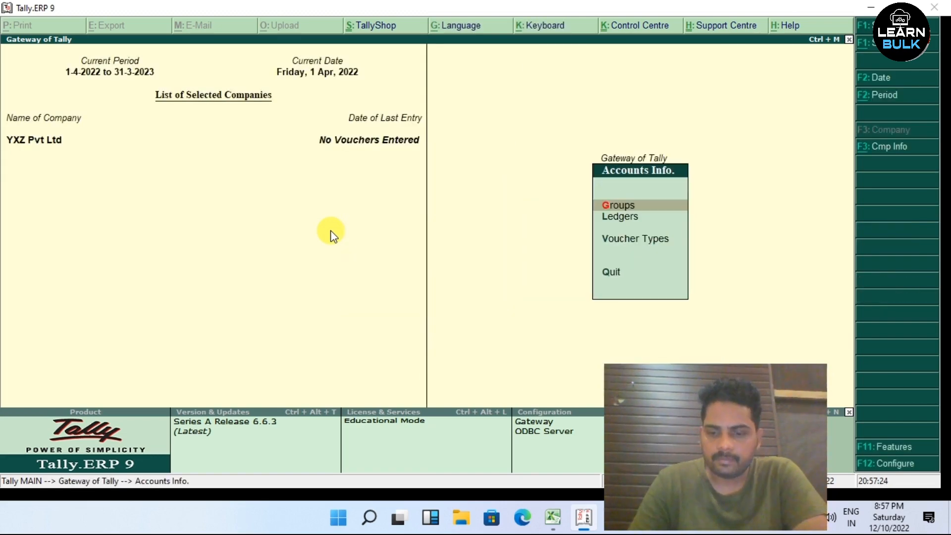
key("Down")
key("Return")
key("Return")
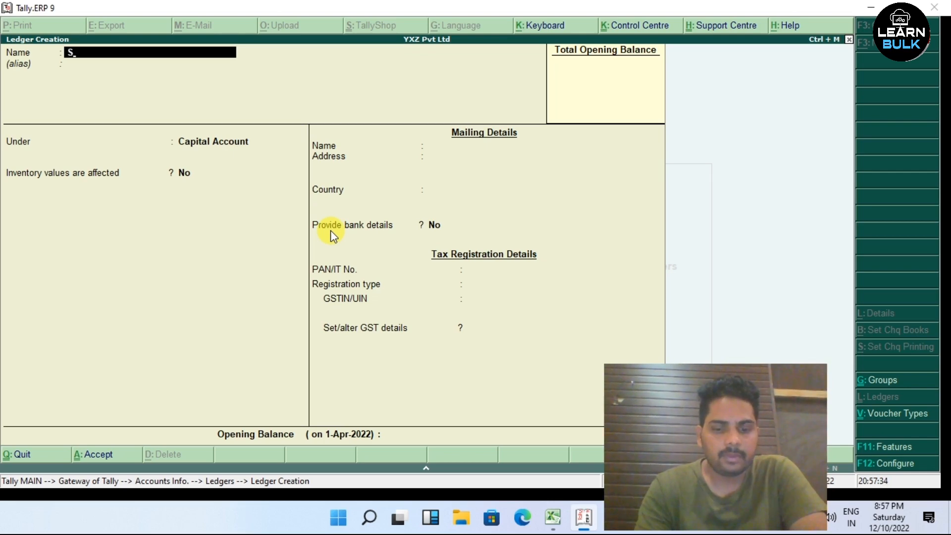
- Name the new ledger SGST and place it under the Duties & Taxes group
type("SGST")
key("Return")
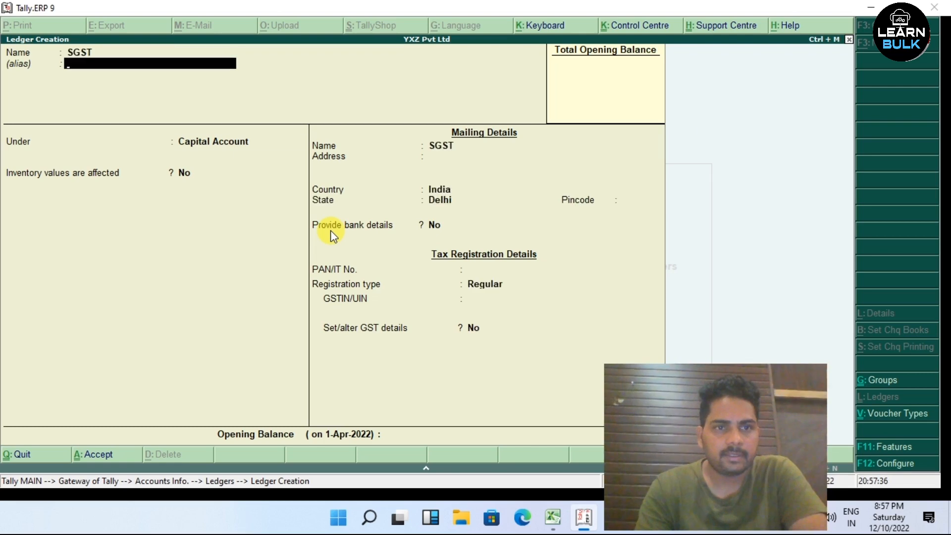
key("Return")
type("Du")
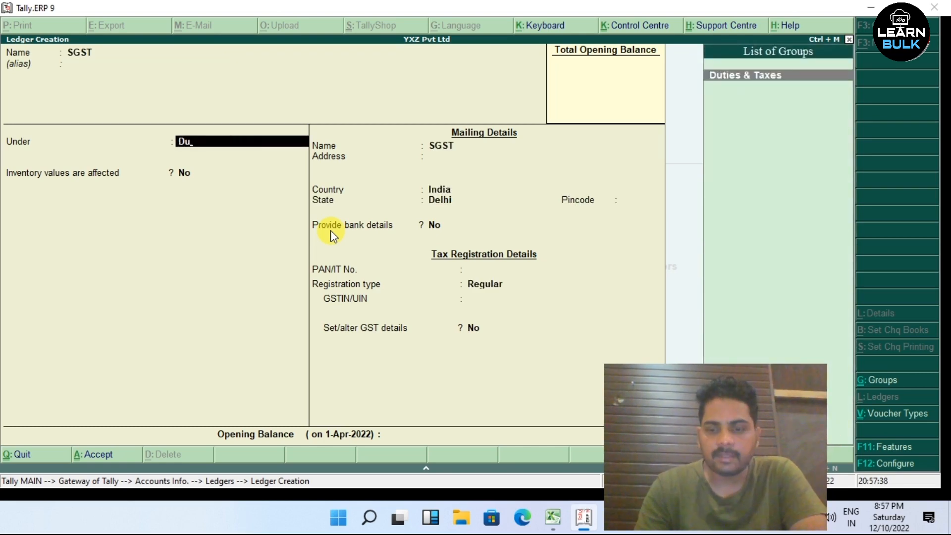
key("Return")
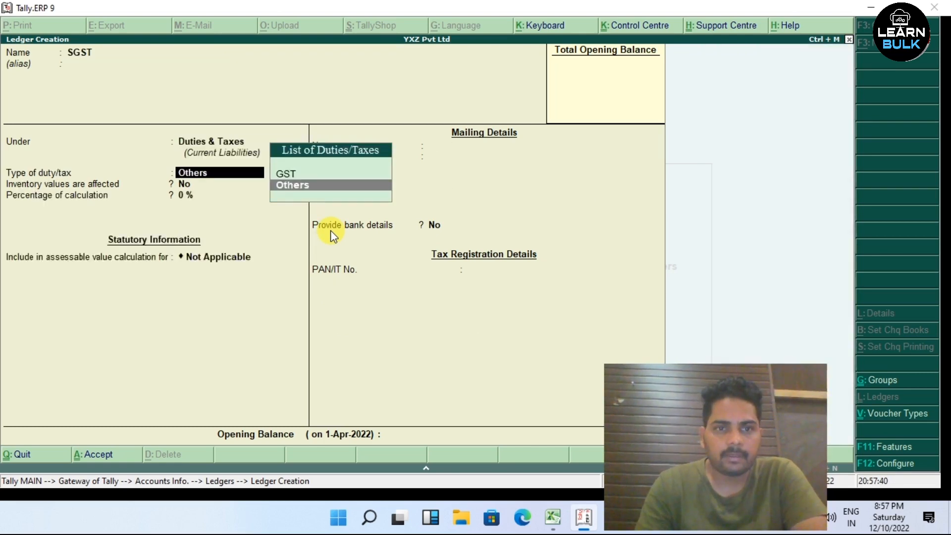
- Set the SGST ledger's type of duty/tax to GST and its tax type to State Tax
key("Up")
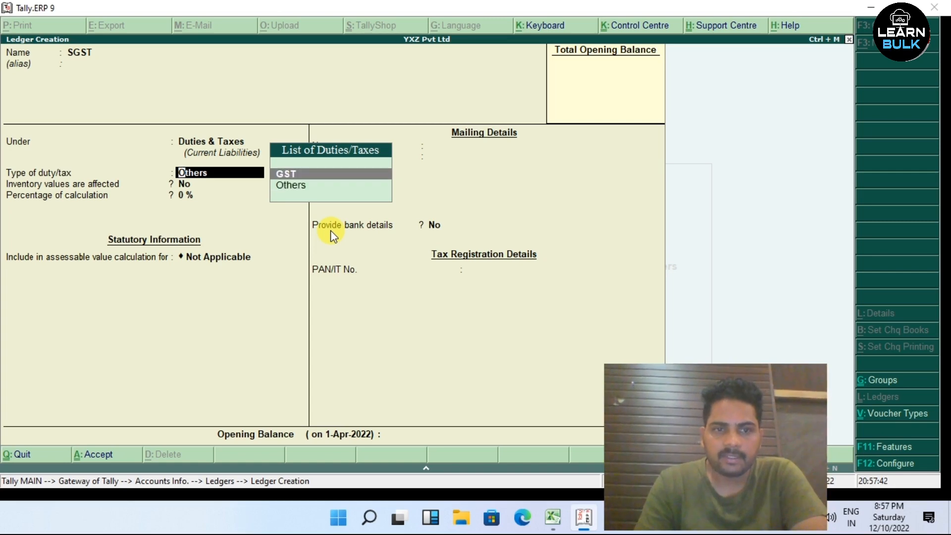
key("Return")
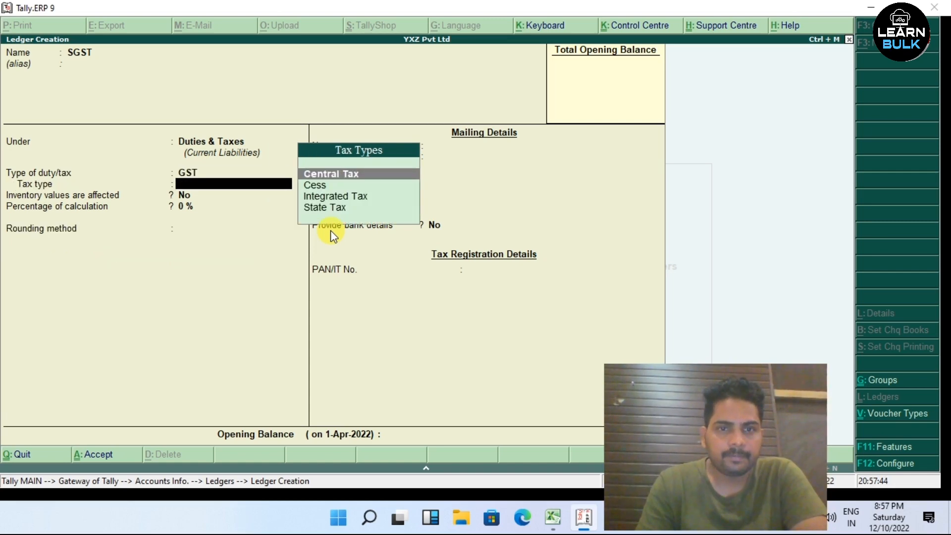
key("Down")
key("Down")
key("Down")
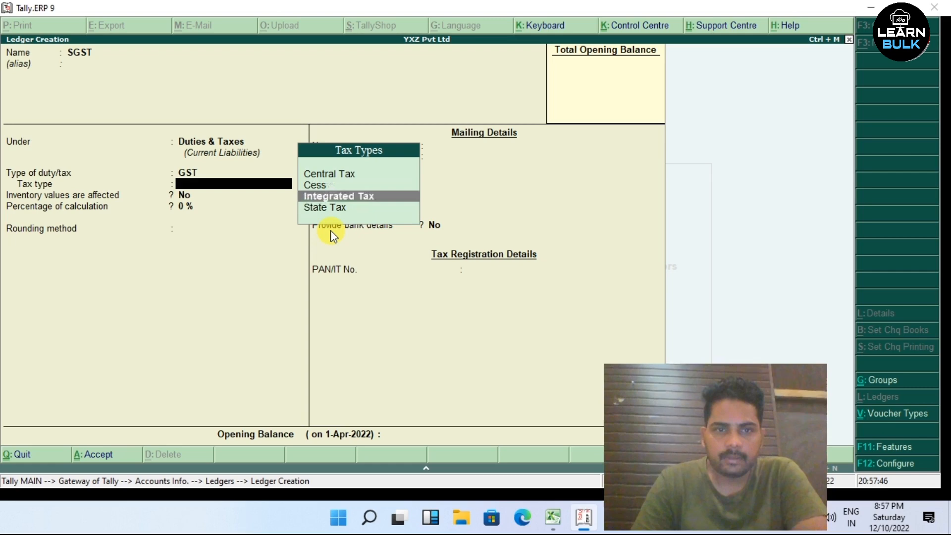
key("Return")
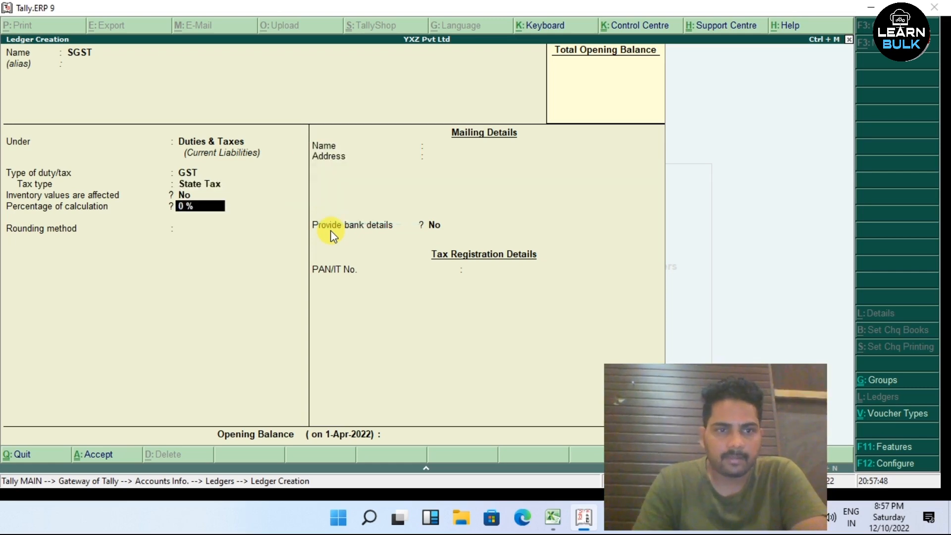
- Keep the SGST ledger's percentage of calculation at 0 % and rounding method Not Applicable, and save the ledger
key("Return")
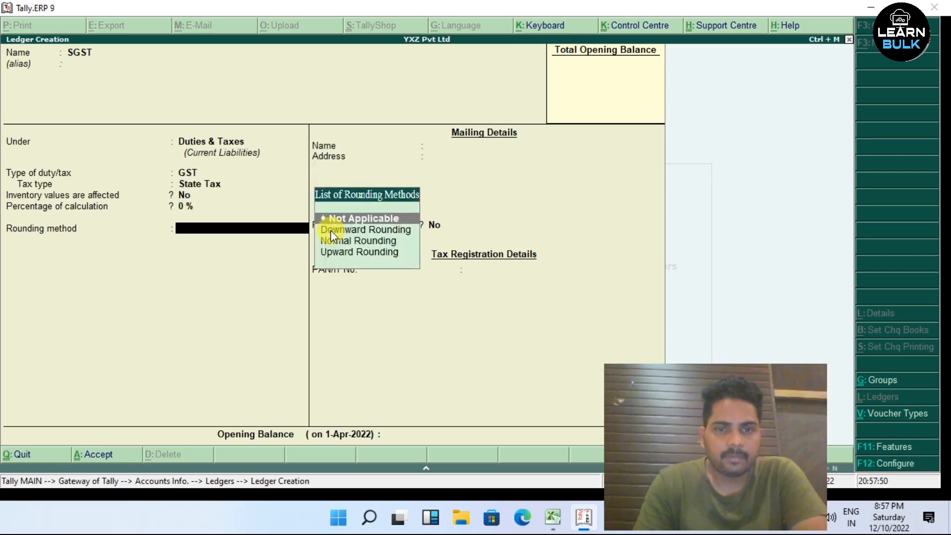
key("Return")
key("Return")
key("Return")
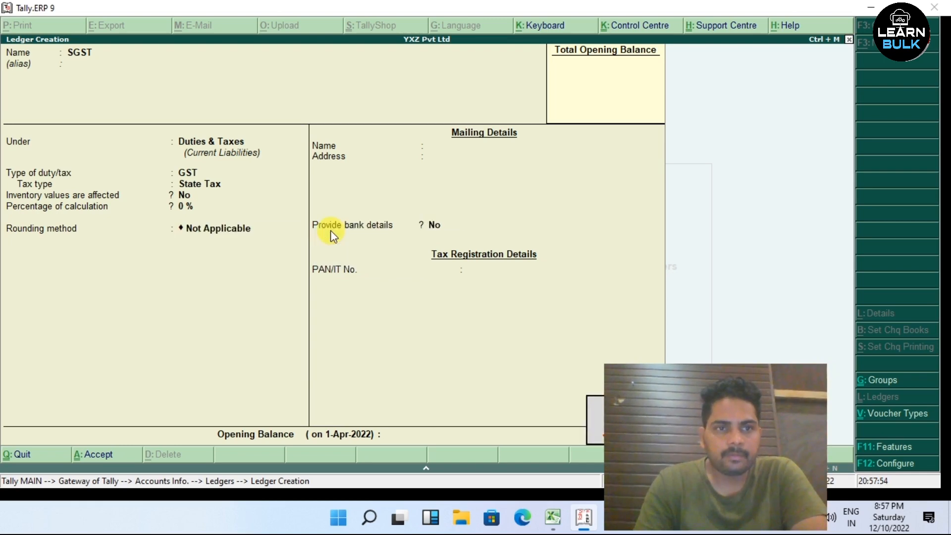
key("Return")
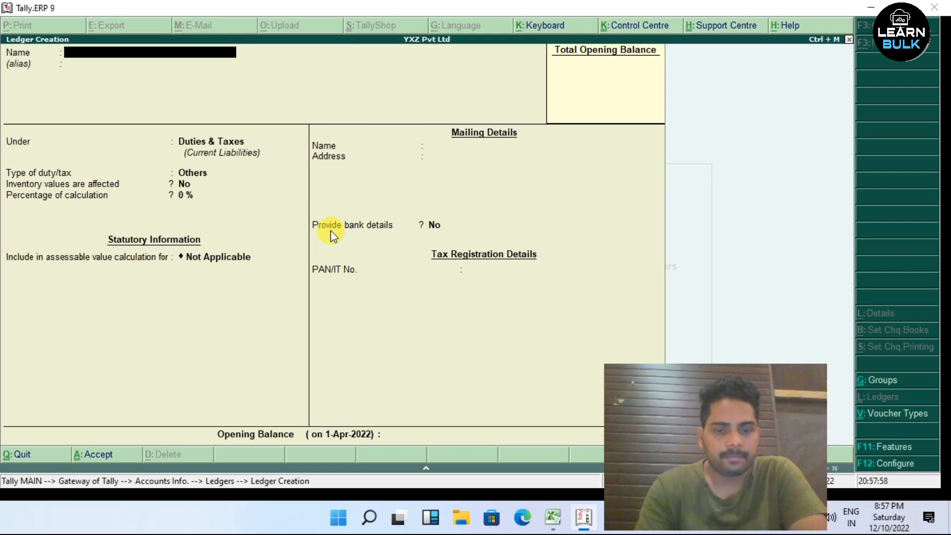
- Name the next ledger CGST and keep it under the Duties & Taxes group
type("CGST")
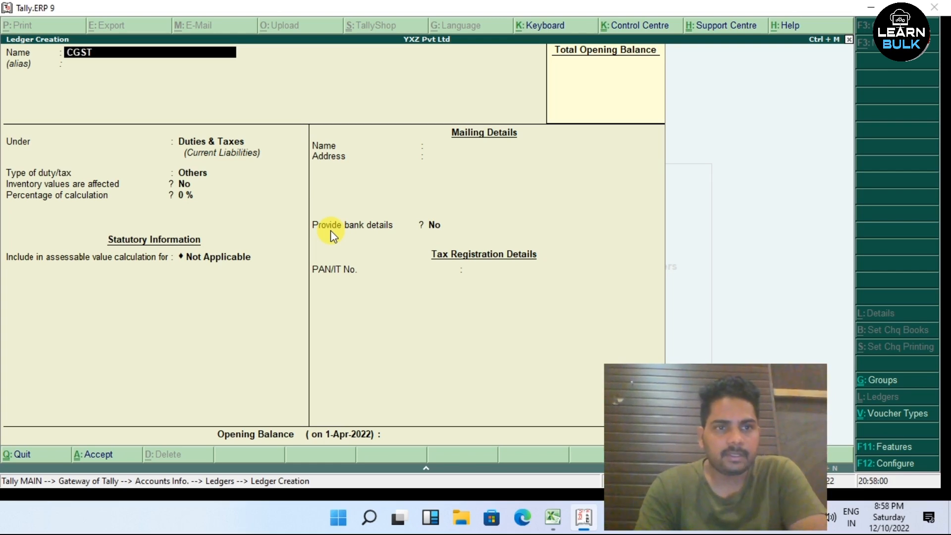
key("Return")
key("Return")
key("Return")
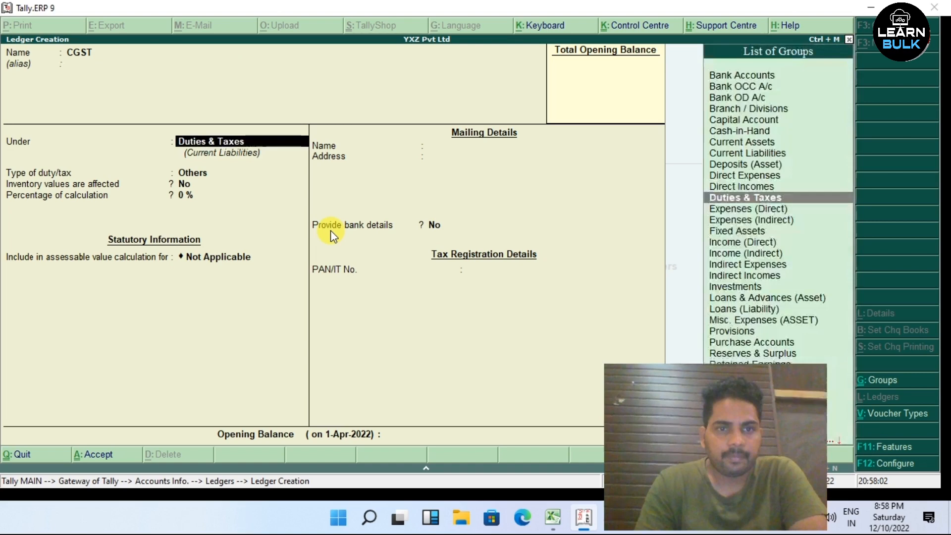
- Set the CGST ledger's type of duty/tax to GST and its tax type to Central Tax
key("Up")
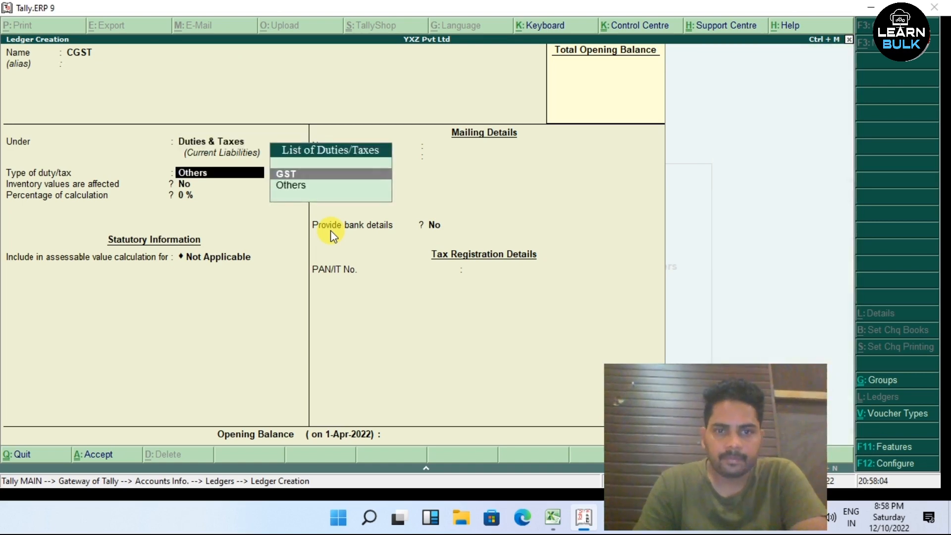
key("Return")
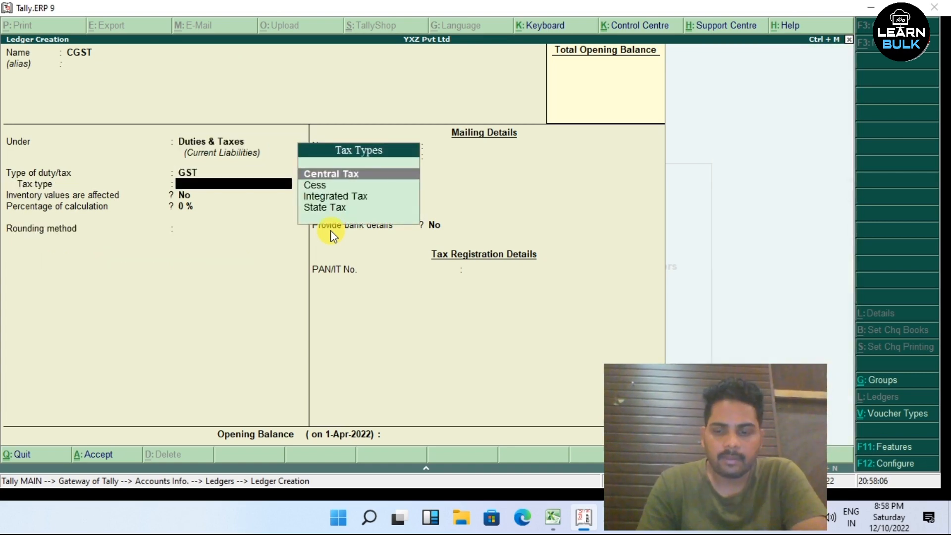
key("Return")
- Keep the CGST ledger's percentage of calculation at 0 % and rounding method Not Applicable, and save the ledger
key("Return")
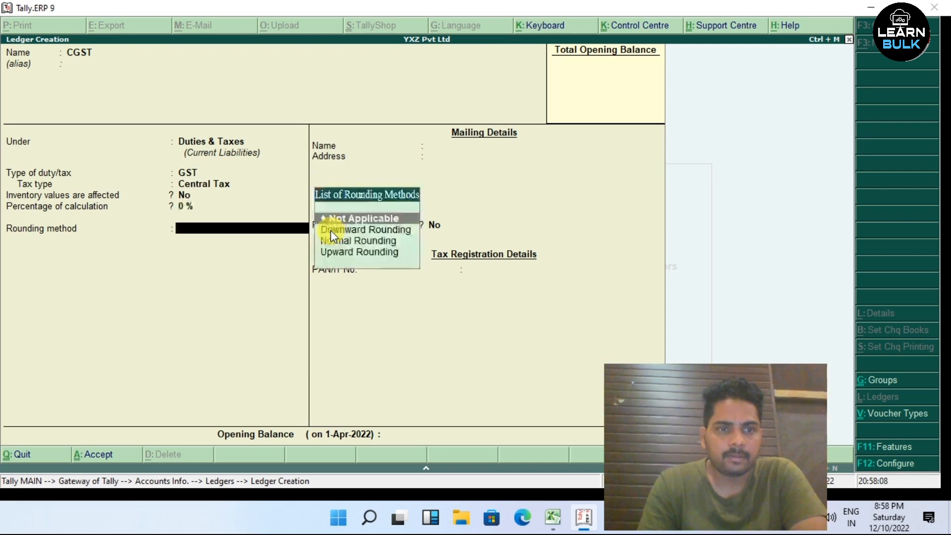
key("Return")
key("Return")
key("Return")
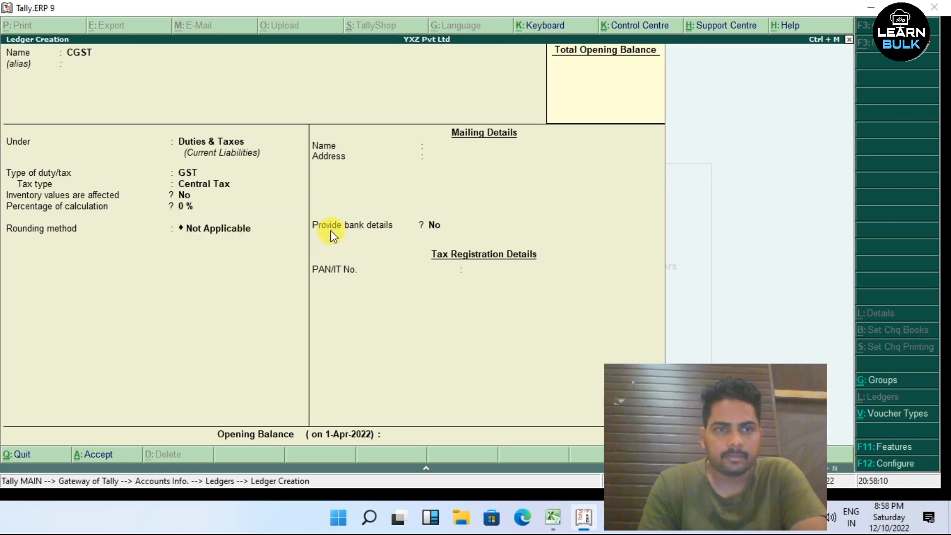
key("Return")
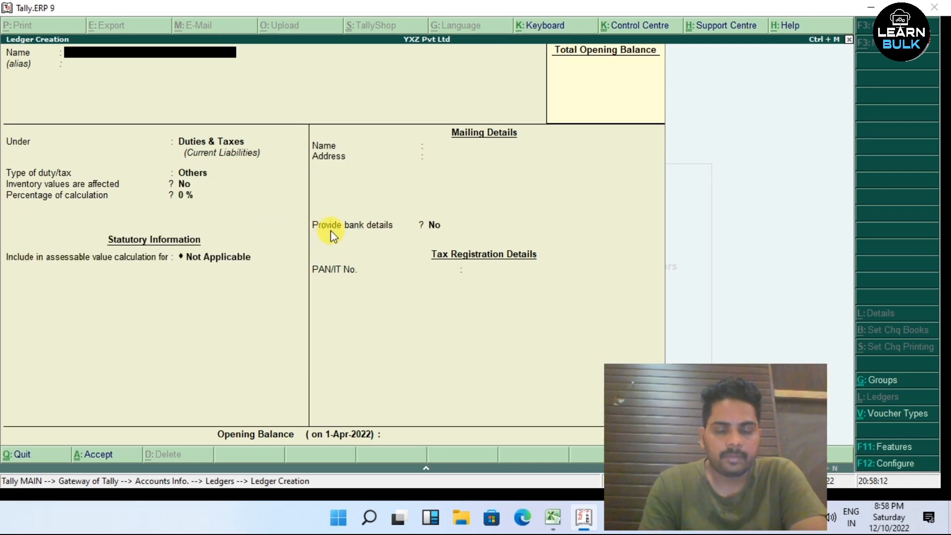
- Name the third tax ledger IGST and keep it under the Duties & Taxes group
type("IGST")
key("Return")
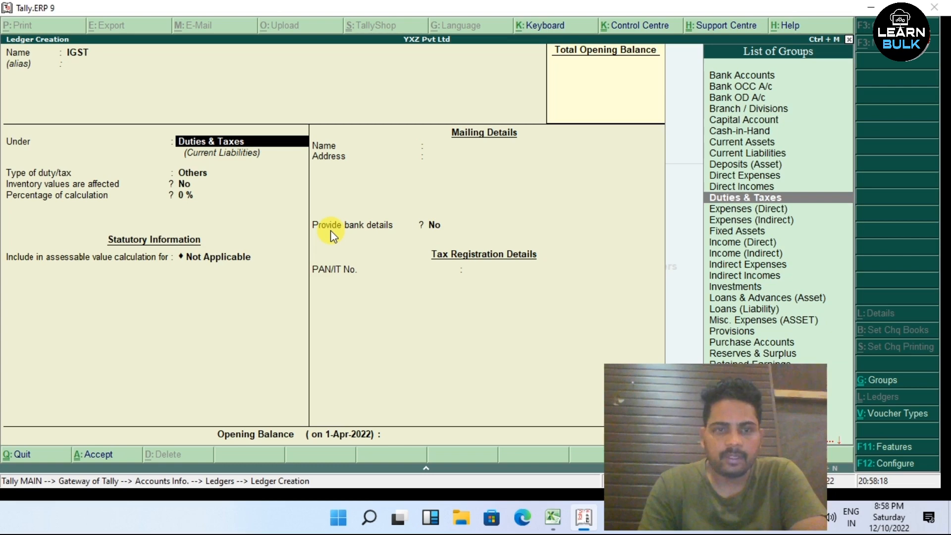
key("Return")
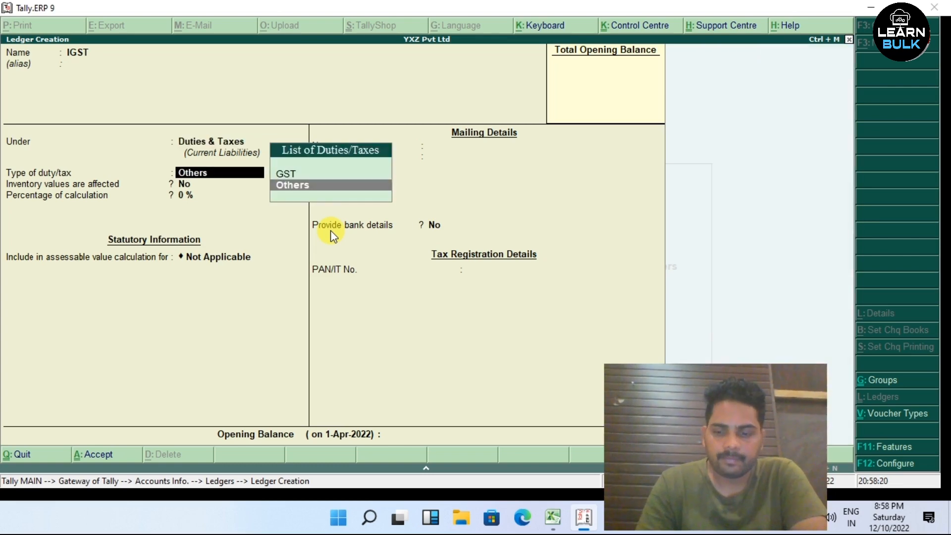
- Set the IGST ledger's type of duty/tax to GST and its tax type to Integrated Tax
key("Up")
key("Return")
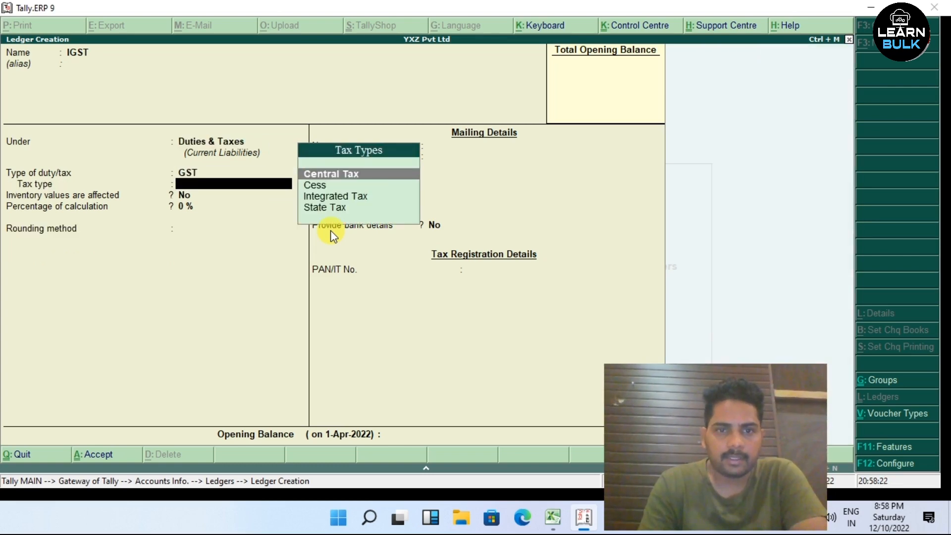
key("Down")
key("Down")
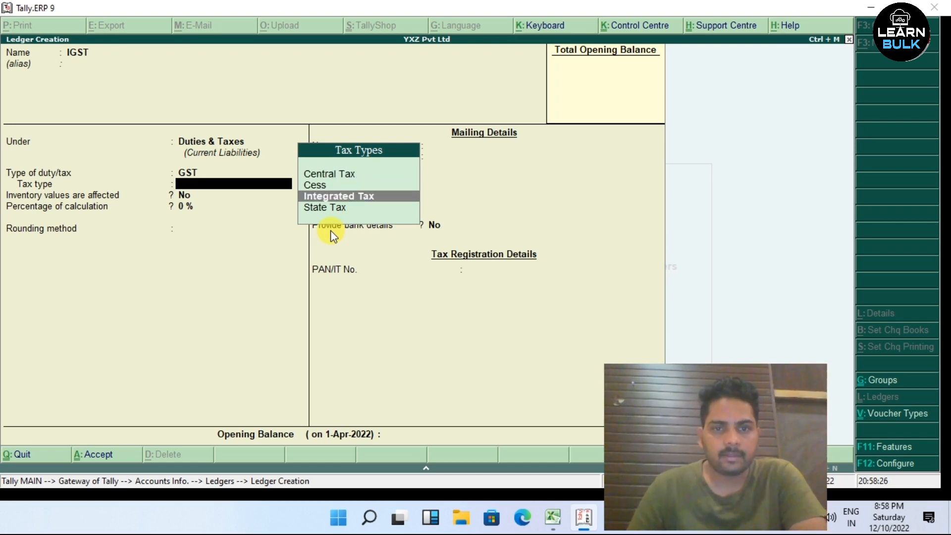
key("Return")
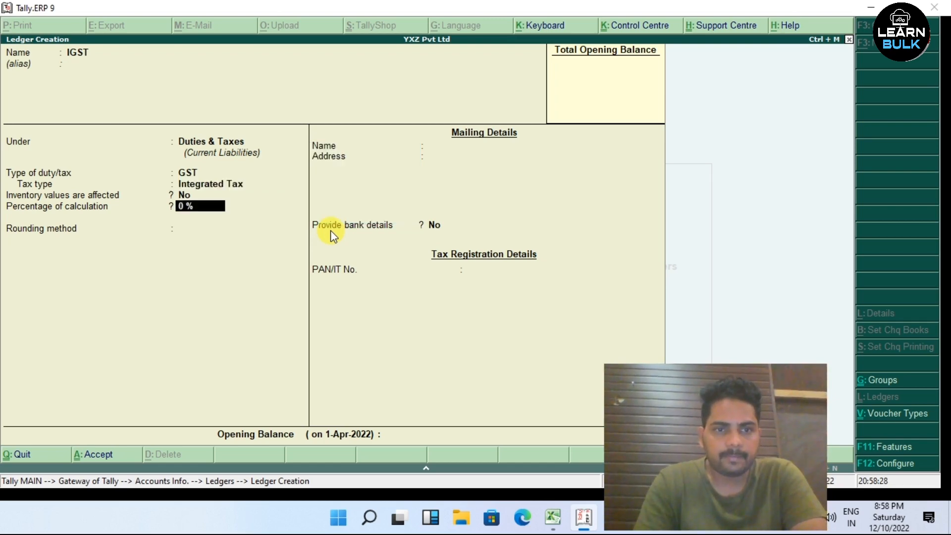
- Keep the IGST ledger's percentage of calculation at 0 % and rounding method Not Applicable, and save the ledger
key("Return")
key("Return")
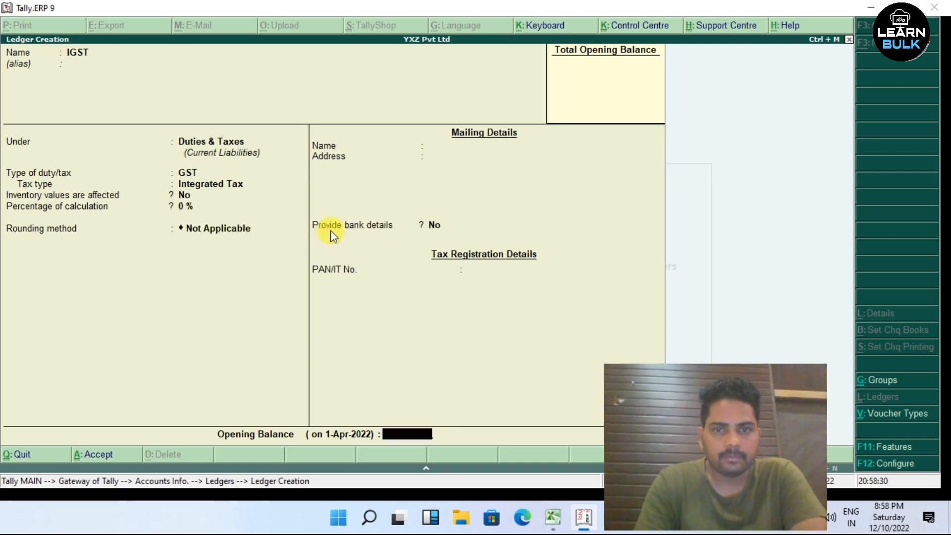
key("Return")
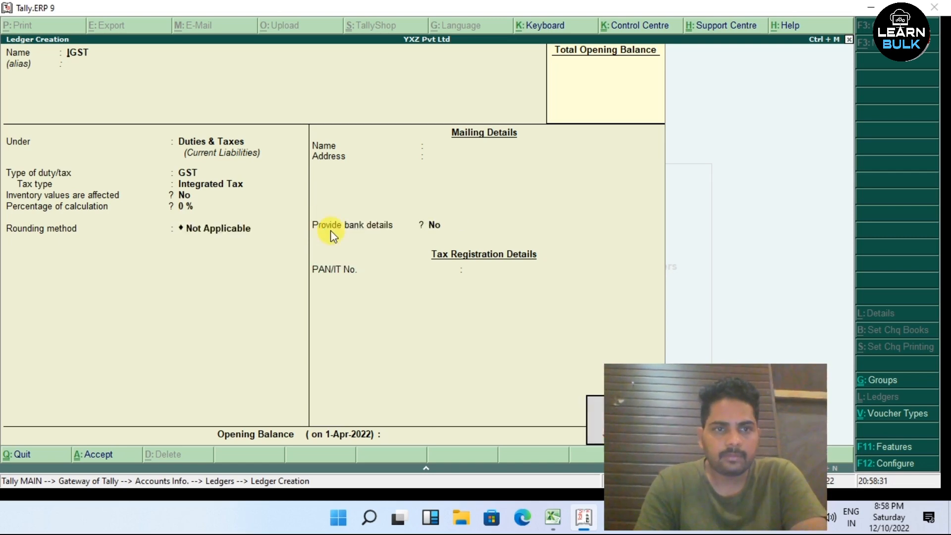
key("Return")
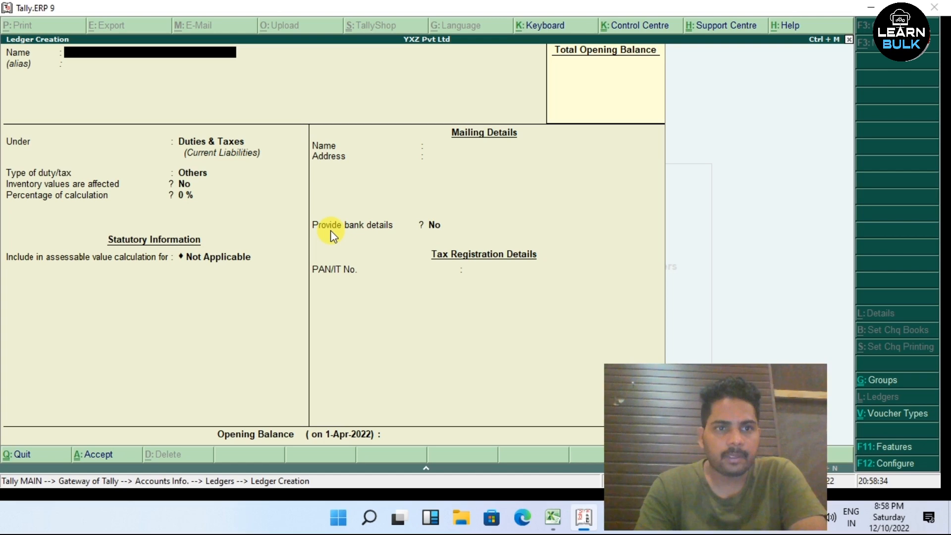
- Name a new ledger Sale GST, place it under Sales Accounts, and keep inventory values affected at Yes
type("Sale GST")
key("Return")
key("Return")
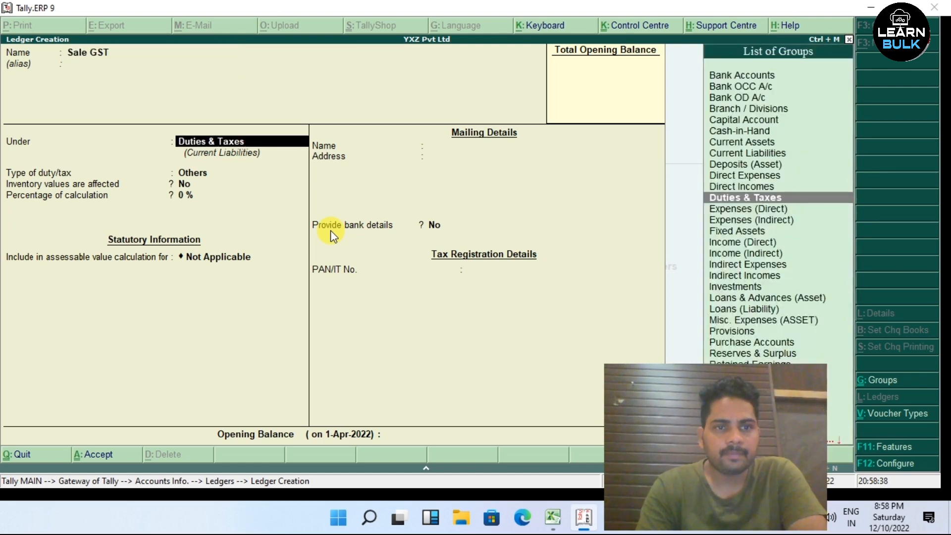
type("Sal")
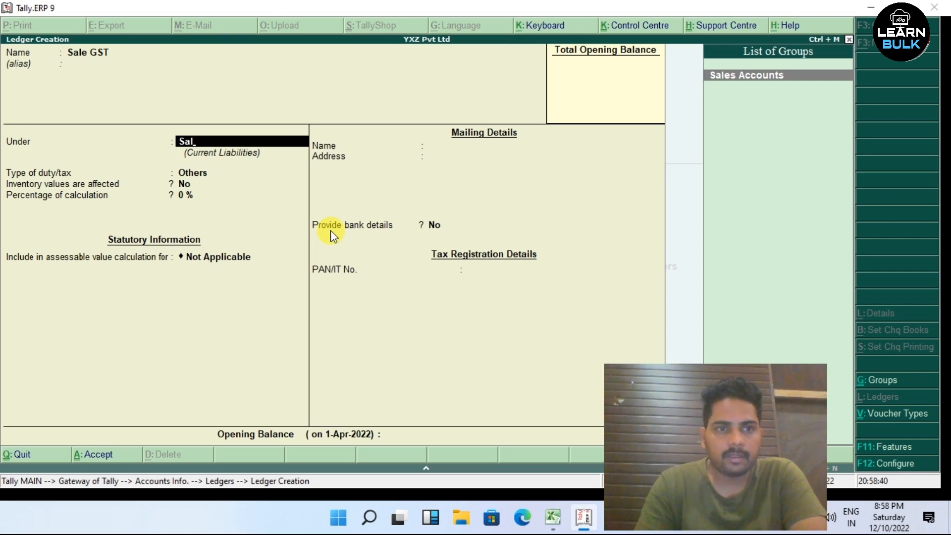
key("Return")
key("Return")
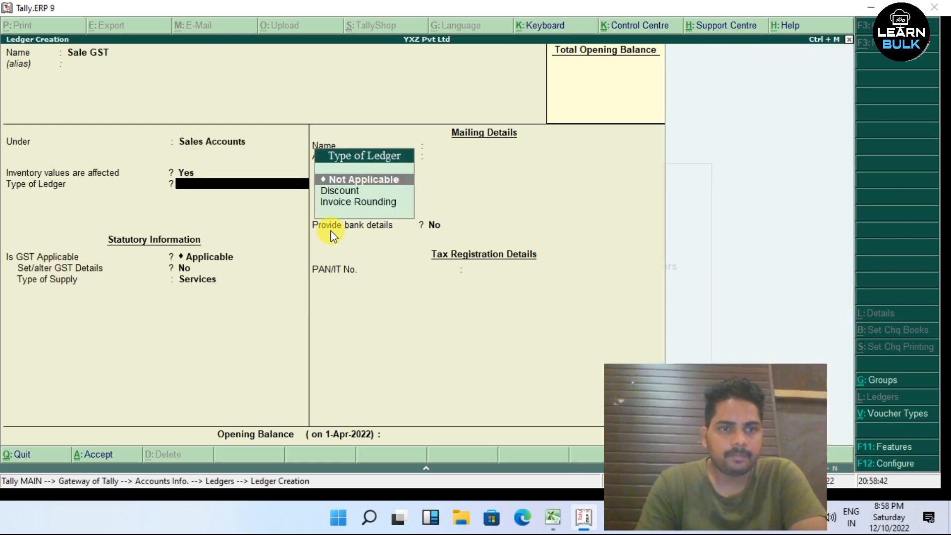
- Set the Sale GST ledger's type to Not Applicable and keep GST Applicable, without altering the GST details
key("Return")
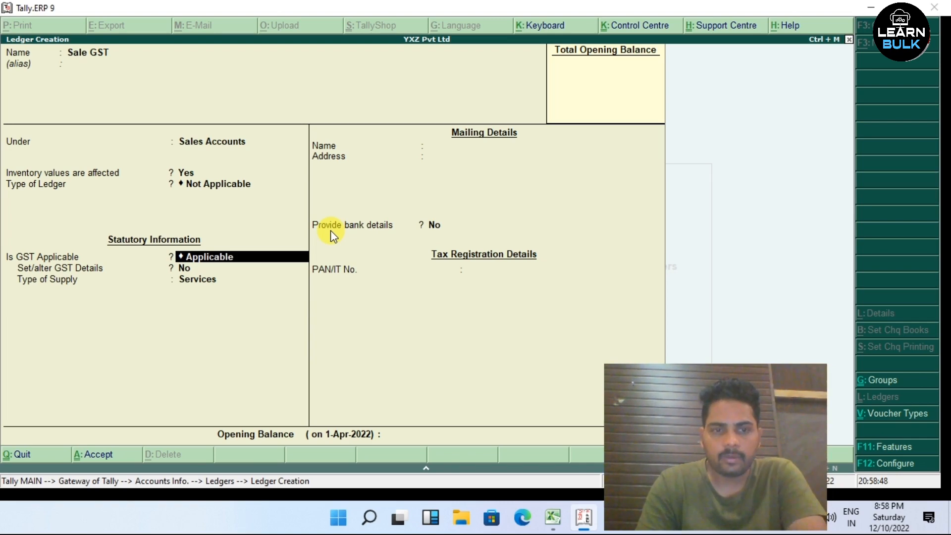
key("Return")
key("Return")
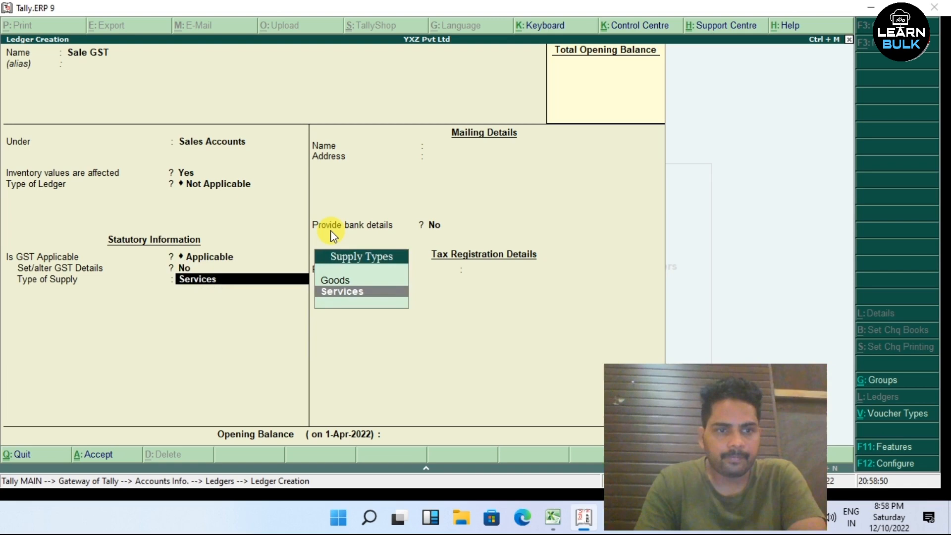
- Set the Sale GST ledger's type of supply to Goods and save the ledger with no bank details or opening balance
key("Return")
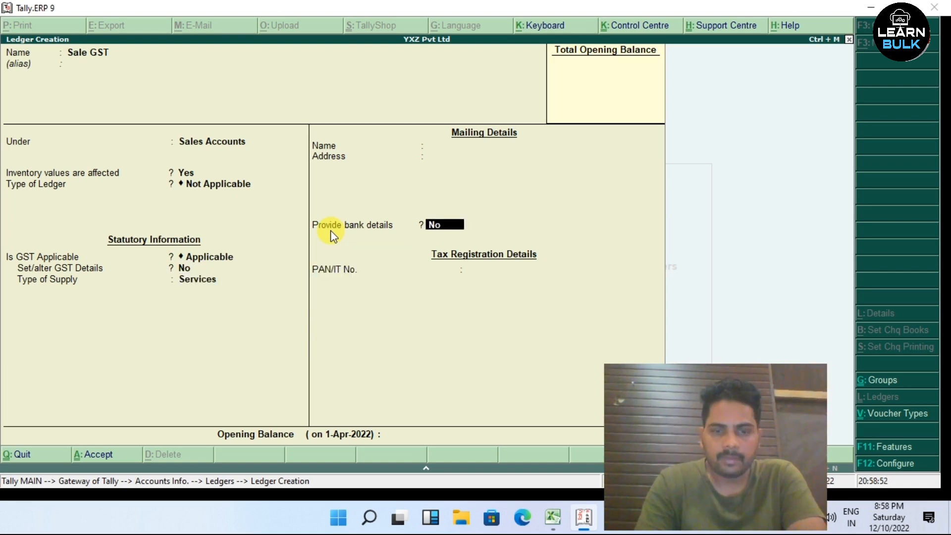
key("BackSpace")
key("Up")
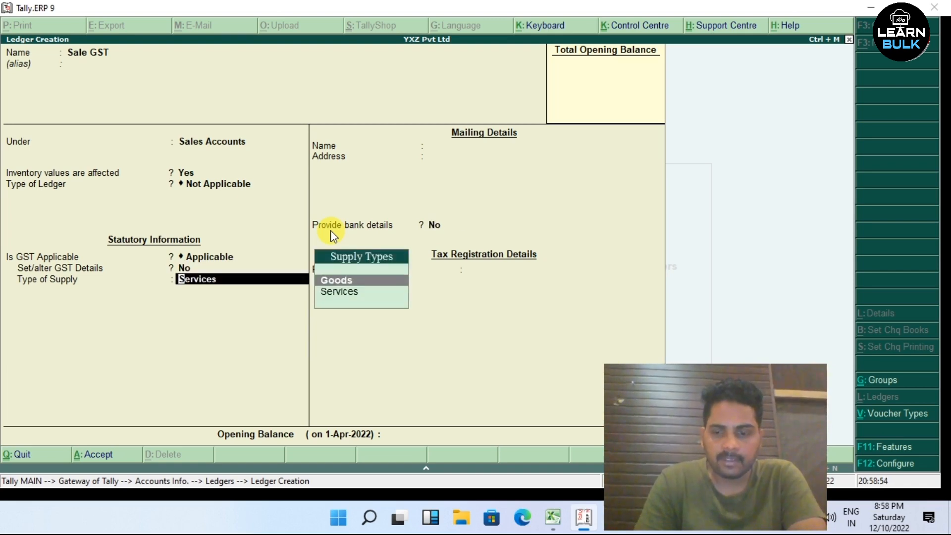
key("Return")
key("Return")
key("Return")
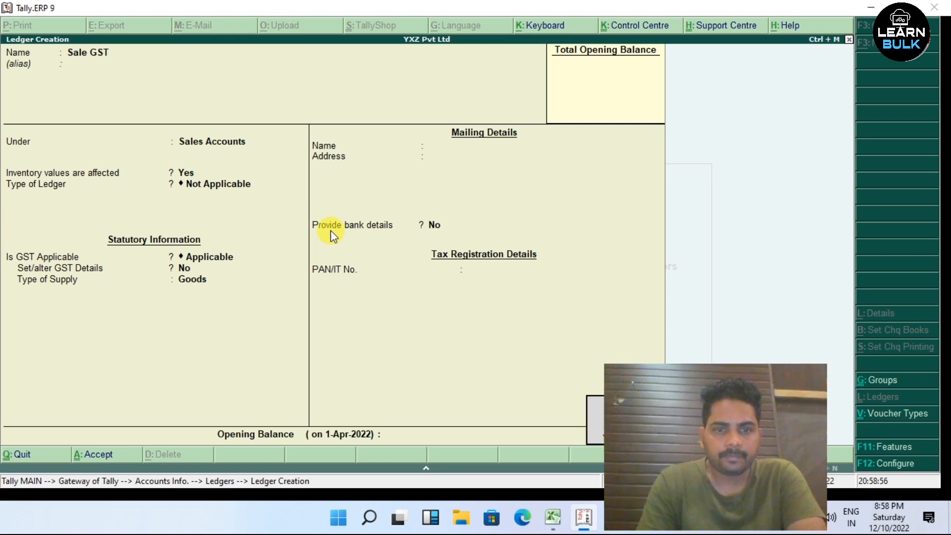
key("Return")
- Name the next ledger Purchase GST, place it under Purchase Accounts, and keep inventory values affected at Yes
type("P")
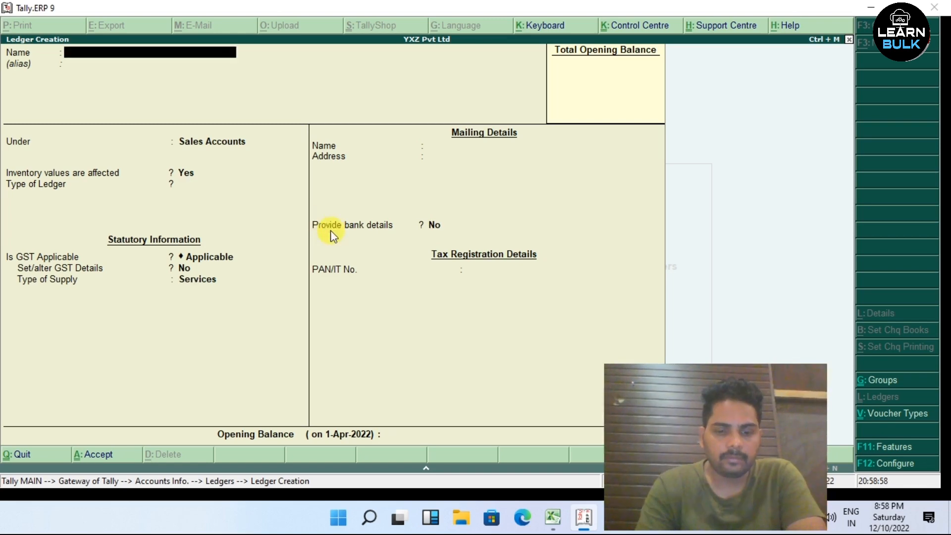
type("urchase GST")
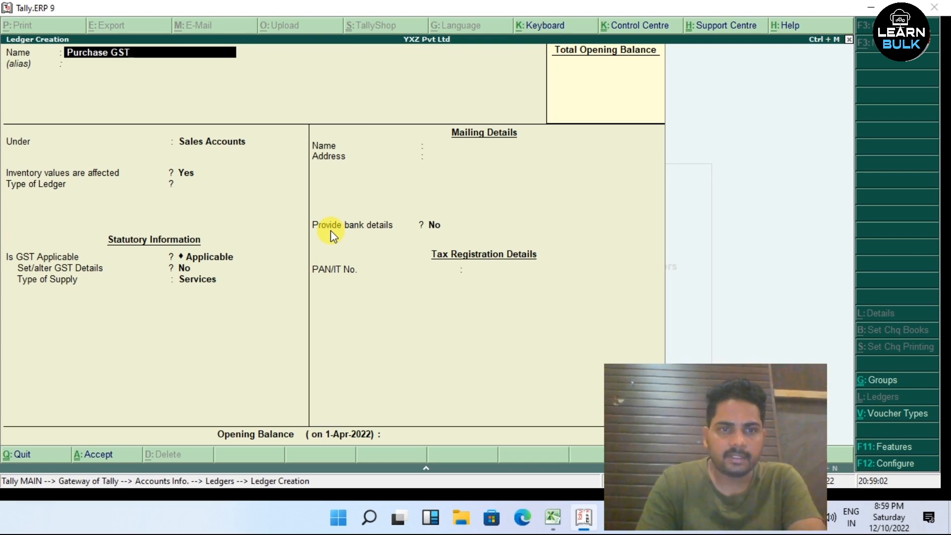
key("Return")
type("Purch")
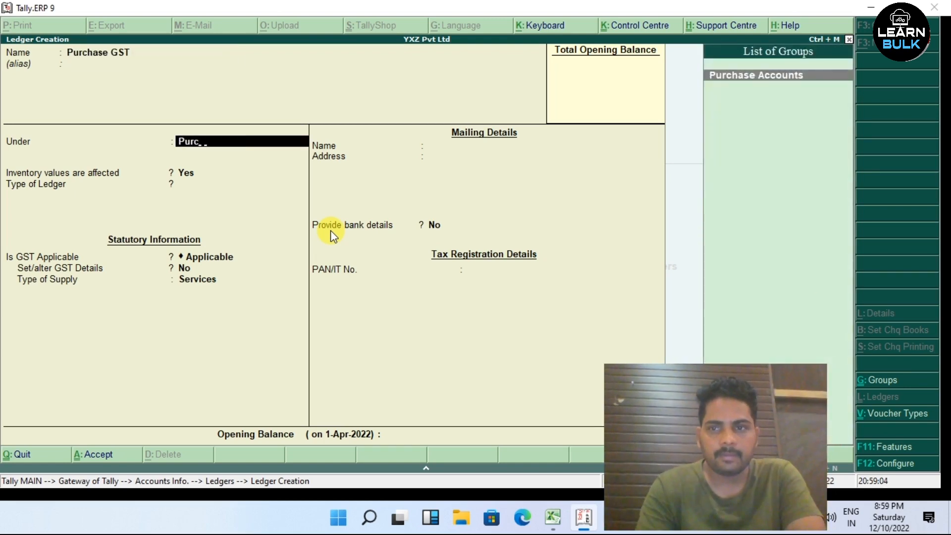
key("Return")
key("Return")
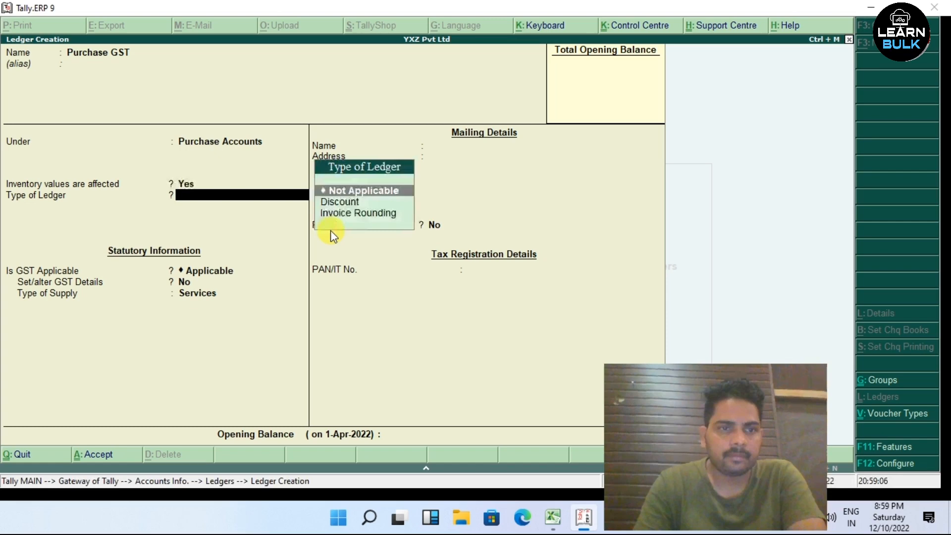
- Set the Purchase GST ledger's type to Not Applicable and keep GST Applicable, without altering the GST details
key("Return")
key("Return")
key("Return")
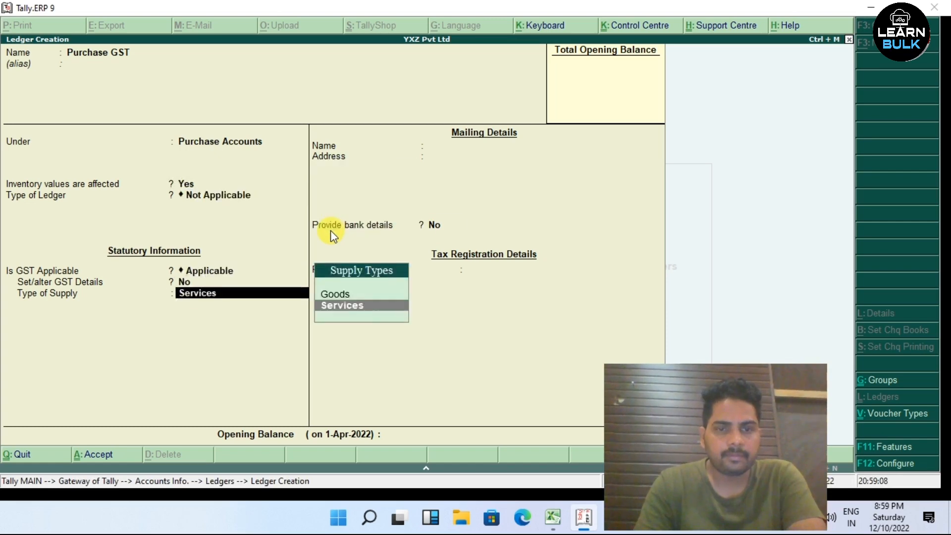
- Set the Purchase GST ledger's type of supply to Goods, save the ledger, and return to the Gateway of Tally
key("Return")
key("BackSpace")
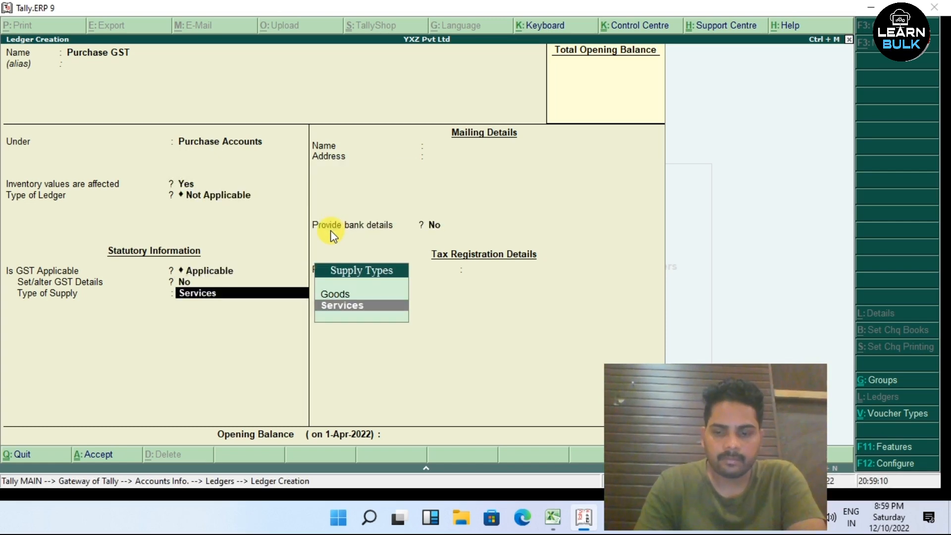
key("Up")
key("Return")
key("Return")
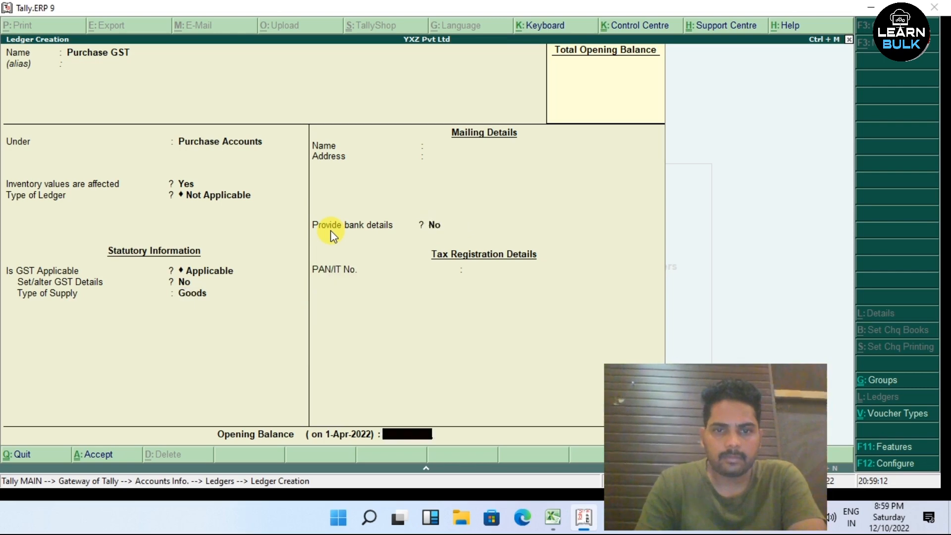
key("Return")
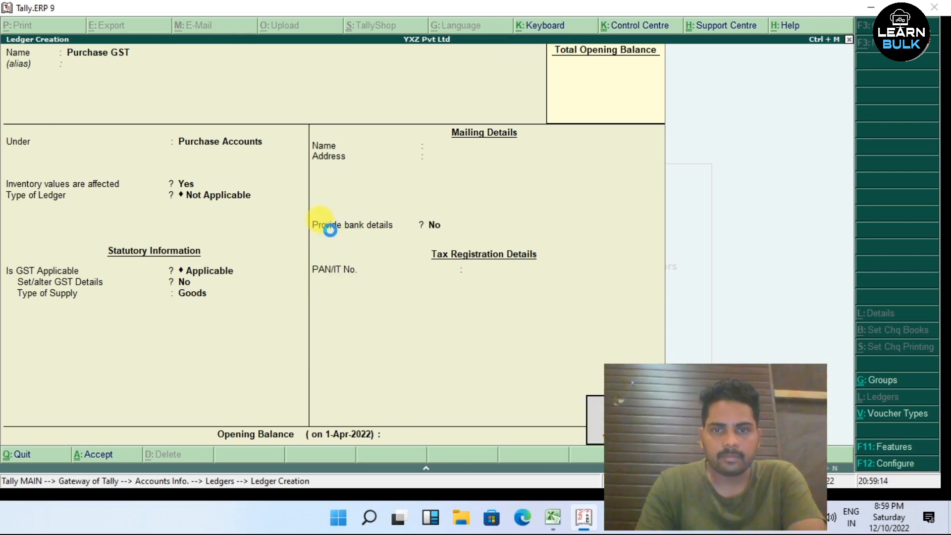
key("Return")
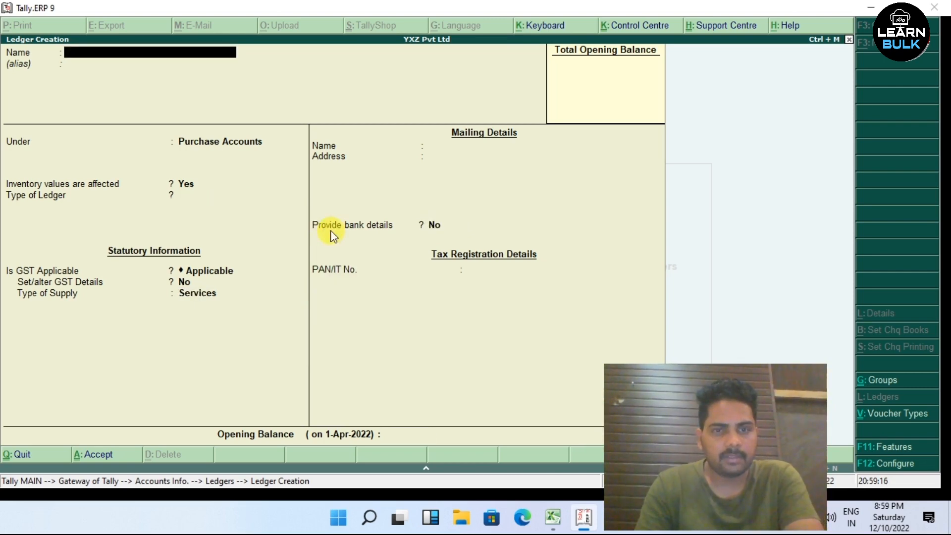
key("Escape")
key("Escape")
key("Escape")
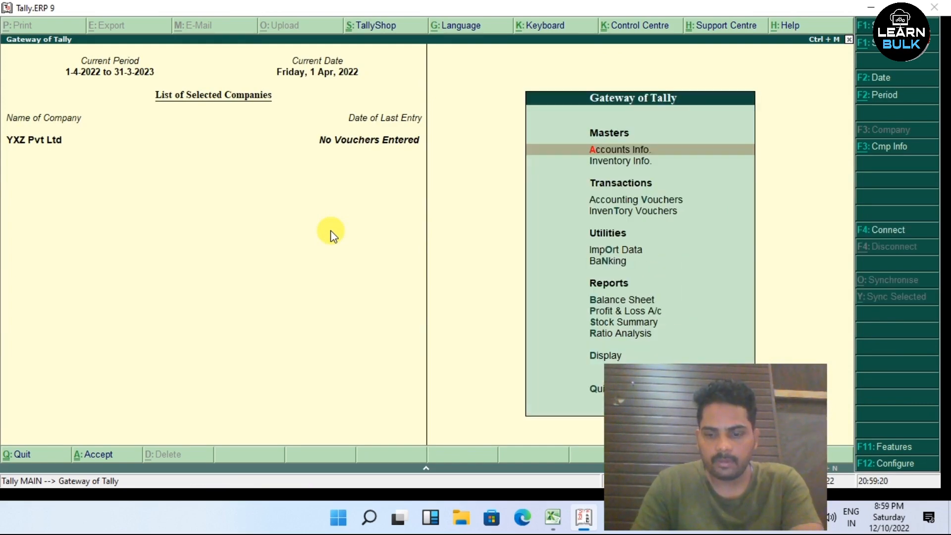
key("Up")
key("Down")
key("Down")
key("Up")
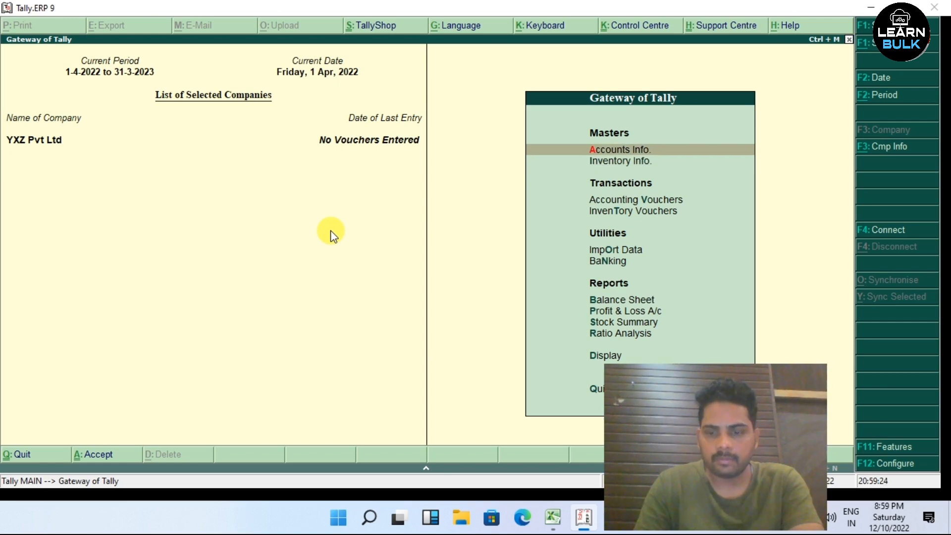
key("Return")
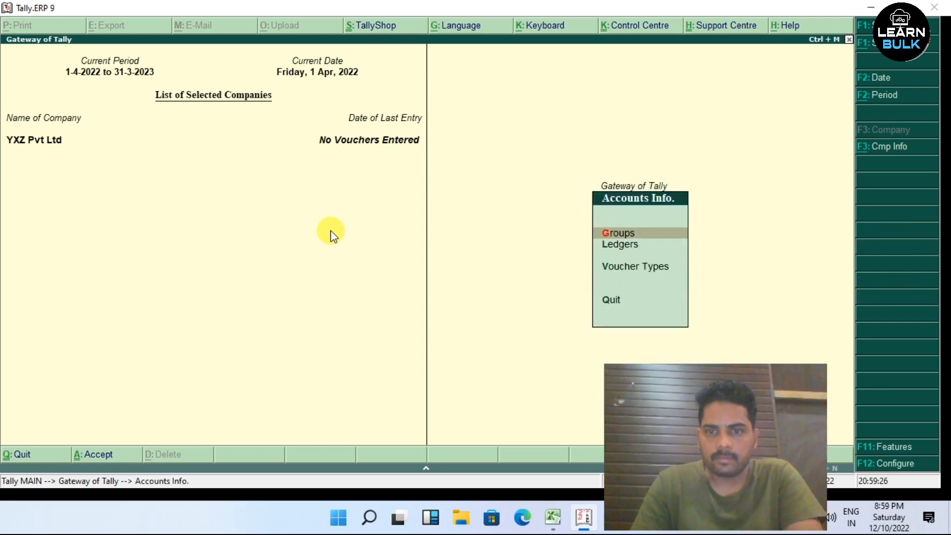
key("Down")
key("Return")
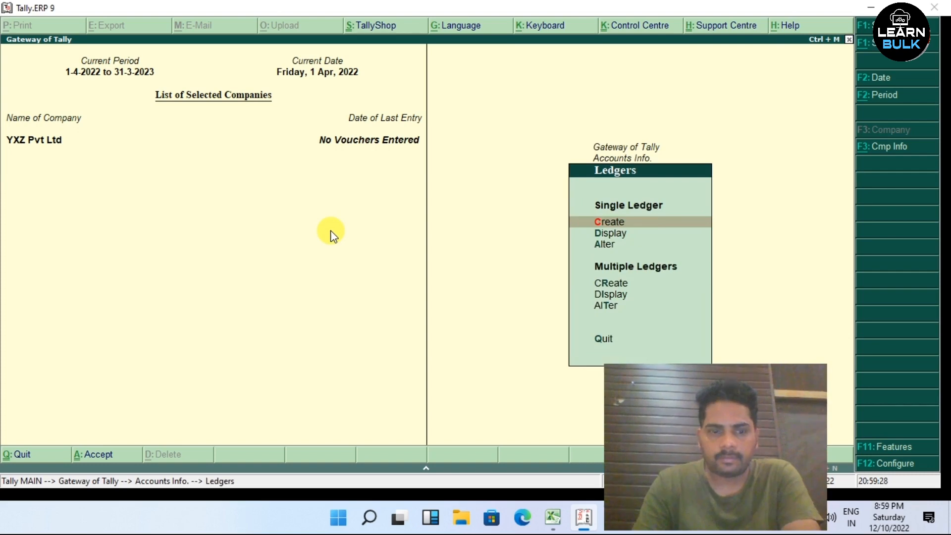
key("Escape")
key("Escape")
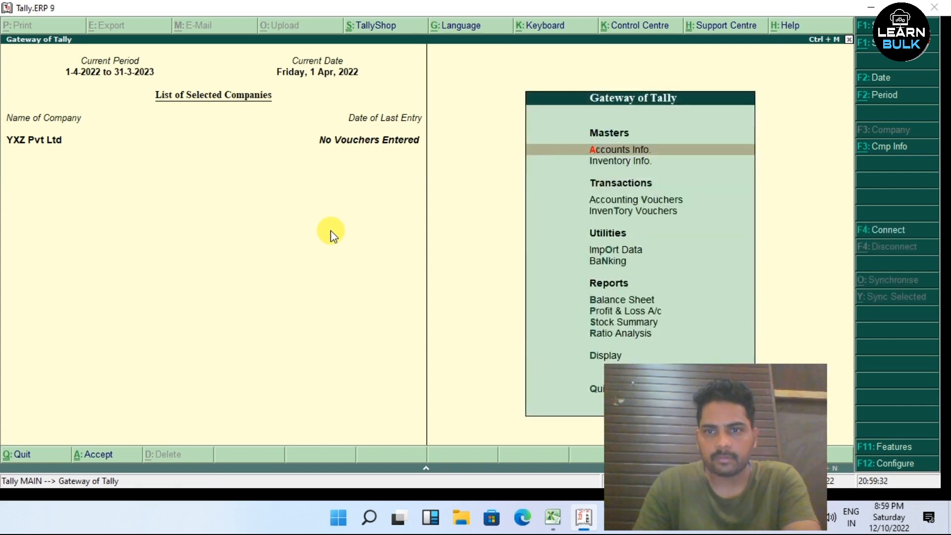
key("Down")
key("Down")
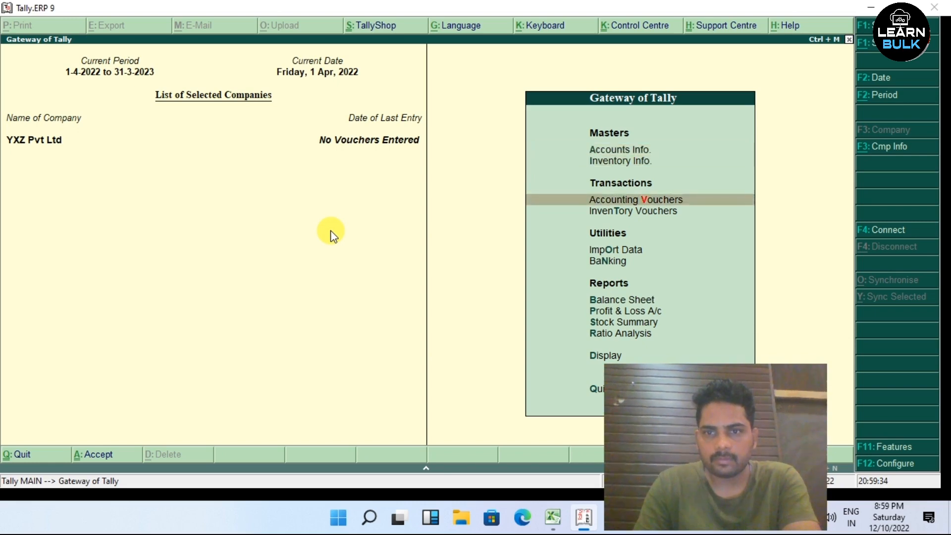
key("Up")
key("Up")
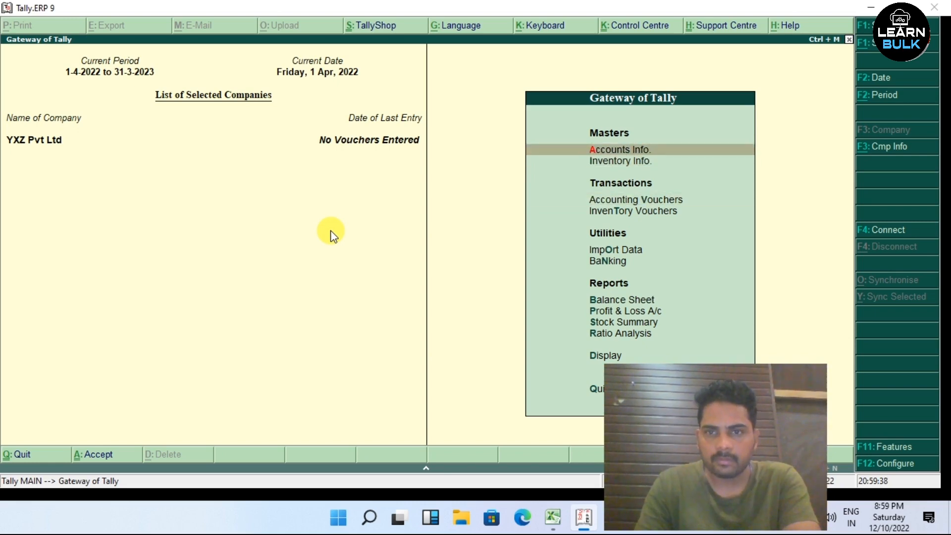
- Start a new single stock group named HP and keep it under Primary
key("Down")
key("Return")
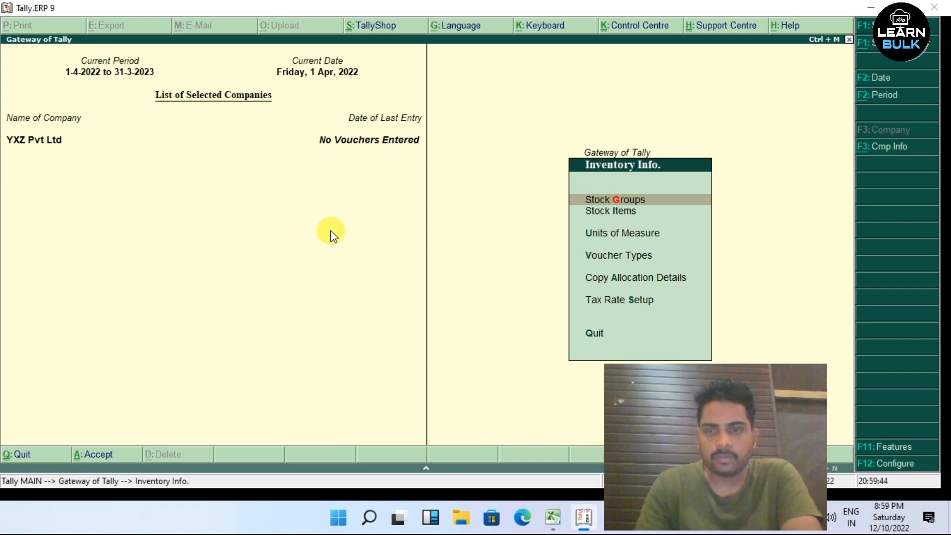
key("Return")
key("Return")
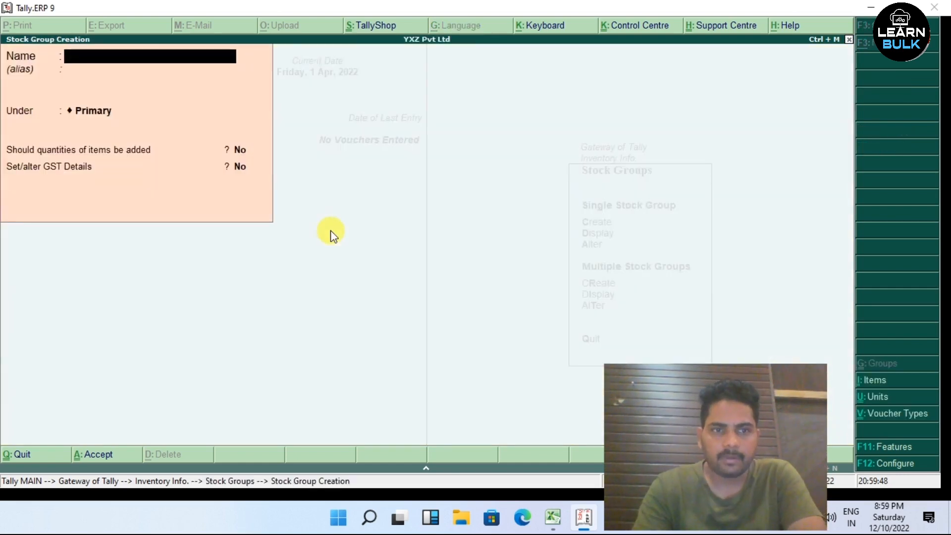
type("HP")
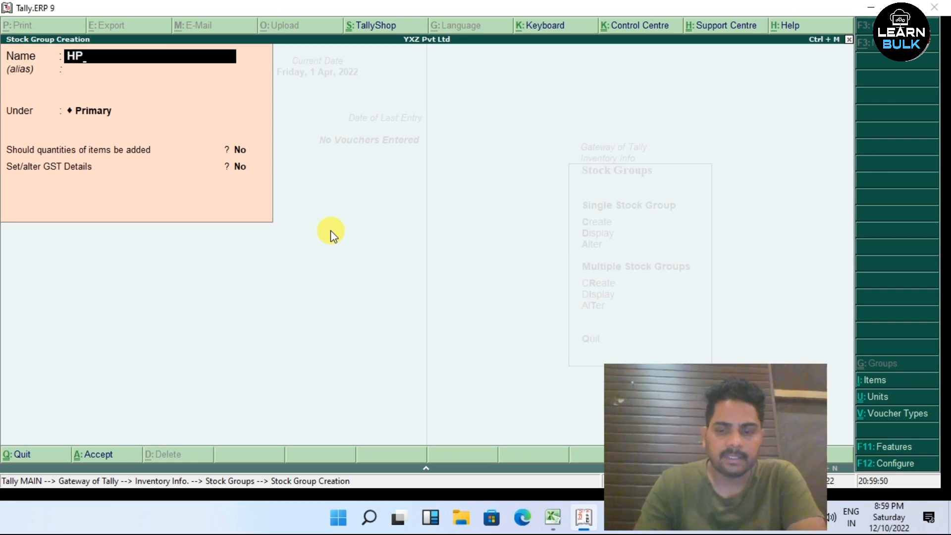
key("Return")
key("Return")
key("Return")
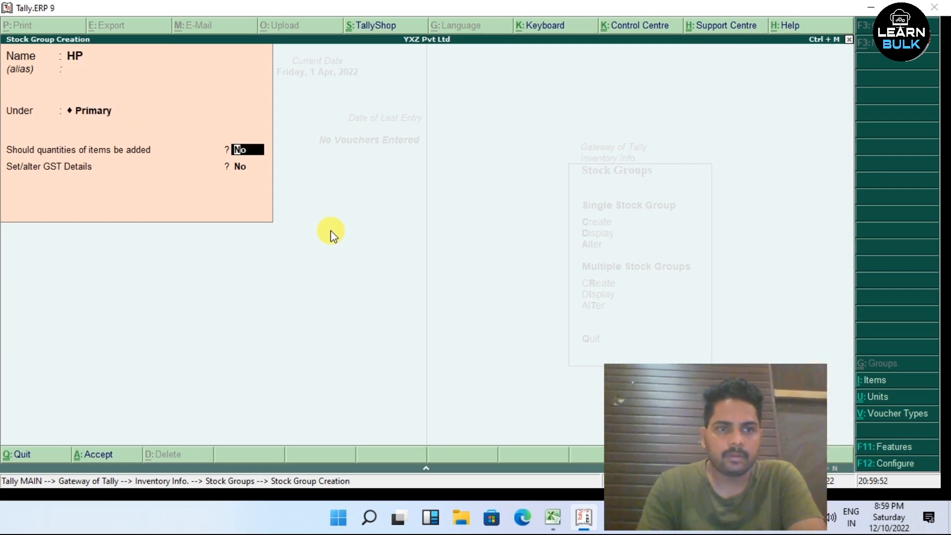
- Keep adding item quantities and setting GST details at No for the HP stock group, save it, and leave stock group creation
key("Return")
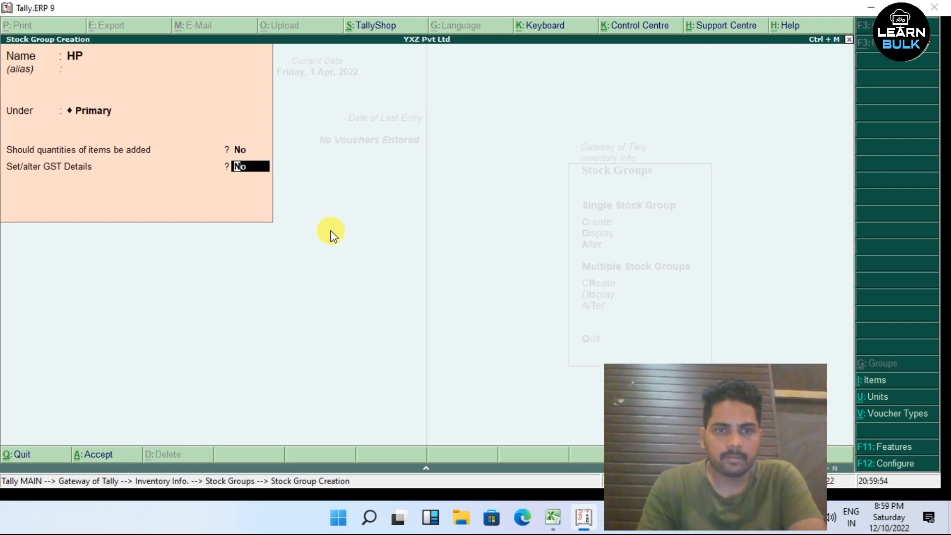
key("Return")
key("Return")
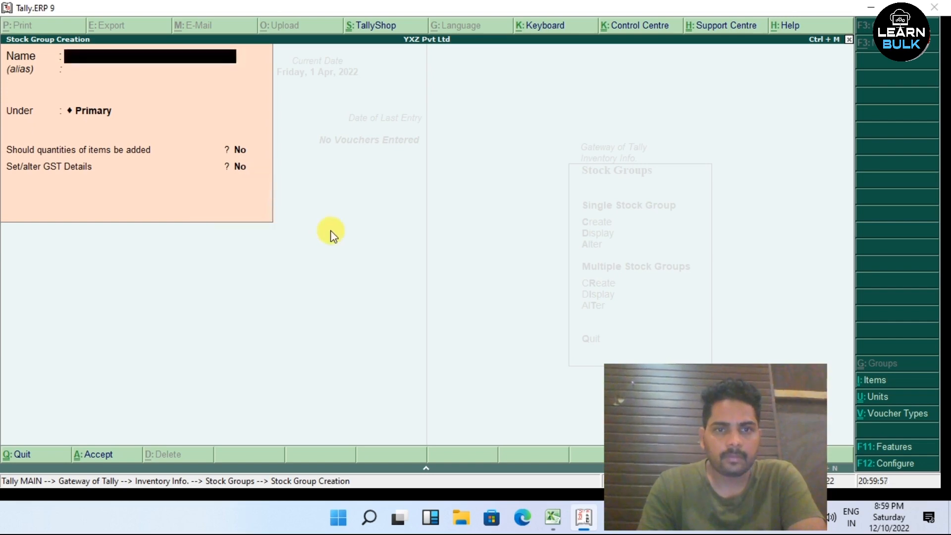
key("Escape")
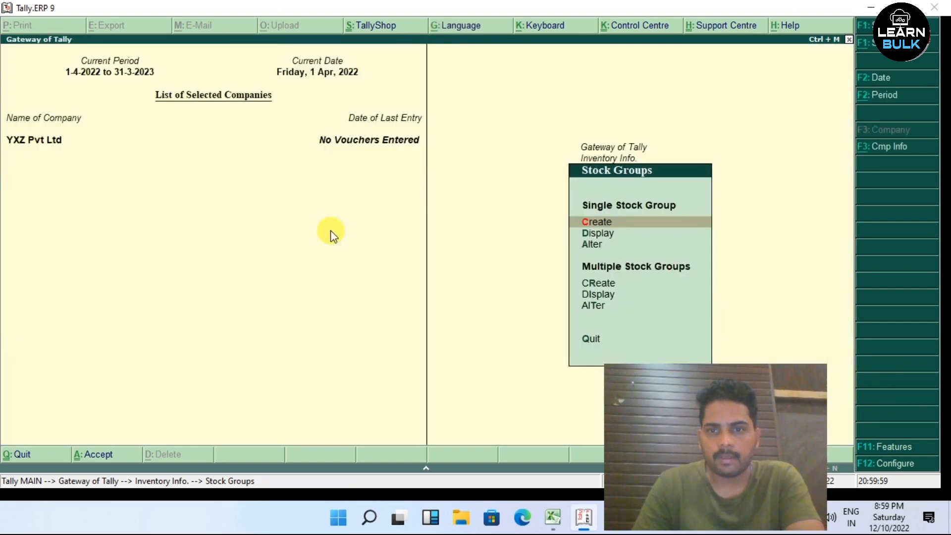
- Start a new simple unit of measure with the symbol Pices and the formal name Pcs
key("Escape")
key("Down")
key("Down")
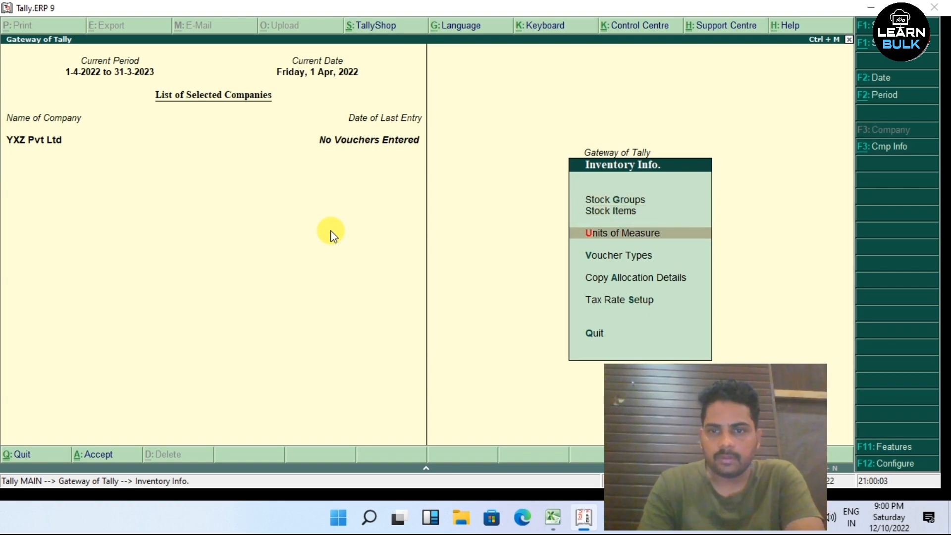
key("Return")
key("Return")
type("Pices")
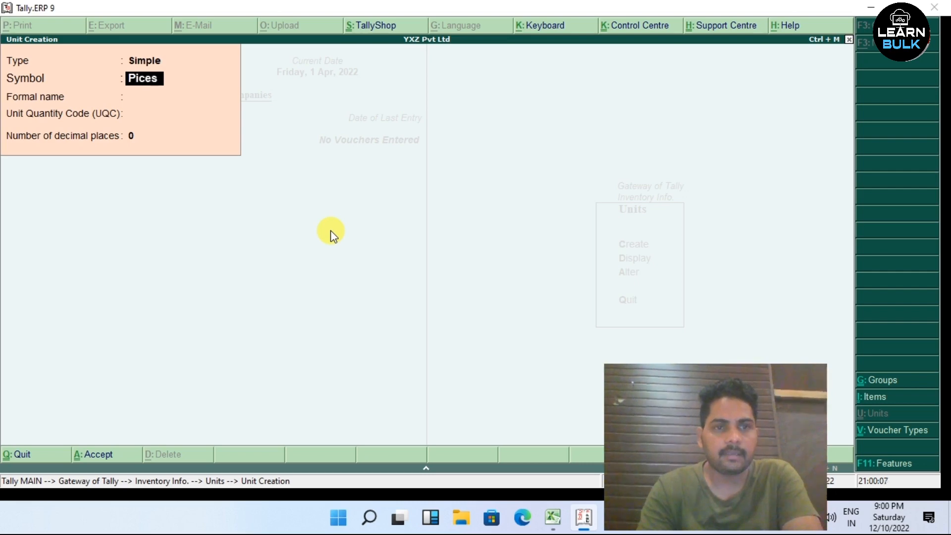
key("Return")
type("Pcs")
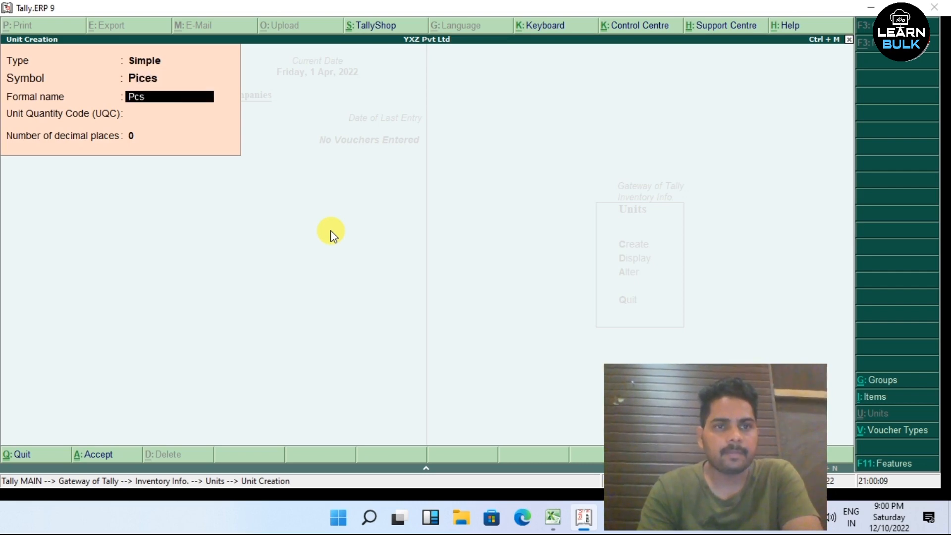
- Keep the Pices unit's quantity code Not Applicable with 0 decimal places, save it, and leave unit creation
key("Return")
key("Return")
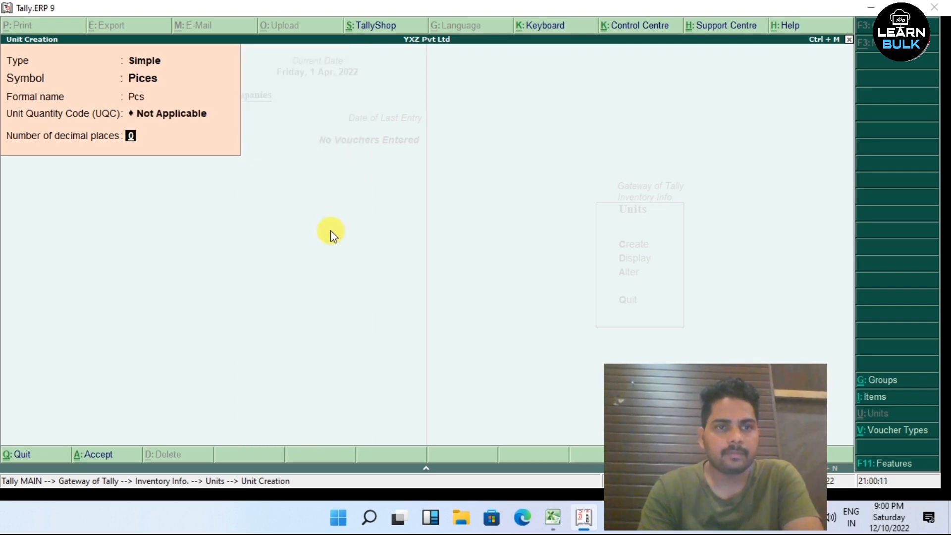
key("Return")
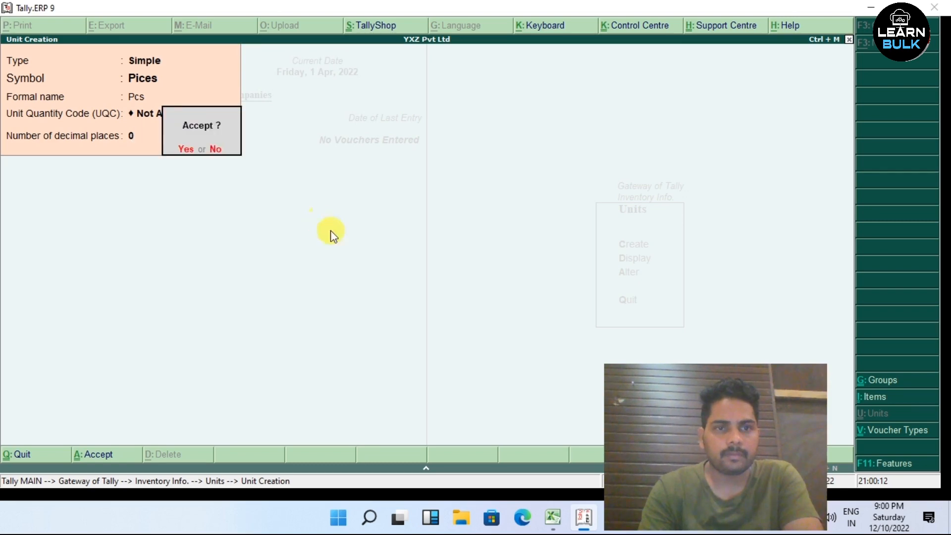
key("Return")
key("Escape")
key("Return")
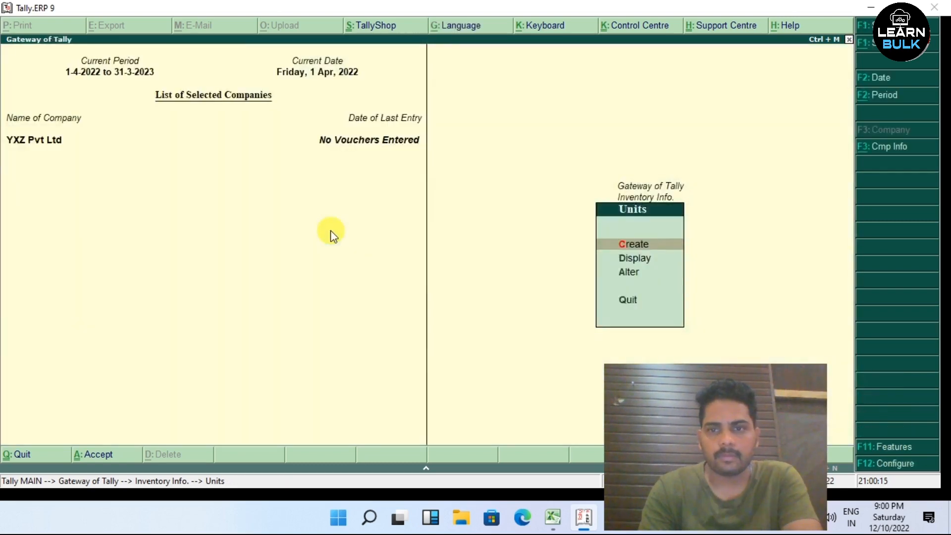
key("Escape")
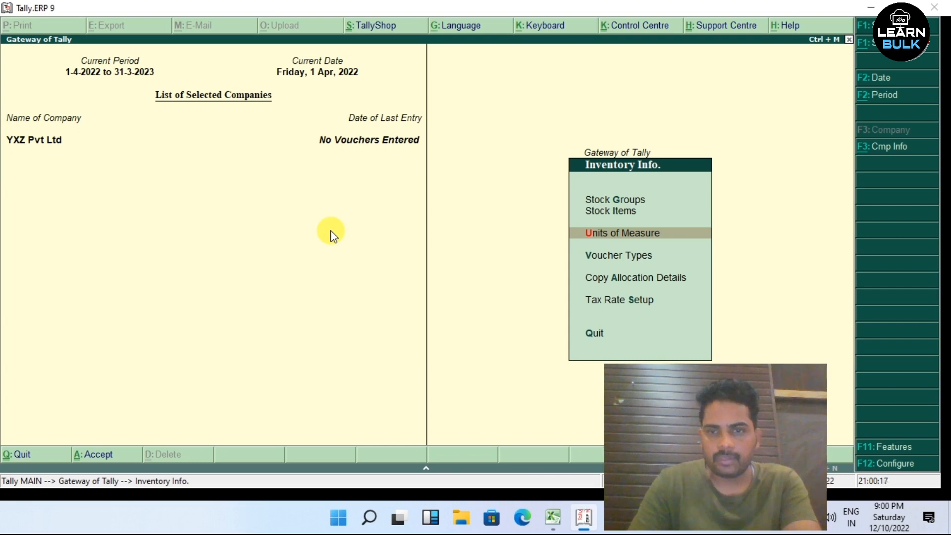
- Start a new single stock item named HP All One Desktop without an alias
key("Up")
key("Up")
key("Down")
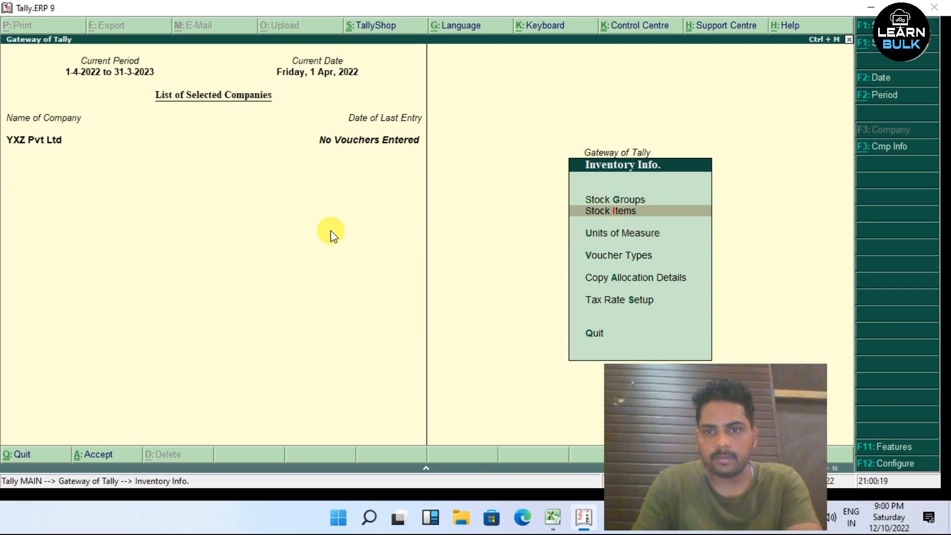
key("Escape")
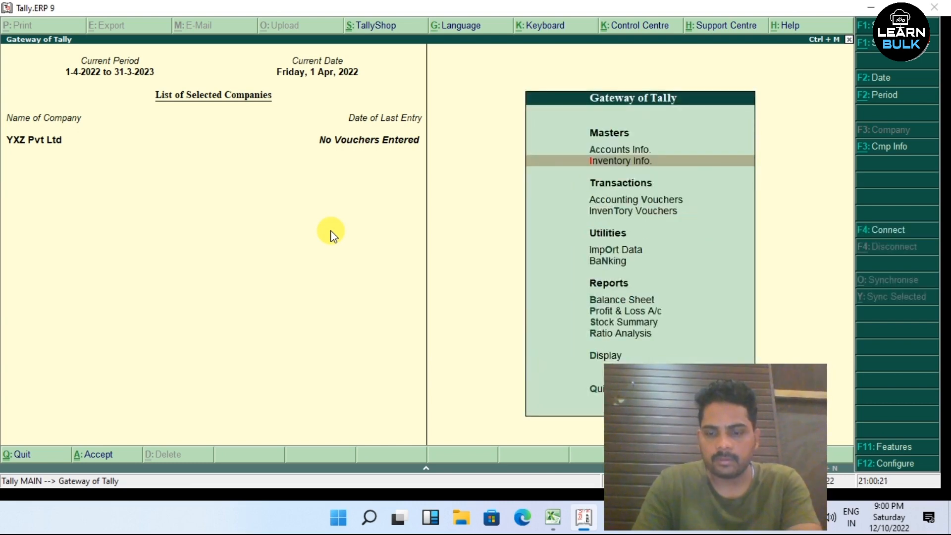
key("Return")
key("Down")
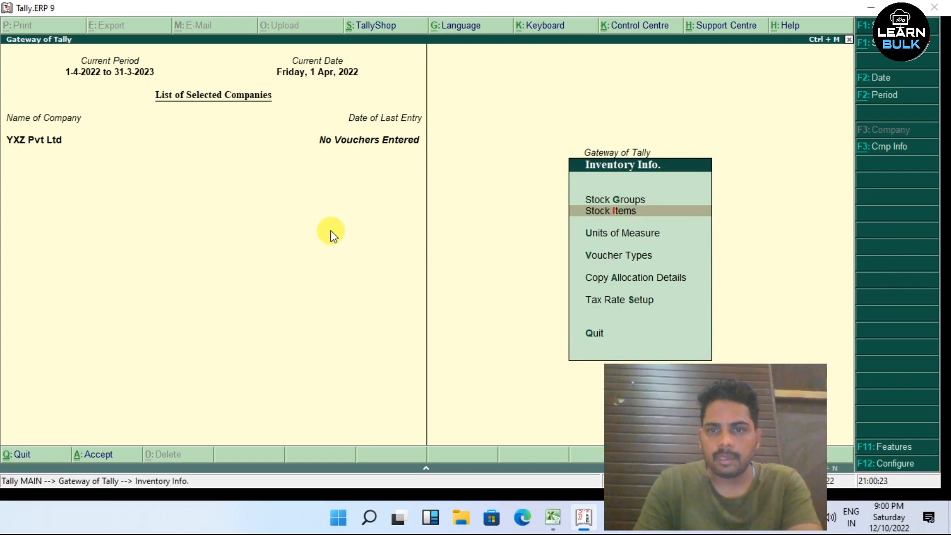
key("Return")
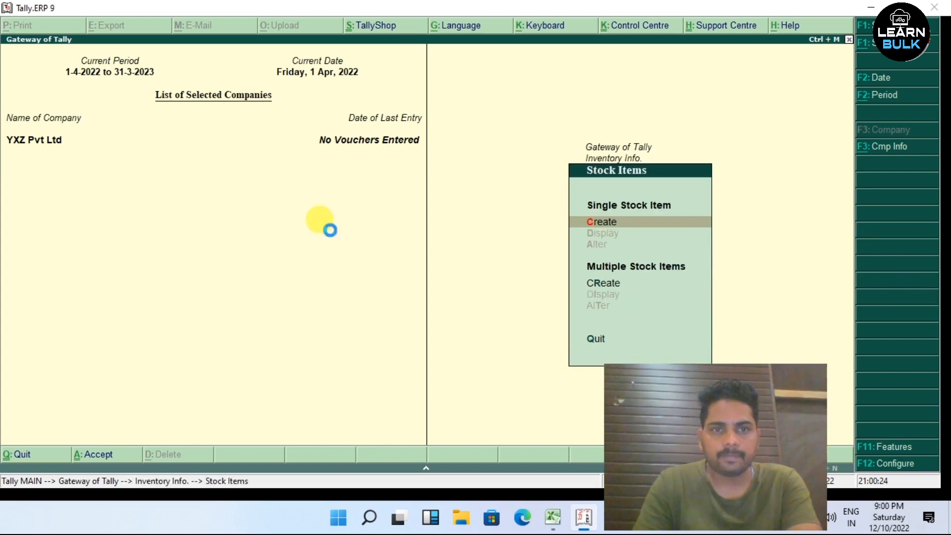
key("Return")
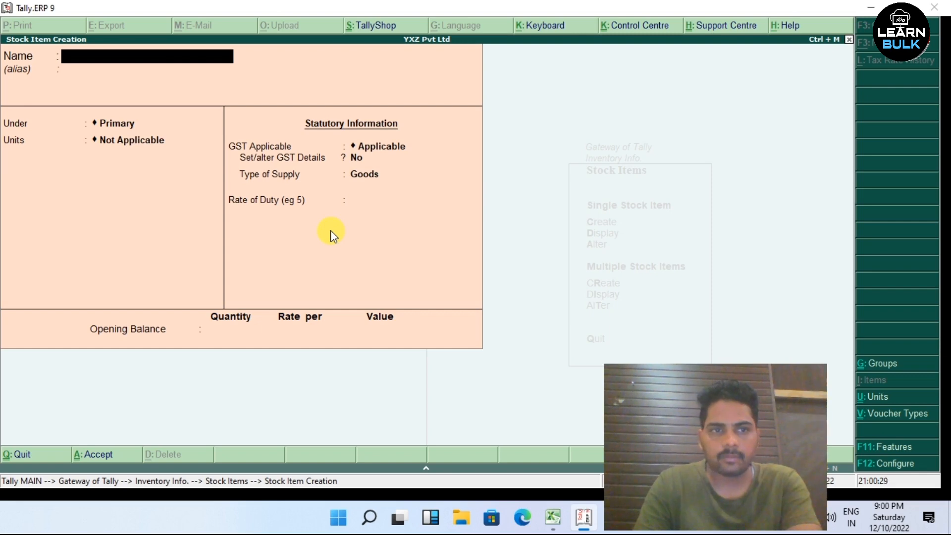
type("HP A")
key("BackSpace")
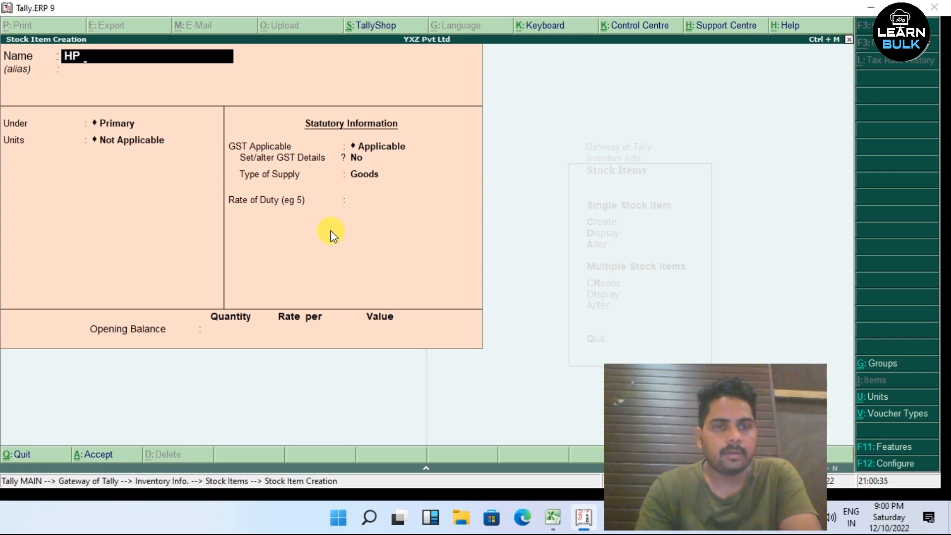
type("All")
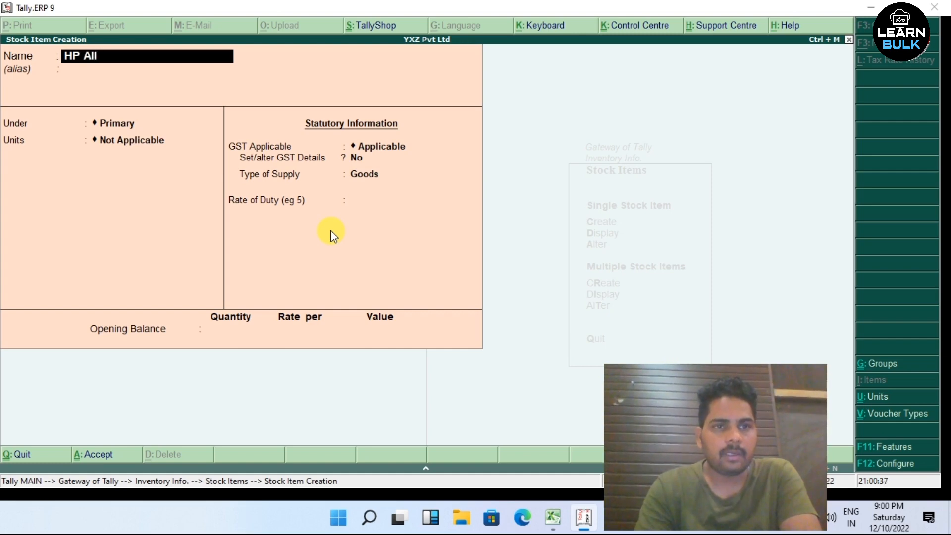
type(" One De")
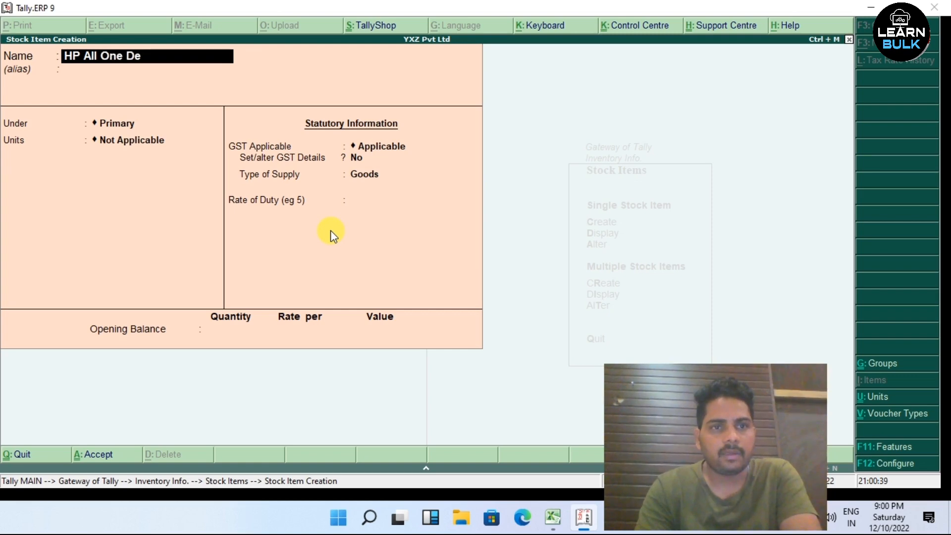
type("sktp")
key("BackSpace")
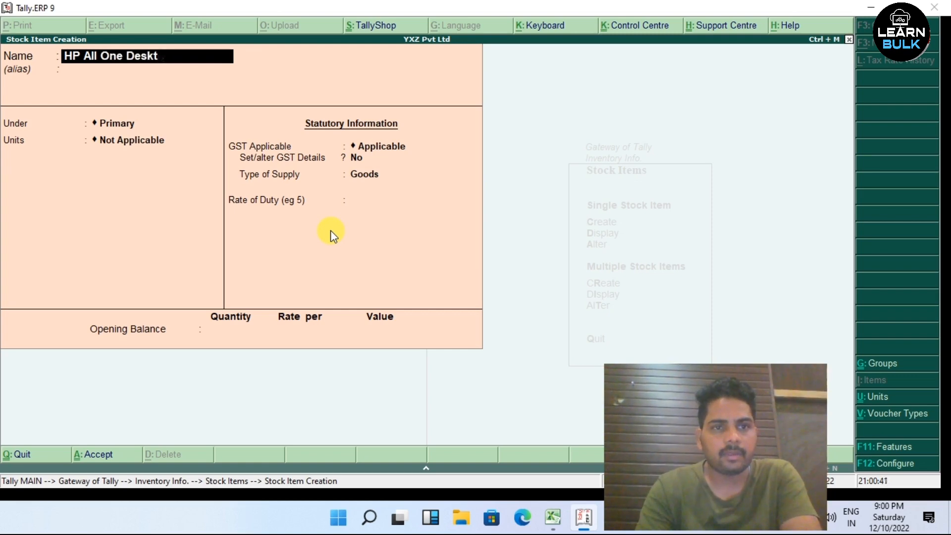
key("Return")
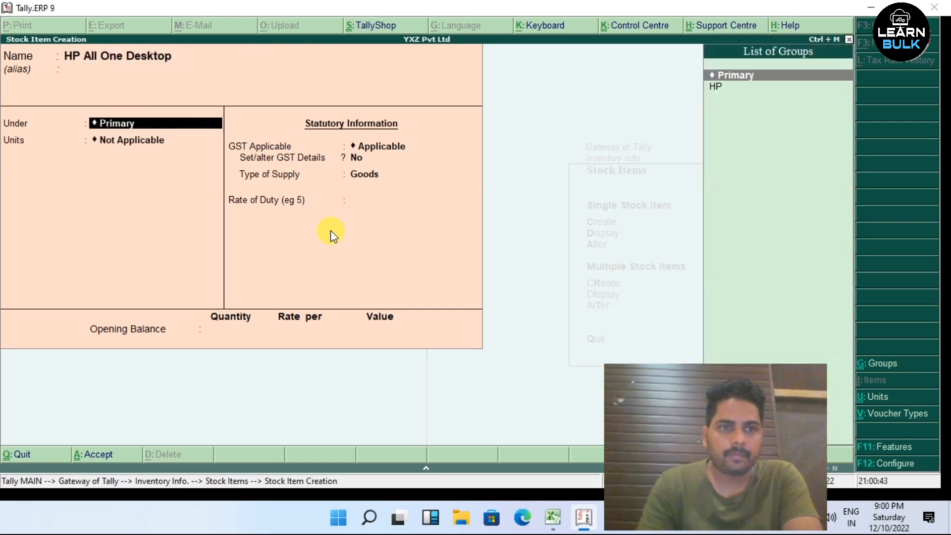
- Place the HP All One Desktop stock item under the HP group and set its units to Pices
key("Down")
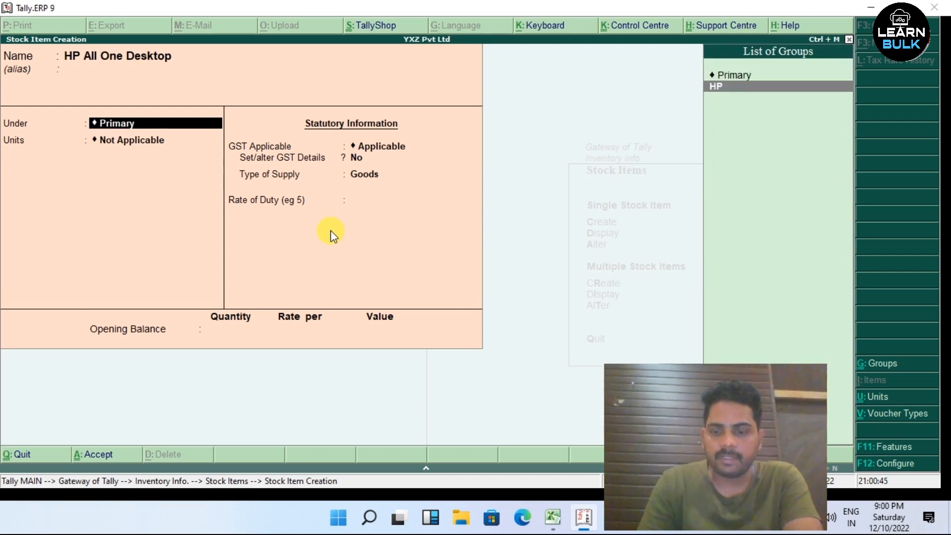
key("Return")
key("Down")
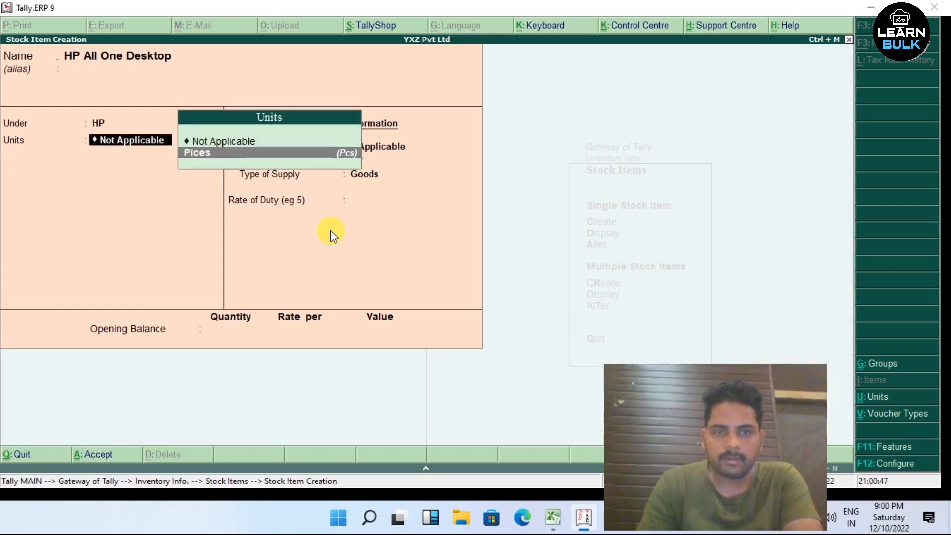
key("Return")
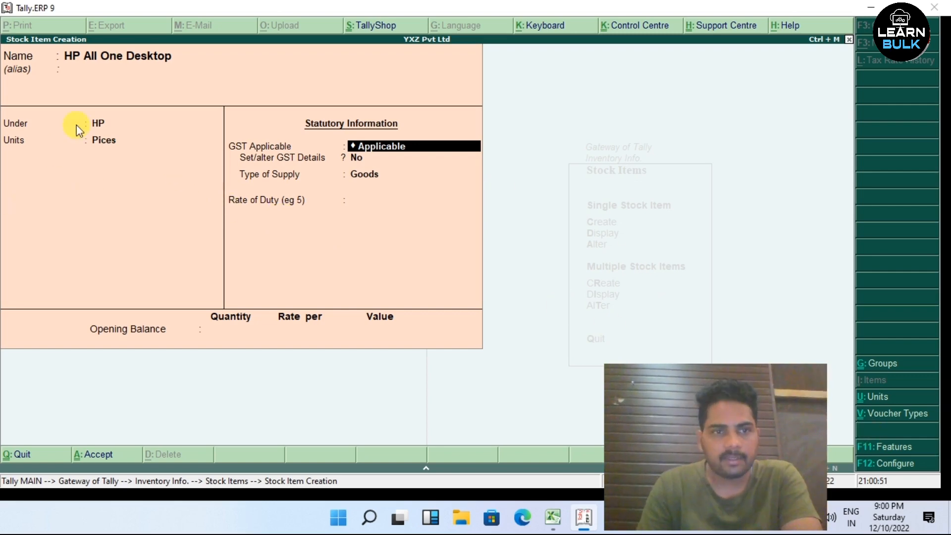
- Set the option to add descriptions for stock items to Yes in the stock item configuration
left_click(898, 447)
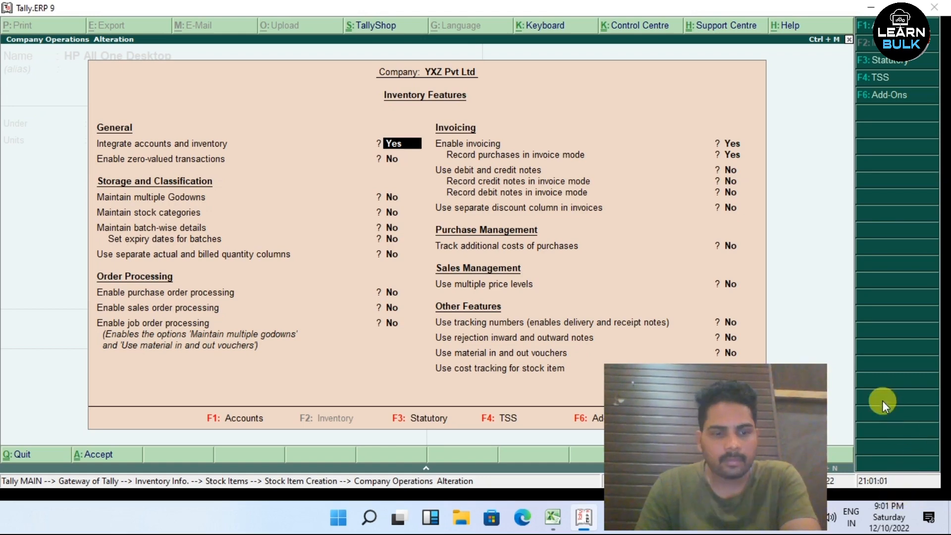
key("Escape")
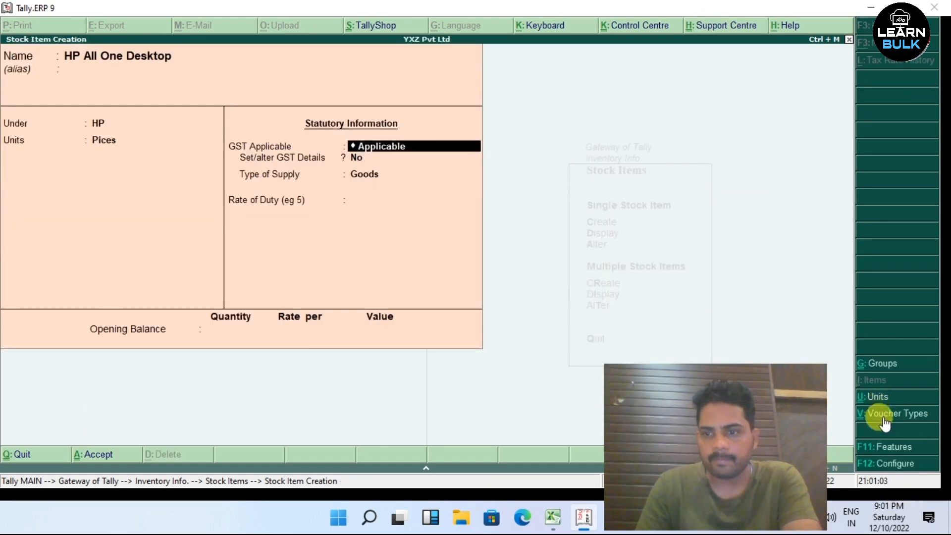
left_click(885, 459)
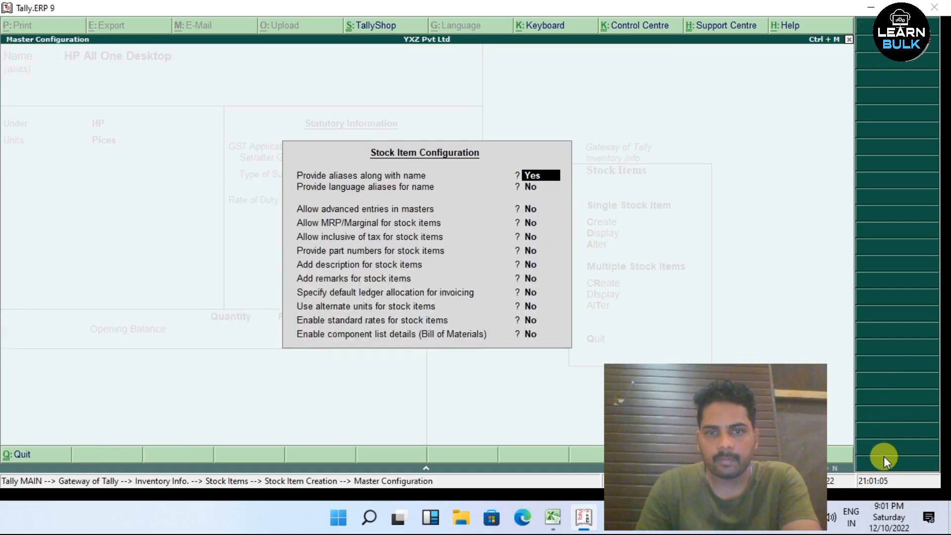
key("Return")
key("Return")
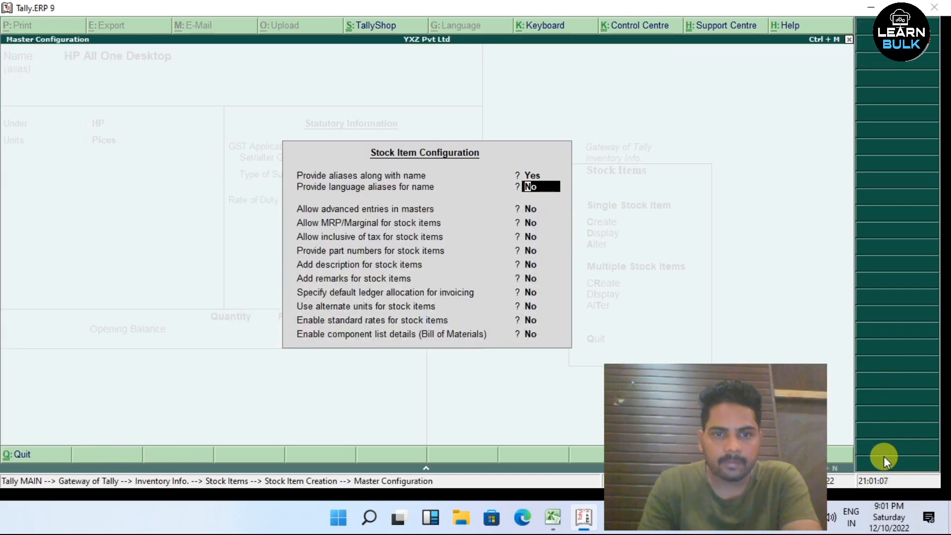
key("Return")
key("Return")
key("Return")
key("Return")
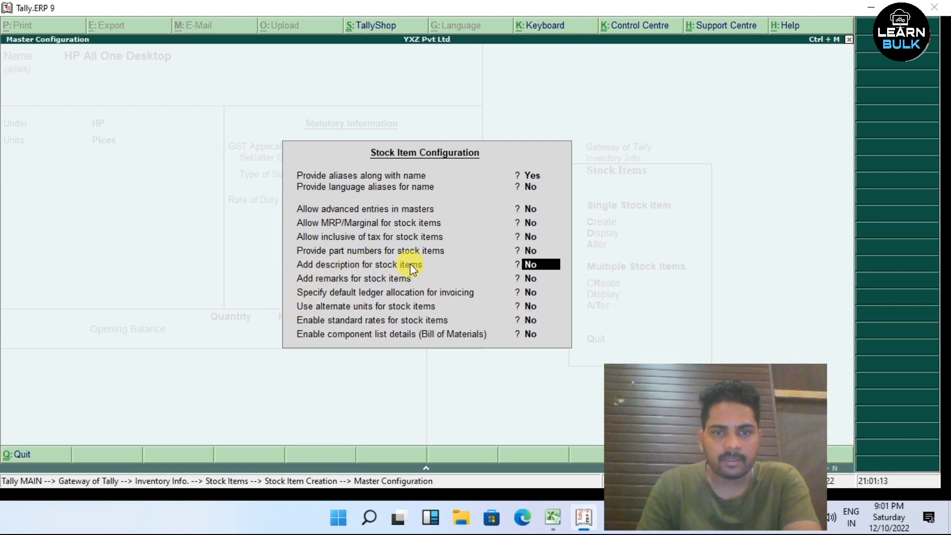
type("y")
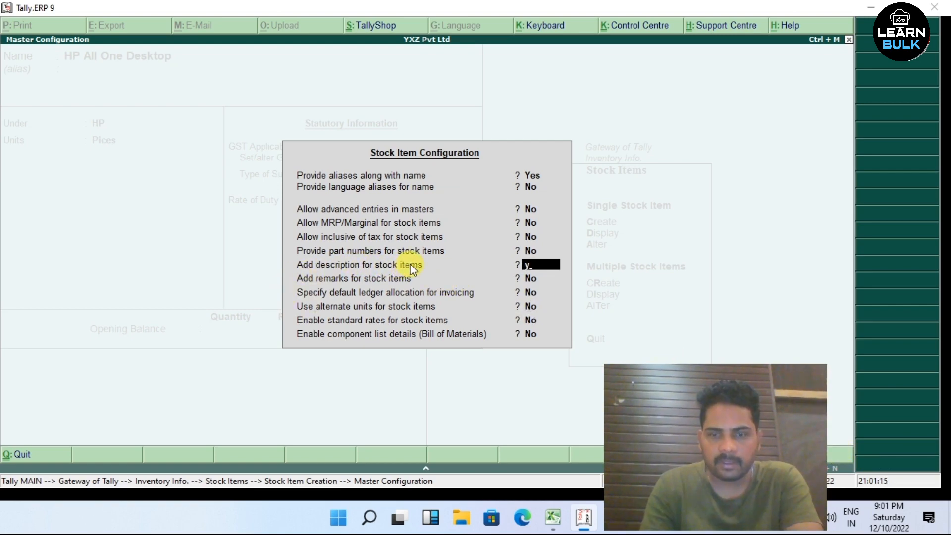
- Keep the remaining stock item configuration options at No, accept the configuration, and return to the item's description
key("Return")
key("Return")
key("Return")
key("Return")
key("Return")
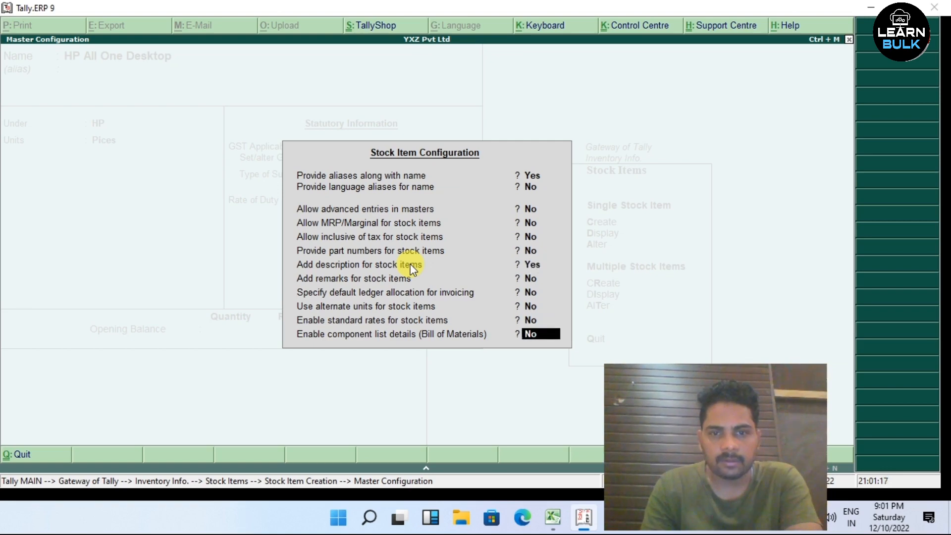
key("Return")
key("Return")
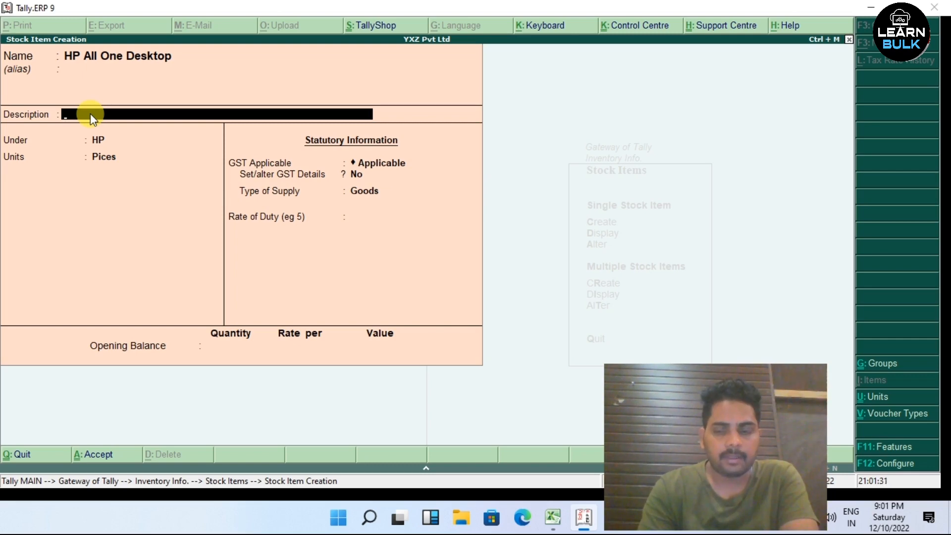
- Describe the HP All One Desktop item as 1 TB Hard Disk 4 GB Ram
type("1")
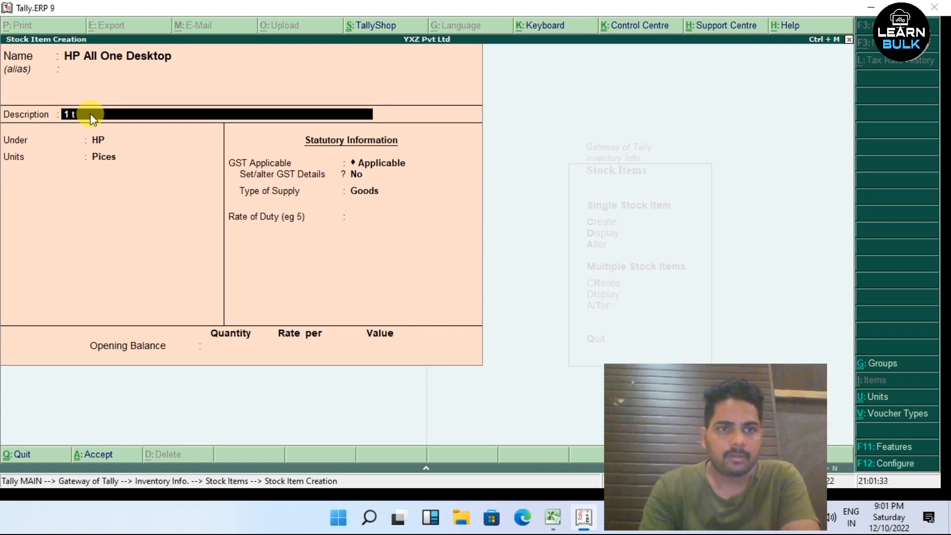
type(" TB Hard Disk")
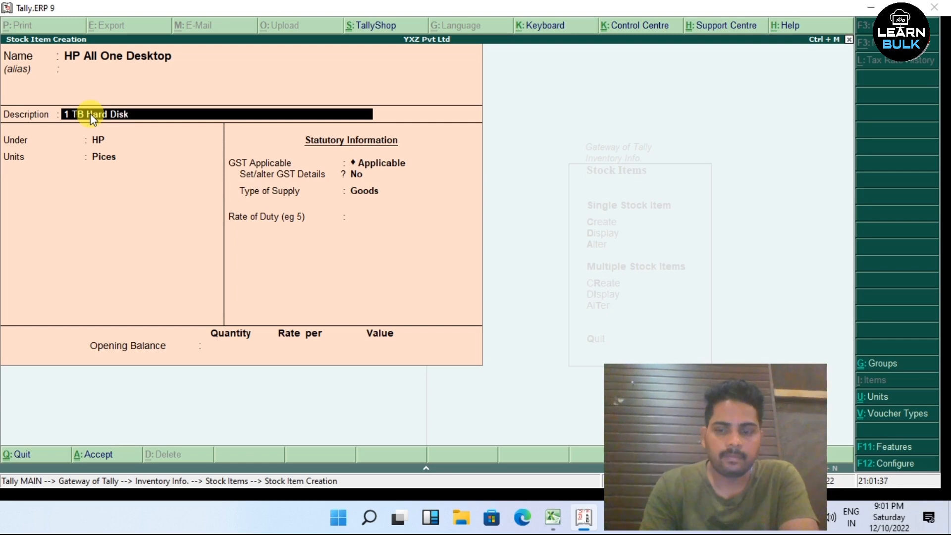
type(" 4 GB Ram")
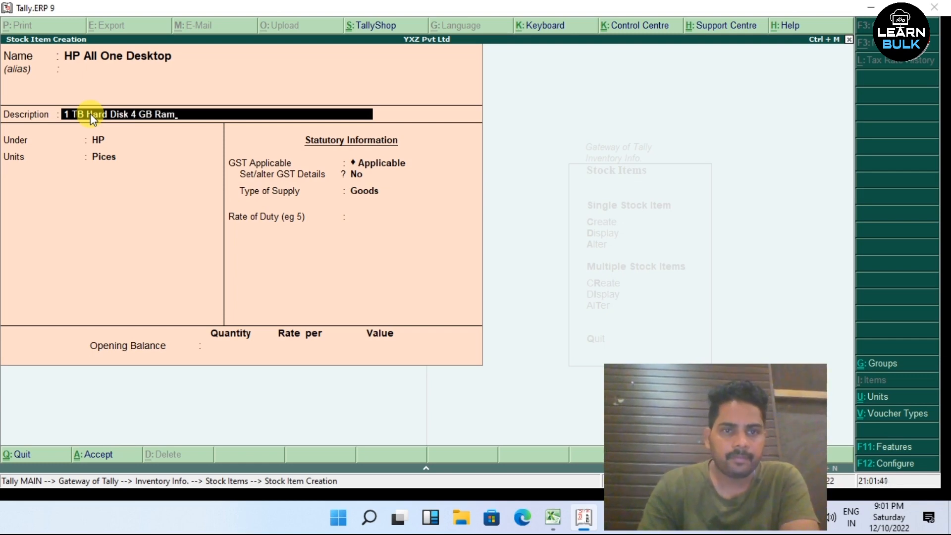
key("Return")
- Keep the item's group, units, GST Applicable and Goods supply type, and accept a rate of duty of 0
key("Return")
key("Return")
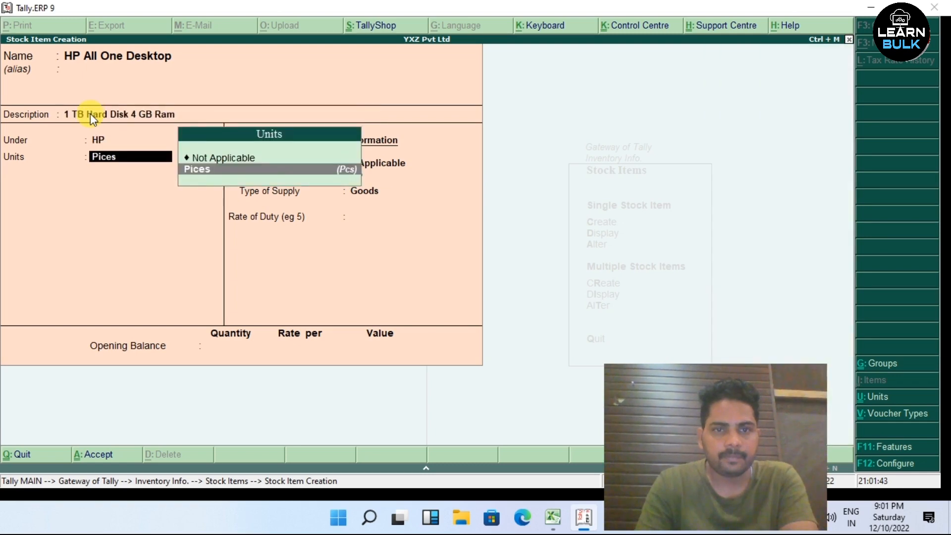
key("Return")
key("Return")
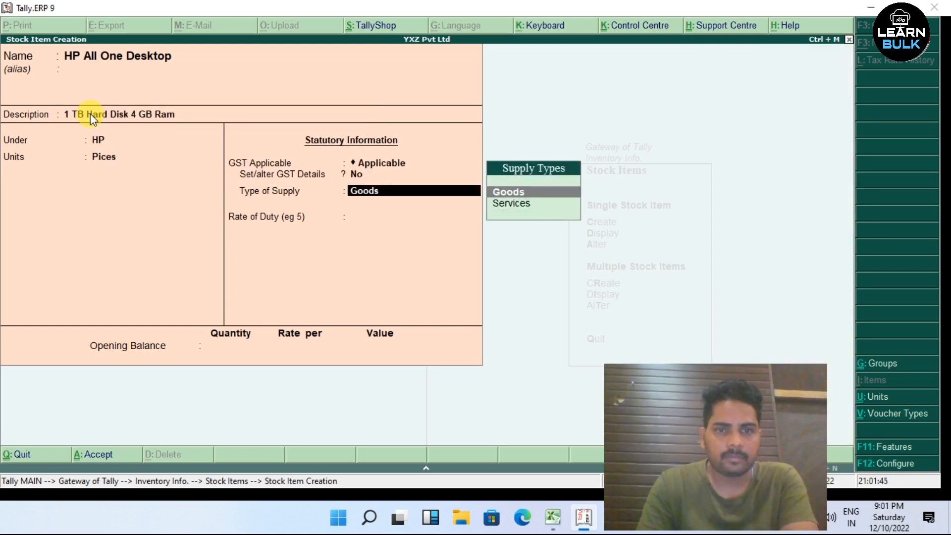
key("Return")
key("Return")
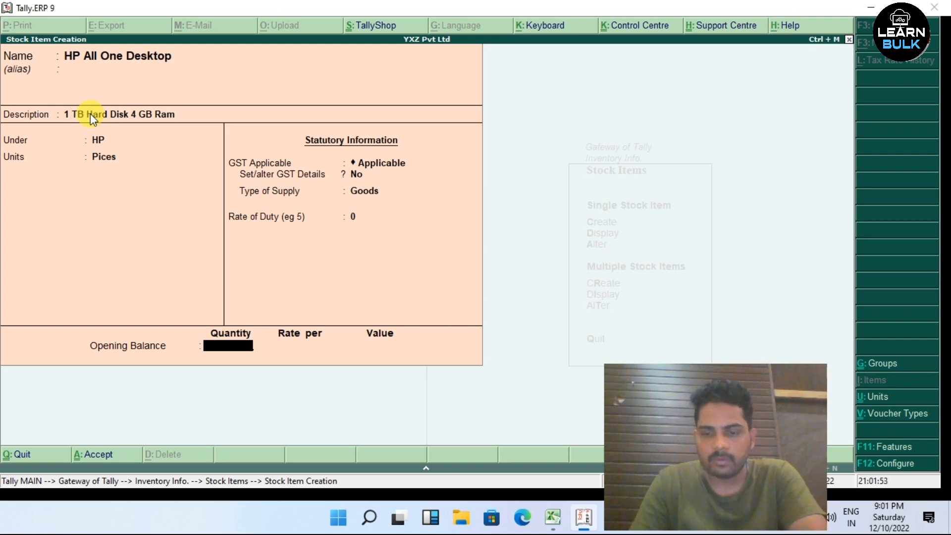
- Enter an opening balance of 2 Pices at a rate of 45000, save the stock item, and return to the Gateway of Tally
type("2")
key("Return")
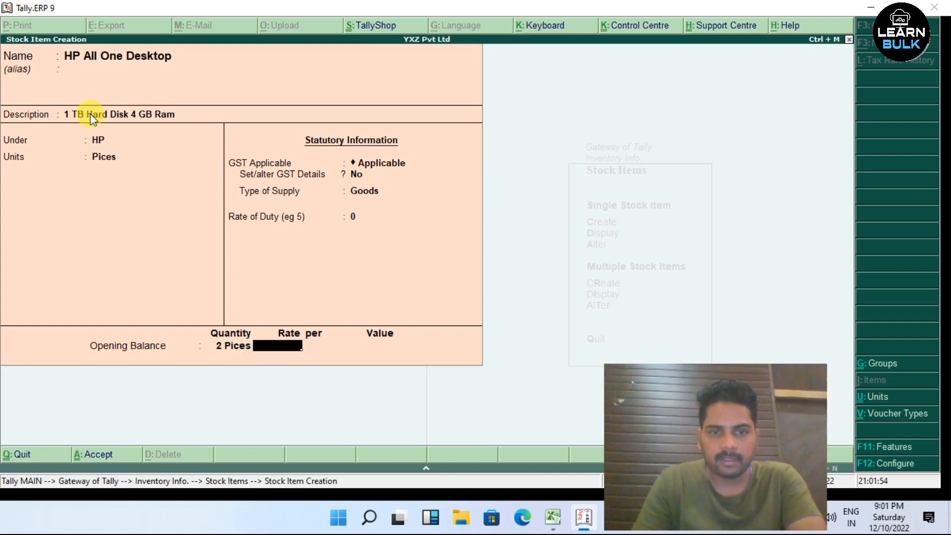
type("45000")
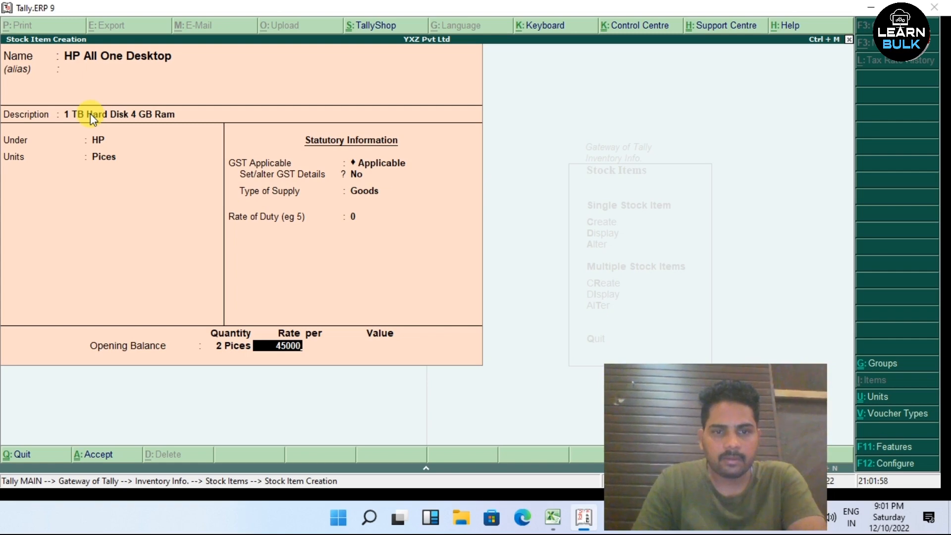
key("Return")
key("Return")
key("Return")
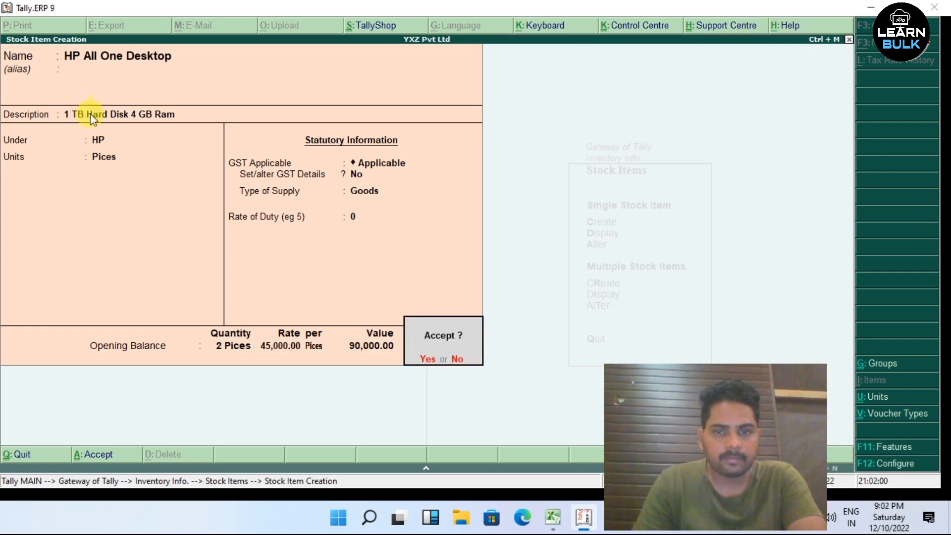
key("Return")
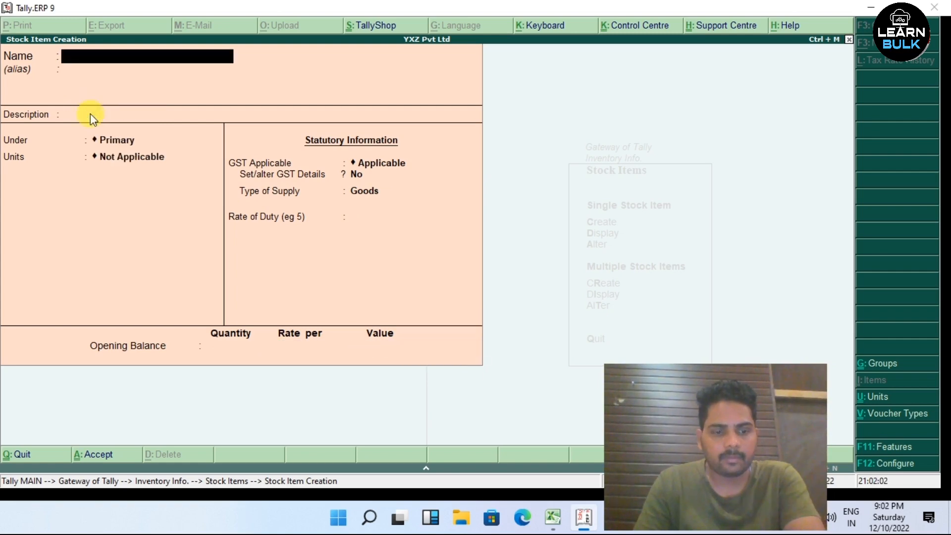
key("Escape")
key("Escape")
key("Escape")
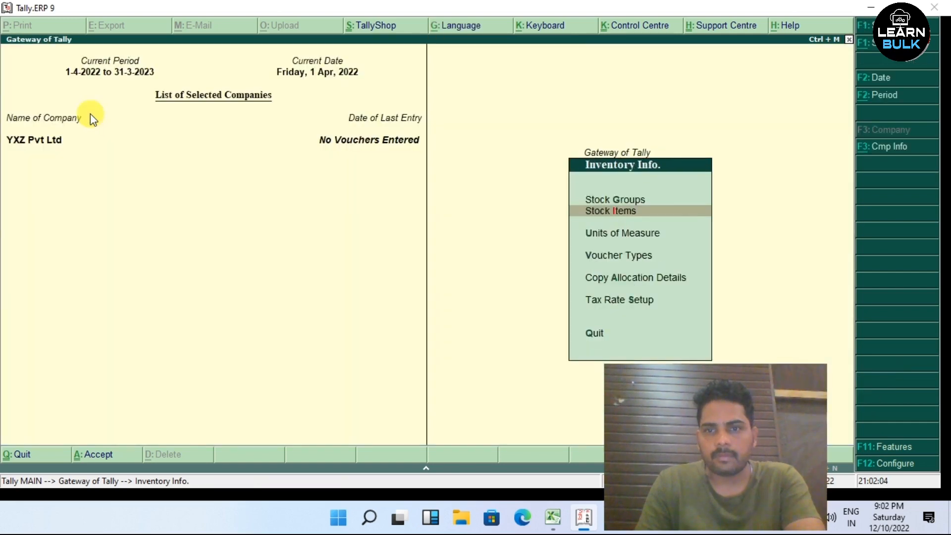
key("Escape")
- Open the HP stock group for alteration from the inventory masters
key("Up")
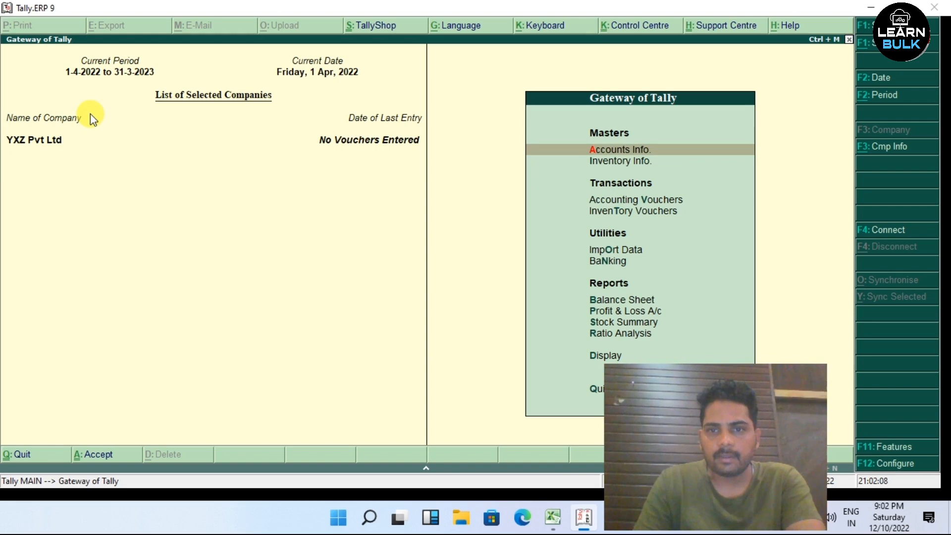
key("Down")
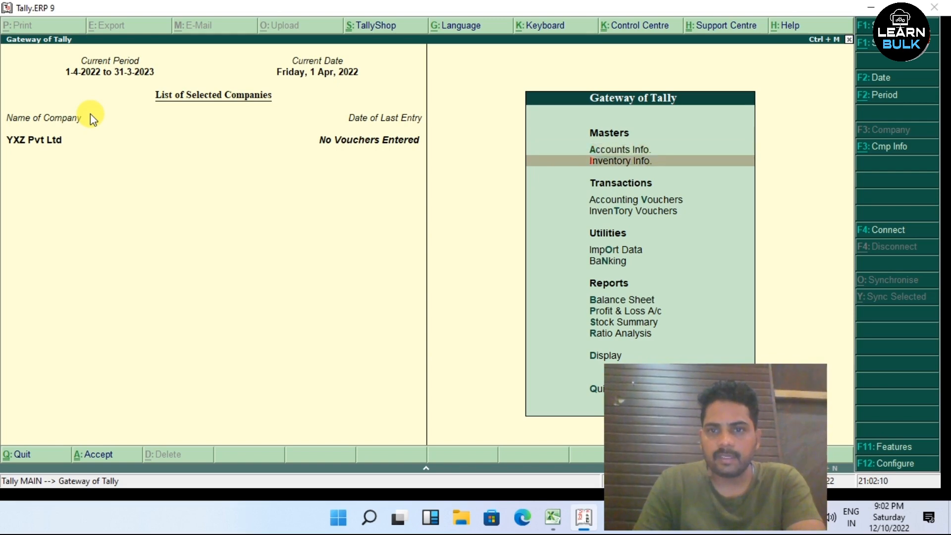
key("Return")
key("Down")
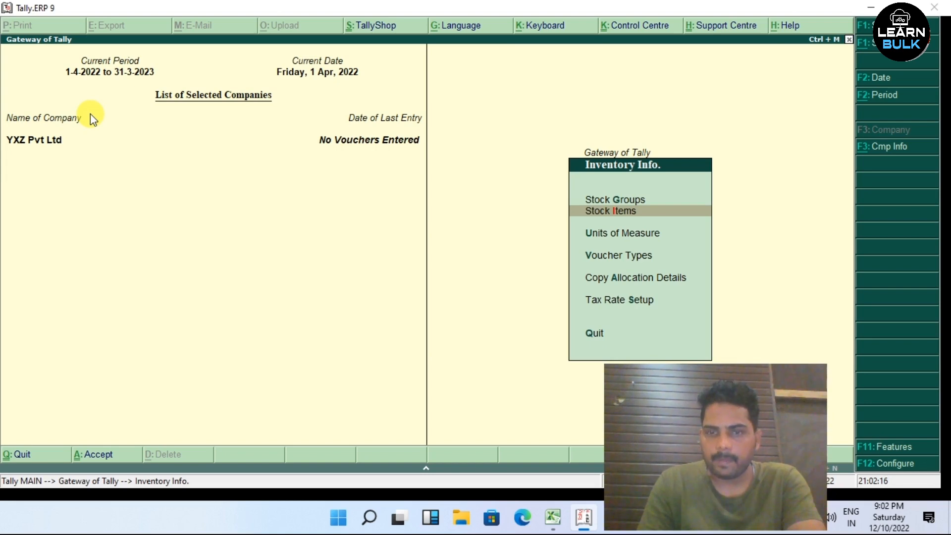
key("Up")
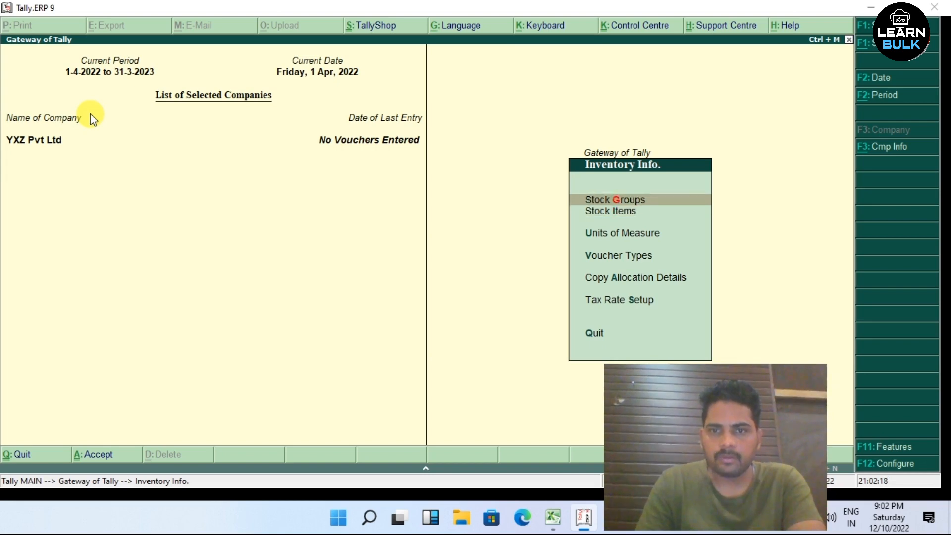
key("Return")
key("Down")
key("Down")
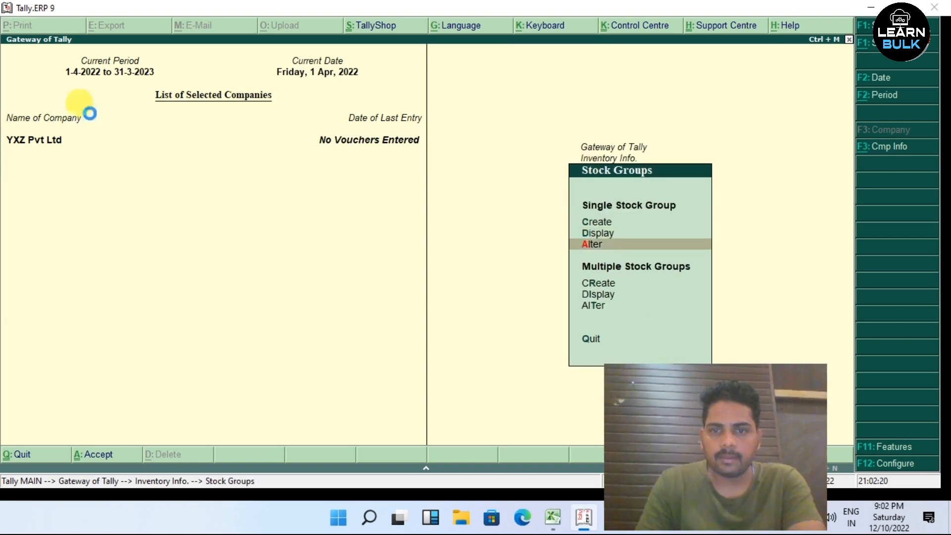
key("Return")
key("Return")
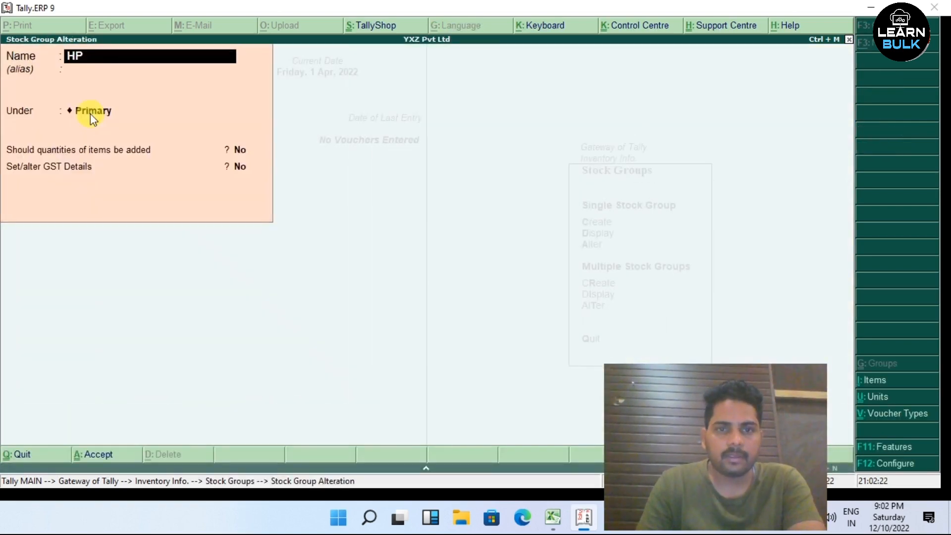
- Keep the HP group's name, Primary parent and quantity option, and set Set/alter GST Details to Yes
key("Return")
key("Return")
key("Return")
key("Return")
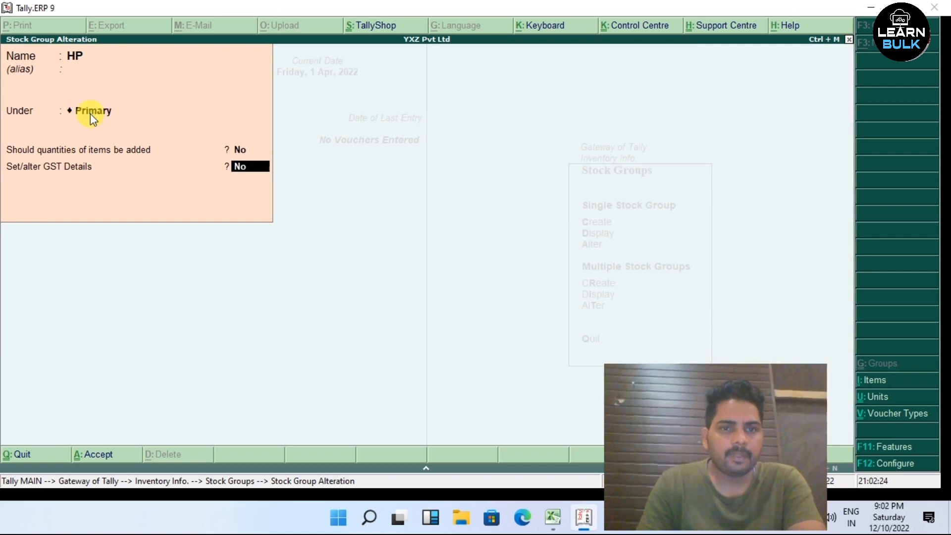
key("y")
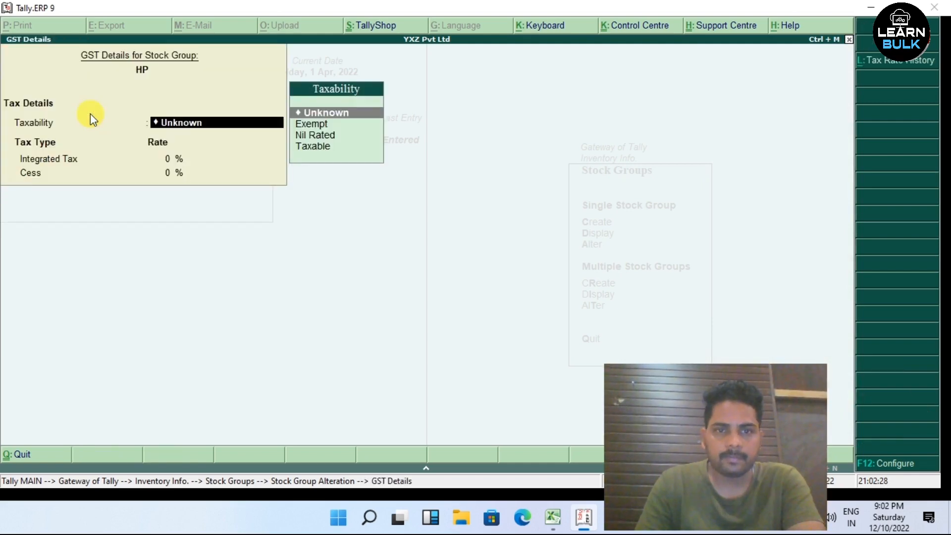
- Set the HP group's taxability to Taxable with 12% Integrated Tax and 0% Cess
key("Down")
key("Down")
key("Down")
key("Return")
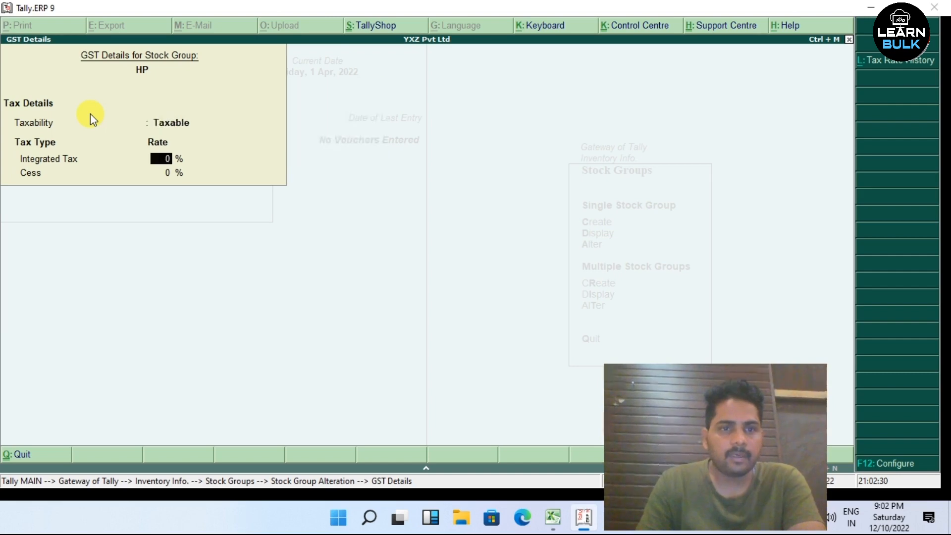
type("120")
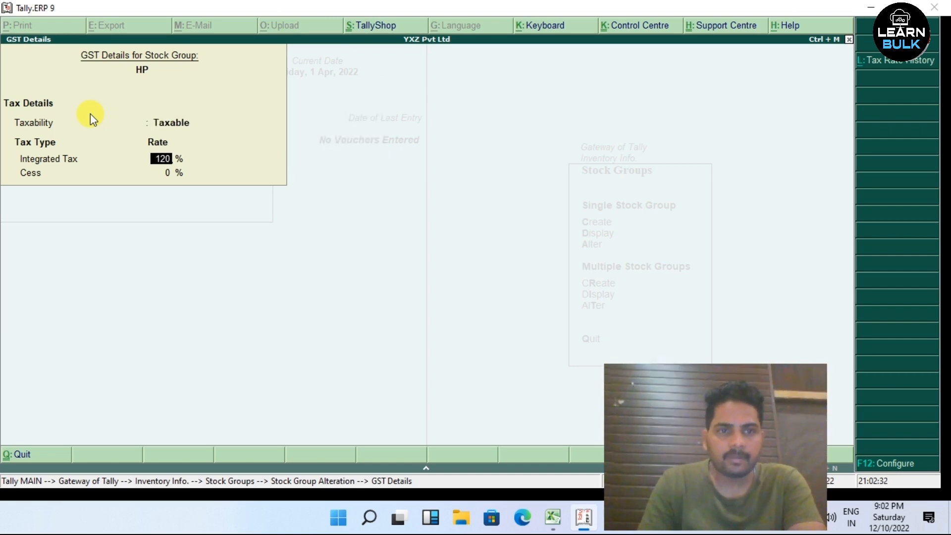
key("BackSpace")
key("Return")
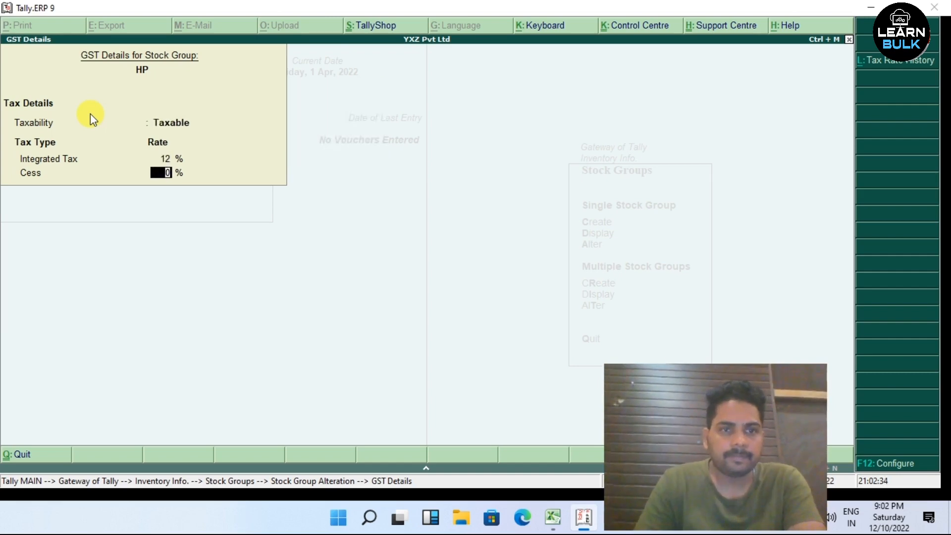
key("Return")
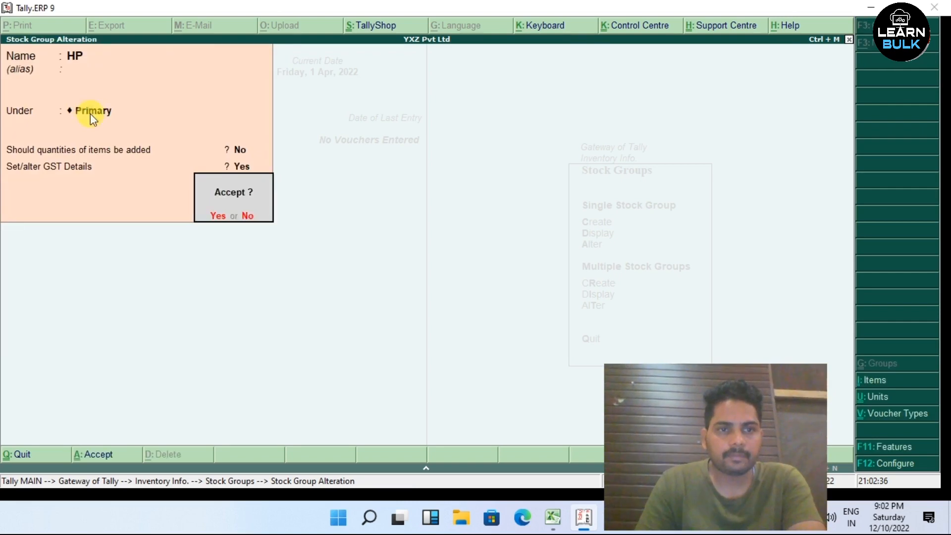
- Save the altered HP stock group and return to the Gateway of Tally without quitting the program
key("Return")
key("Escape")
key("Escape")
key("Escape")
key("Escape")
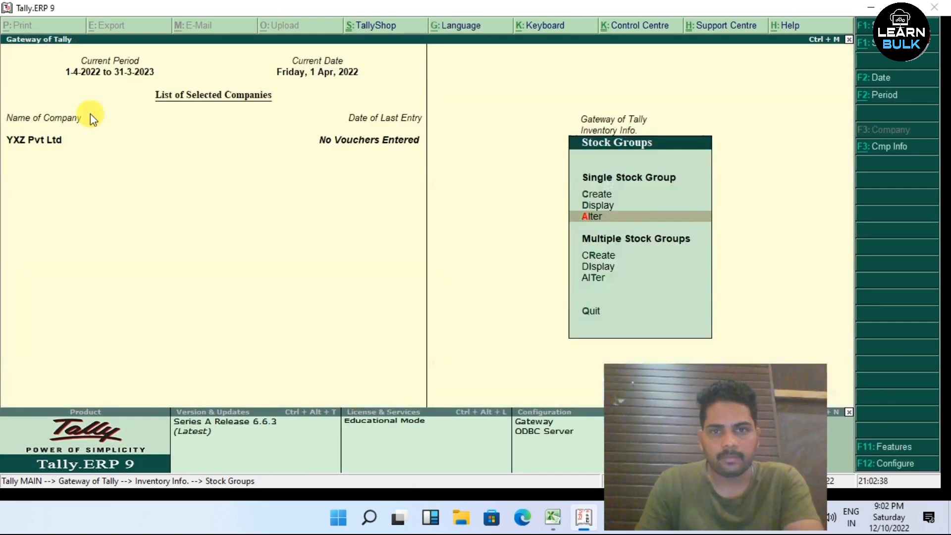
key("n")
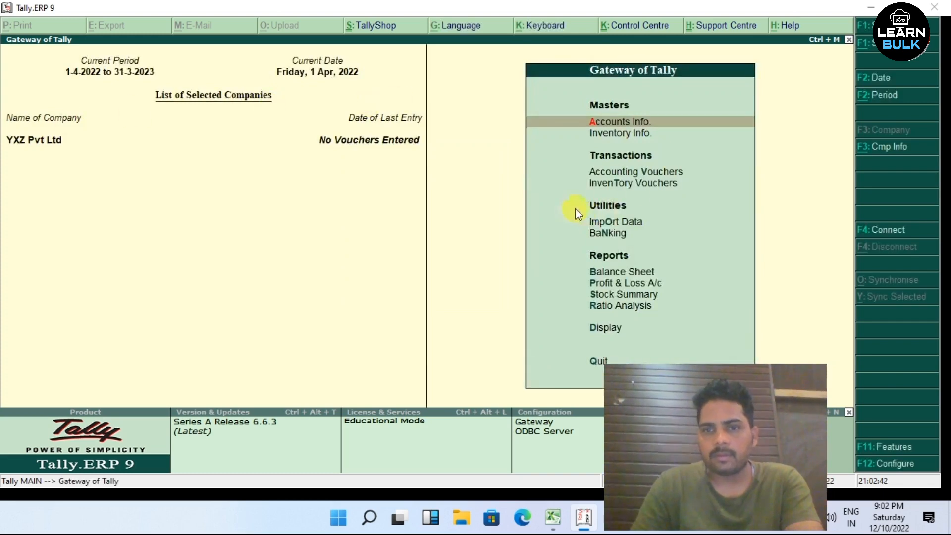
- Open the Voucher Types options within Accounts Info
key("Down")
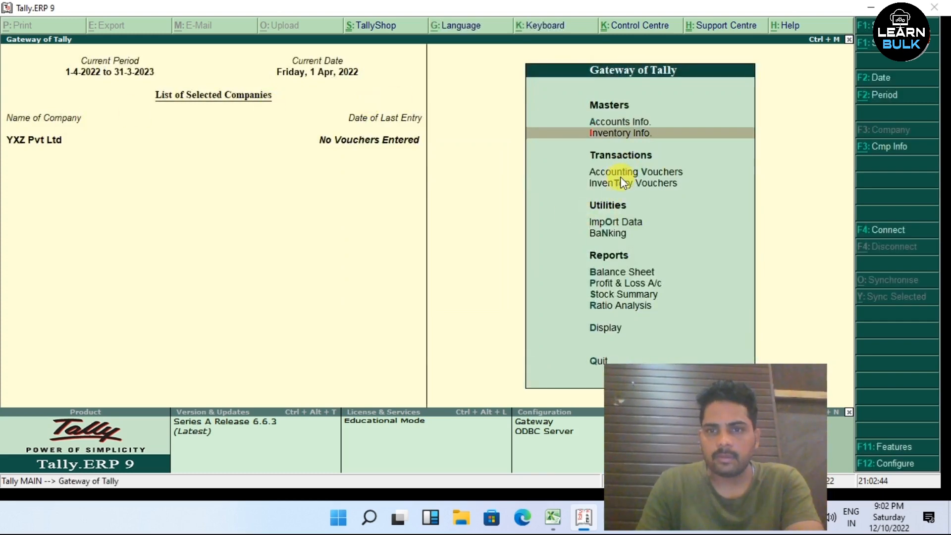
key("Up")
key("Return")
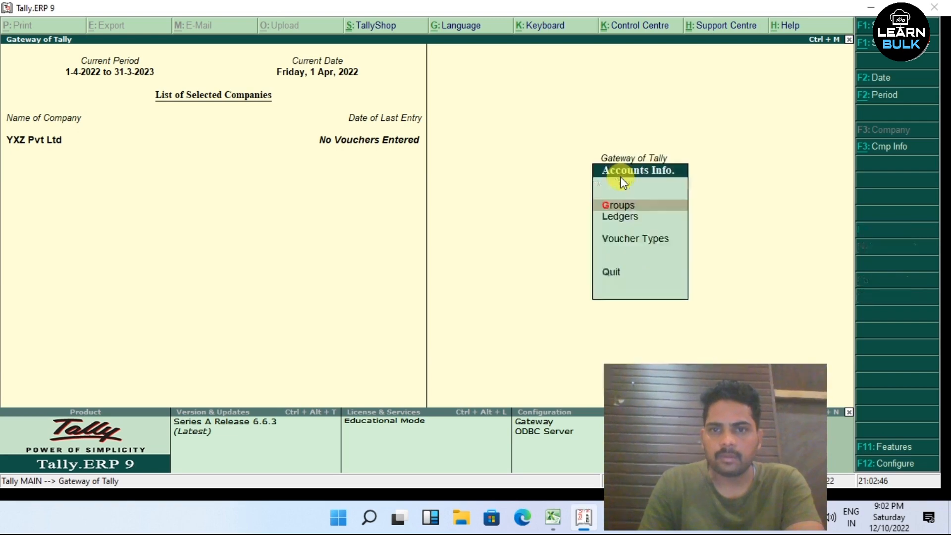
key("Down")
key("Down")
key("Down")
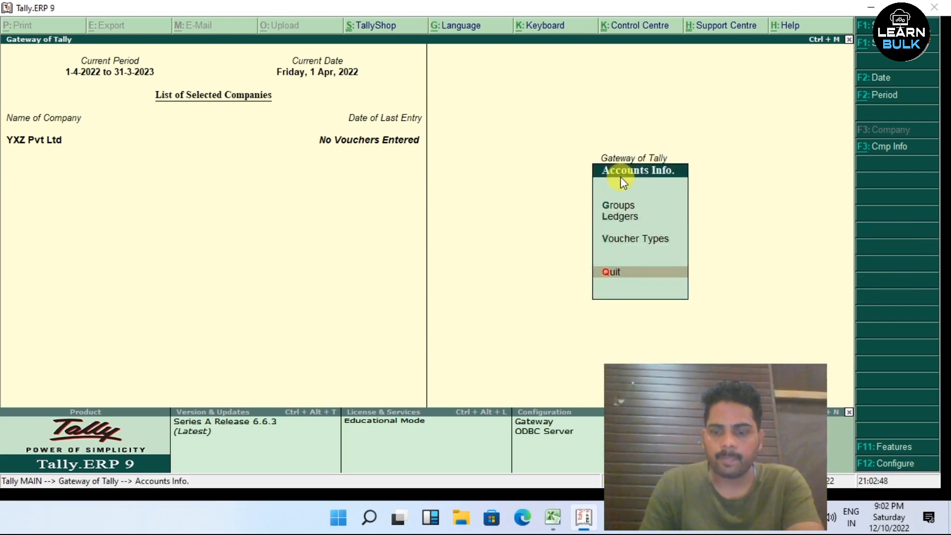
key("Up")
key("Return")
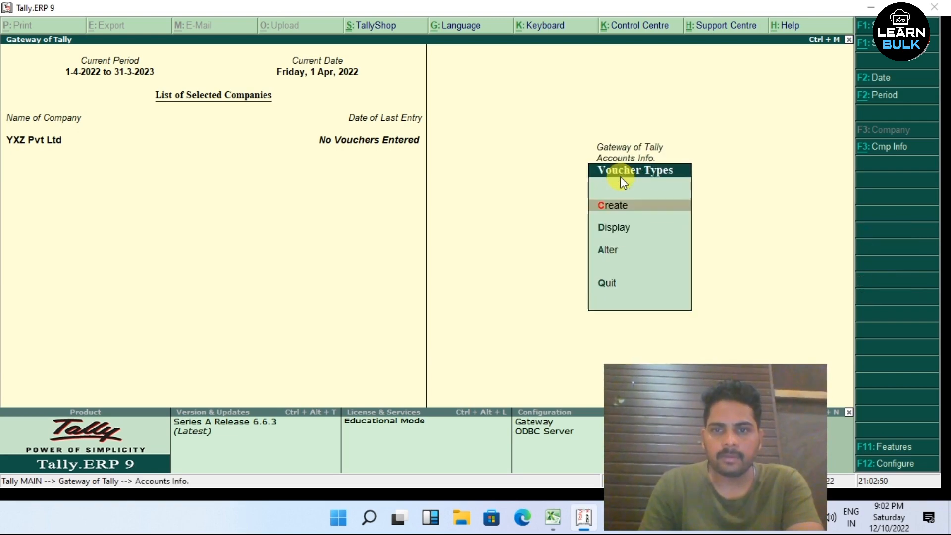
- Open the Sales voucher type for alteration
key("Down")
key("Down")
key("Down")
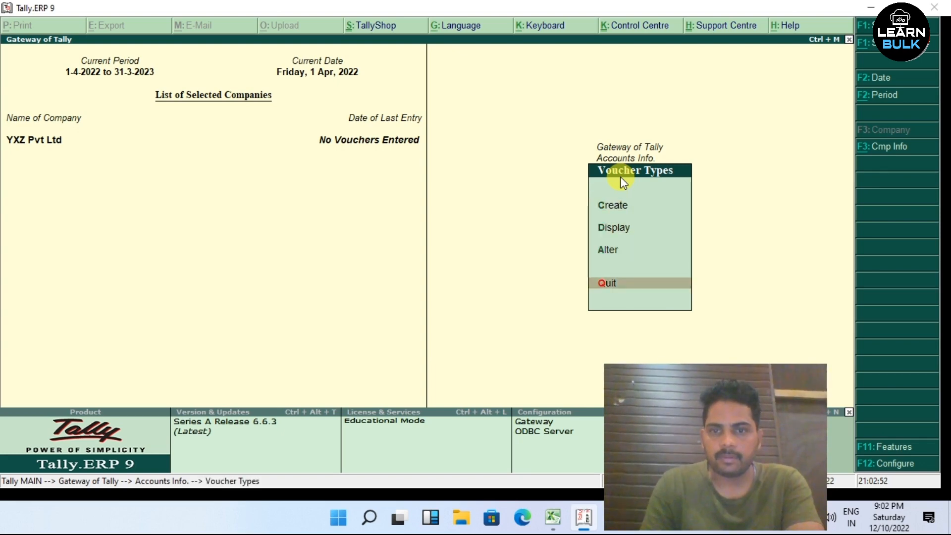
key("Up")
key("Return")
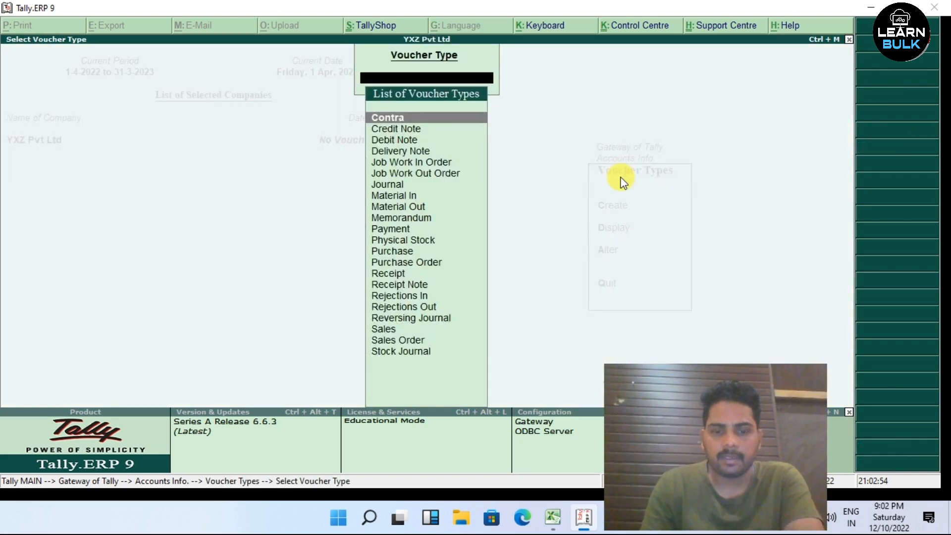
type("Sale")
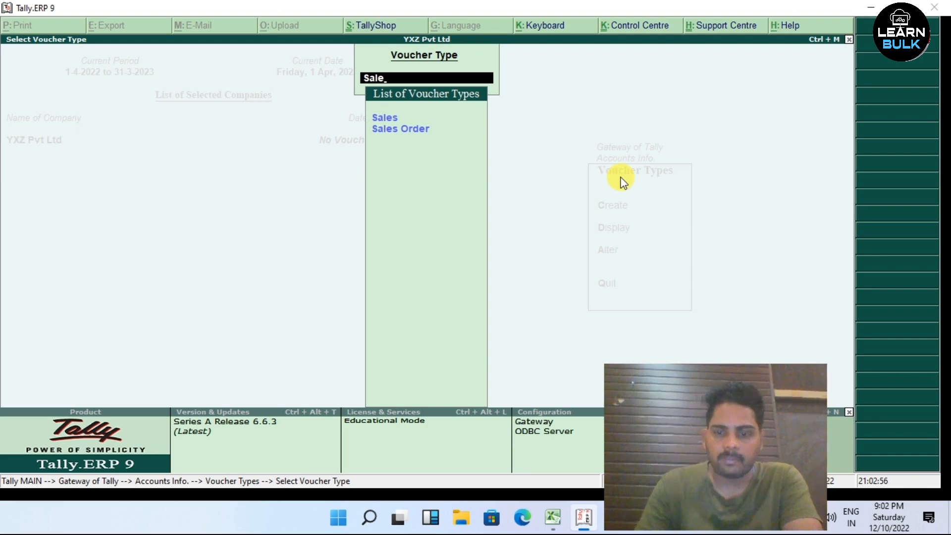
key("Return")
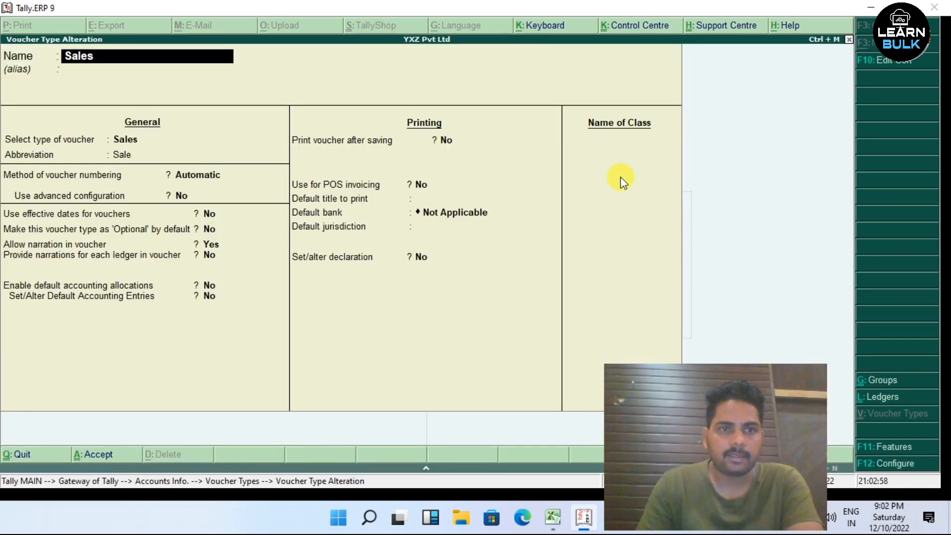
- Keep the Sales voucher's name, abbreviation and Automatic numbering, and set Use advanced configuration to Yes
key("Return")
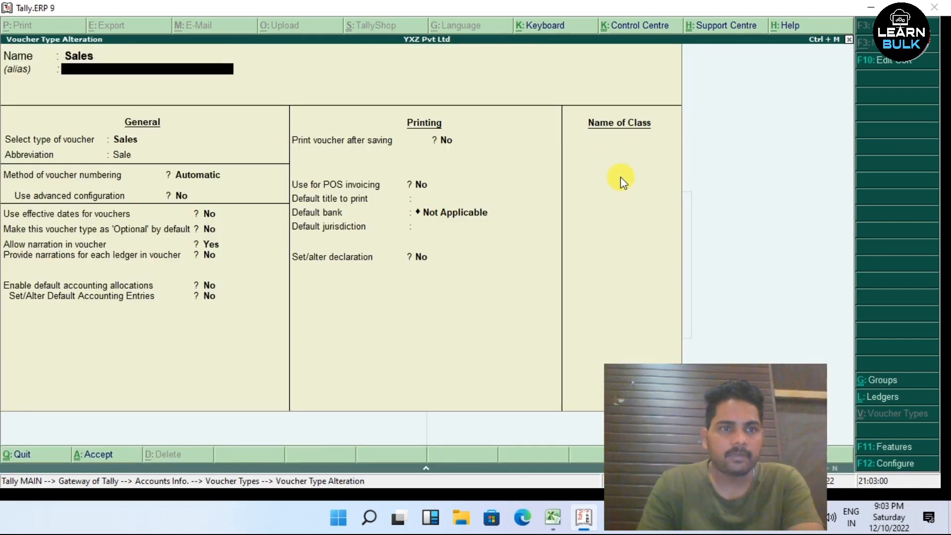
key("Return")
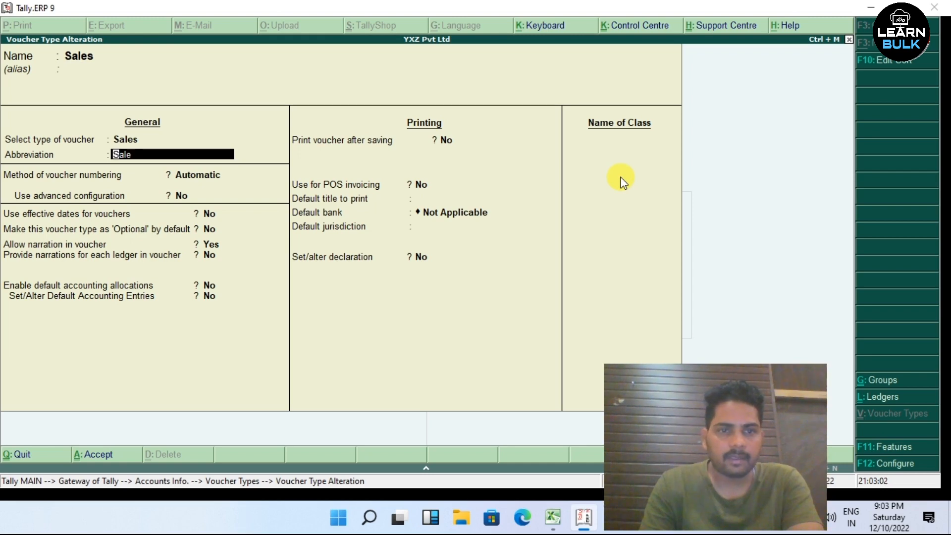
key("Return")
key("Return")
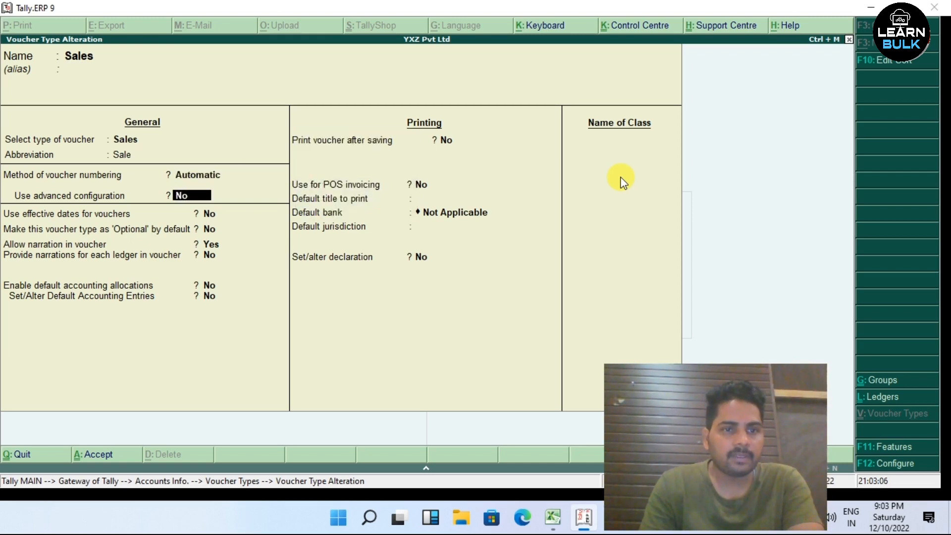
key("y")
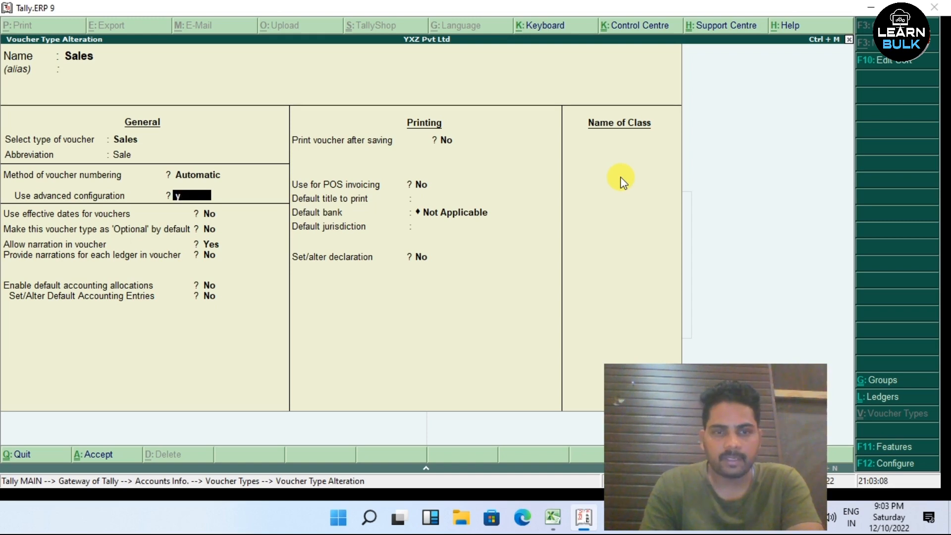
key("Return")
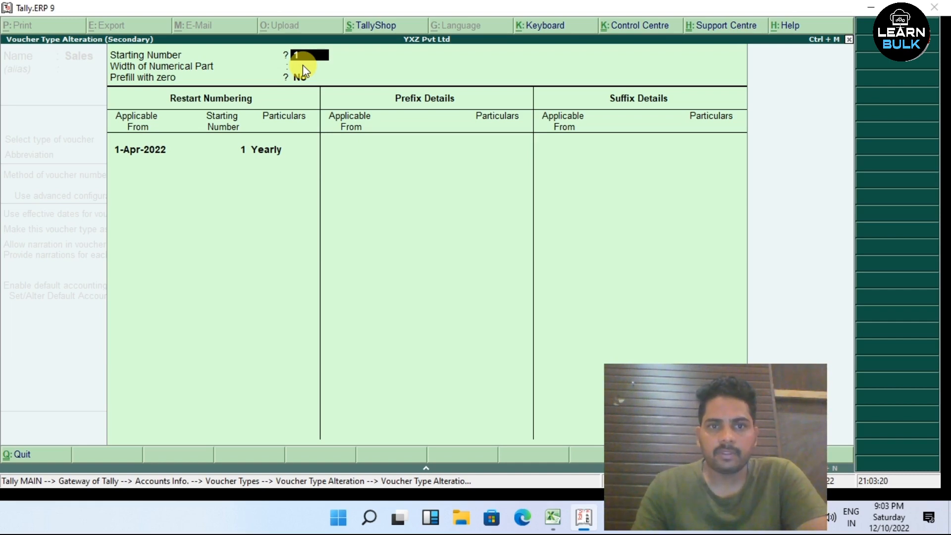
- Keep starting number 1, set the numerical part's width to 4 with Prefill with zero at Yes, and keep the 1-Apr-2022 restart date
key("Return")
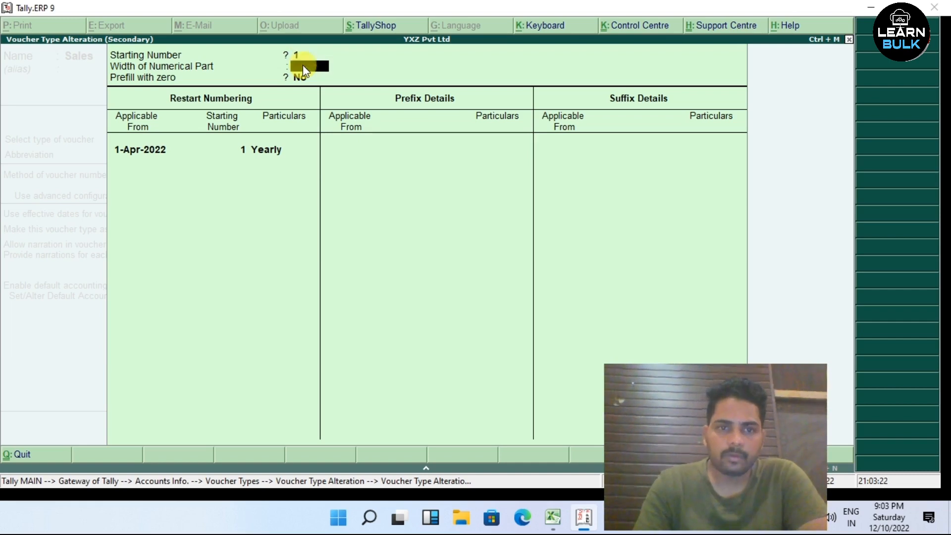
type("4")
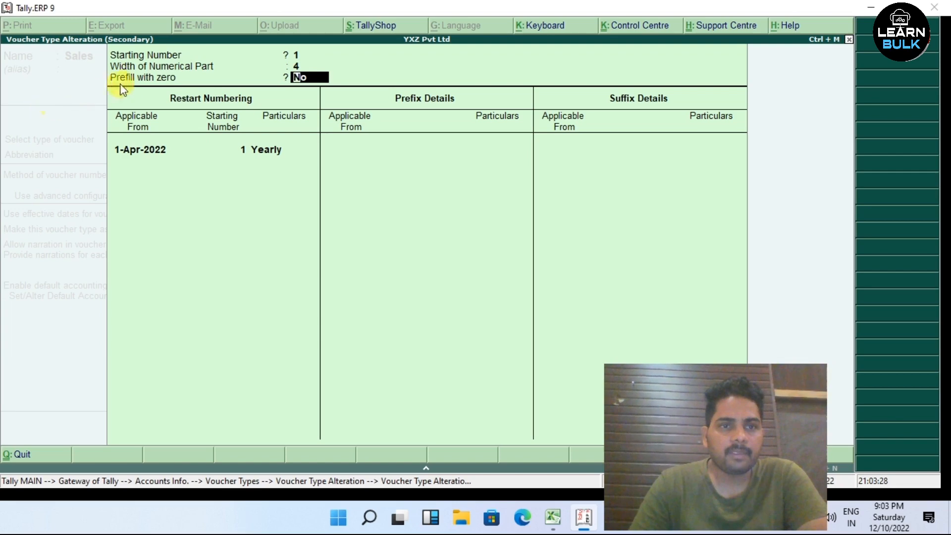
key("y")
key("Return")
key("Return")
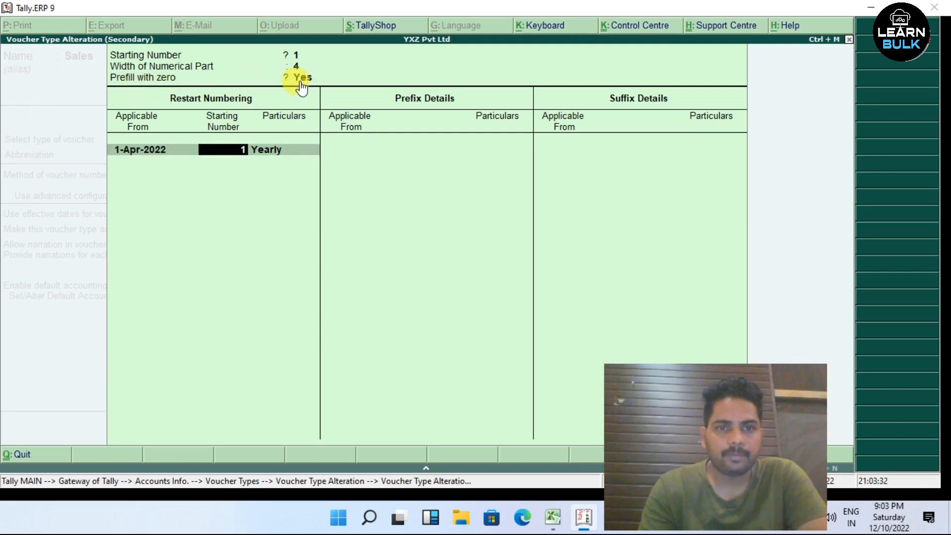
- Keep the restart numbering entry at starting number 1 with Yearly frequency and complete the restart numbering list
key("Return")
key("Return")
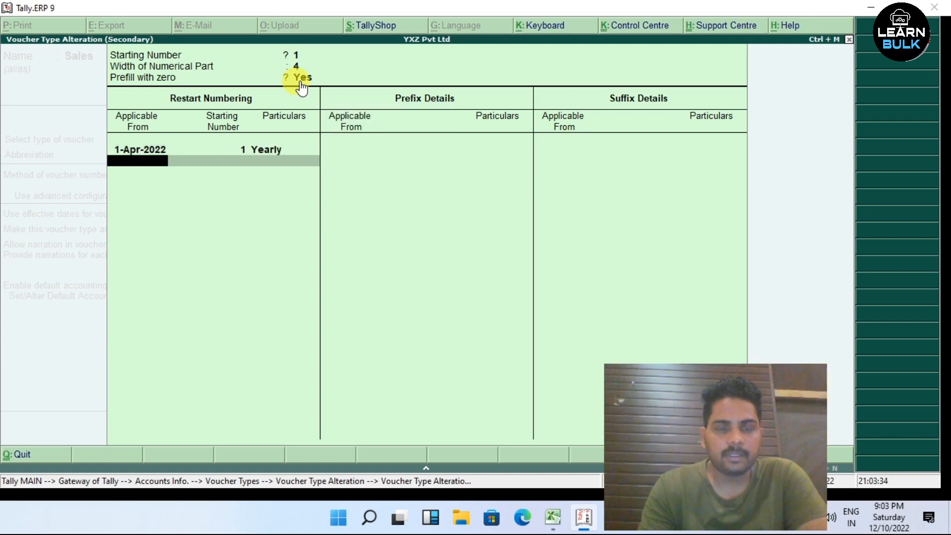
key("Return")
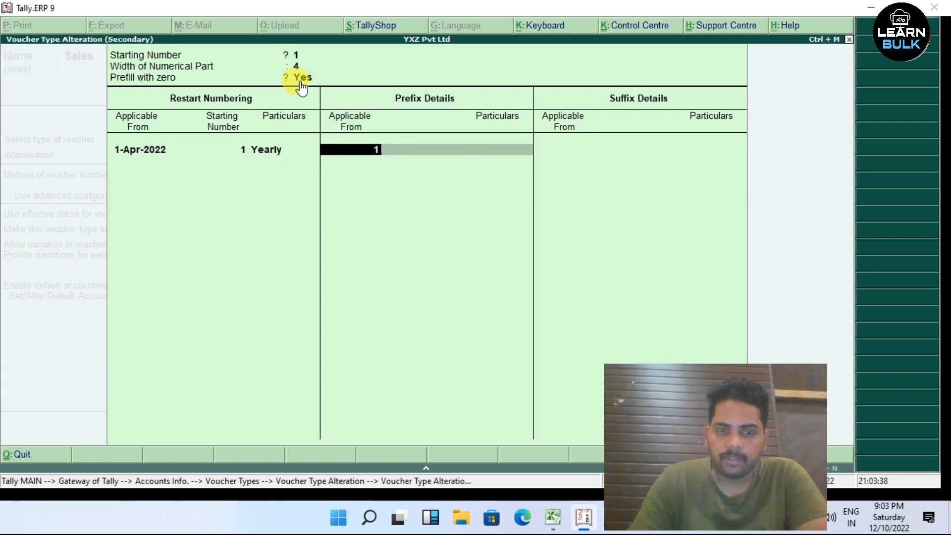
- Add the prefix TA/ to the Sales voucher numbers, applicable from 1-Apr-2022, and complete the prefix details
key("Return")
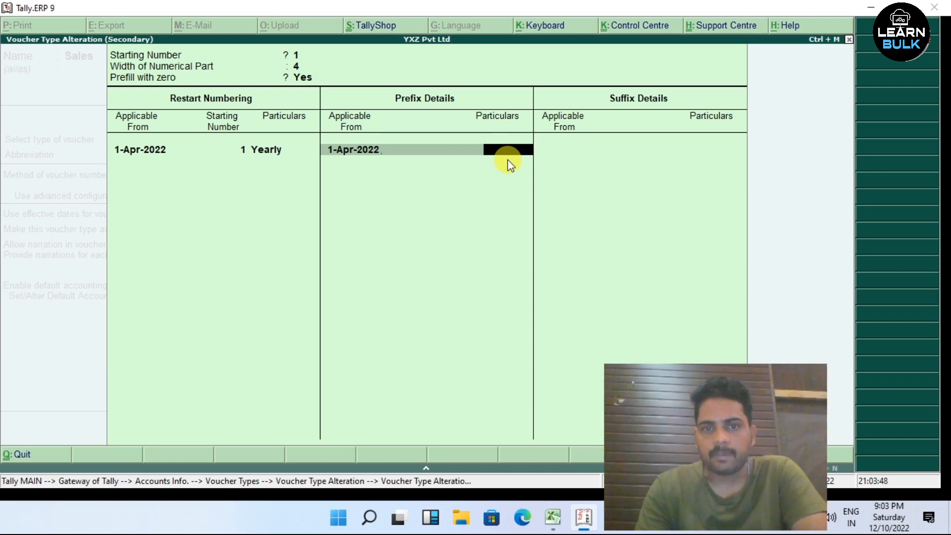
type("TA")
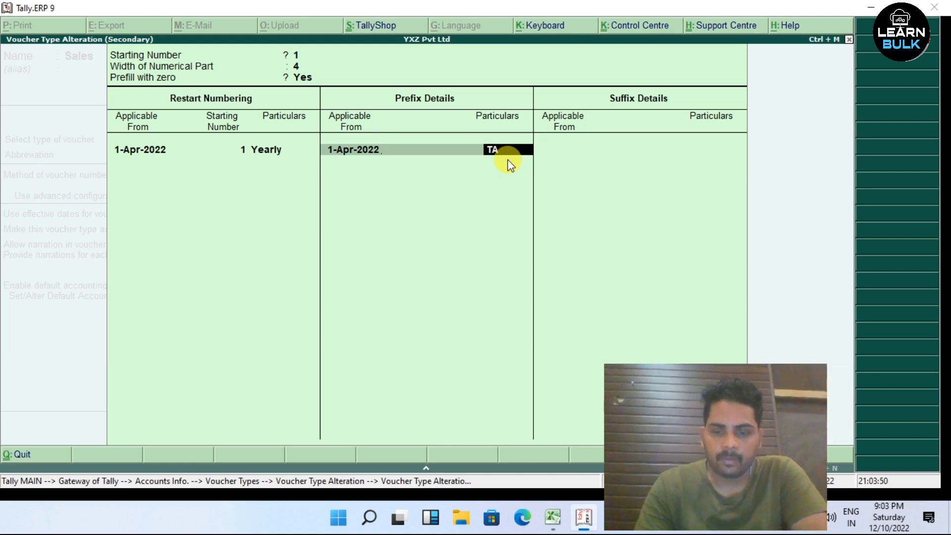
type("/")
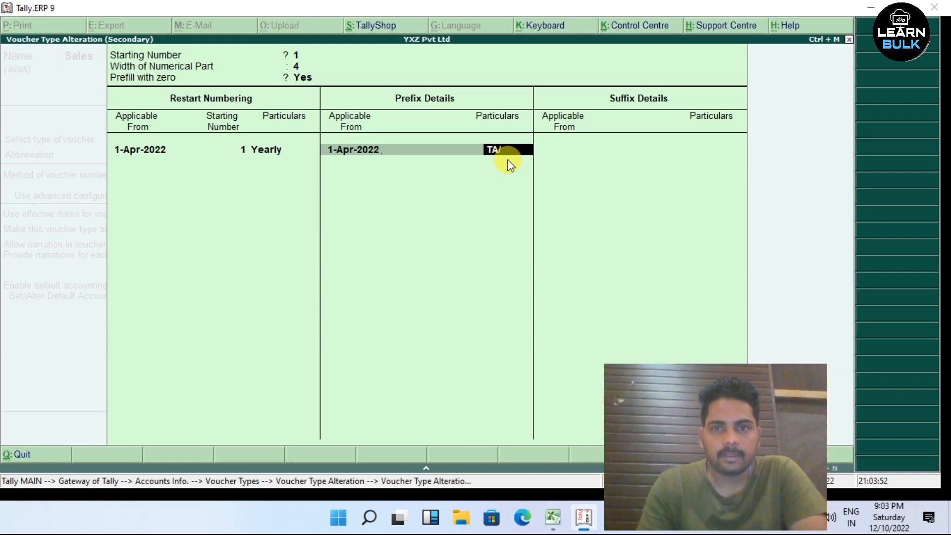
key("Return")
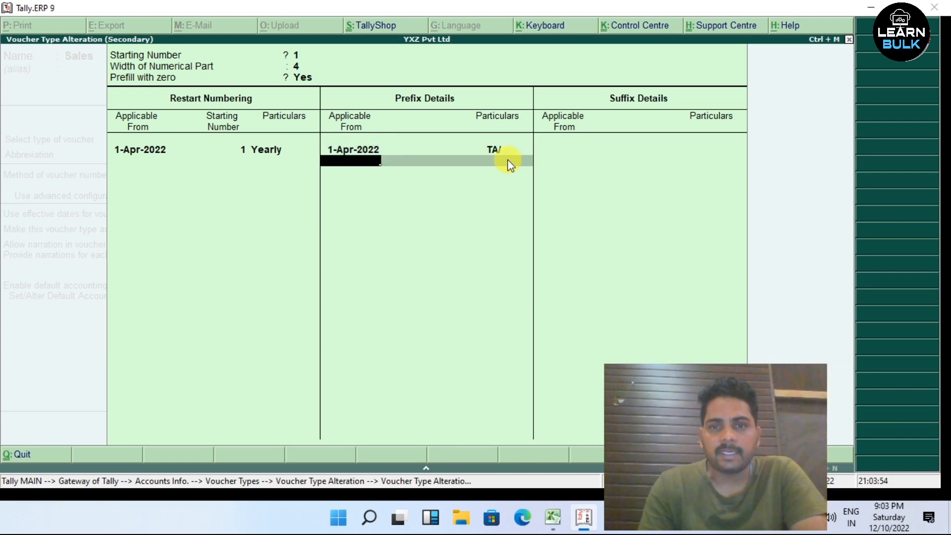
key("Return")
- Add the suffix /2022-23 applicable from 1-Apr-2022 and return to the main Sales voucher type settings
type("1")
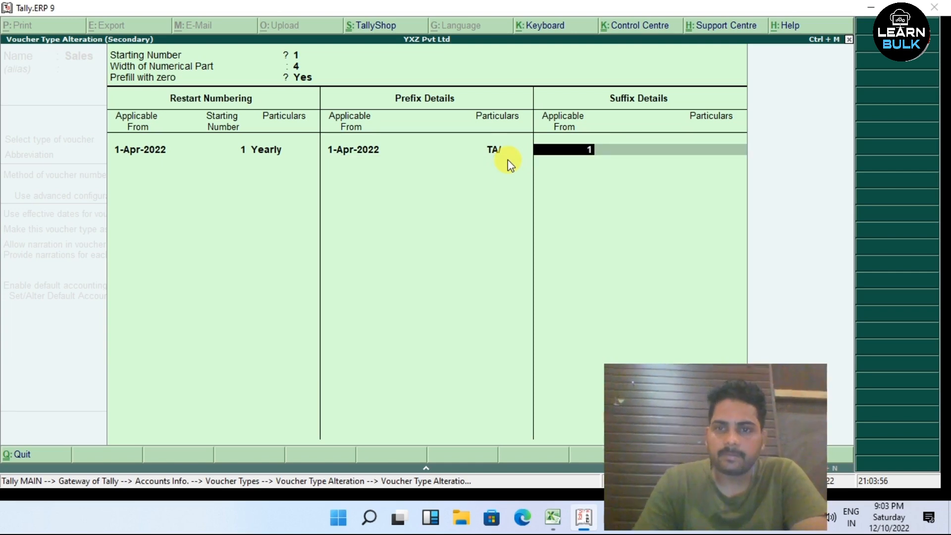
key("Return")
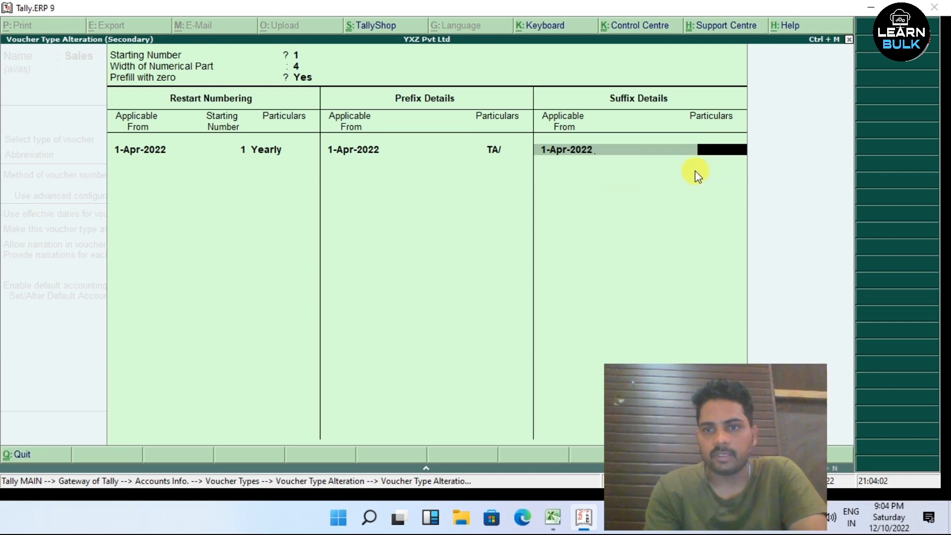
type("/")
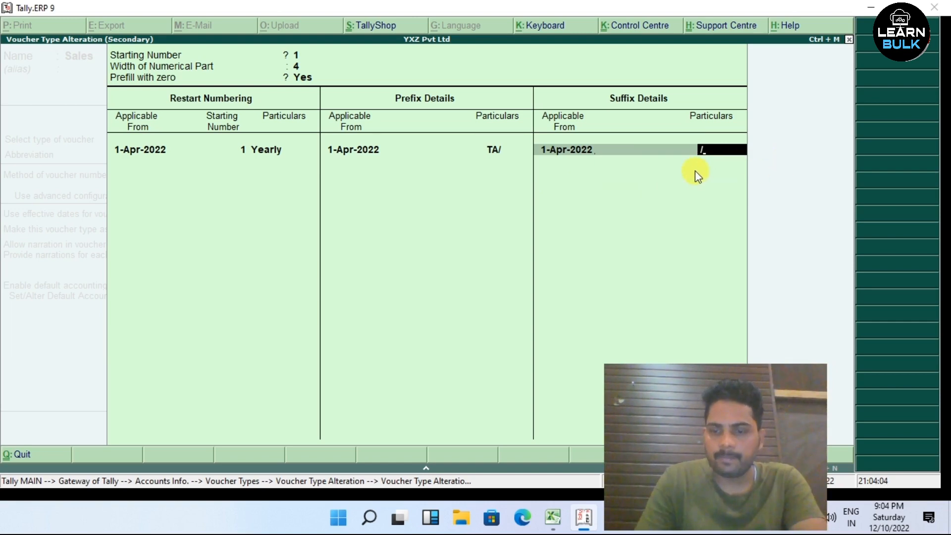
type("2022-23")
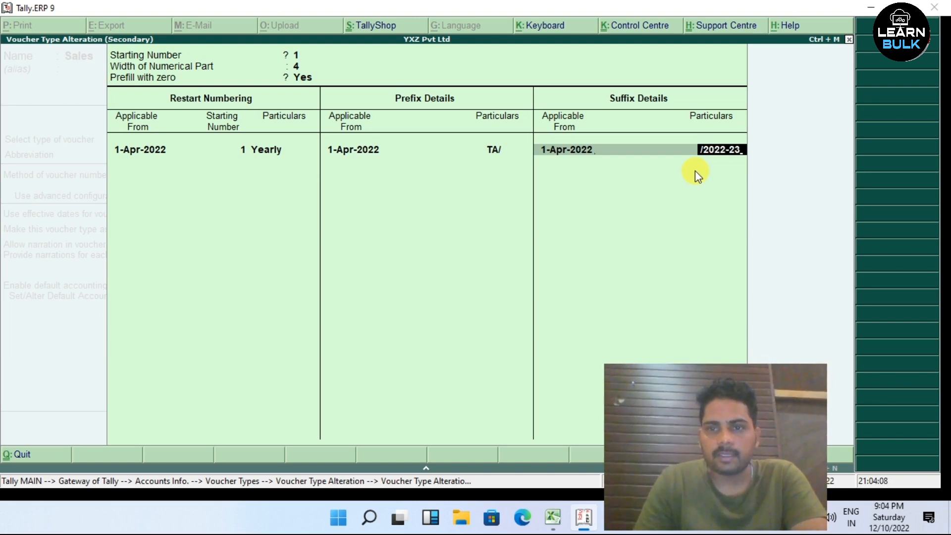
key("Return")
key("Return")
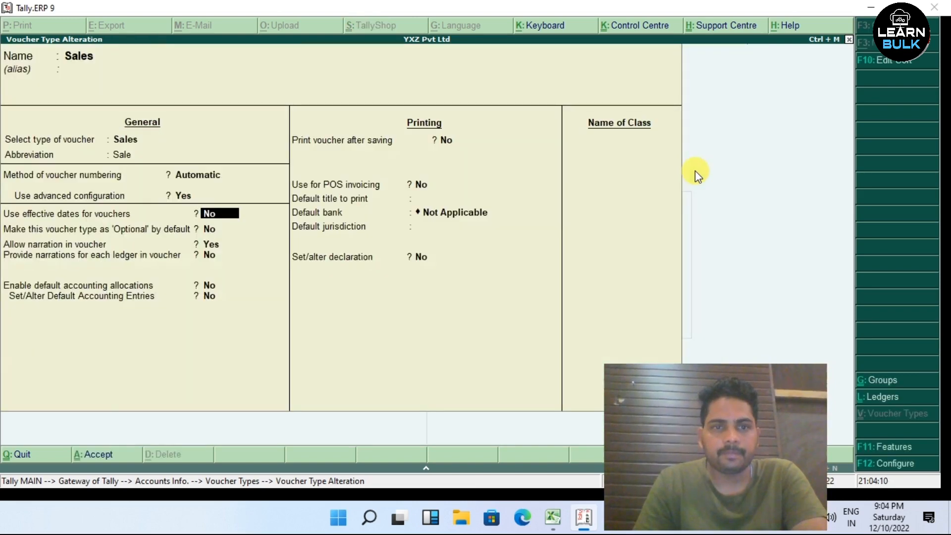
- Enable Set/alter declaration for the Sales voucher type and accept the default declaration text, keeping the other general and printing settings
key("Return")
key("Return")
key("Return")
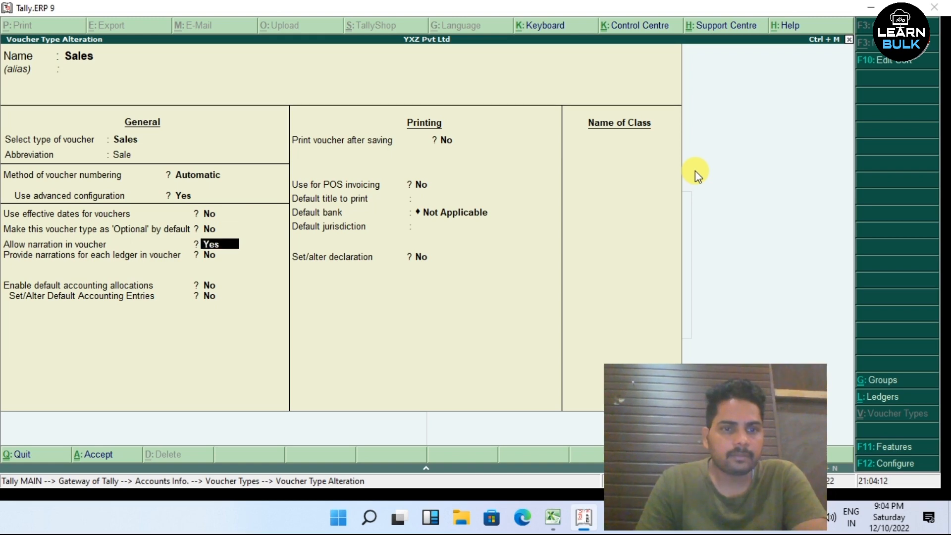
key("Return")
key("Return")
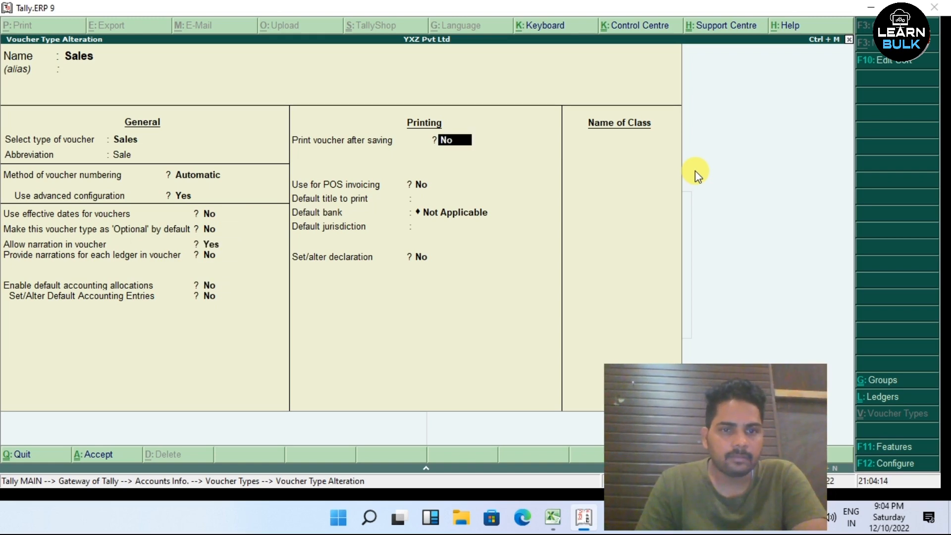
key("Return")
key("Return")
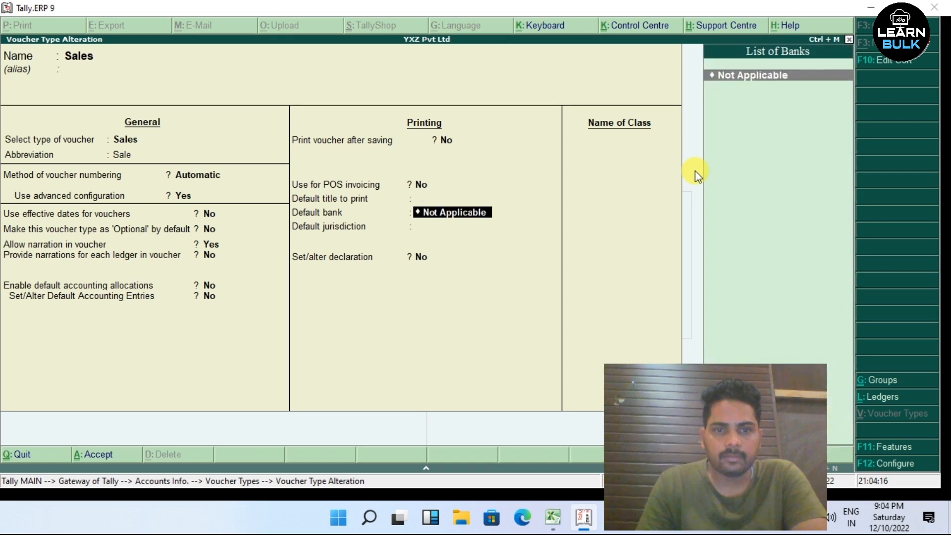
key("Return")
key("Return")
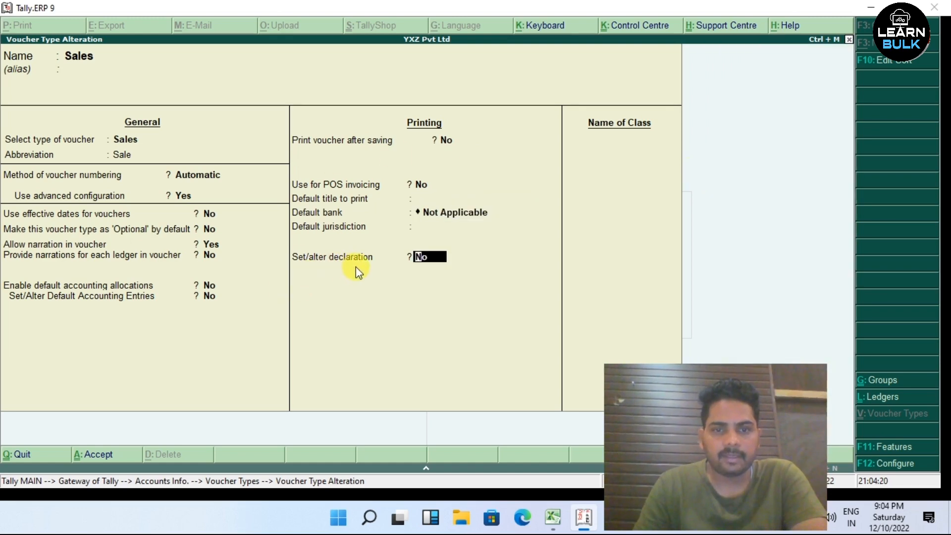
key("y")
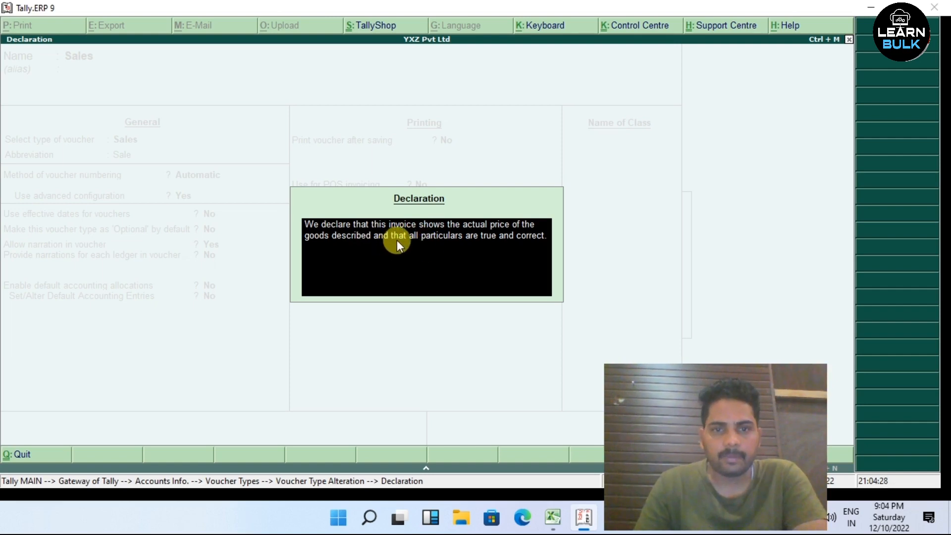
key("ctrl+a")
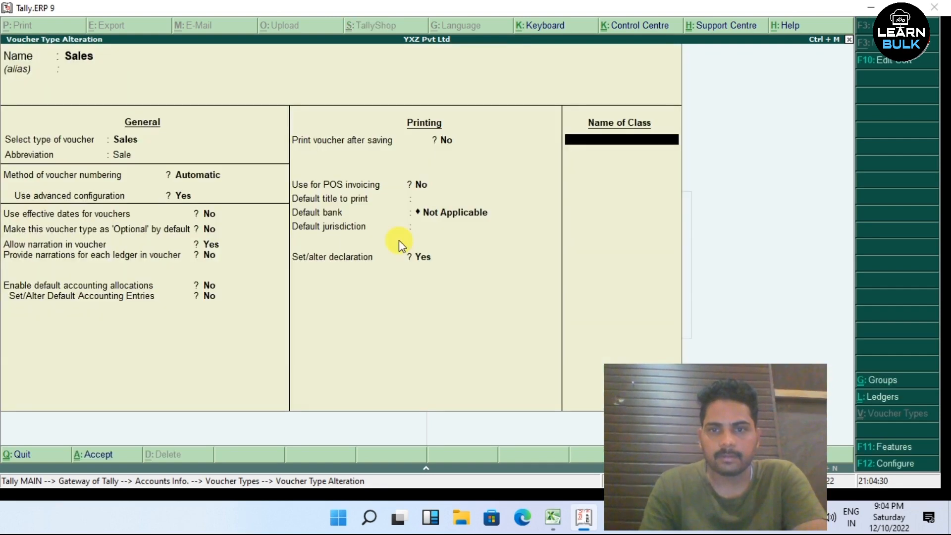
- Add a GST INVOICE class to the Sales voucher type, excluding the Bank OD A/c and Branch / Divisions groups
type("GST INVOICE")
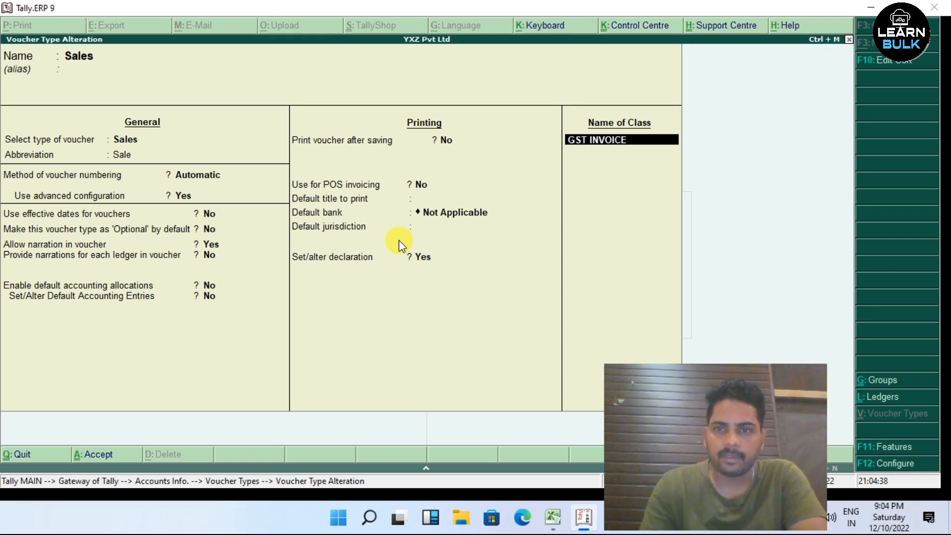
key("Return")
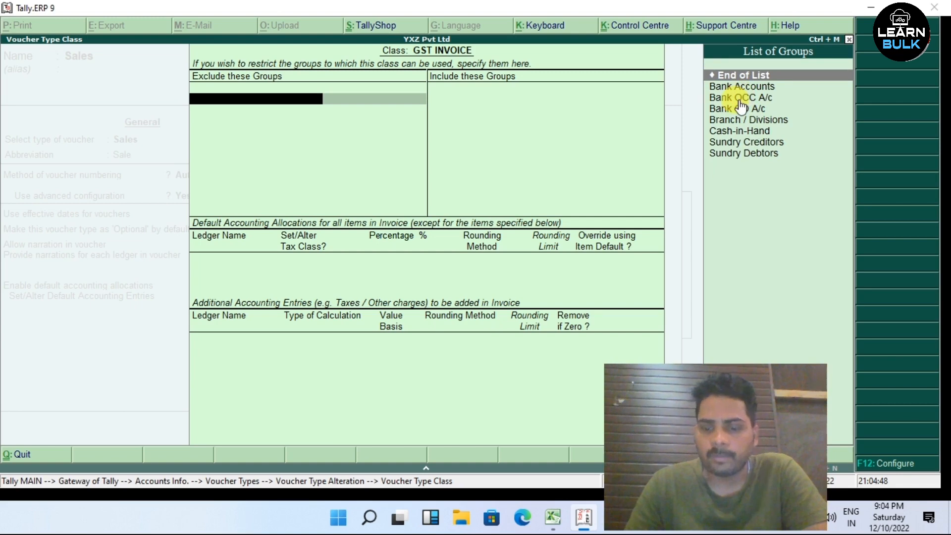
key("Down")
key("Down")
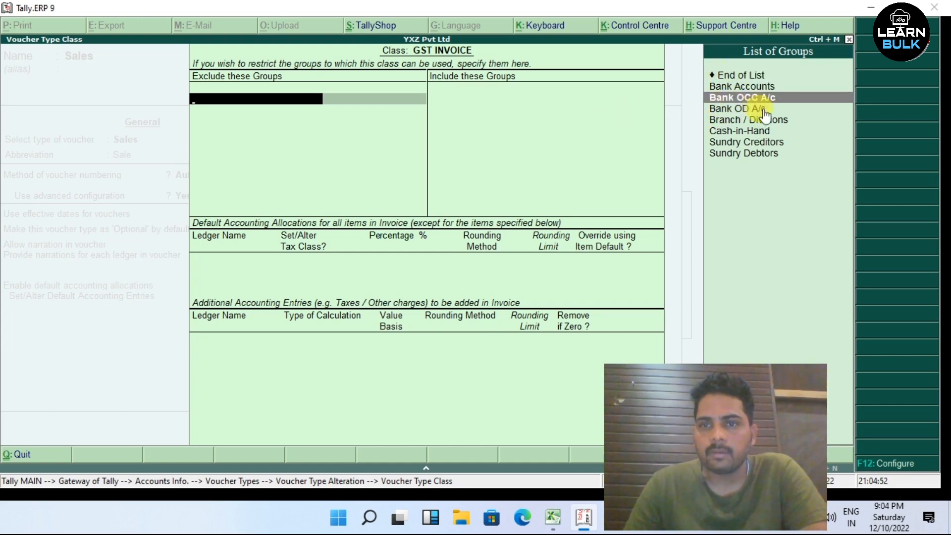
key("Down")
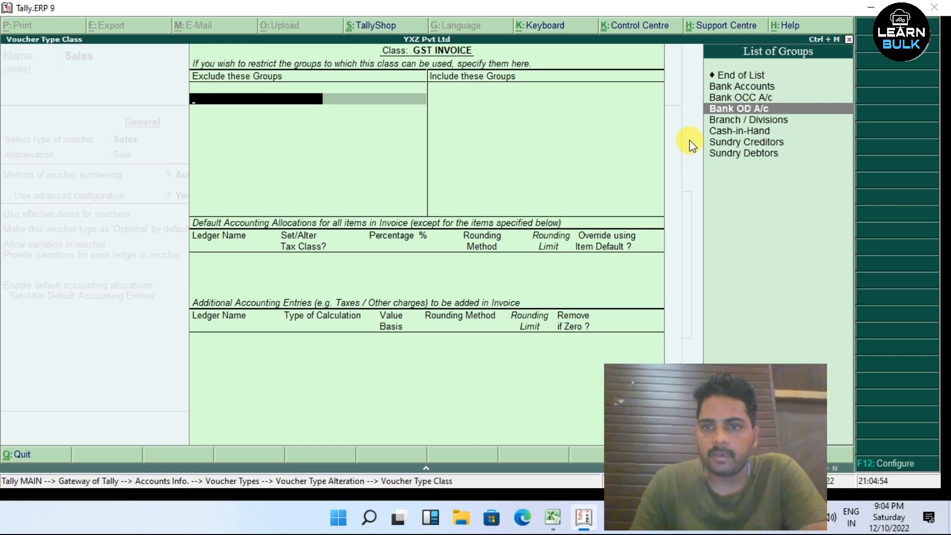
key("Return")
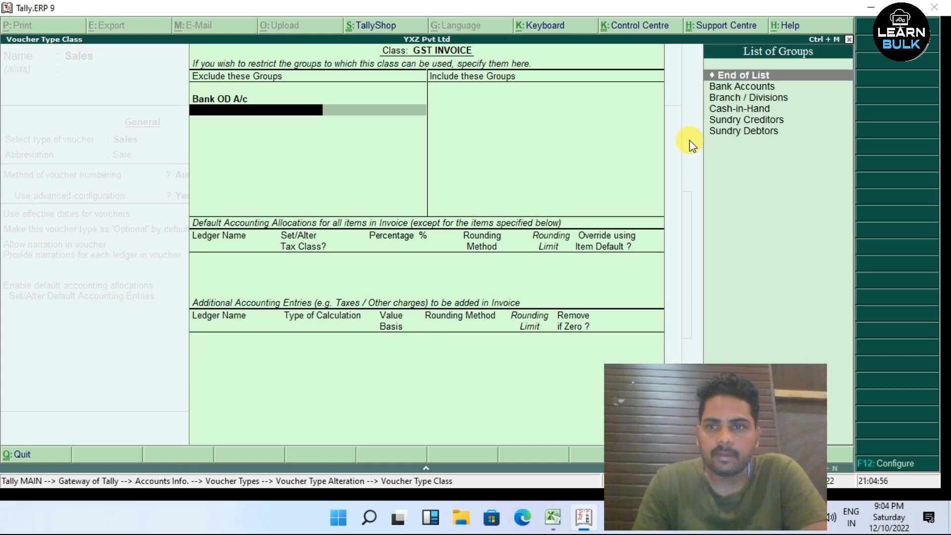
key("Down")
key("Down")
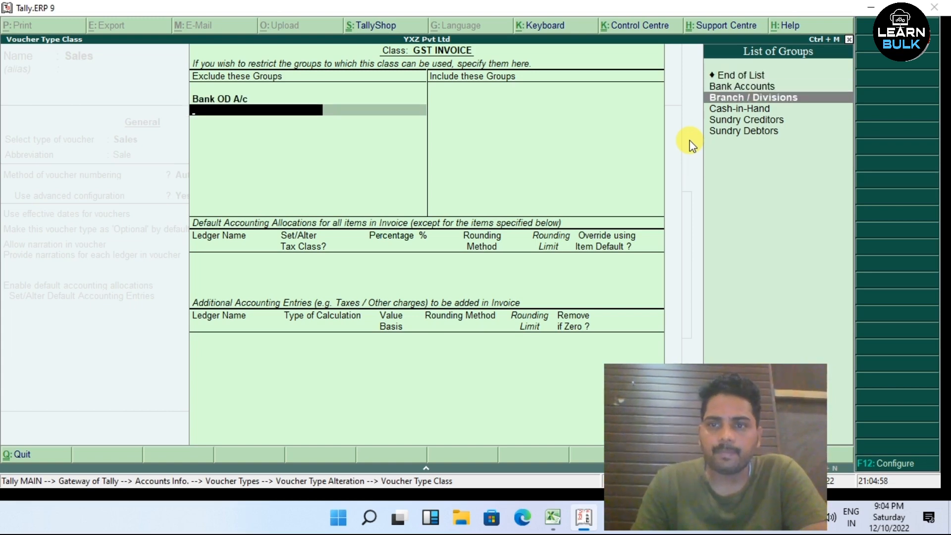
key("Return")
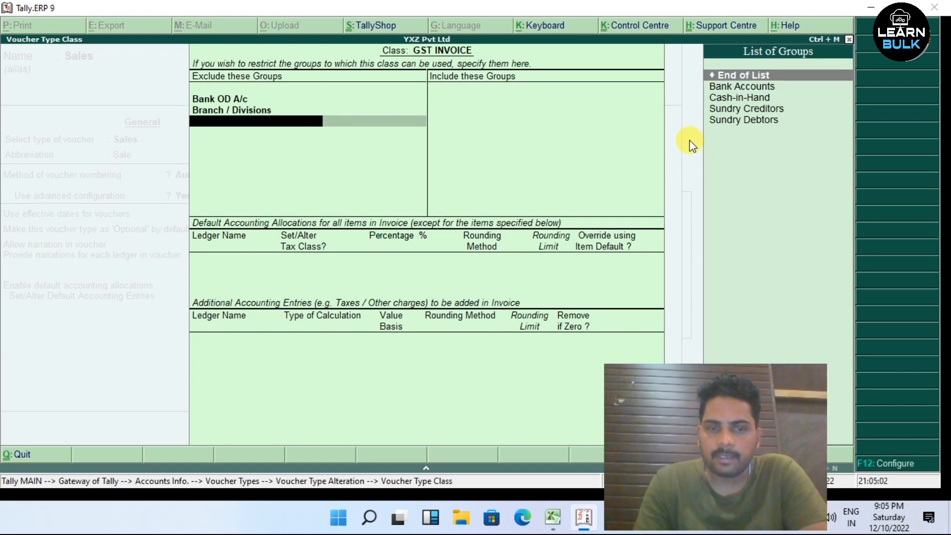
key("Return")
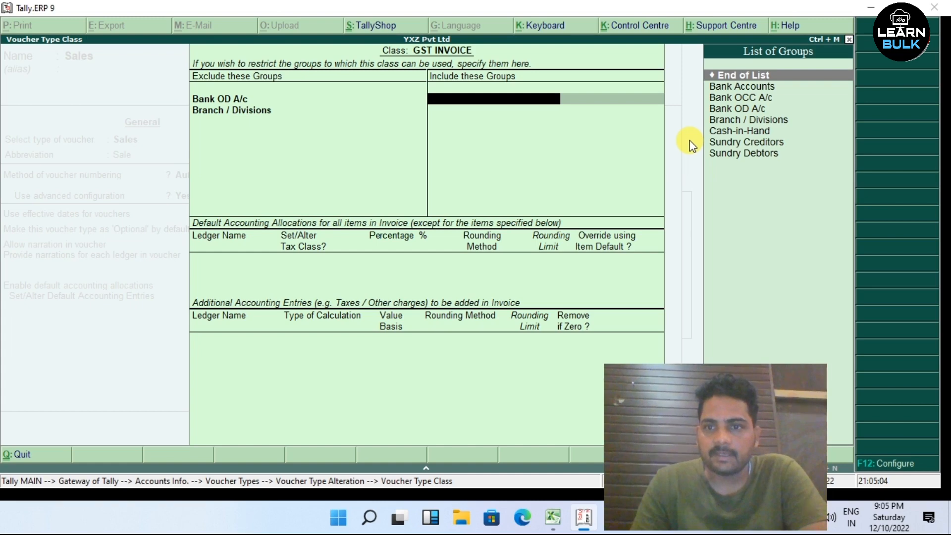
- Include the Cash-in-Hand, Sundry Creditors and Sundry Debtors groups in the GST INVOICE class
key("Down")
key("Down")
key("Down")
key("Down")
key("Down")
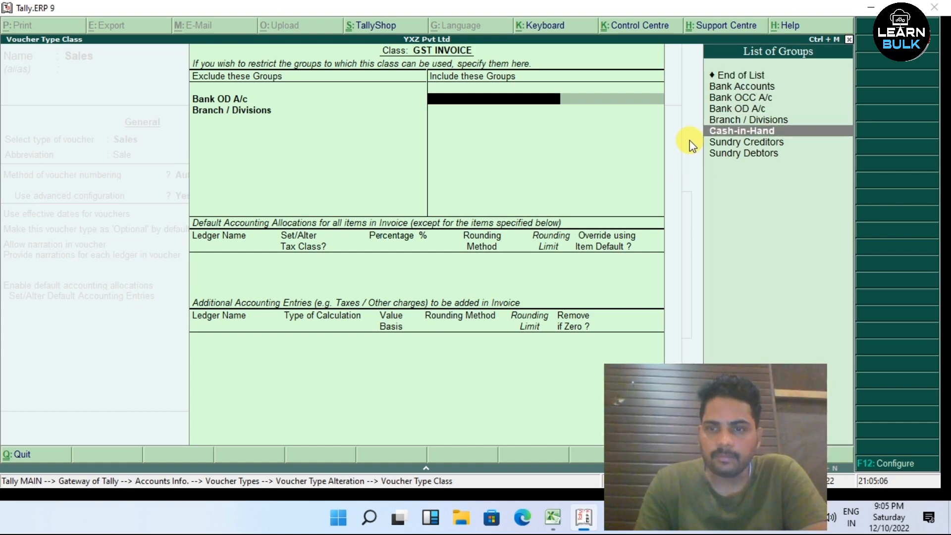
key("Return")
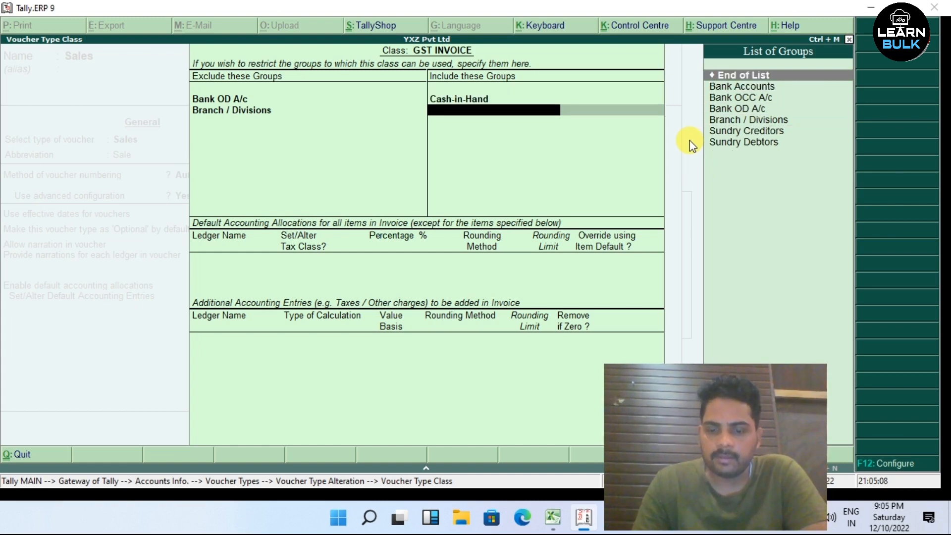
key("Down")
key("Down")
key("Down")
key("Down")
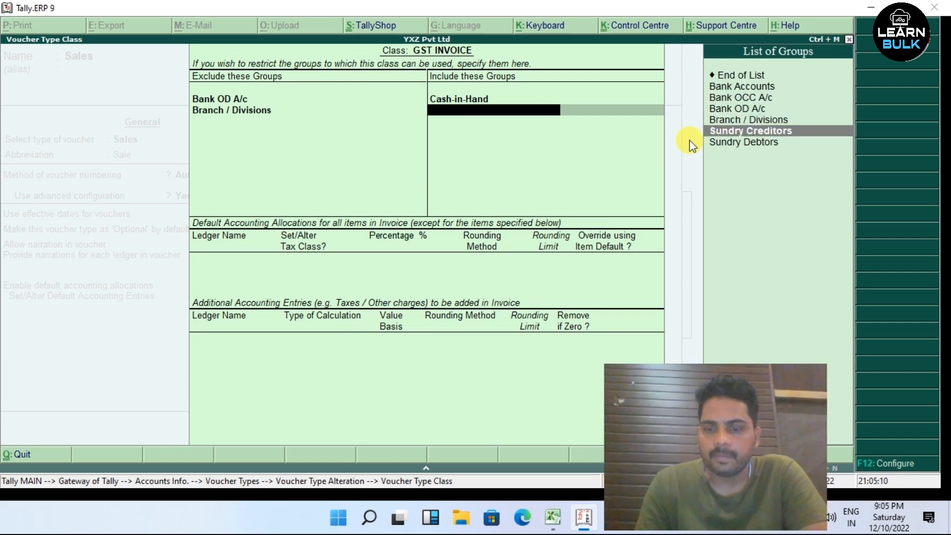
key("Return")
key("Down")
key("Down")
key("Down")
key("Down")
key("Down")
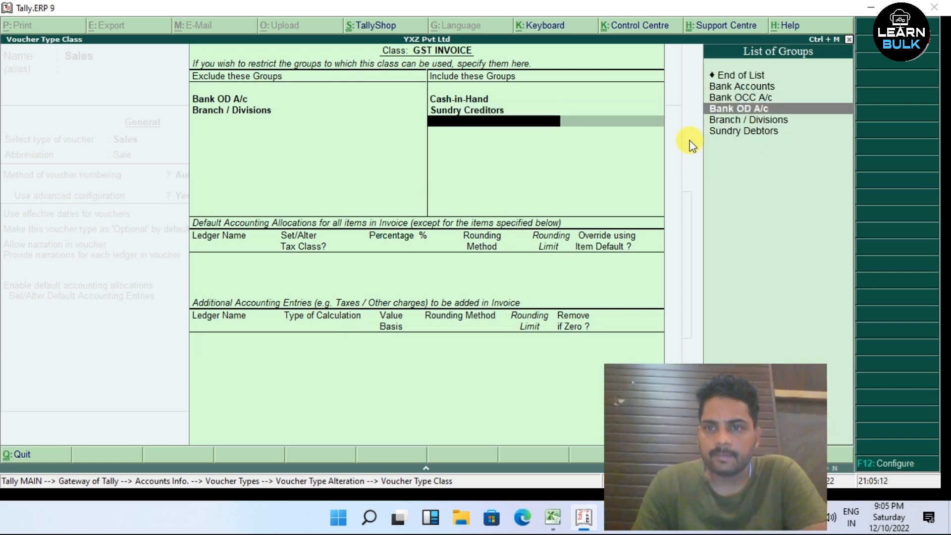
key("Return")
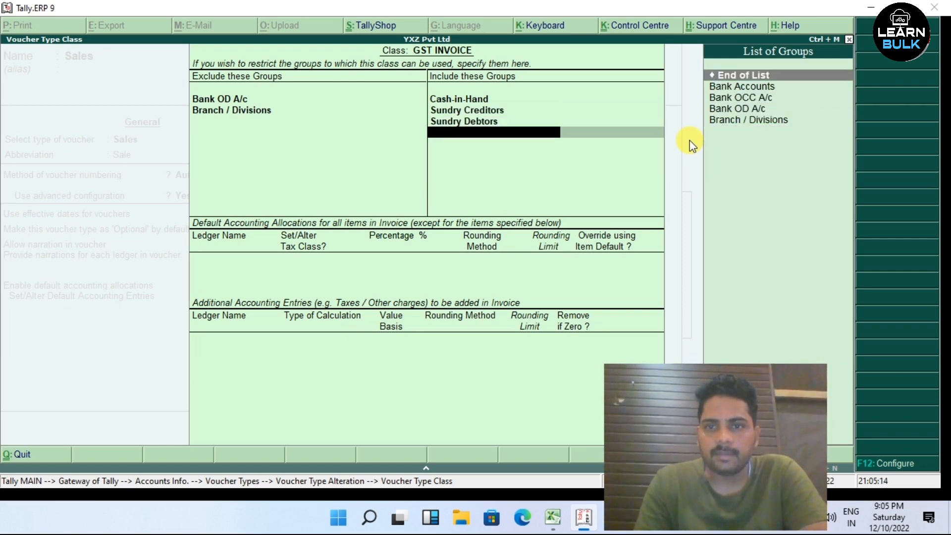
key("Return")
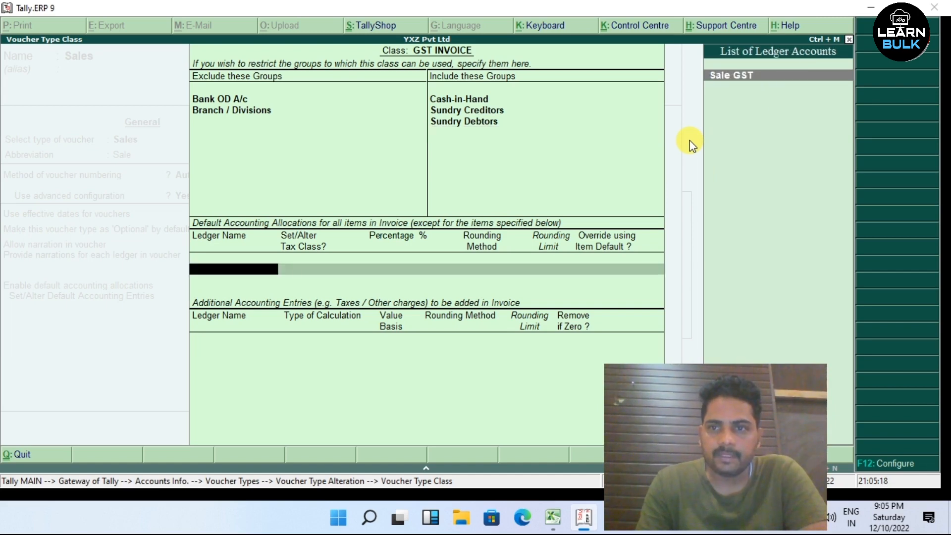
- Set Sale GST as the default accounting allocation at 100 %, without a tax class and with item default override set to Yes
key("Return")
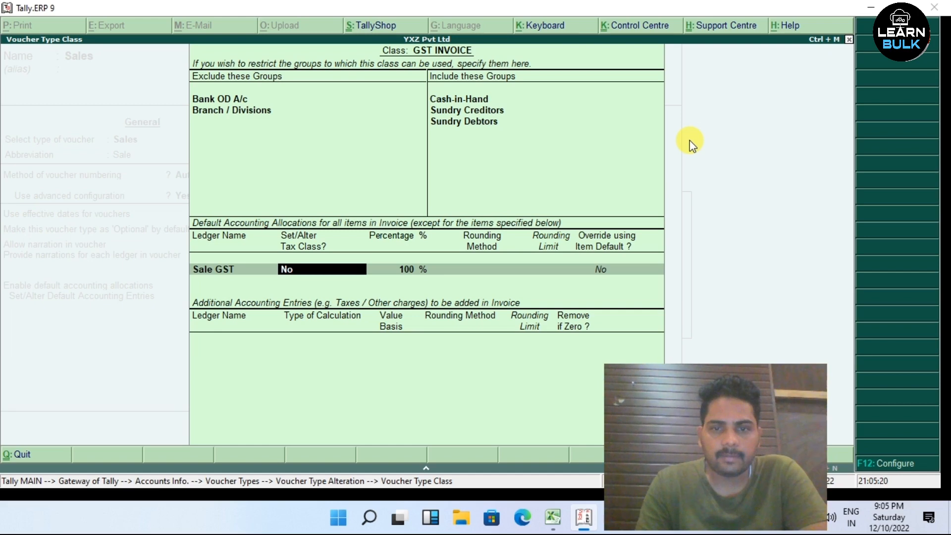
key("Return")
key("Return")
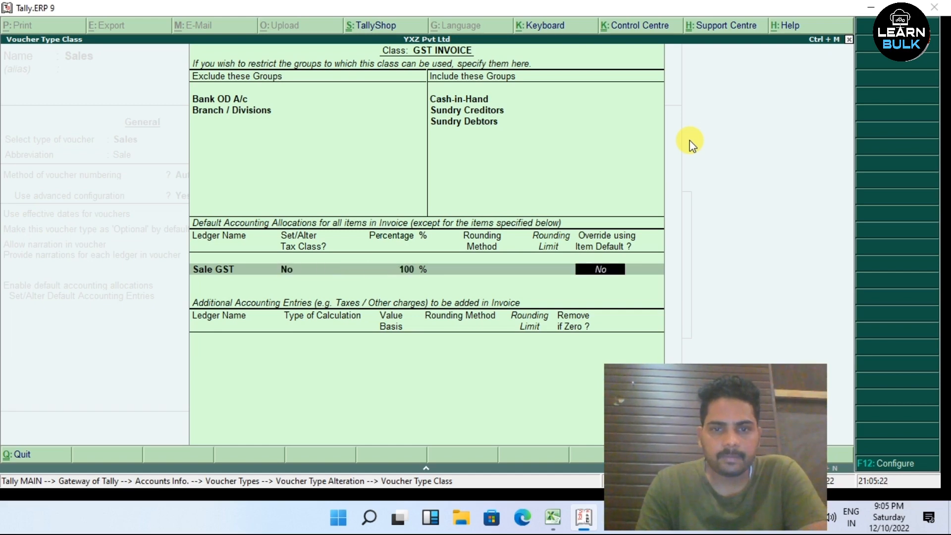
type("y")
key("Return")
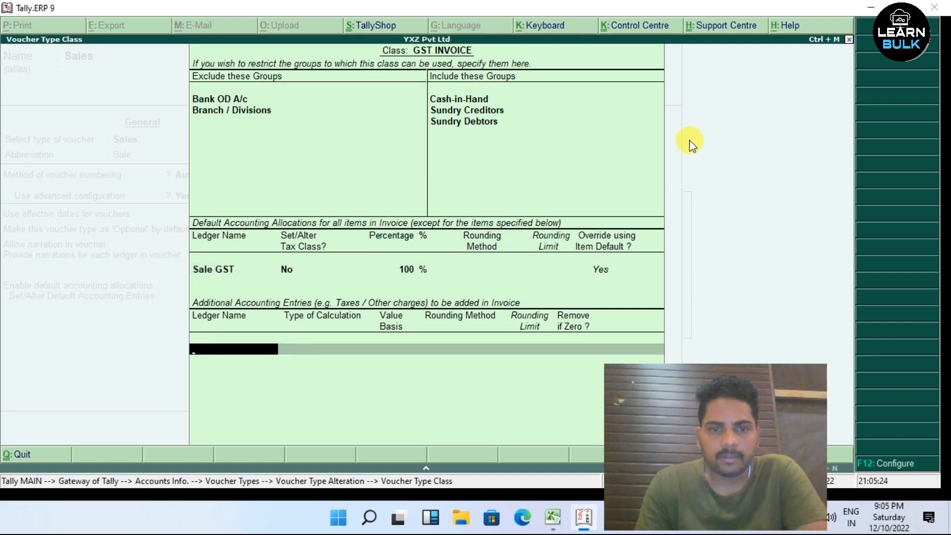
- Add the SGST ledger as an additional accounting entry with Remove if Zero set to Yes, and finish the class
type("d")
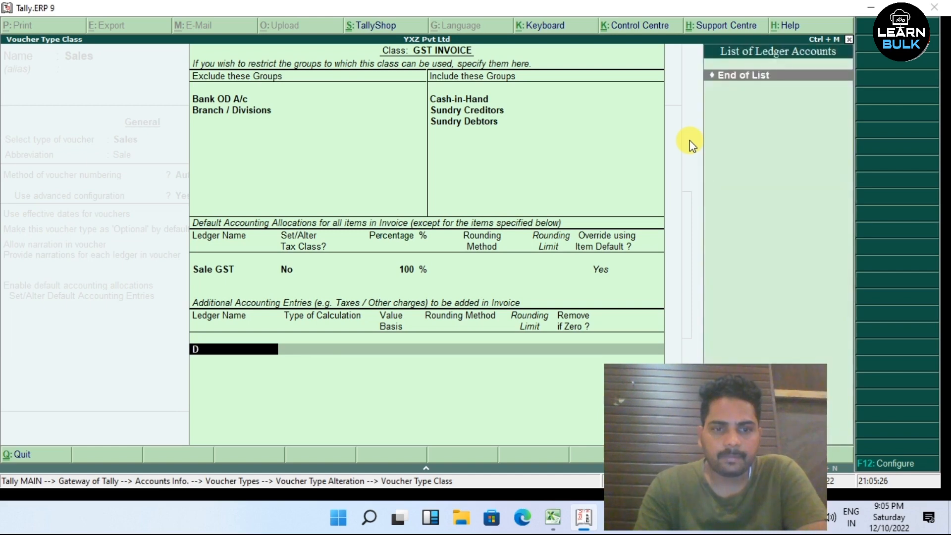
key("BackSpace")
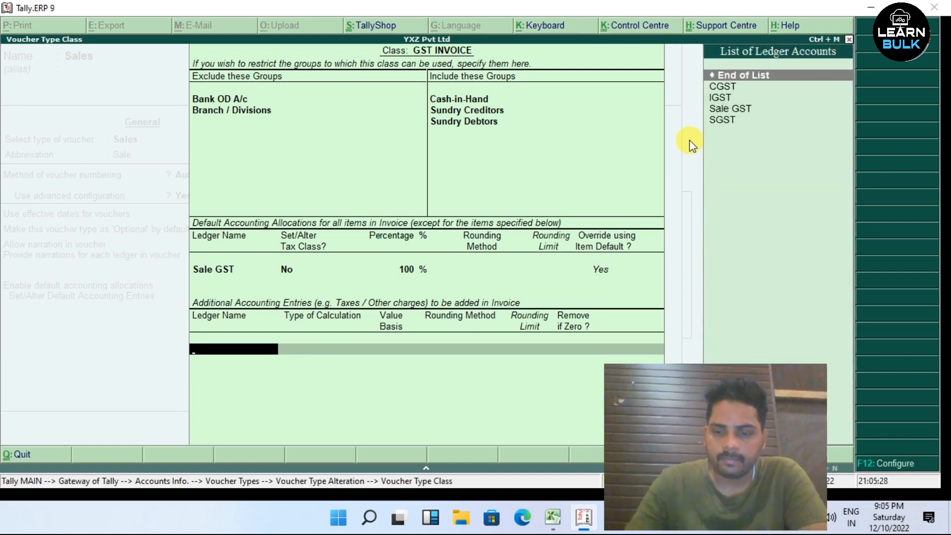
key("Down")
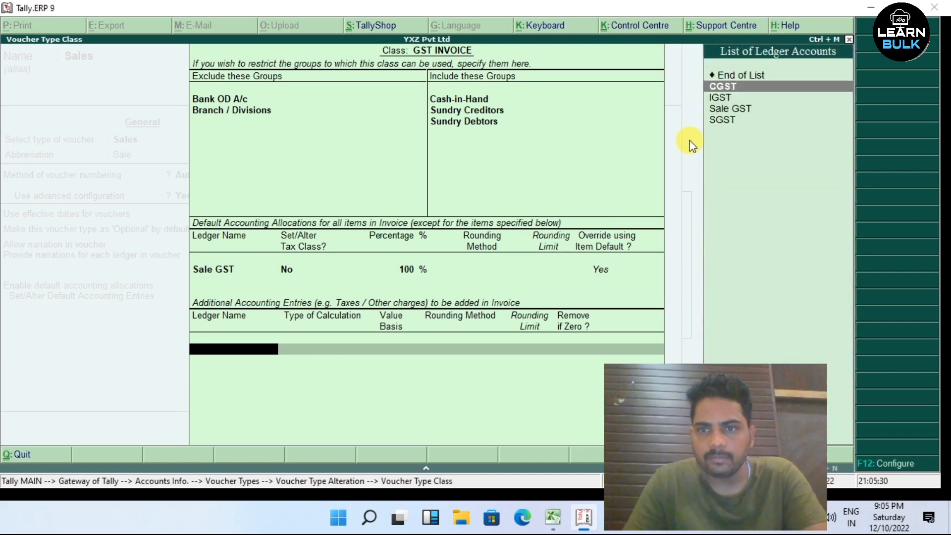
key("Down")
key("Down")
key("Down")
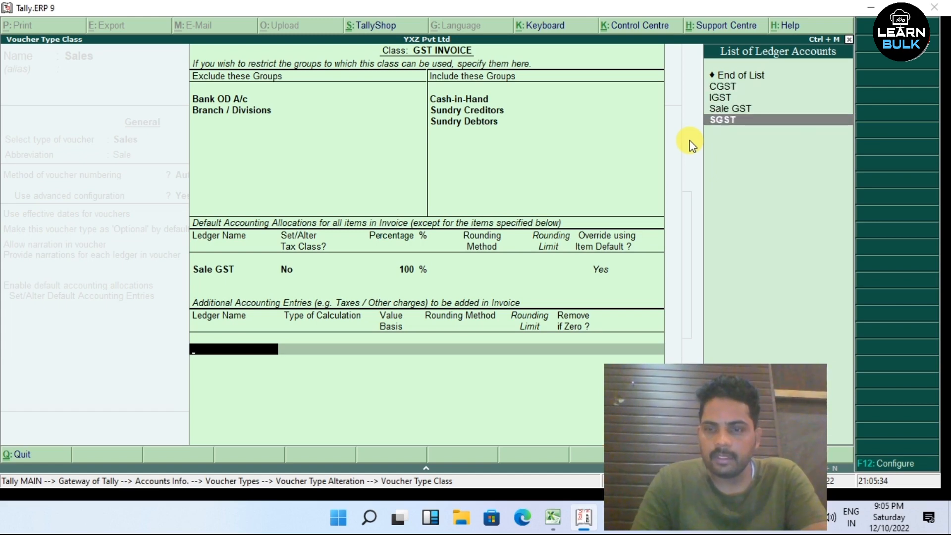
key("Return")
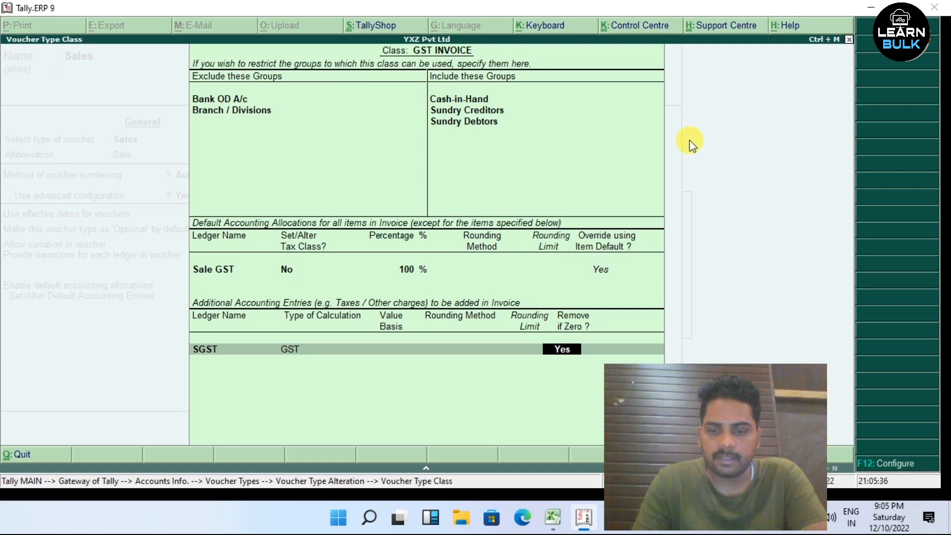
key("Return")
key("Return")
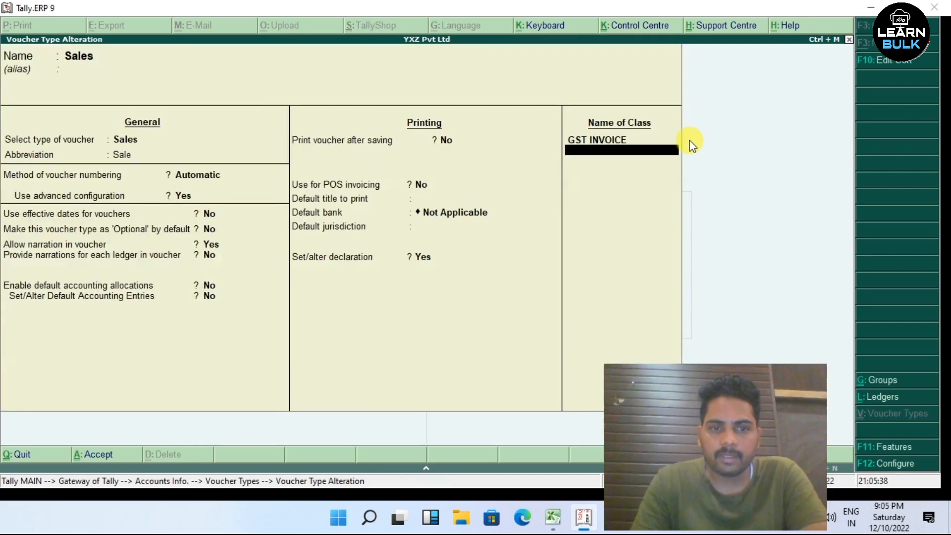
- Reopen the GST INVOICE class of the Sales voucher type and add CGST as an additional accounting entry with Remove if Zero set to Yes
key("Up")
key("Return")
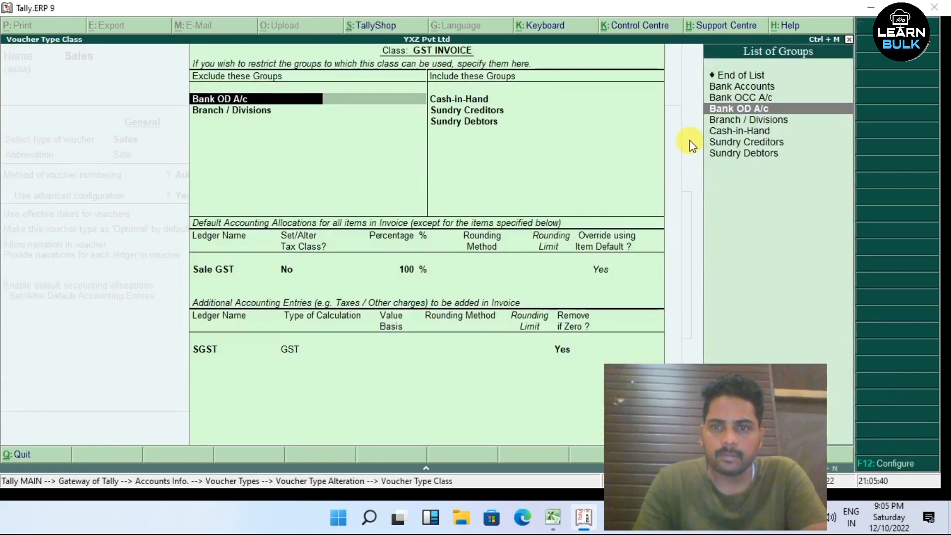
key("Return")
key("Return")
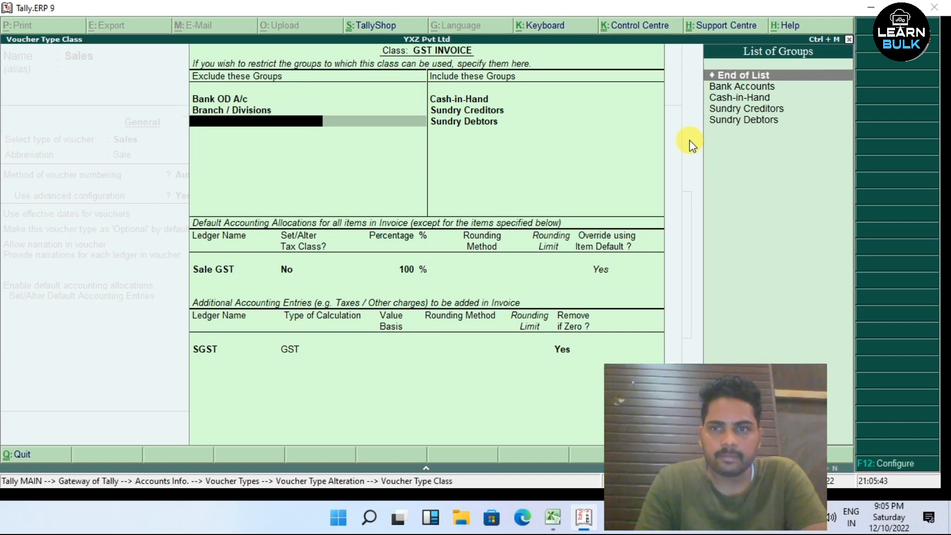
key("Return")
key("Return")
key("Return")
key("Return")
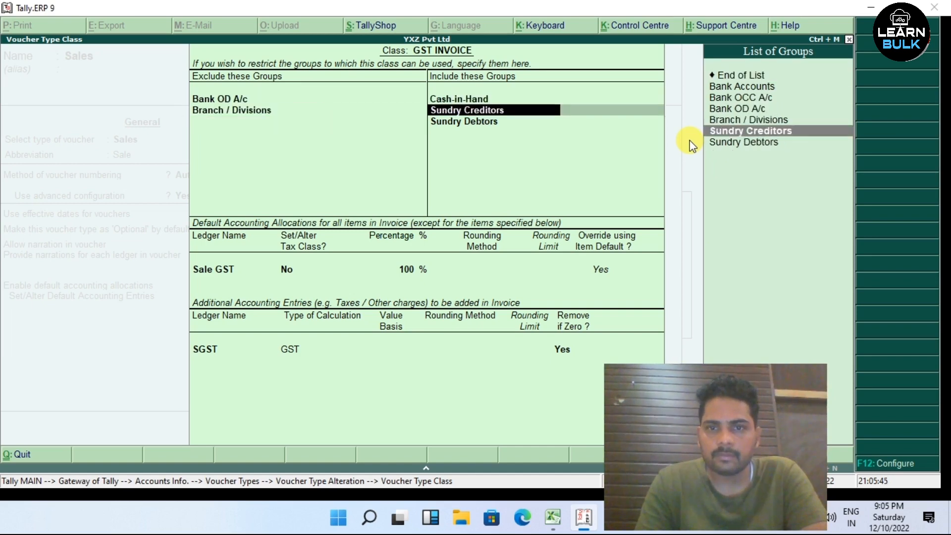
key("Return")
key("Return")
key("Return")
key("Return")
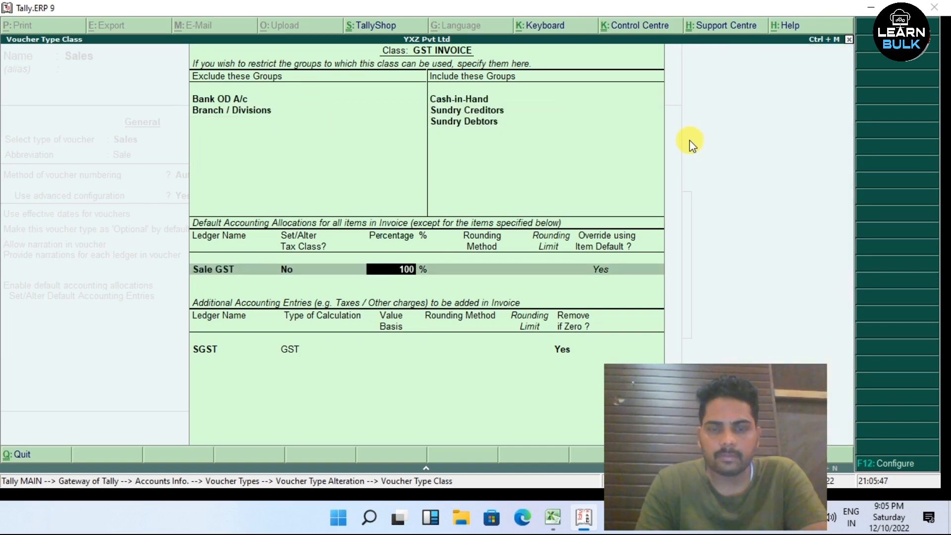
key("Return")
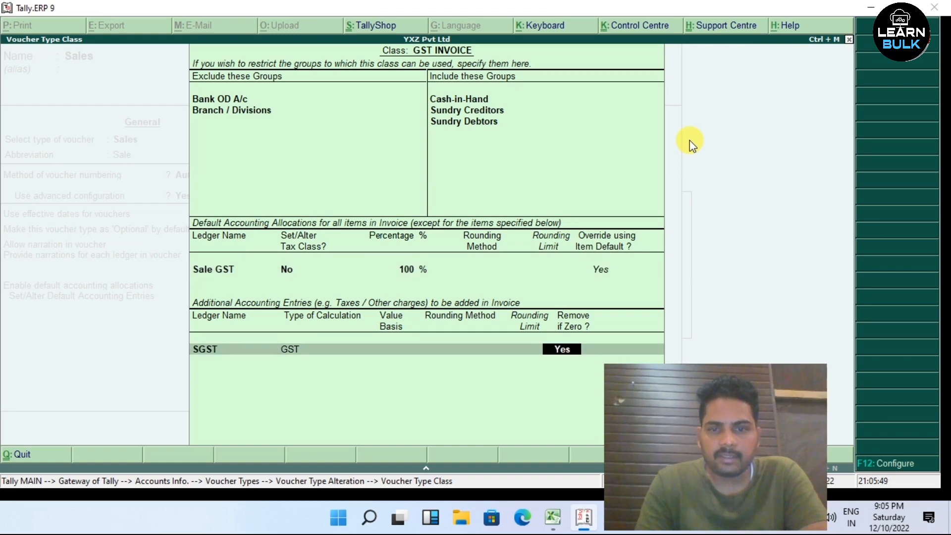
key("Return")
key("BackSpace")
key("Return")
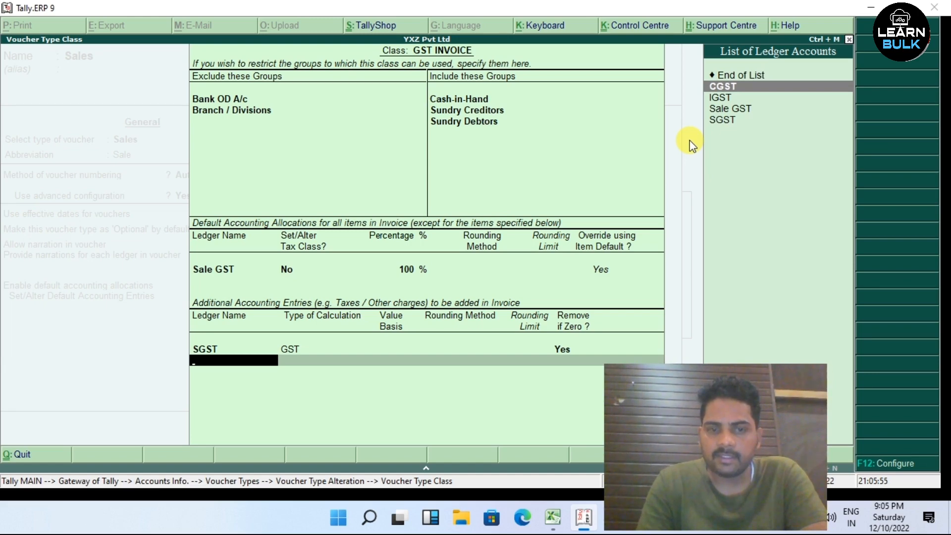
key("Return")
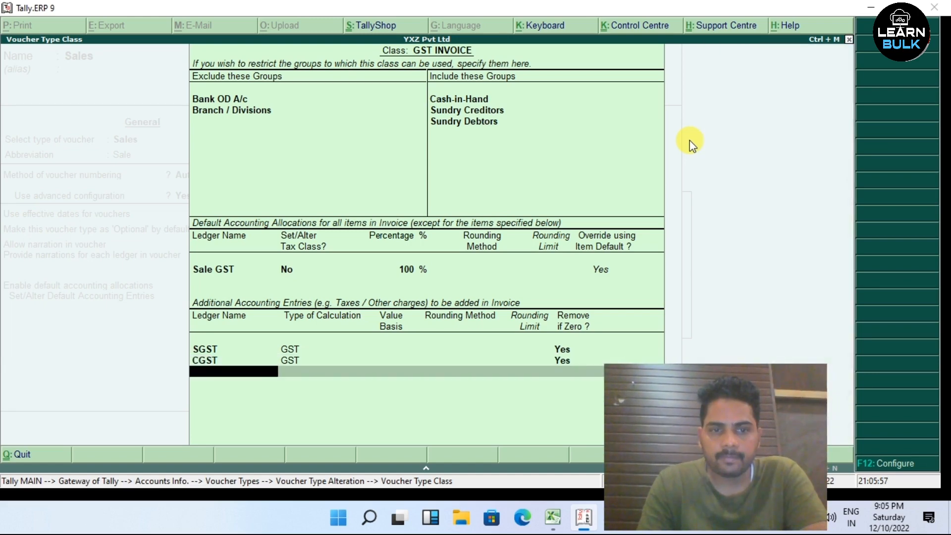
- Add IGST as a further additional accounting entry below CGST, with Remove if Zero set to Yes
key("Return")
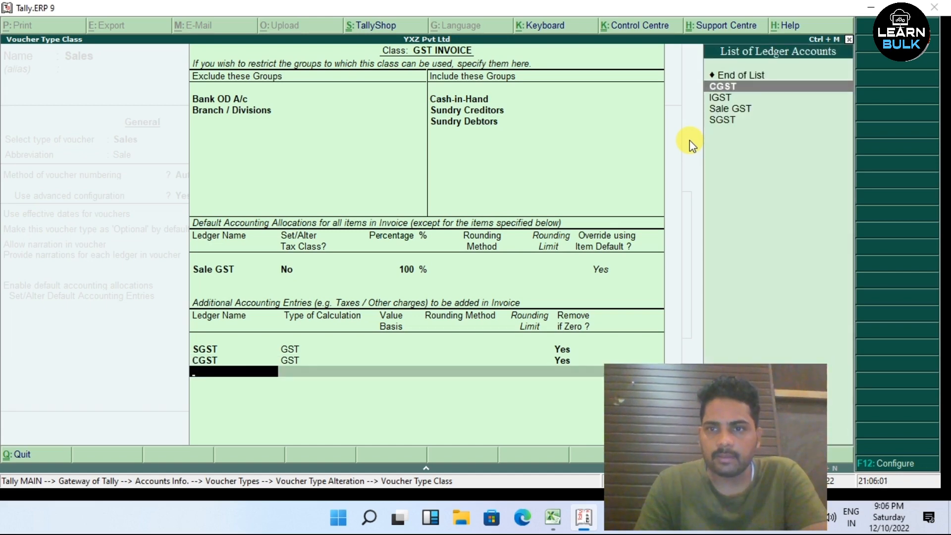
key("Down")
key("Return")
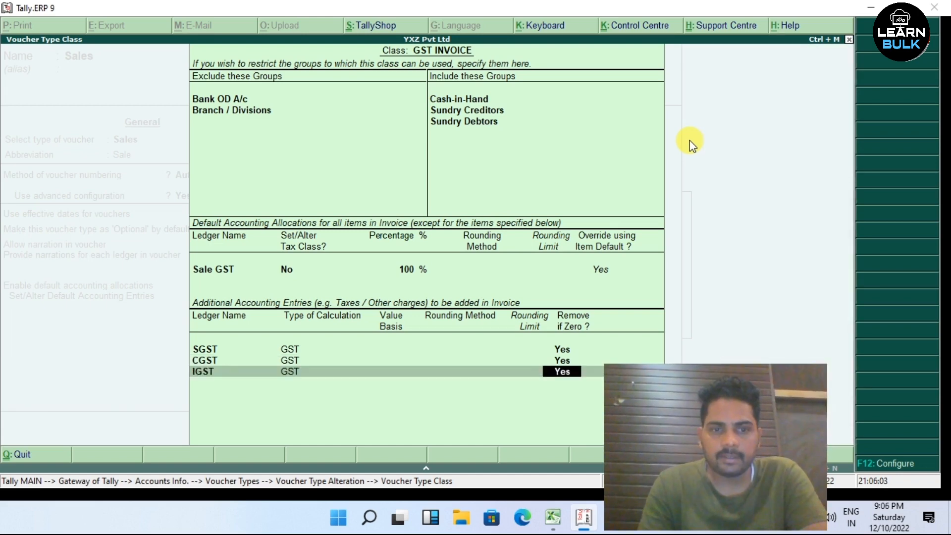
key("Return")
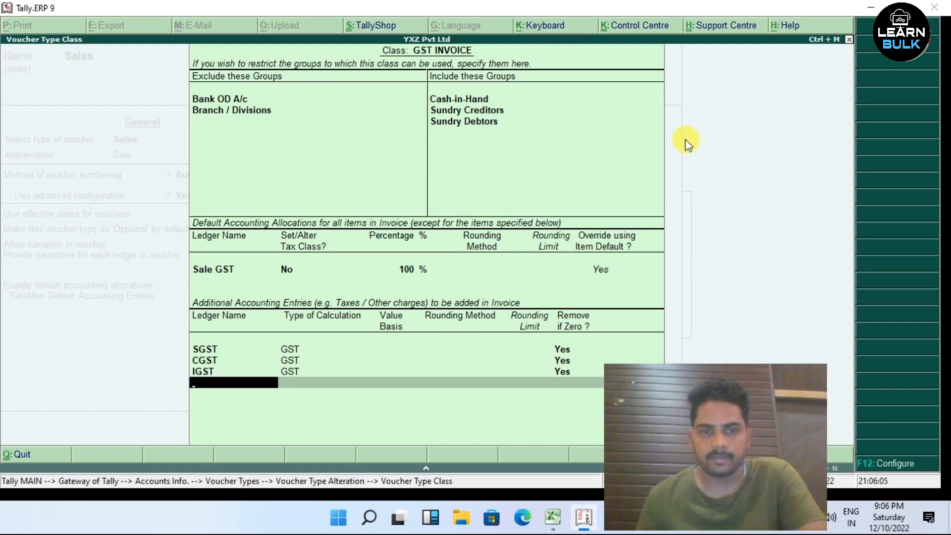
left_click_drag(680, 419, 762, 397)
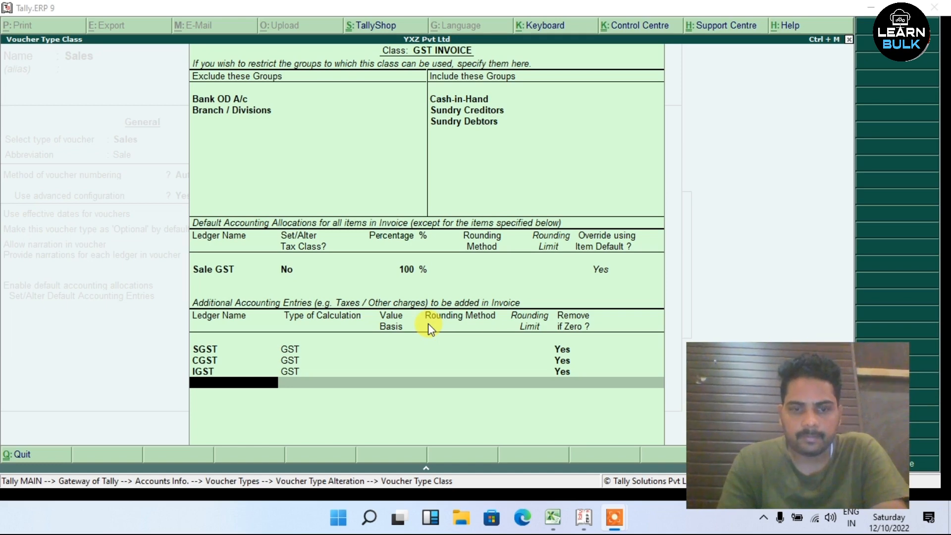
left_click(385, 371)
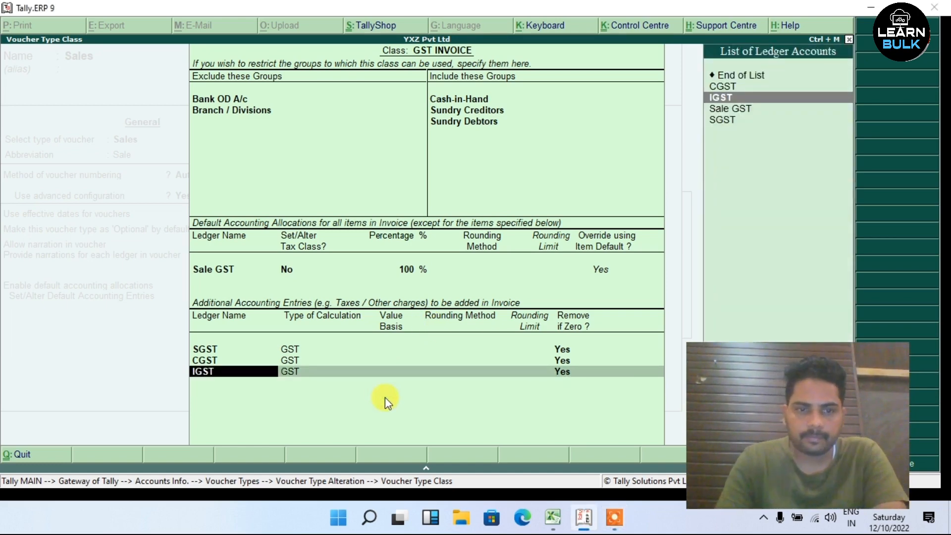
key("Return")
key("Return")
key("Return")
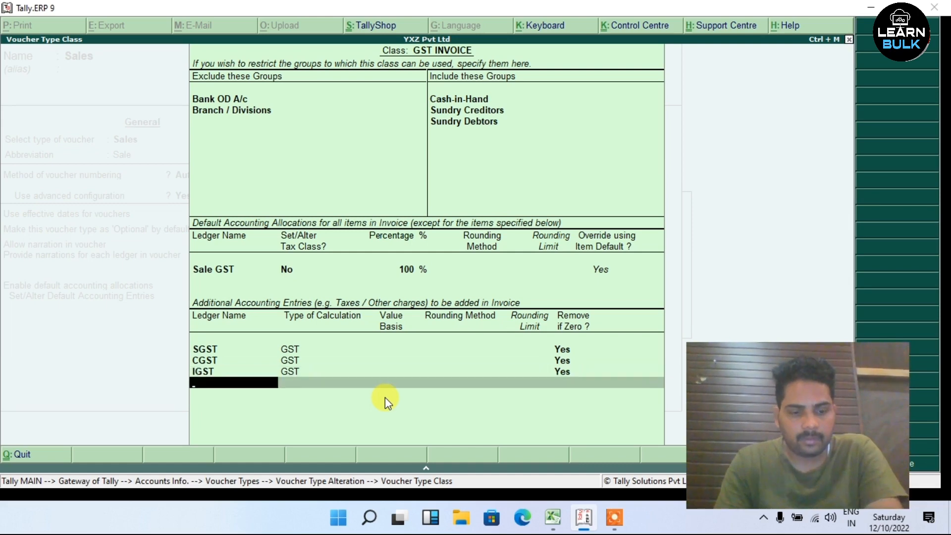
- Create a ledger named ROUND Off under Indirect Expenses from within the additional accounting entries
key("alt+c")
type("ROUND Off")
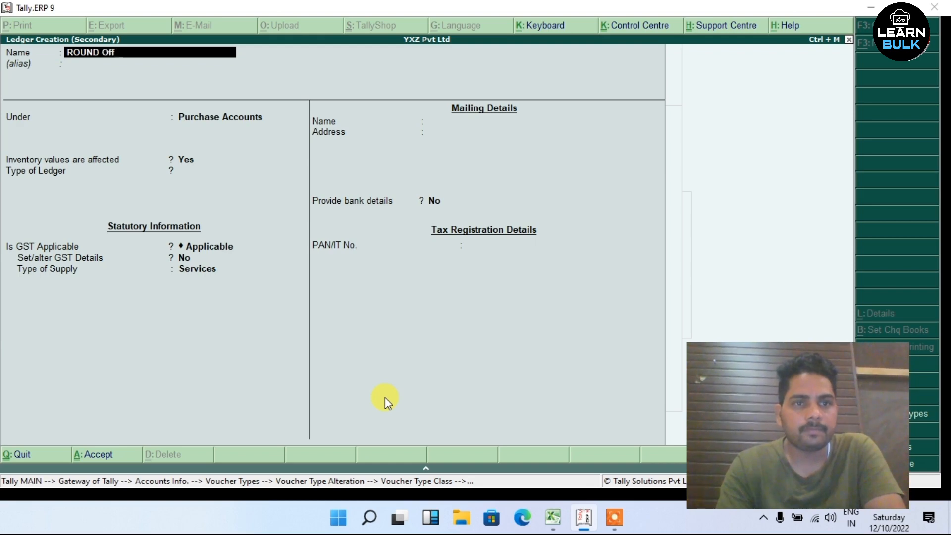
key("Return")
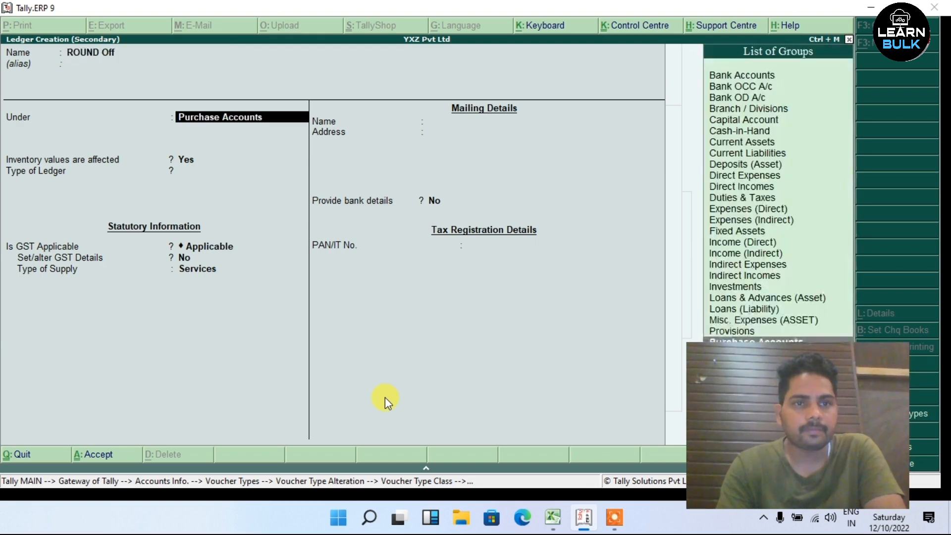
type("Ind")
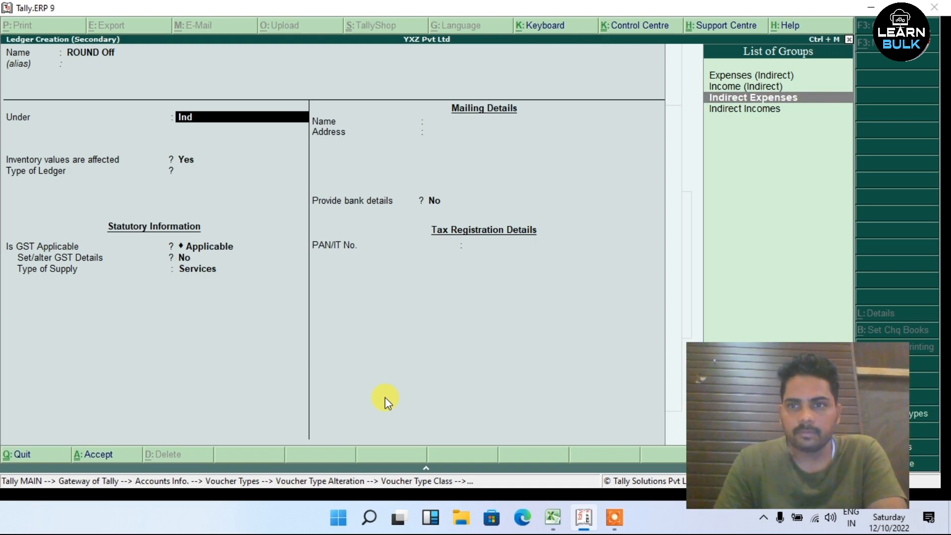
key("Return")
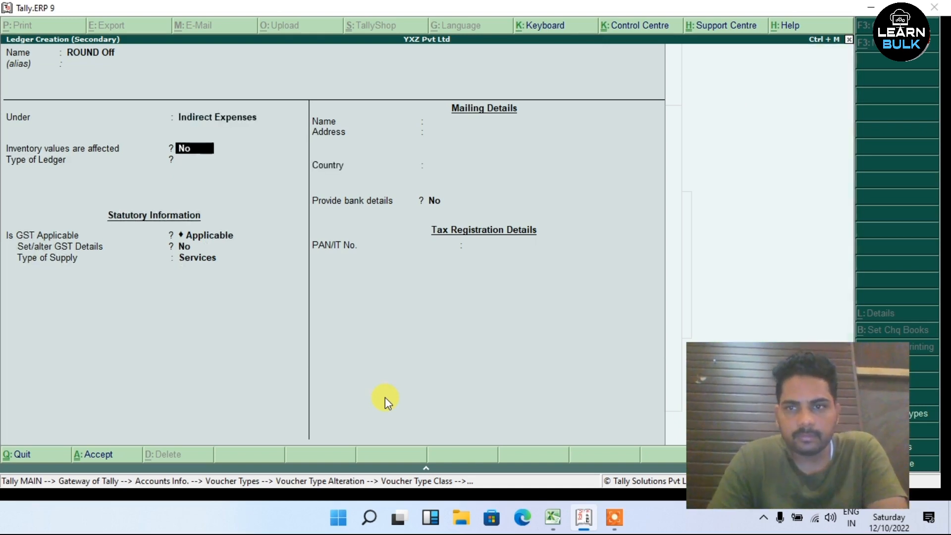
- Keep inventory unaffected, ledger type Not Applicable and GST Applicable without GST details, set the supply type to Goods, and save the ledger
key("Return")
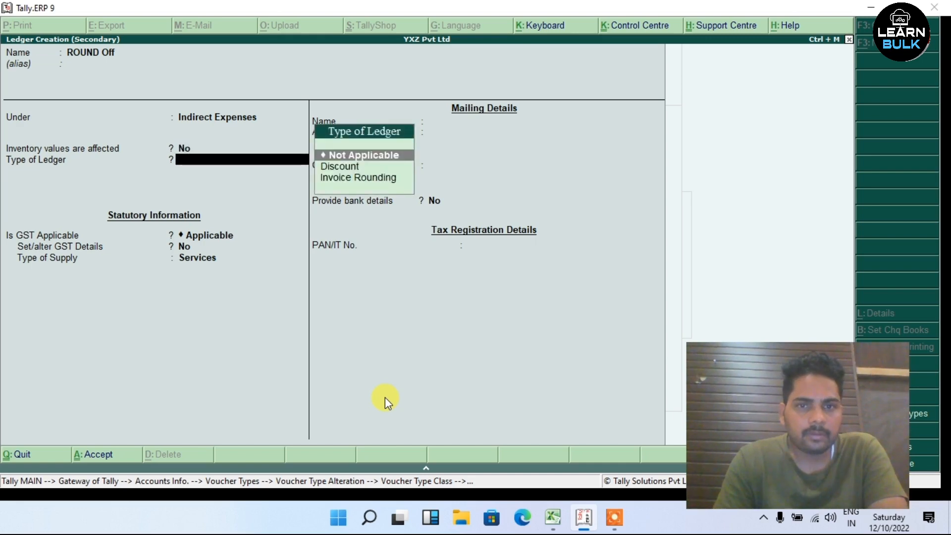
key("Return")
key("Return")
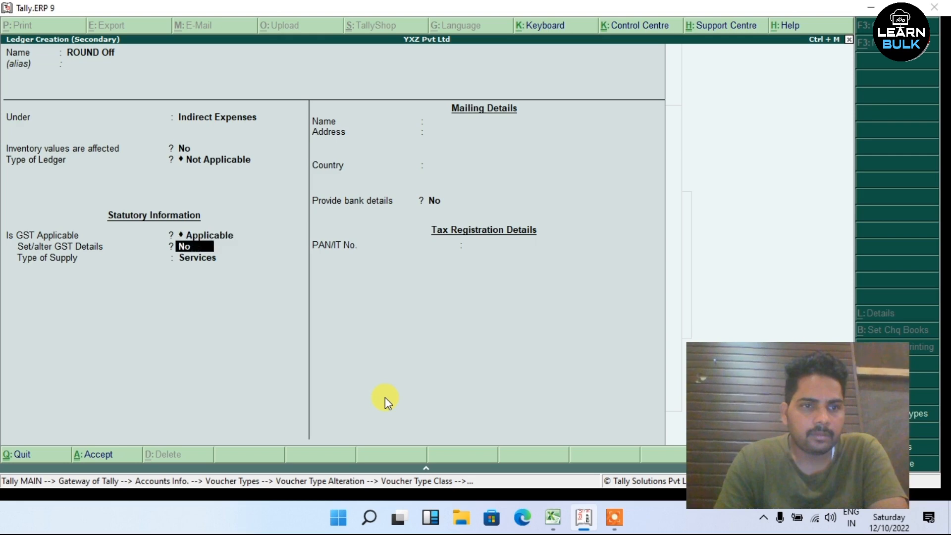
key("Return")
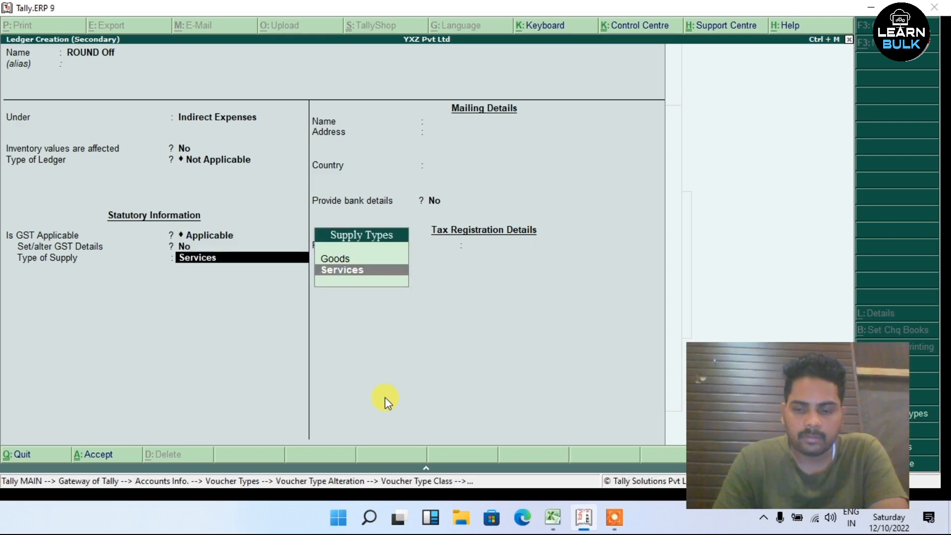
key("Up")
key("Return")
key("Return")
key("Return")
key("Return")
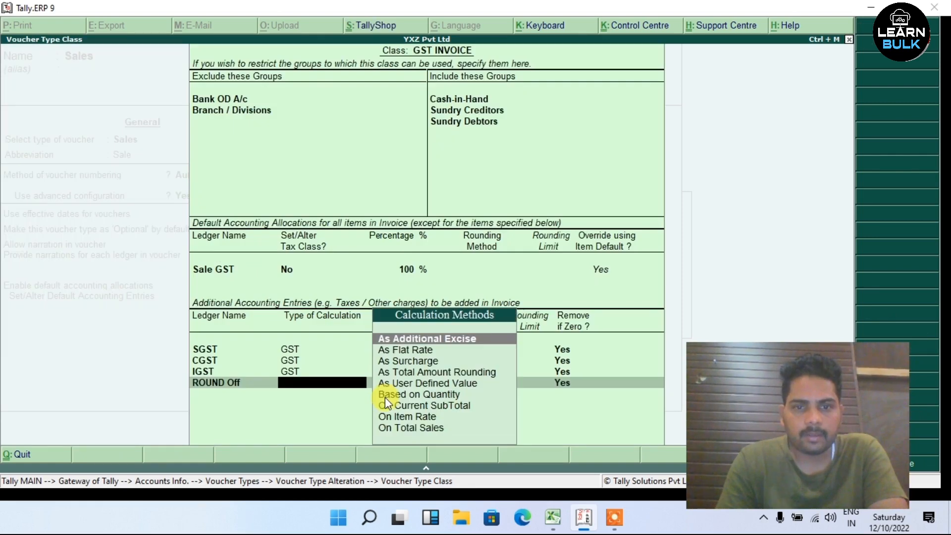
- Set the ROUND Off entry's type of calculation to As Total Amount Rounding
key("Down")
key("Down")
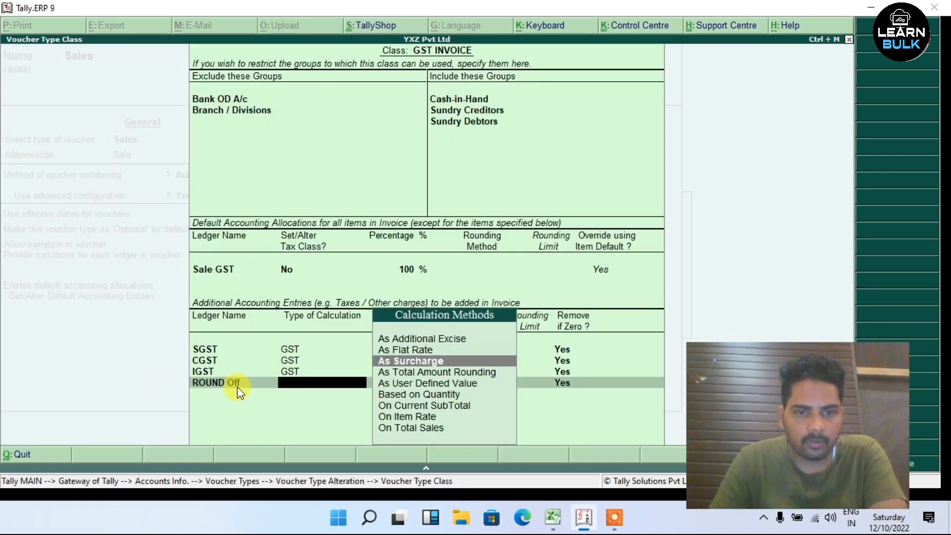
key("Down")
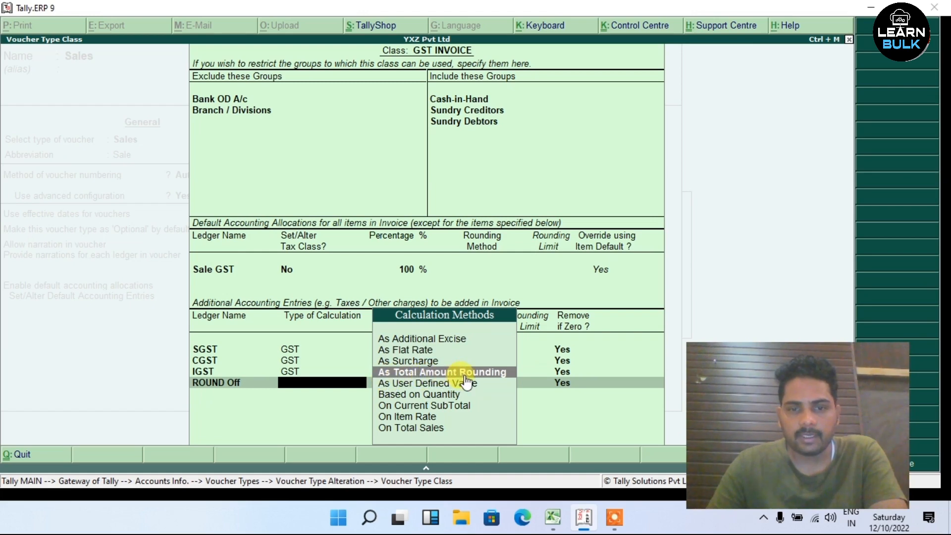
left_click(466, 375)
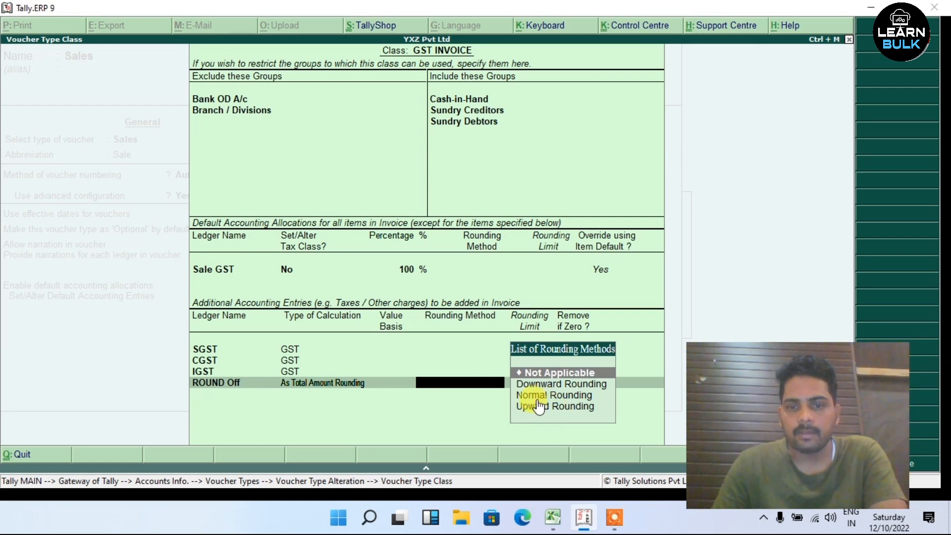
- Give the ROUND Off entry Normal Rounding with a rounding limit of 0 and Remove if Zero set to Yes
key("Down")
key("Down")
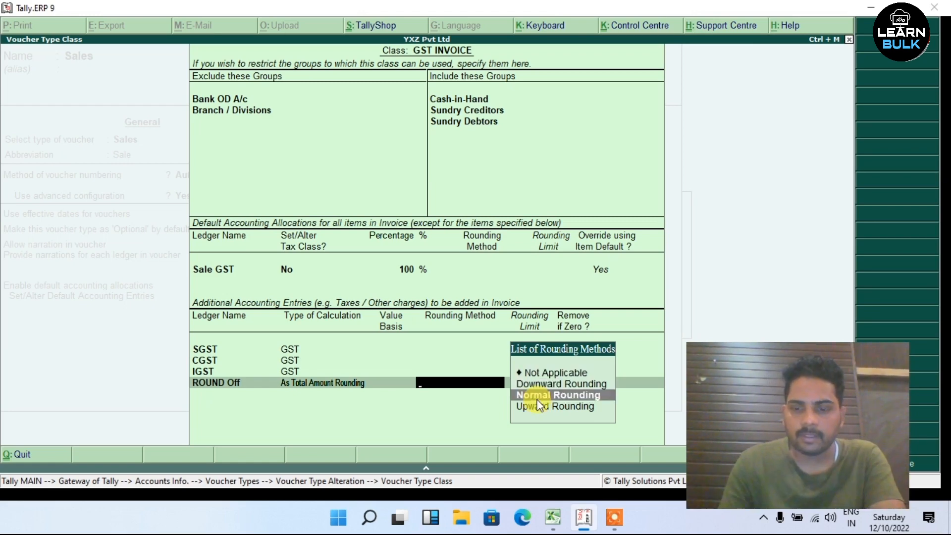
key("Down")
key("Up")
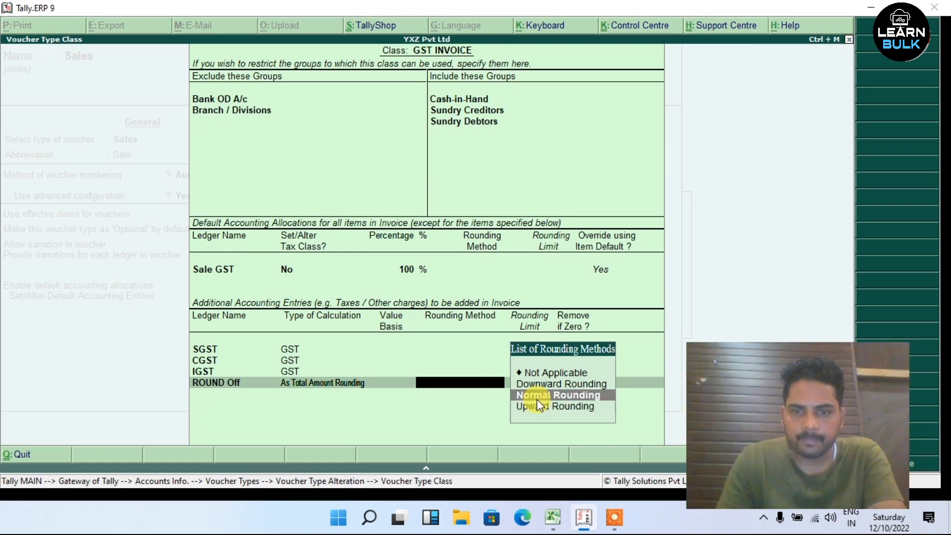
key("Return")
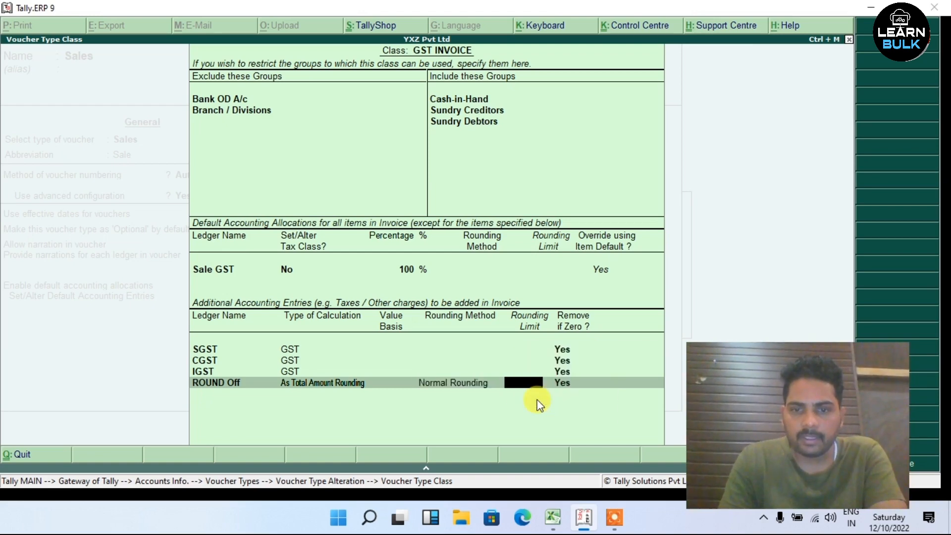
key("Return")
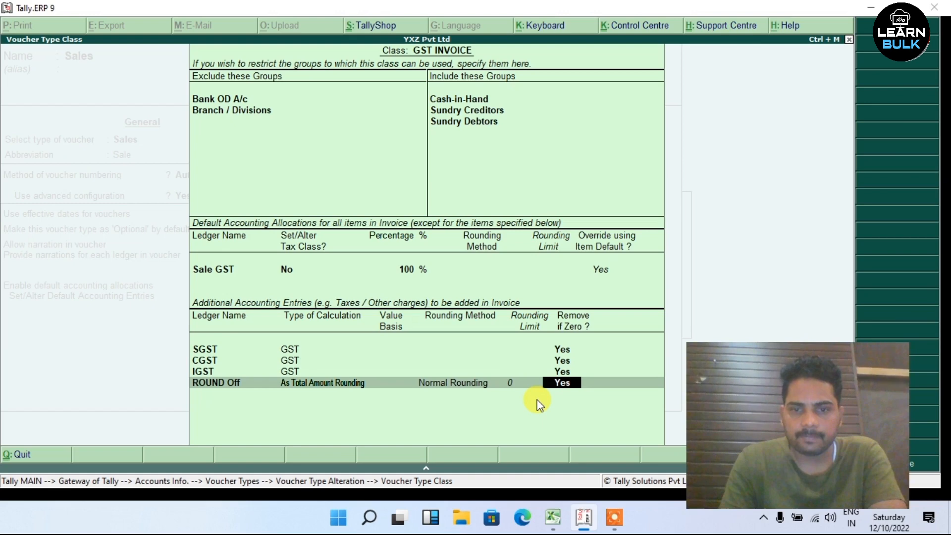
key("Return")
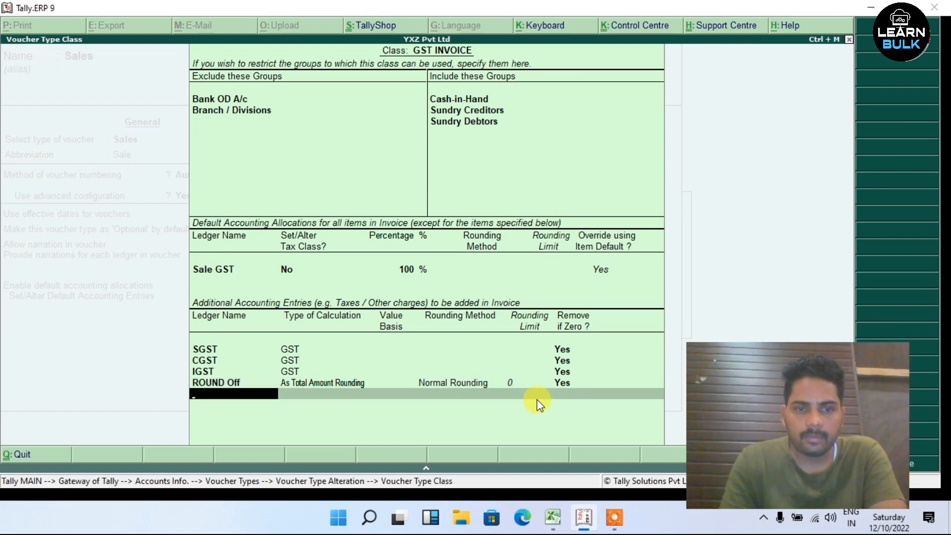
- Finish the GST INVOICE class, save the Sales voucher type and return to the Gateway of Tally
key("Return")
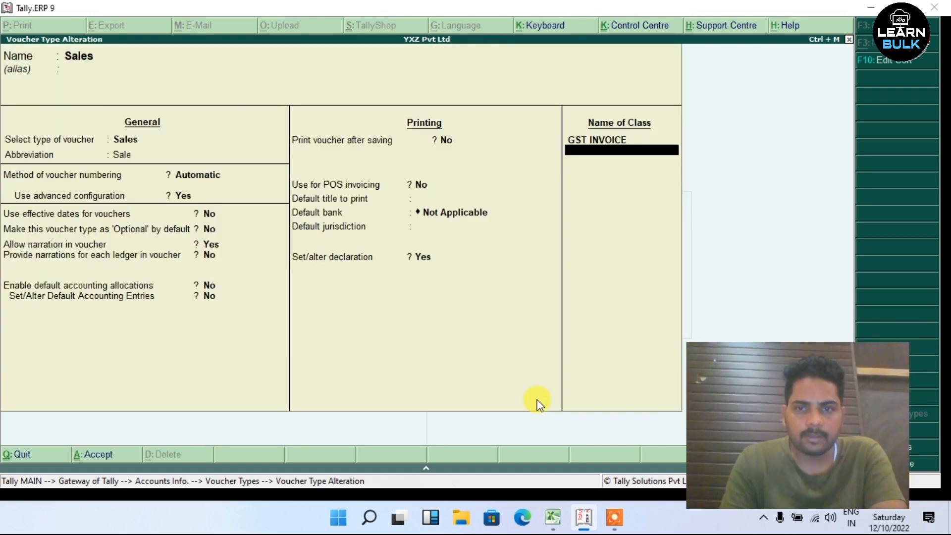
key("Return")
key("Return")
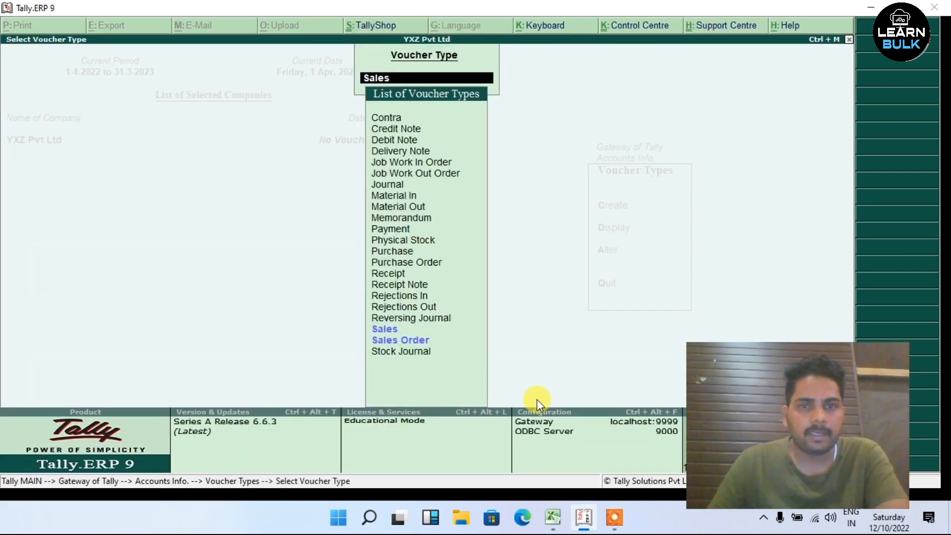
key("BackSpace")
key("Escape")
key("Escape")
key("Escape")
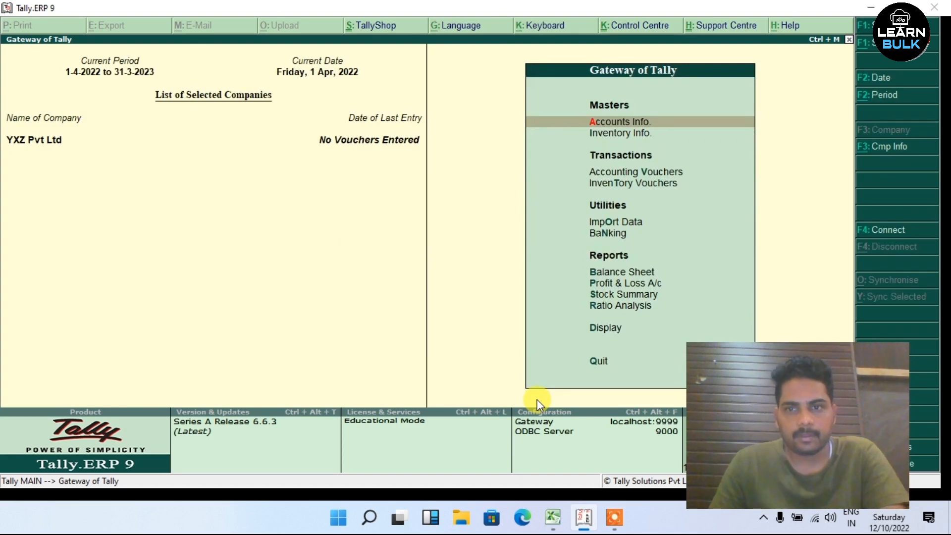
- Start creating a single ledger named Sohan Trader and leave its alias blank
key("Return")
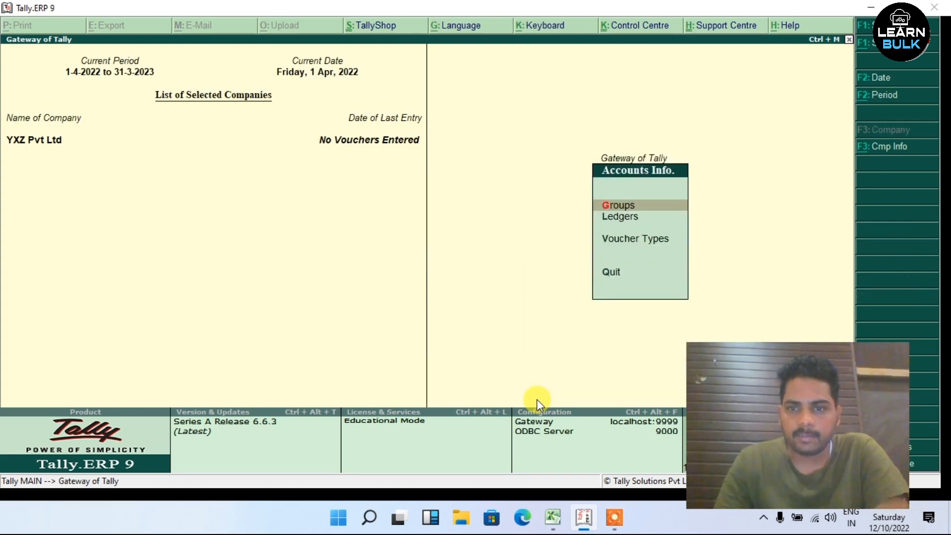
key("Down")
key("Return")
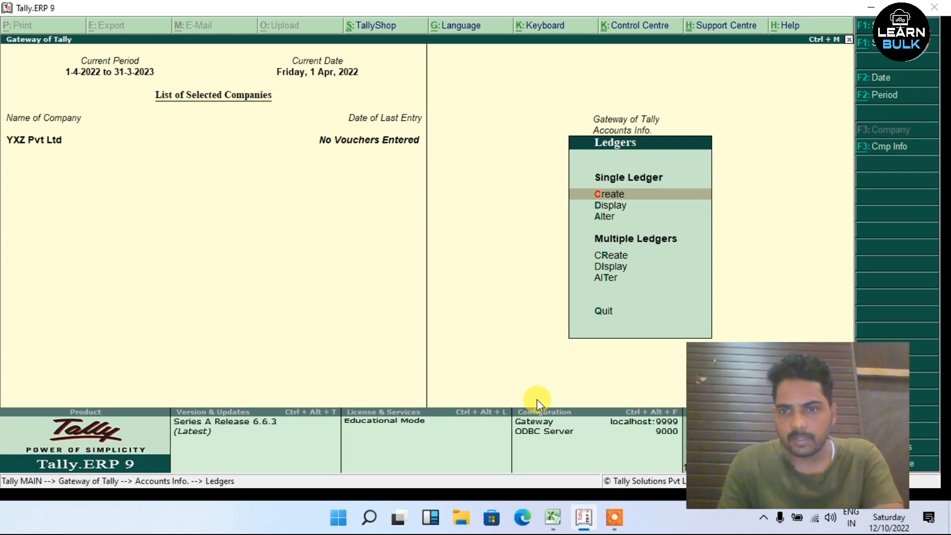
key("Return")
type("Sohan Trader")
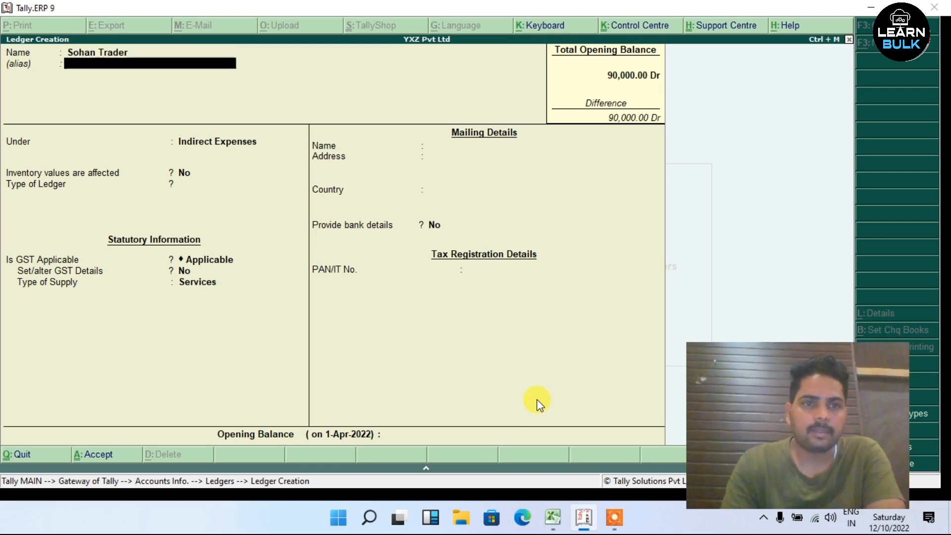
key("Return")
key("Return")
- Place the ledger under Sundry Debtors with bill-by-bill balances, keeping India as the country and Delhi as the state
type("Sund")
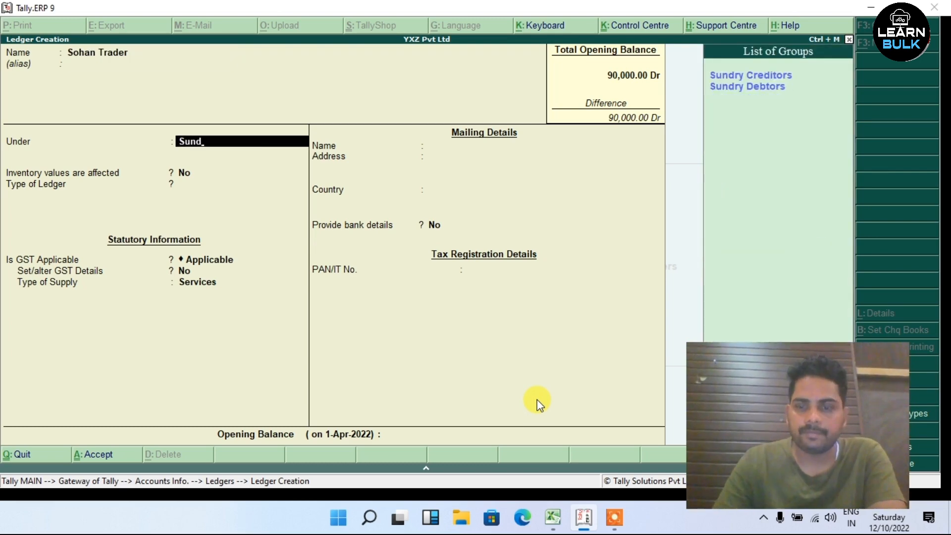
key("Down")
key("Return")
key("Return")
key("Return")
key("Return")
key("Return")
key("Return")
key("Return")
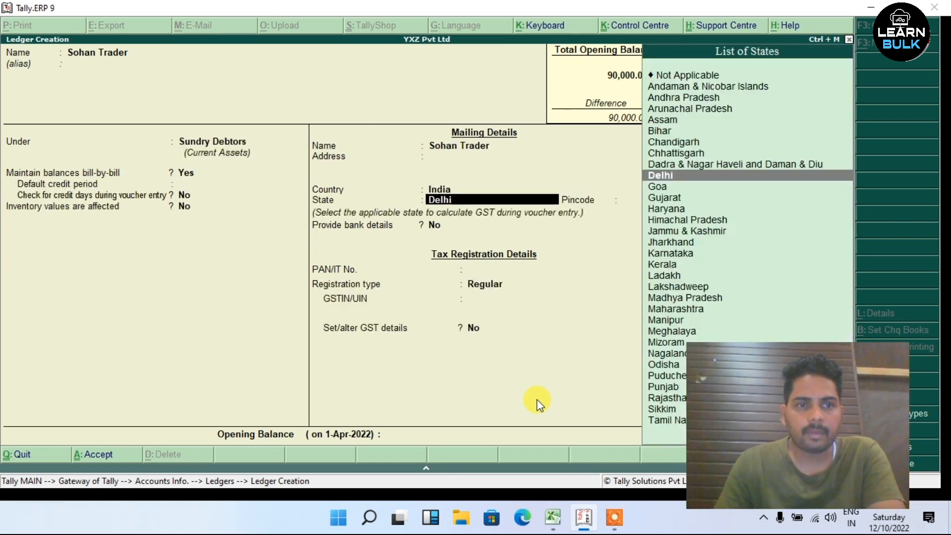
key("Return")
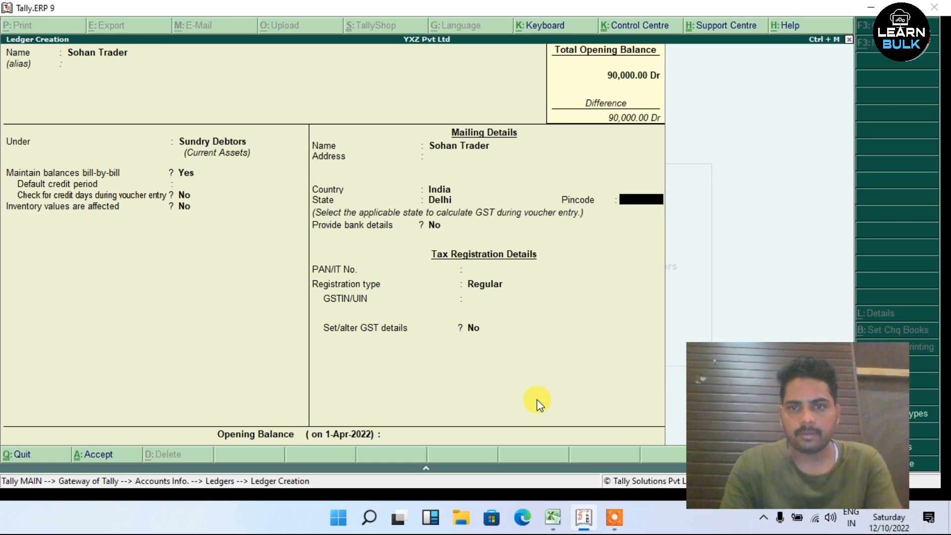
- Leave pincode, PAN and GSTIN blank, with bank details set to No and registration type Regular
key("Return")
key("Return")
key("Return")
key("Return")
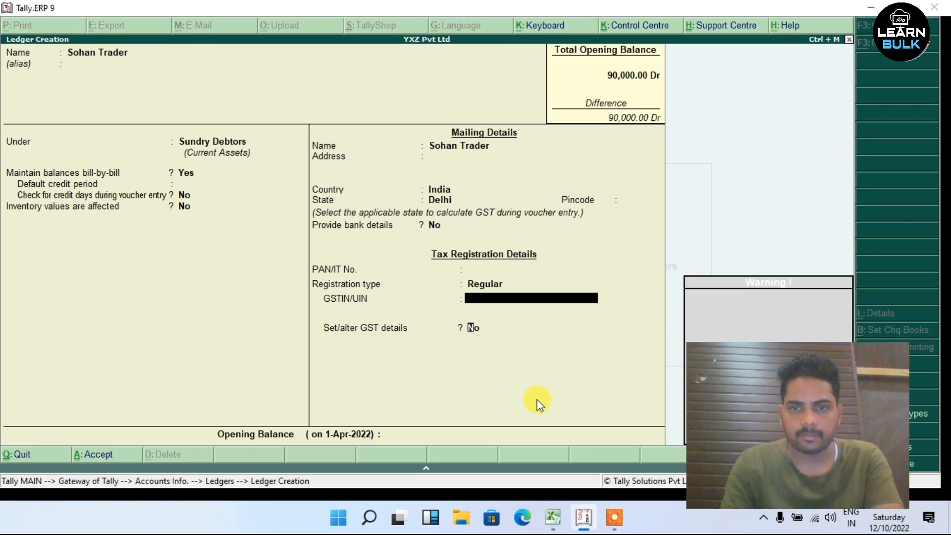
key("Return")
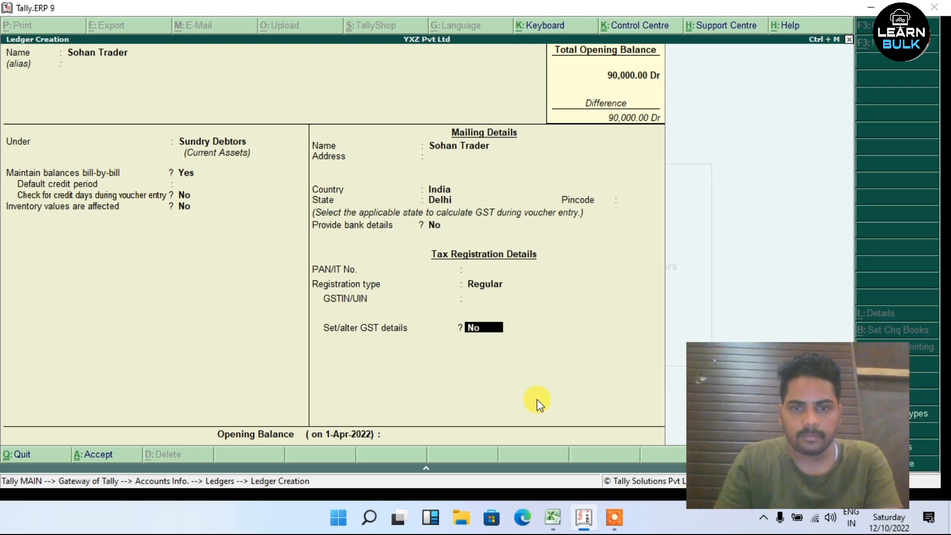
- Go back to the alias and review the Sohan Trader ledger's group, credit settings and mailing details
key("BackSpace")
key("BackSpace")
key("BackSpace")
key("BackSpace")
key("BackSpace")
key("BackSpace")
key("BackSpace")
key("BackSpace")
key("BackSpace")
key("BackSpace")
key("BackSpace")
key("BackSpace")
key("BackSpace")
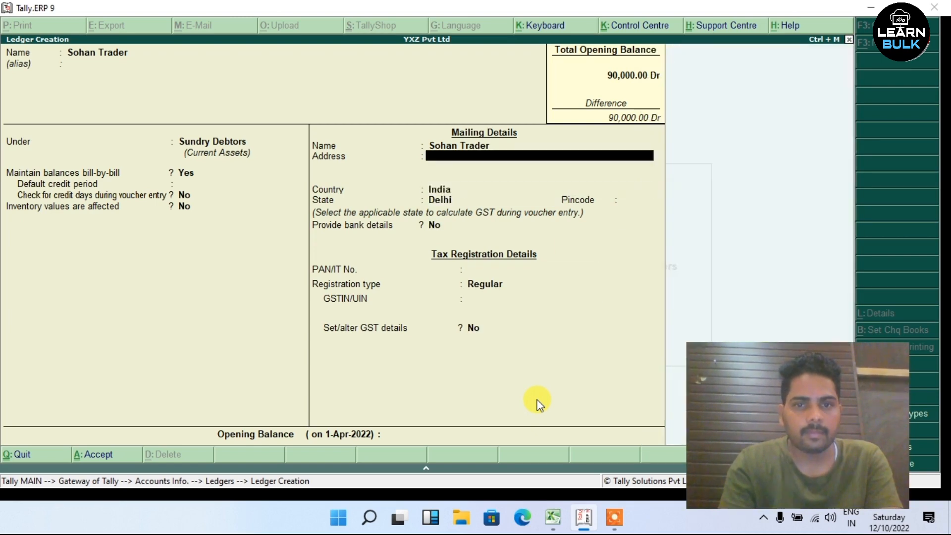
key("BackSpace")
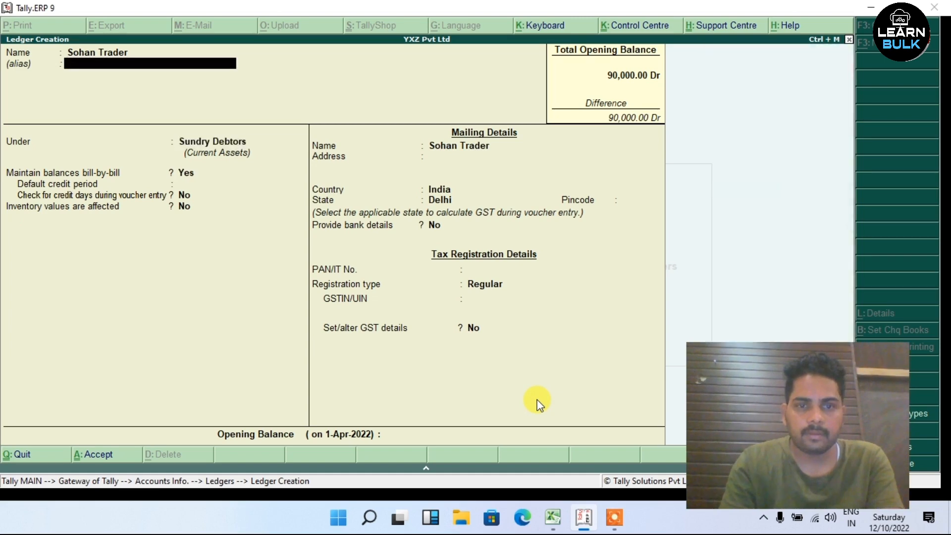
key("Return")
key("Return")
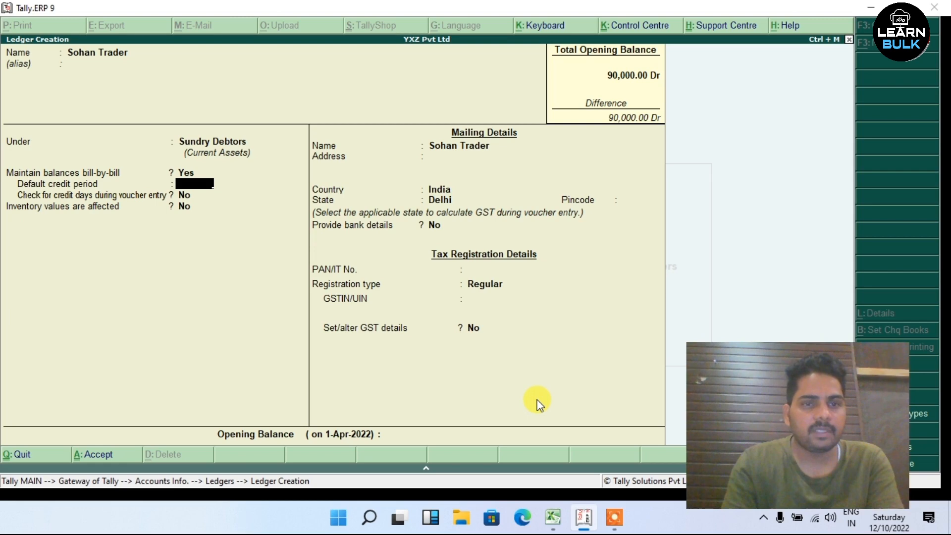
key("Return")
key("Return")
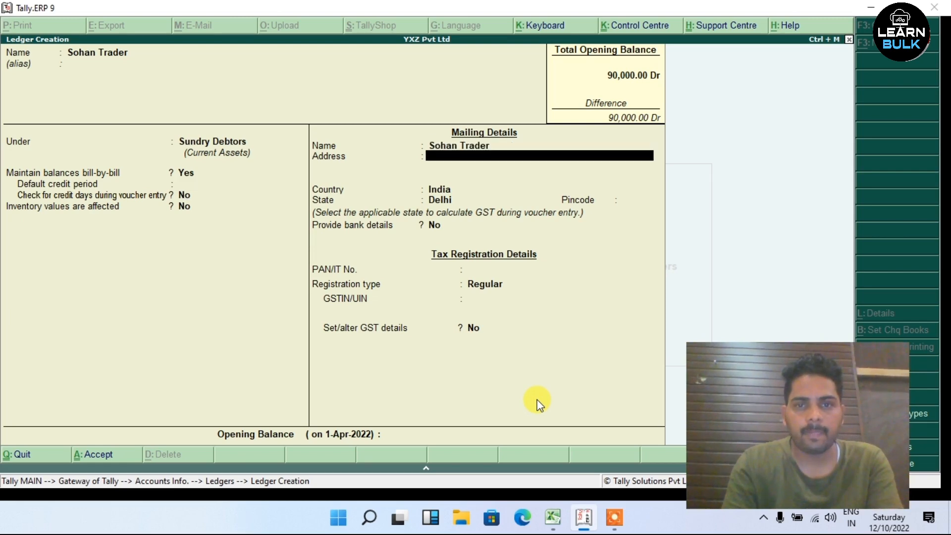
key("Return")
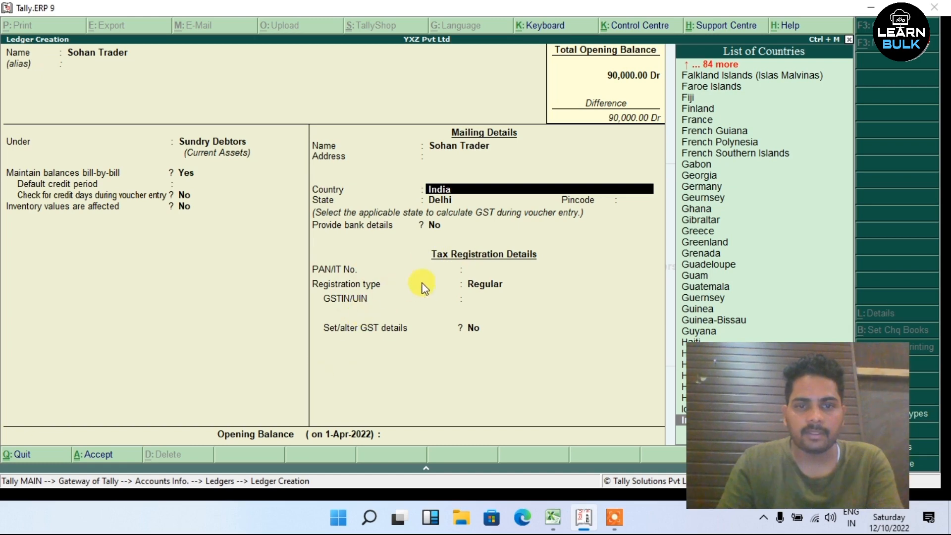
key("Return")
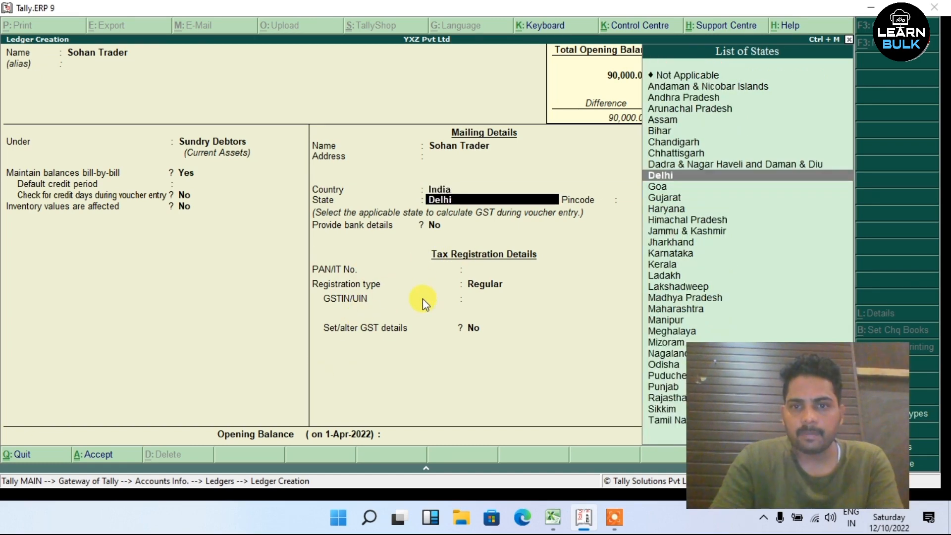
- Keep state Delhi and Regular registration without altering GST details, save the ledger and return to the Gateway of Tally
key("Return")
key("Return")
key("Return")
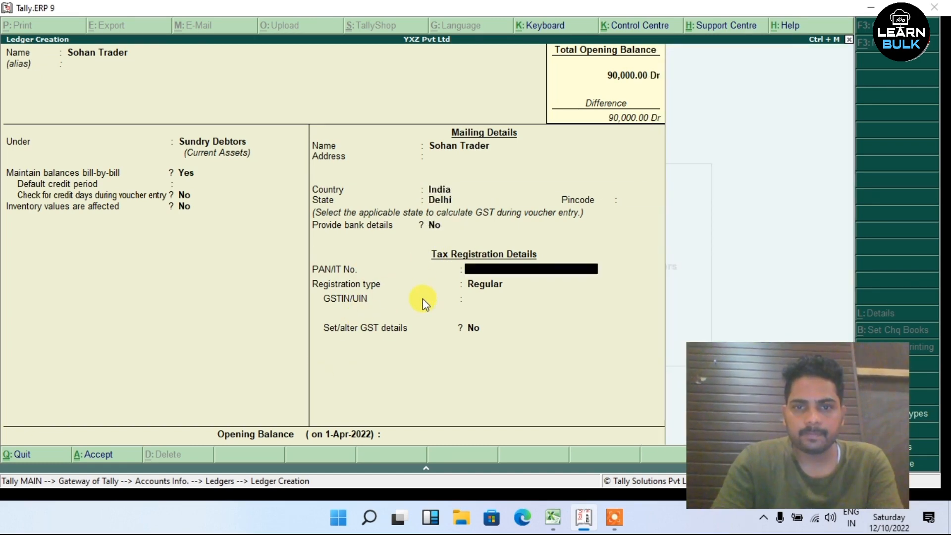
key("Return")
key("Return")
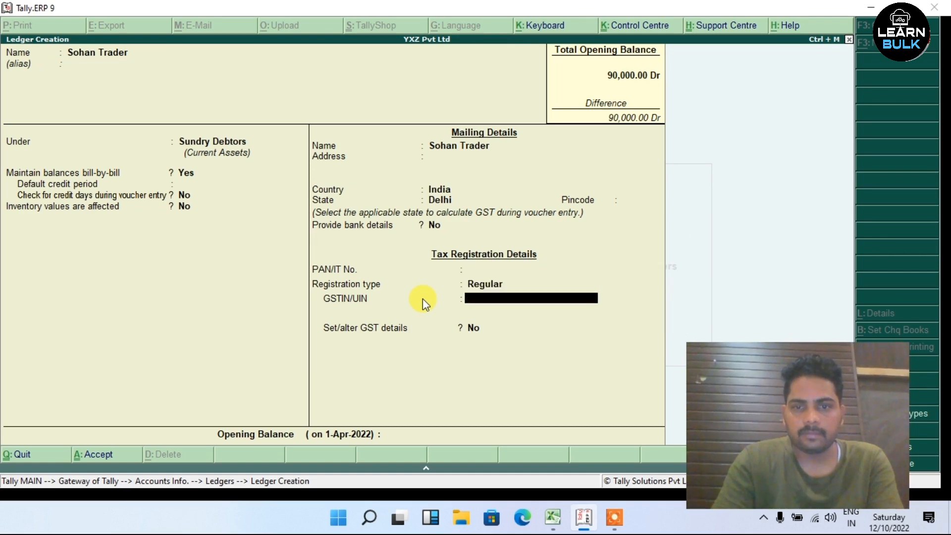
key("Return")
key("Return")
key("Return")
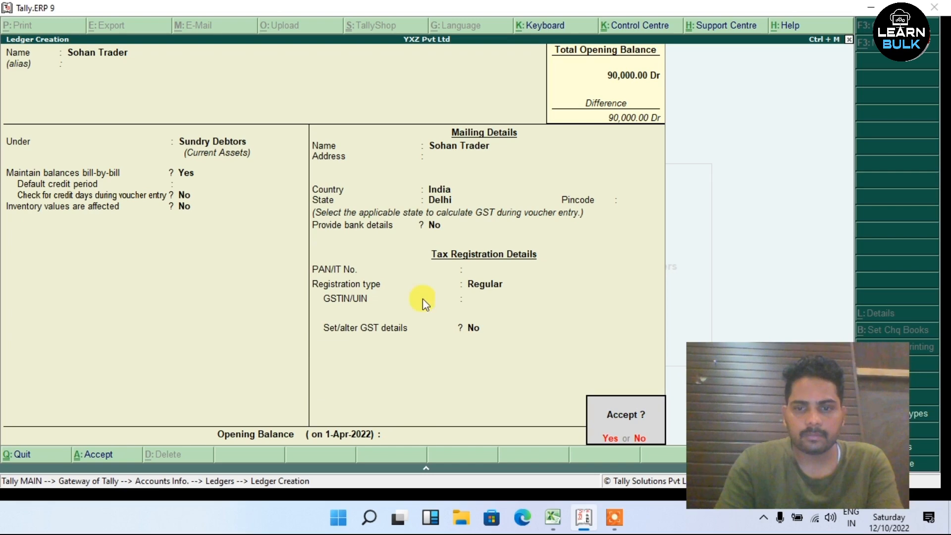
key("Return")
key("Escape")
key("Escape")
key("Escape")
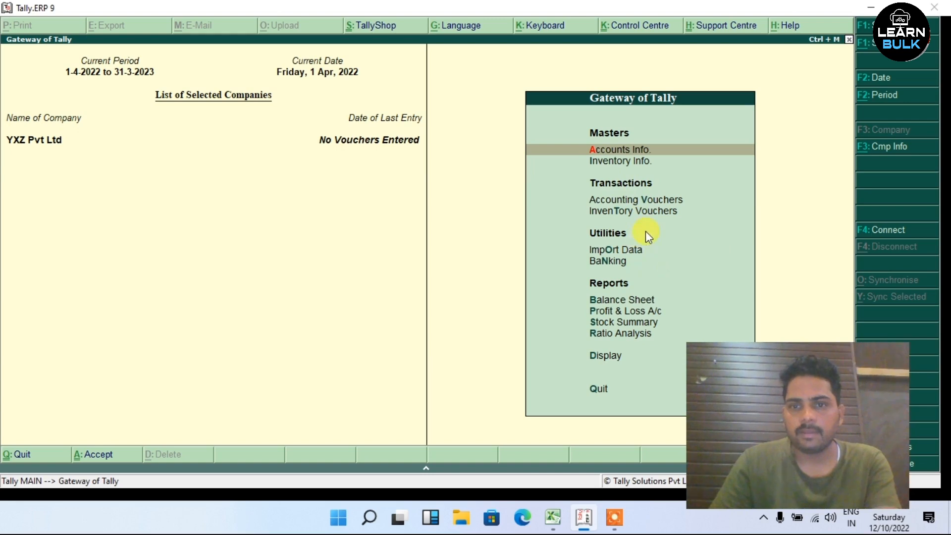
- Start a Sales accounting voucher using the GST INVOICE voucher class
left_click(630, 202)
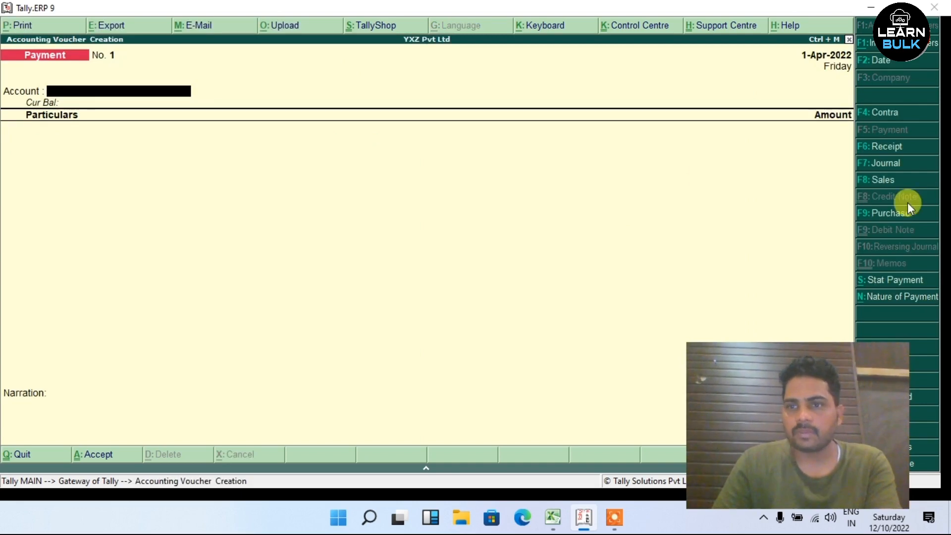
left_click(879, 183)
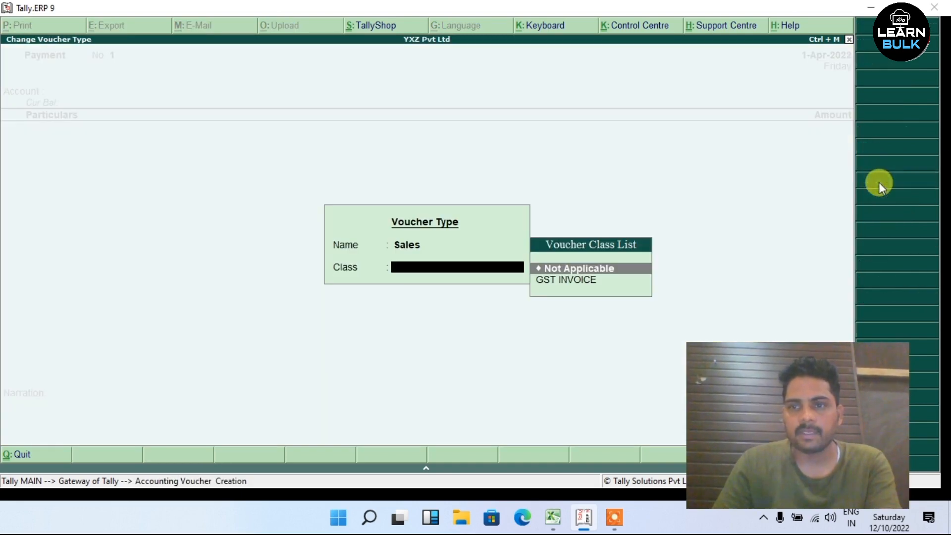
key("Down")
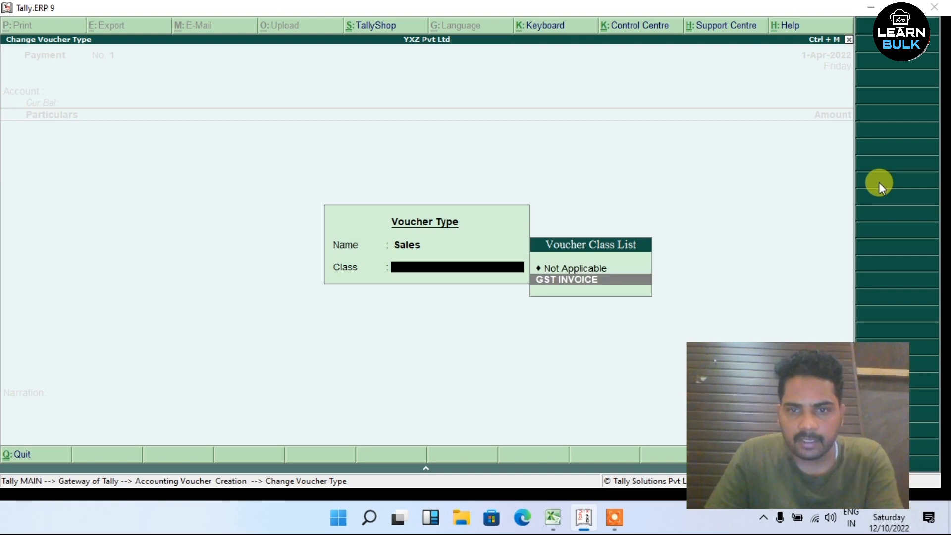
left_click(574, 281)
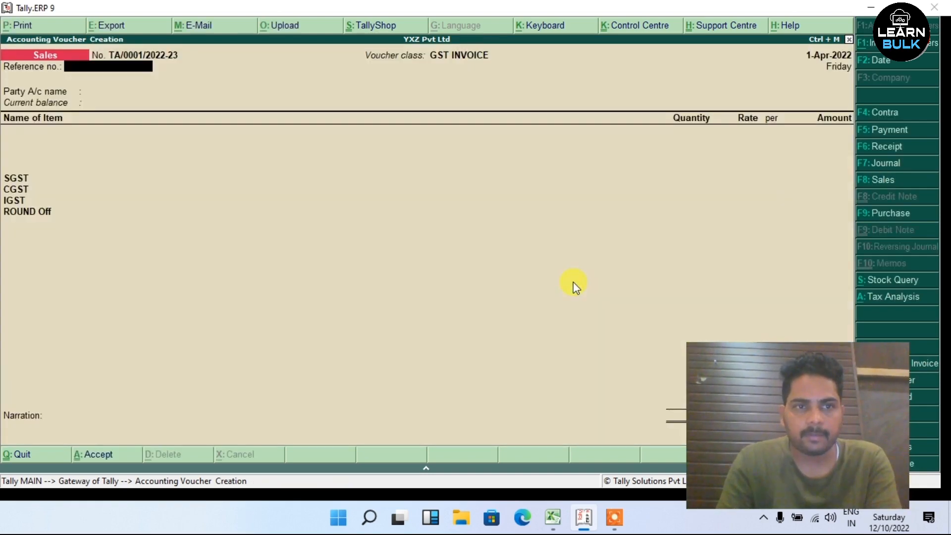
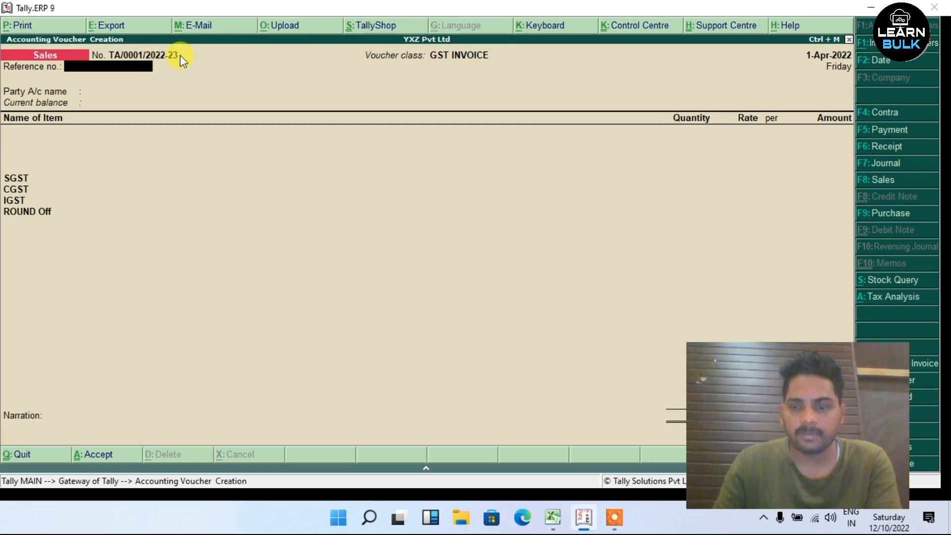
- Leave the voucher's reference number blank and choose Sohan Trader as the party account
key("Return")
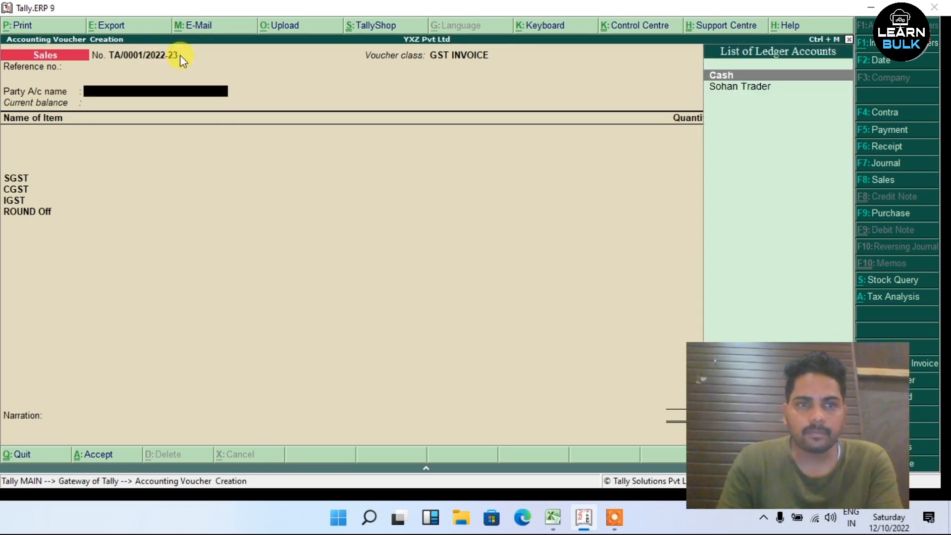
key("Down")
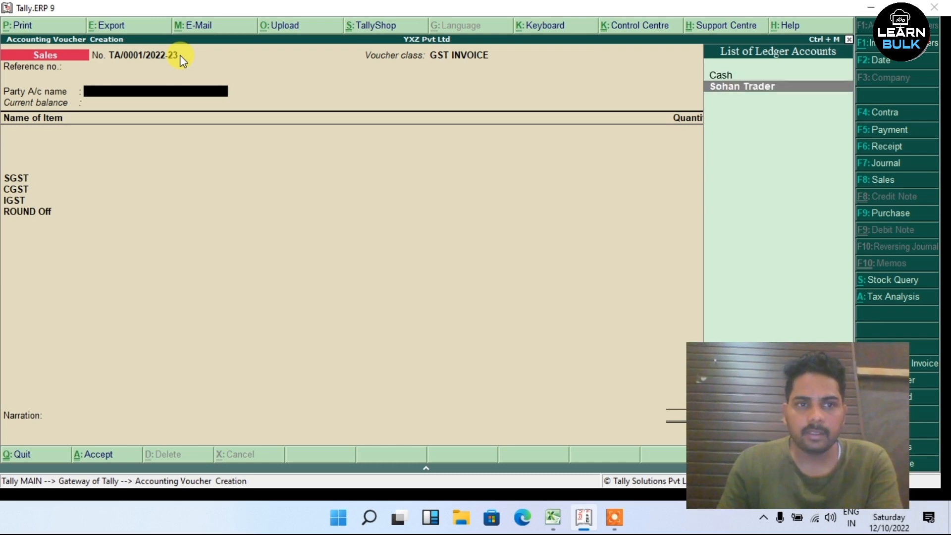
key("Return")
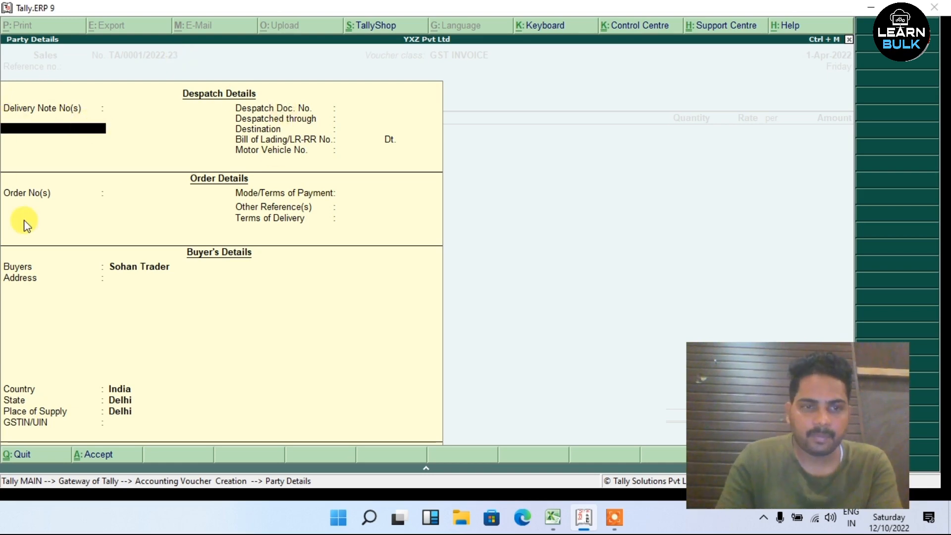
- Leave the despatch and order details blank and accept the party details
key("Return")
key("Return")
key("Return")
key("Return")
key("Return")
key("Return")
key("Return")
key("Return")
key("Return")
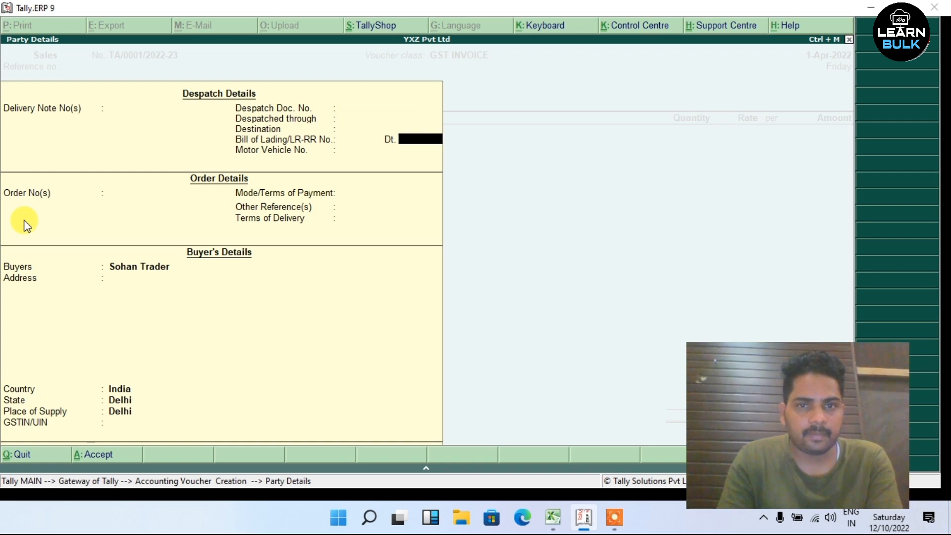
key("Return")
key("Return")
key("Return")
key("Return")
key("Return")
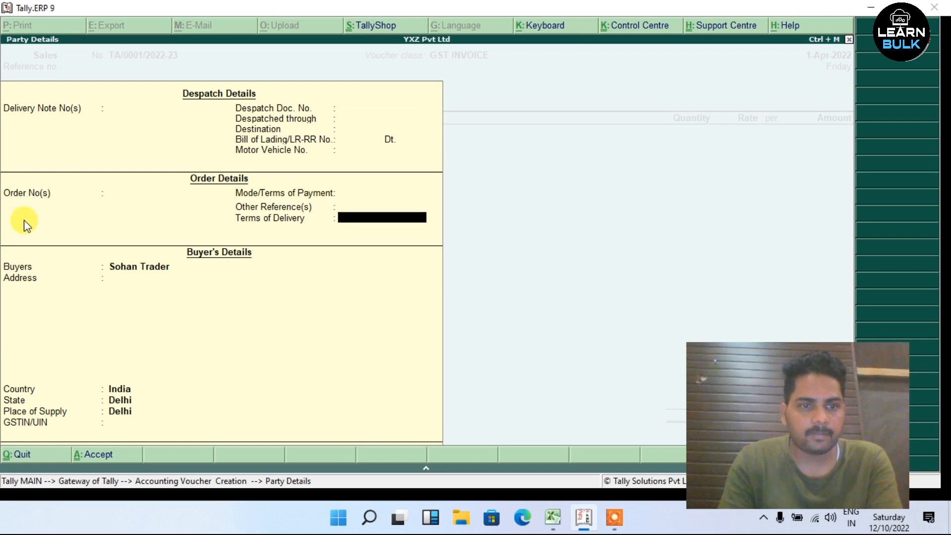
key("Return")
key("Return")
key("Return")
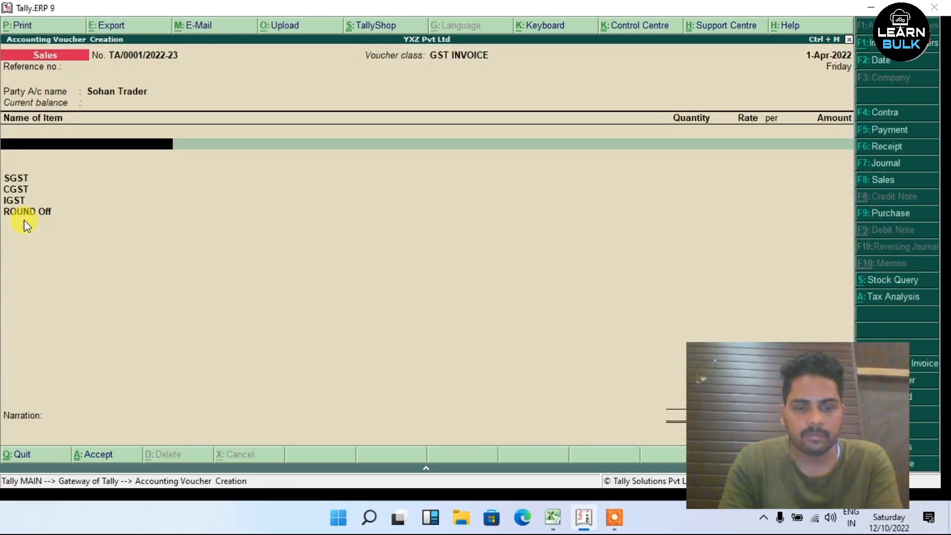
- Add the stock item HP All One Desktop with a quantity of 1 Pices at a rate of 50000 per piece
type("D")
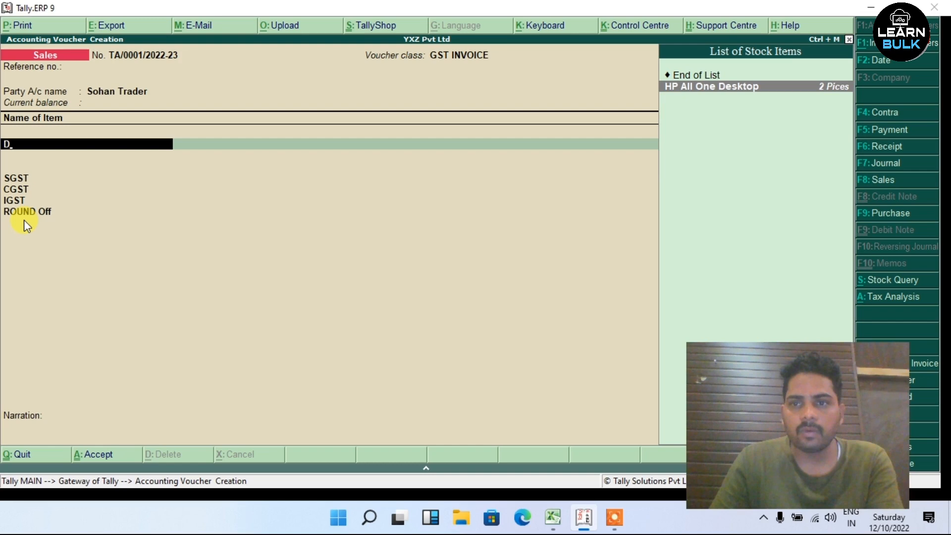
key("Return")
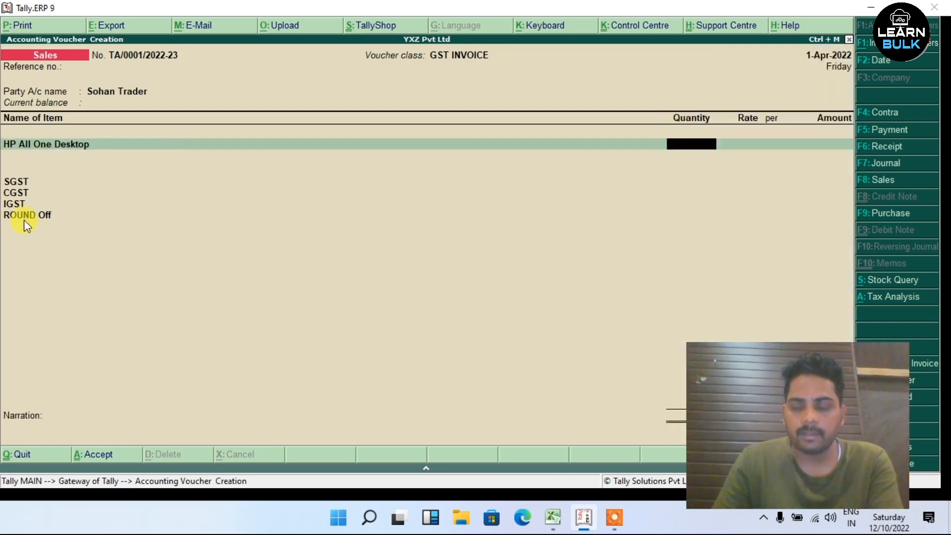
key("Return")
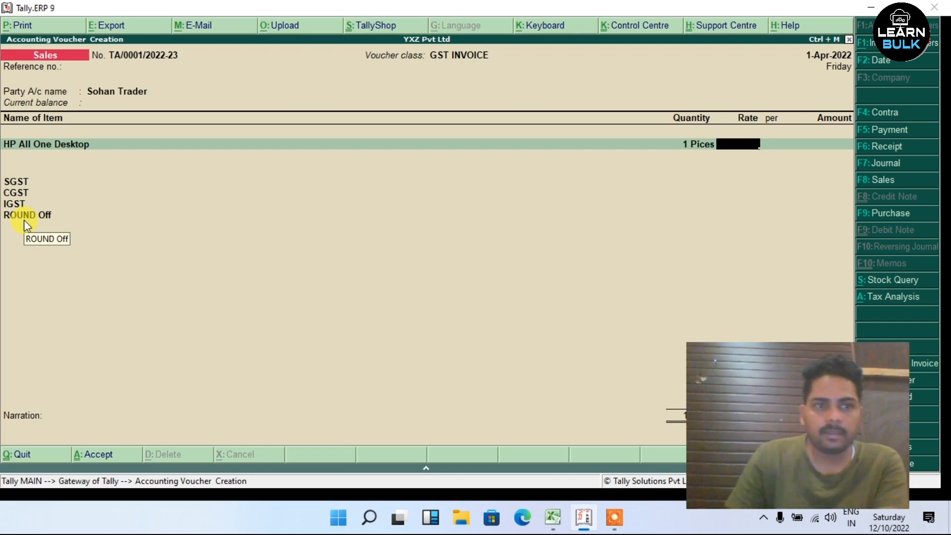
type("50000")
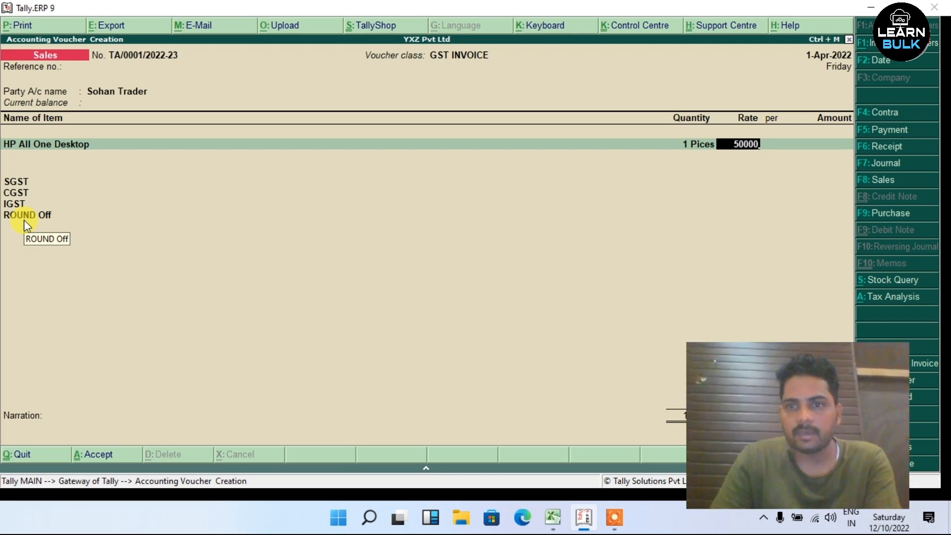
key("Return")
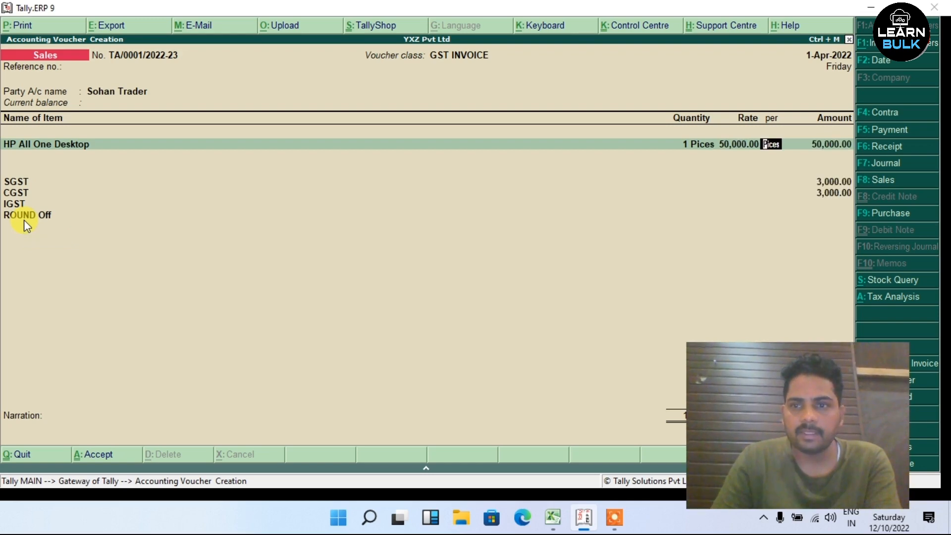
key("Return")
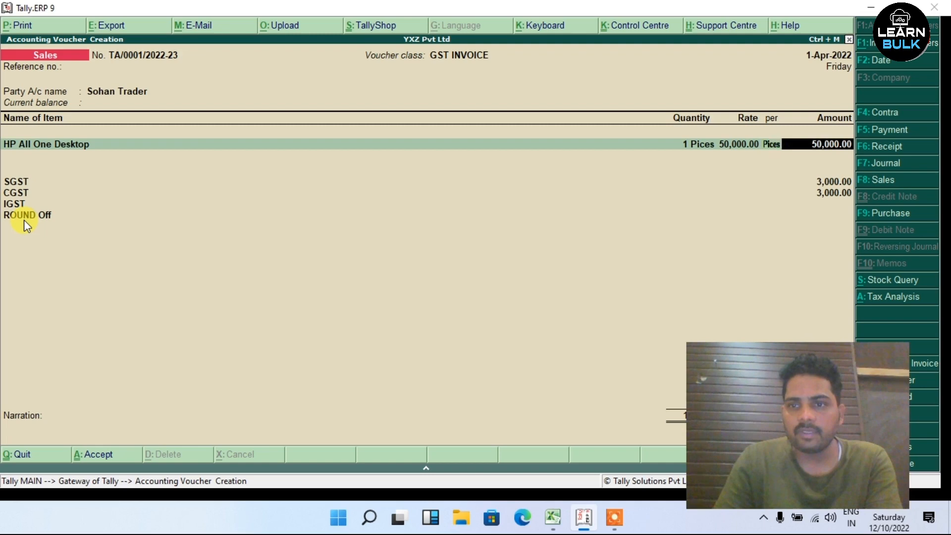
- End the item list without a narration and display an enlarged print preview of the Tax Invoice
key("Return")
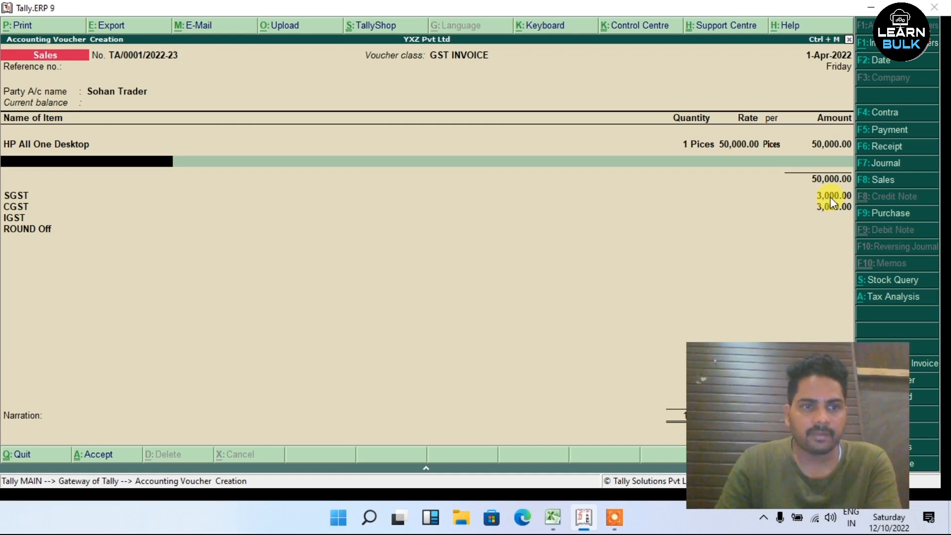
key("Return")
key("Return")
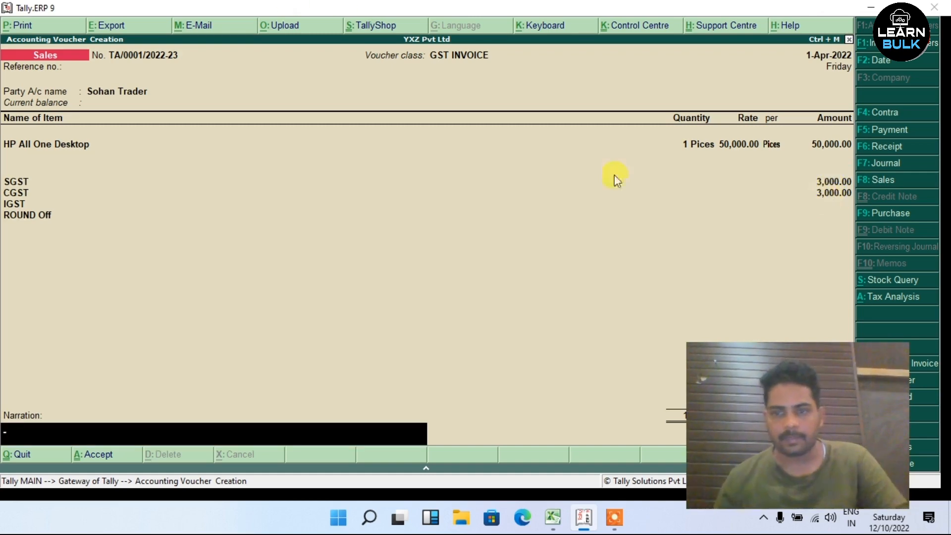
left_click_drag(772, 416, 454, 370)
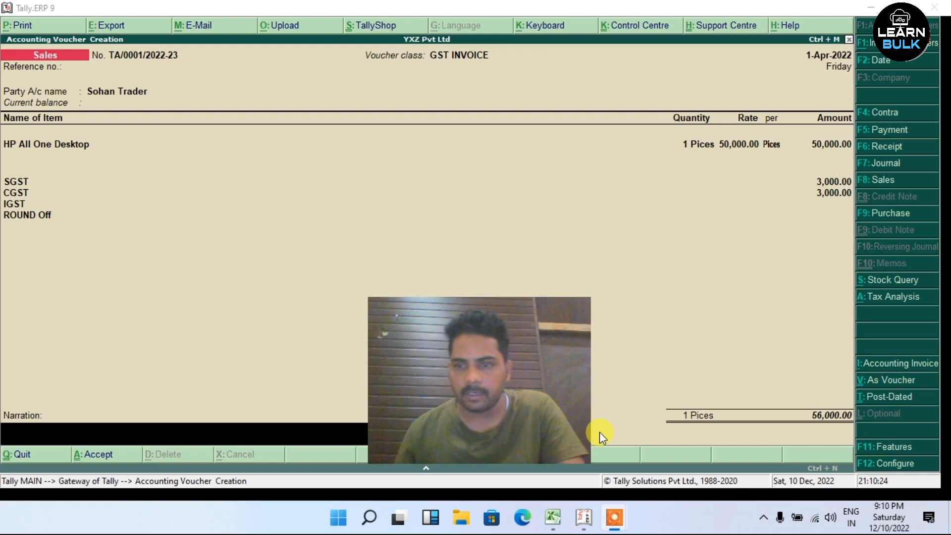
left_click(26, 28)
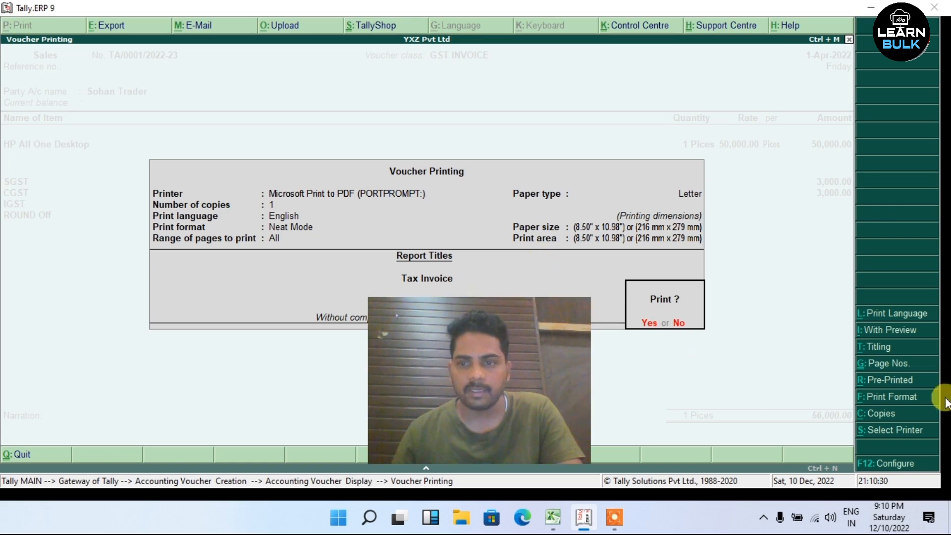
left_click(885, 335)
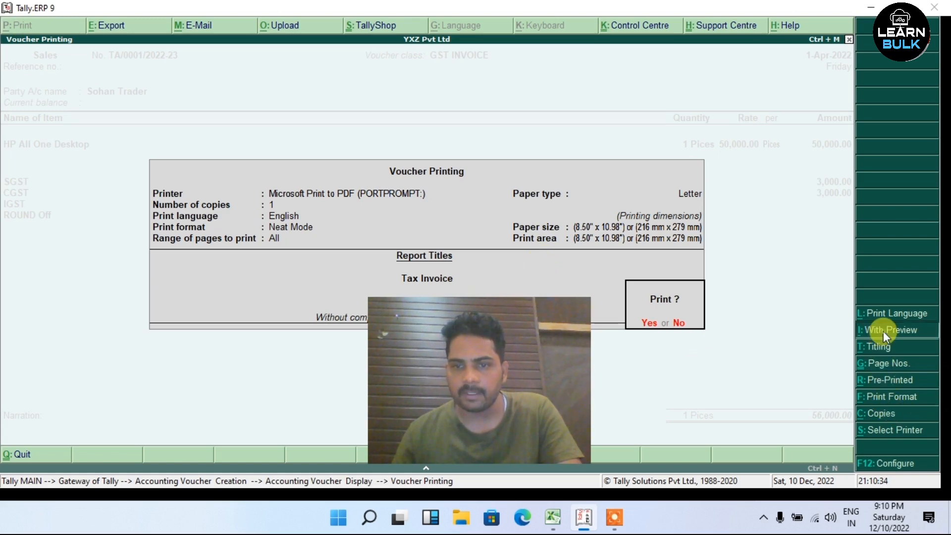
left_click(650, 325)
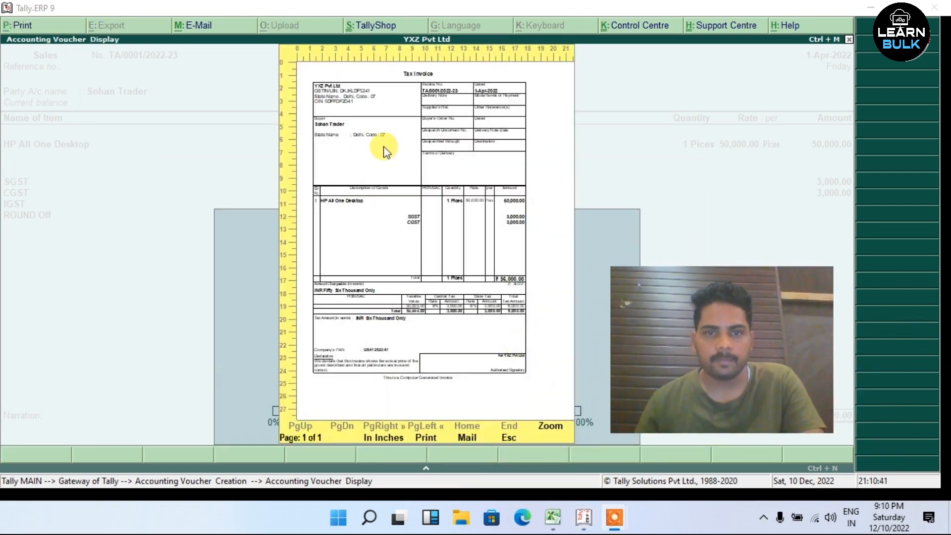
left_click(552, 427)
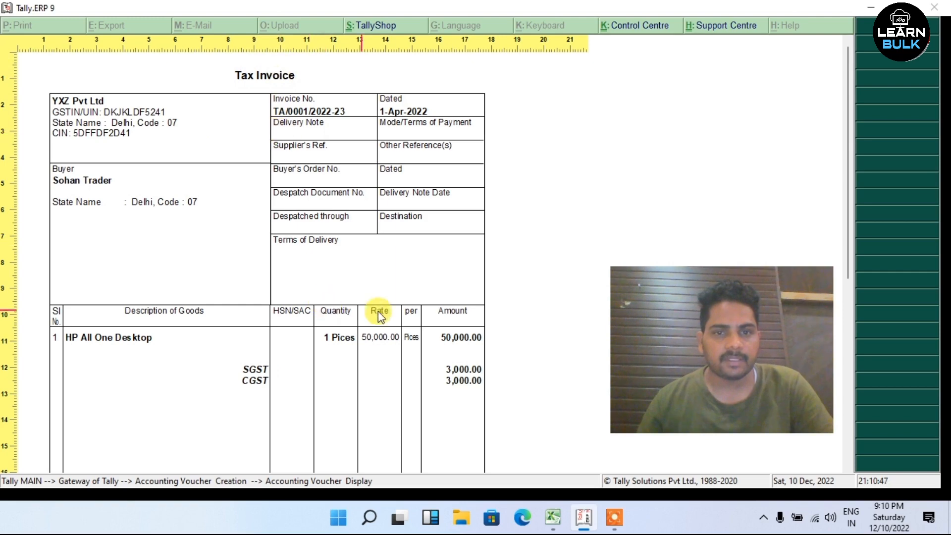
- Examine the previewed Tax Invoice from the party details down to the tax summary and declaration, and close the preview
scroll(382, 311, "down", 3)
scroll(398, 308, "down", 5)
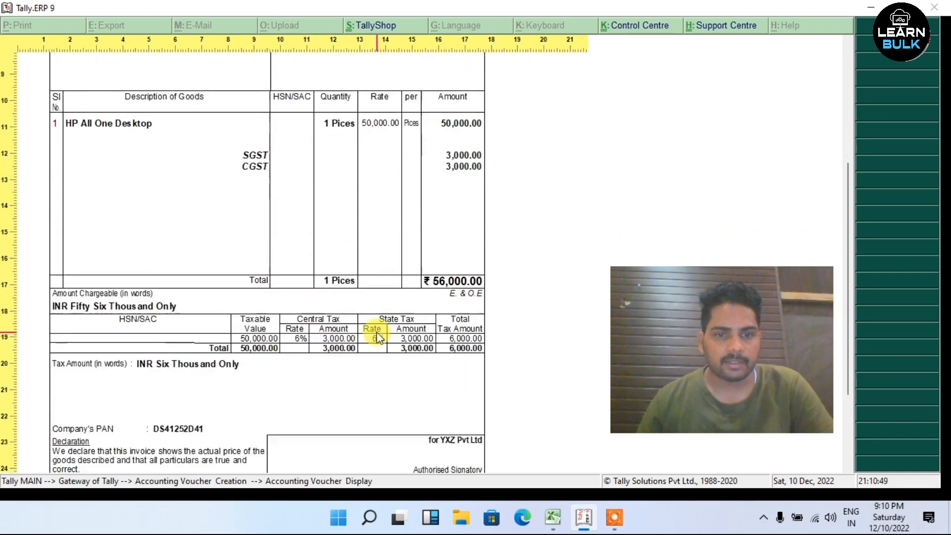
scroll(421, 344, "down", 4)
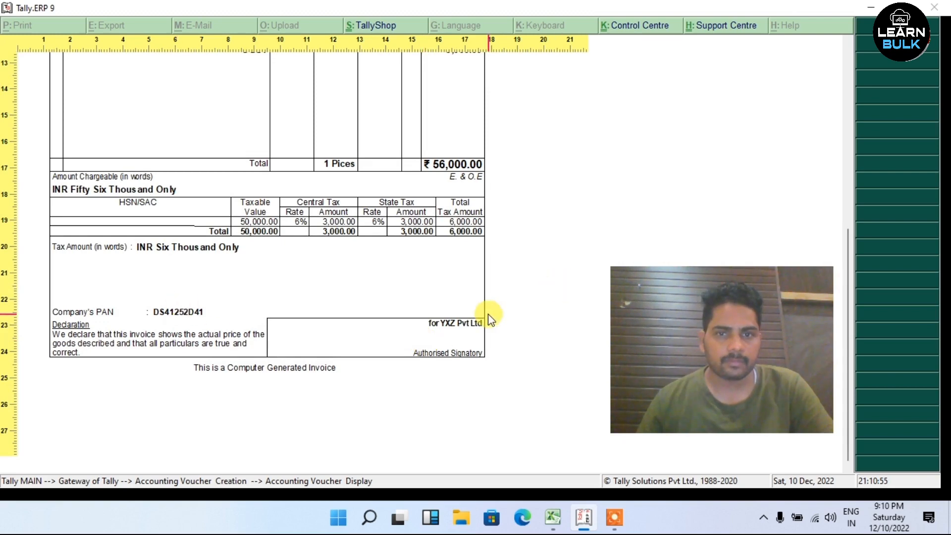
scroll(490, 317, "up", 3)
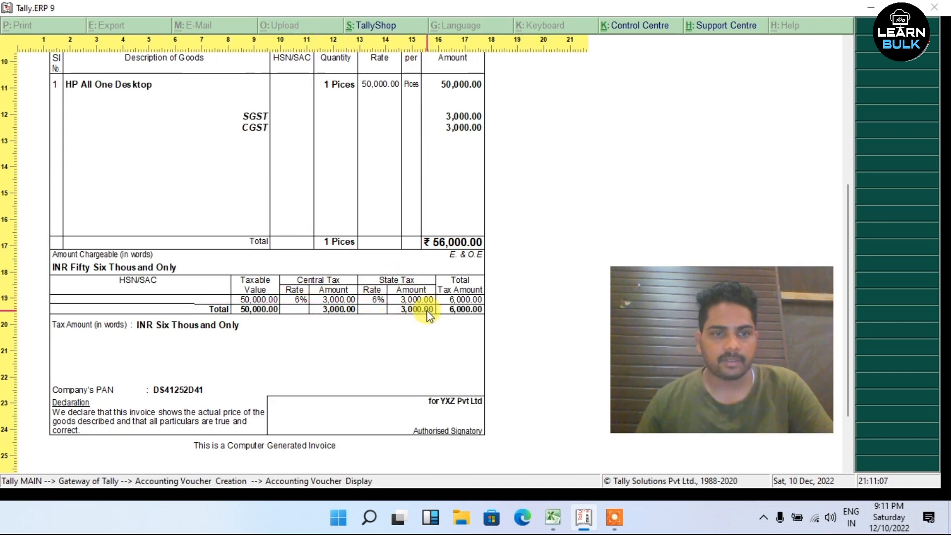
scroll(428, 310, "up", 2)
scroll(428, 310, "up", 5)
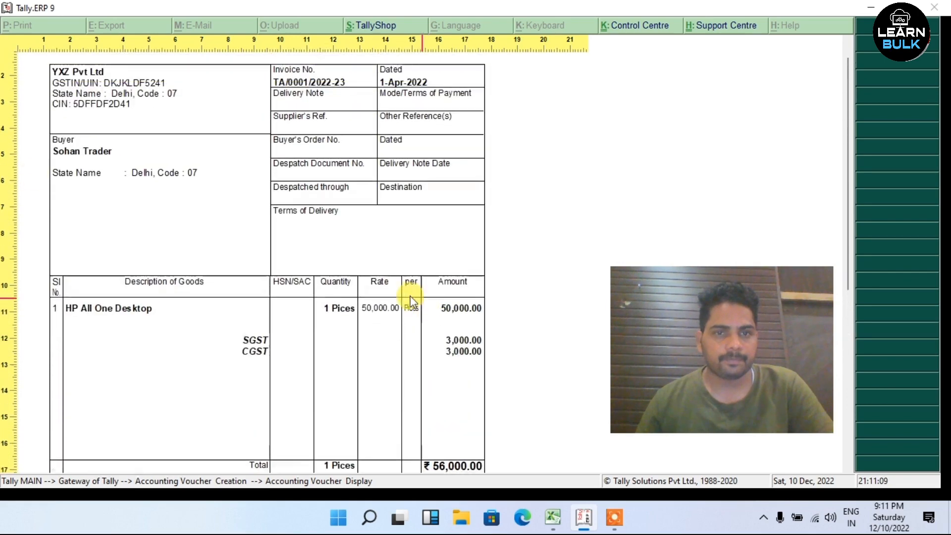
key("Escape")
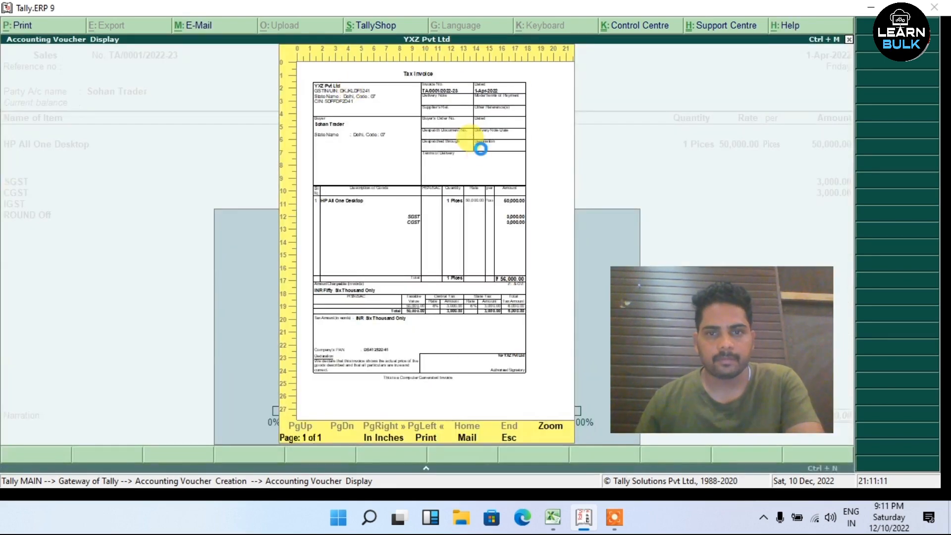
key("Escape")
left_click_drag(620, 367, 673, 468)
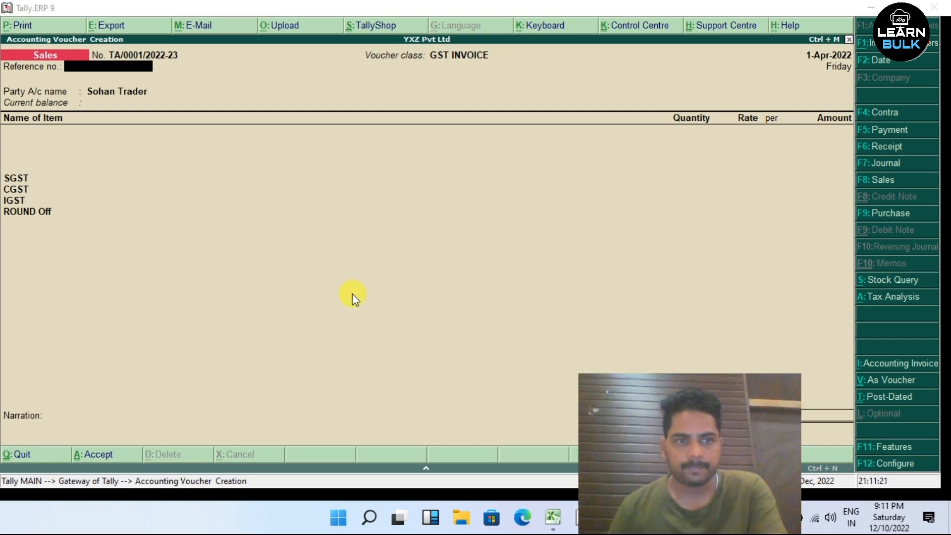
- Keep Sohan Trader as the party and enter HP All One Desktop with quantity 1 at a rate of 50000
key("Return")
key("Return")
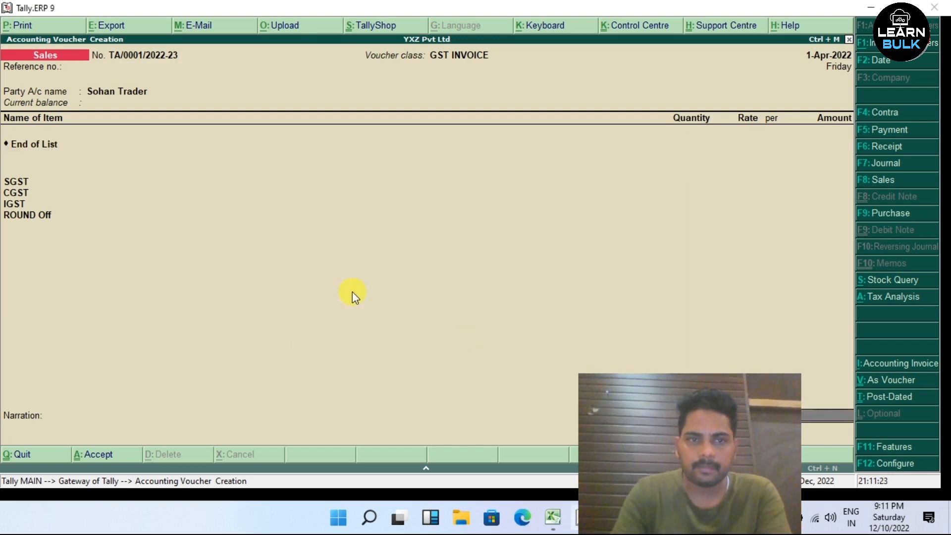
key("BackSpace")
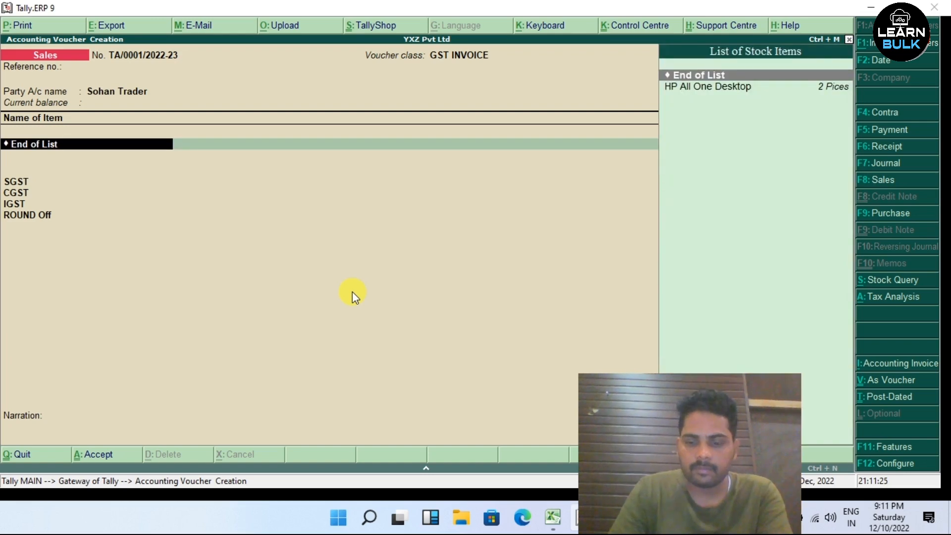
key("Down")
key("Return")
type("1")
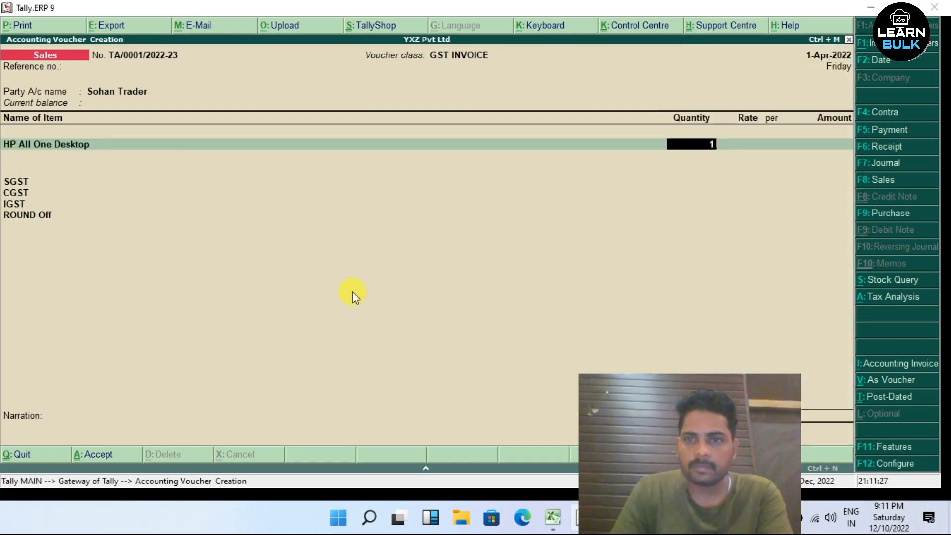
key("Return")
type("50,00")
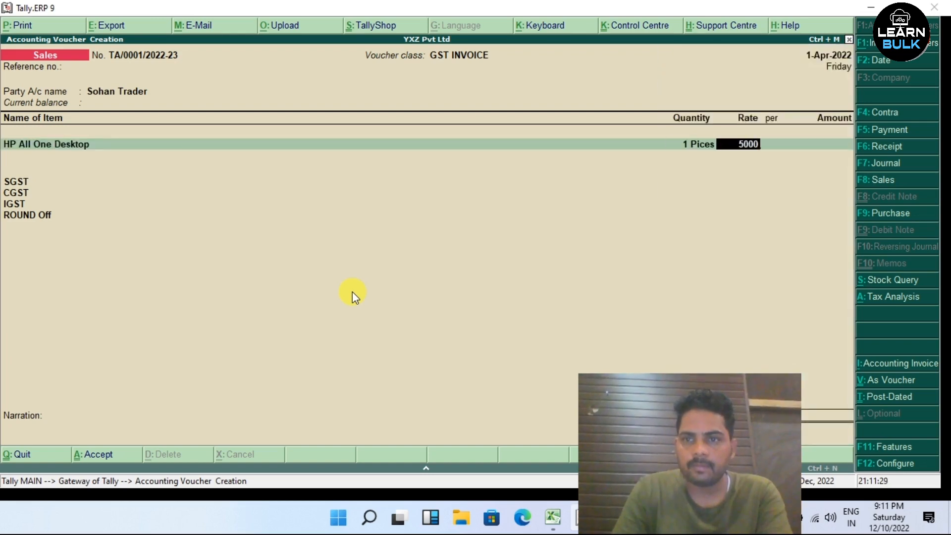
type("0")
- Complete the sales invoice with the automatic tax lines and no narration, save it, and leave voucher creation
key("Return")
key("Return")
key("Return")
key("Return")
key("Return")
key("Return")
key("Return")
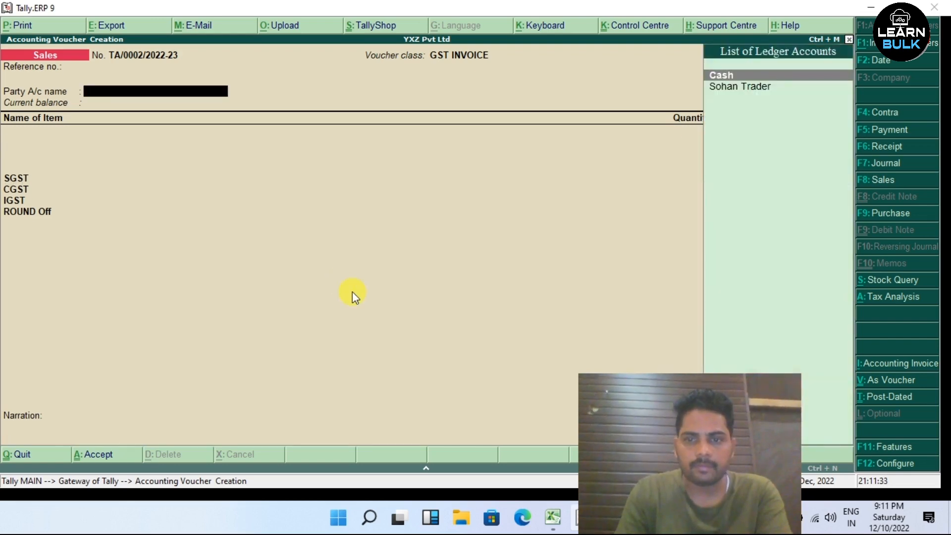
key("Escape")
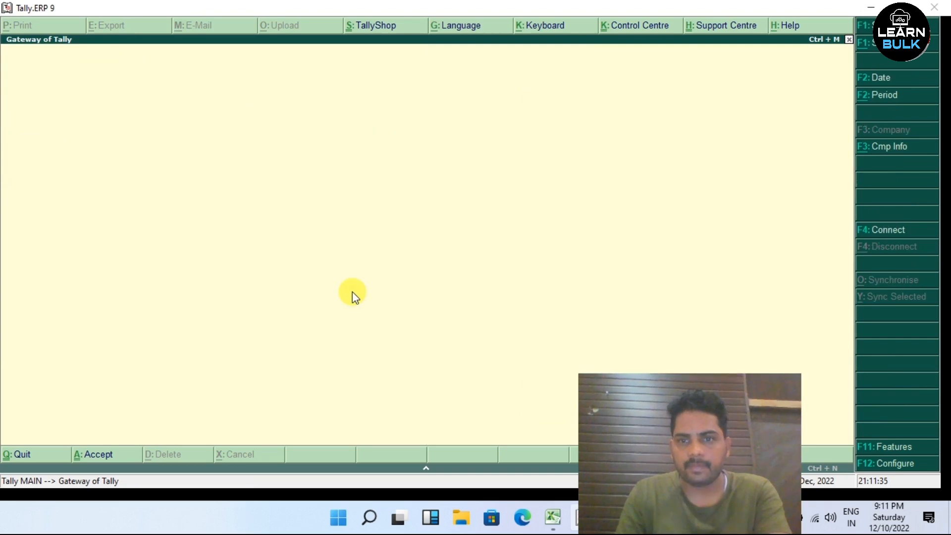
- Display the Day Book and check the Sohan Trader sales voucher recorded there
key("Down")
key("Down")
key("Down")
key("Down")
key("Down")
key("Down")
key("Down")
key("Down")
key("Down")
key("Down")
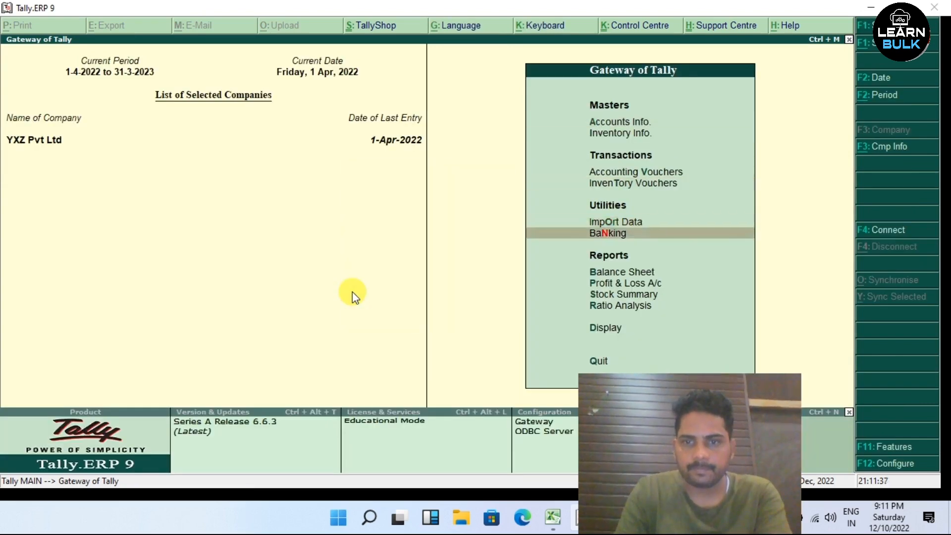
key("Return")
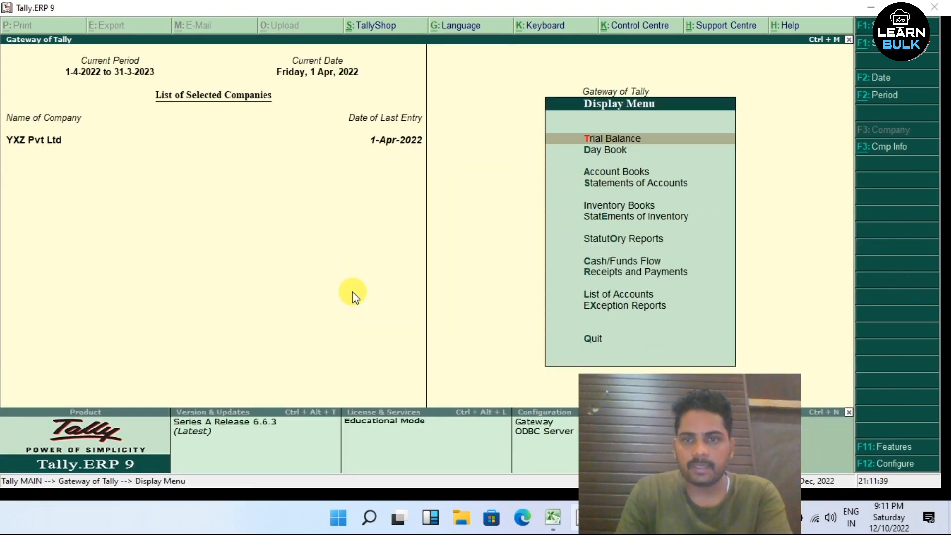
key("Down")
key("Down")
key("Up")
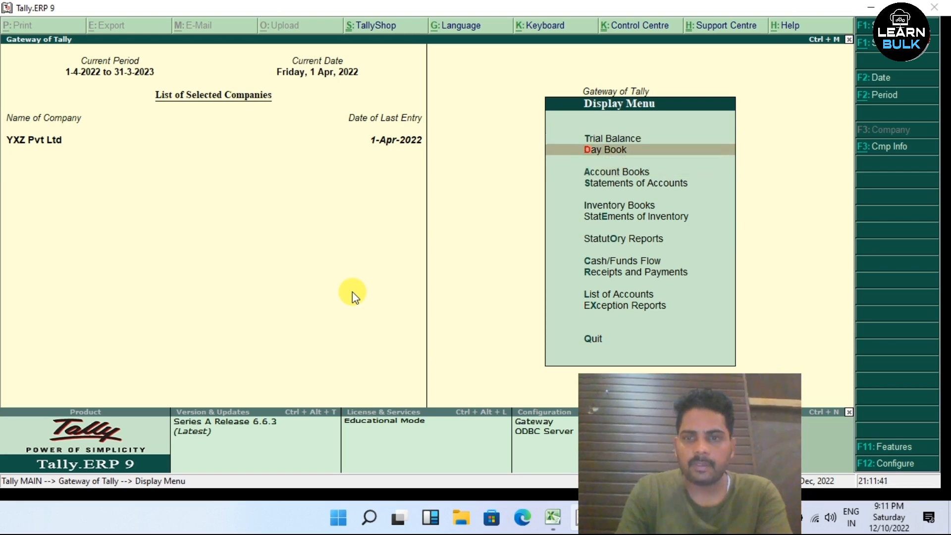
key("Return")
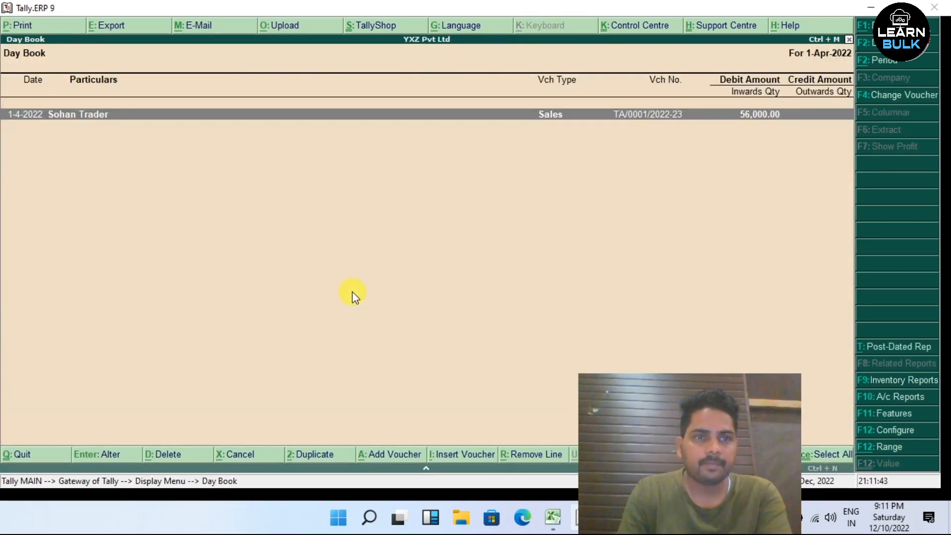
key("Return")
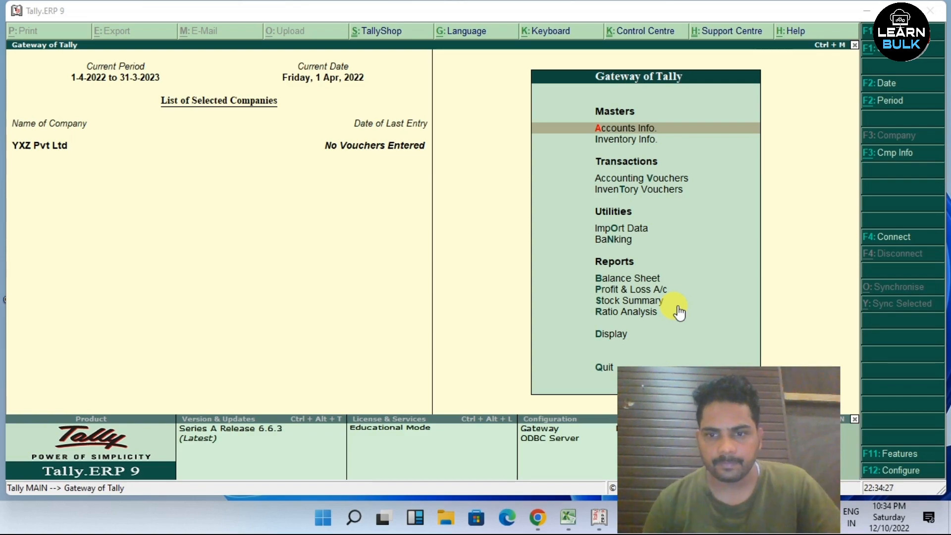
left_click(867, 10)
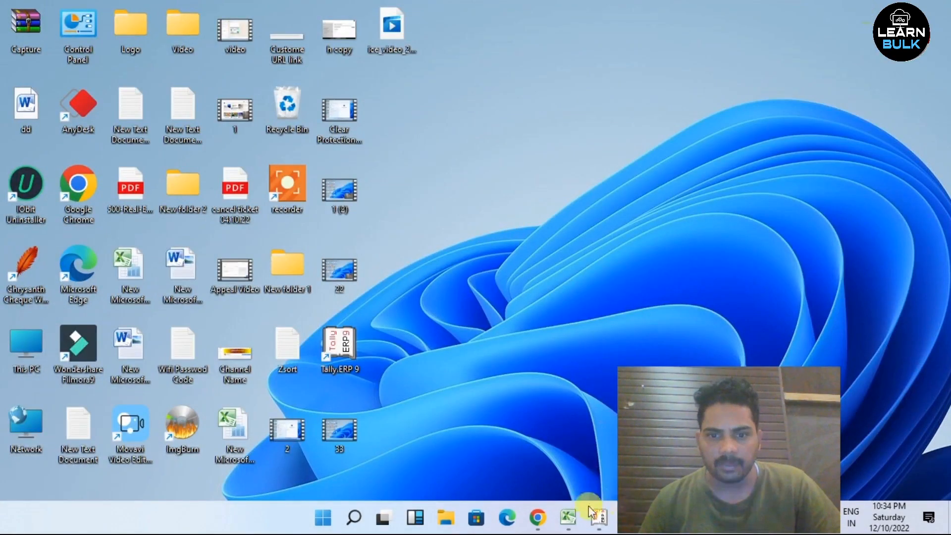
left_click(569, 518)
left_click(383, 378)
left_click(378, 354)
left_click(363, 420)
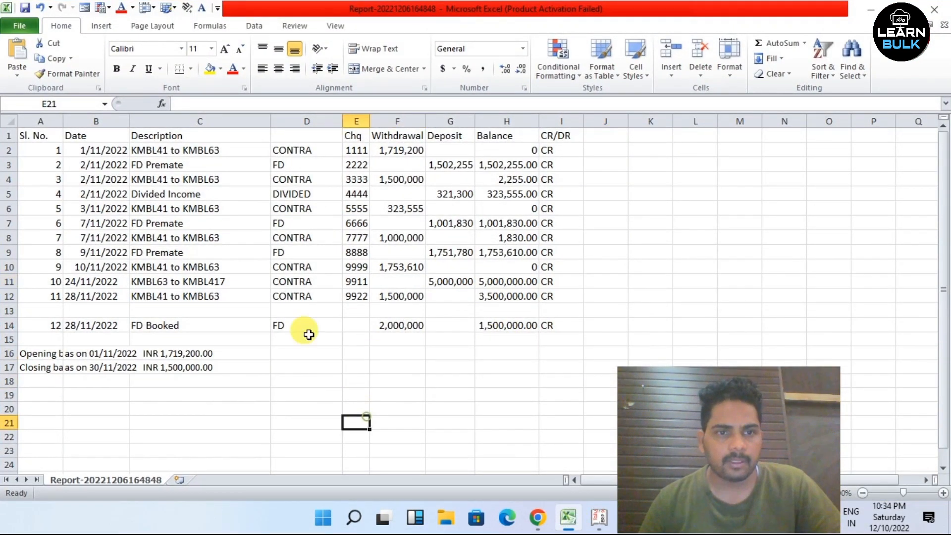
left_click(377, 253)
left_click(428, 411)
left_click(644, 222)
left_click(422, 397)
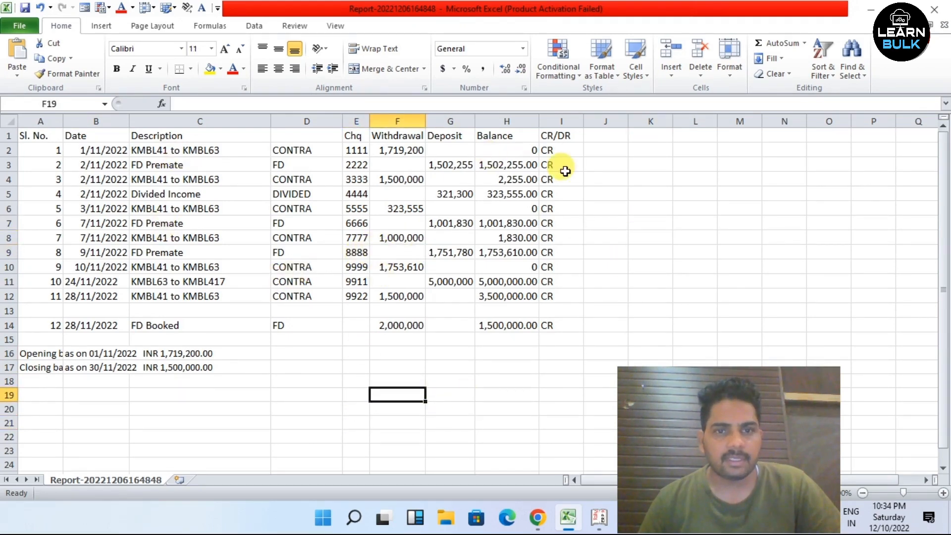
- Review the transaction types in column D of the bank statement, such as CONTRA, FD and DIVIDED
left_click(597, 167)
left_click(345, 350)
left_click_drag(297, 165, 298, 150)
left_click(331, 254)
left_click(291, 151)
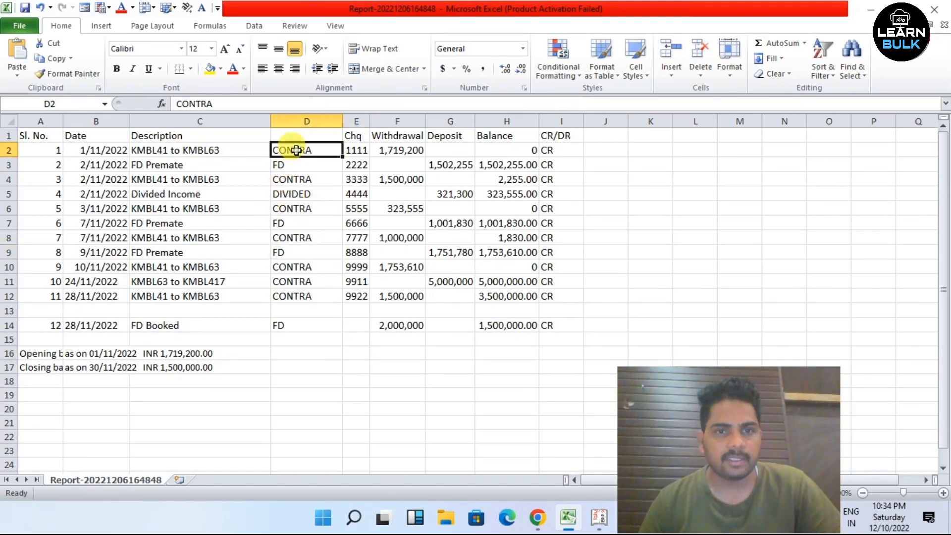
left_click(300, 194)
left_click(303, 152)
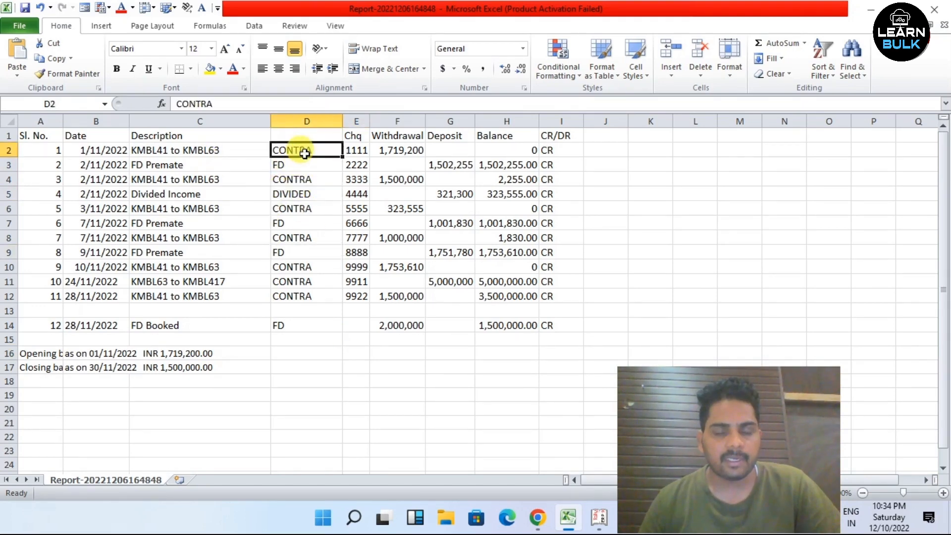
left_click(308, 167)
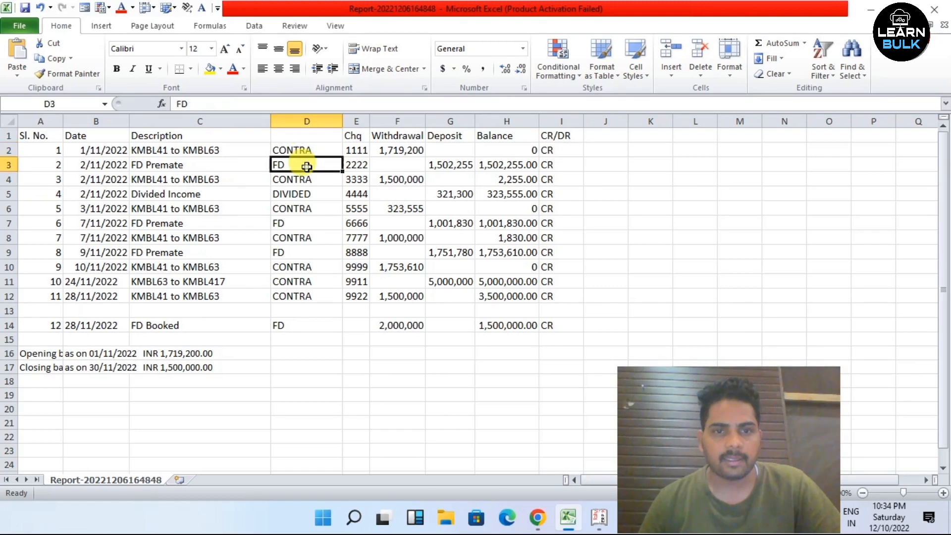
left_click(306, 179)
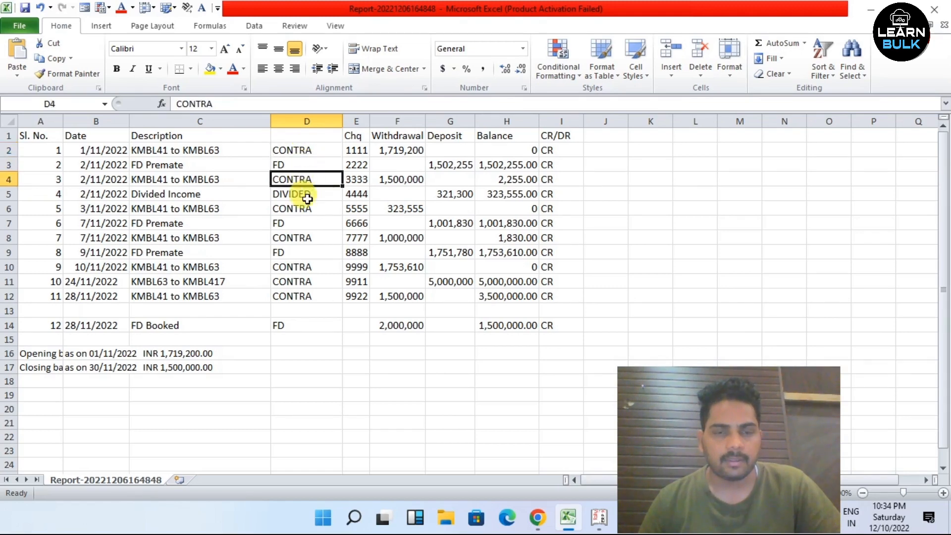
left_click(176, 197)
left_click(280, 209)
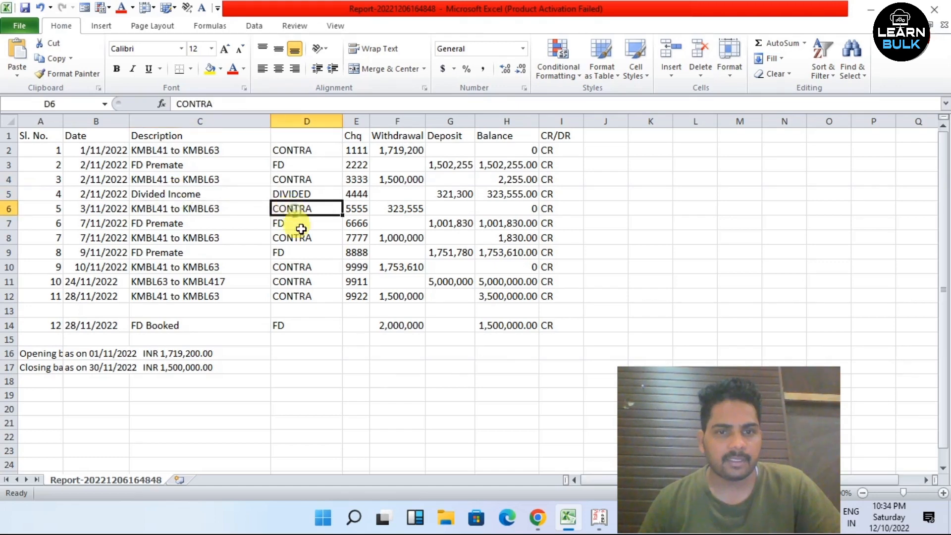
left_click(317, 338)
- Review the statement's date range from the first entry to the FD Booked row, and the opening and closing balance lines
left_click(95, 152)
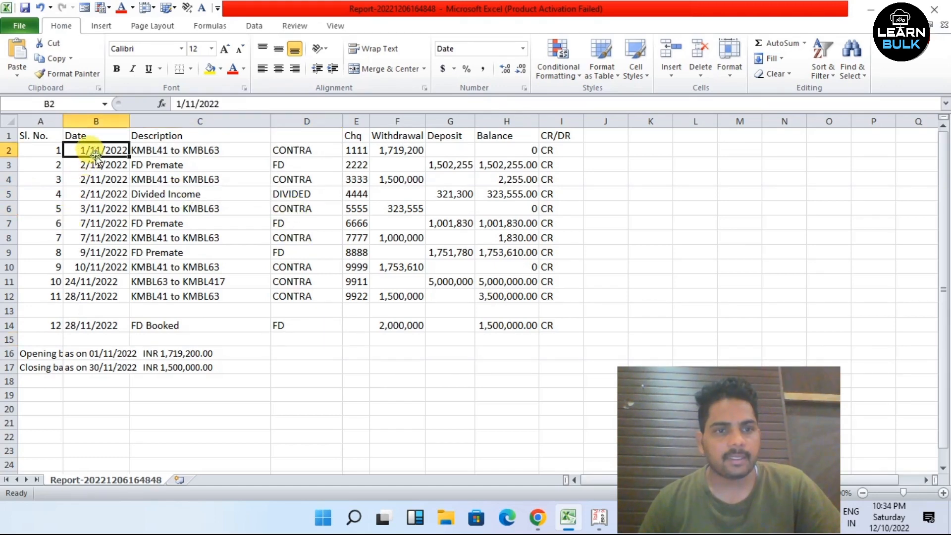
left_click(96, 337)
left_click(276, 327)
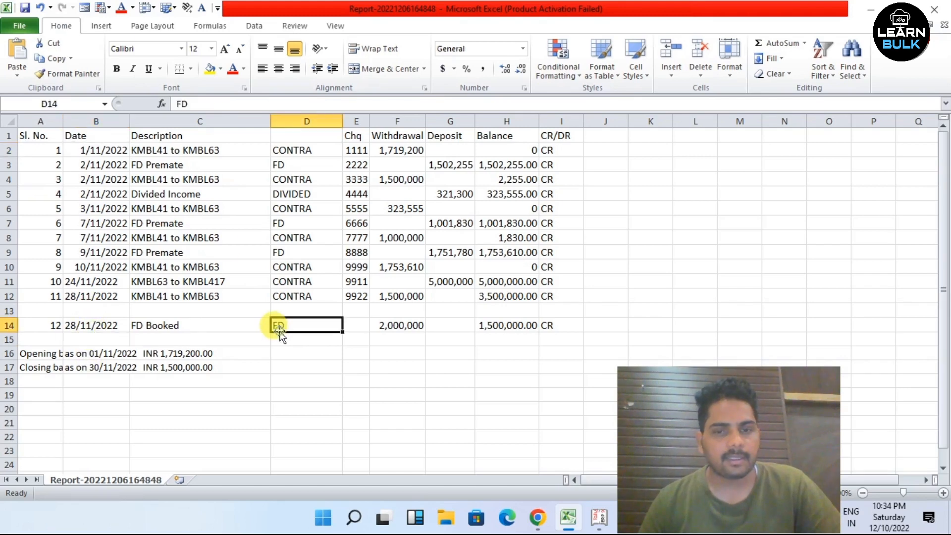
left_click(589, 193)
left_click(384, 351)
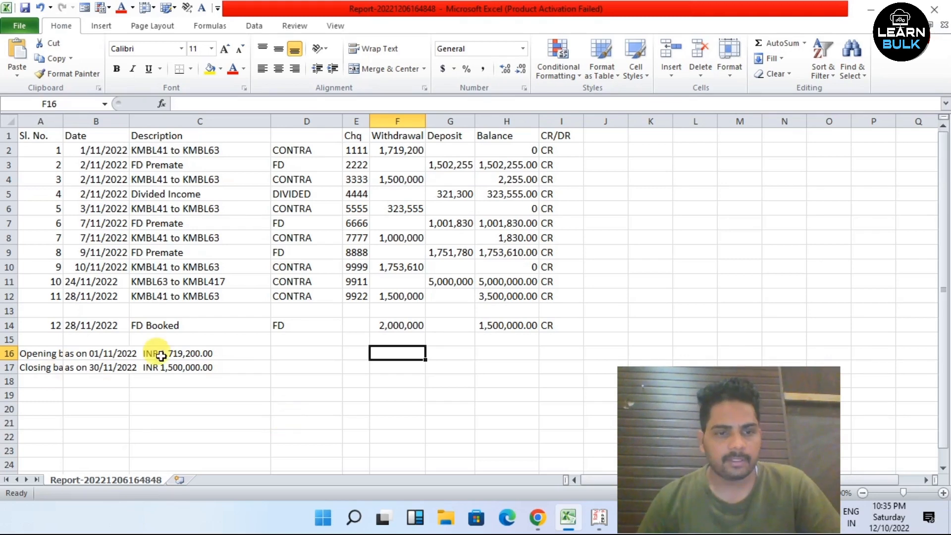
- Examine the opening balance amount as on 01/11/2022 and the closing balance amount as on 30/11/2022 below the transactions
left_click(194, 352)
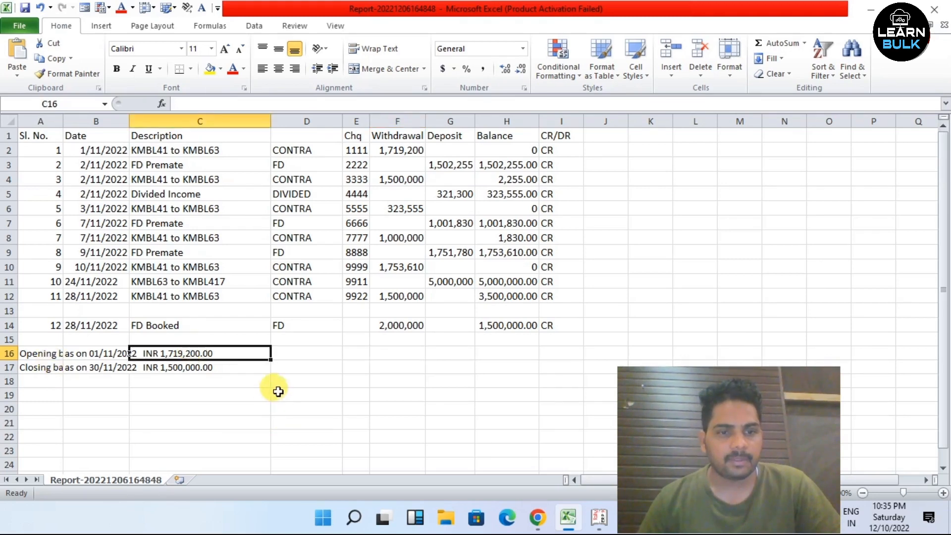
left_click(178, 369)
left_click(381, 397)
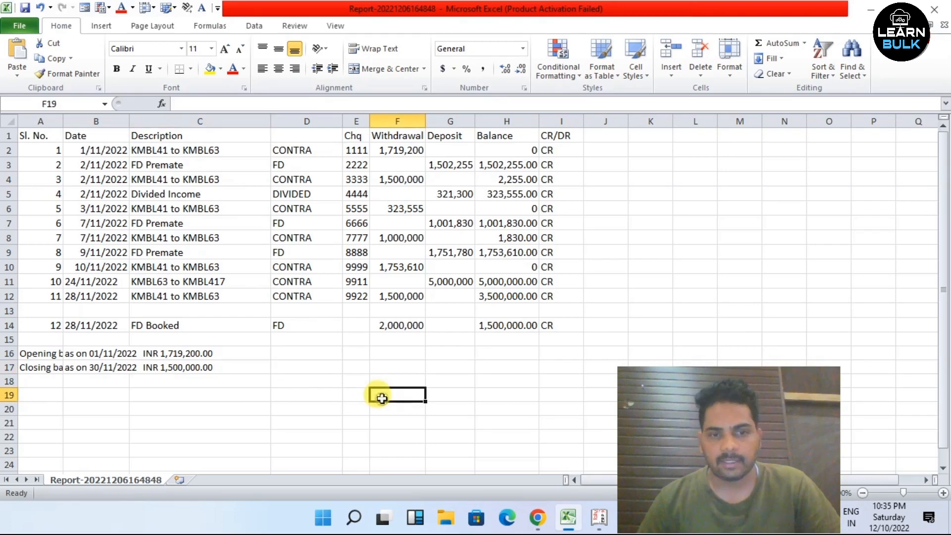
left_click(380, 370)
left_click(382, 408)
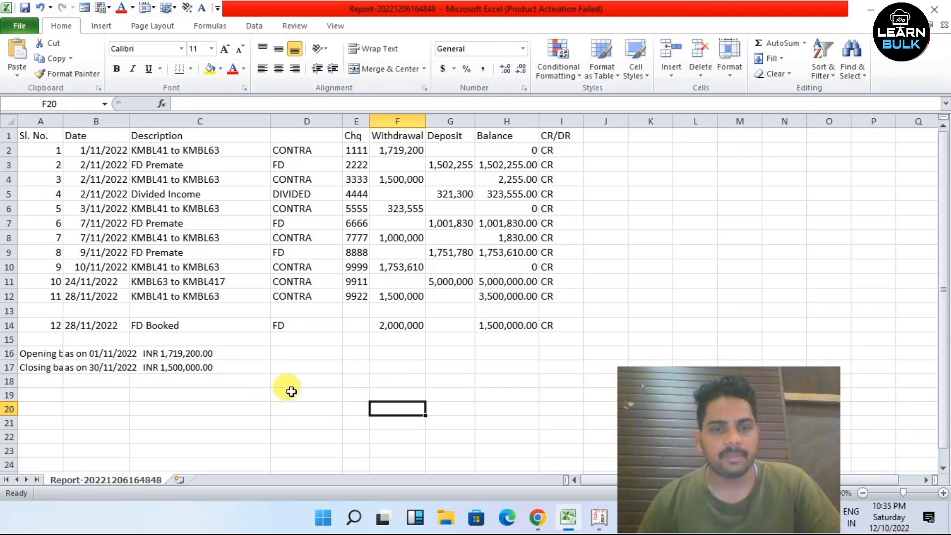
left_click(304, 382)
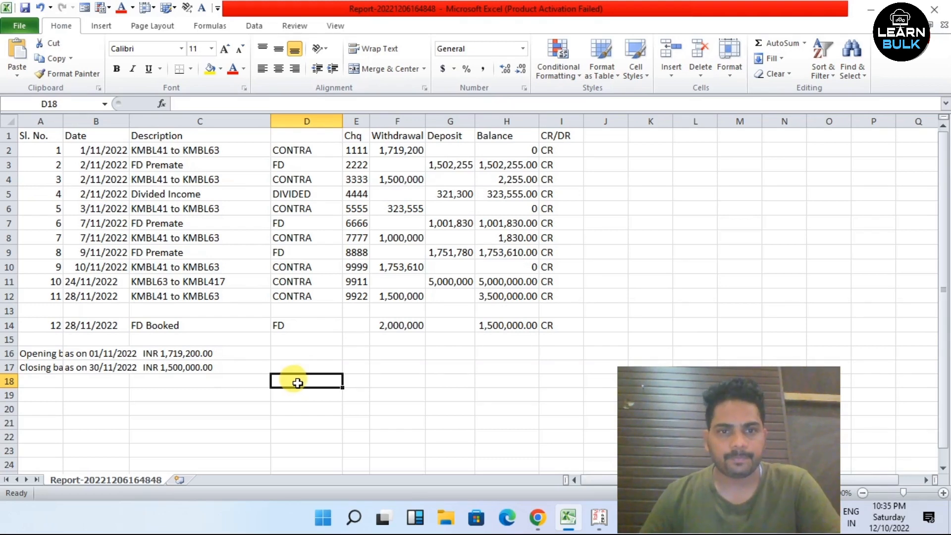
left_click(444, 410)
left_click(436, 432)
left_click(409, 407)
- Examine the KMBL41 to KMBL63 transfer entries in the Description column to identify the bank accounts that need ledgers
left_click(148, 150)
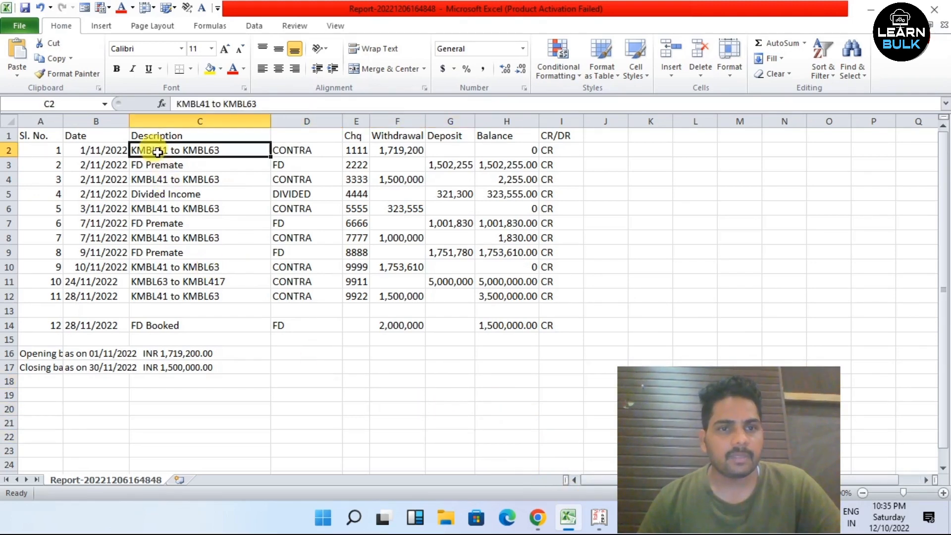
left_click(175, 173)
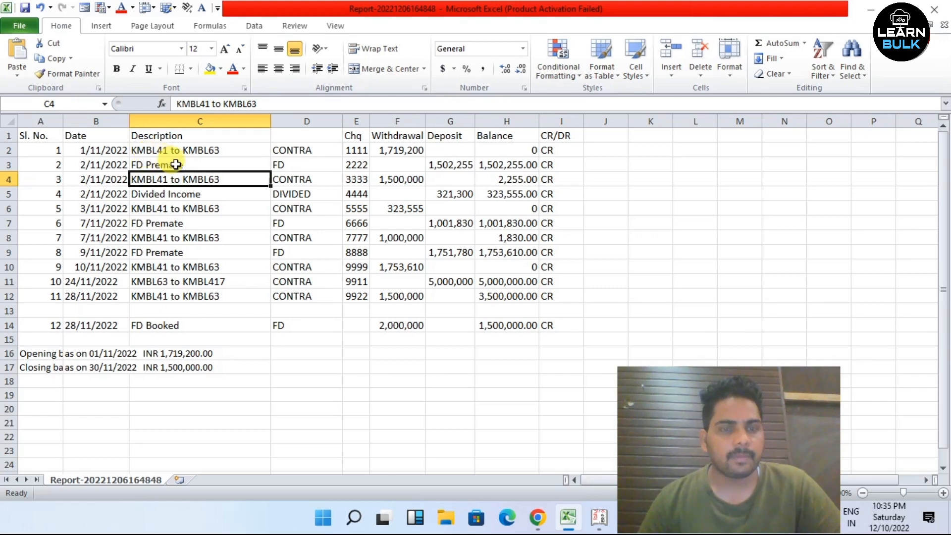
left_click(168, 149)
left_click(200, 266)
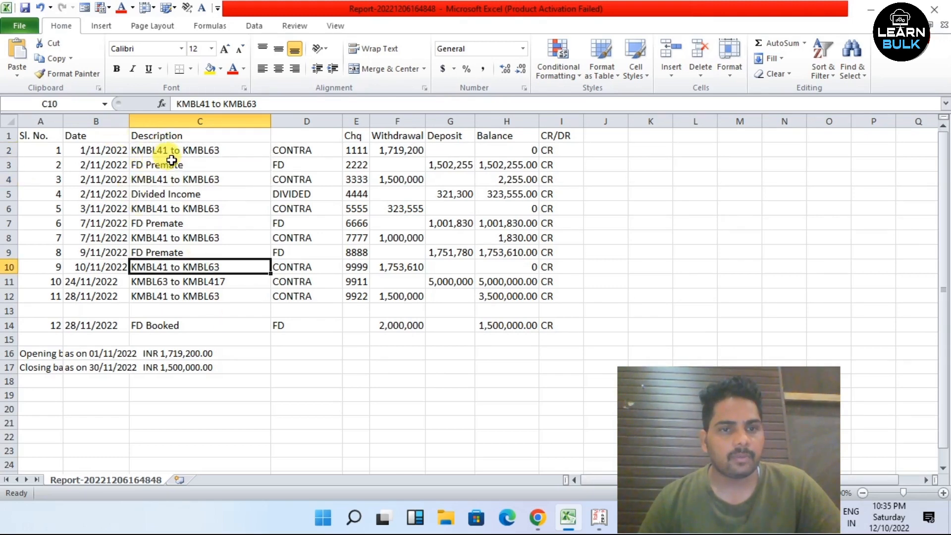
left_click(205, 152)
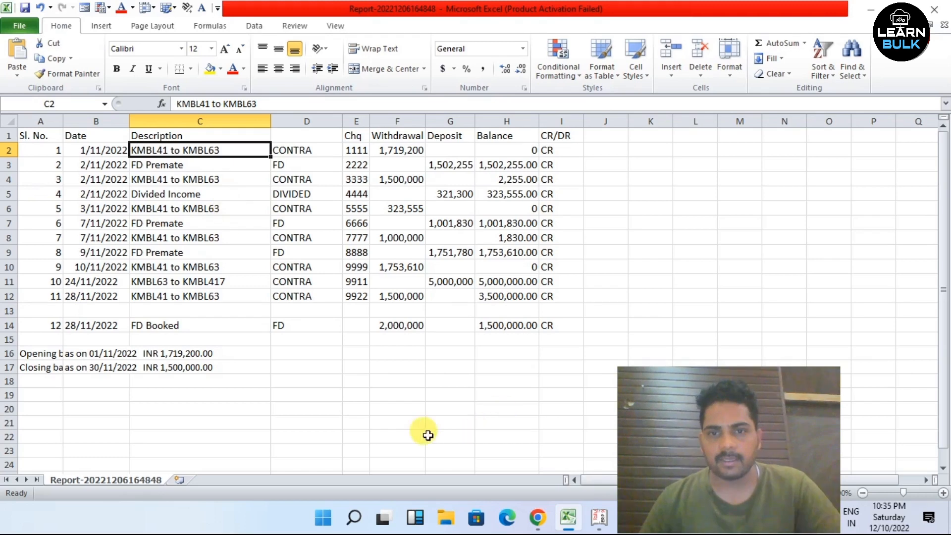
- Switch to Tally.ERP 9 and open the single ledger creation form for YXZ Pvt Ltd
left_click(595, 527)
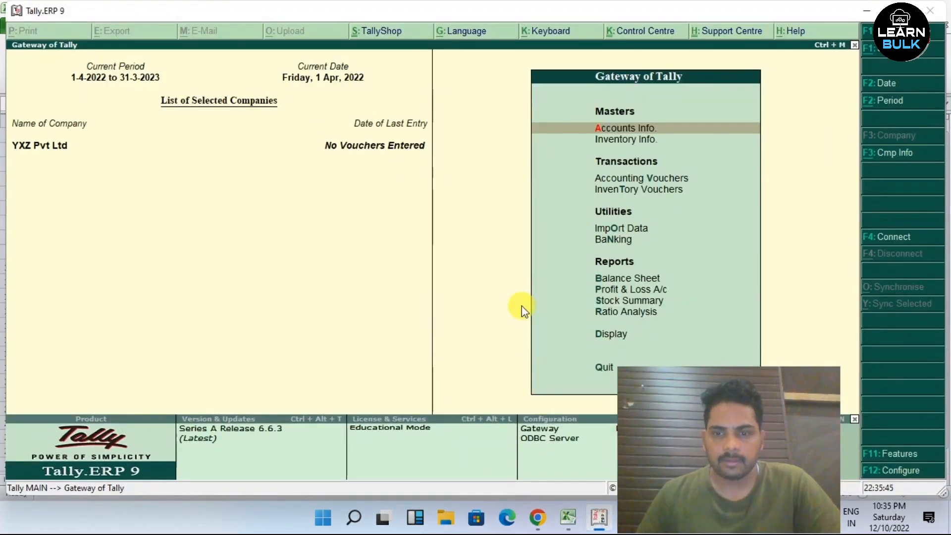
key("Return")
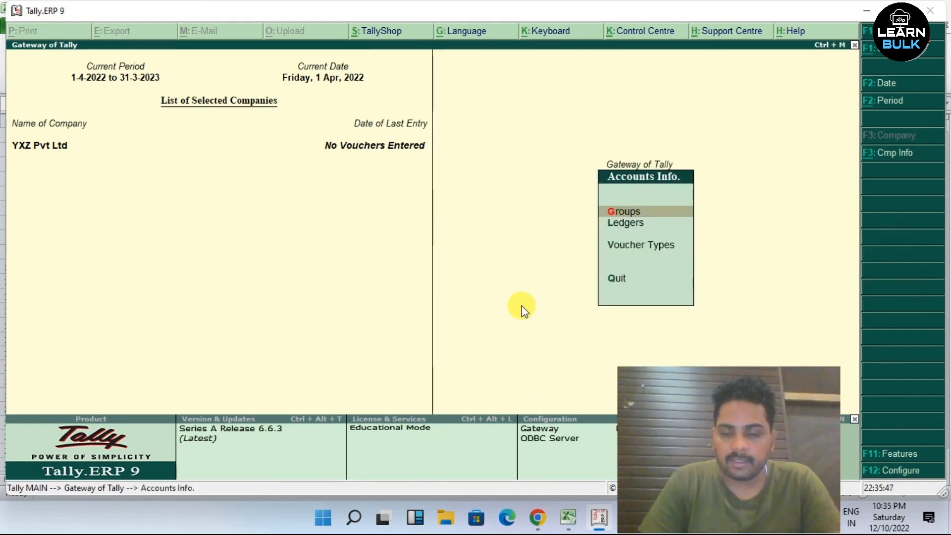
key("Down")
key("Return")
key("Return")
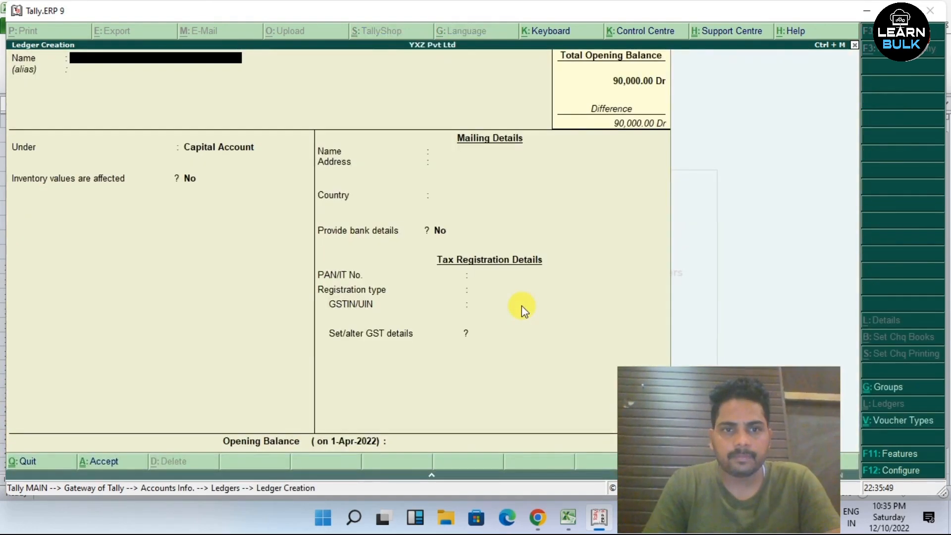
- Copy KMBL41 from the first transaction's description in the Excel statement and enter it as the new Tally ledger's name
left_click(568, 517)
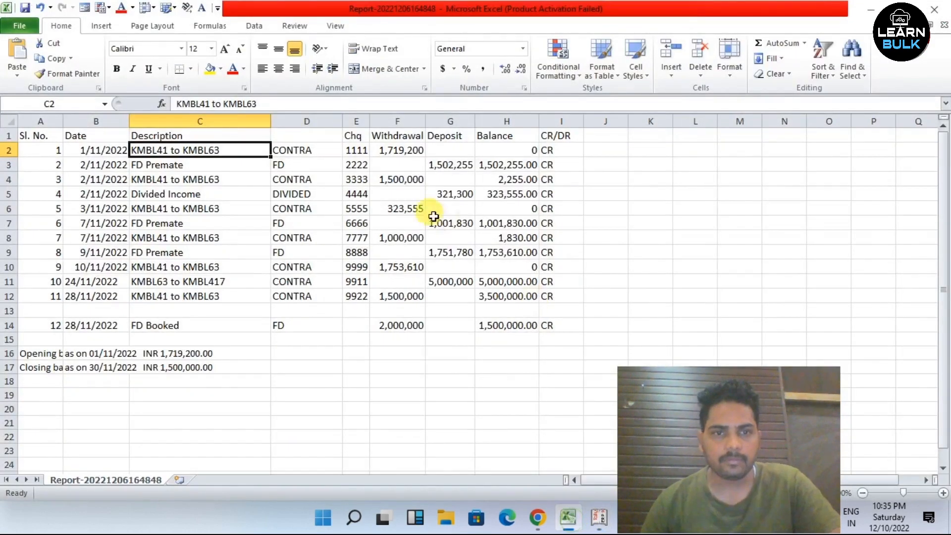
double_click(203, 104)
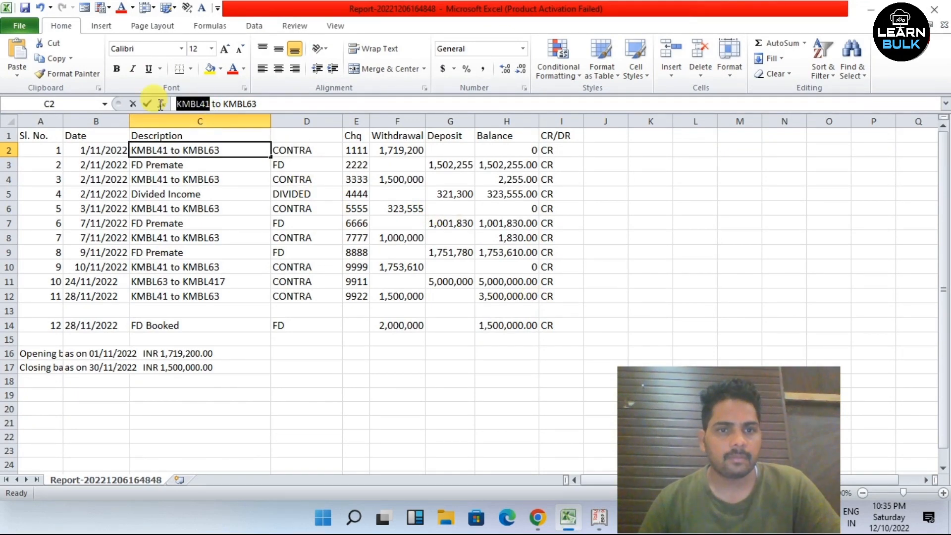
right_click(200, 105)
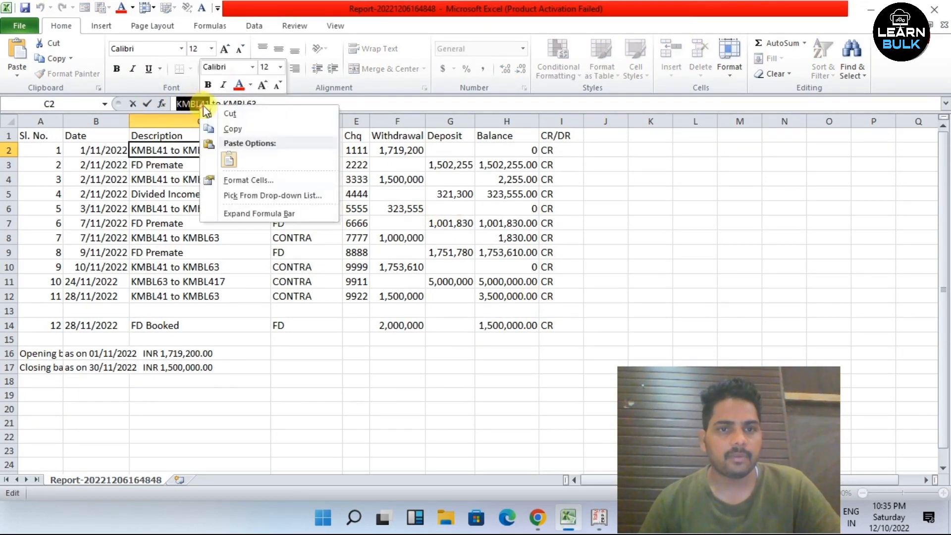
left_click(231, 128)
left_click(595, 525)
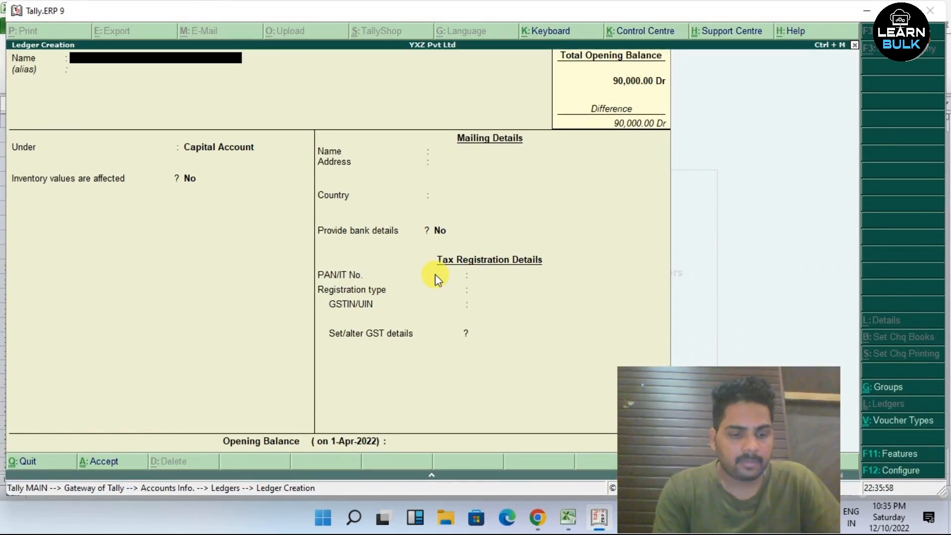
key("ctrl+alt+v")
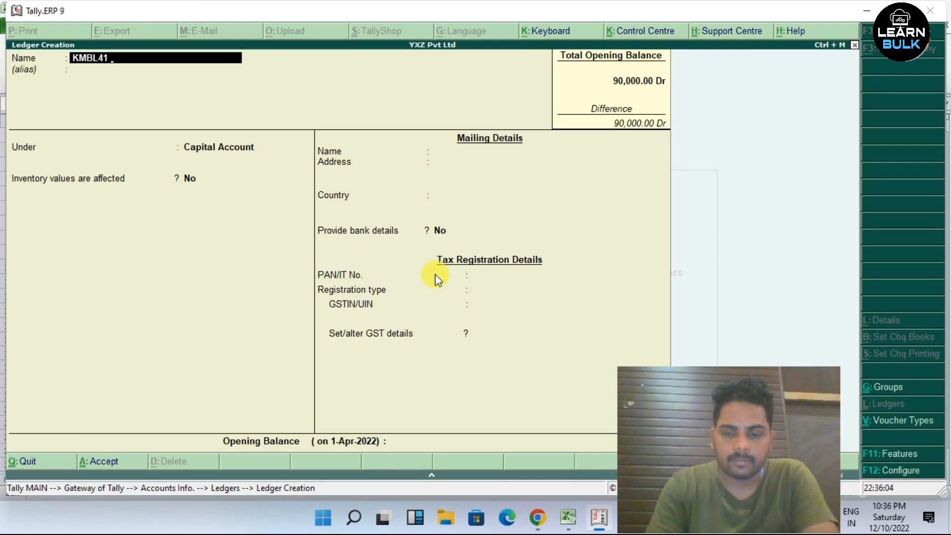
type("(")
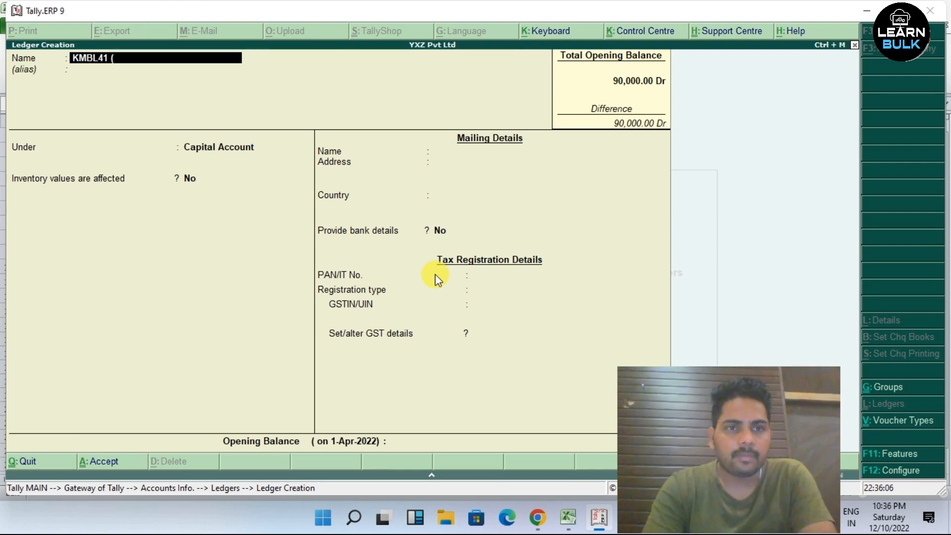
key("Return")
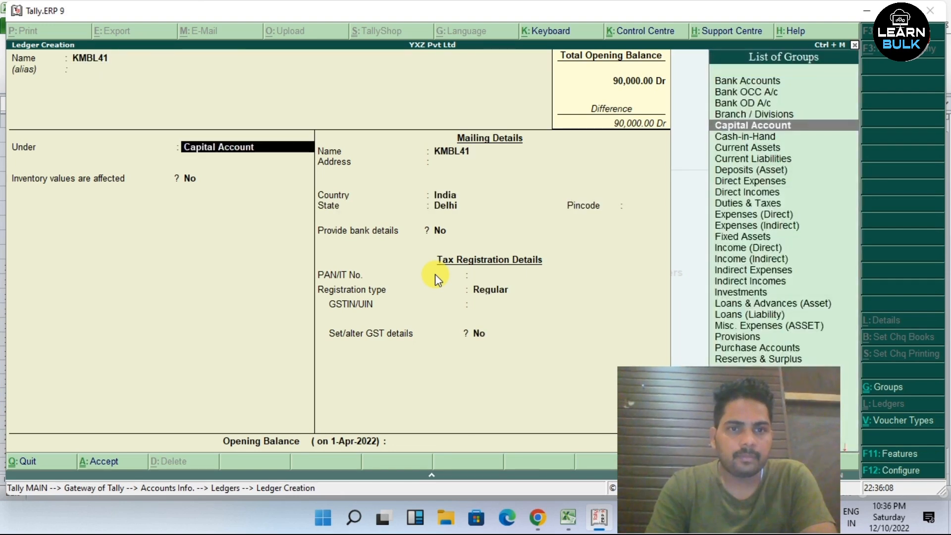
- Place the KMBL41 ledger under Bank Accounts, leaving account number, IFS code and branch blank and the bank name Not Applicable
type("Bank")
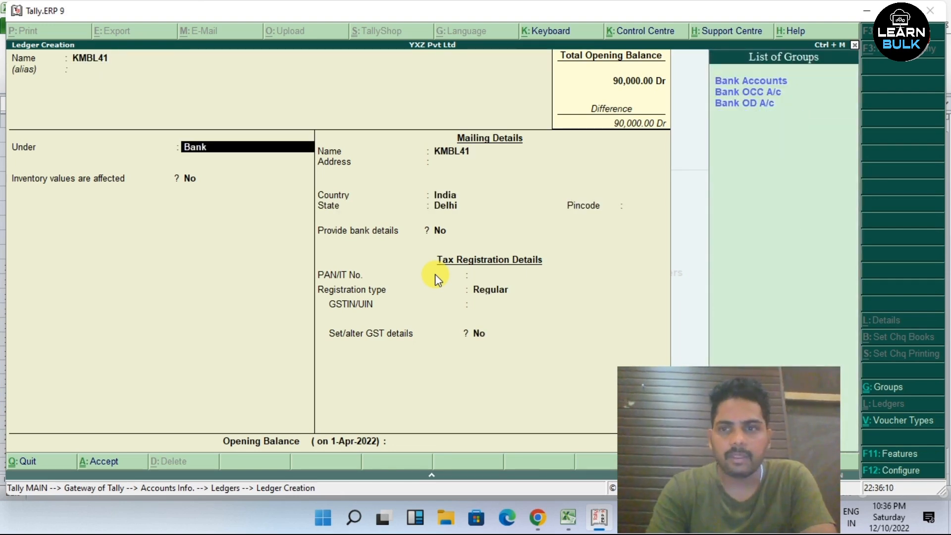
key("Return")
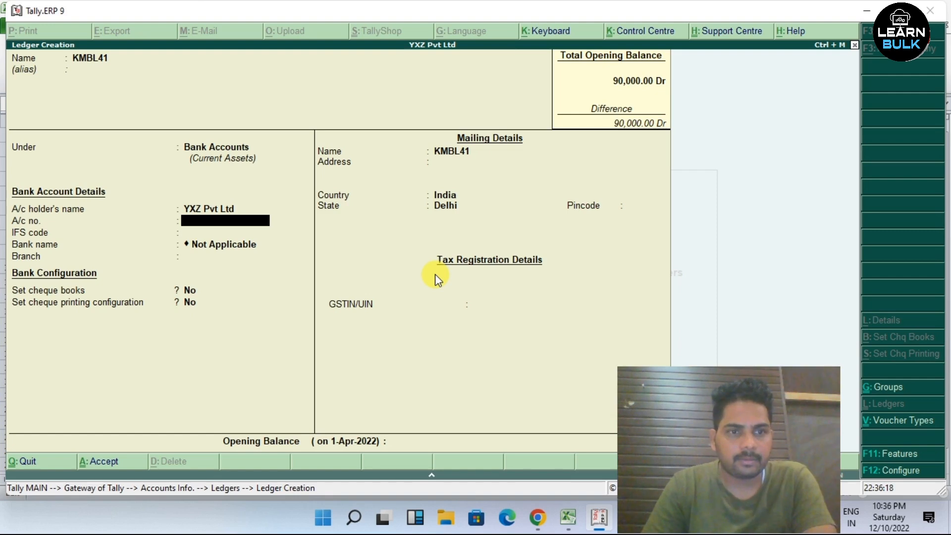
key("Return")
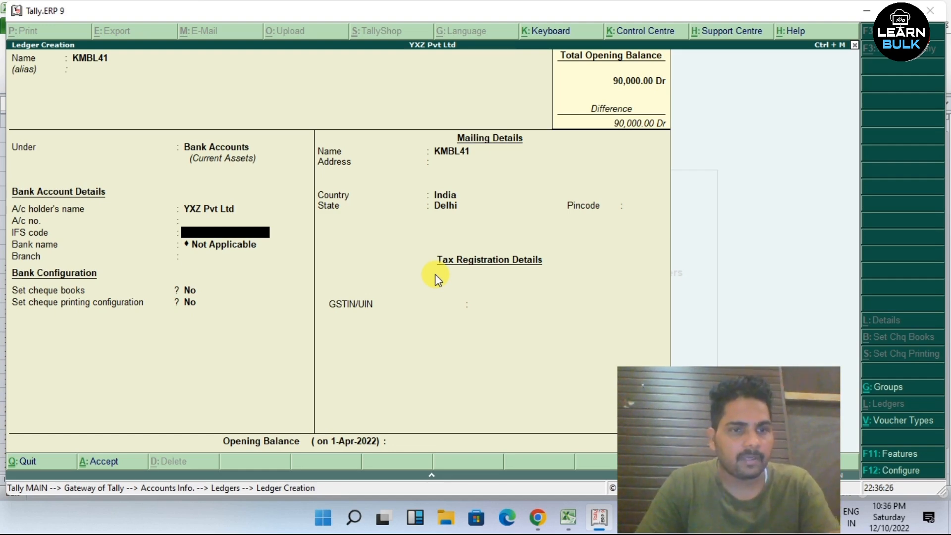
key("Return")
key("Return")
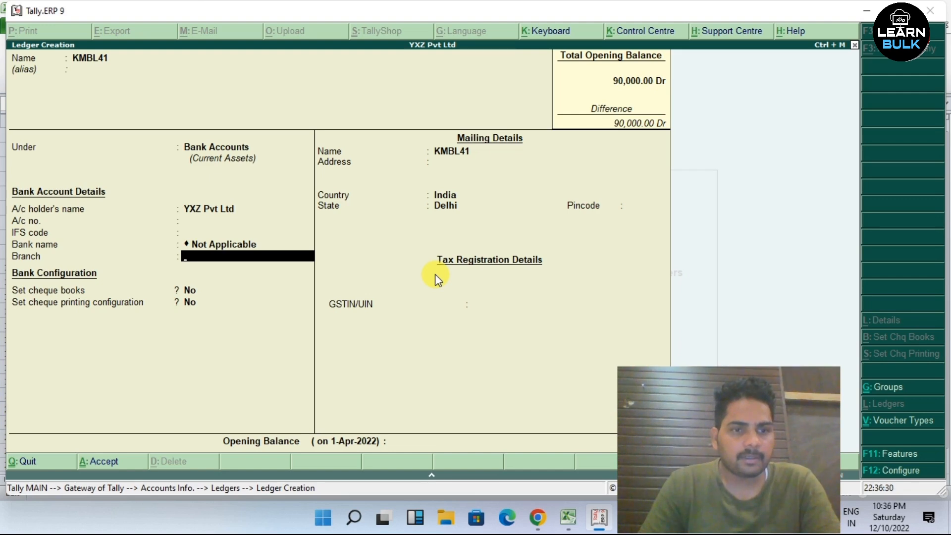
key("Return")
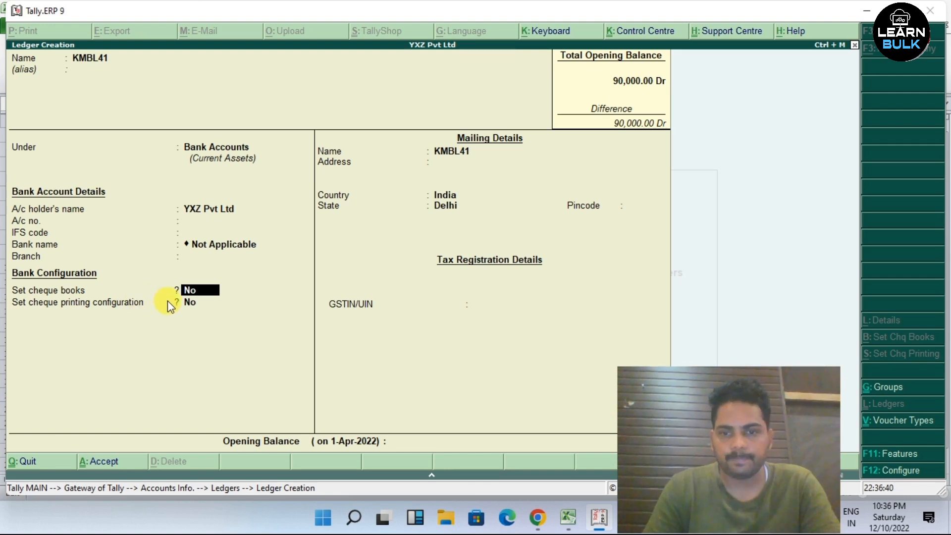
- Keep both cheque settings at No, leave the GSTIN and opening balance blank, and save the KMBL41 ledger
key("Return")
key("Return")
key("Return")
key("Return")
key("Return")
key("Return")
key("Return")
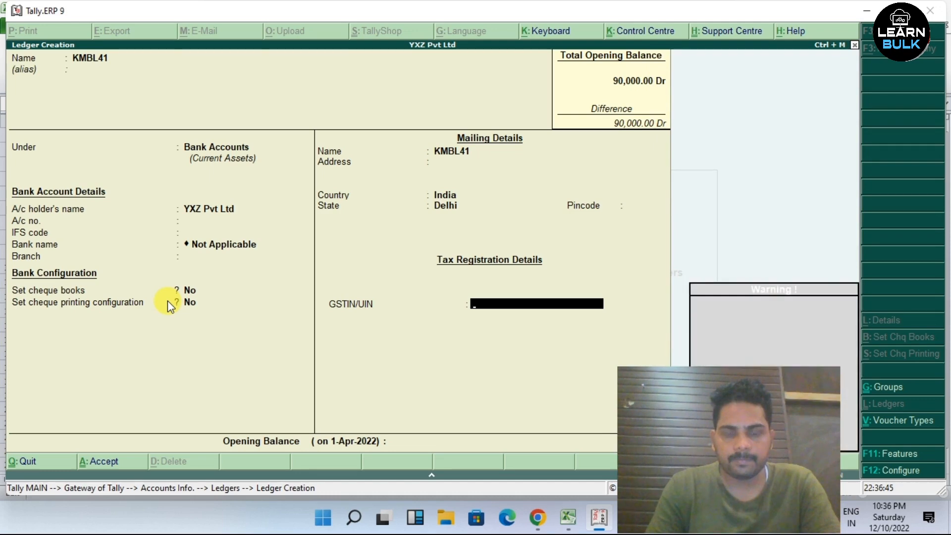
key("Return")
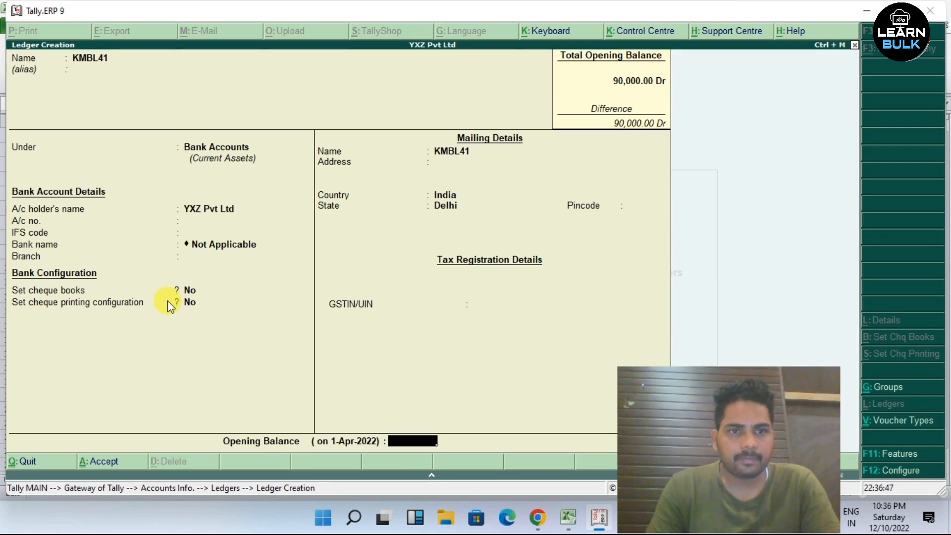
key("Return")
key("Return")
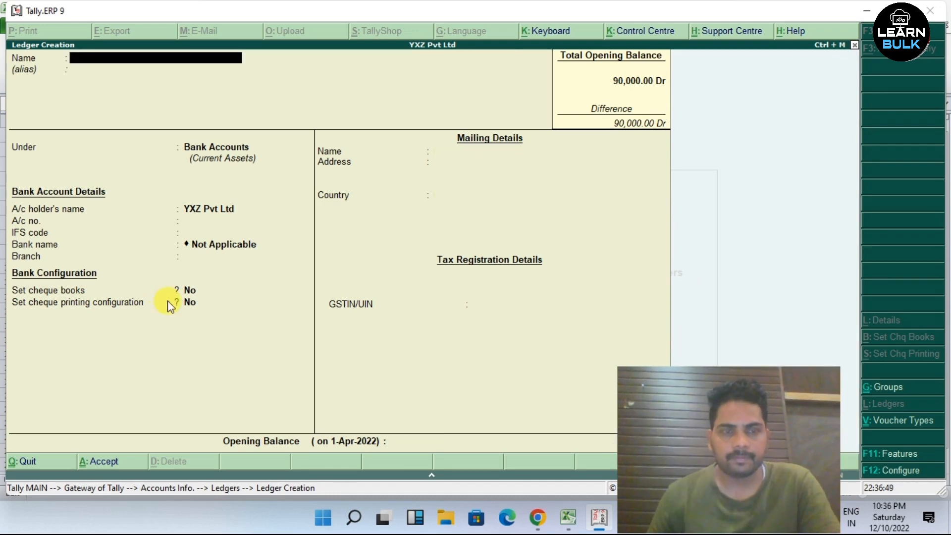
- Copy KMBL63 from the first transaction's description in the Excel statement and enter it as the next Tally ledger's name
left_click(568, 517)
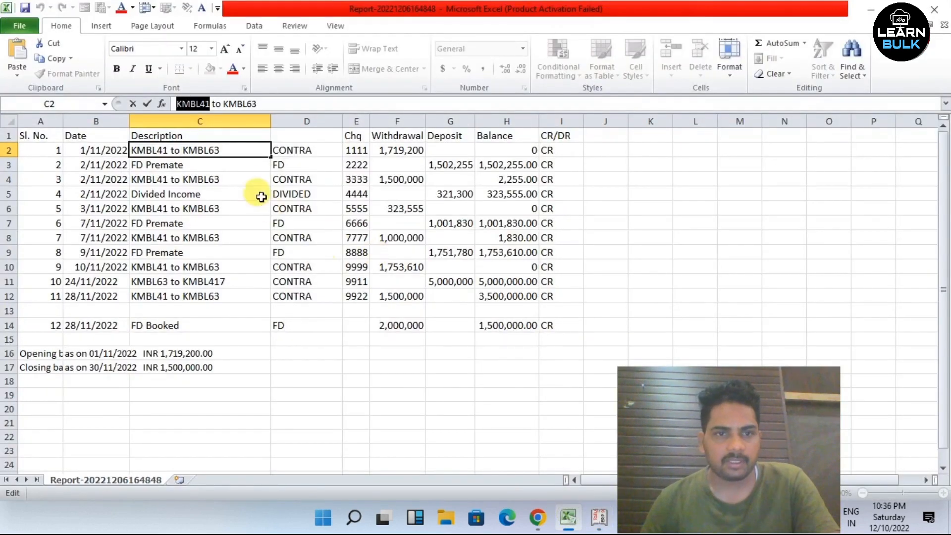
left_click_drag(267, 103, 235, 103)
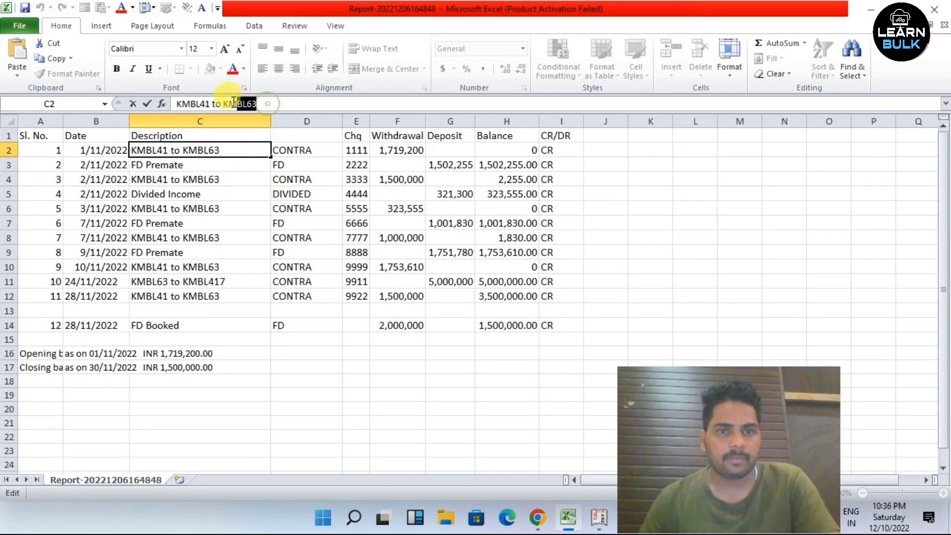
right_click(245, 105)
left_click(287, 127)
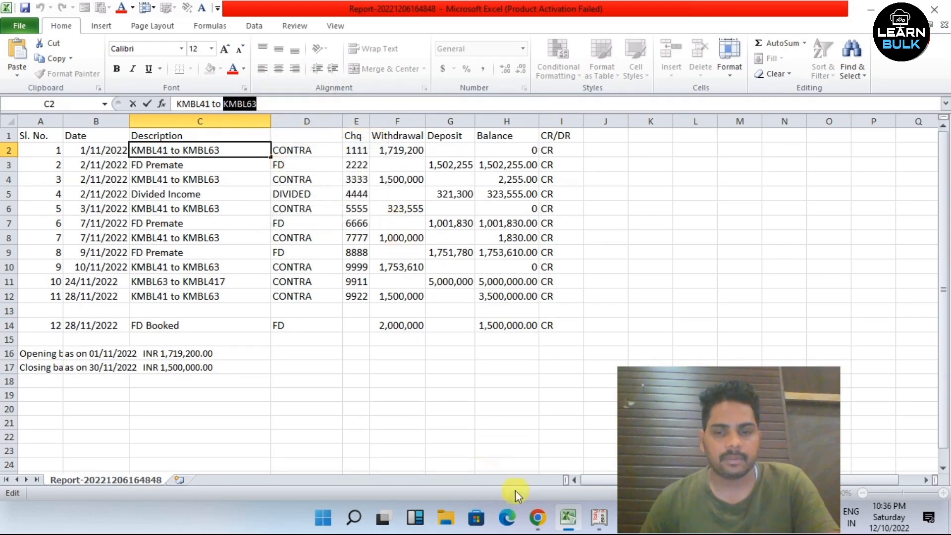
left_click(599, 517)
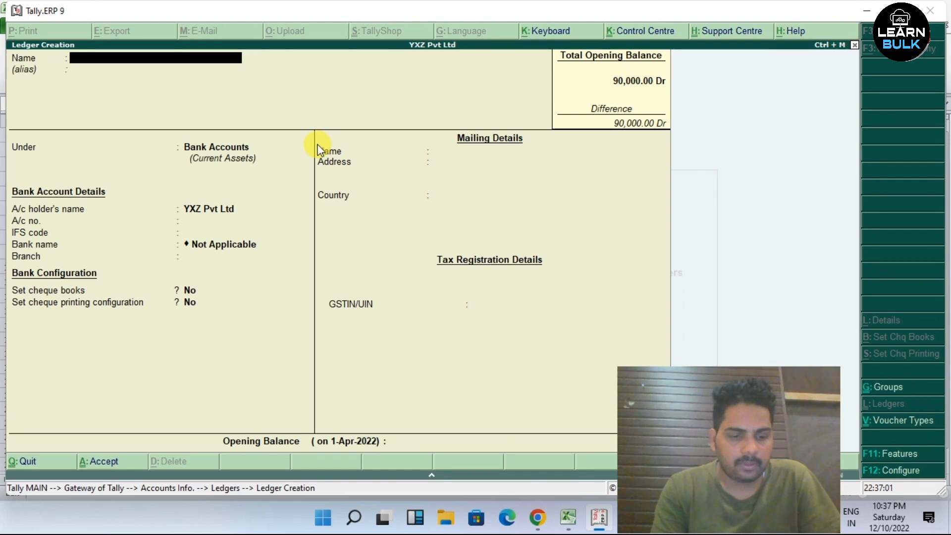
key("ctrl+alt+v")
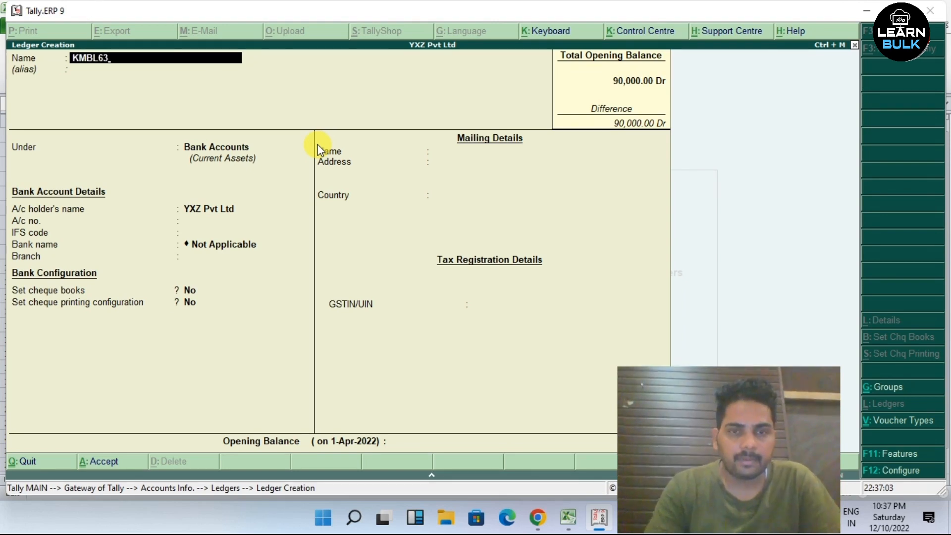
key("Return")
key("Return")
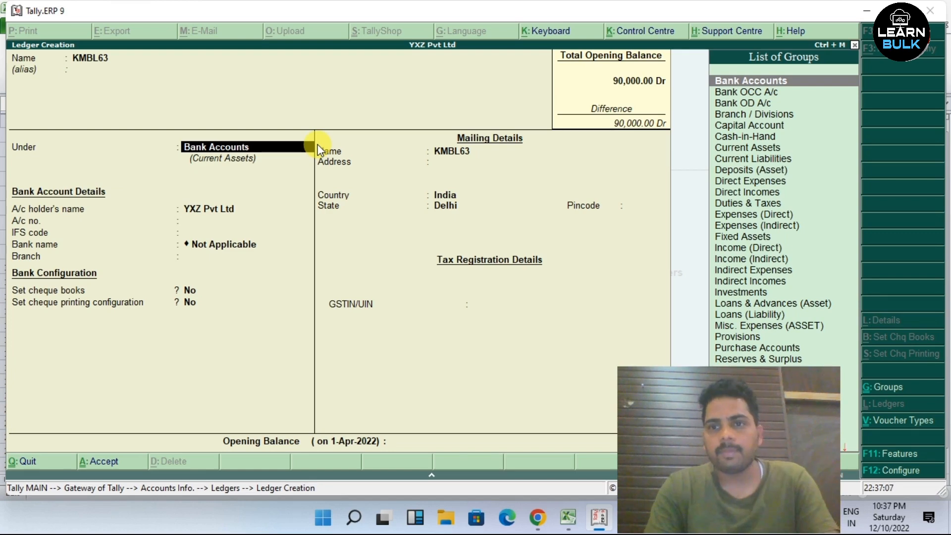
- Place the KMBL63 ledger under Bank Accounts, leaving account number, IFS code and branch blank and the bank name Not Applicable
key("Return")
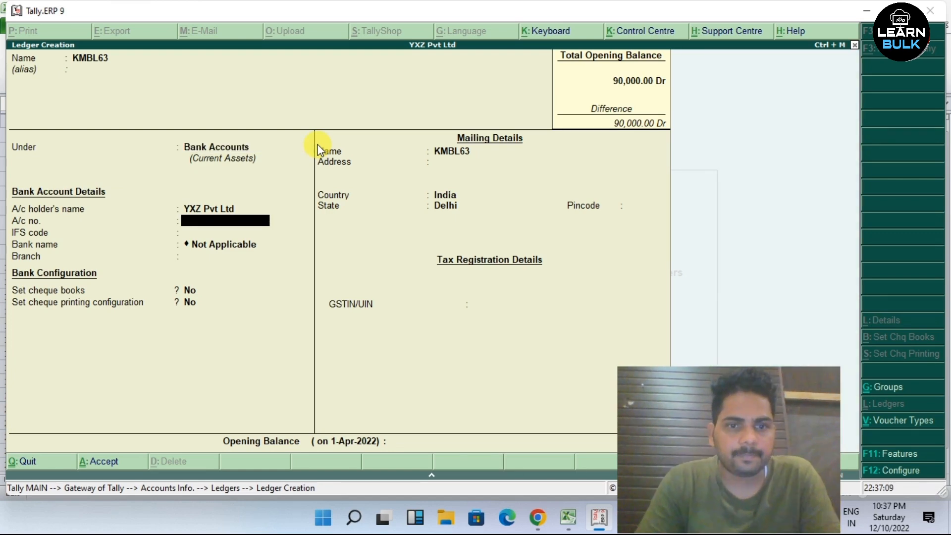
key("Return")
key("Return")
key("Return")
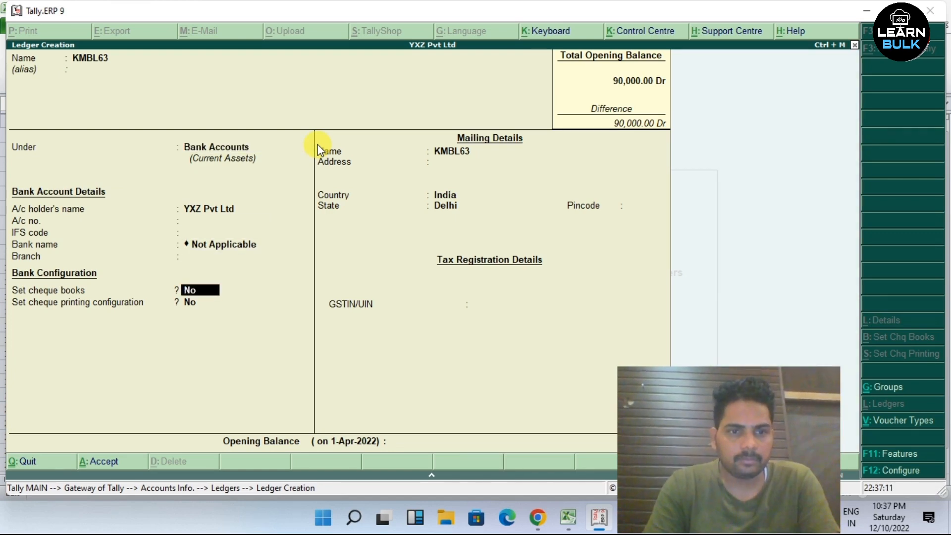
- Keep both cheque settings at No, leave the address, GSTIN and opening balance blank, and save the KMBL63 ledger
key("Return")
key("Return")
key("Return")
key("Return")
key("Return")
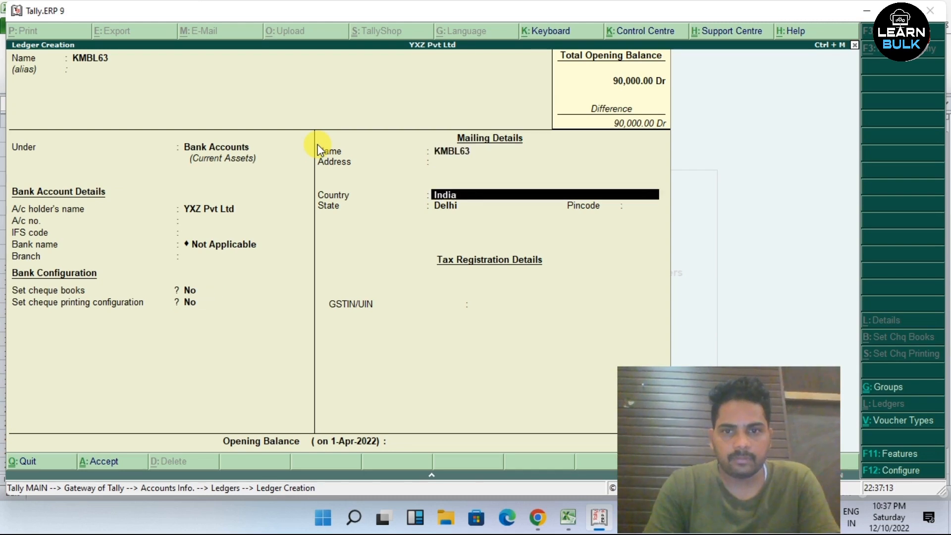
key("Return")
key("Return")
key("Return")
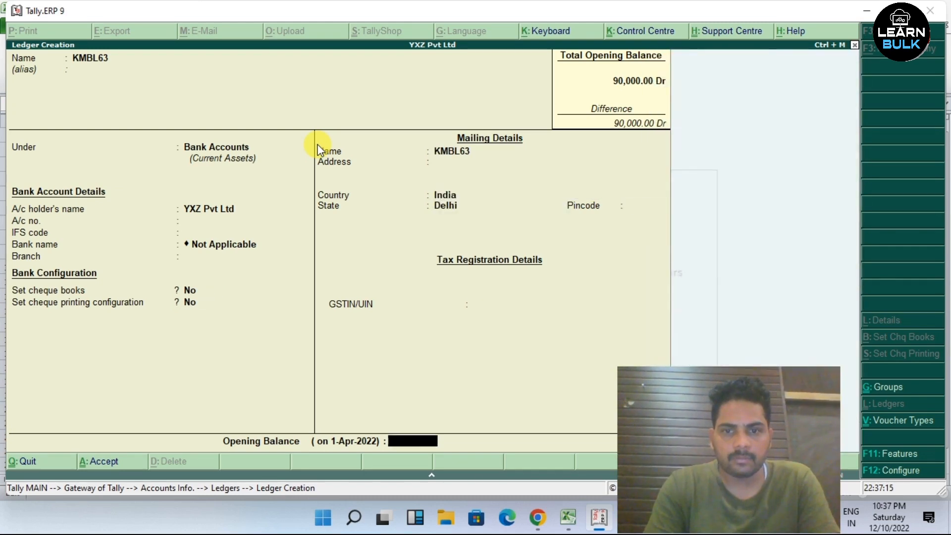
key("Return")
key("Return")
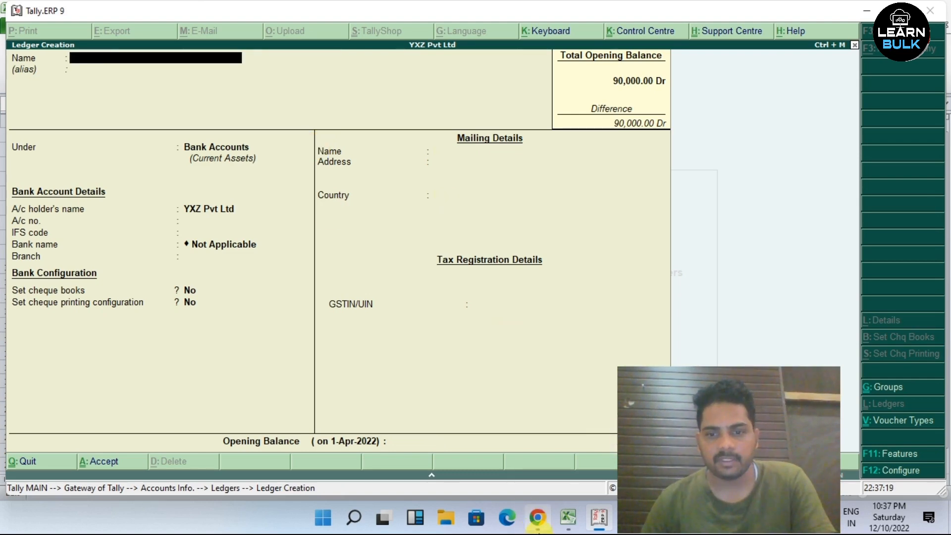
- Copy the opening balance amount 1,719,200.00 as on 01/11/2022 from the Excel statement and switch back to Tally
left_click(568, 518)
left_click(297, 381)
left_click(85, 355)
left_click(96, 395)
left_click(167, 355)
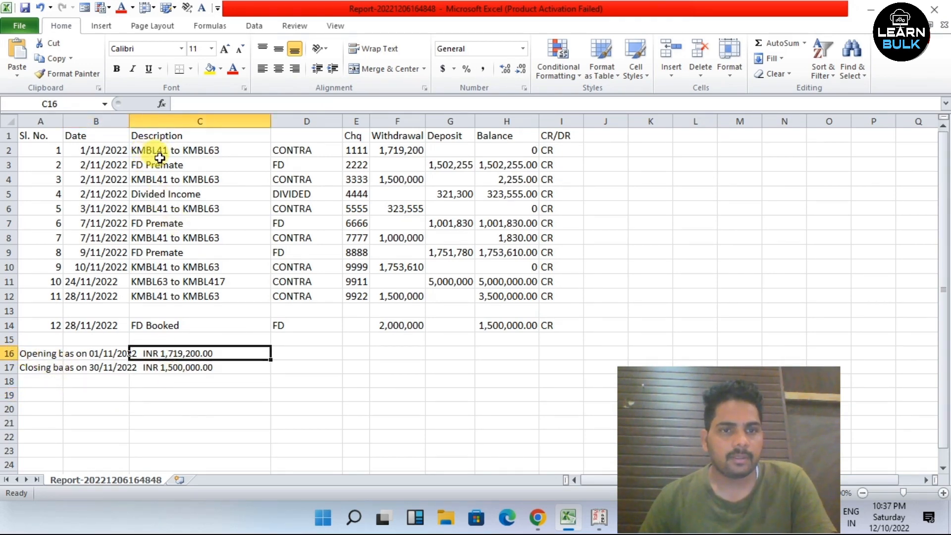
left_click(195, 394)
left_click(180, 354)
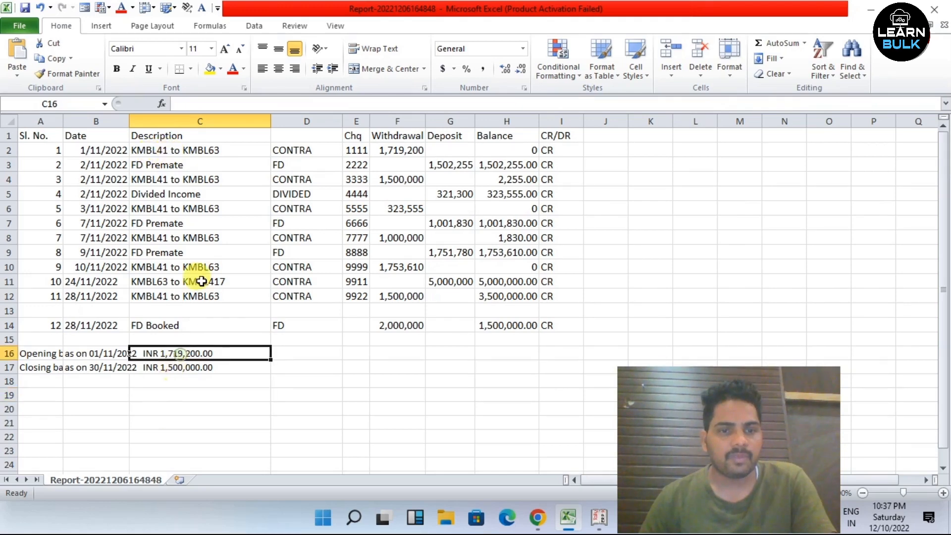
left_click(72, 354)
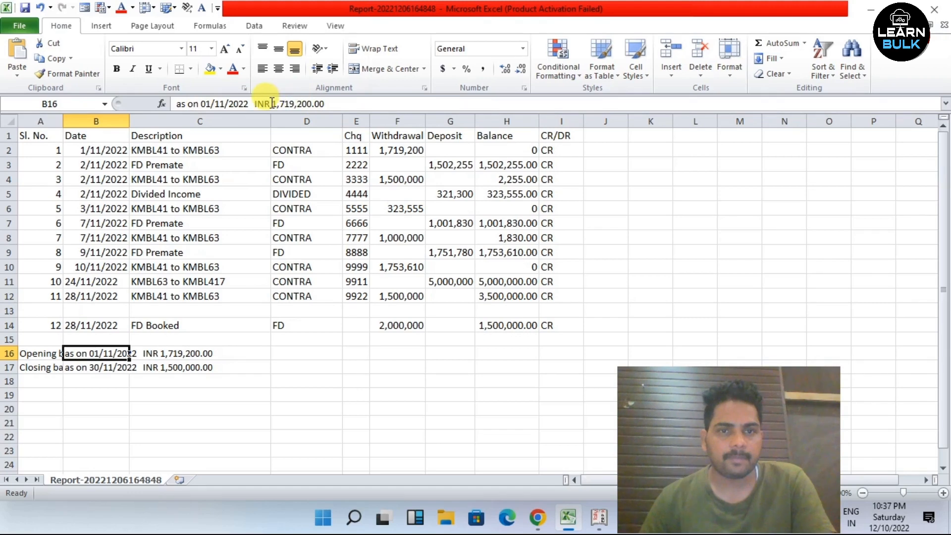
left_click_drag(272, 104, 325, 104)
right_click(317, 103)
left_click(337, 125)
left_click(590, 521)
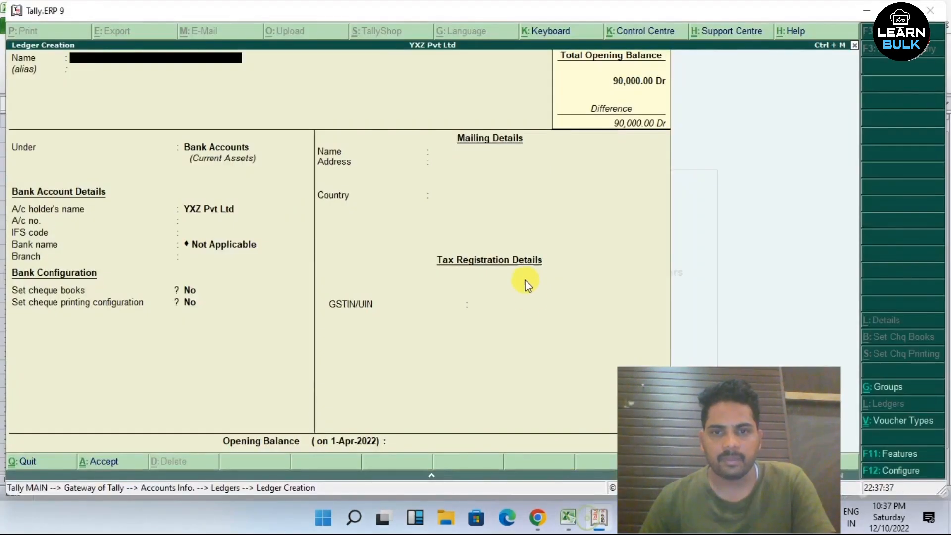
- Leave ledger creation and open the KMBL41 ledger for alteration
key("y")
key("Escape")
key("Down")
key("Up")
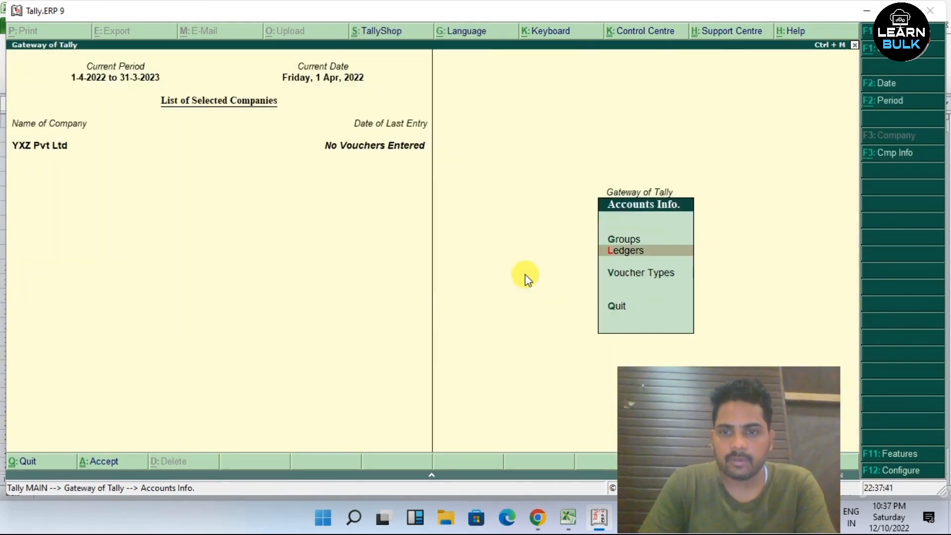
key("Return")
key("Down")
key("Down")
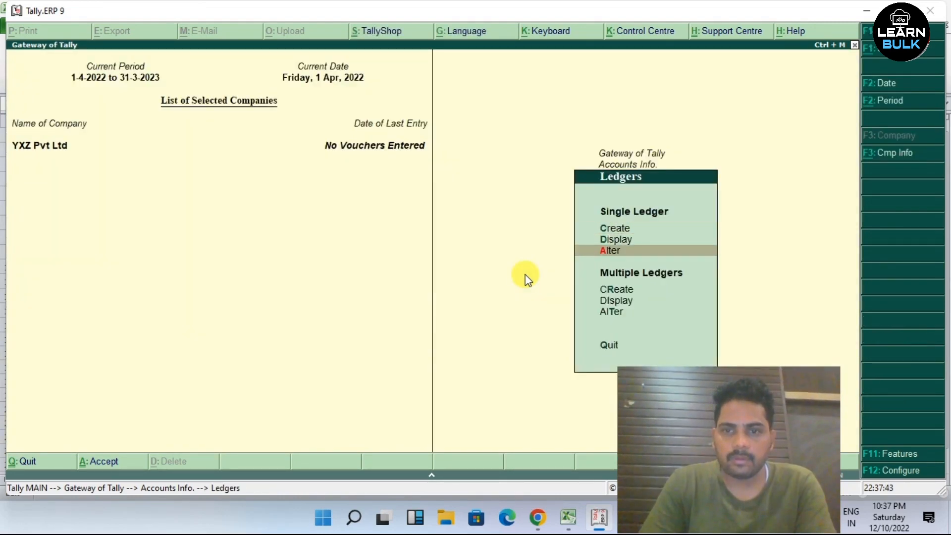
key("Return")
key("Down")
key("Down")
key("Down")
key("Down")
key("Down")
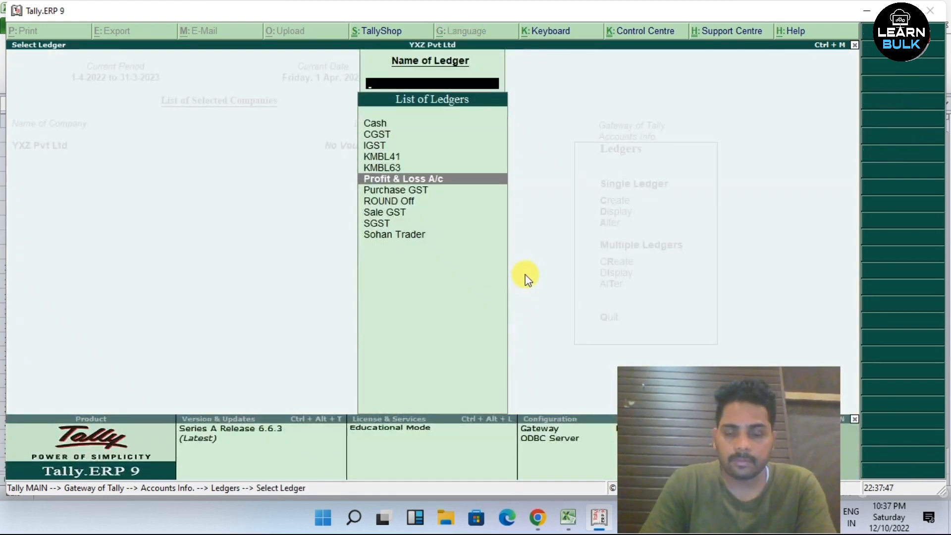
key("Up")
key("Up")
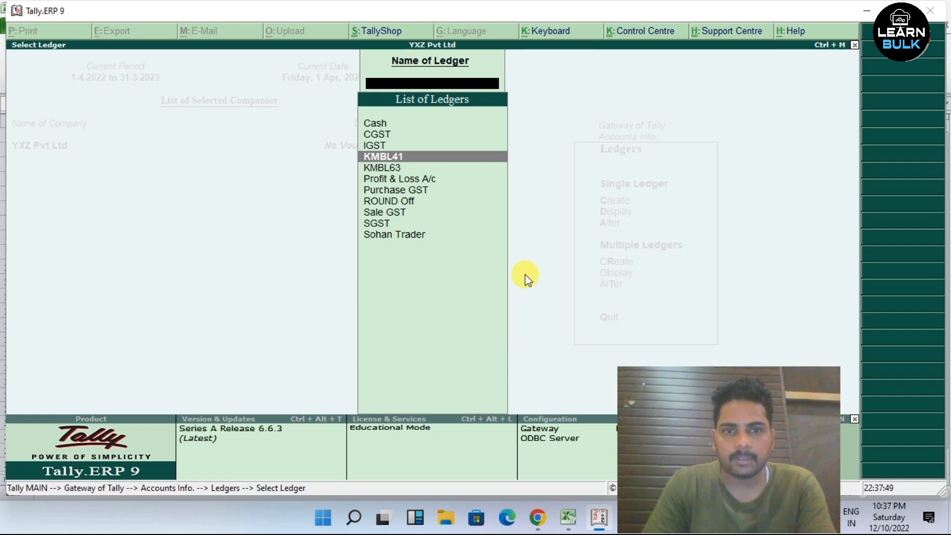
key("Return")
- Set the KMBL41 ledger's opening balance to 1,719,200.00, keep its other details, save it and return to the main menu
key("Return")
key("Return")
key("Return")
key("Return")
key("Return")
key("Return")
key("Return")
key("Return")
key("Return")
key("Return")
key("Return")
key("Return")
key("Return")
key("Return")
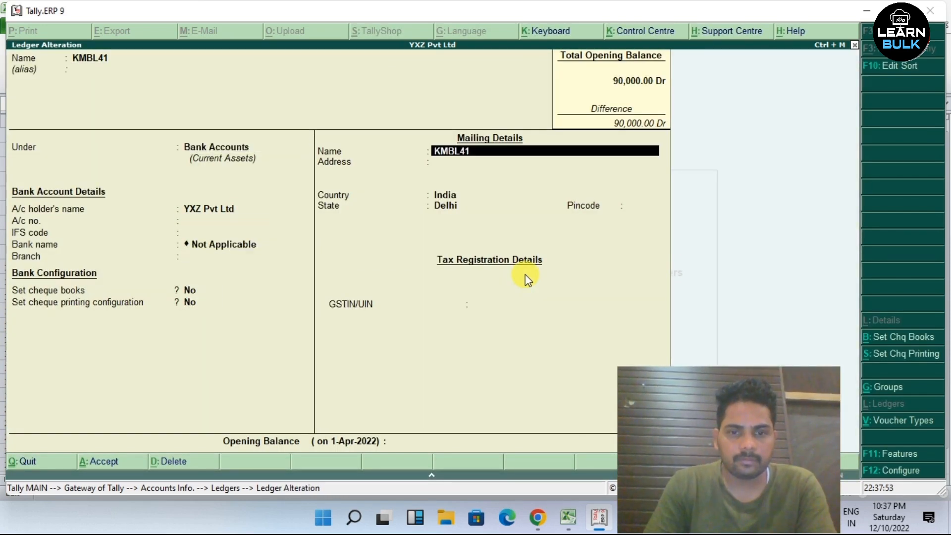
key("Return")
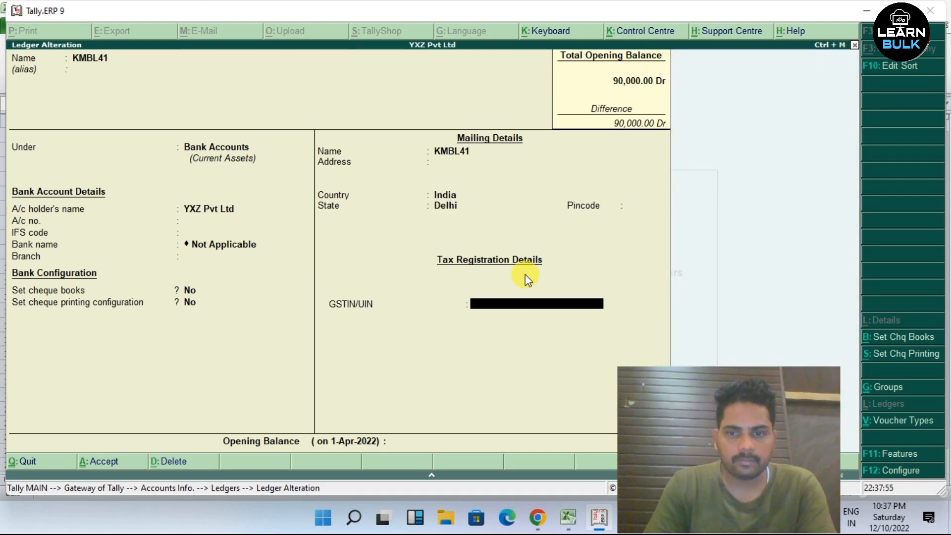
key("Return")
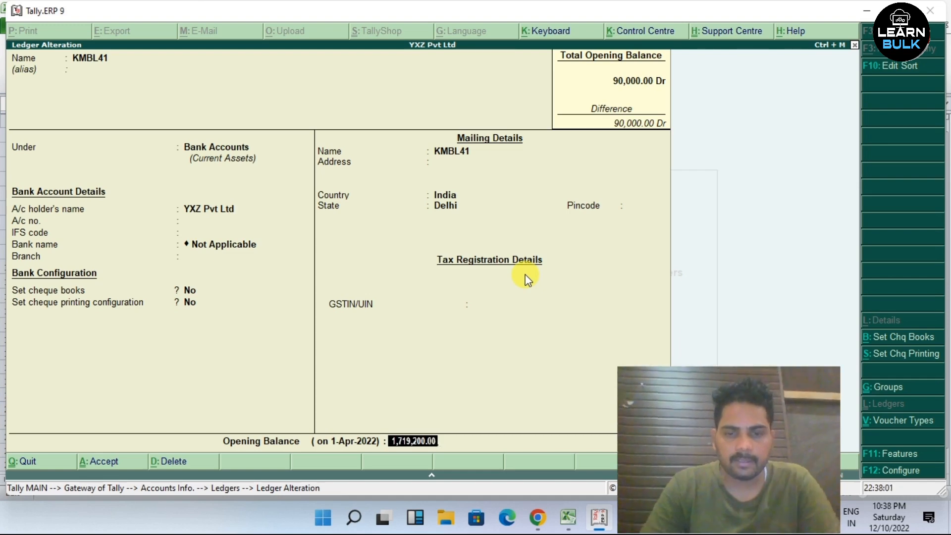
key("Return")
key("Return")
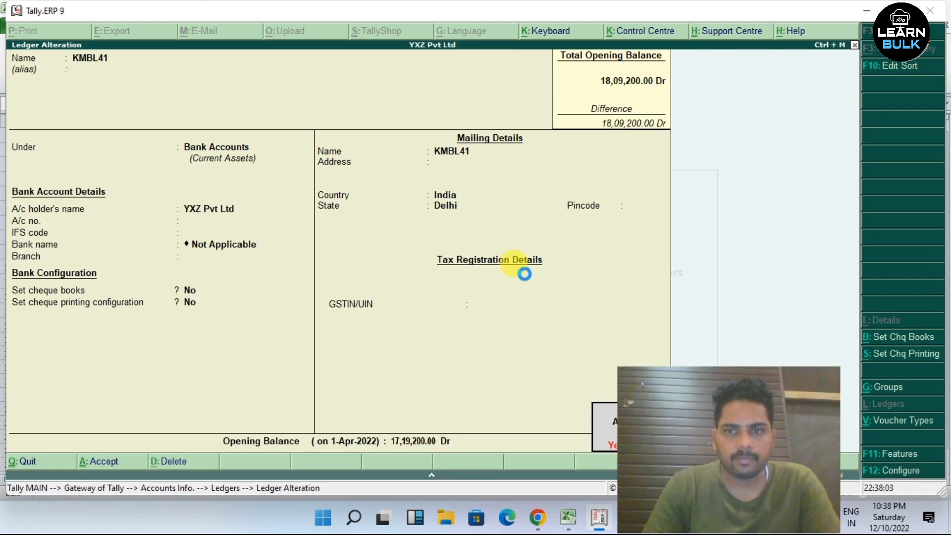
key("Return")
key("Escape")
key("Escape")
key("Escape")
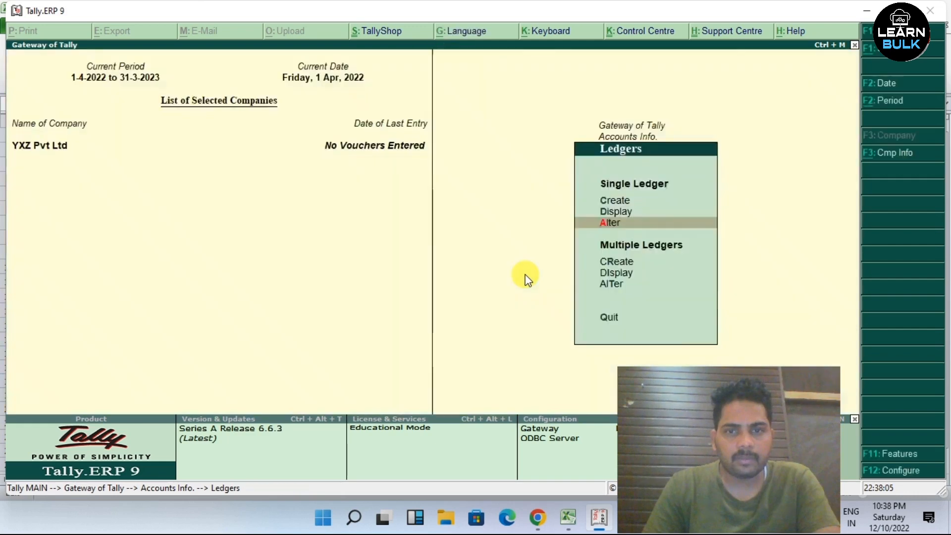
- Display the Cash/Bank book summary and check the KMBL41 ledger's balance under Bank Accounts
key("Down")
key("Down")
key("Down")
key("Down")
key("Down")
key("Down")
key("Down")
key("Down")
key("Down")
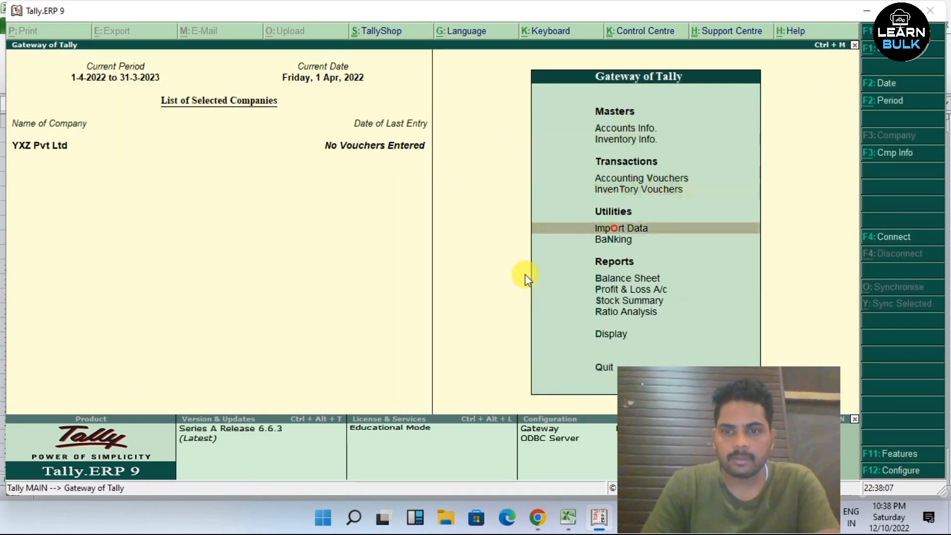
key("Down")
key("Return")
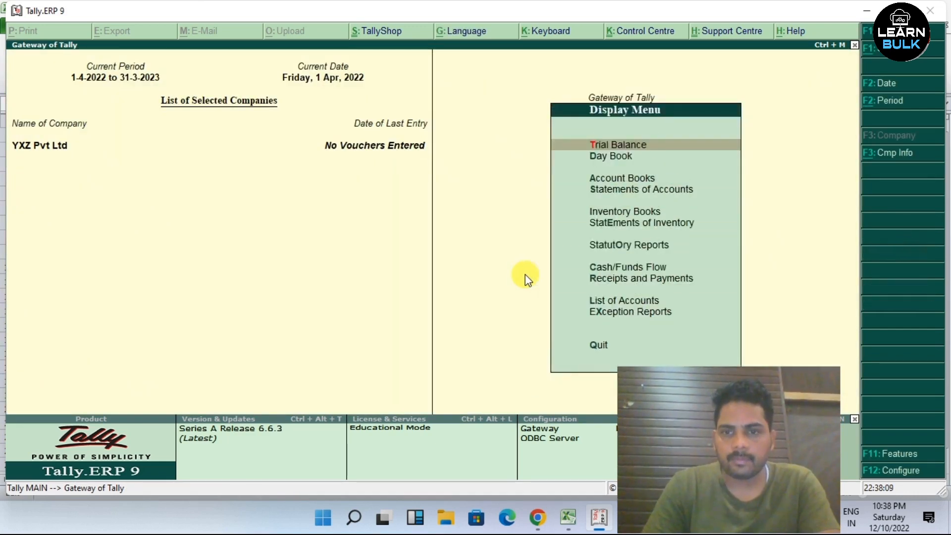
key("Down")
key("Down")
key("Return")
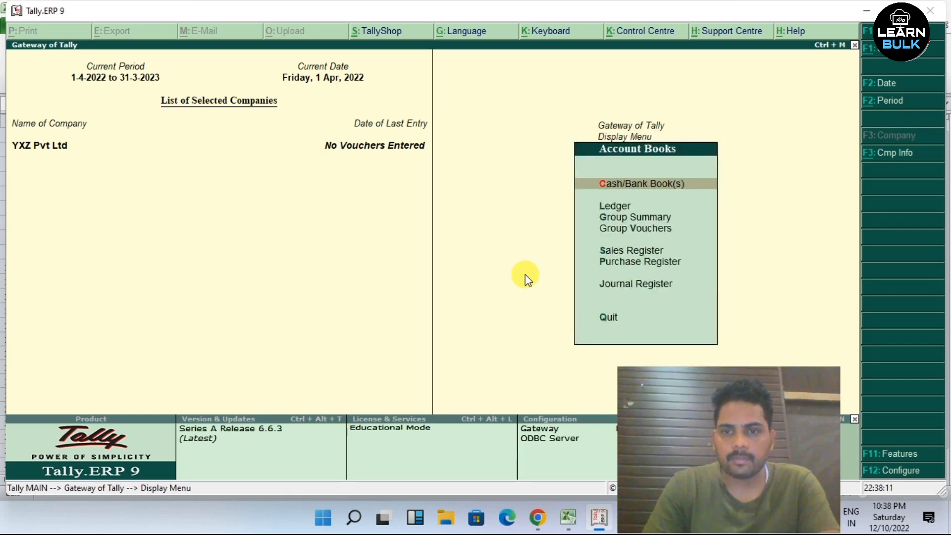
key("Return")
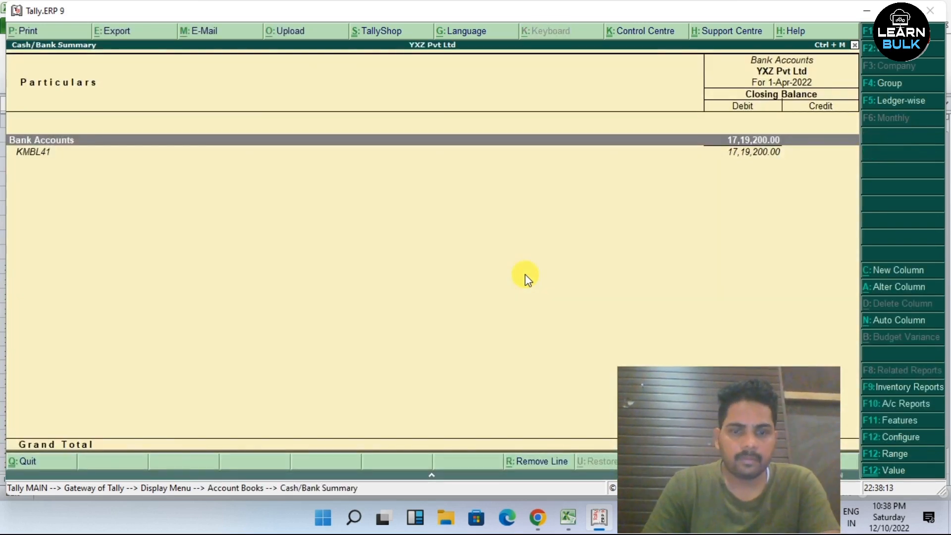
key("Down")
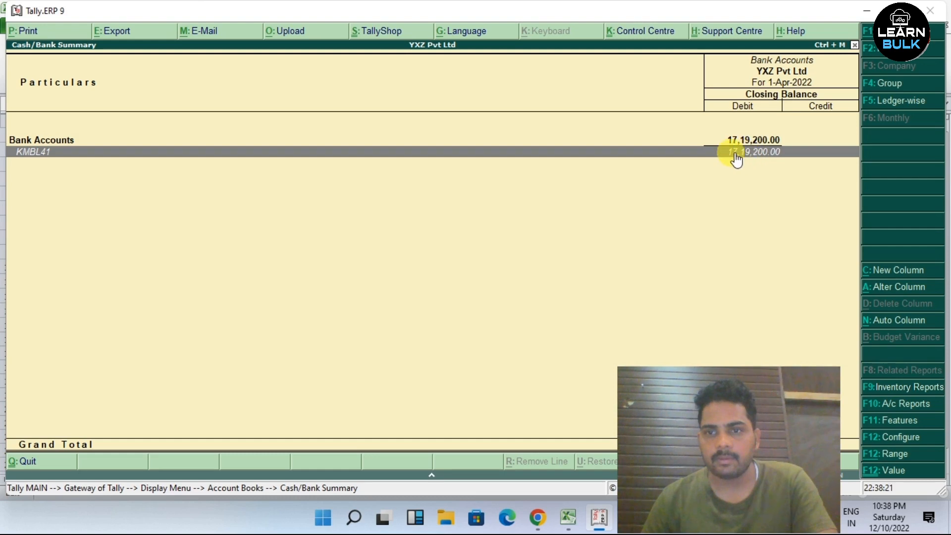
- Switch to the Excel statement to compare its opening balance as on 01/11/2022 and examine the first KMBL41 to KMBL63 transaction
left_click(568, 518)
left_click(136, 404)
left_click(174, 355)
left_click(198, 384)
left_click(198, 354)
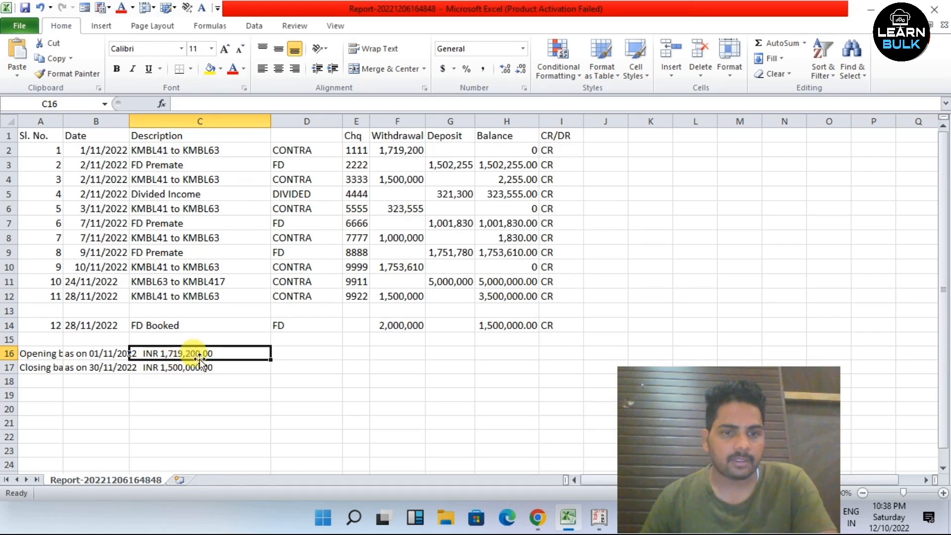
left_click(599, 517)
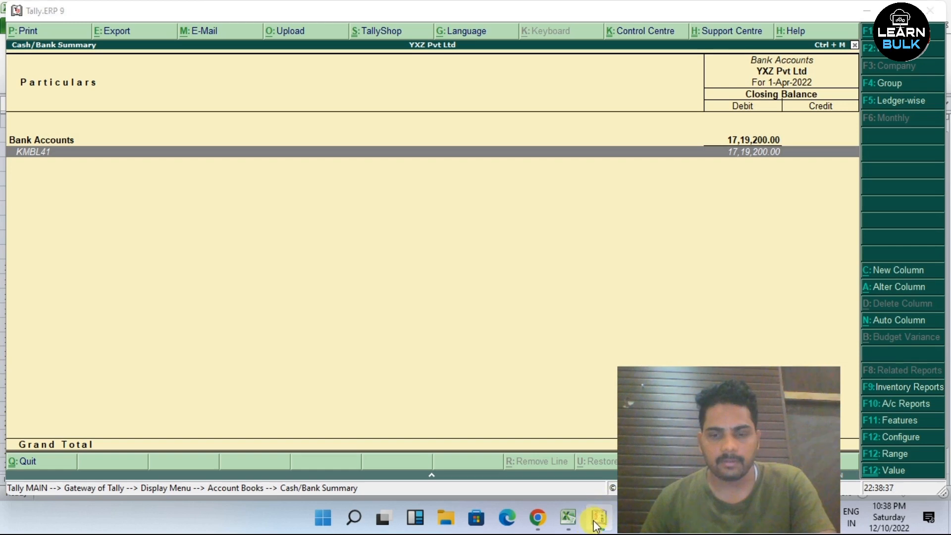
left_click(568, 517)
left_click(396, 310)
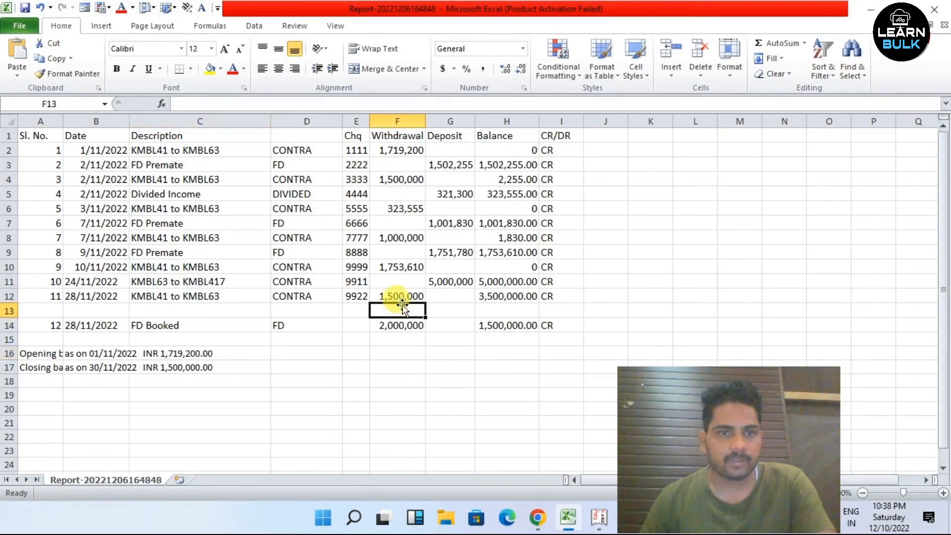
left_click(239, 151)
left_click(243, 183)
left_click(183, 152)
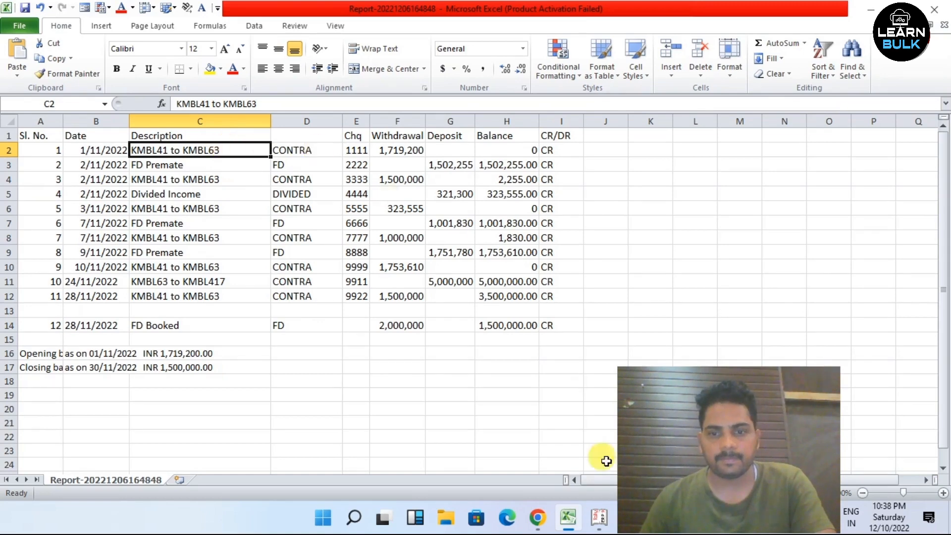
key("alt+Tab")
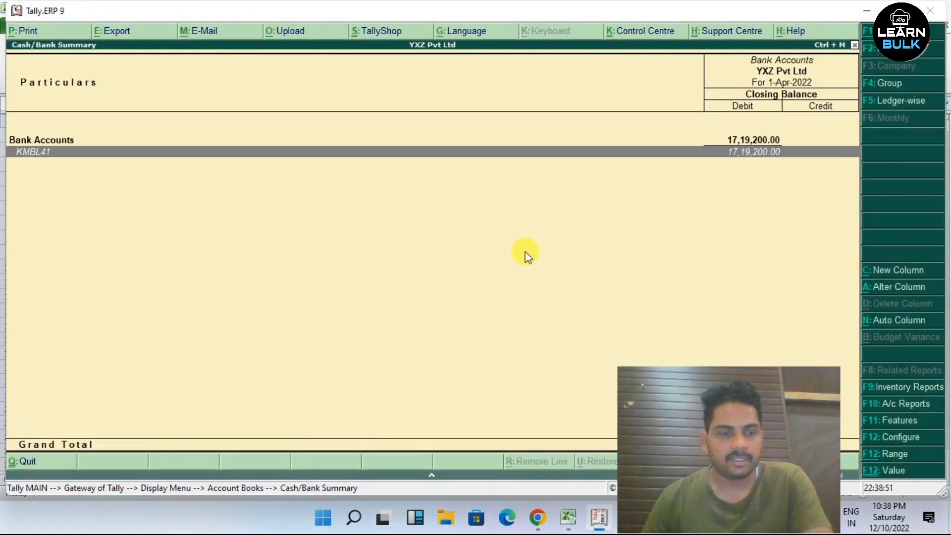
- Leave the Cash/Bank summary in Tally and start a new Contra voucher under Accounting Vouchers
key("Escape")
key("Escape")
key("Escape")
key("Escape")
key("Escape")
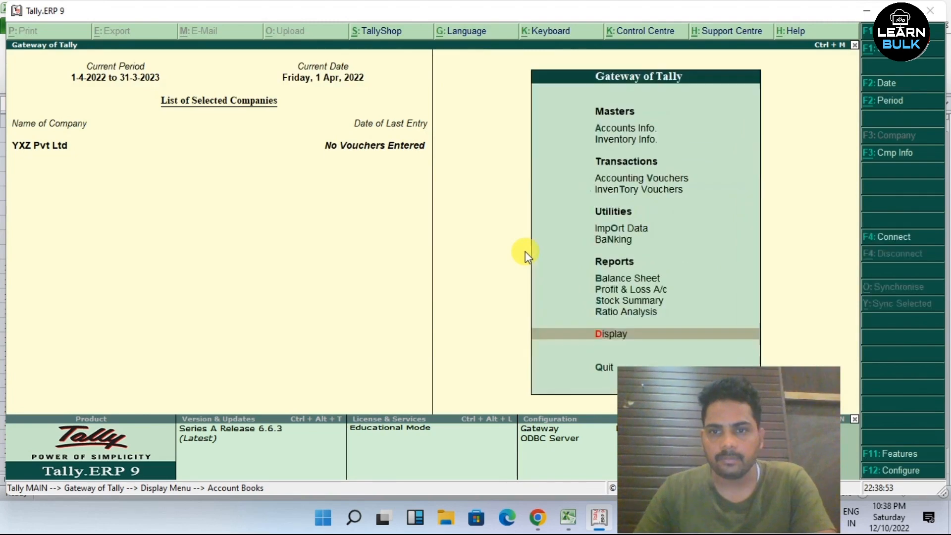
key("Down")
key("Down")
key("Return")
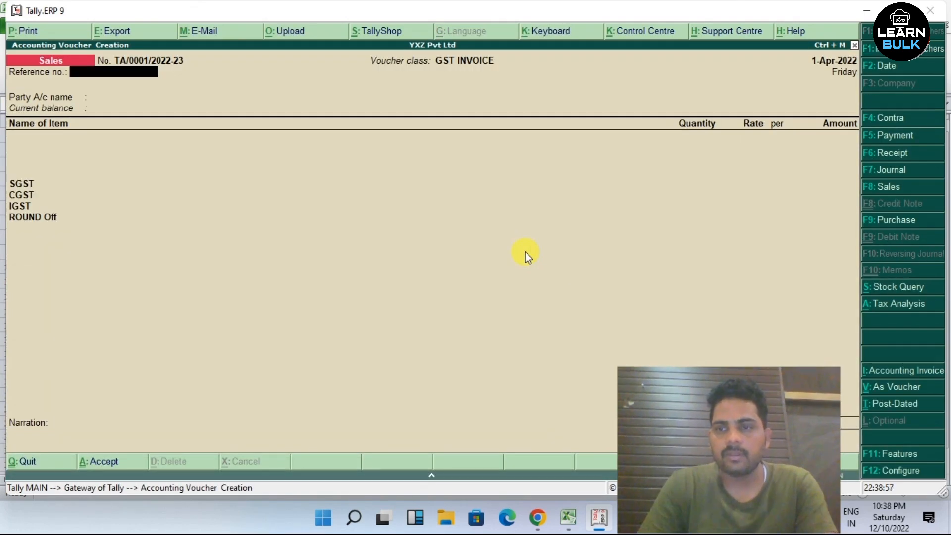
left_click(890, 120)
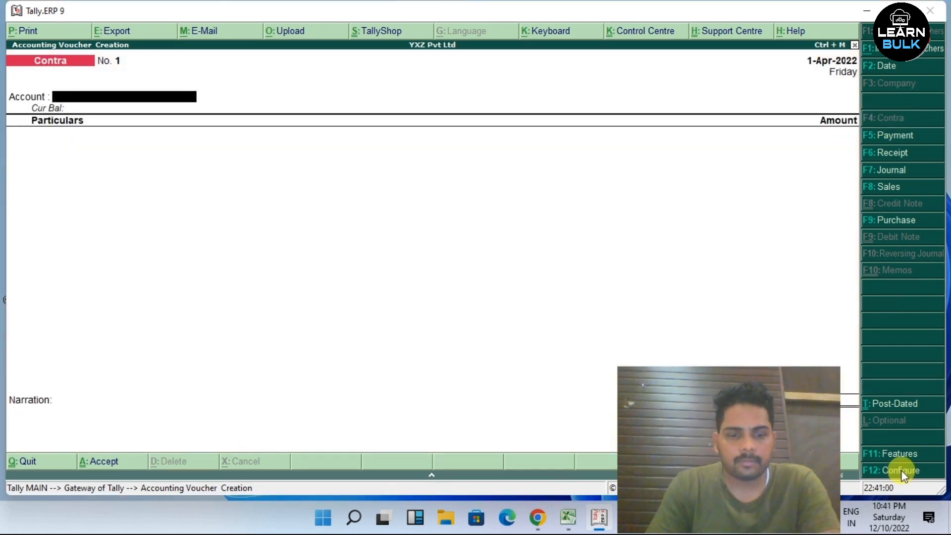
- Set KMBL63 as the Contra voucher's account and bring up the ledger choices for its first particulars line
key("Return")
key("Escape")
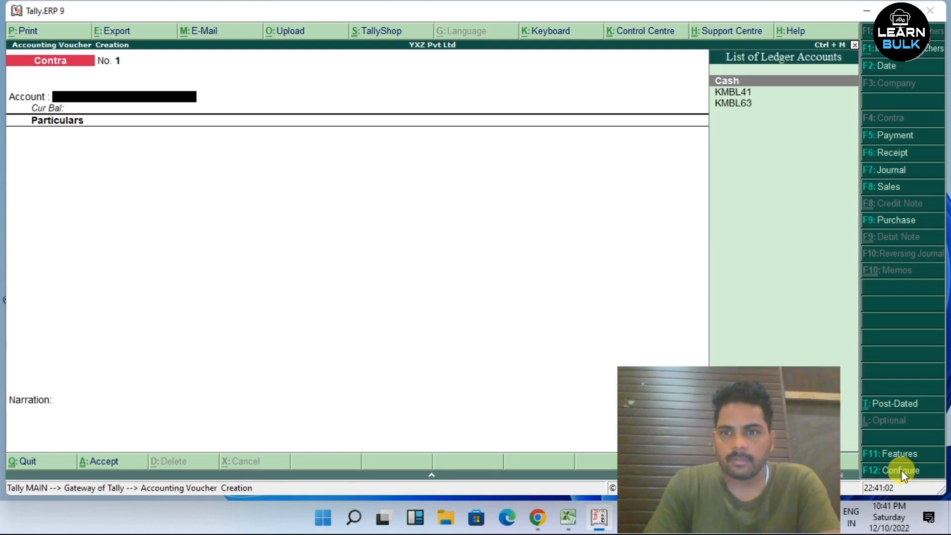
key("Down")
key("Down")
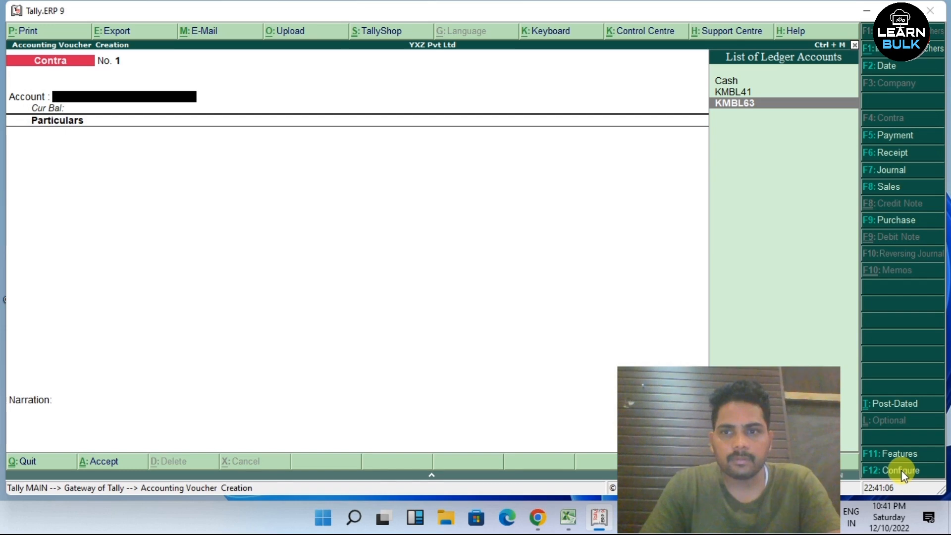
key("Return")
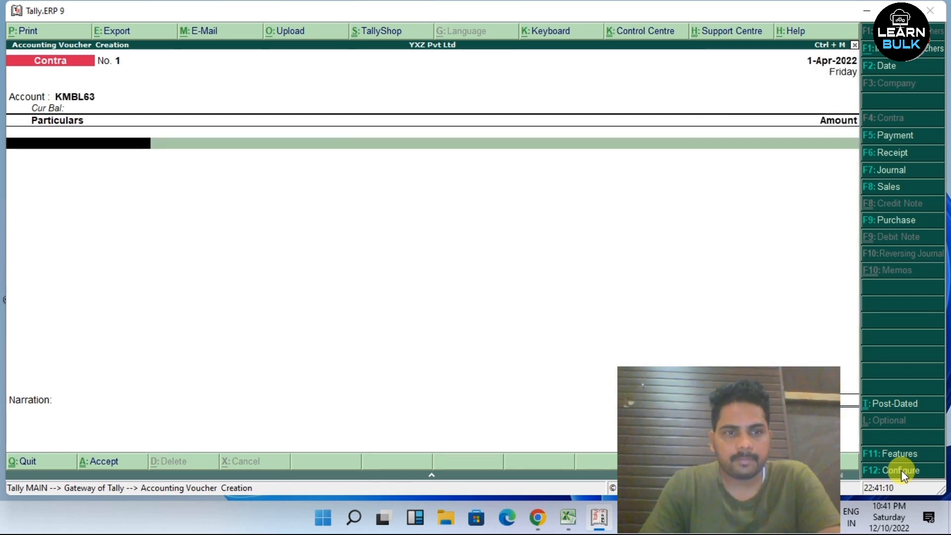
type("D")
key("BackSpace")
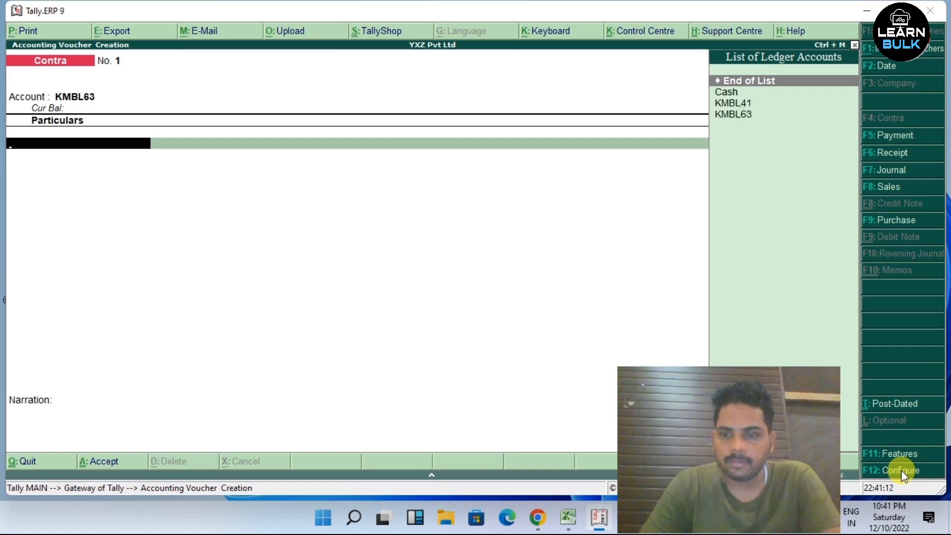
- Enter KMBL41 as the Contra voucher's particulars ledger with an amount of 17,19,200
key("Down")
key("Down")
key("Return")
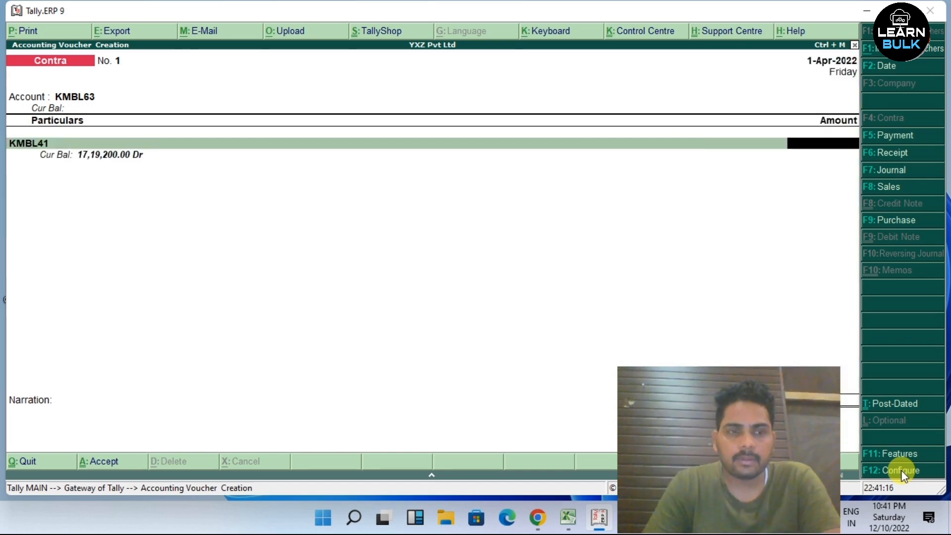
type("1719200")
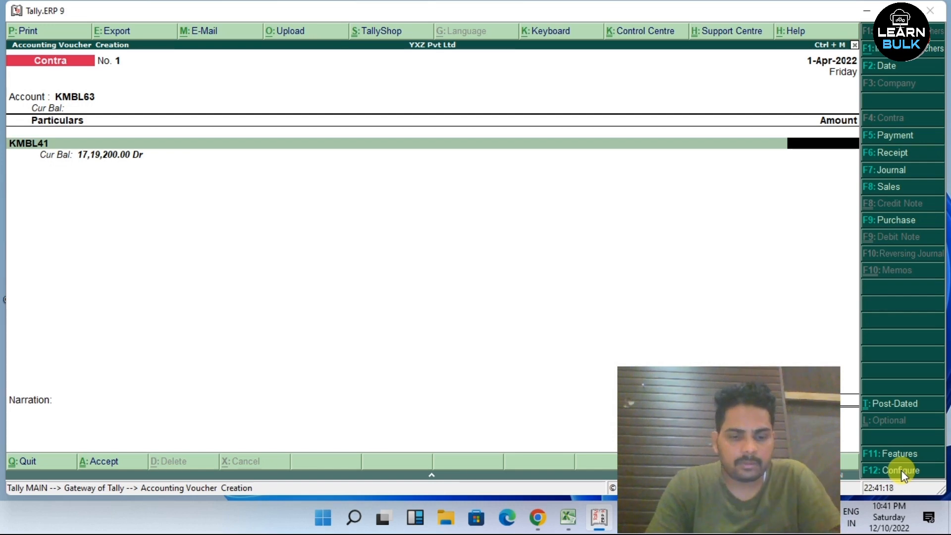
key("Return")
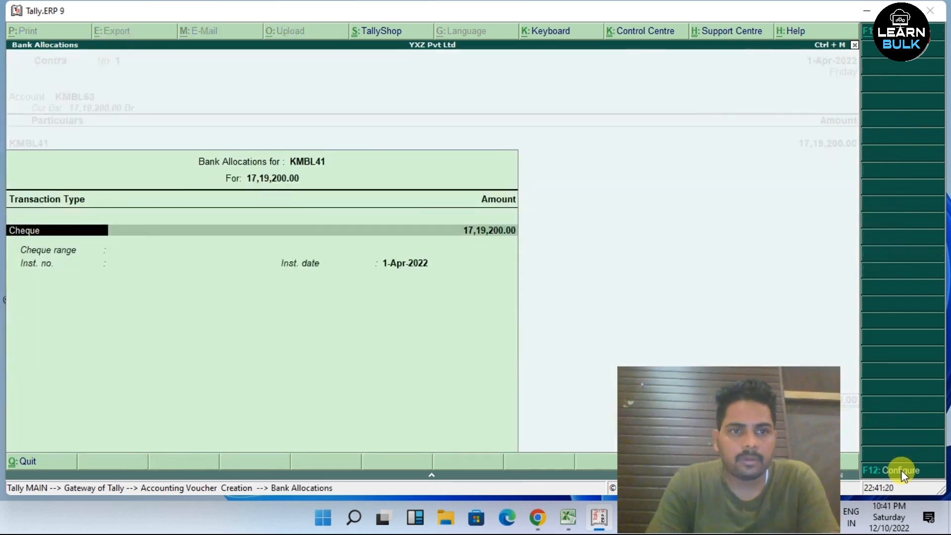
- Allocate the KMBL41 amount as a Cheque with range Not Applicable and instrument number 001111
key("Return")
key("Return")
type("001111")
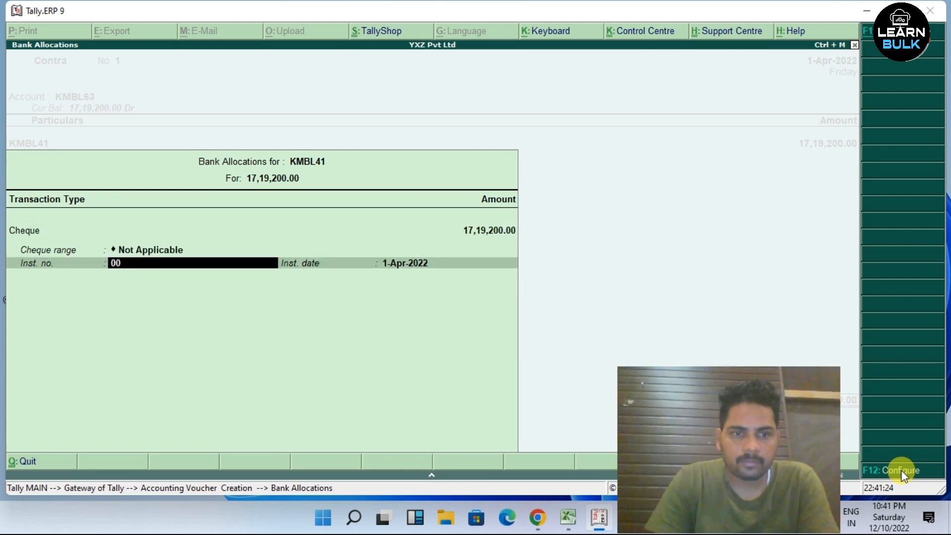
key("Return")
key("Return")
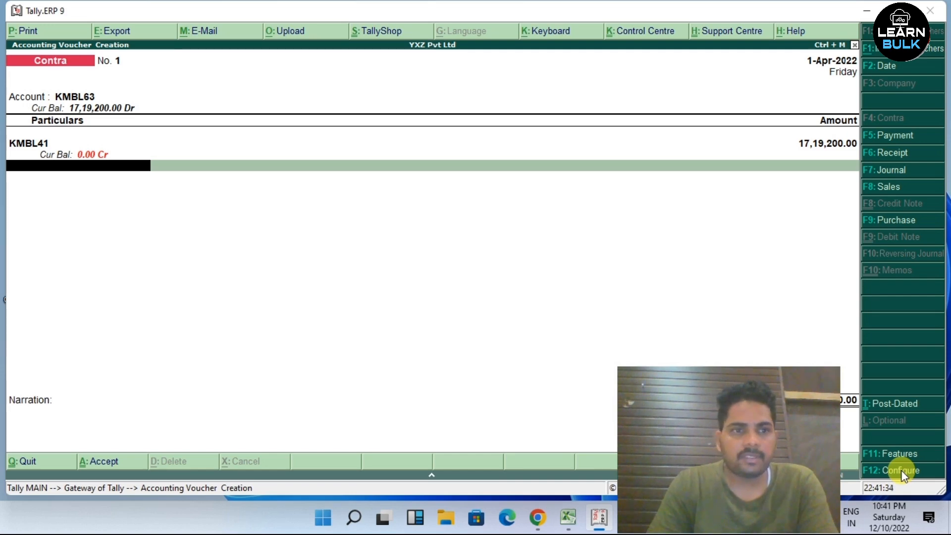
- Add the narration "transfer from kmbl41 to kmbl63", accept the Contra voucher and return to the Gateway of Tally
key("Return")
key("Return")
key("Return")
key("Return")
key("Return")
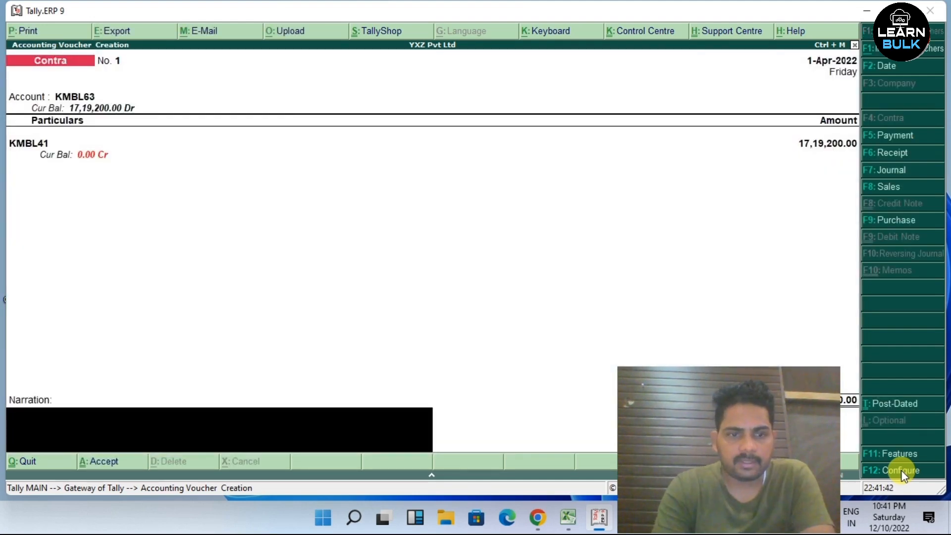
type("transfer from kmbl41")
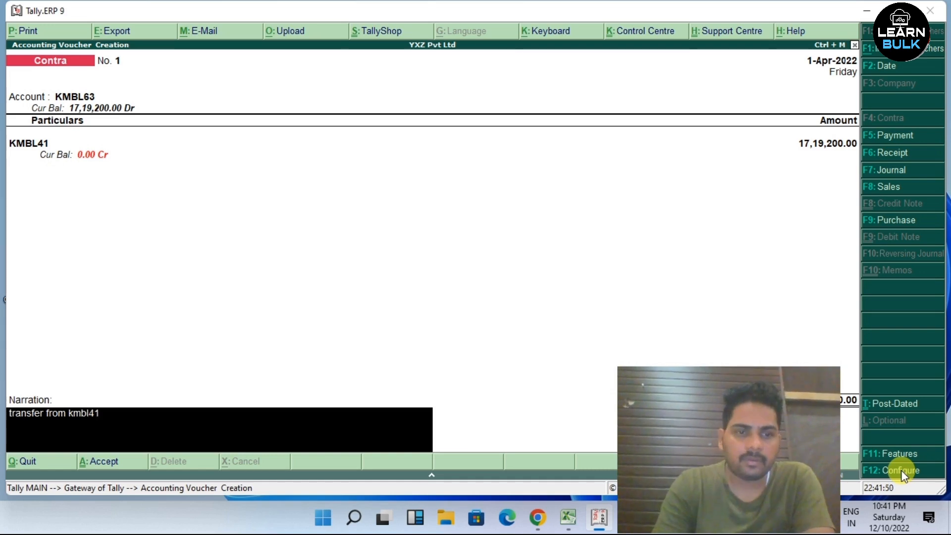
type(" to kmb")
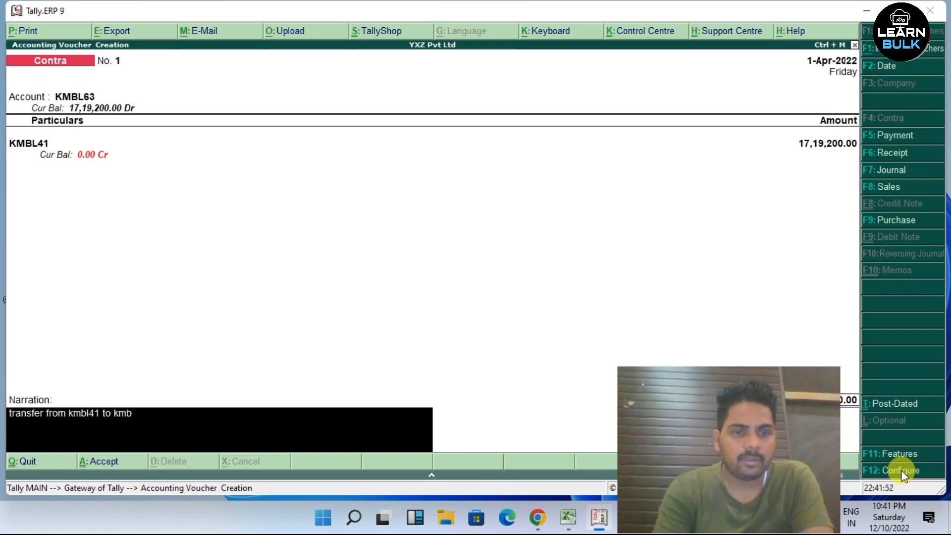
type("l63")
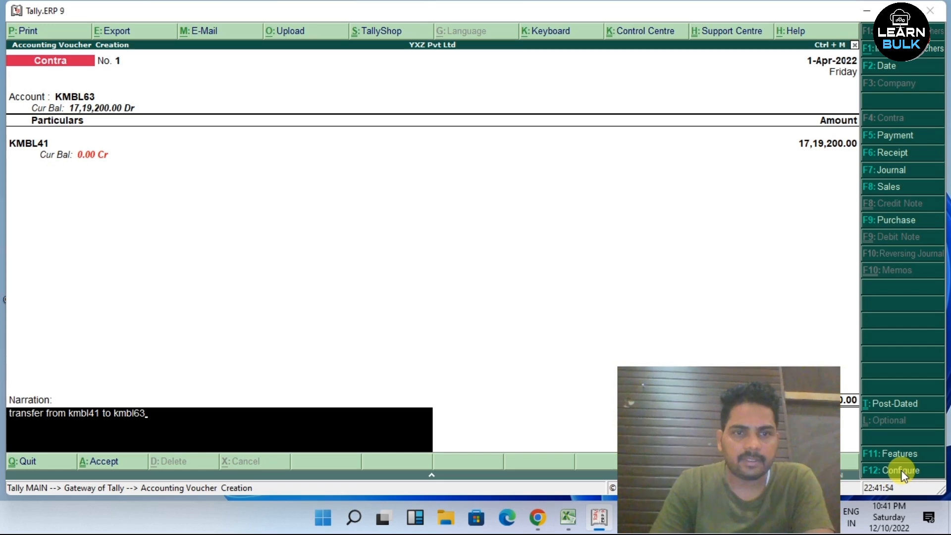
key("Return")
key("Return")
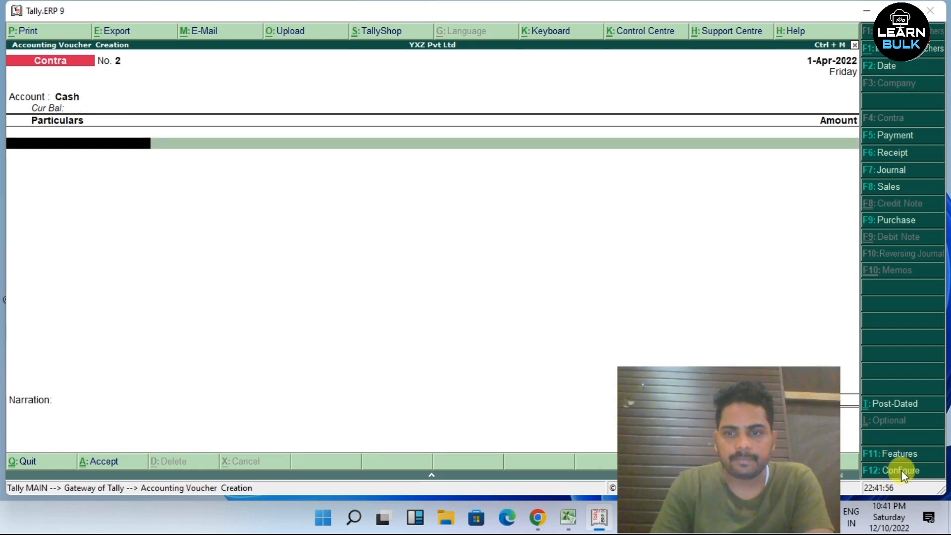
key("Escape")
key("Escape")
key("Escape")
- Switch to the Excel statement and examine the date, description, cheque and deposit of the second transaction, FD Premate
left_click(569, 518)
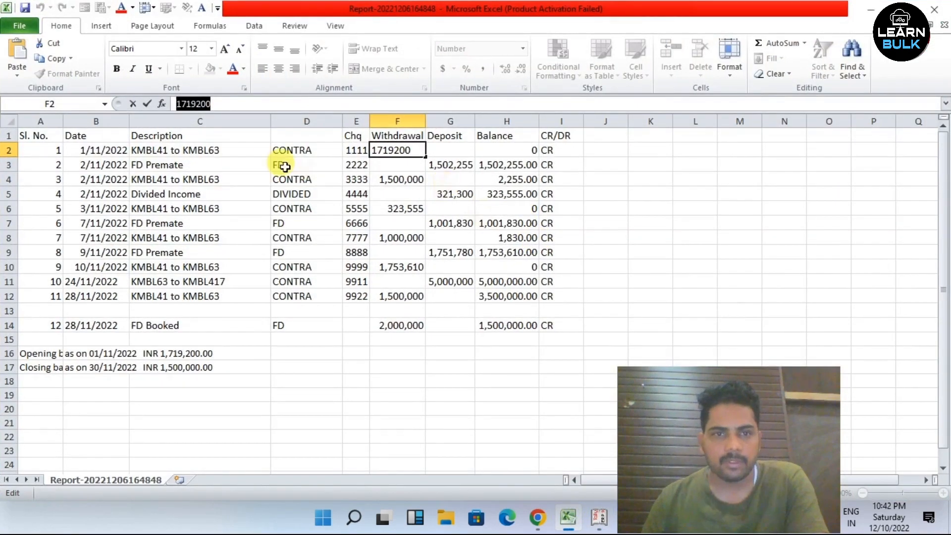
left_click(56, 160)
left_click(144, 169)
left_click(355, 179)
left_click(444, 165)
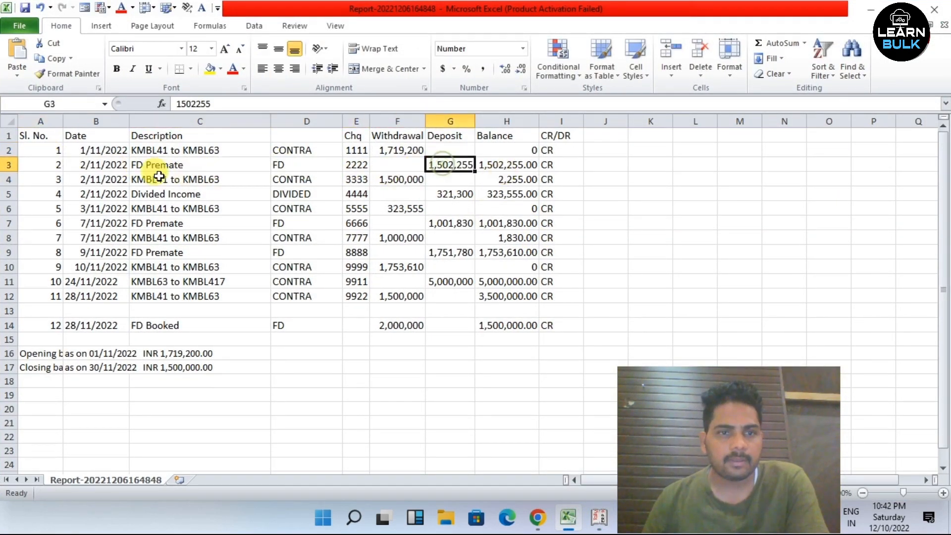
left_click(78, 163)
left_click(83, 209)
left_click(89, 167)
left_click(157, 249)
left_click(248, 219)
left_click(136, 159)
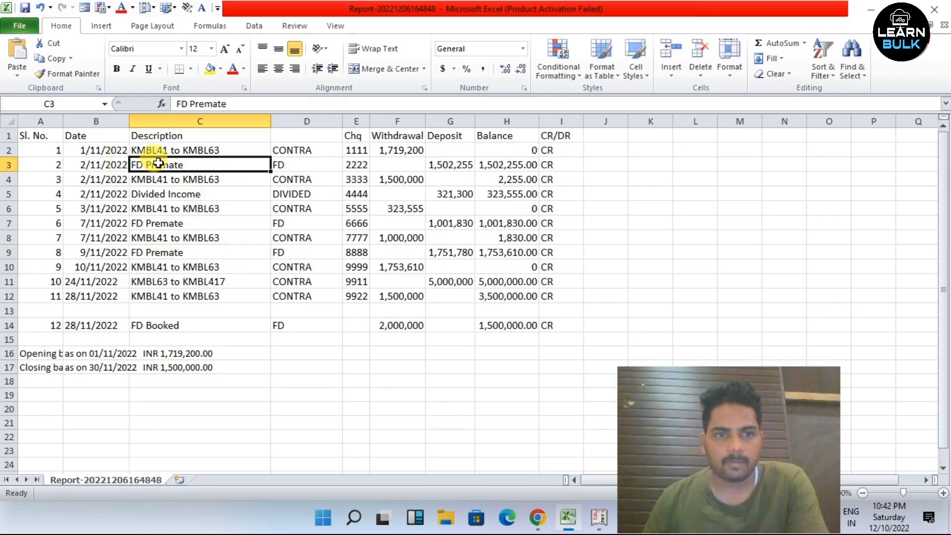
left_click(104, 151)
left_click(396, 166)
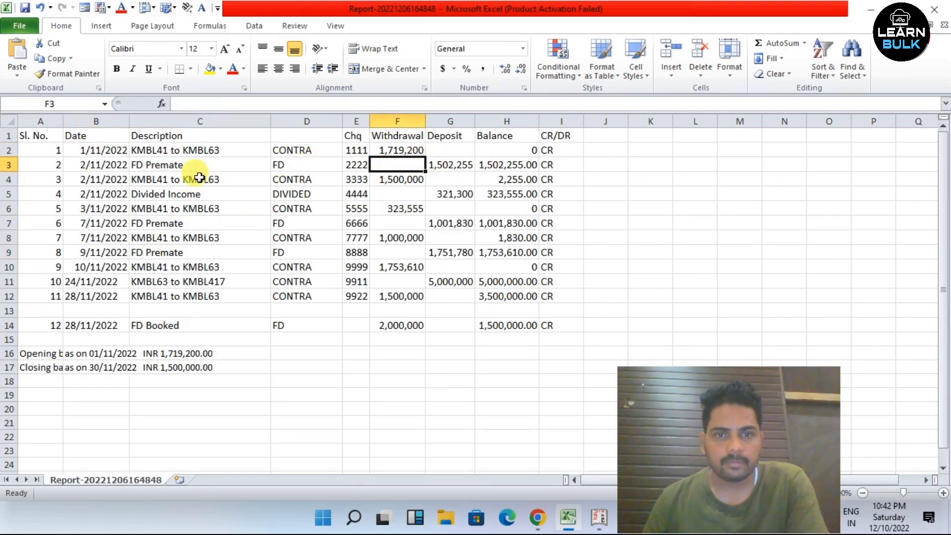
- Compare the statement's opening balance with the first transaction's withdrawal and remaining balance
left_click(184, 355)
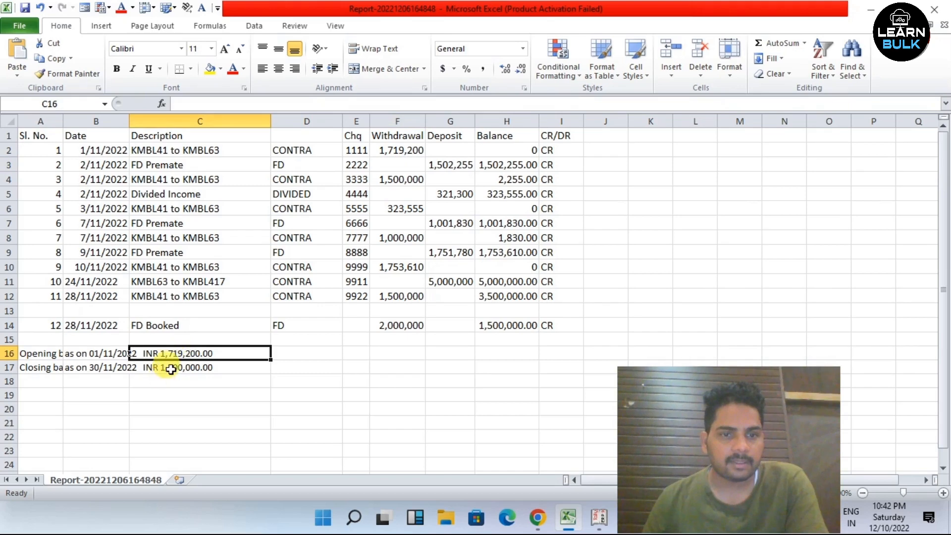
left_click(317, 353)
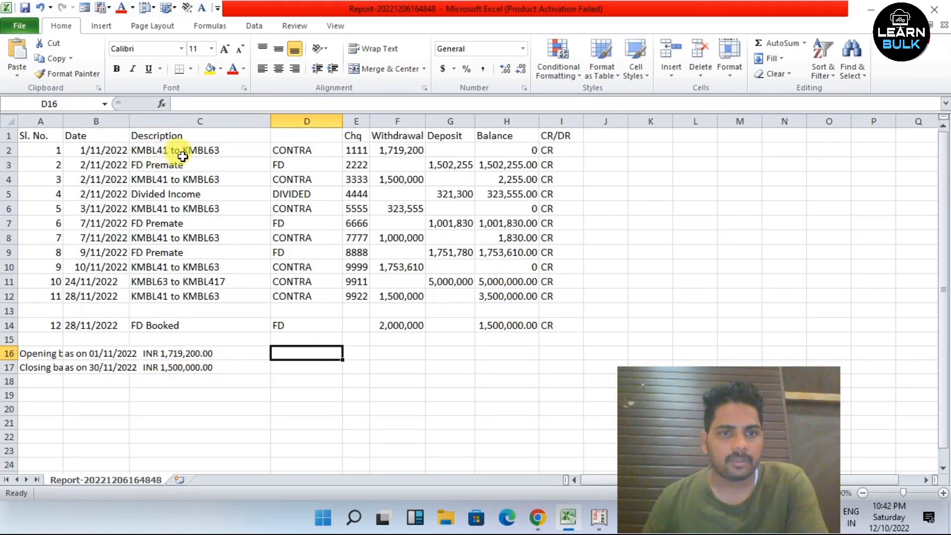
left_click(404, 157)
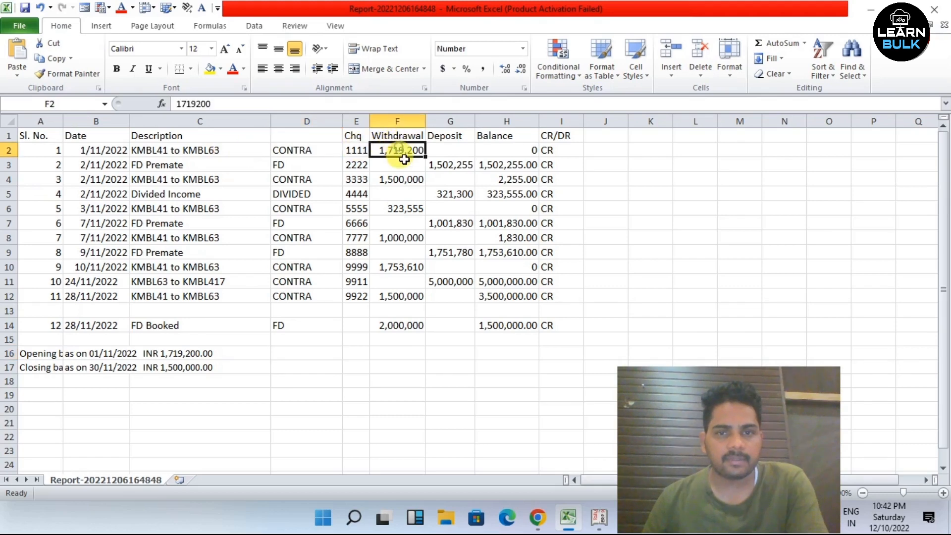
left_click(490, 151)
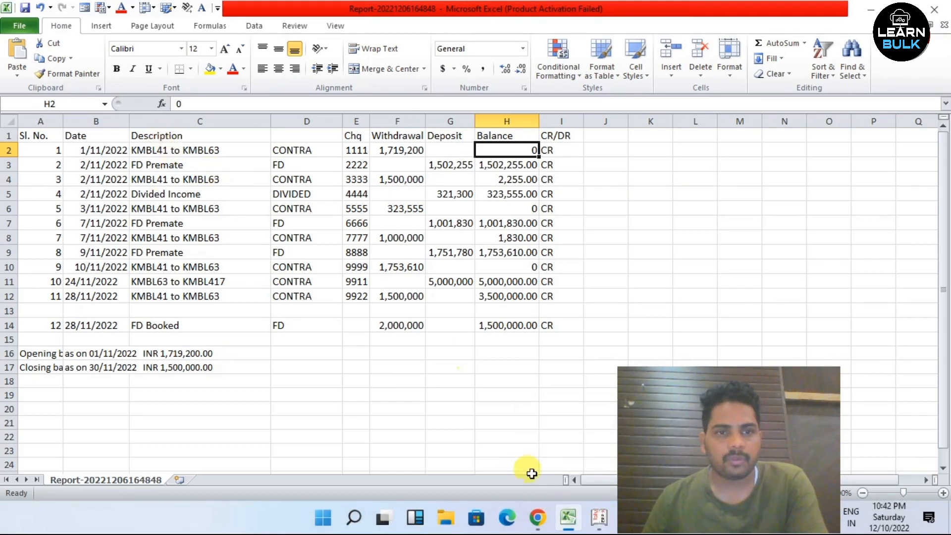
- Switch to Tally and display the Cash/Bank book summary from Account Books
left_click(598, 517)
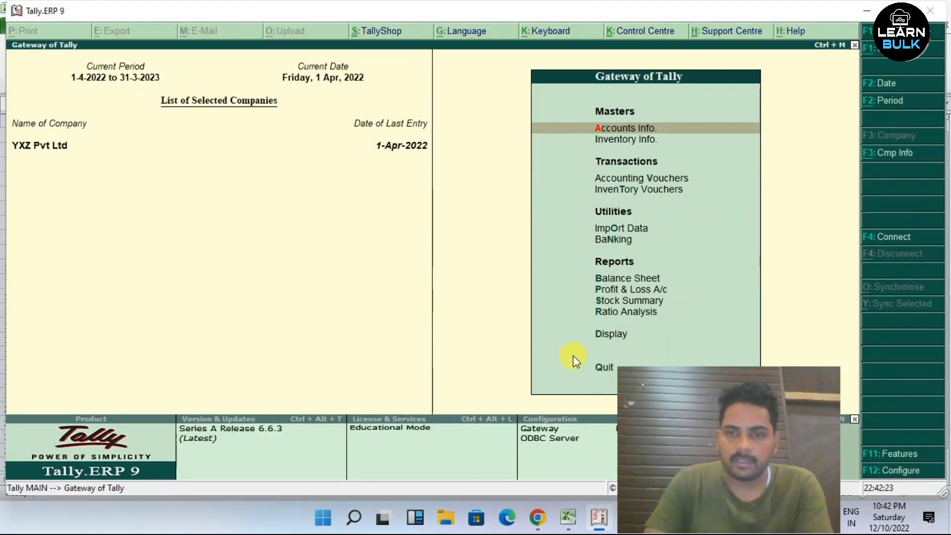
key("Down")
key("Down")
key("Down")
key("Down")
key("Down")
key("Down")
key("Down")
key("Down")
key("Down")
key("Down")
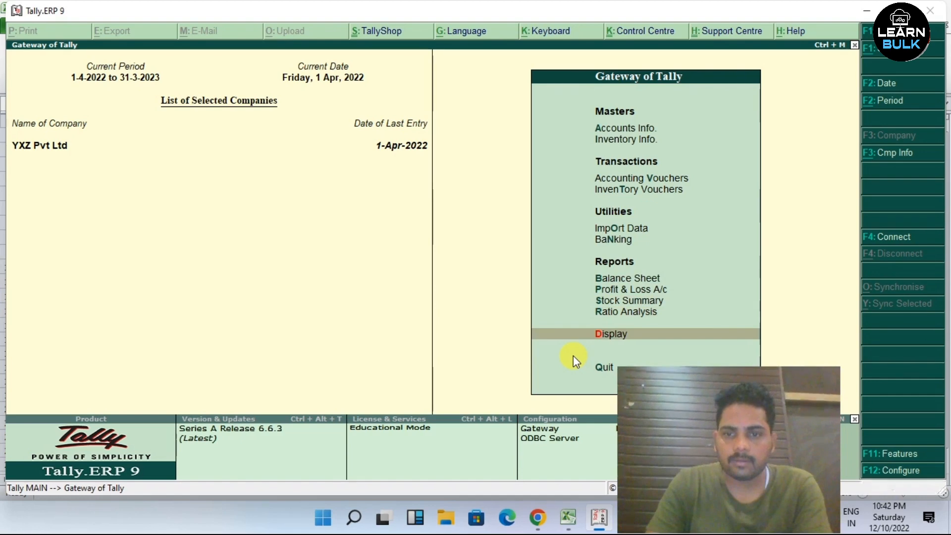
key("Return")
key("Down")
key("Down")
key("Return")
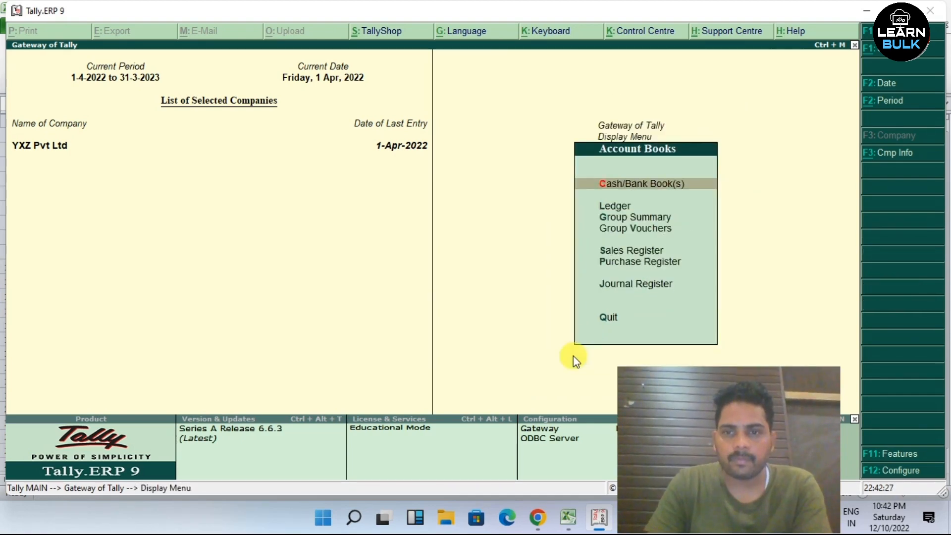
key("Return")
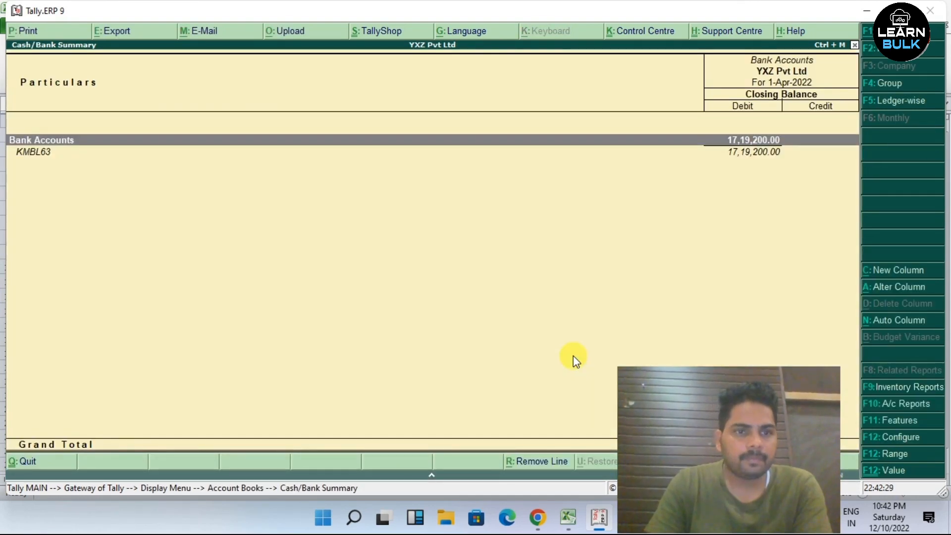
- Check the KMBL63 ledger's monthly summary and return to Account Books
key("Down")
key("Return")
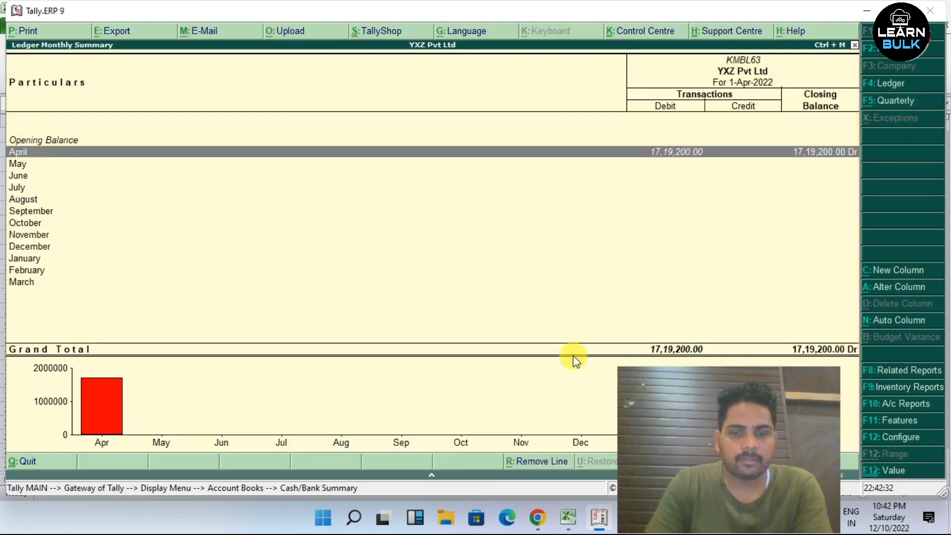
key("Escape")
key("Escape")
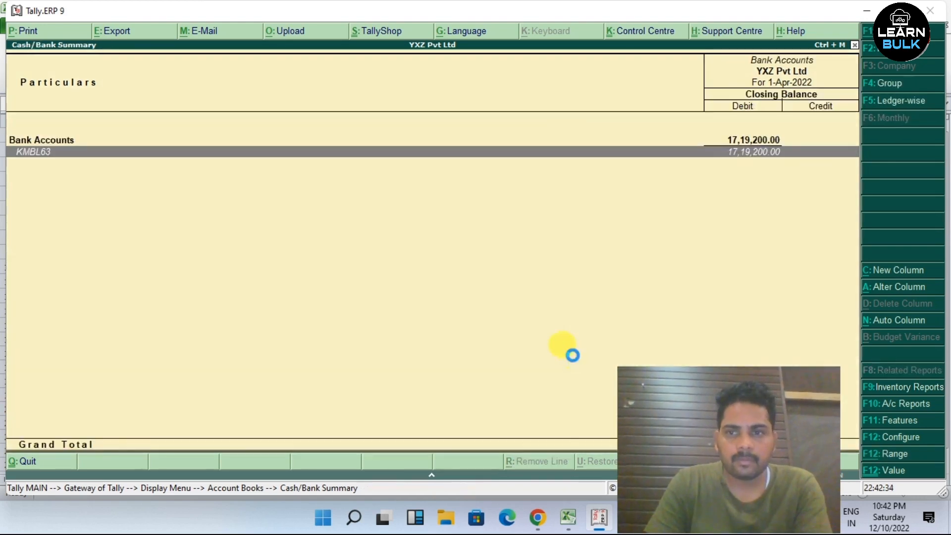
- Display the ledger vouchers of KMBL41 from Account Books to check the contra entry and closing balance
key("Down")
key("Down")
key("Up")
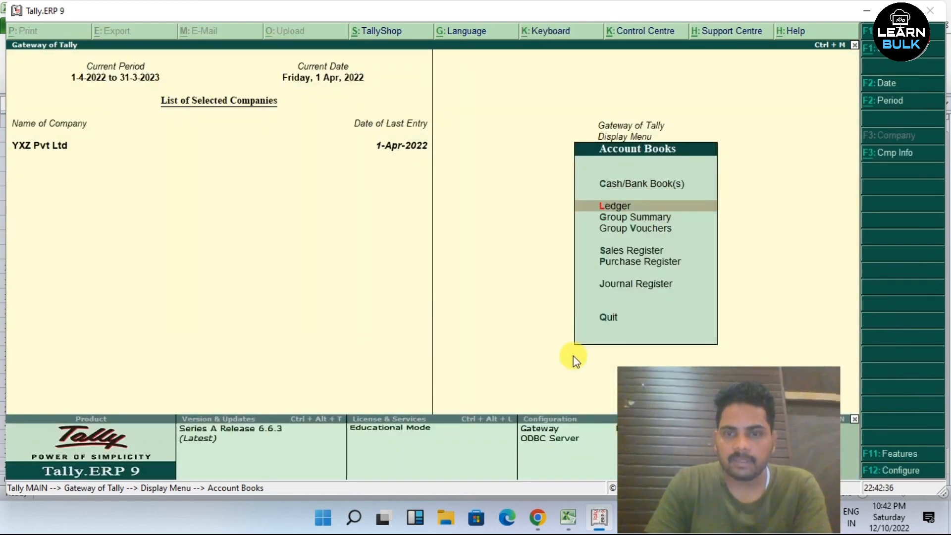
key("Return")
key("Down")
key("Down")
key("Down")
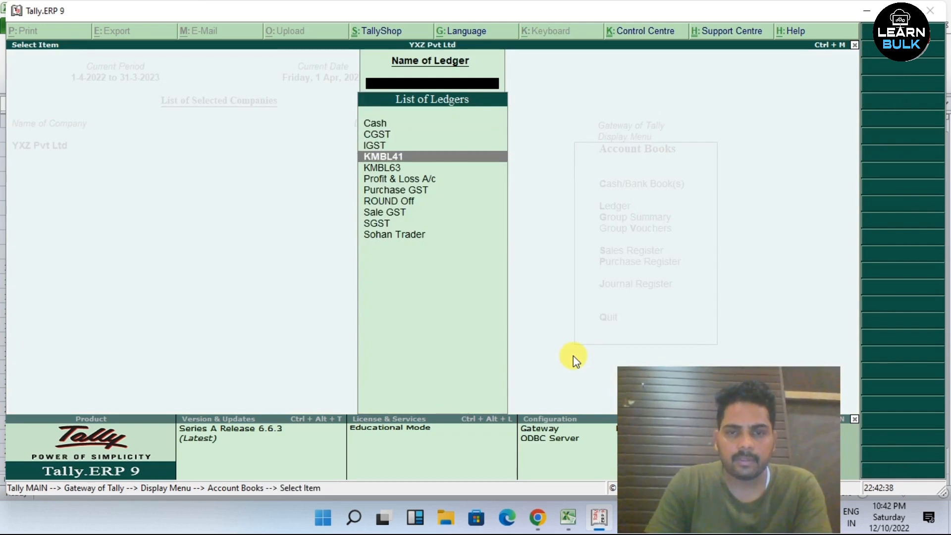
key("Return")
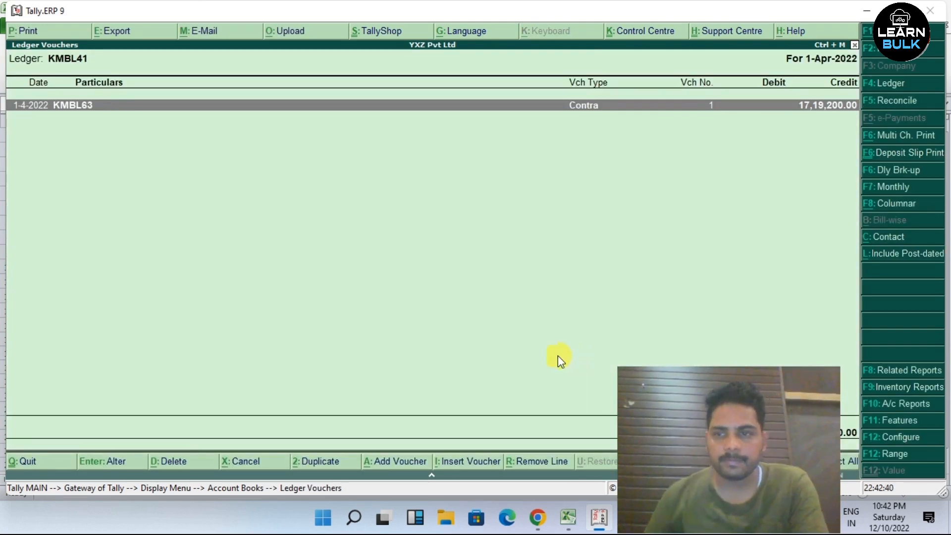
left_click_drag(691, 392, 137, 333)
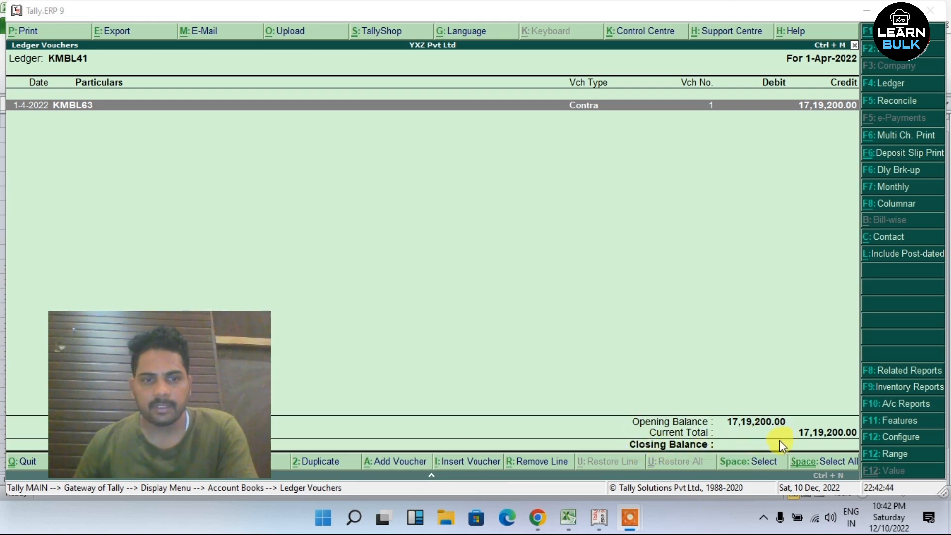
left_click_drag(218, 420, 229, 419)
left_click_drag(375, 403, 180, 438)
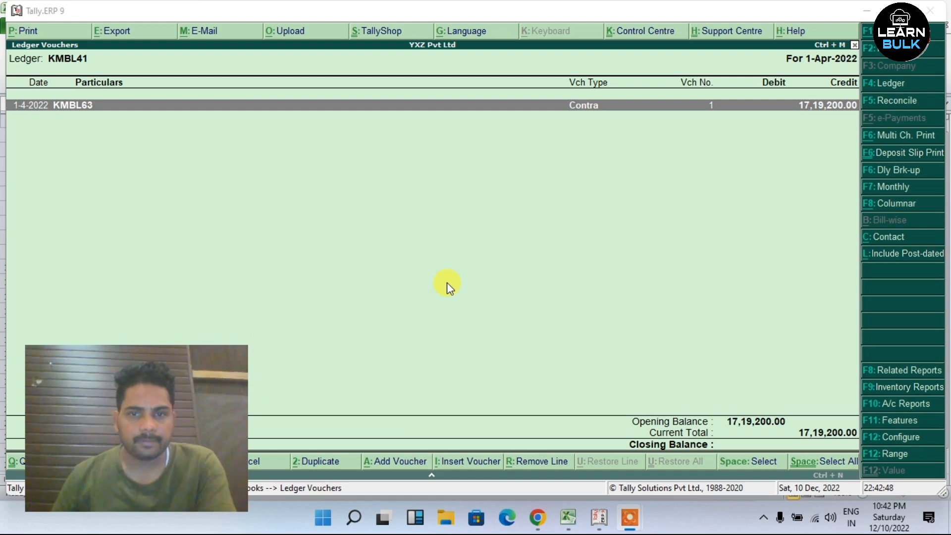
- Leave the KMBL41 ledger report for the Gateway of Tally, switch to the Excel statement and examine the FD Premate row dated 2/11/2022
key("Escape")
key("Escape")
key("Escape")
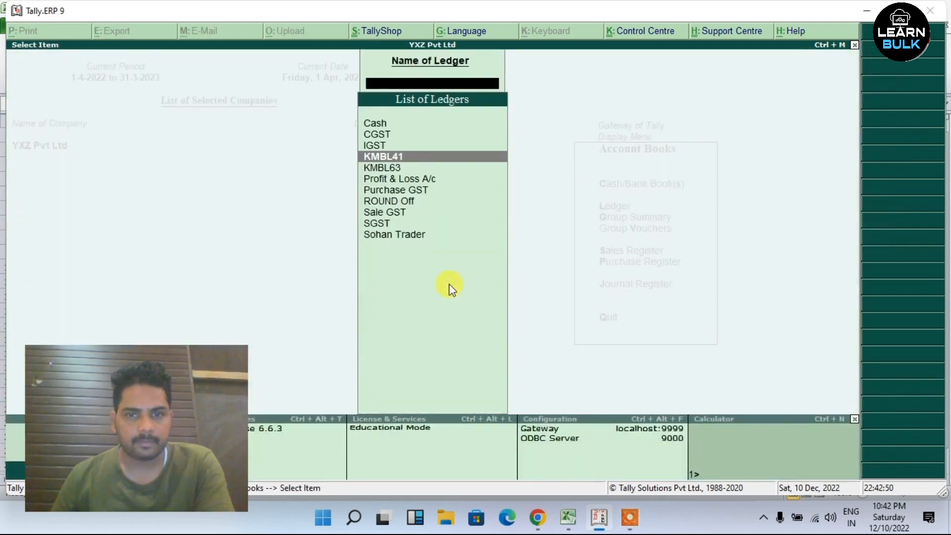
key("Escape")
key("Home")
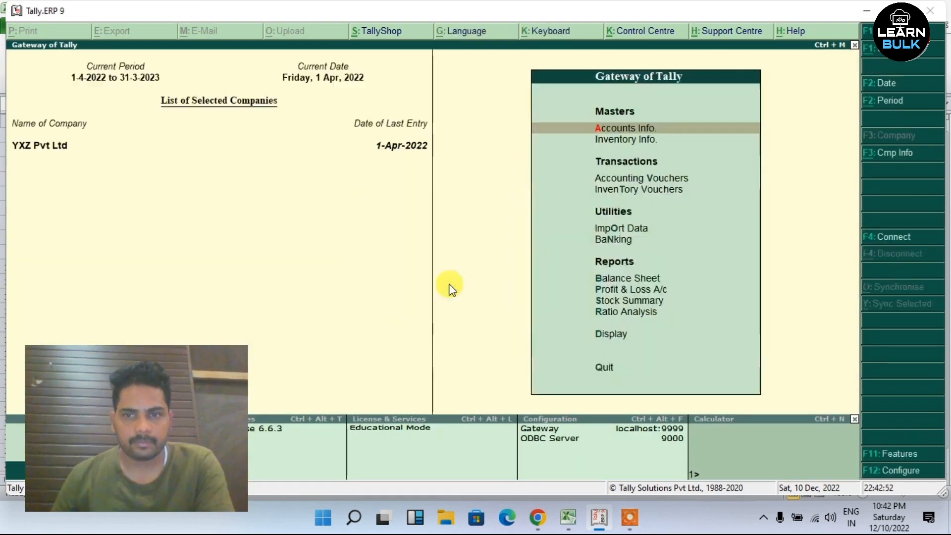
left_click_drag(143, 387, 738, 424)
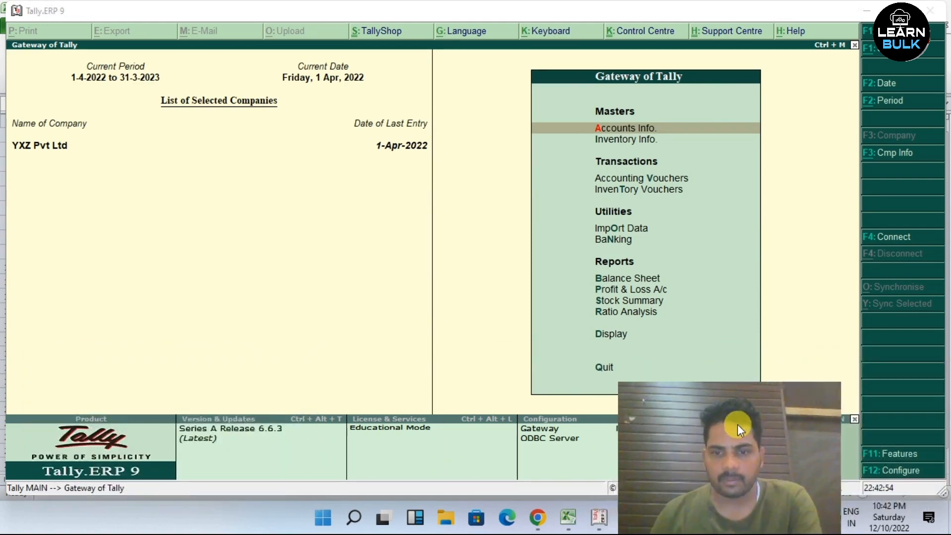
left_click(569, 517)
left_click(448, 237)
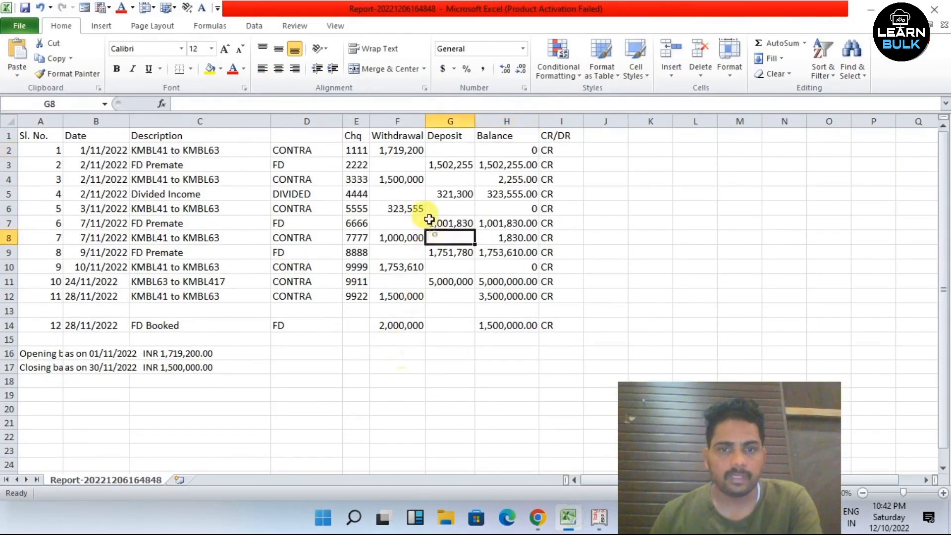
left_click(405, 170)
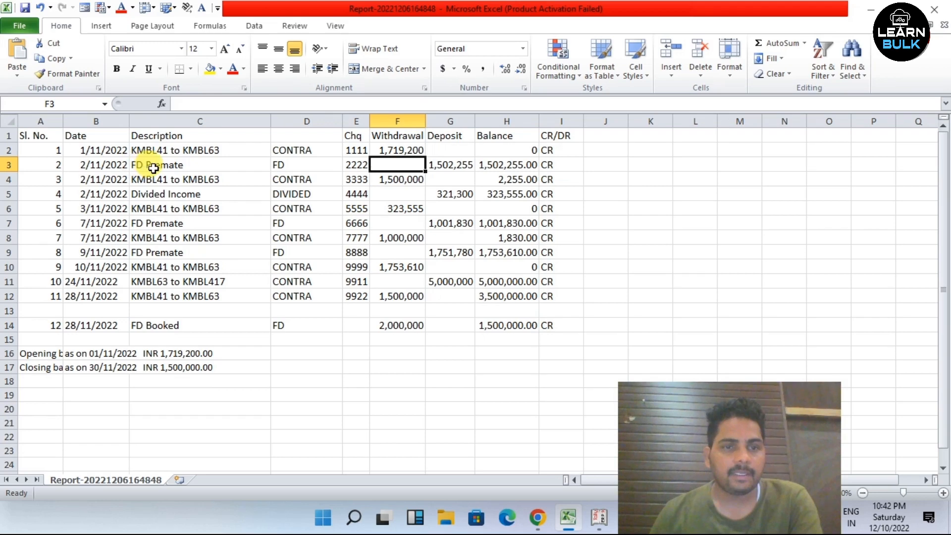
left_click(193, 165)
left_click(391, 166)
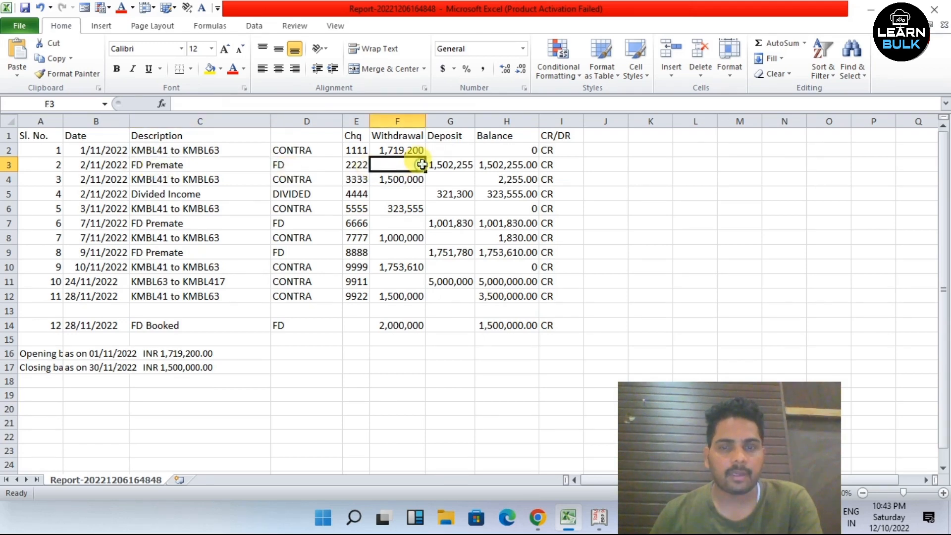
- Examine the FD Premate deposits dated 2/11/2022, 7/11/2022 and 9/11/2022 in the bank statement
left_click(399, 252)
left_click(490, 338)
left_click(448, 223)
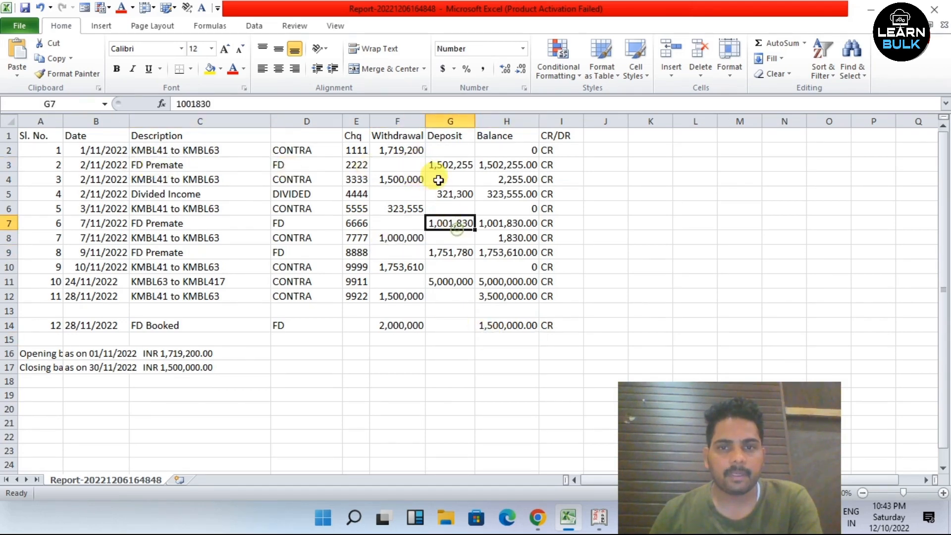
left_click(169, 179)
left_click(166, 166)
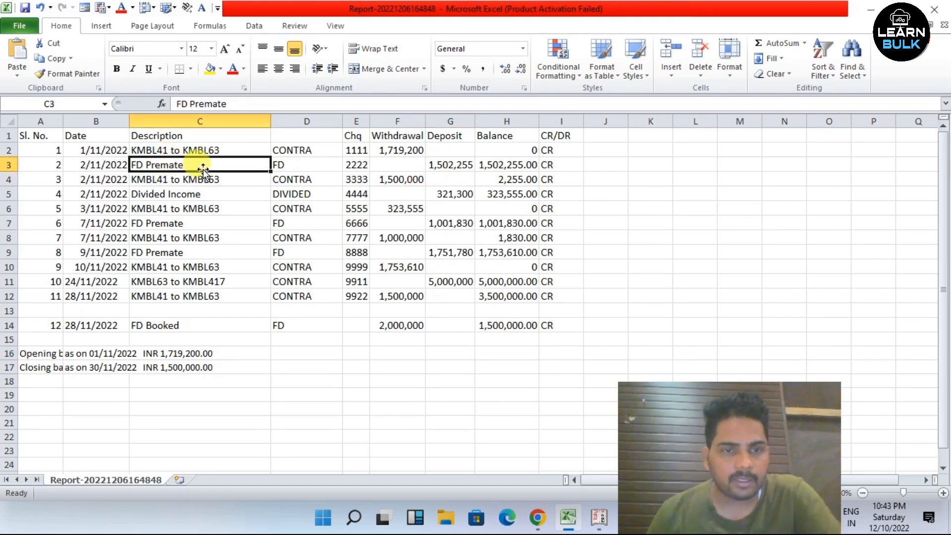
left_click(451, 165)
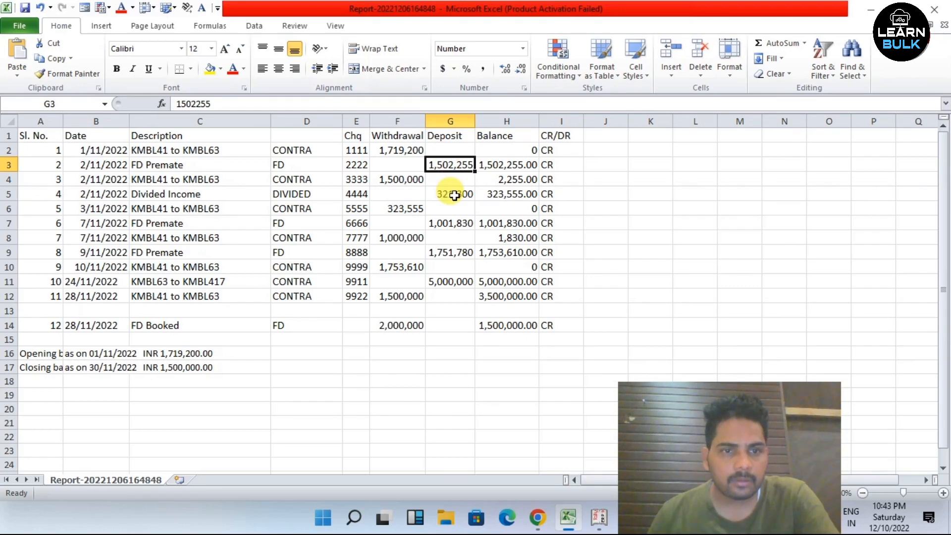
left_click(449, 223)
left_click(447, 255)
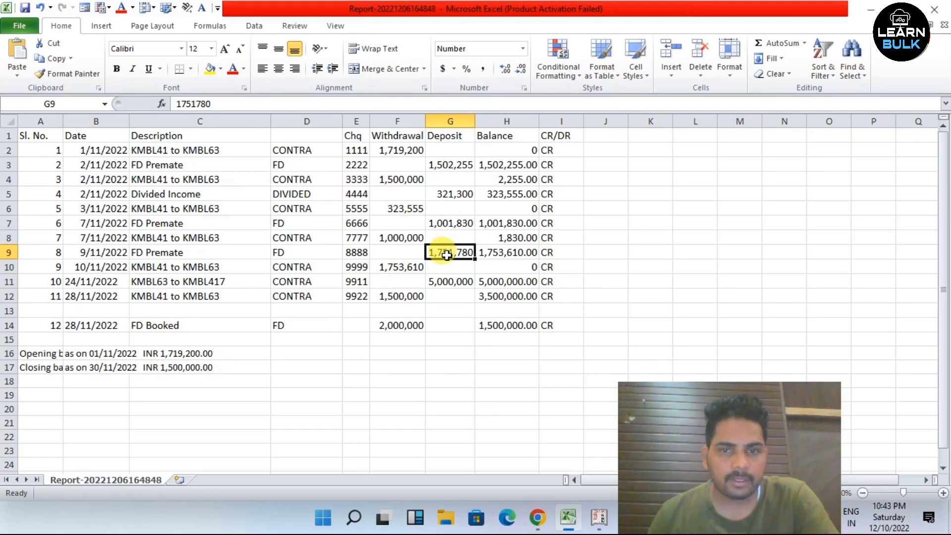
left_click(439, 325)
left_click(444, 251)
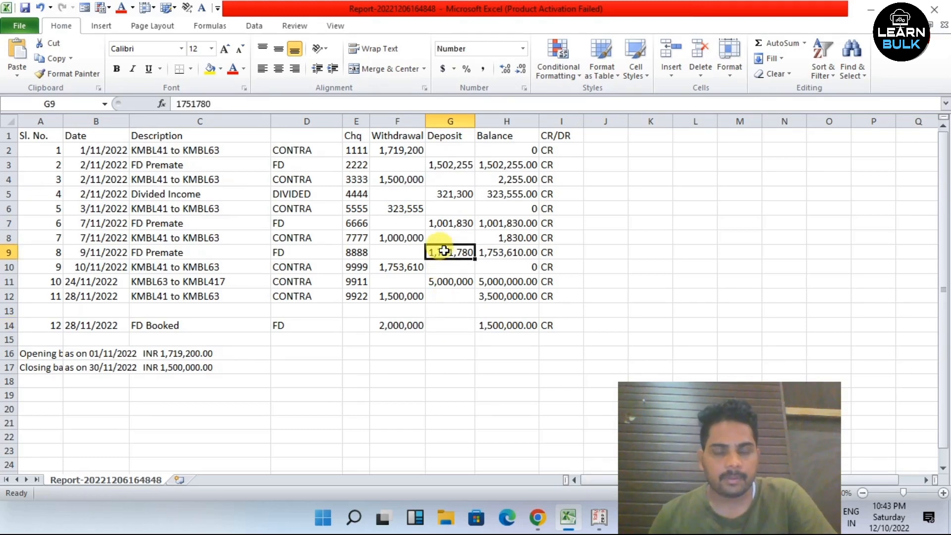
left_click(450, 169)
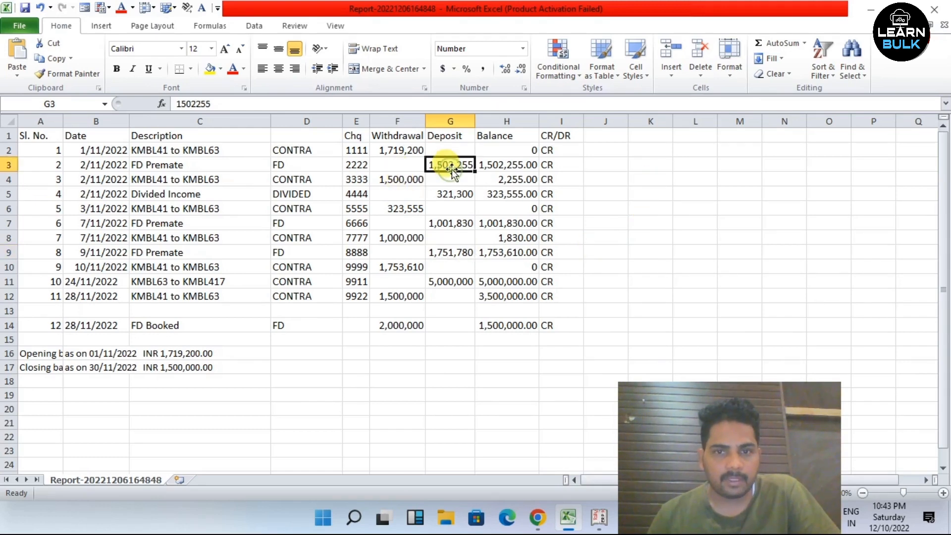
left_click(447, 223, "ctrl")
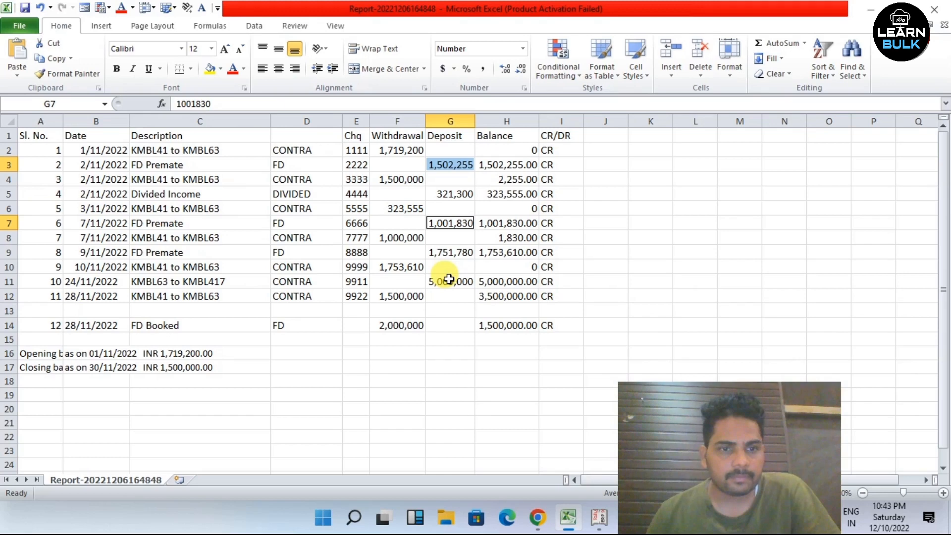
left_click(679, 182)
left_click(677, 168)
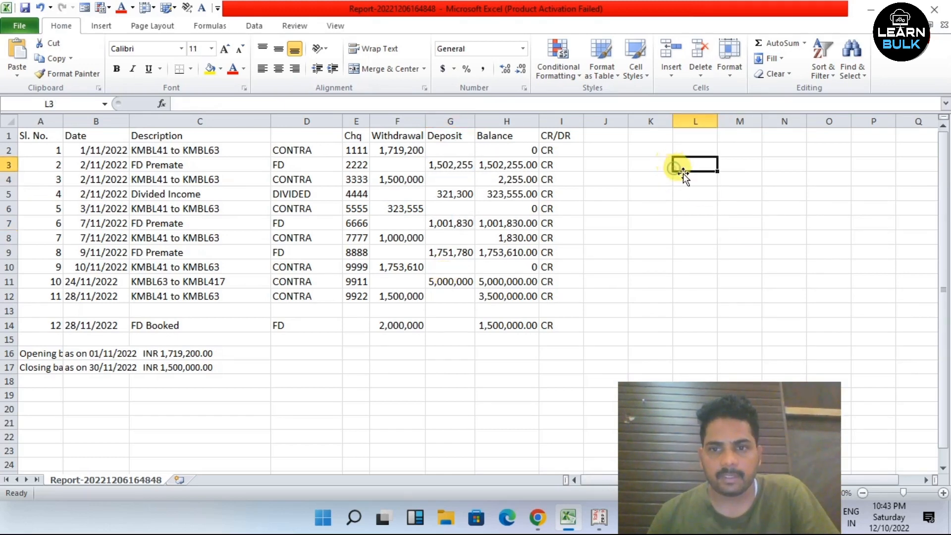
- Copy the 2/11/2022 FD Premate deposit to cell K3 and fit column K to its contents
left_click(447, 163)
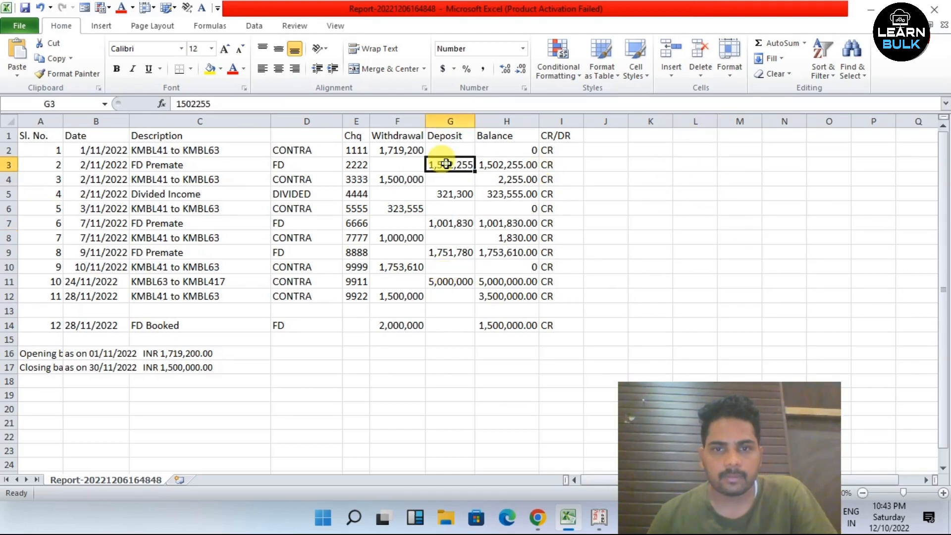
key("ctrl+c")
left_click(665, 164)
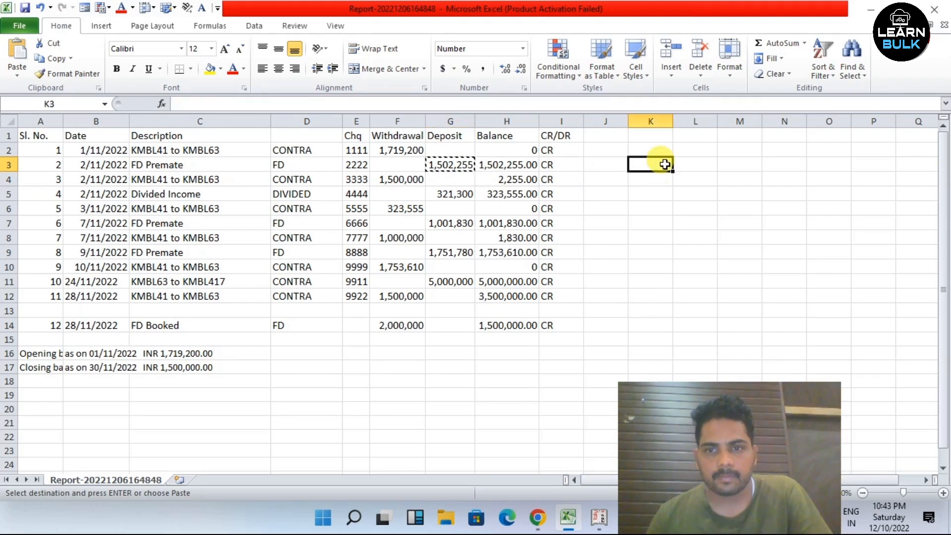
key("ctrl+v")
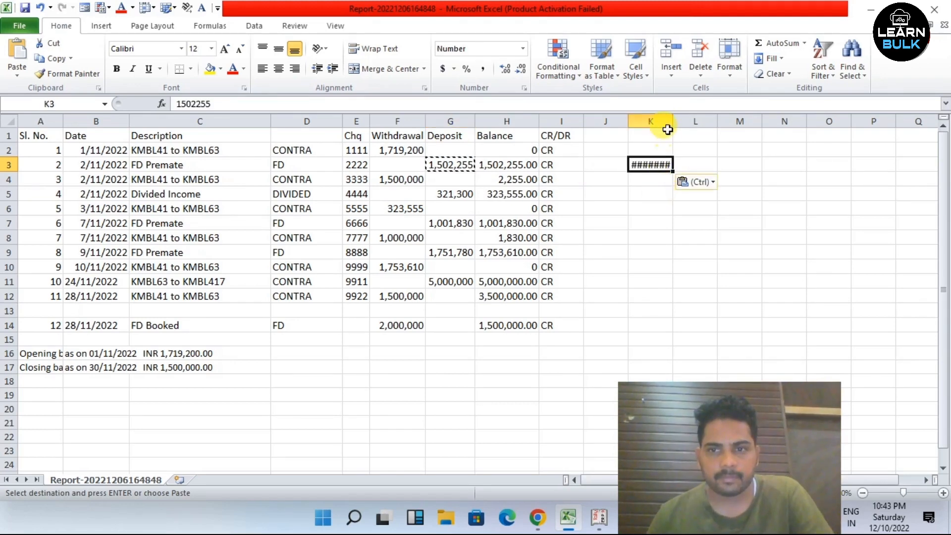
double_click(672, 120)
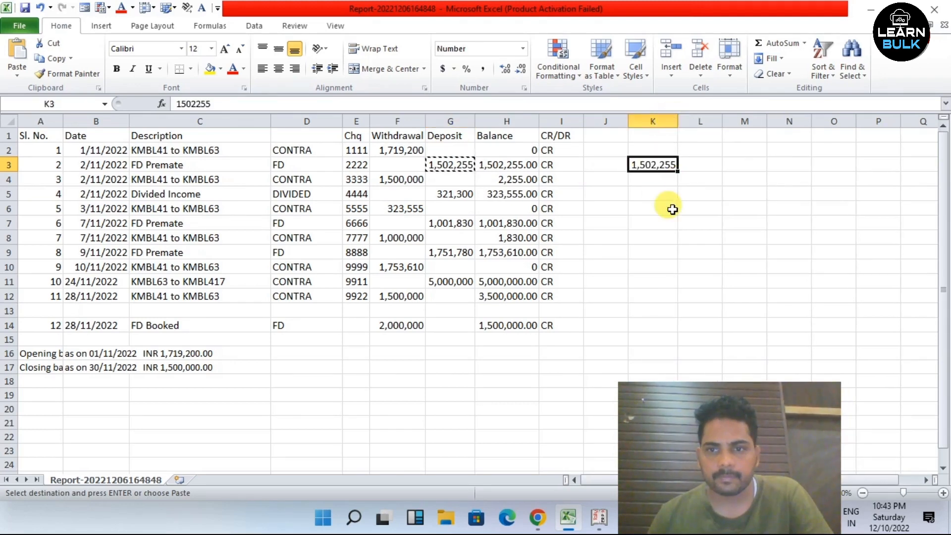
- Copy the FD Premate deposits of 7/11/2022 and 9/11/2022 to cells K7 and K9
left_click(437, 223)
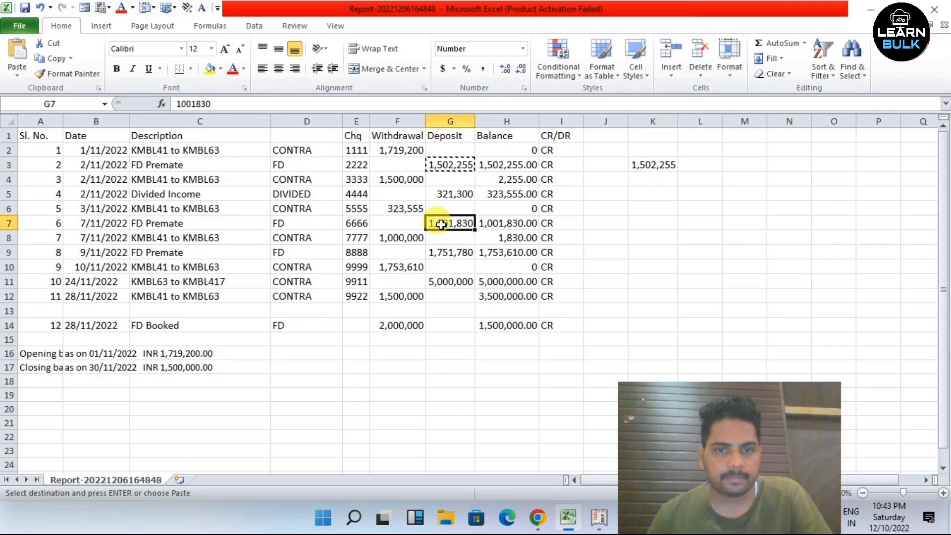
key("ctrl+c")
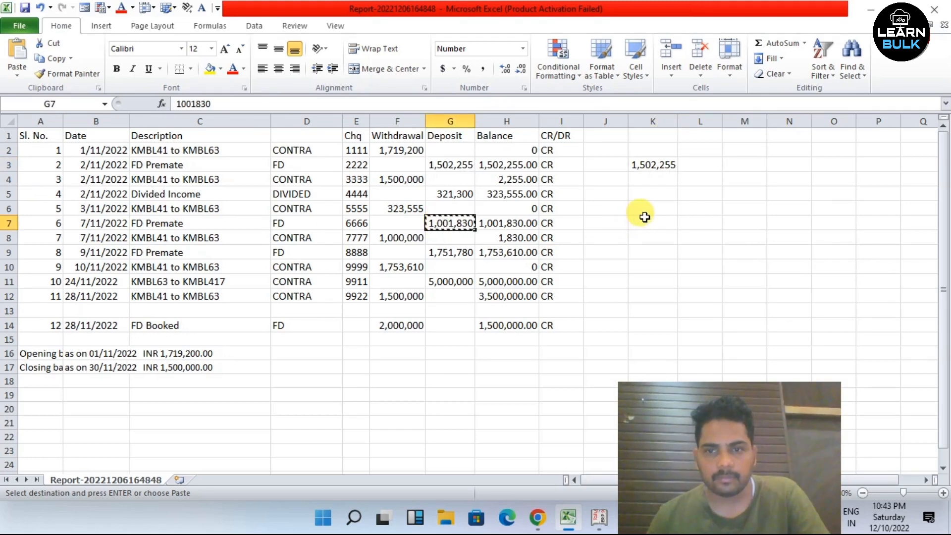
left_click(645, 218)
key("ctrl+v")
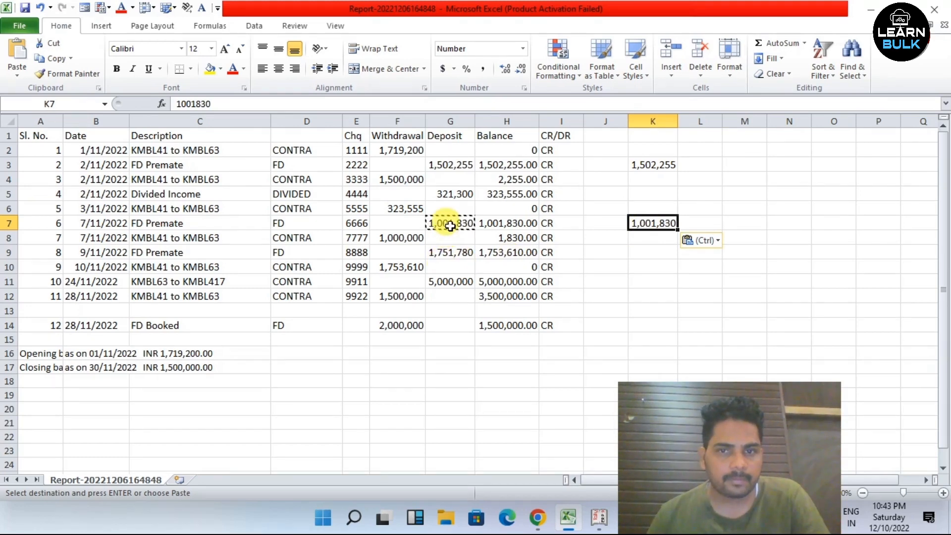
left_click(449, 253)
key("ctrl+c")
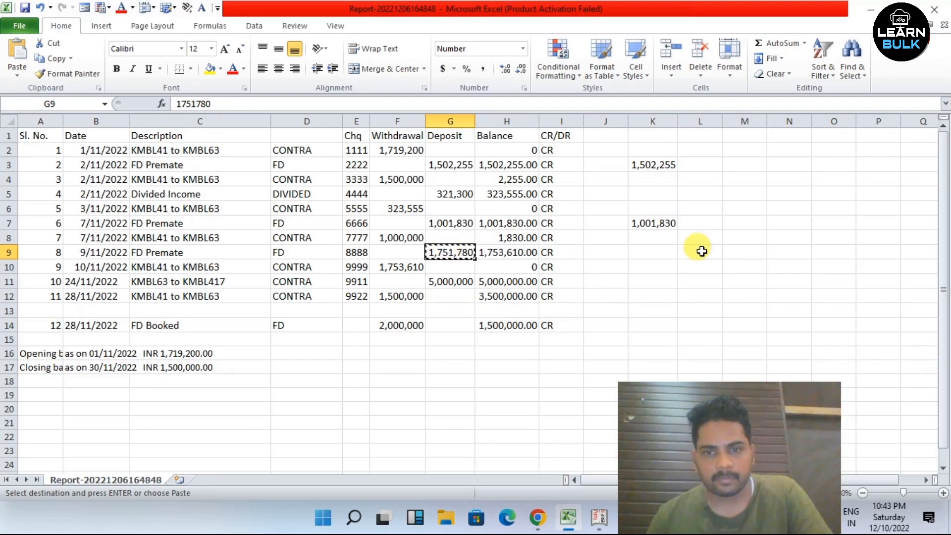
left_click(656, 252)
key("ctrl+v")
left_click(733, 253)
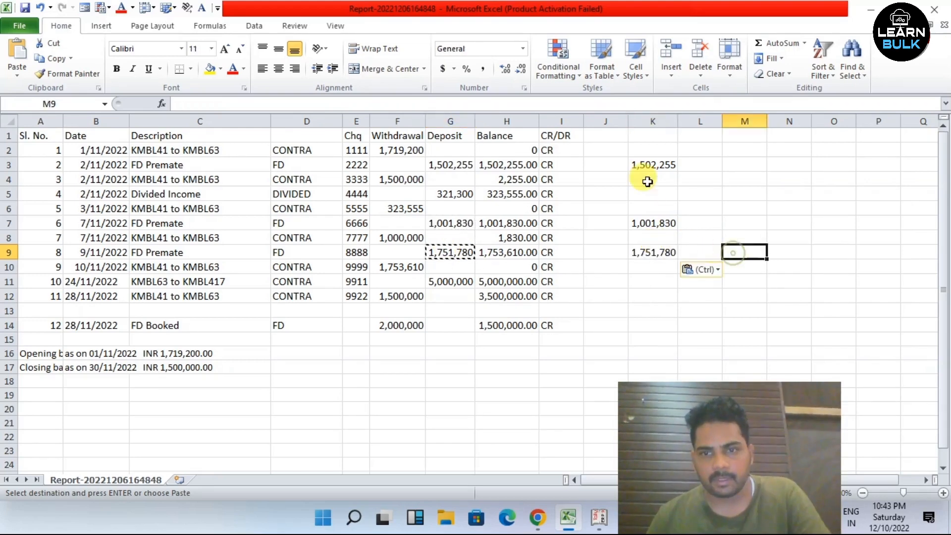
- Total the copied FD deposits with AutoSum in cell K10 and widen column K
left_click_drag(644, 151, 652, 268)
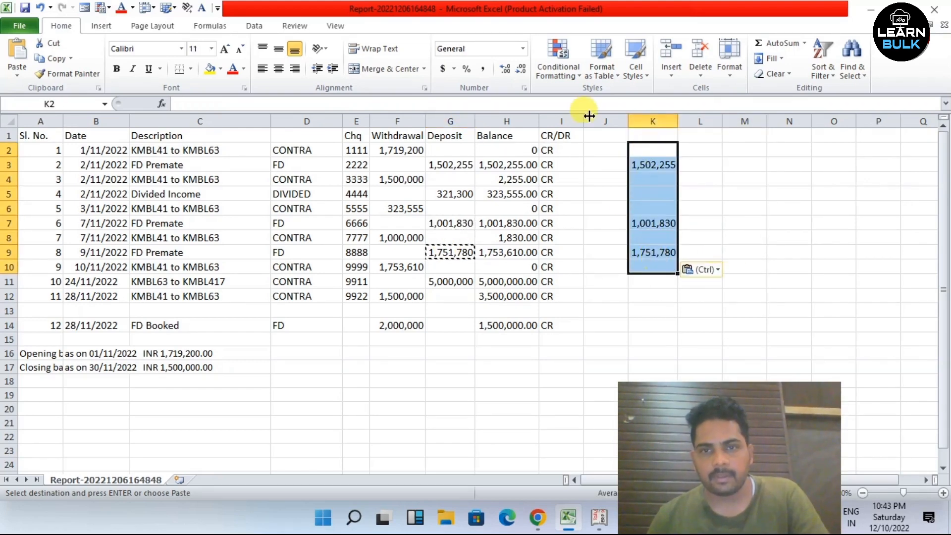
left_click(775, 44)
left_click(712, 249)
double_click(677, 118)
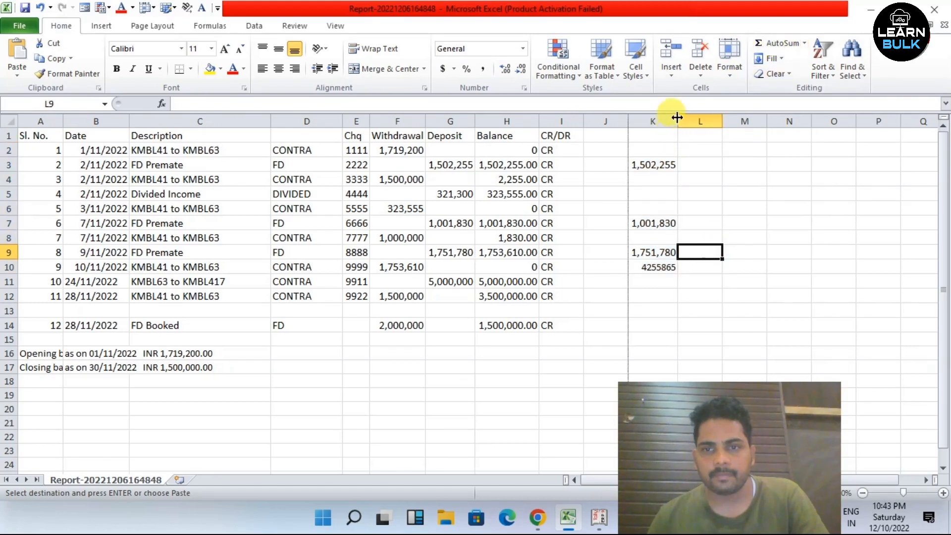
left_click_drag(677, 118, 718, 118)
- Save the bank statement workbook in its current format
left_click(663, 284)
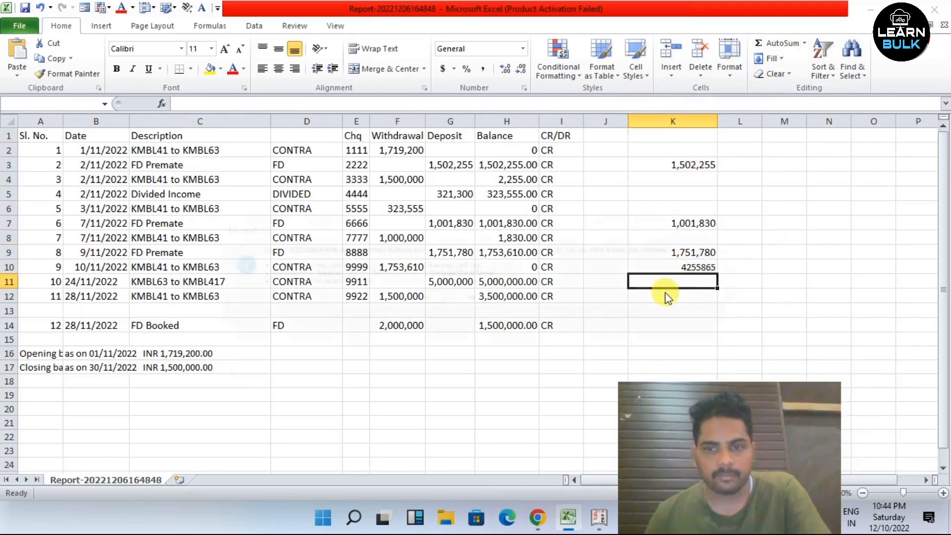
left_click(369, 304)
left_click(701, 312)
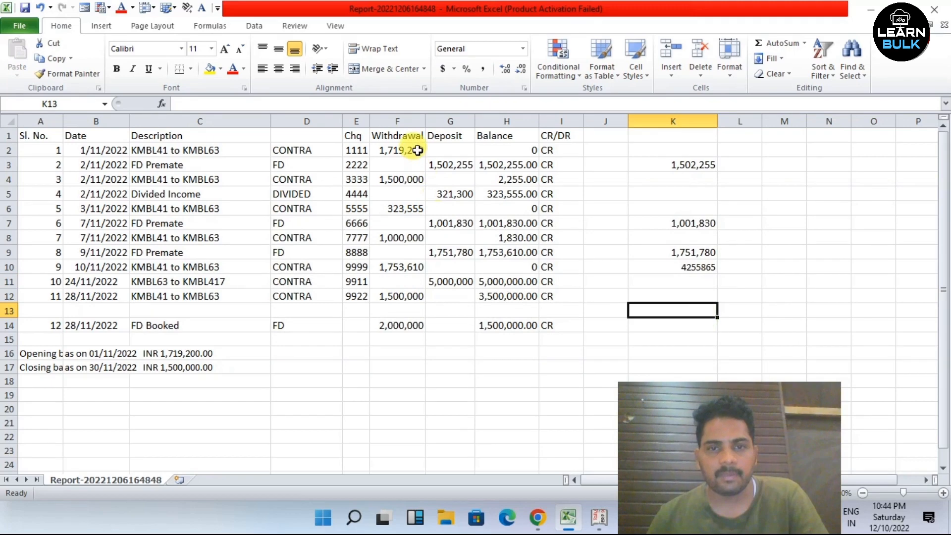
left_click(722, 281)
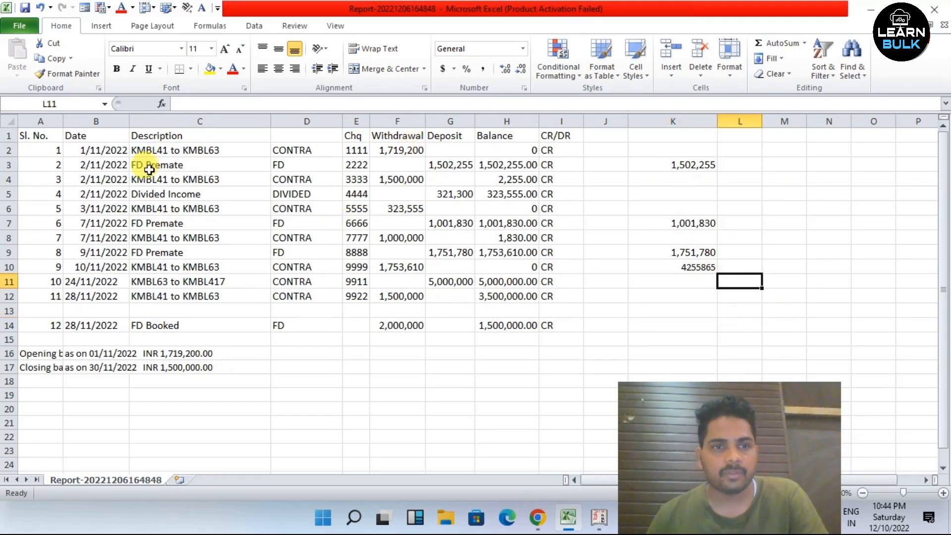
left_click(792, 264)
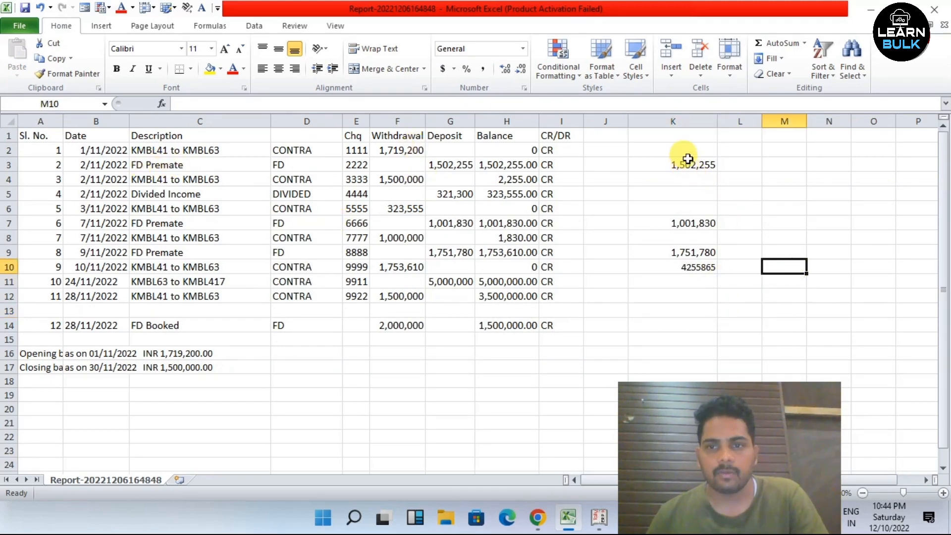
- Copy the FD deposit total from cell K10
left_click_drag(686, 147, 694, 267)
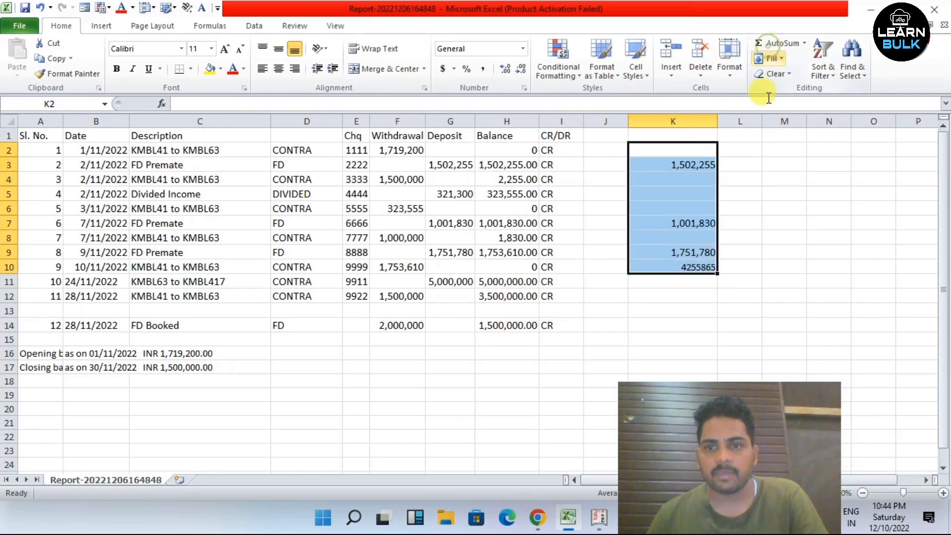
left_click(708, 292)
key("Up")
key("Up")
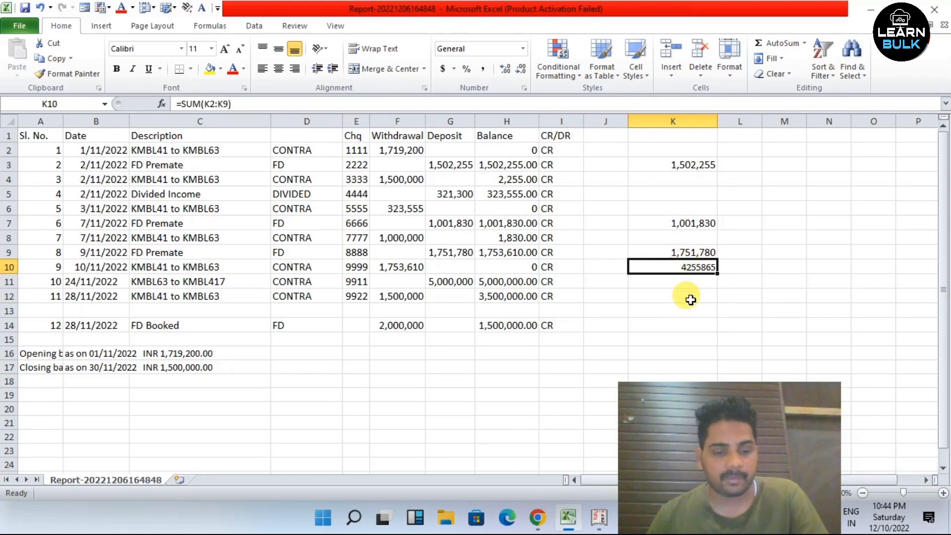
key("ctrl+c")
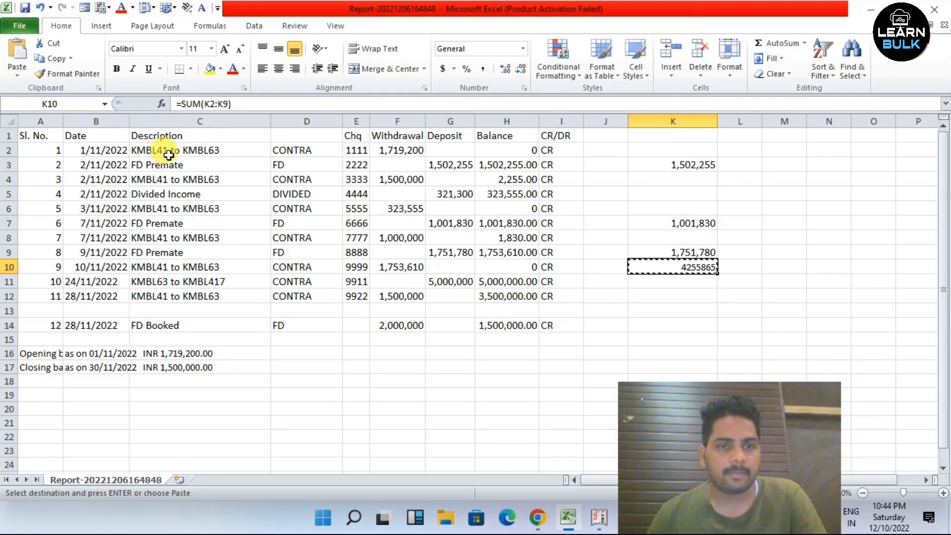
- Switch to Tally, start creating a single ledger from Accounts Info. and name it KMBL41 FD
left_click(597, 525)
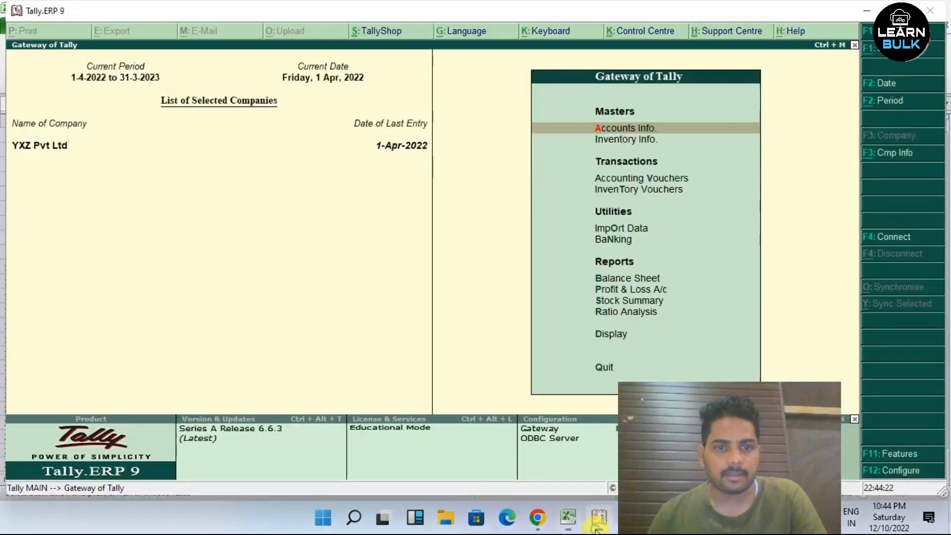
key("Return")
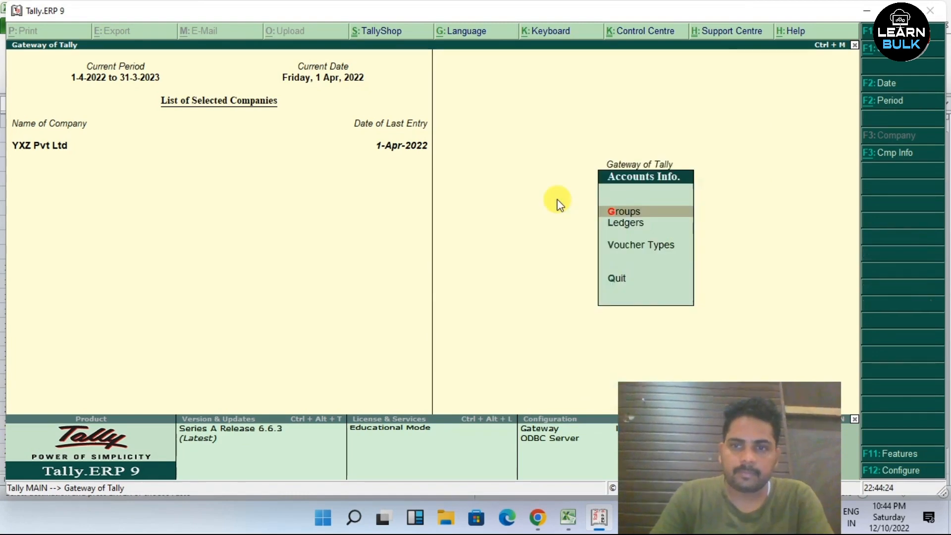
key("Down")
key("Return")
key("Return")
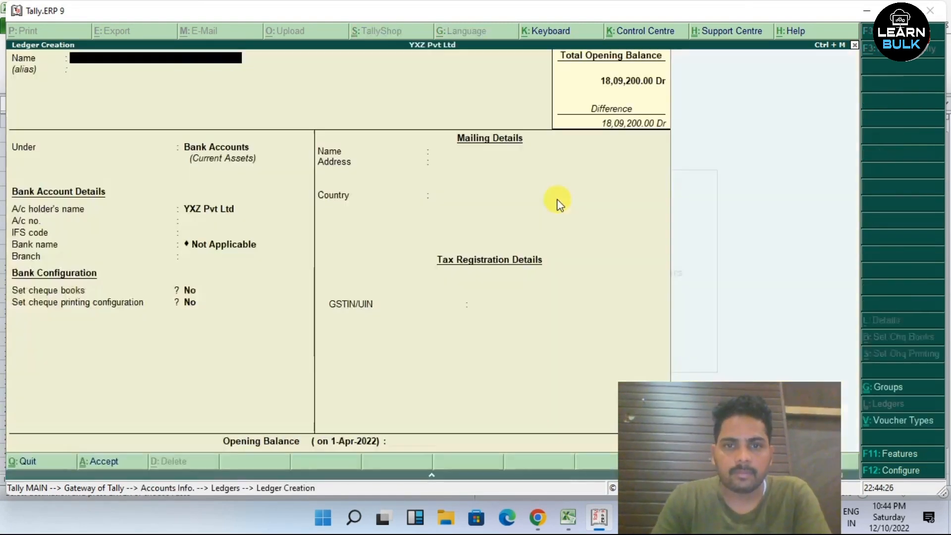
type("KMBL41")
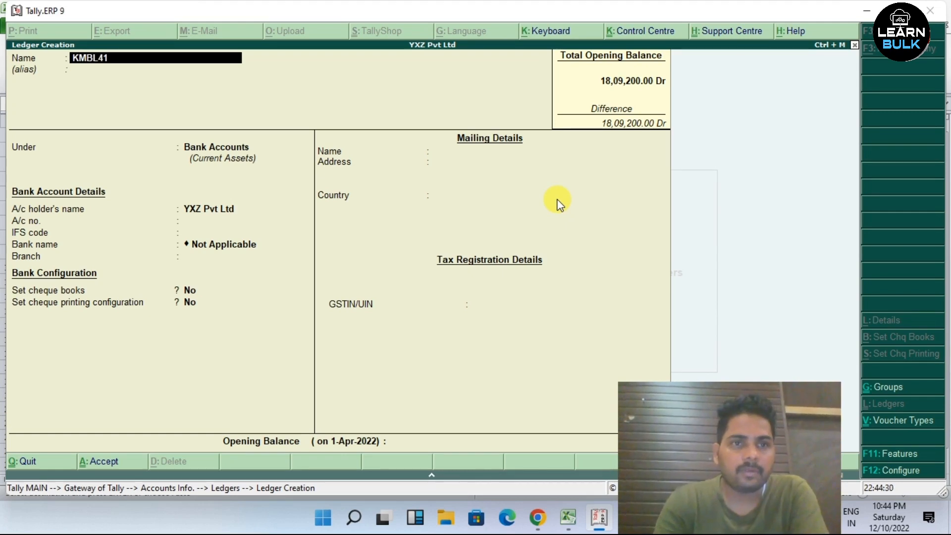
type(" FD")
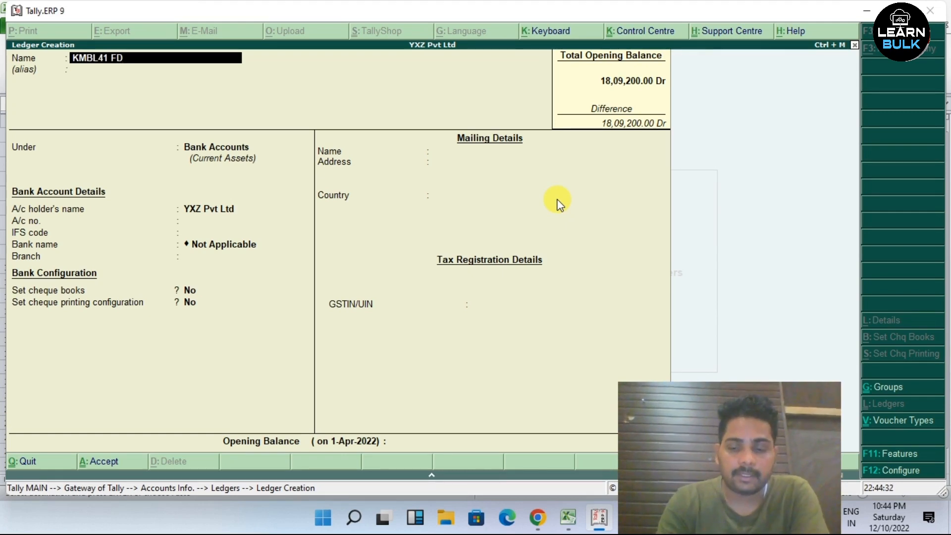
key("Return")
key("Return")
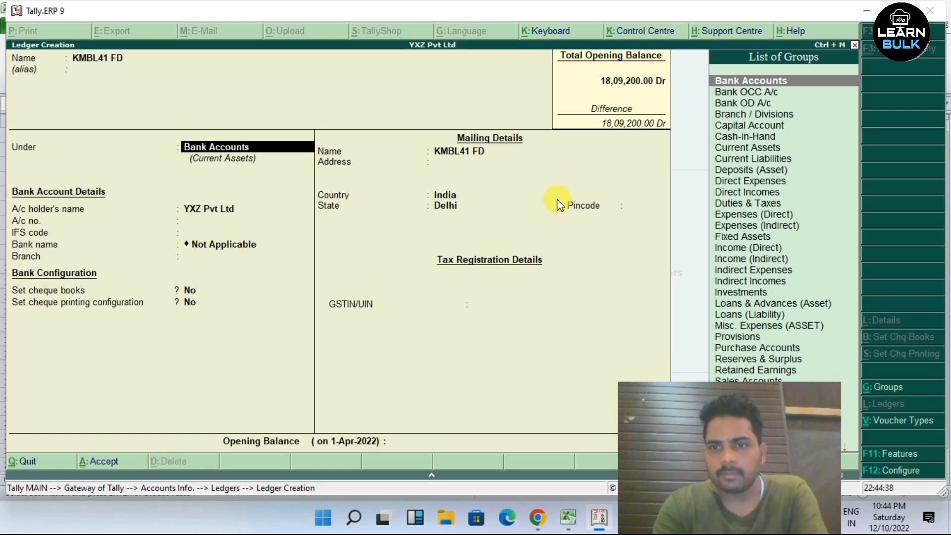
- Place the KMBL41 FD ledger under the Deposits (Asset) group
type("C")
key("BackSpace")
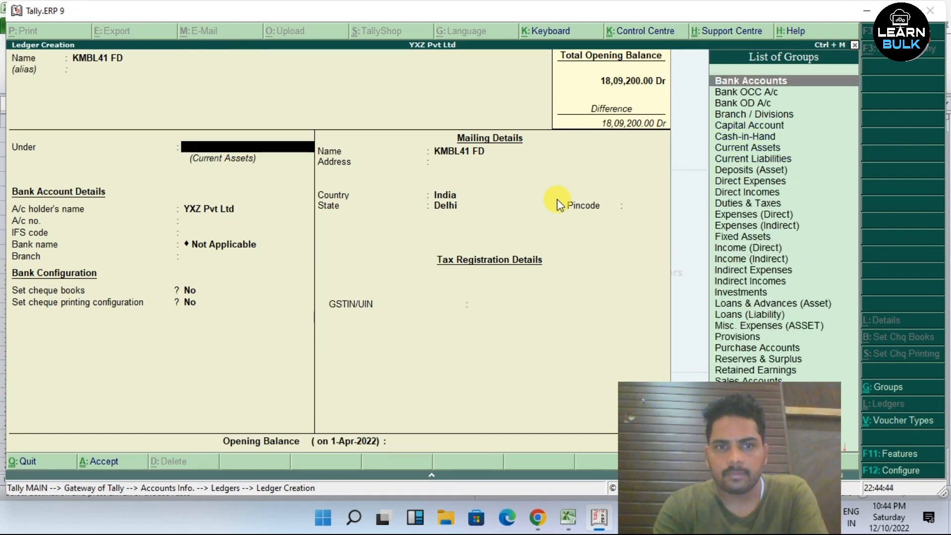
type("F")
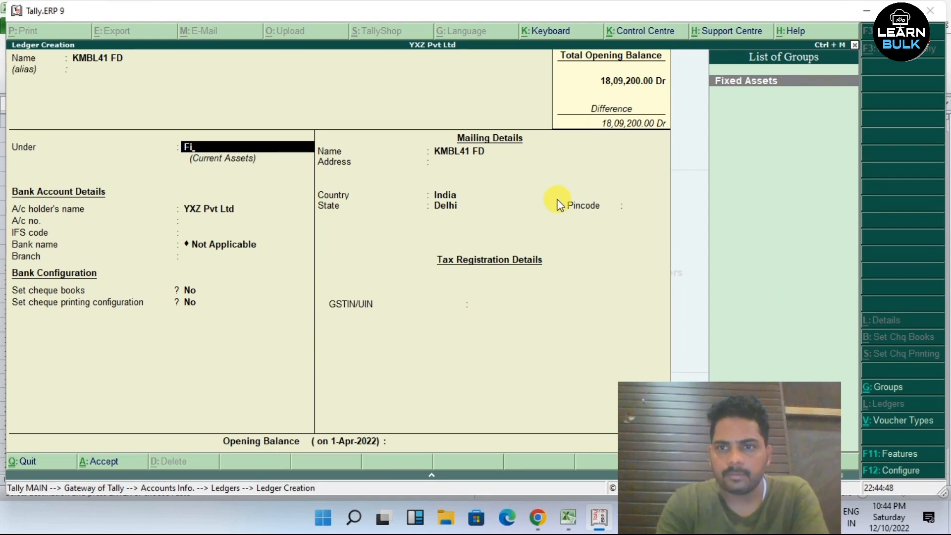
key("BackSpace")
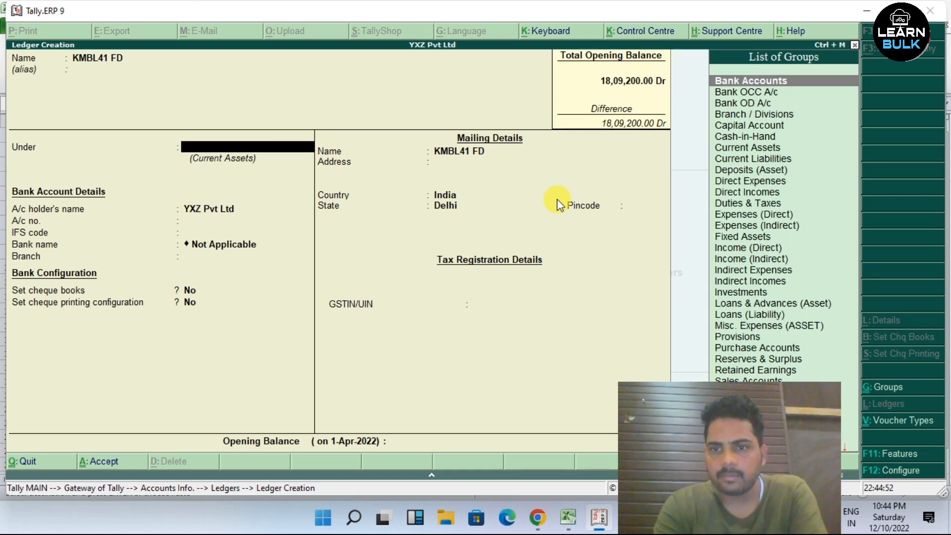
type("De")
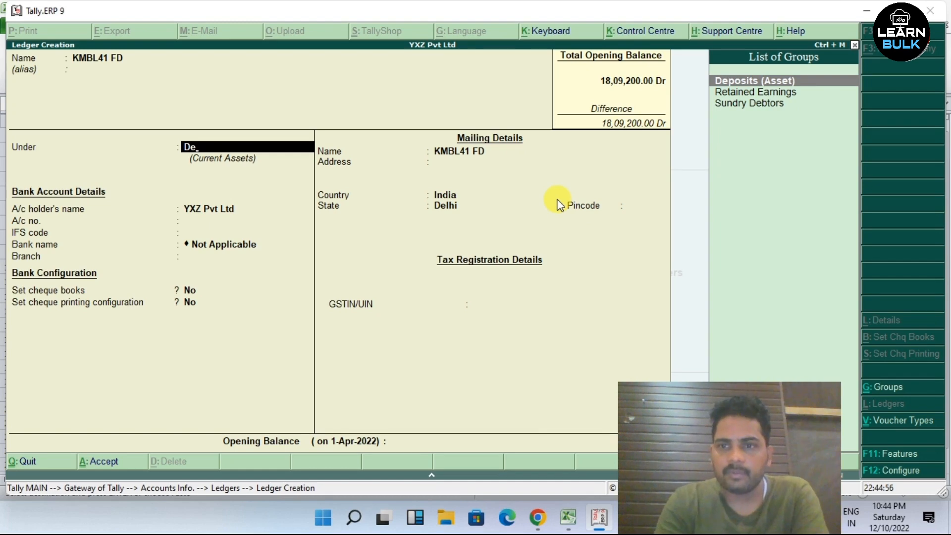
key("Return")
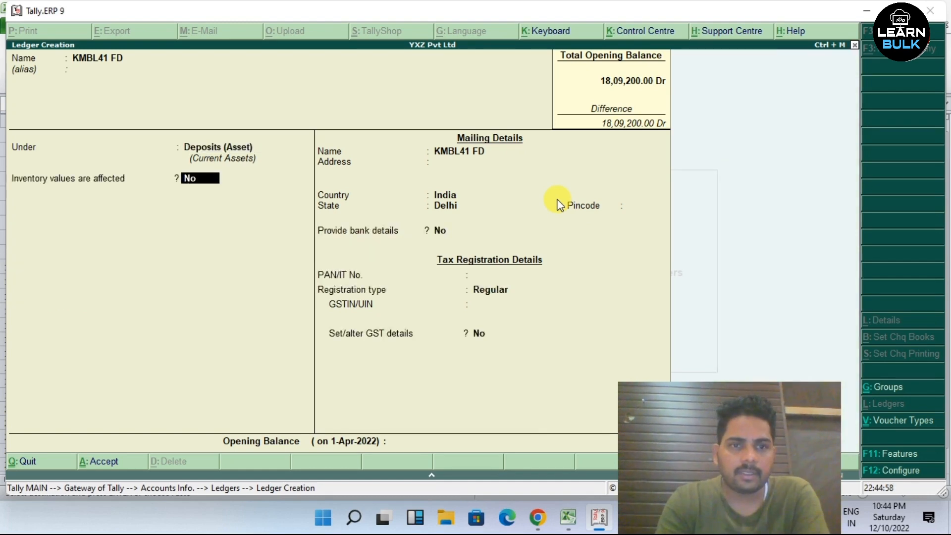
- Keep the default inventory, mailing, bank and tax registration details, and save the KMBL41 FD ledger
key("Return")
key("Return")
key("Return")
key("Return")
key("Return")
key("Return")
key("Return")
key("Return")
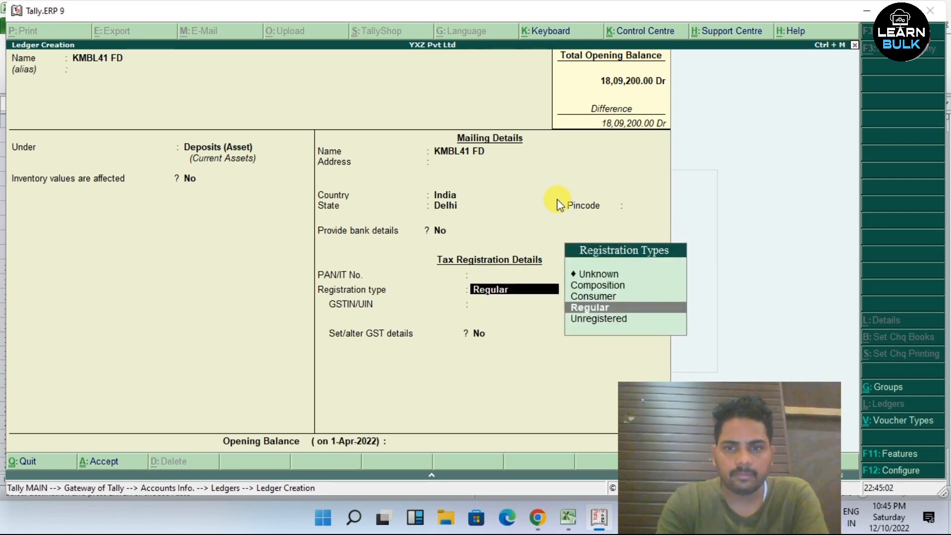
key("Return")
key("Return")
key("Return")
key("Return")
key("Return")
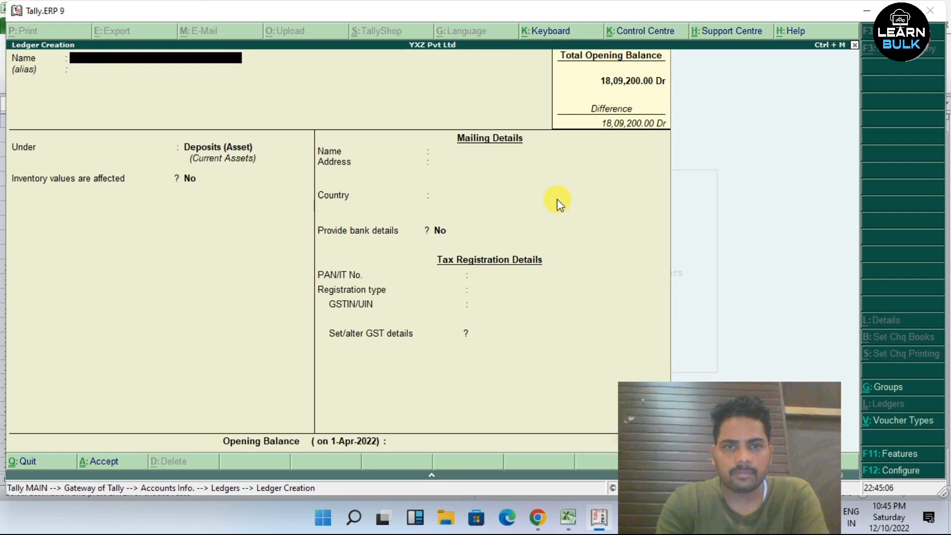
- Leave ledger creation, return to the Gateway of Tally and open Accounting Vouchers
key("Escape")
key("Escape")
key("Escape")
key("Escape")
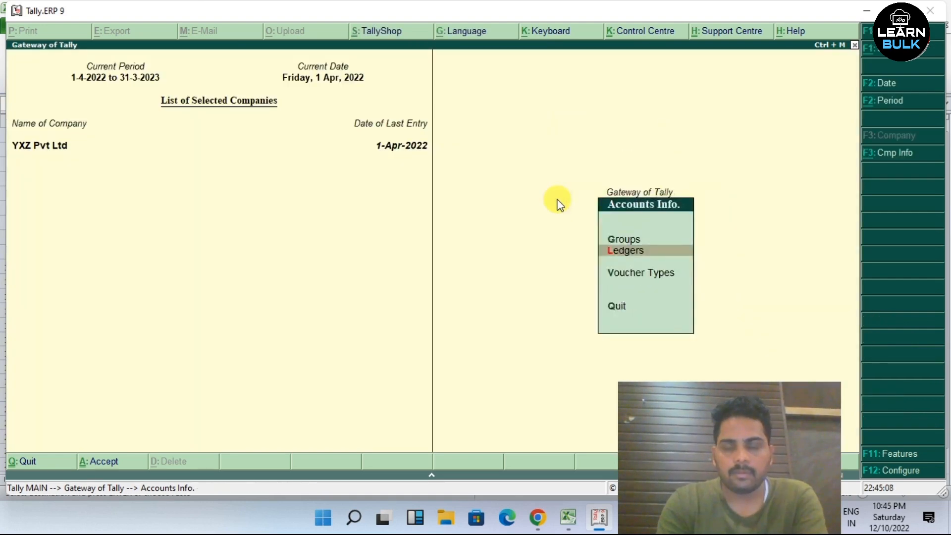
key("n")
key("Down")
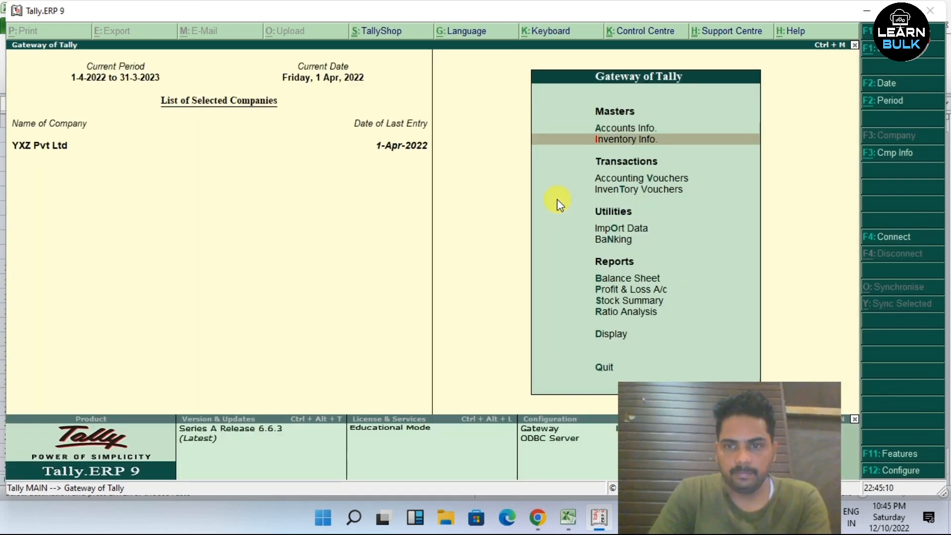
key("Down")
key("Return")
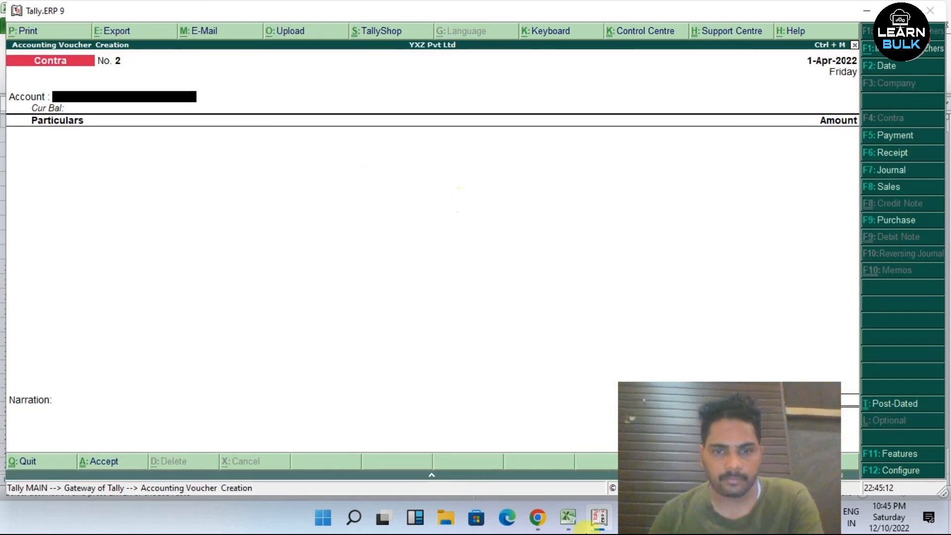
- Switch to the Excel bank statement, save the workbook and select the first FD Premate deposit in cell G3
left_click(568, 518)
left_click(451, 251)
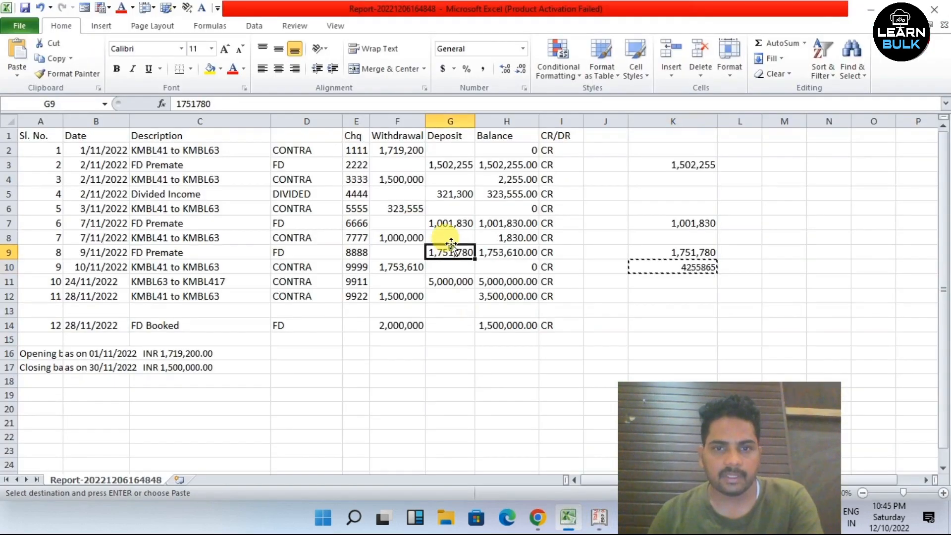
left_click(592, 309)
left_click(598, 327)
key("ctrl+s")
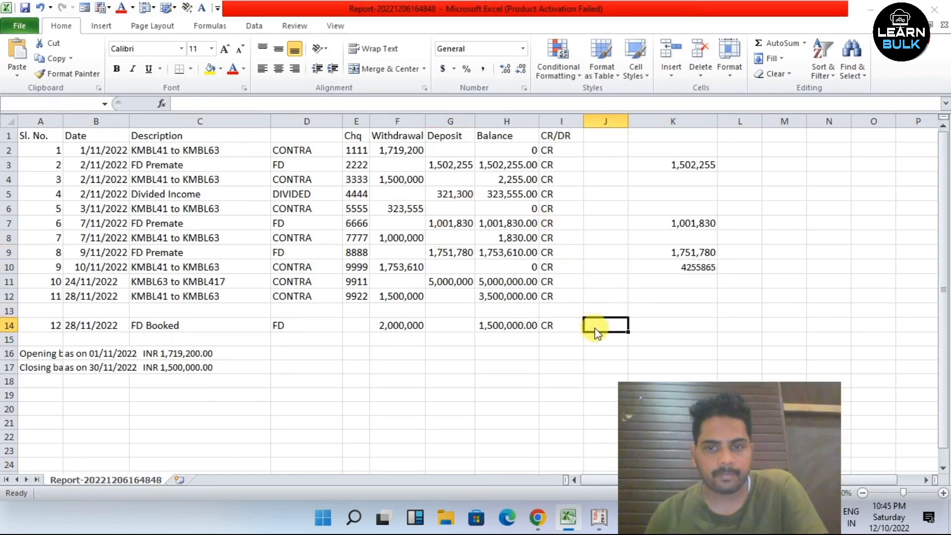
left_click(420, 298)
left_click(440, 179)
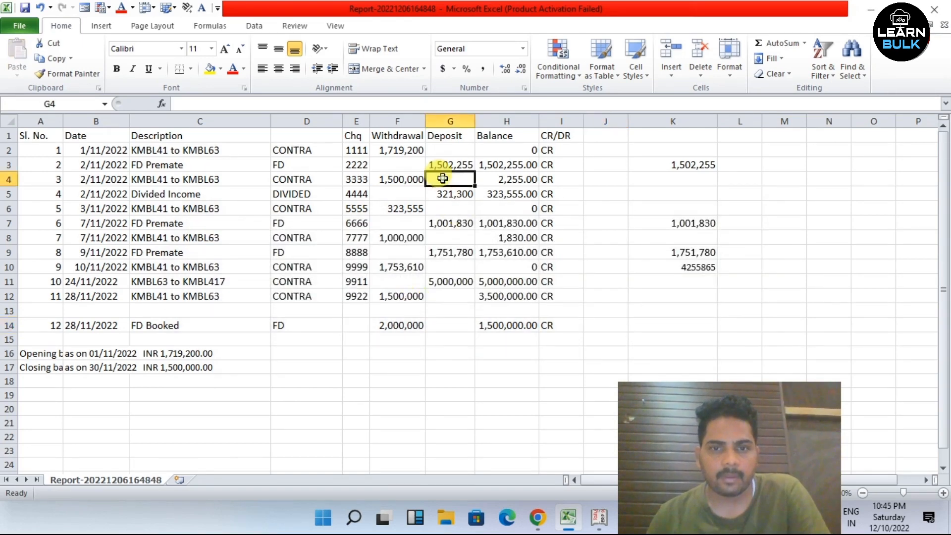
left_click(441, 165)
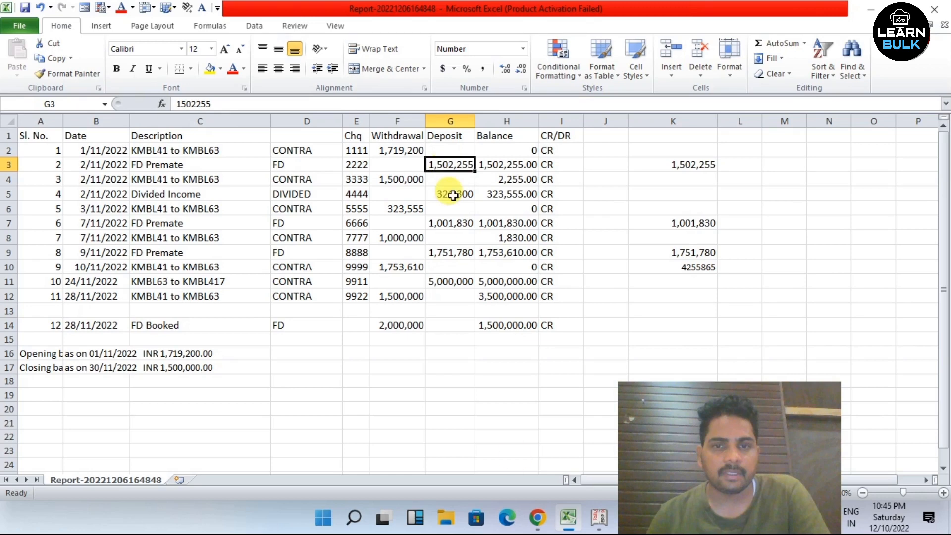
- Switch to Tally and start a Receipt voucher with KMBL41 as the account and KMBL41 FD as the particulars
left_click(599, 517)
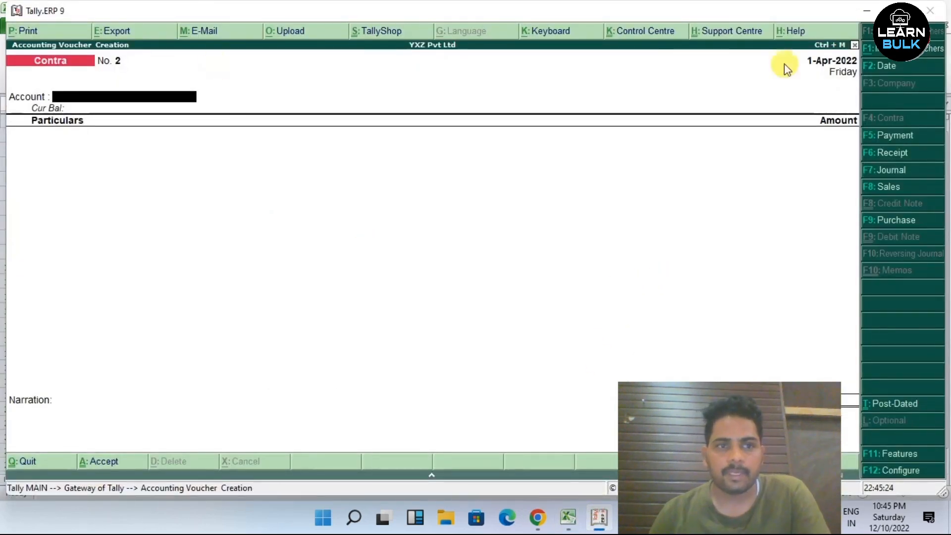
left_click(896, 154)
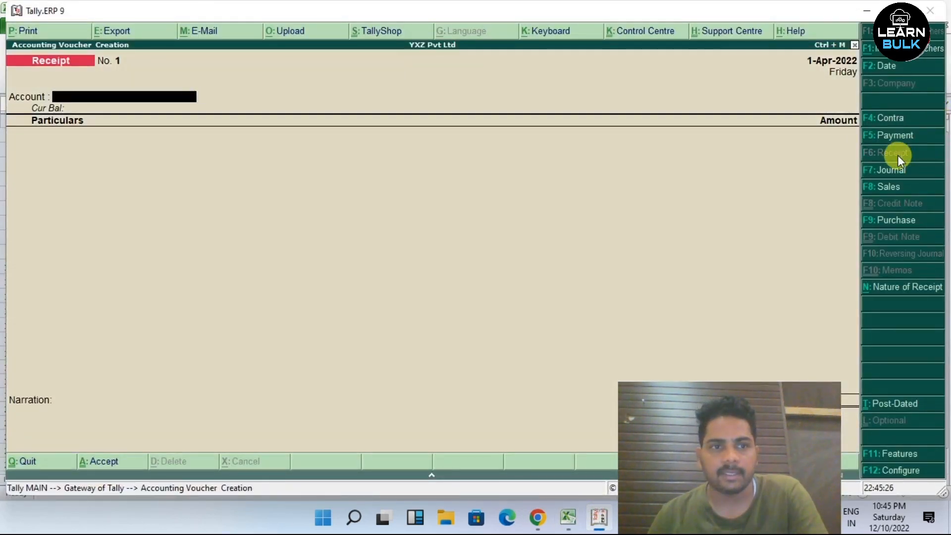
key("Return")
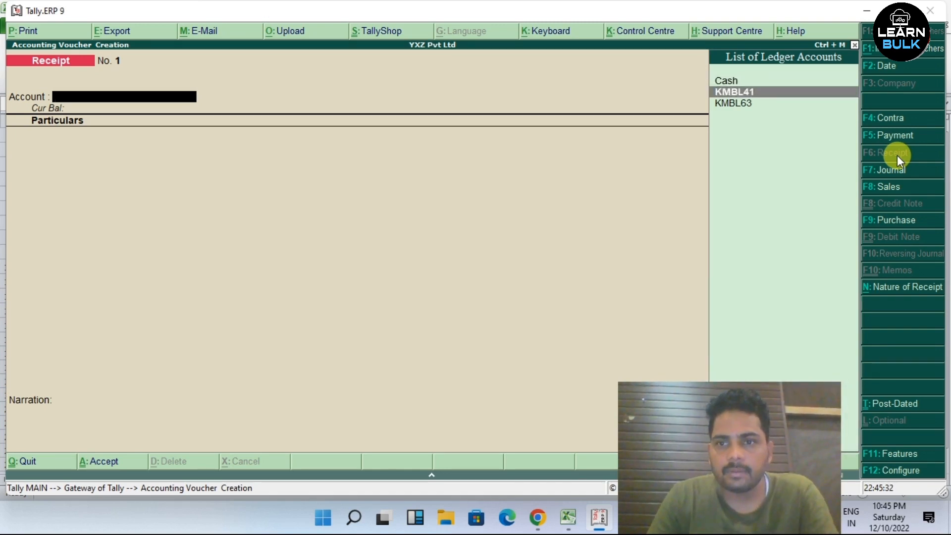
key("Return")
type("D")
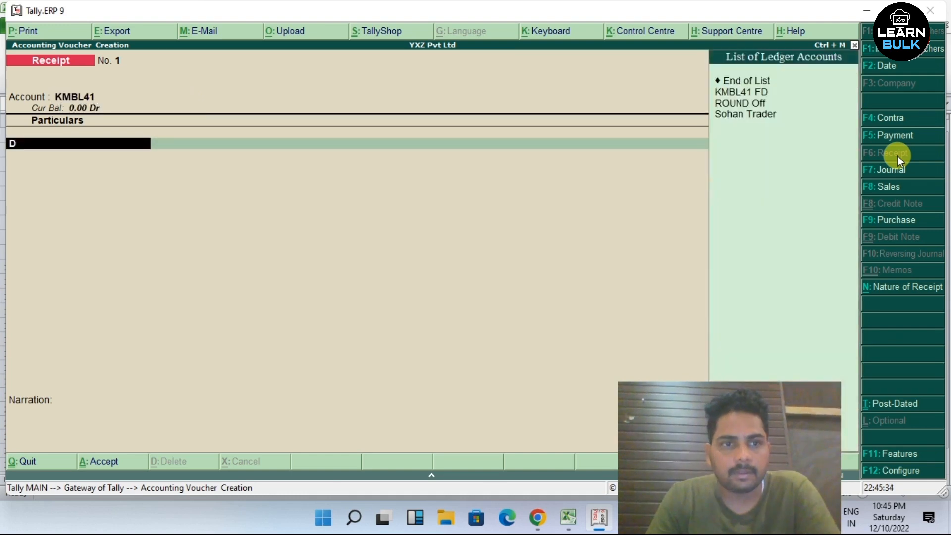
key("Down")
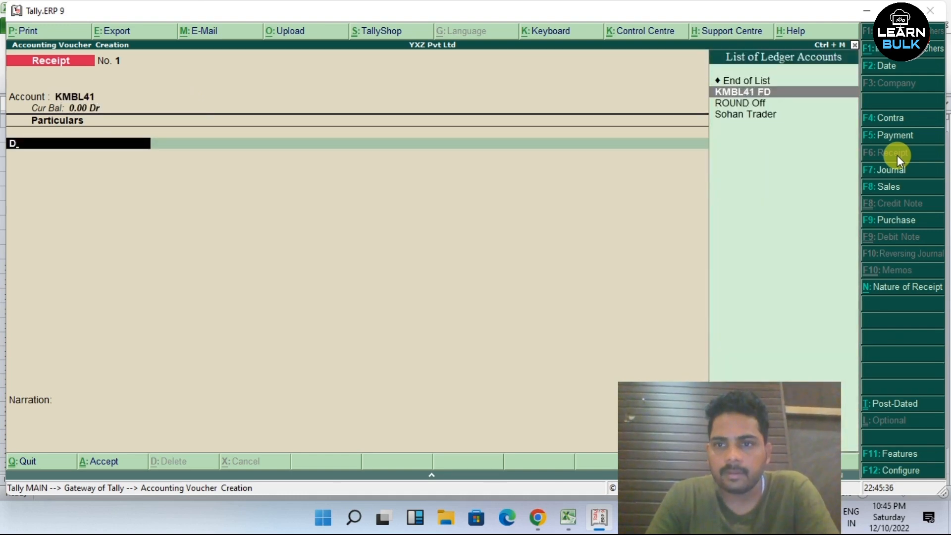
key("Return")
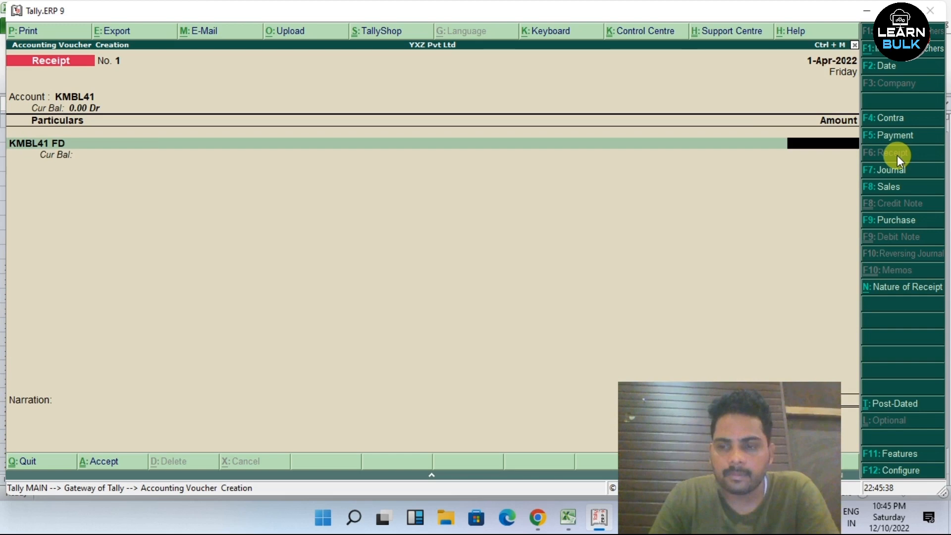
- Copy the FD Premate deposit 1,502,255 from cell G3 in Excel and enter it as the KMBL41 FD amount in Tally
left_click(568, 518)
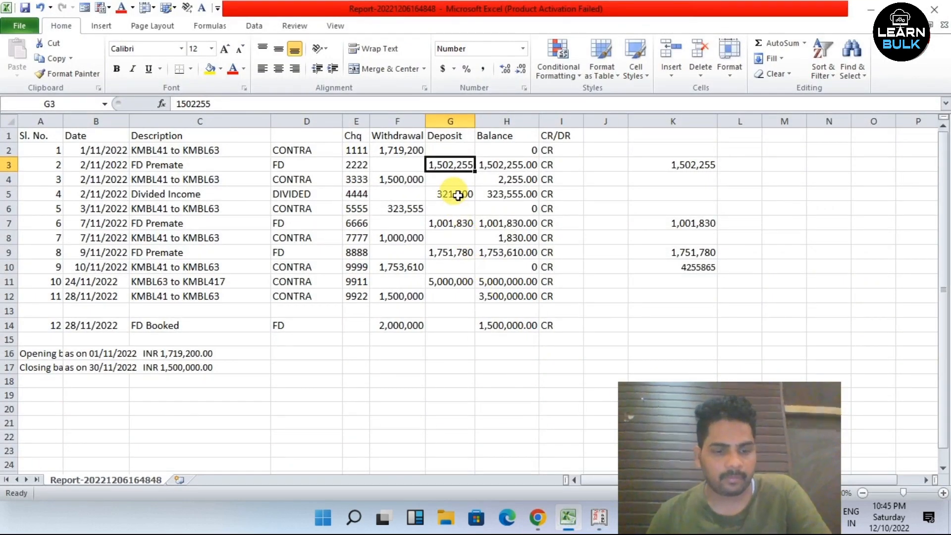
key("ctrl+c")
left_click(599, 517)
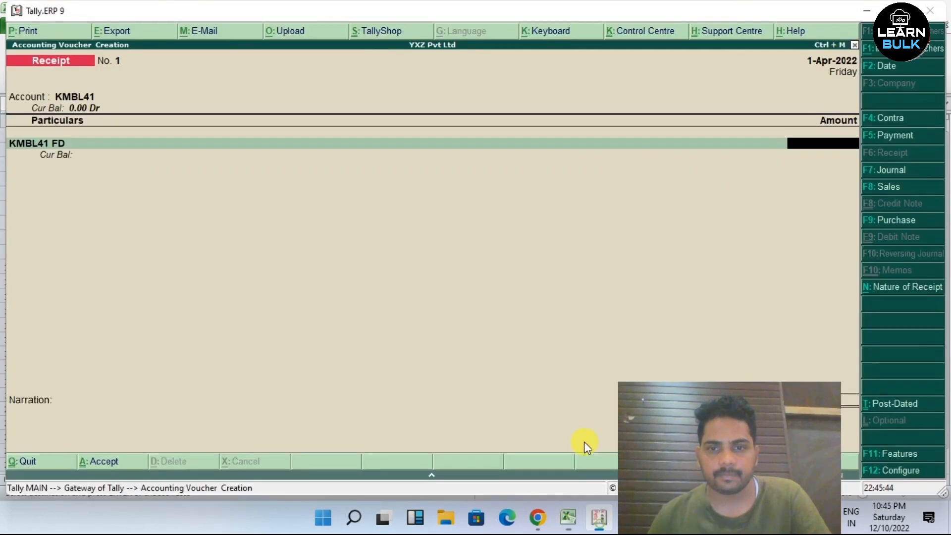
key("ctrl+alt+v")
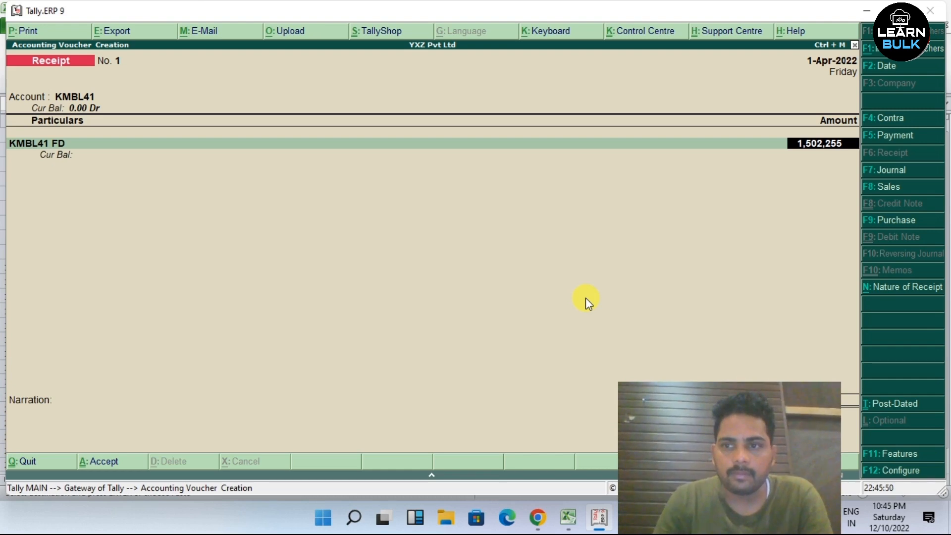
key("BackSpace")
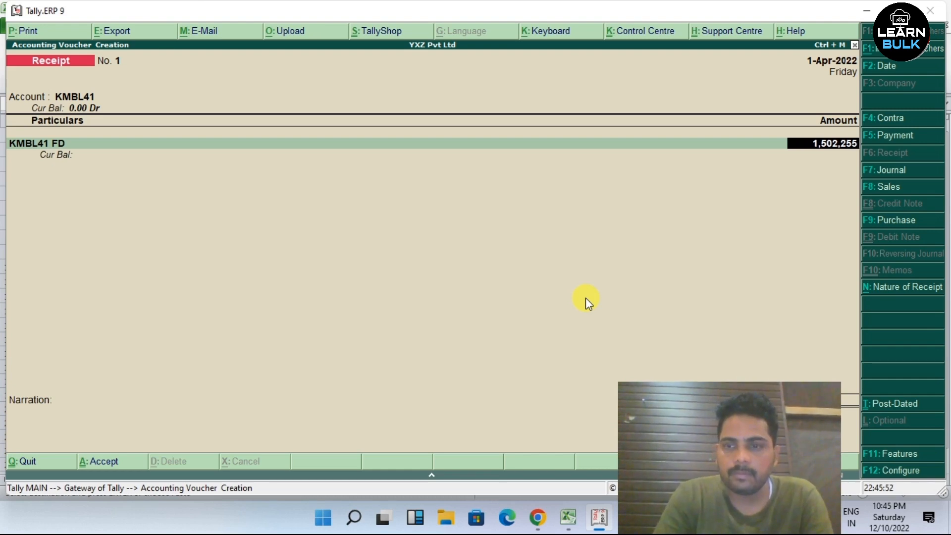
key("Return")
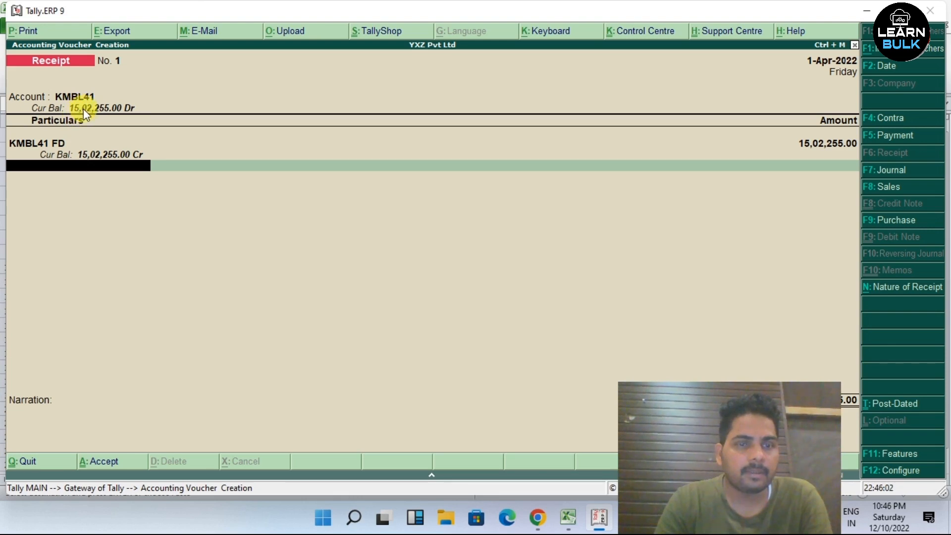
- Finish the particulars and allocate the KMBL41 receipt as Cheque/DD with instrument number 425241 dated 1-Apr-2022
key("Return")
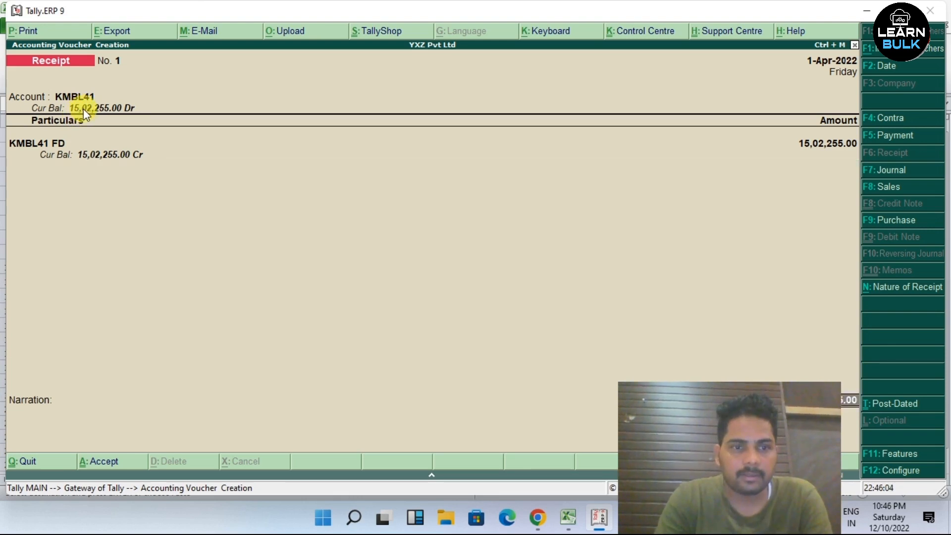
key("Return")
key("Return")
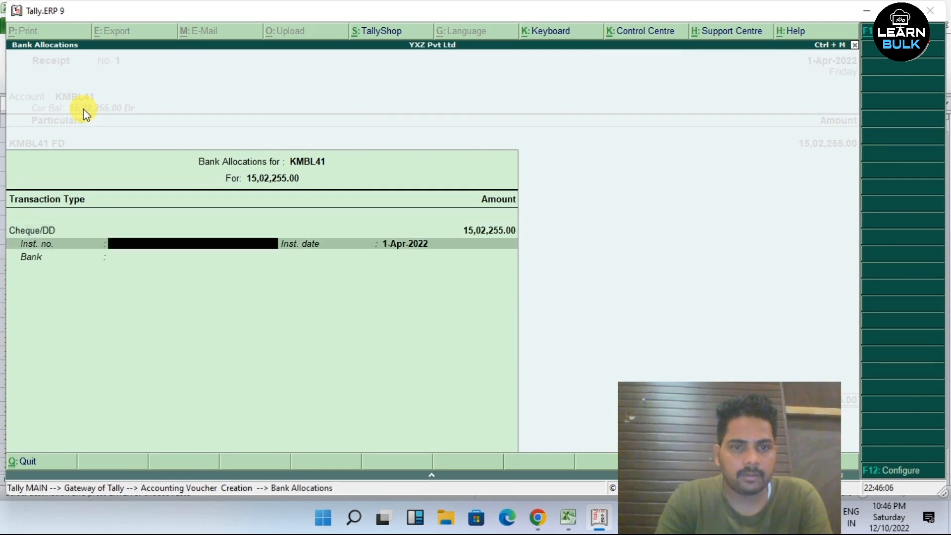
key("Return")
key("Return")
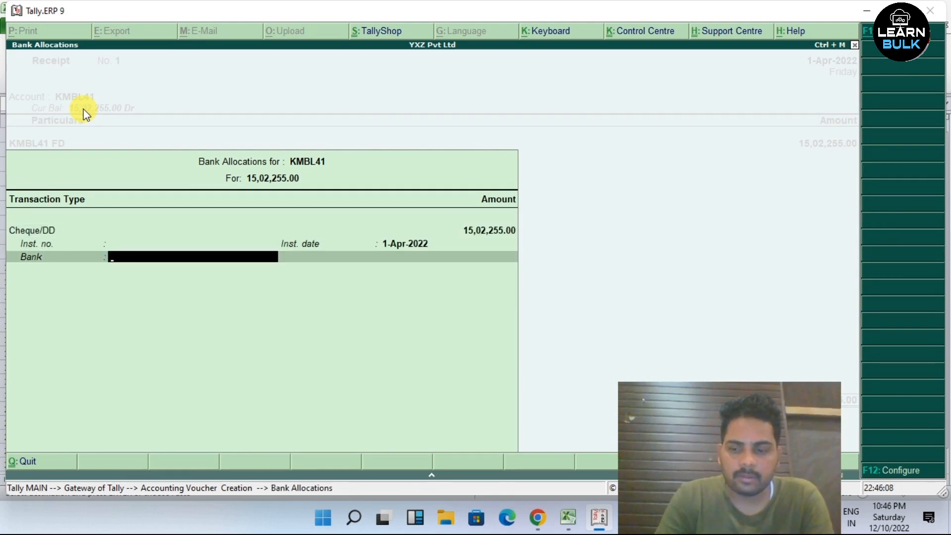
key("Return")
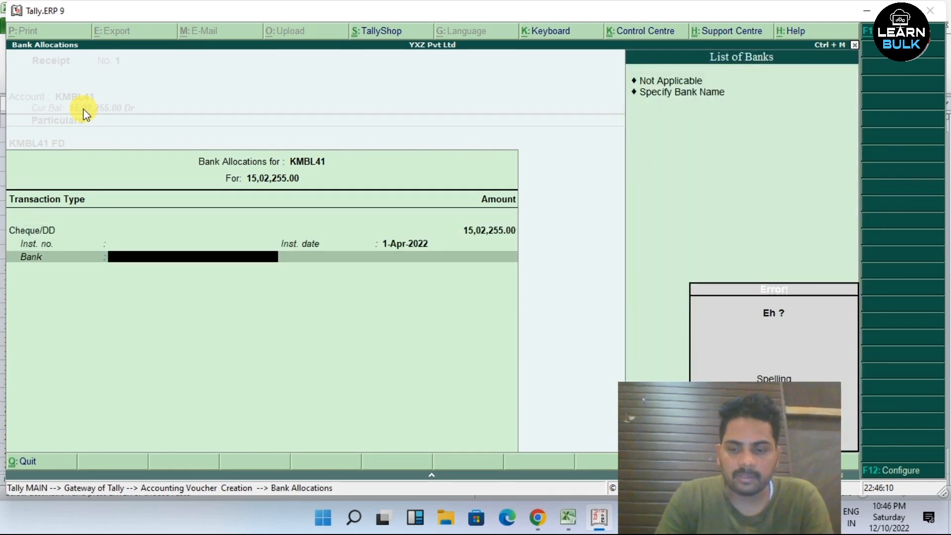
key("BackSpace")
key("BackSpace")
type("425241")
key("Return")
key("Return")
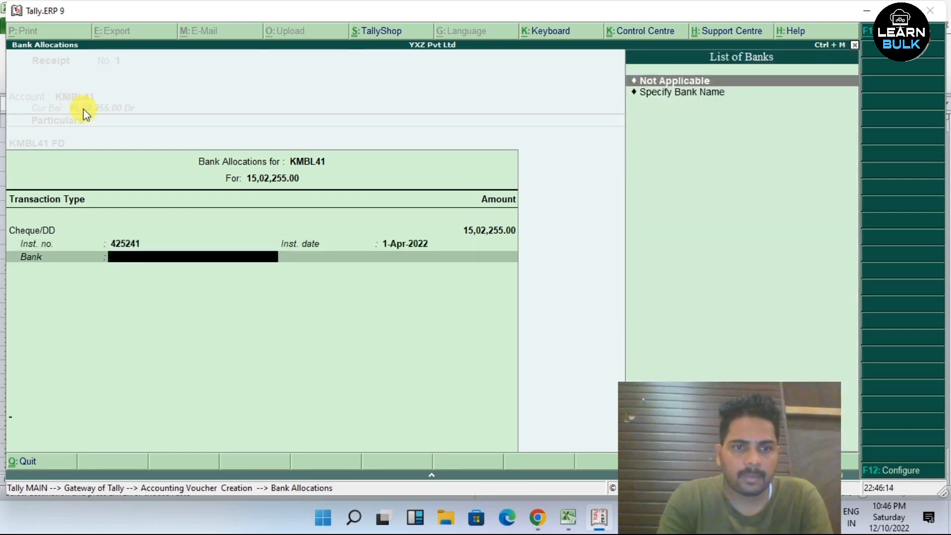
- Set the bank to Not Applicable, enter a narration starting with "fd prem" and save the Receipt voucher
key("Return")
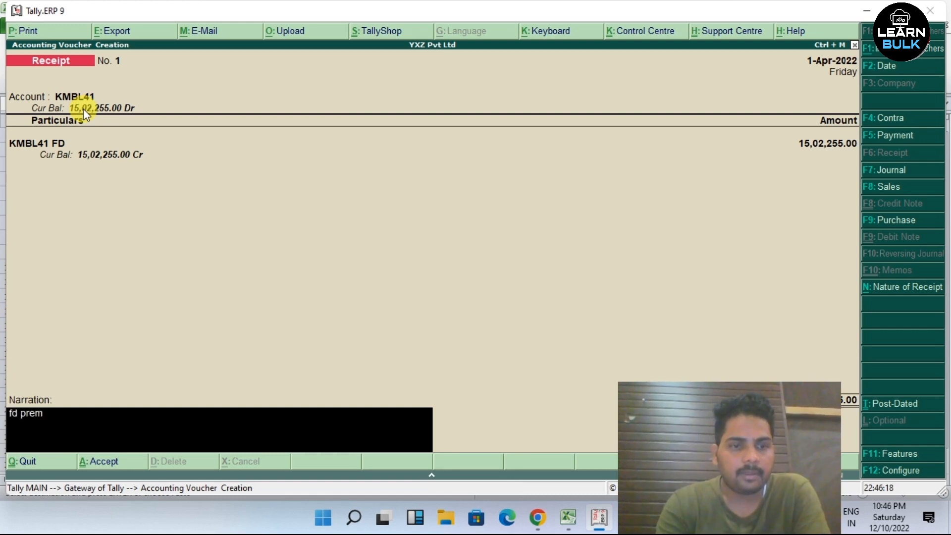
key("Return")
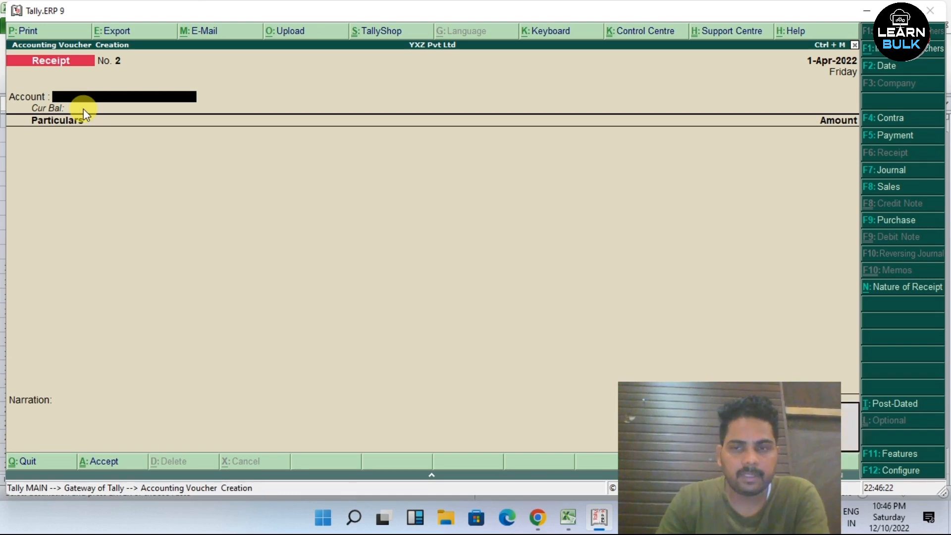
- Leave voucher entry and open the Cash/Bank Summary of the account books to check KMBL41's closing balance
key("Escape")
key("Down")
key("Down")
key("Down")
key("Down")
key("Down")
key("Down")
key("Down")
key("Down")
key("Down")
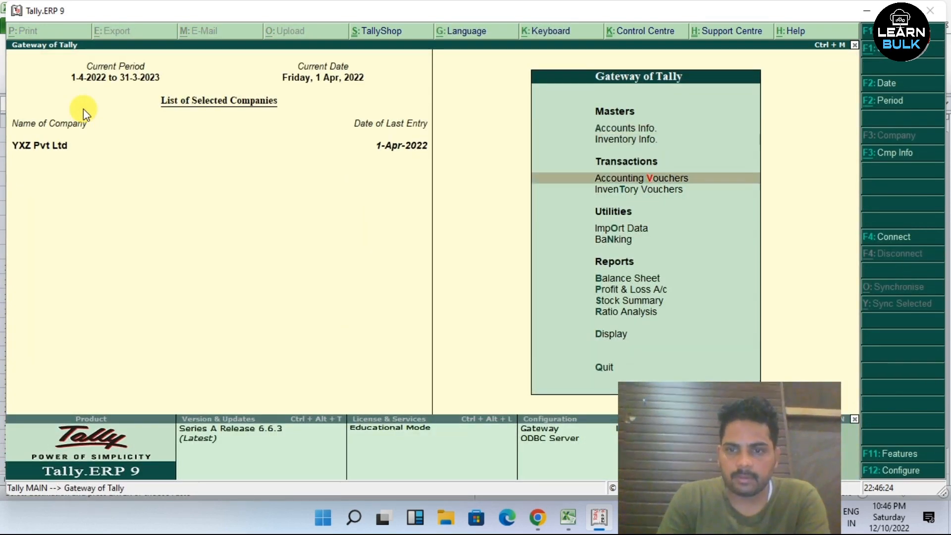
key("Down")
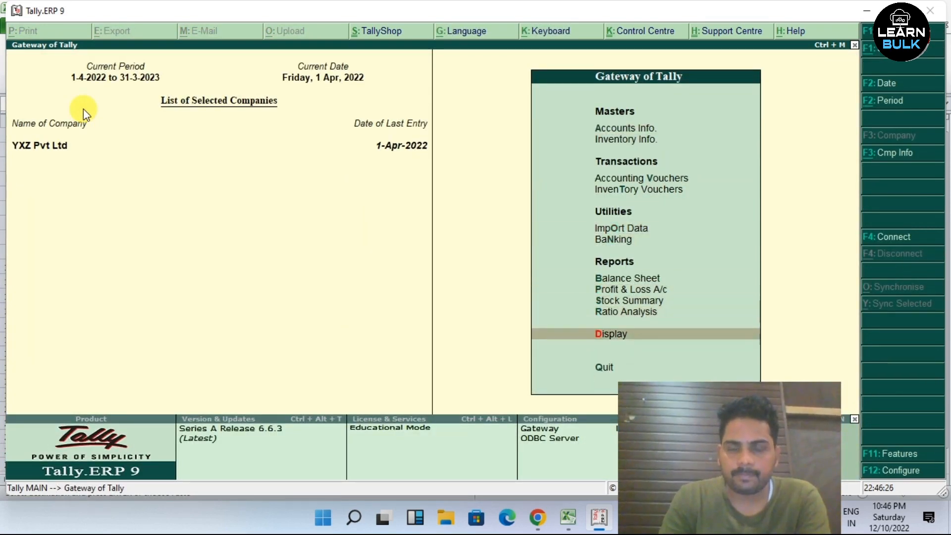
key("Return")
key("Down")
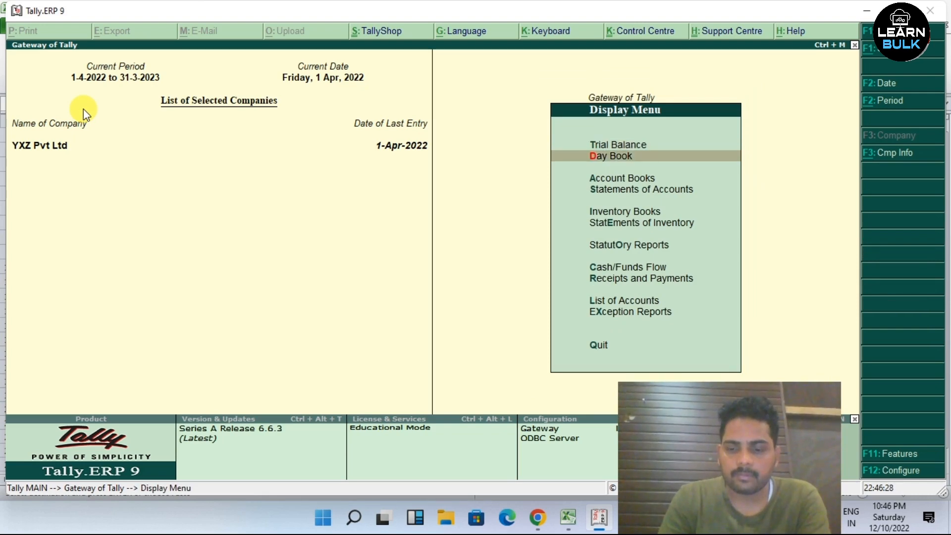
key("Down")
key("Return")
key("Return")
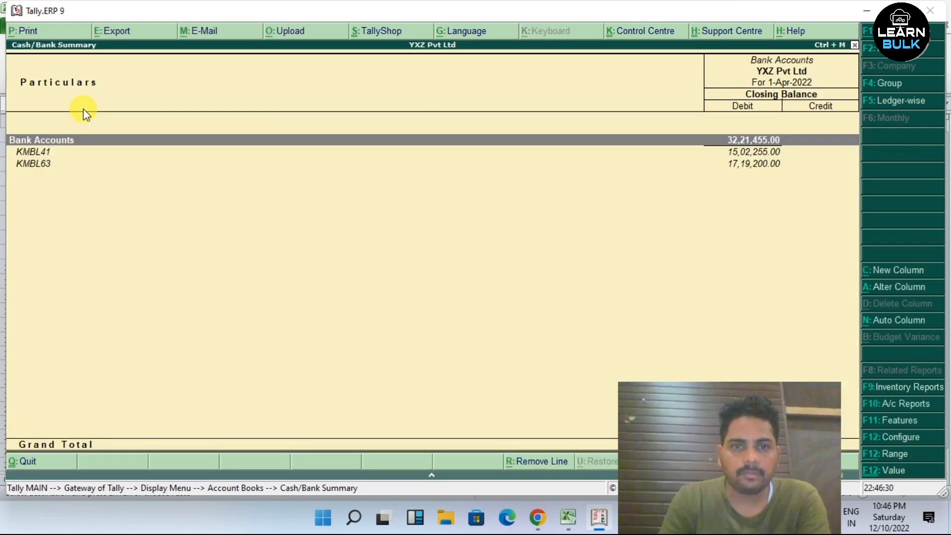
key("Down")
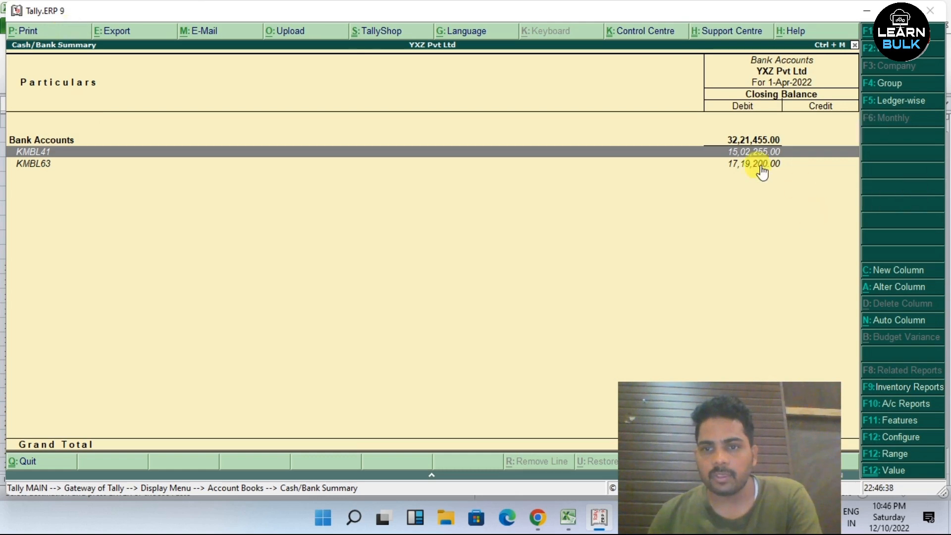
- Save the Excel bank statement, compare the balance in H3 with Tally's KMBL41 balance, and select the withdrawal in F4
left_click(569, 518)
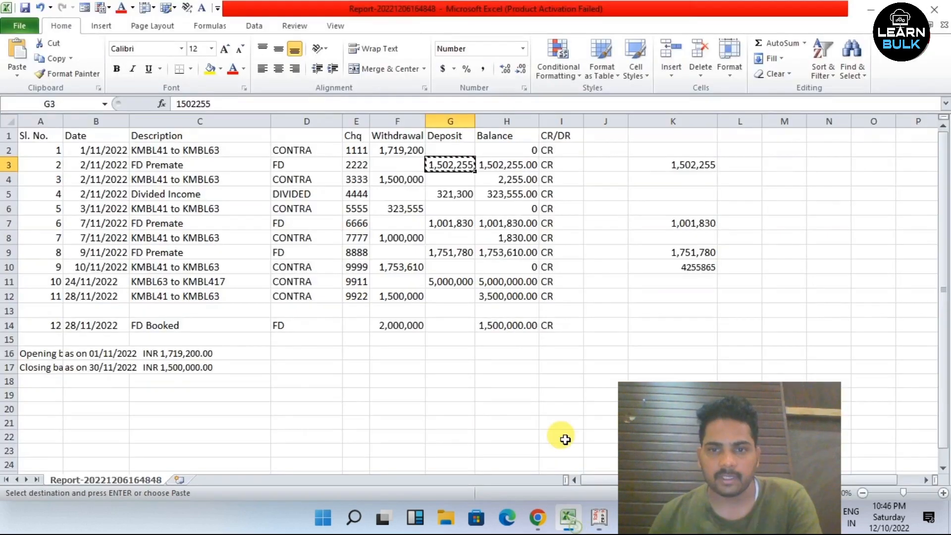
left_click(601, 239)
left_click(607, 194)
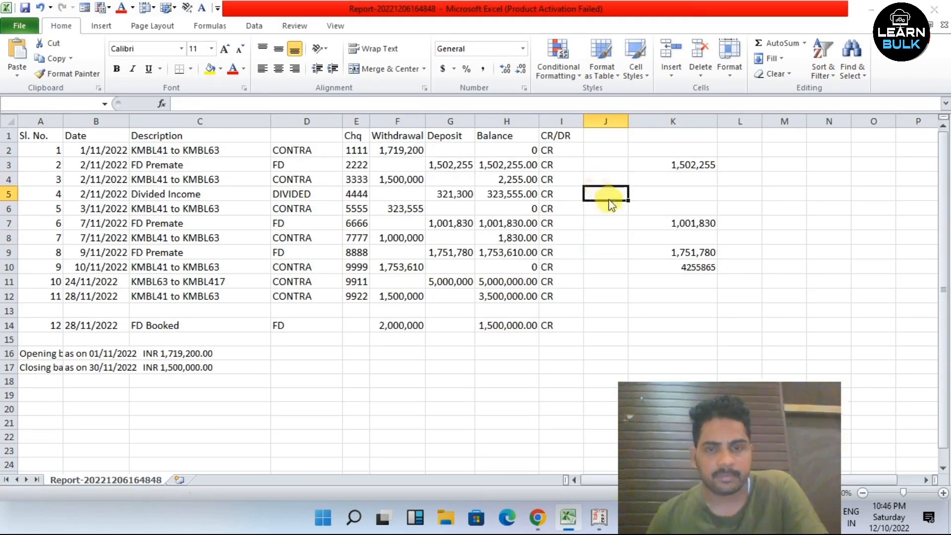
key("ctrl+s")
left_click(423, 305)
left_click(491, 169)
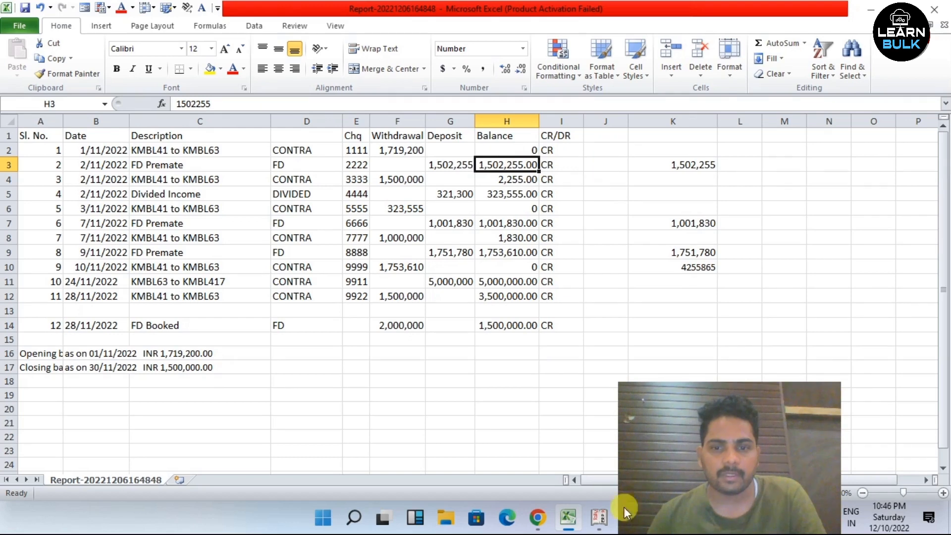
left_click(599, 517)
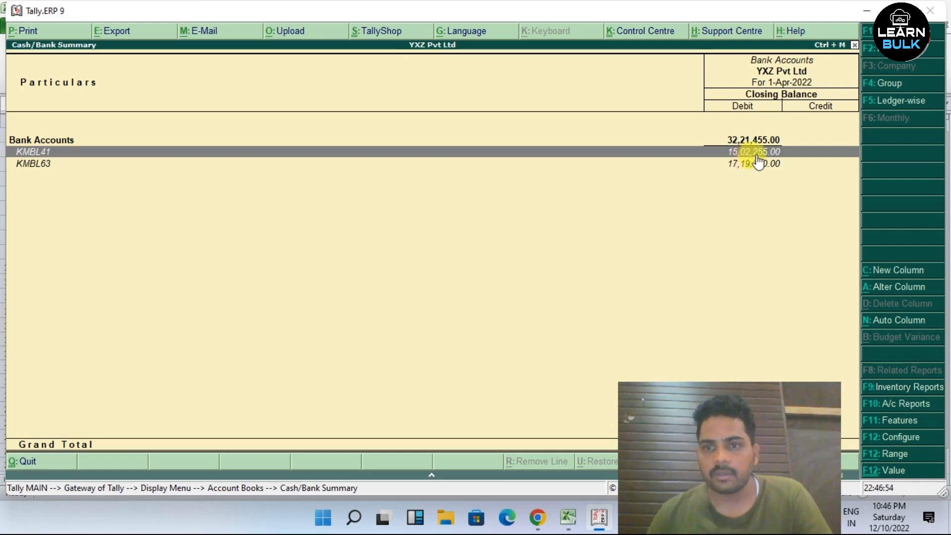
left_click(577, 523)
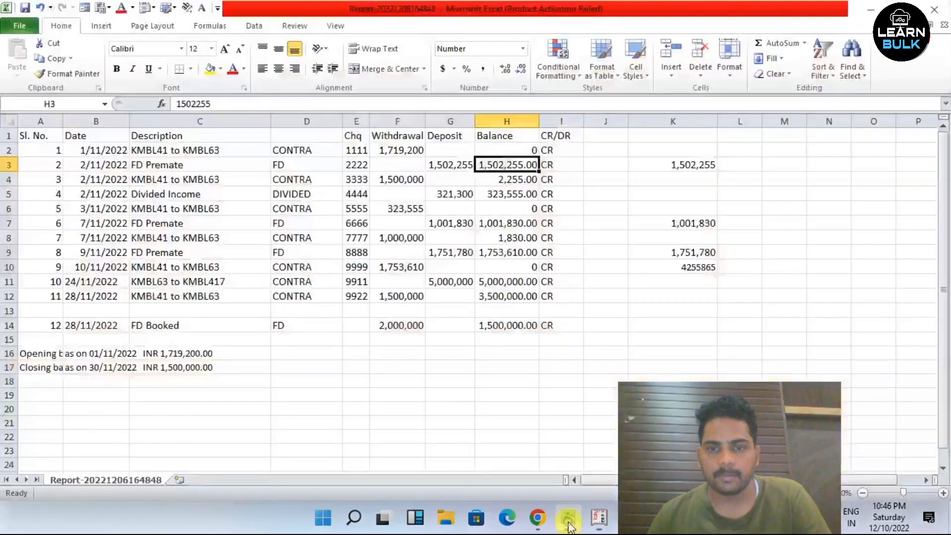
left_click(411, 181)
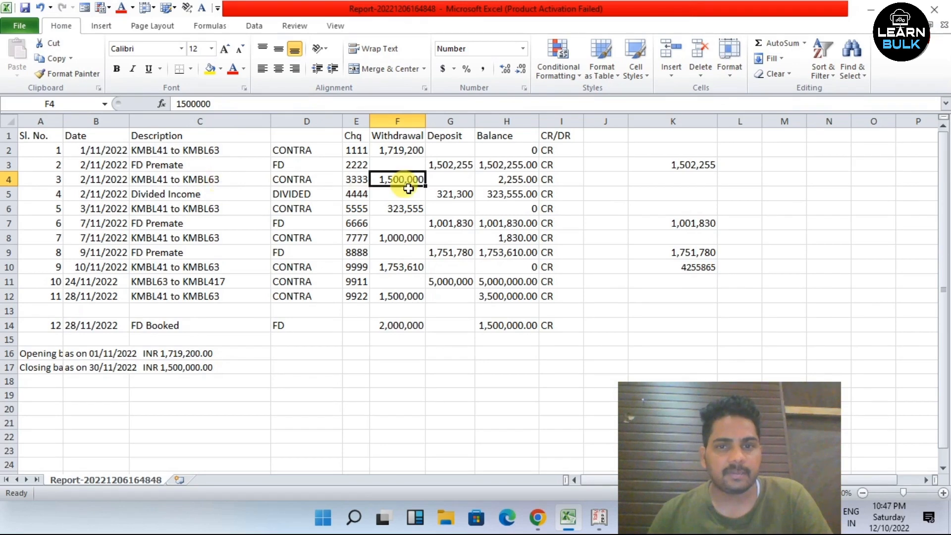
- Switch to Tally, leave the Cash/Bank Summary and start a Contra voucher
left_click(599, 517)
key("Escape")
key("Escape")
key("Escape")
key("Escape")
key("Escape")
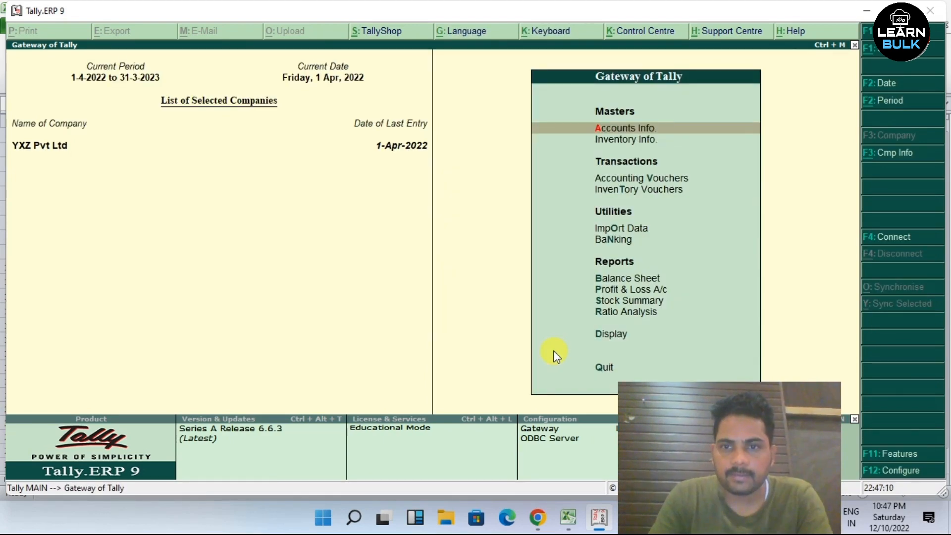
key("Down")
key("Down")
key("Return")
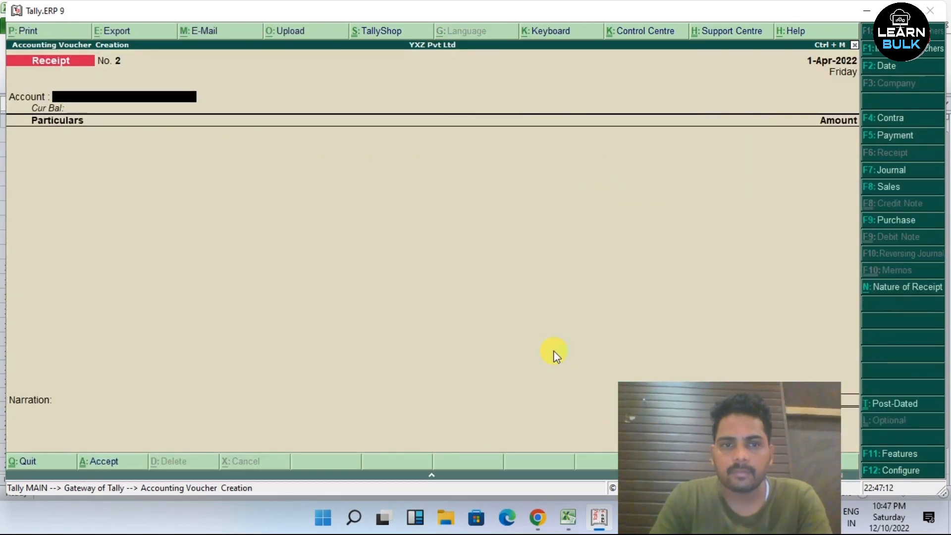
left_click(886, 120)
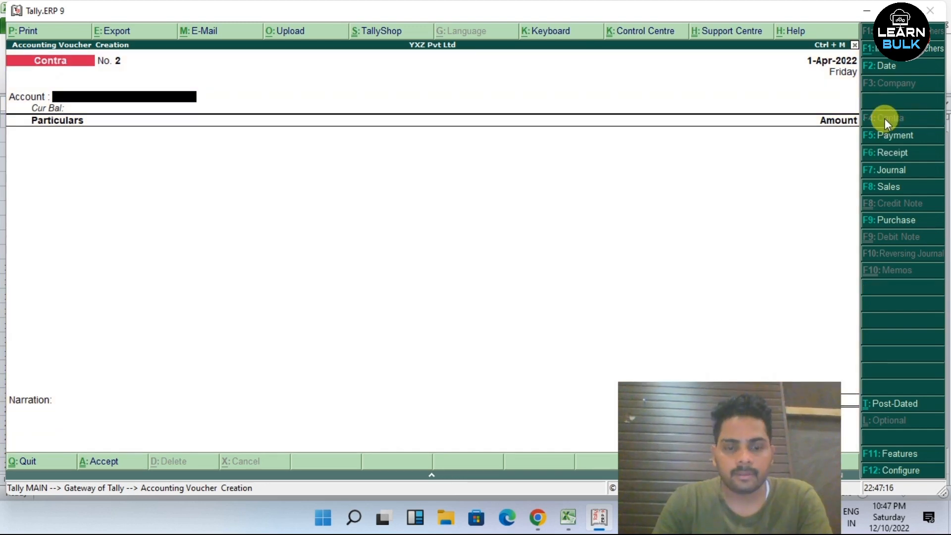
- Set KMBL41 as the Contra voucher's account and KMBL63 as the particulars
type("S")
key("BackSpace")
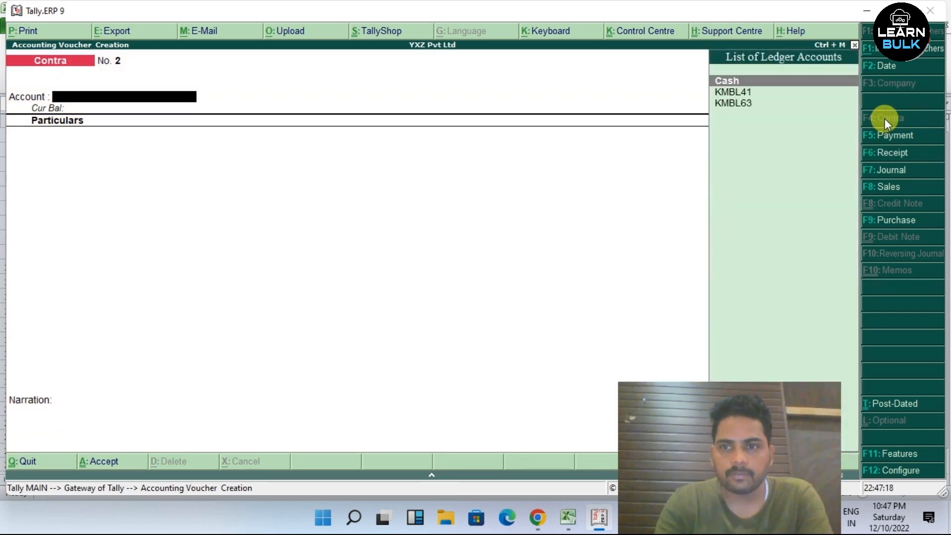
key("Down")
key("Return")
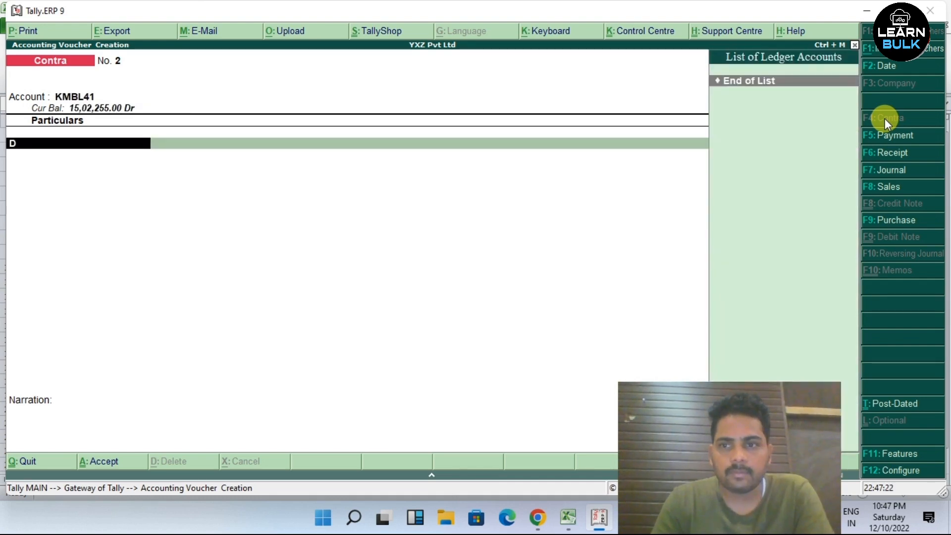
key("Down")
key("Down")
key("Down")
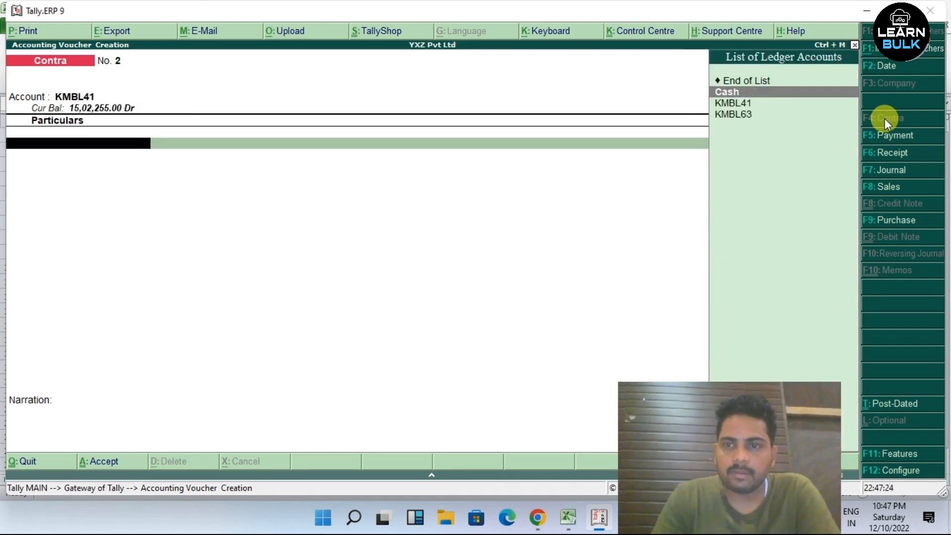
key("Return")
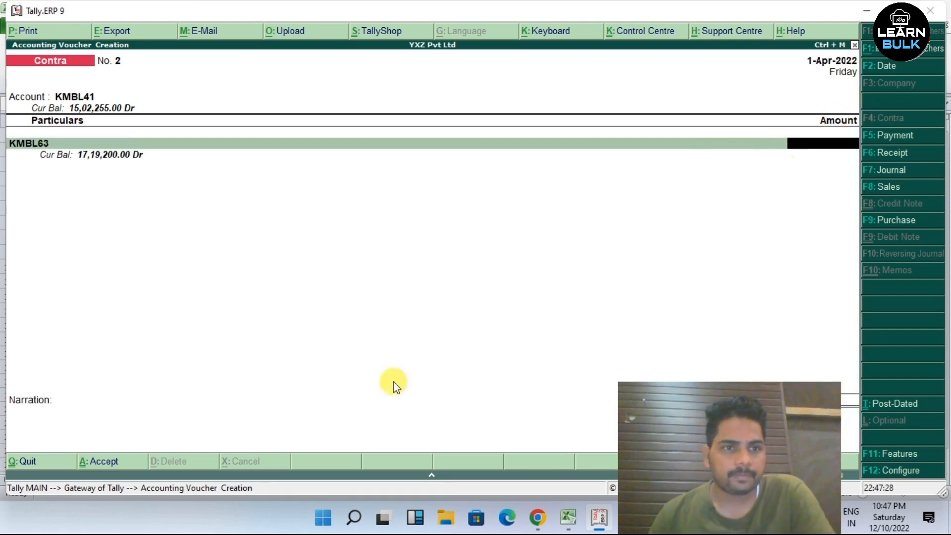
- Copy the withdrawal 1500000 from cell F4 in Excel and enter it as the Contra voucher's amount in Tally
left_click(568, 518)
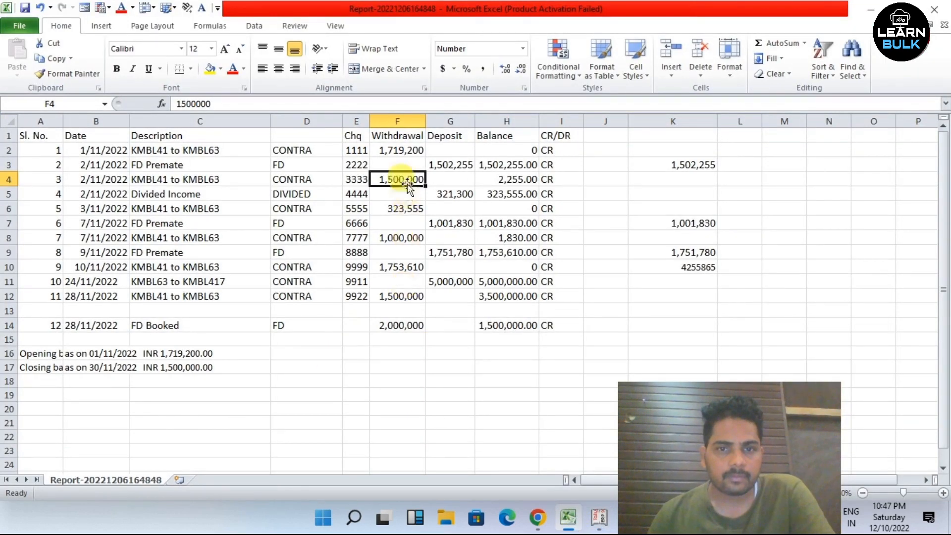
left_click_drag(261, 106, 178, 104)
right_click(182, 105)
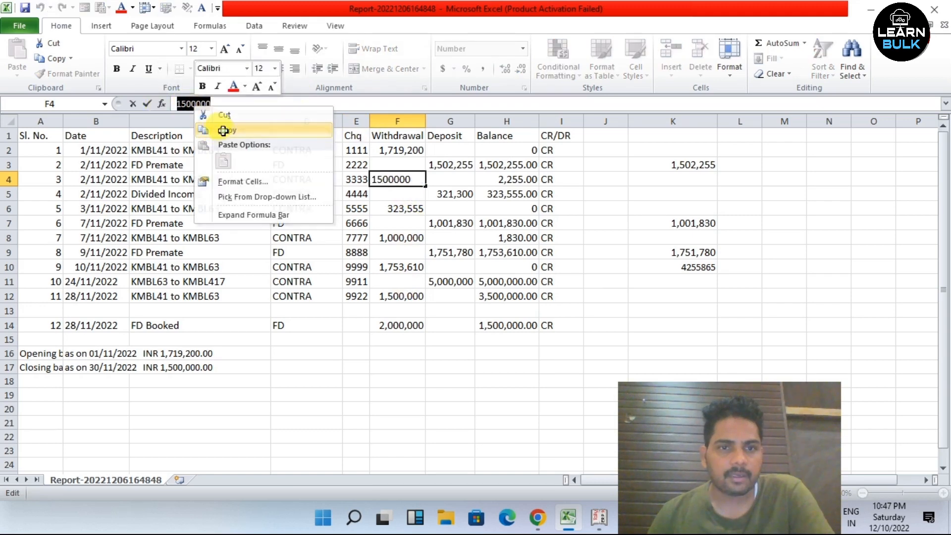
left_click(224, 130)
left_click(599, 518)
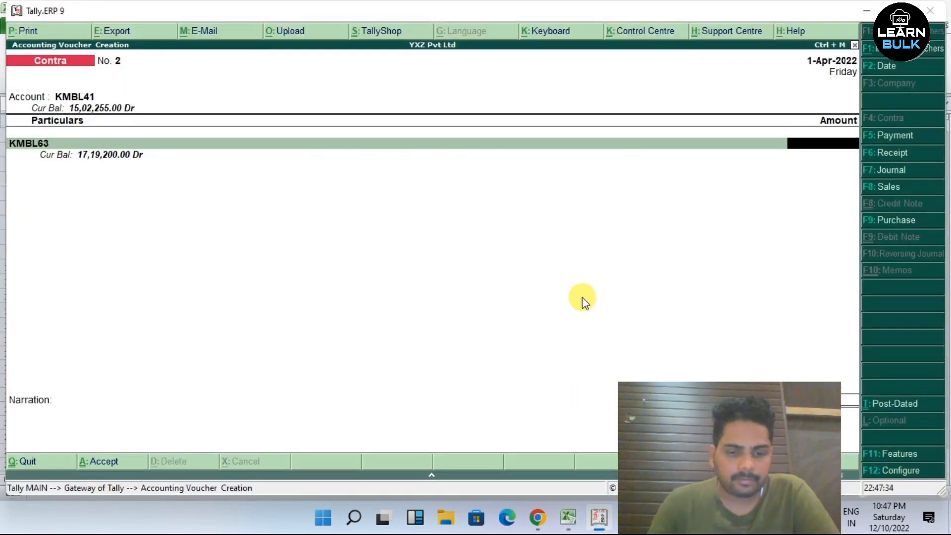
key("ctrl+alt+v")
key("Return")
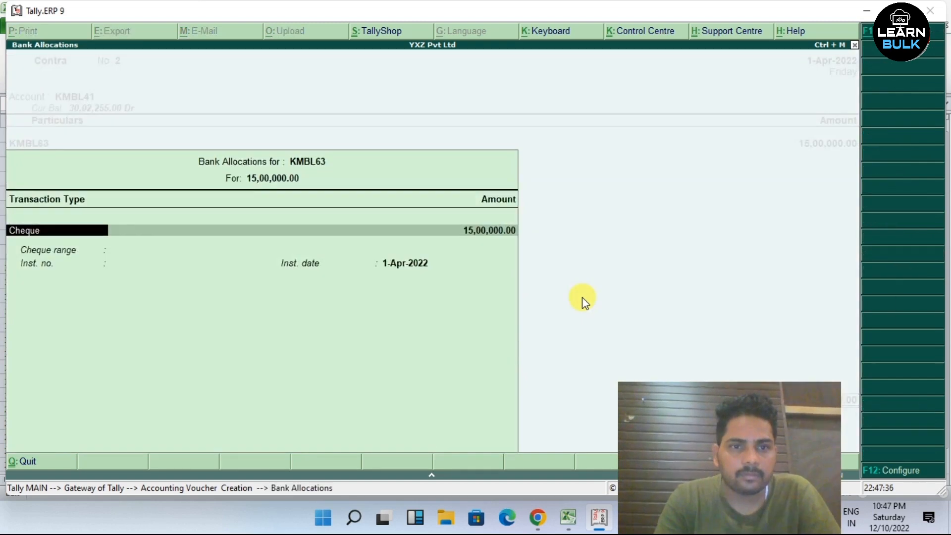
- Allocate the KMBL63 amount as Cheque with cheque range Not Applicable and instrument number 65452 dated 1-Apr-2022
key("Return")
key("Return")
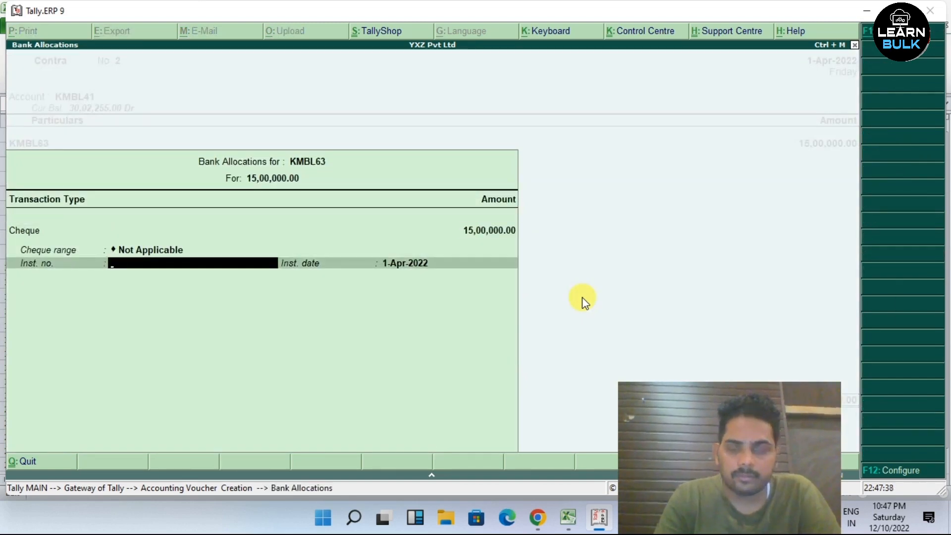
type("65452145")
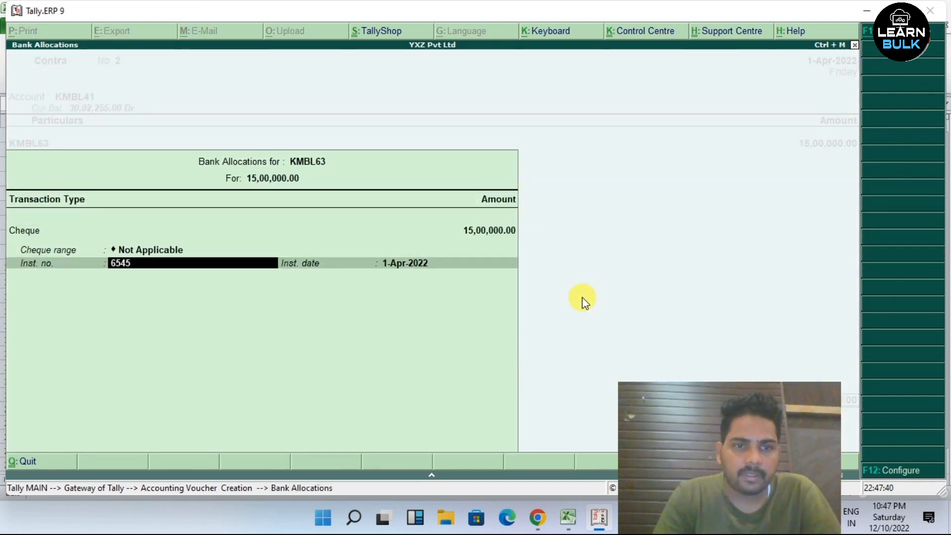
key("BackSpace")
key("BackSpace")
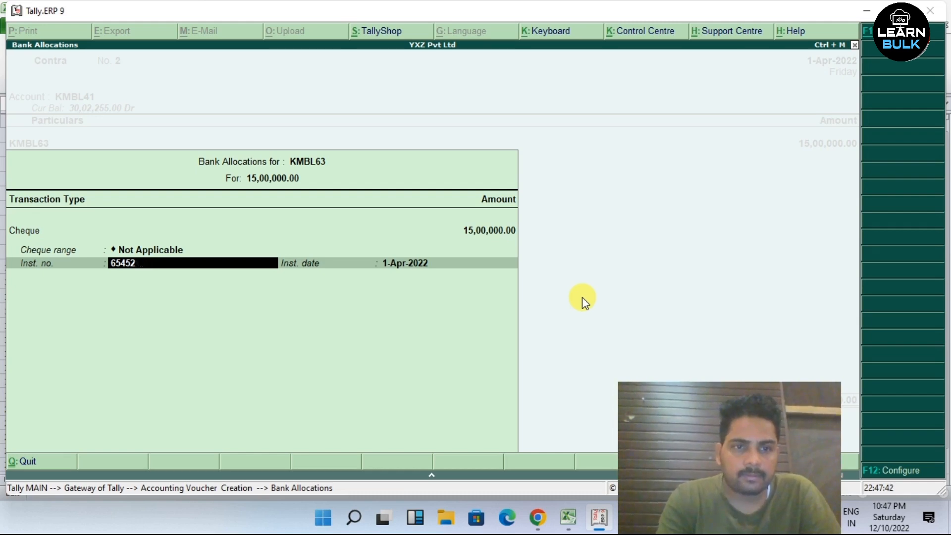
key("Return")
key("Return")
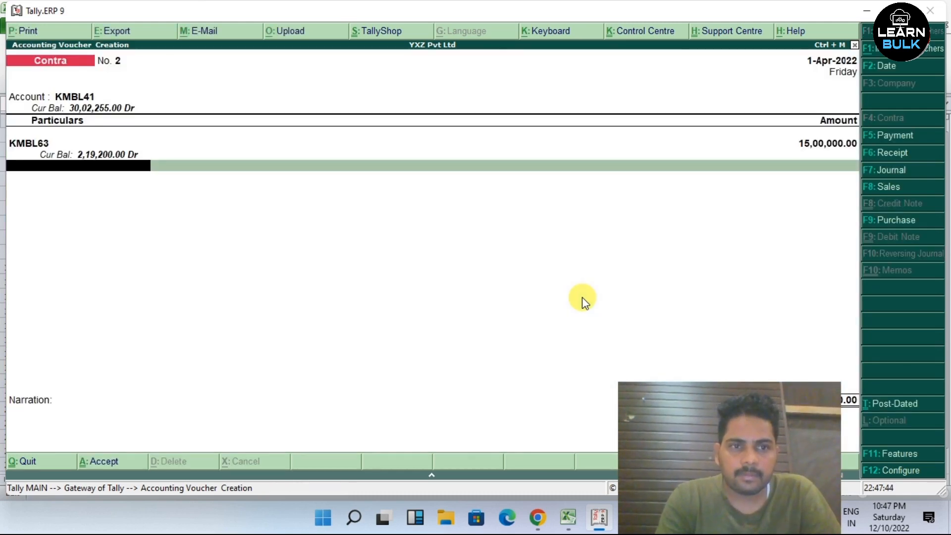
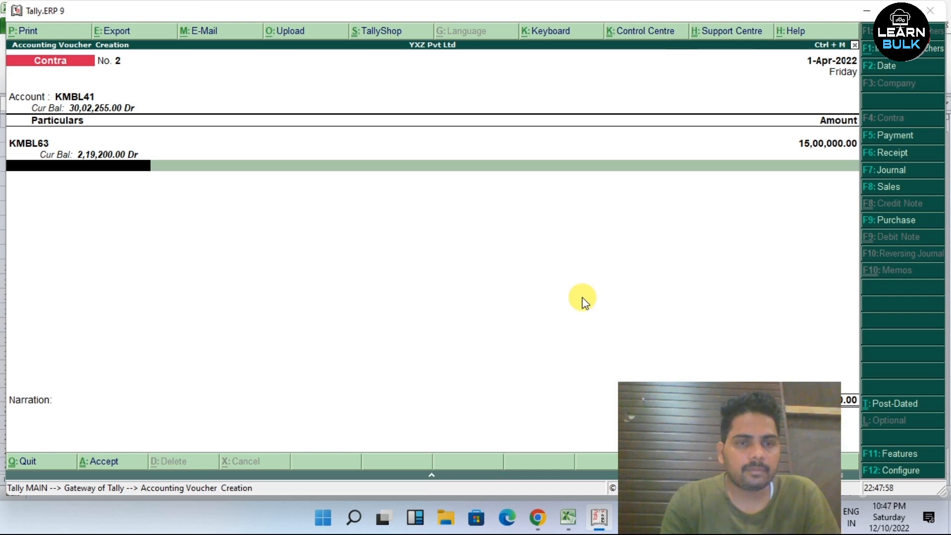
- Swap the Contra voucher's ledgers so that KMBL63 is the account and KMBL41 the particulars
key("BackSpace")
key("BackSpace")
key("BackSpace")
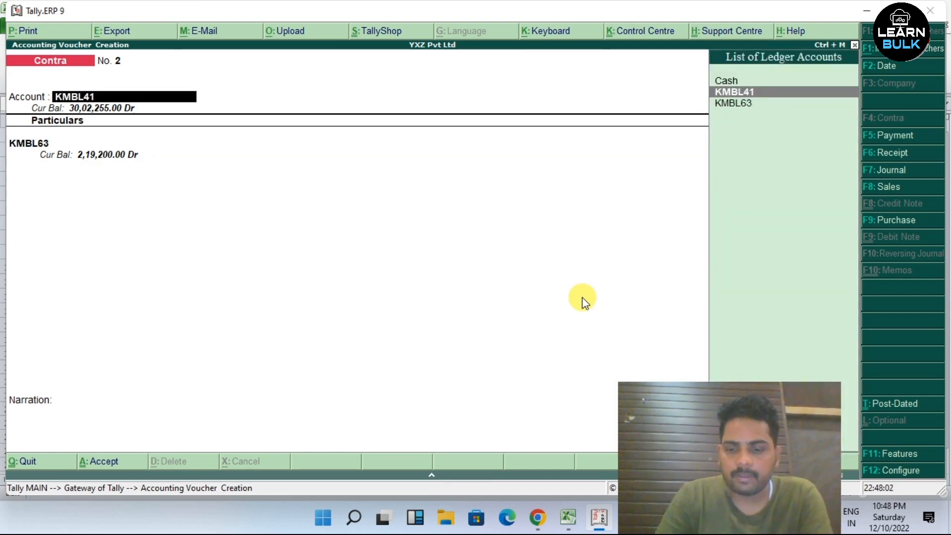
key("Down")
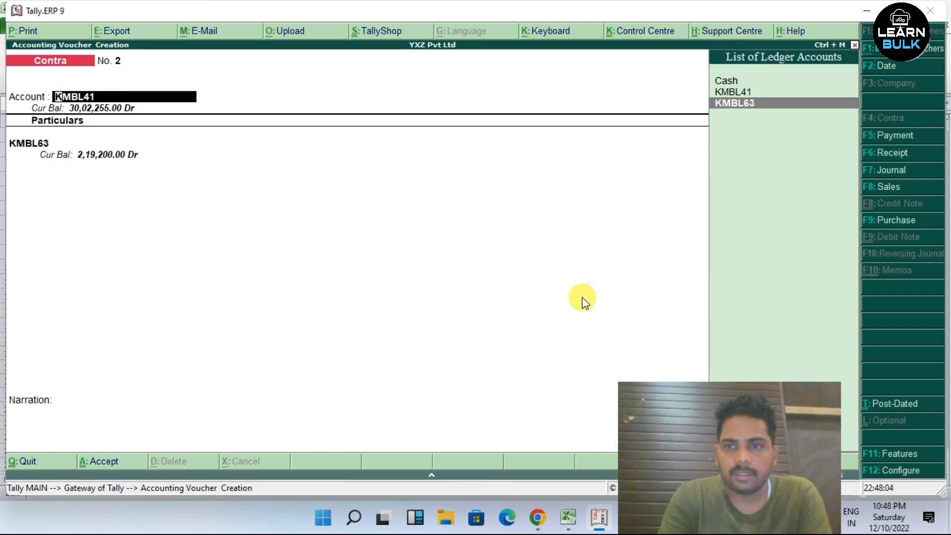
key("Return")
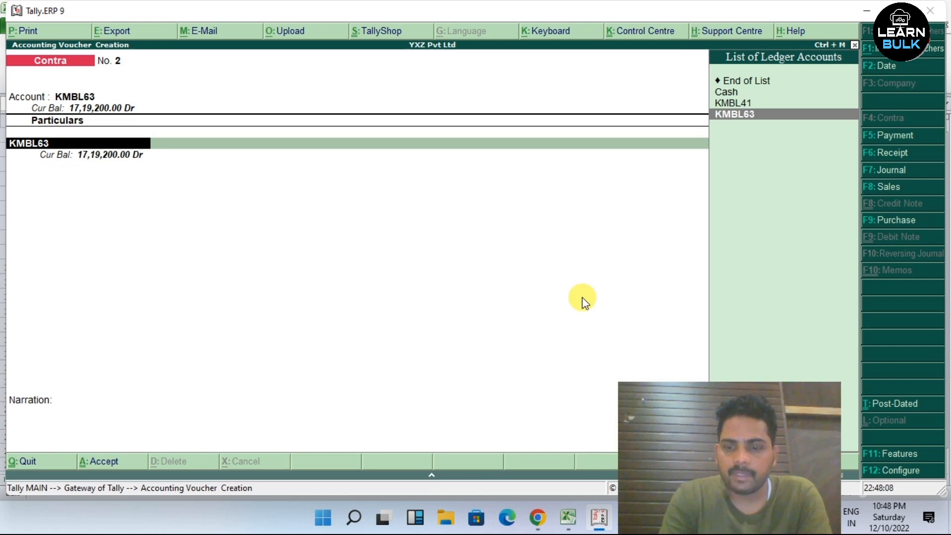
key("Up")
key("Return")
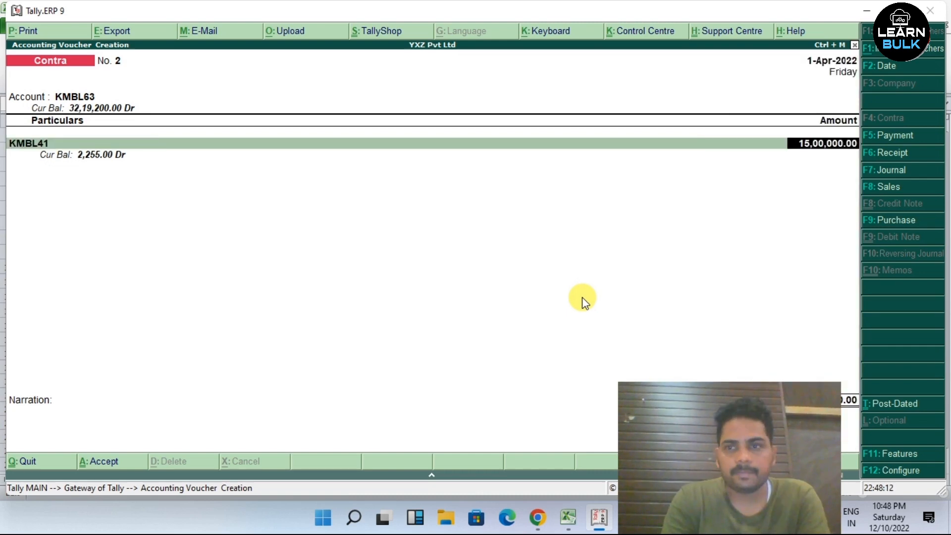
- Accept the 15,00,000 amount and the KMBL41 cheque allocation with instrument number 65452, and finish the particulars
key("Return")
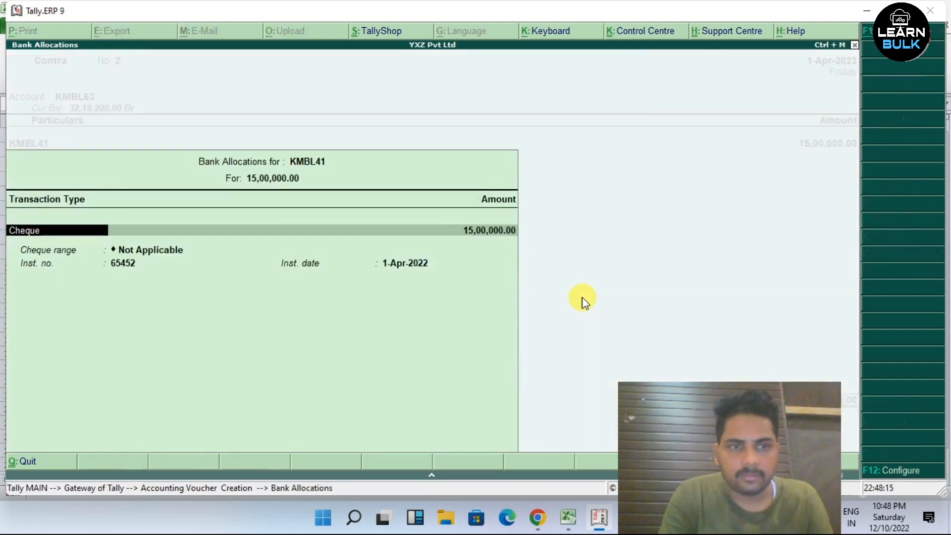
key("Return")
key("Return")
key("Return")
key("Return")
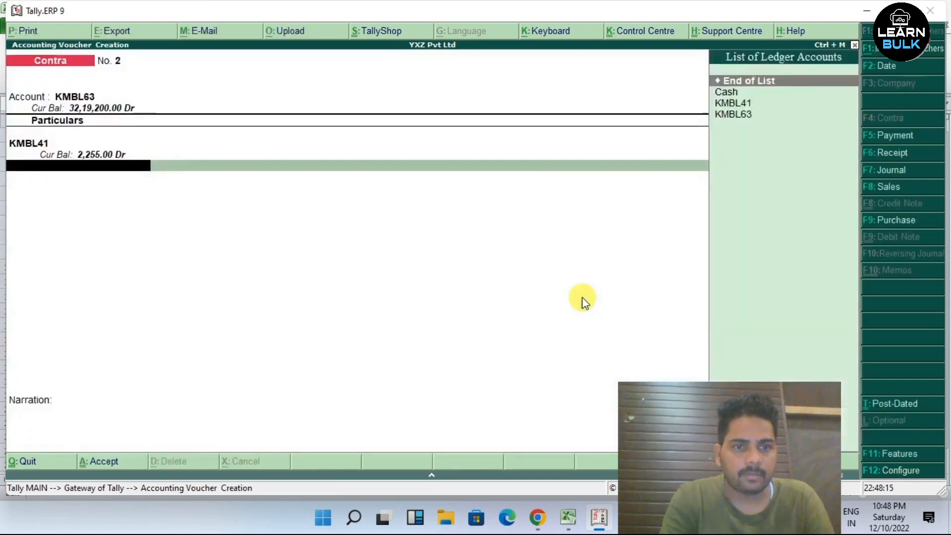
key("Return")
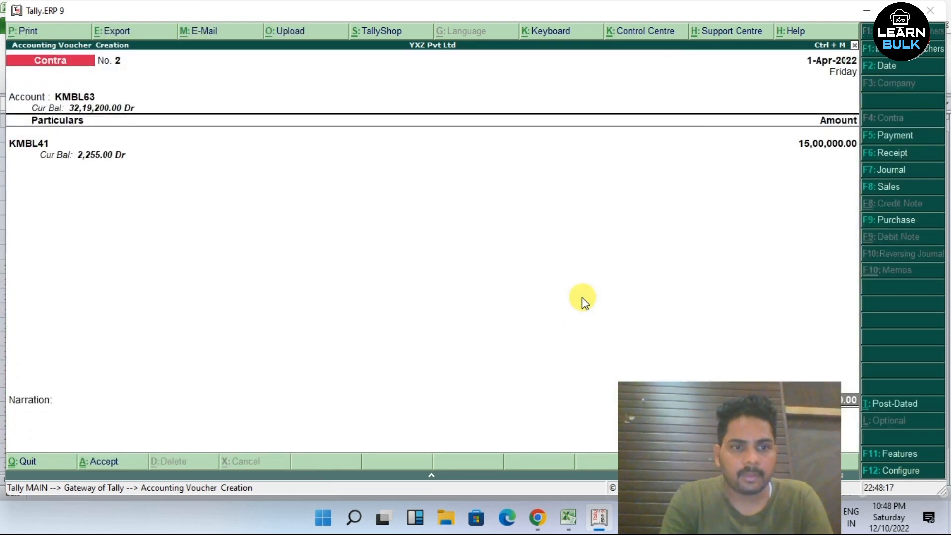
- Accept the KMBL63 cheque allocation with instrument number 65452 dated 1-Apr-2022, save the Contra voucher and return to the Gateway of Tally
key("Return")
key("Return")
key("Return")
key("Return")
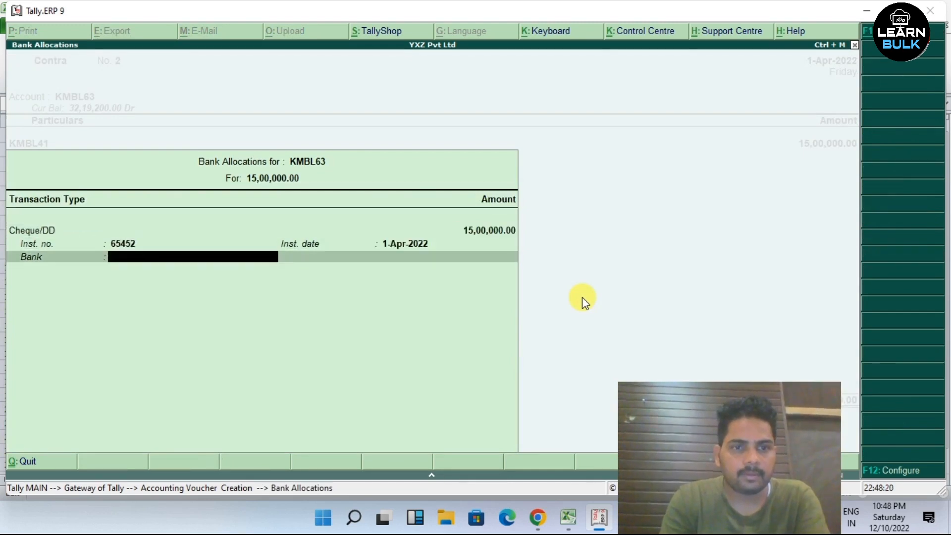
key("Return")
key("Return")
key("Return")
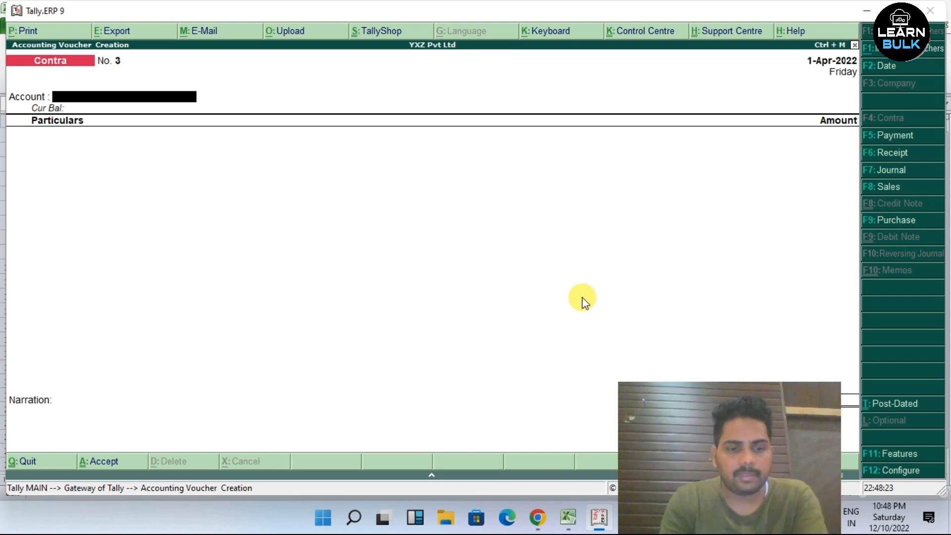
key("Escape")
key("Escape")
key("Escape")
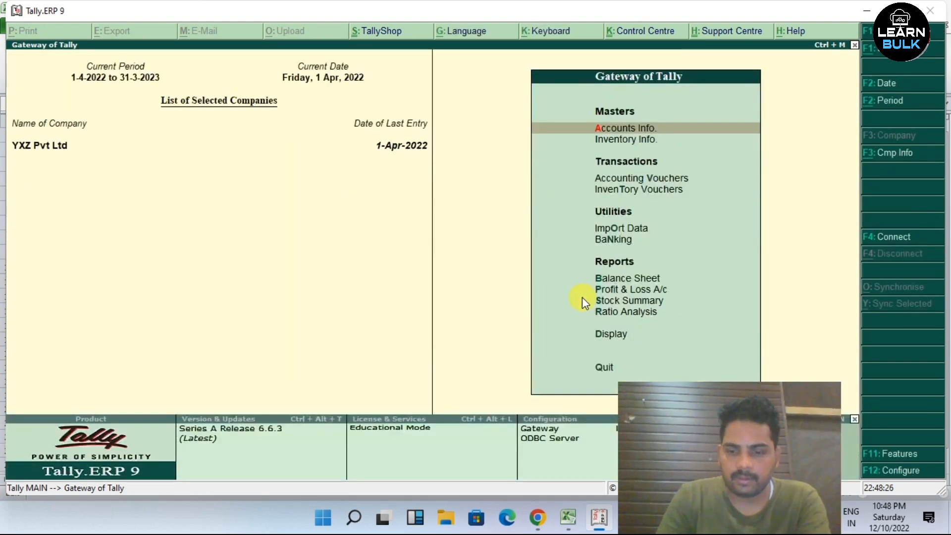
- Display the Cash/Bank Book(s) summary from the account books and examine the closing balance of KMBL41
key("Down")
key("Down")
key("Down")
key("Down")
key("Down")
key("Down")
key("Down")
key("Down")
key("Down")
key("Down")
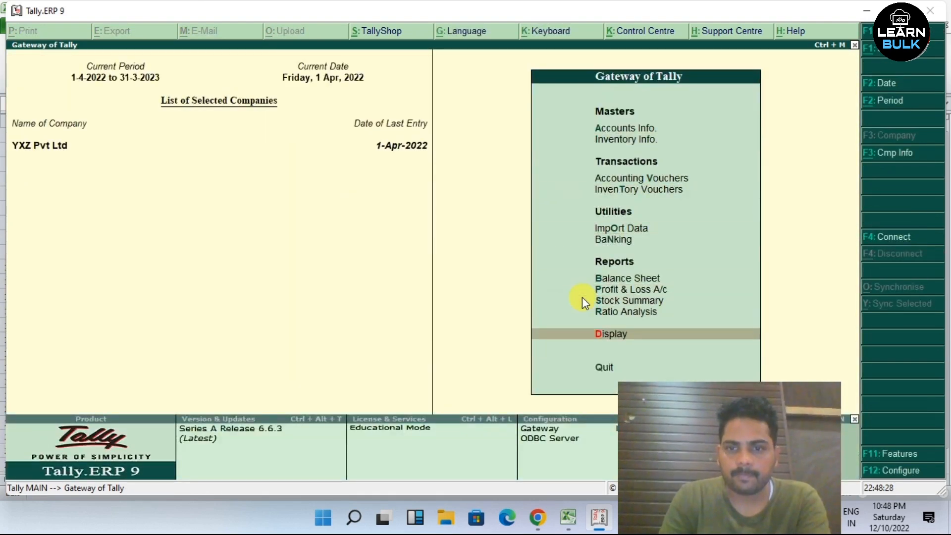
key("Return")
key("Down")
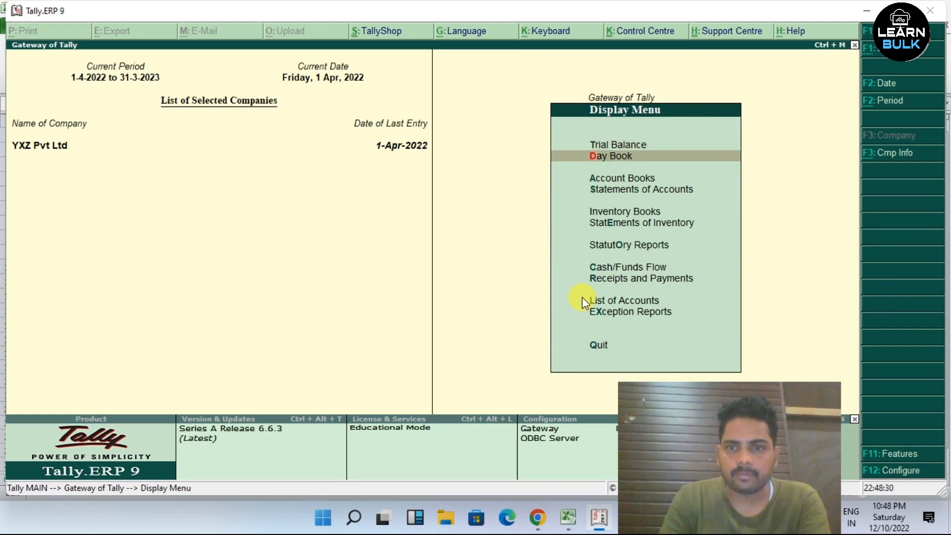
key("Down")
key("Return")
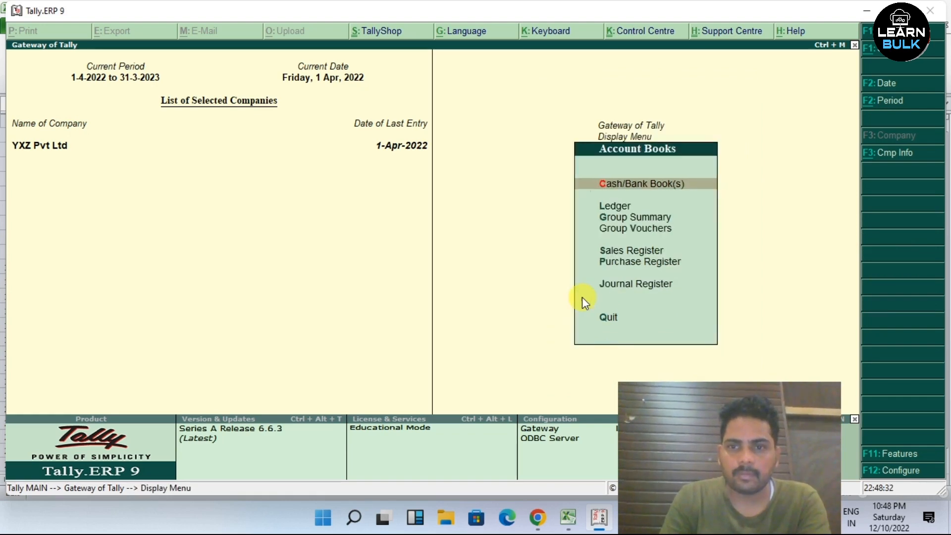
key("Return")
key("Down")
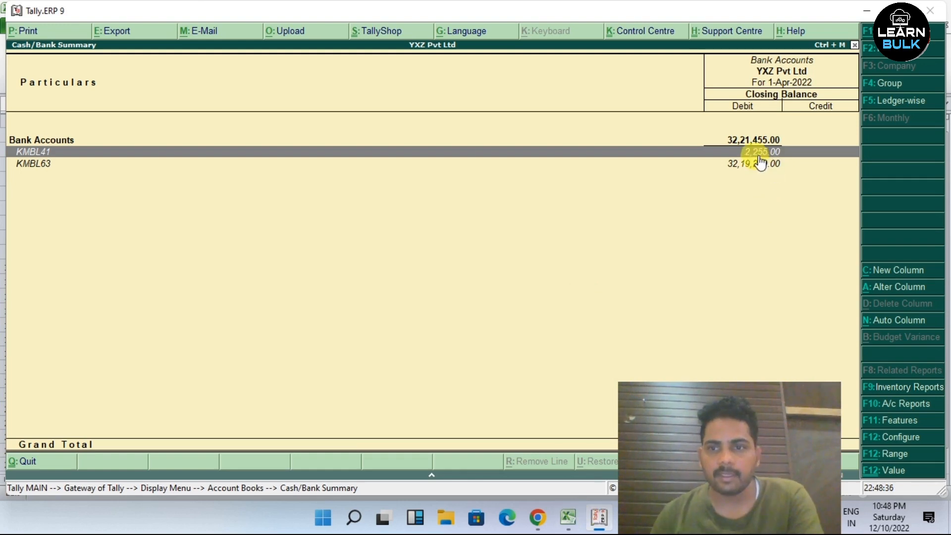
- Switch to the Excel statement and check the balance and its CR/DR entry for the 1,500,000 contra in row 4
left_click(570, 517)
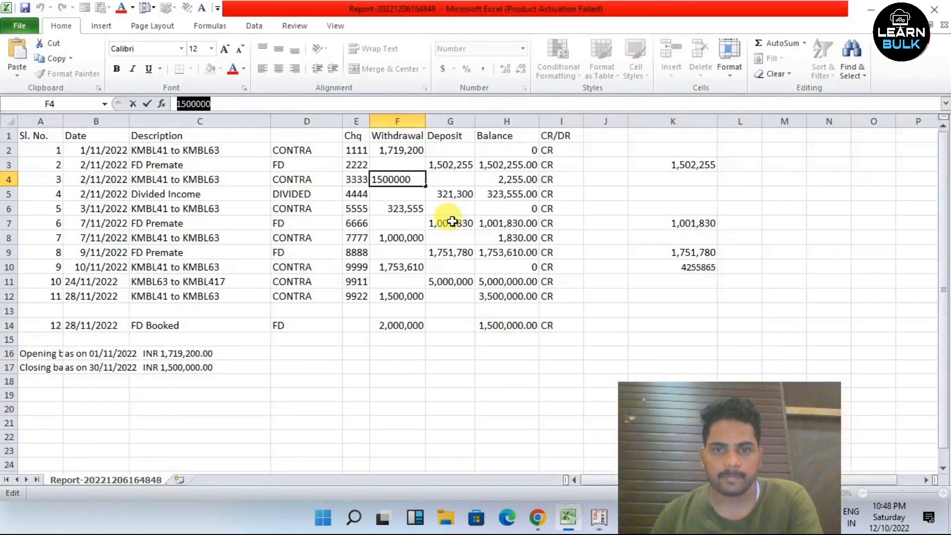
left_click(479, 183)
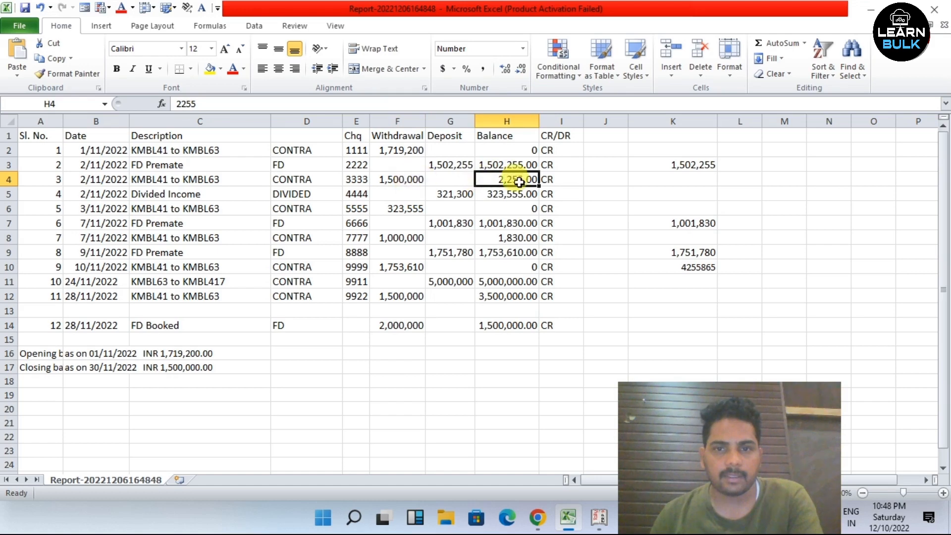
left_click(567, 180)
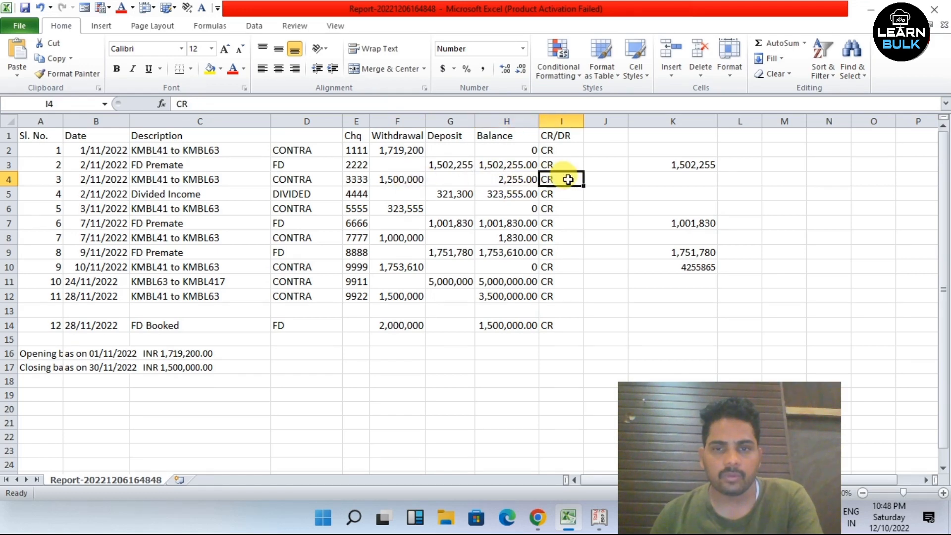
- Save the report while keeping its CSV format, and review the withdrawal and balance cells of the Divided Income row
key("ctrl+s")
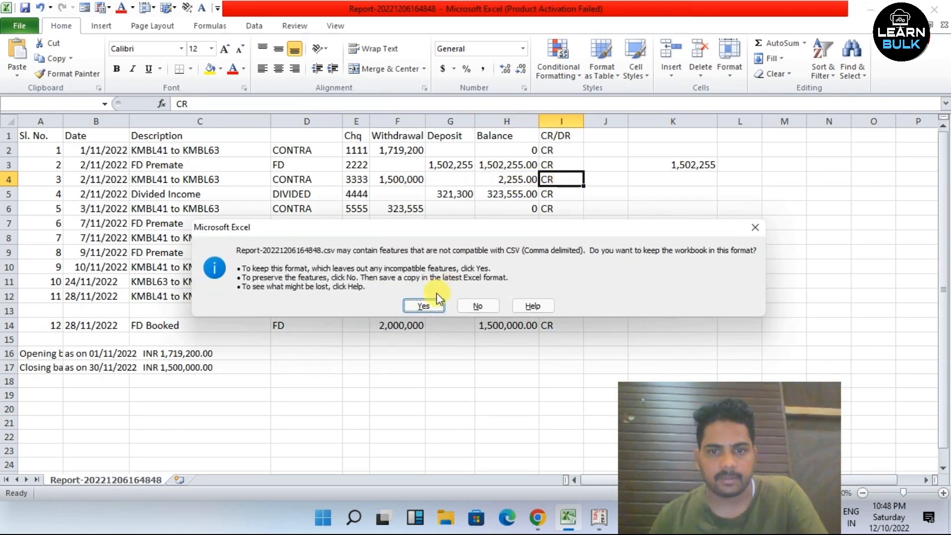
left_click(426, 312)
left_click(491, 193)
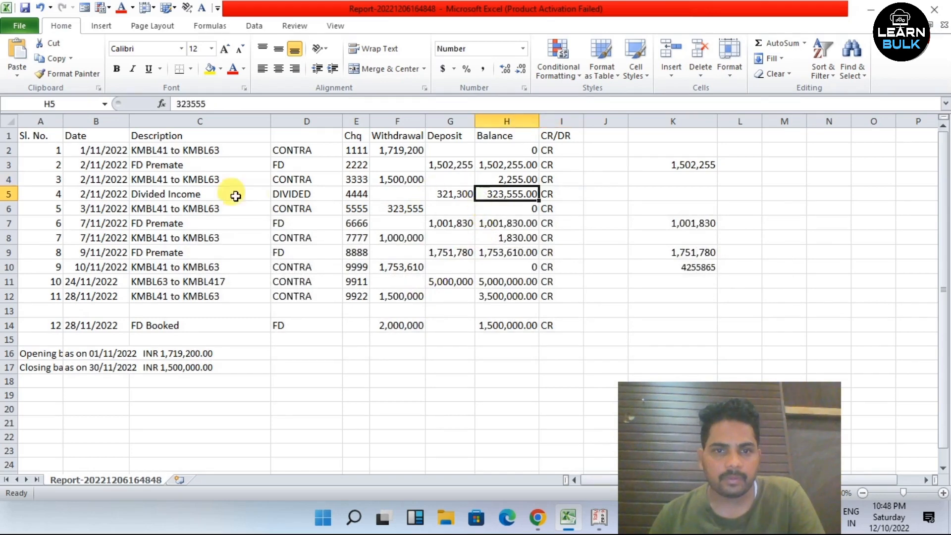
left_click(399, 194)
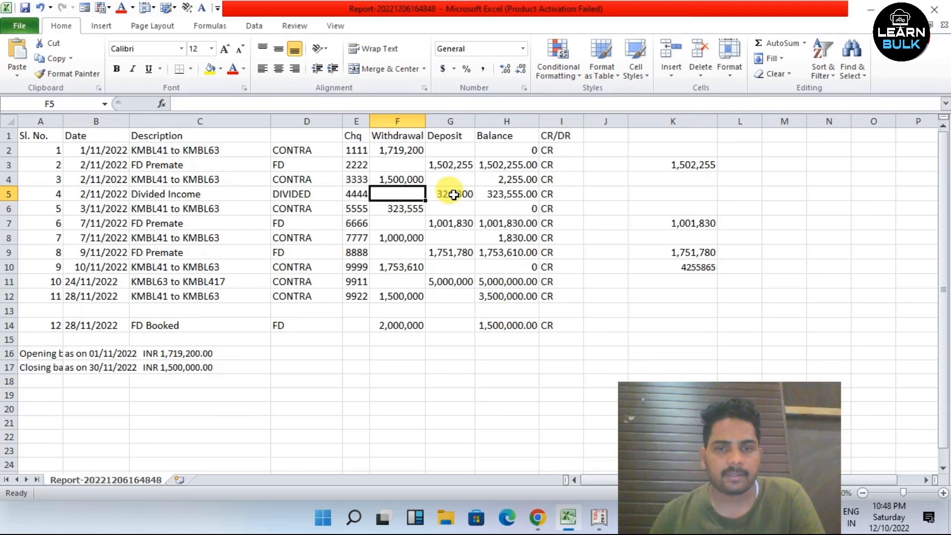
left_click(392, 208)
left_click(394, 194)
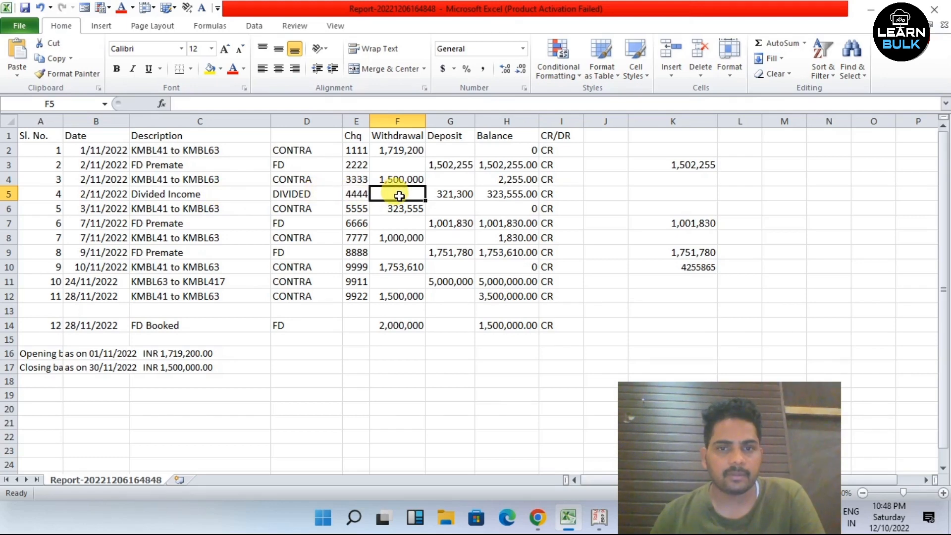
- Copy the description text "Divided Income" from cell C5 of the report
left_click(186, 196)
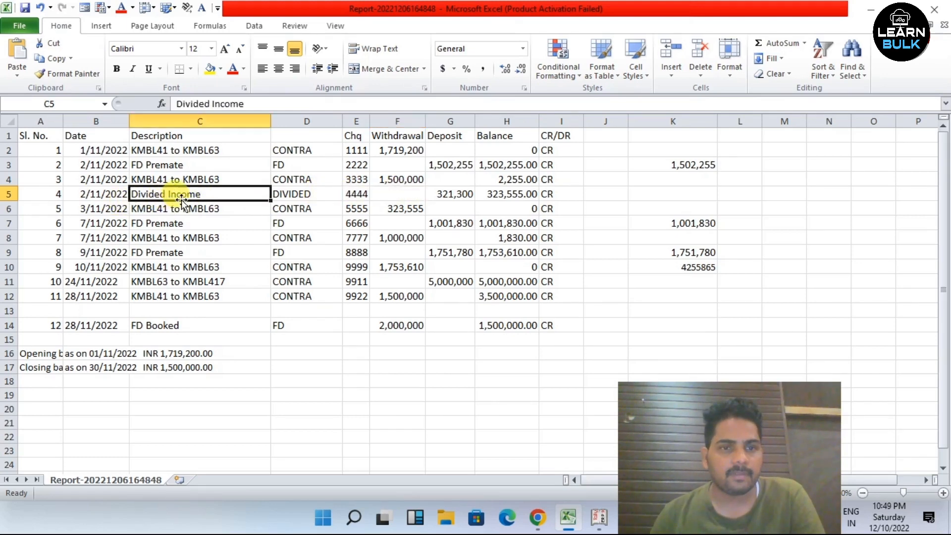
left_click_drag(176, 103, 248, 104)
right_click(190, 96)
left_click(230, 125)
- Switch to Tally.ERP 9, leave the Cash/Bank Summary, and open the creation form for a single ledger
left_click(599, 517)
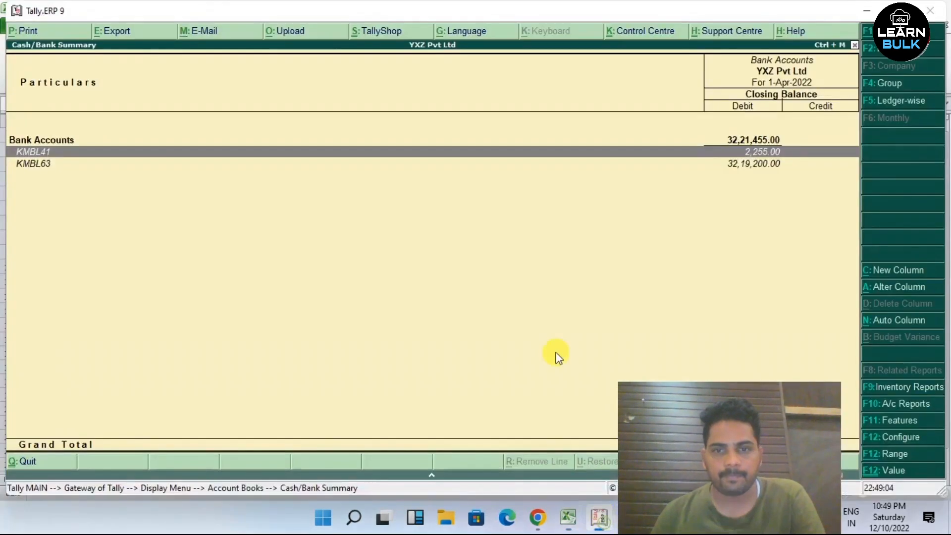
key("Escape")
key("Escape")
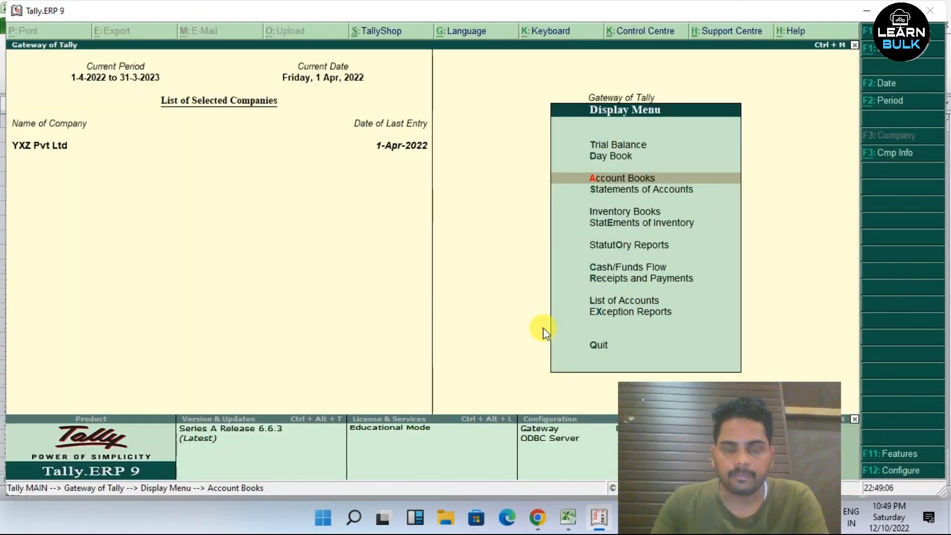
key("Escape")
key("Up")
key("Up")
key("Up")
key("Up")
key("Up")
key("Up")
key("Up")
key("Up")
key("Up")
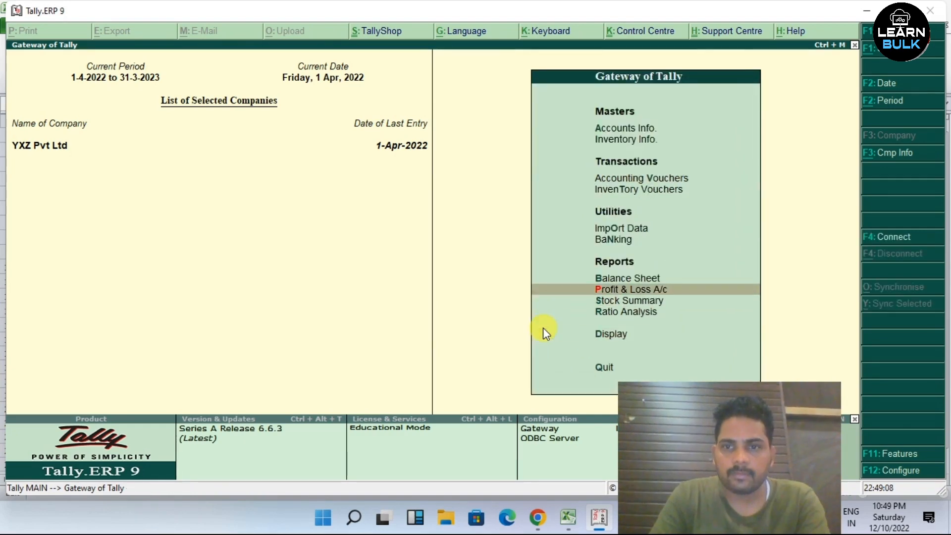
key("Up")
key("Return")
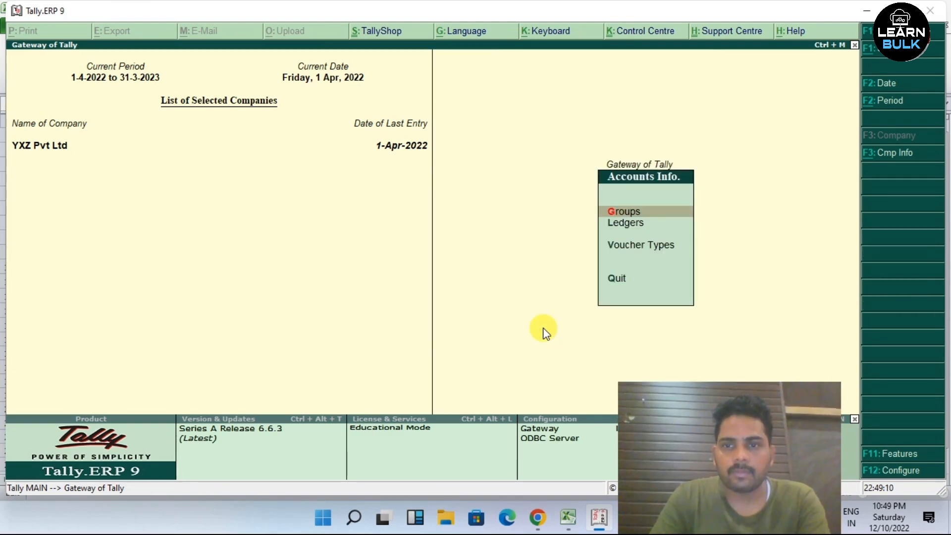
key("Down")
key("Return")
key("Return")
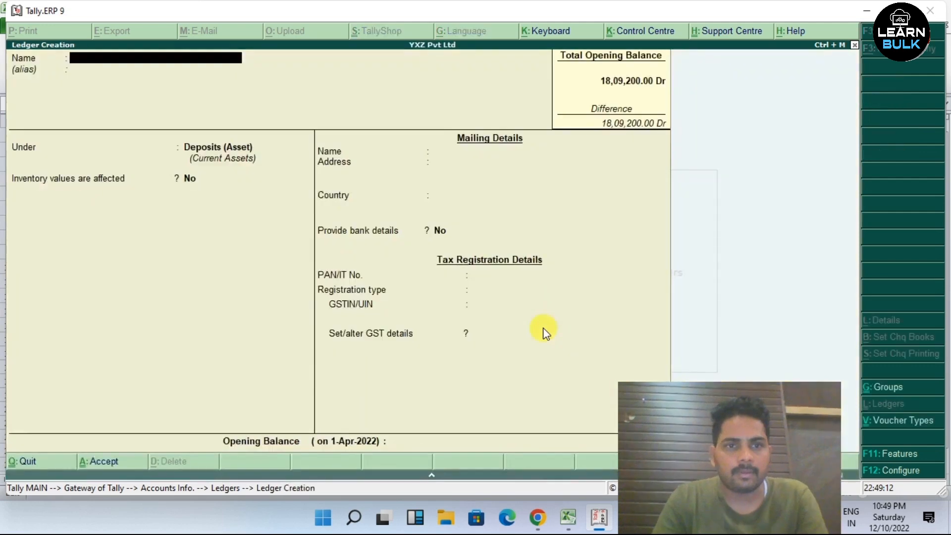
- Name the new ledger "Divided Income" and place it under the Indirect Incomes group
type("Divided Income")
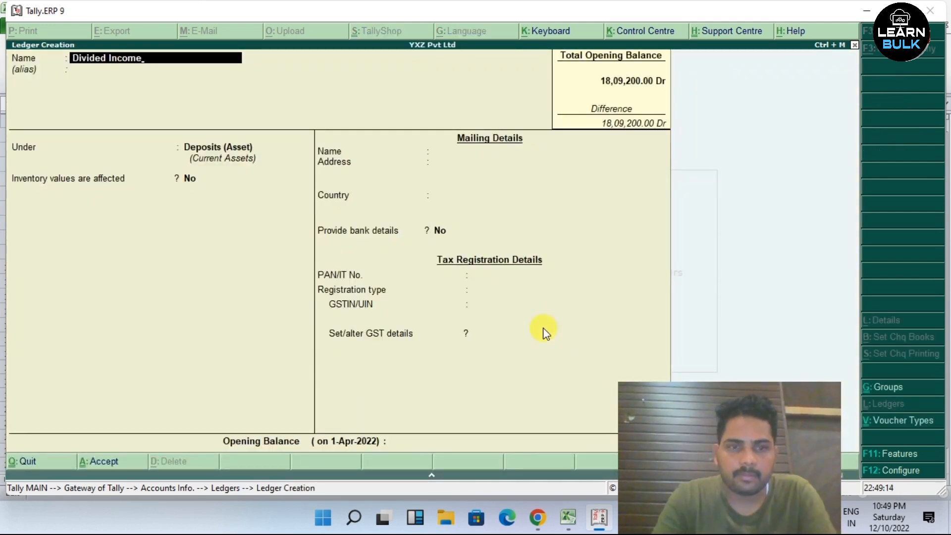
key("Return")
type("In")
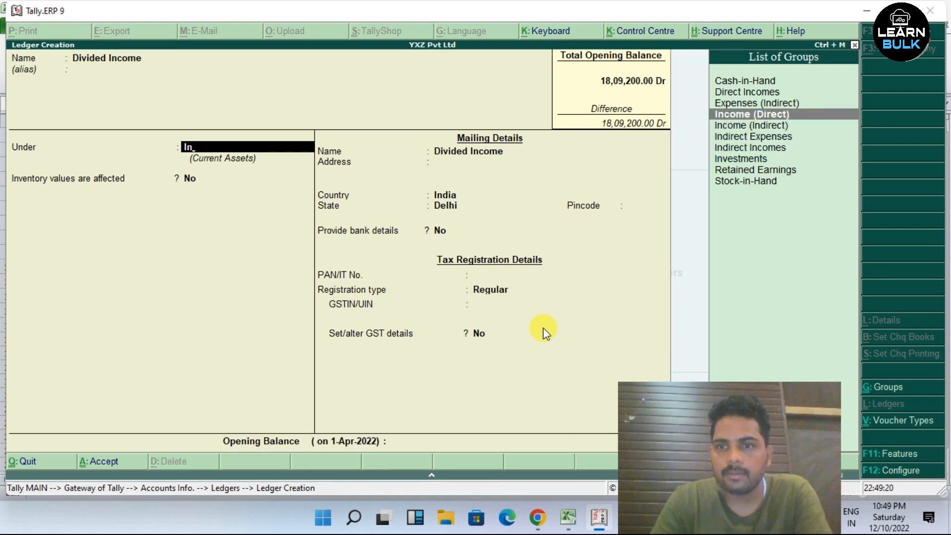
key("Down")
key("Down")
key("Down")
key("Return")
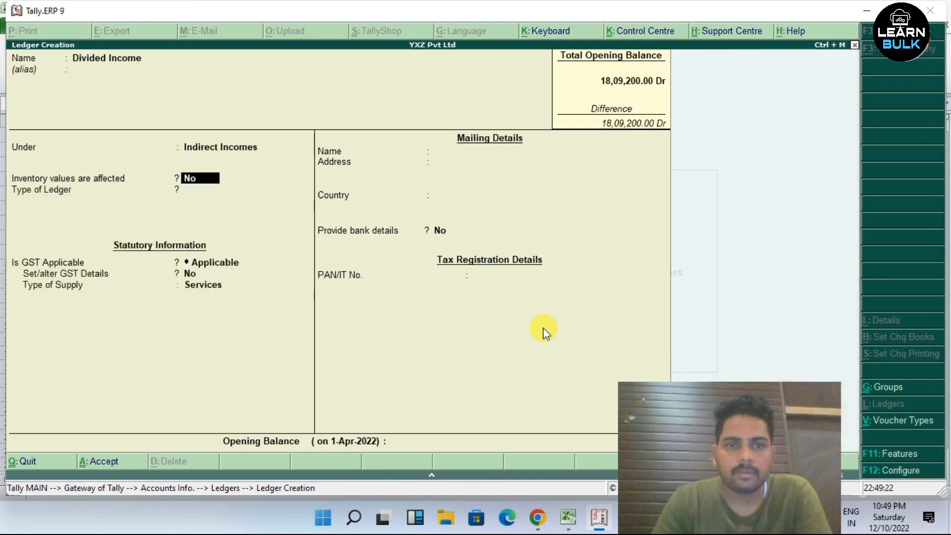
- Keep inventory values unaffected, GST applicable and supply type Services for the ledger, and save it
key("Return")
key("Return")
key("Return")
key("Return")
key("Return")
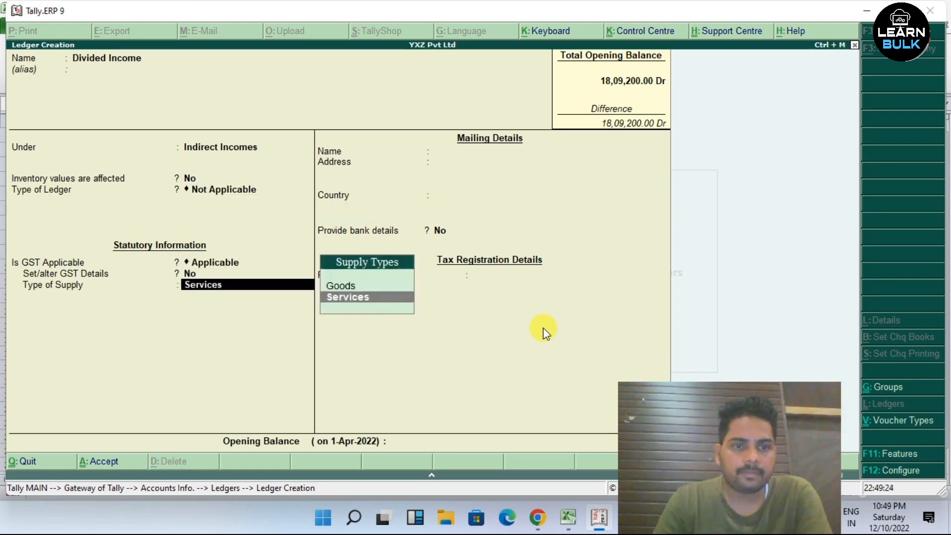
key("Return")
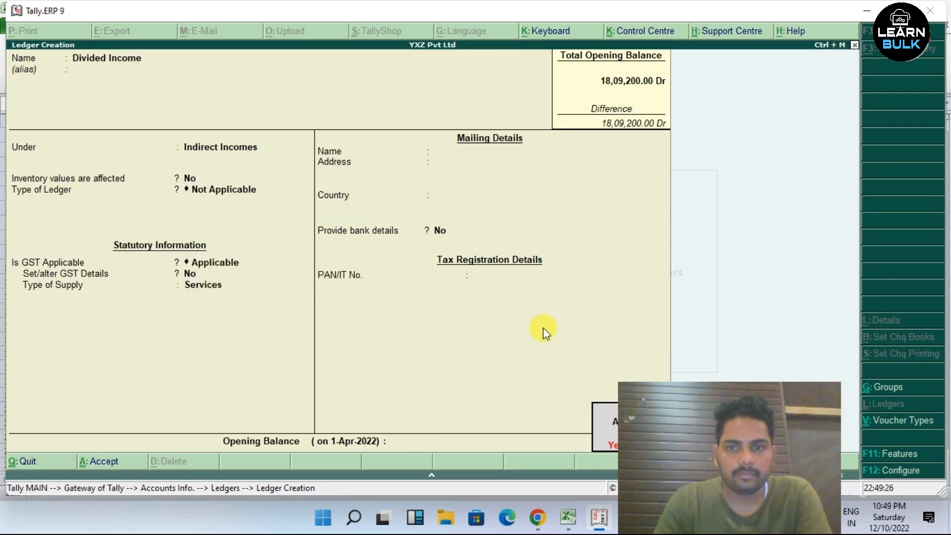
key("Return")
- Leave ledger creation and open a new Receipt voucher under Accounting Vouchers
key("Escape")
key("Escape")
key("Escape")
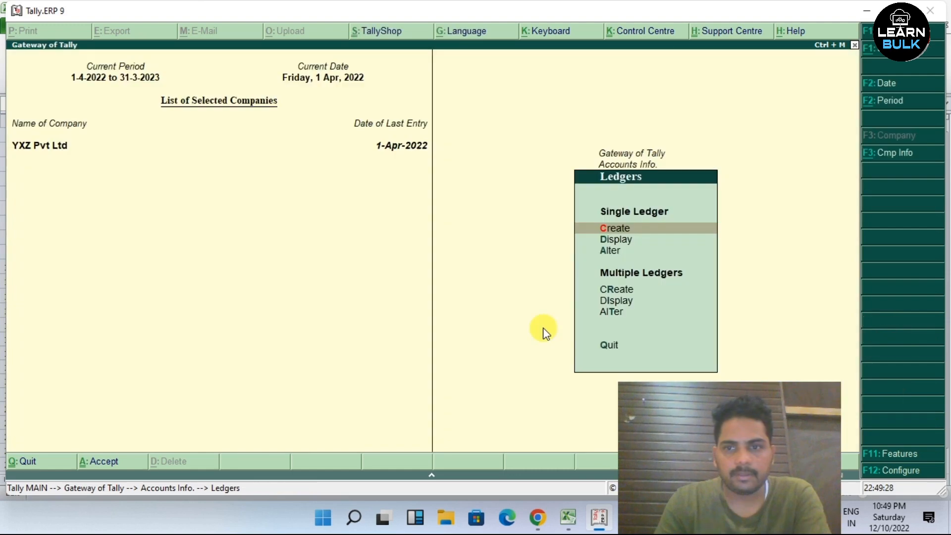
key("Down")
key("Down")
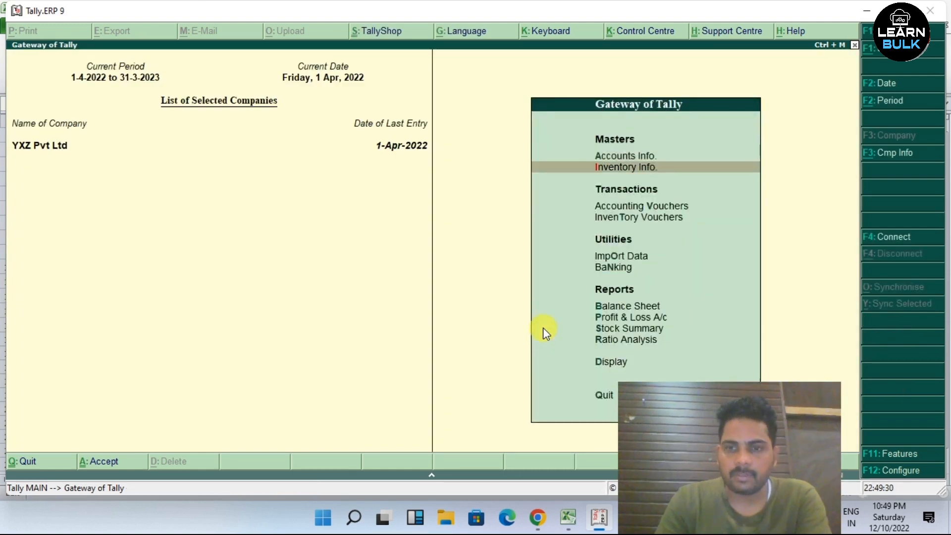
key("Return")
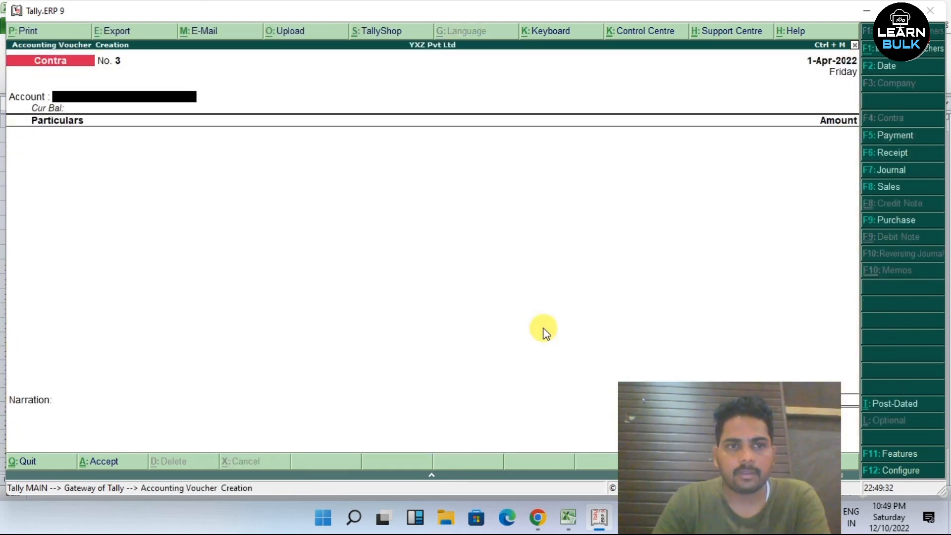
left_click(892, 154)
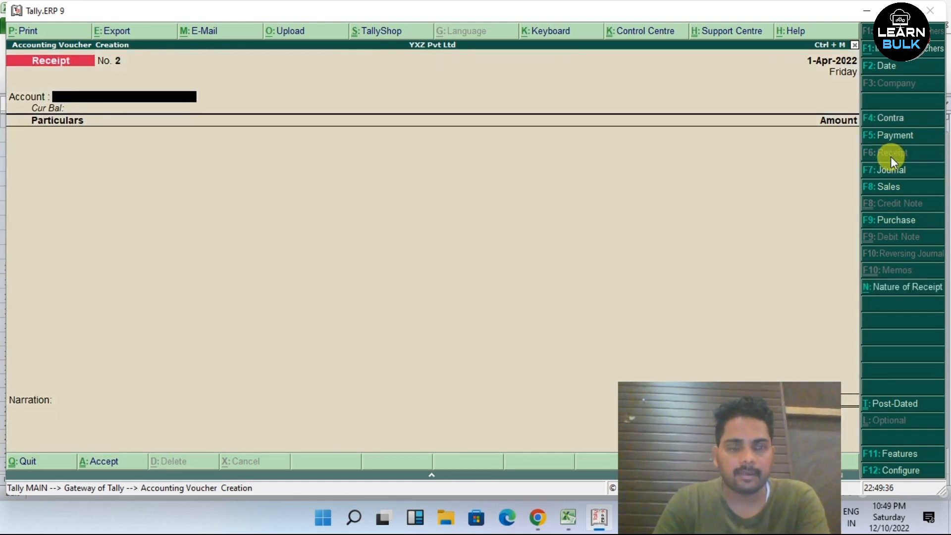
- Set the receipt's account to KMBL41 and select Divided Income as the particulars ledger
key("Return")
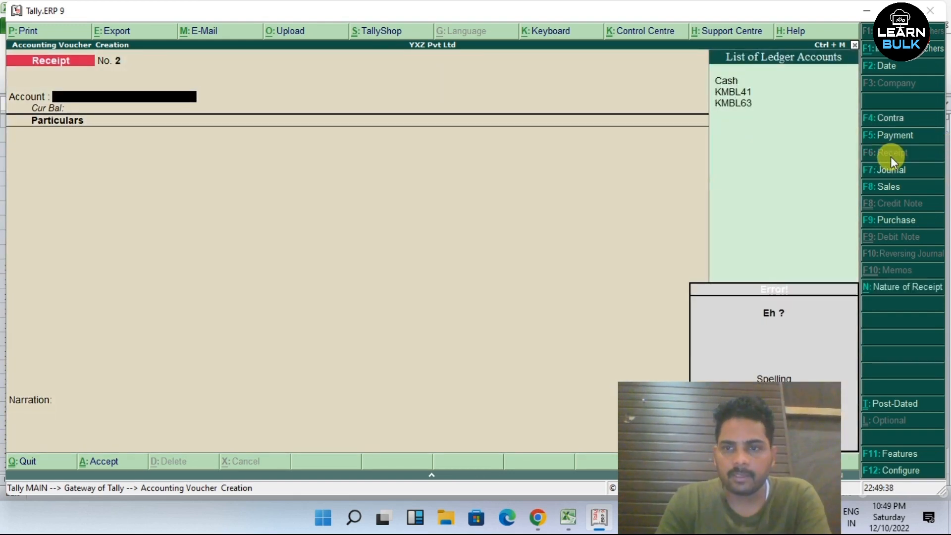
key("Down")
key("Down")
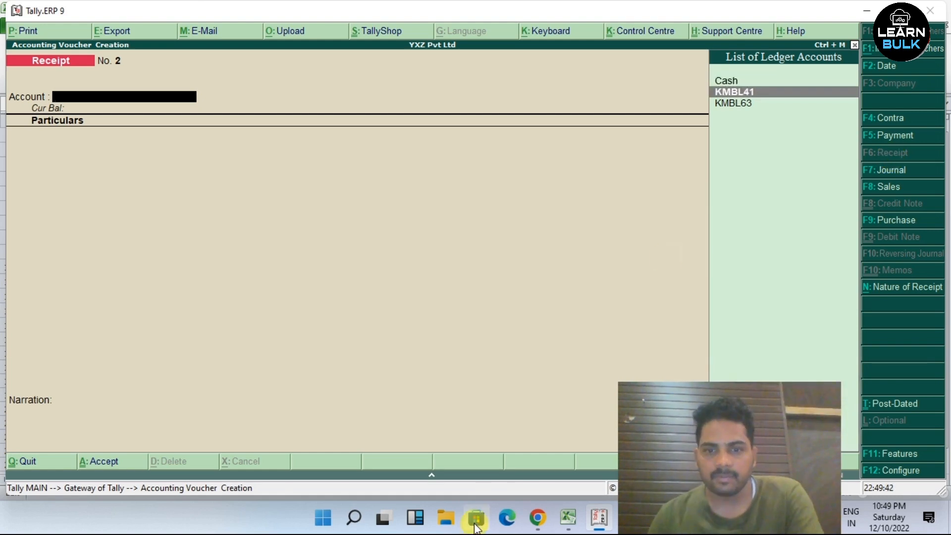
left_click(568, 518)
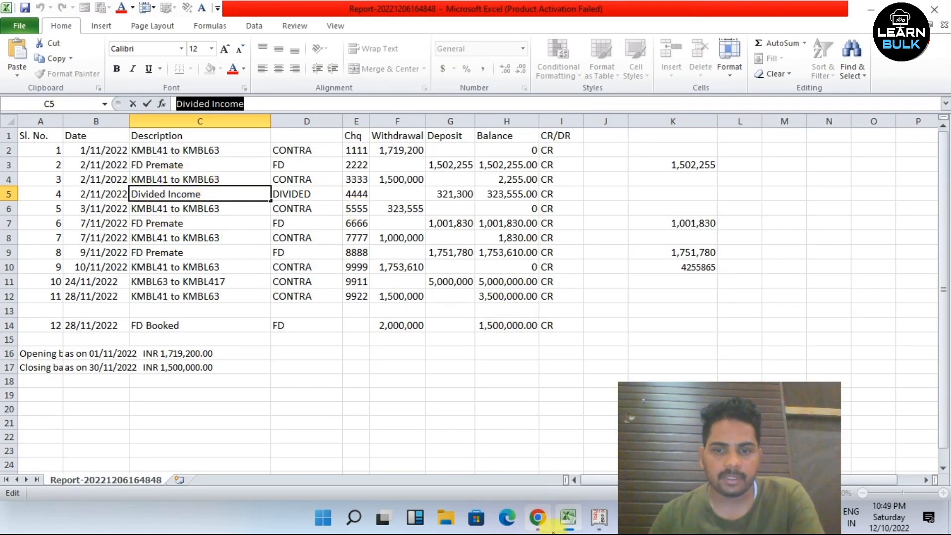
left_click(568, 518)
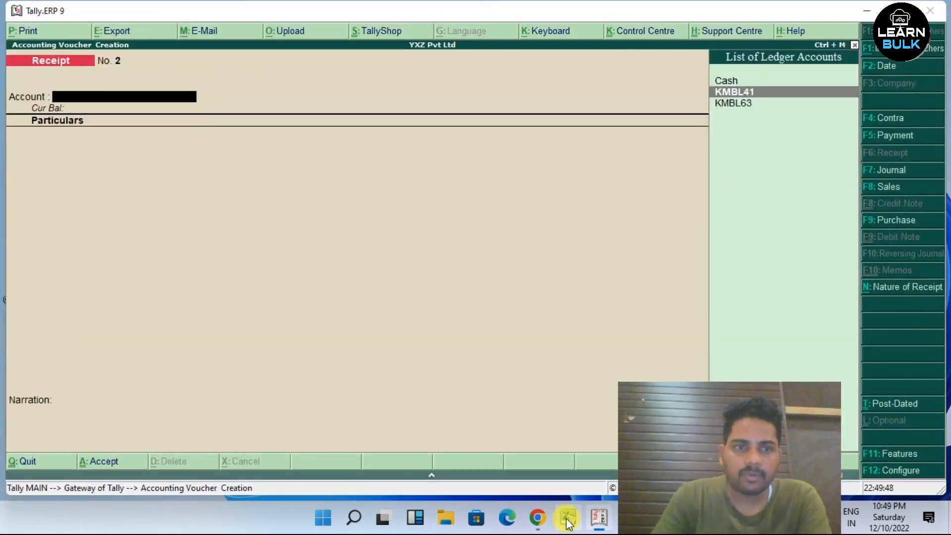
key("Return")
type("D")
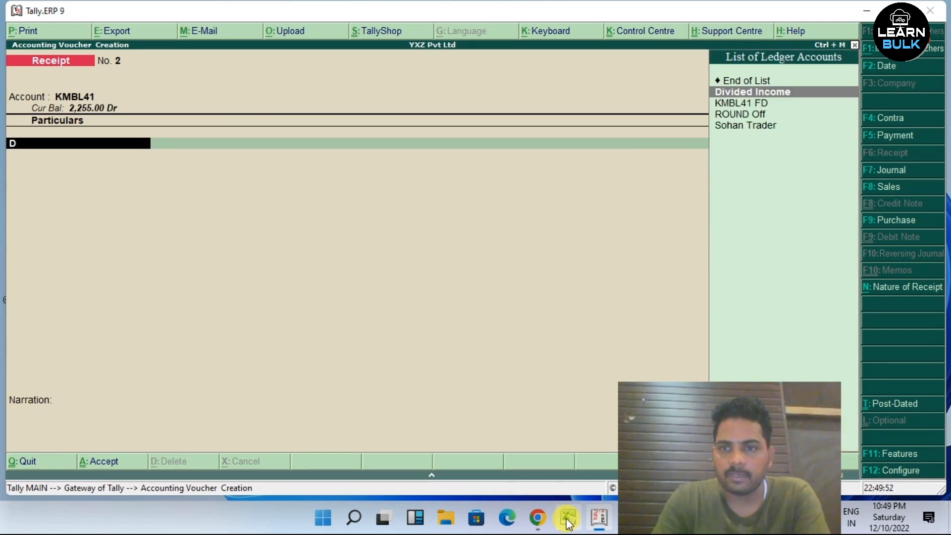
key("Return")
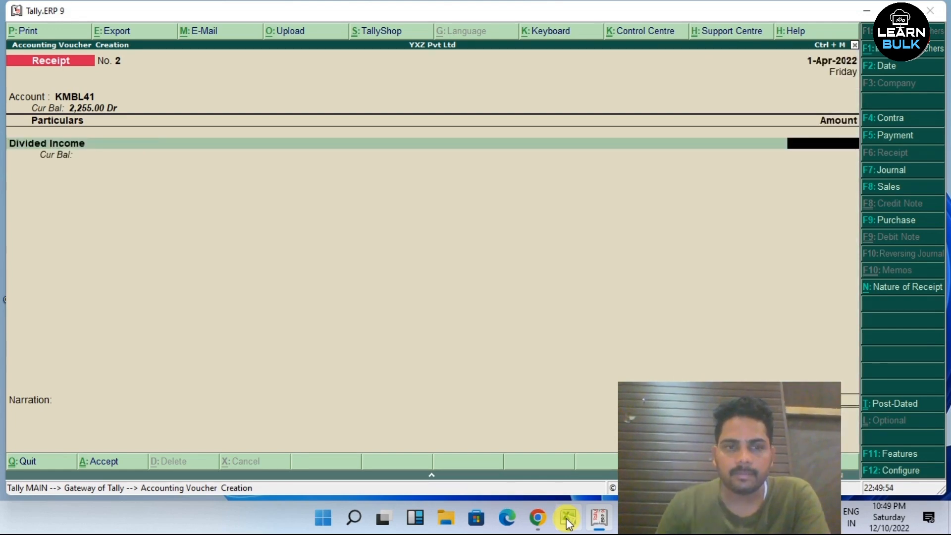
- Copy the deposit amount 321300 from cell G5 of the Excel report and enter it as the Divided Income amount in the Tally receipt
left_click(599, 524)
left_click(599, 523)
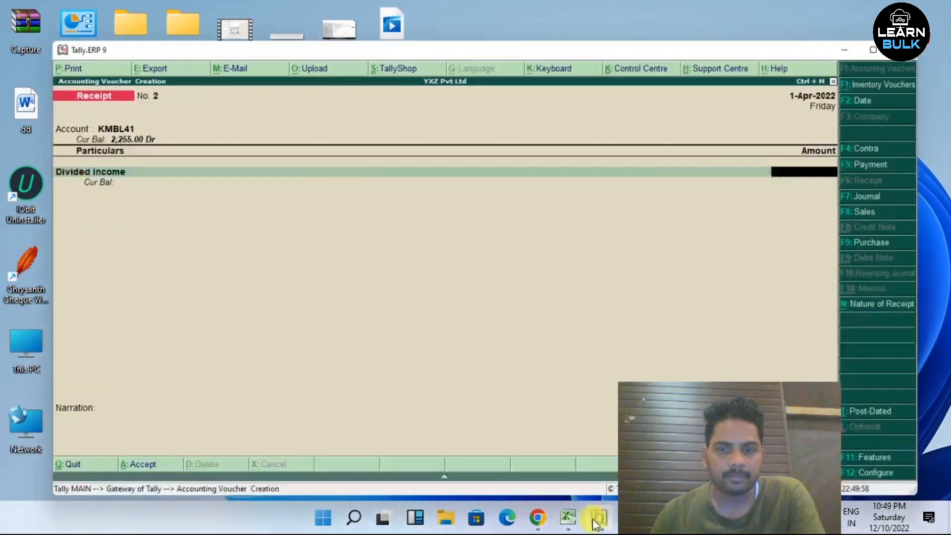
left_click(572, 523)
left_click(447, 194)
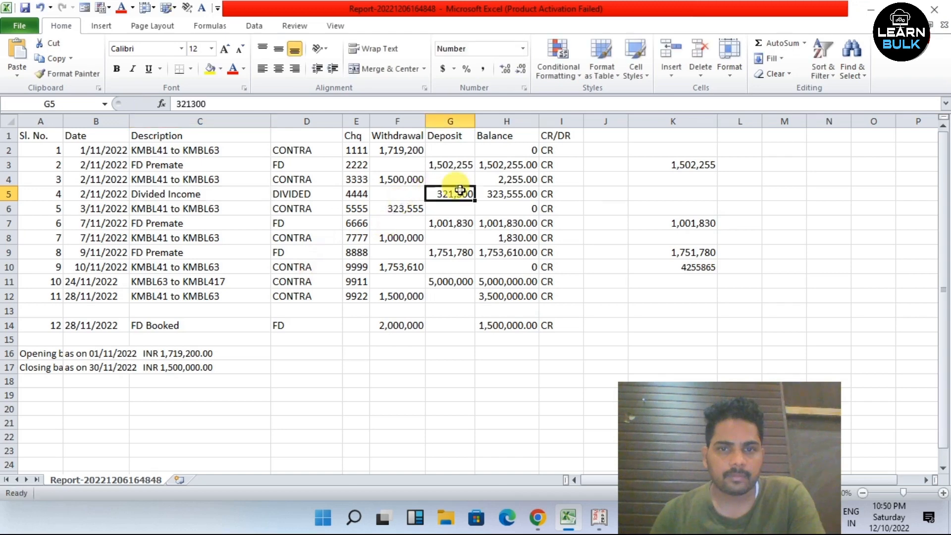
left_click_drag(205, 103, 175, 104)
right_click(179, 103)
left_click(213, 130)
left_click(599, 518)
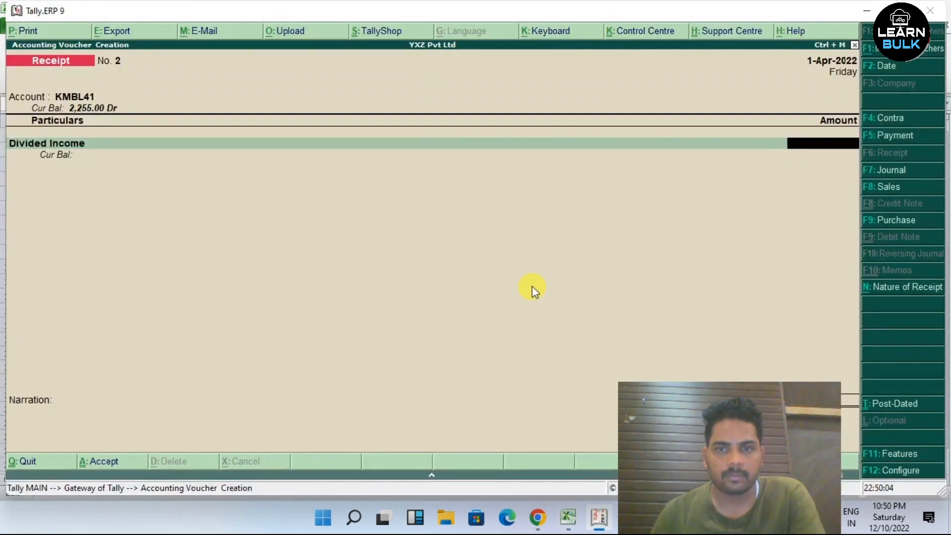
key("ctrl+alt+v")
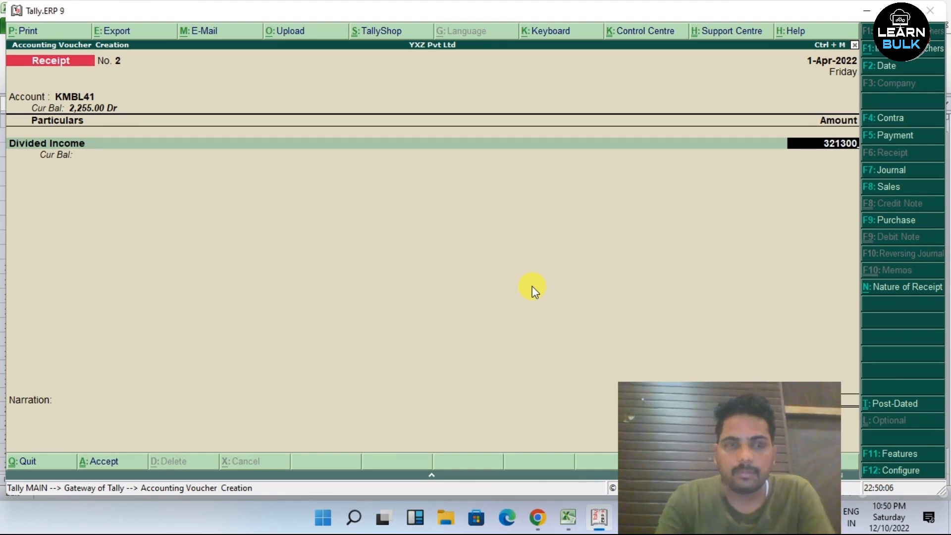
key("Return")
key("Return")
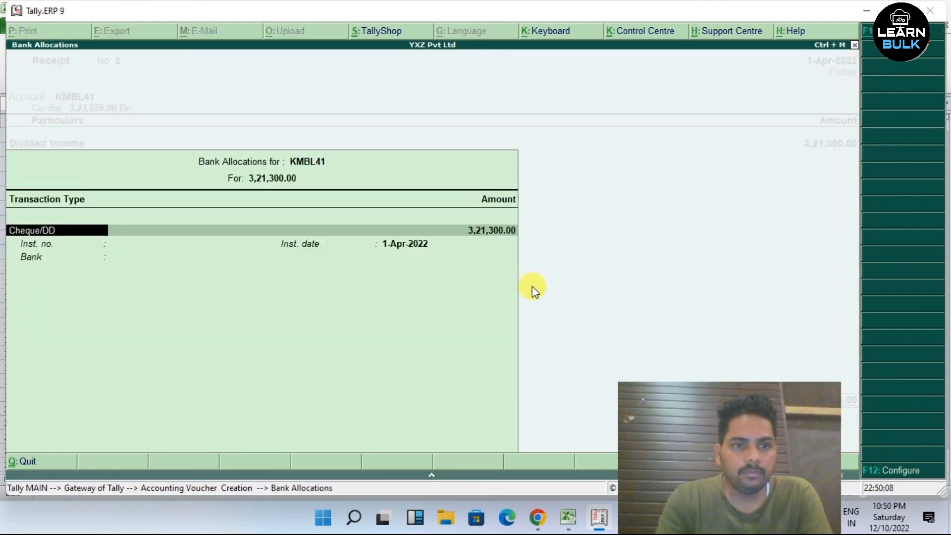
- Allocate the KMBL41 amount as Cheque/DD with instrument number 524152, keeping the 1-Apr-2022 date and leaving the bank empty
key("Return")
key("Return")
type("5241")
key("Return")
key("Return")
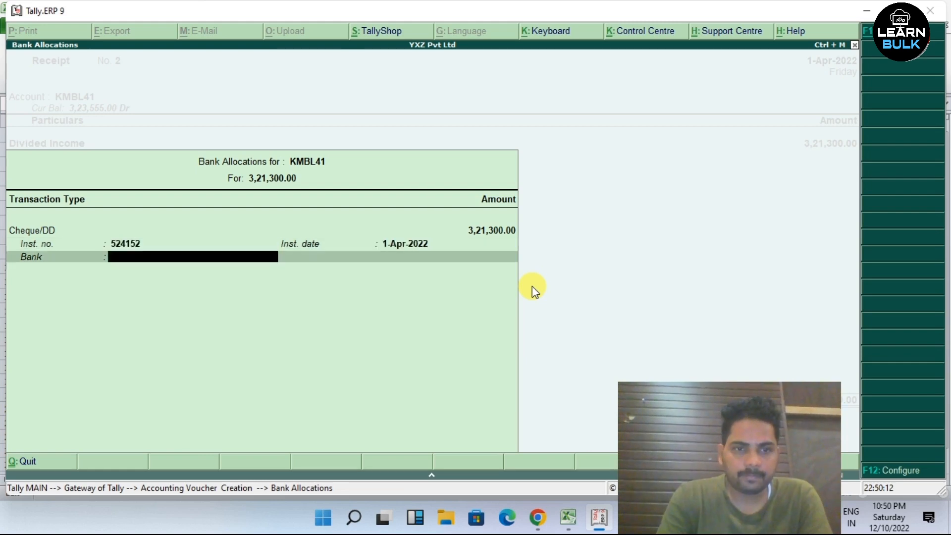
key("Return")
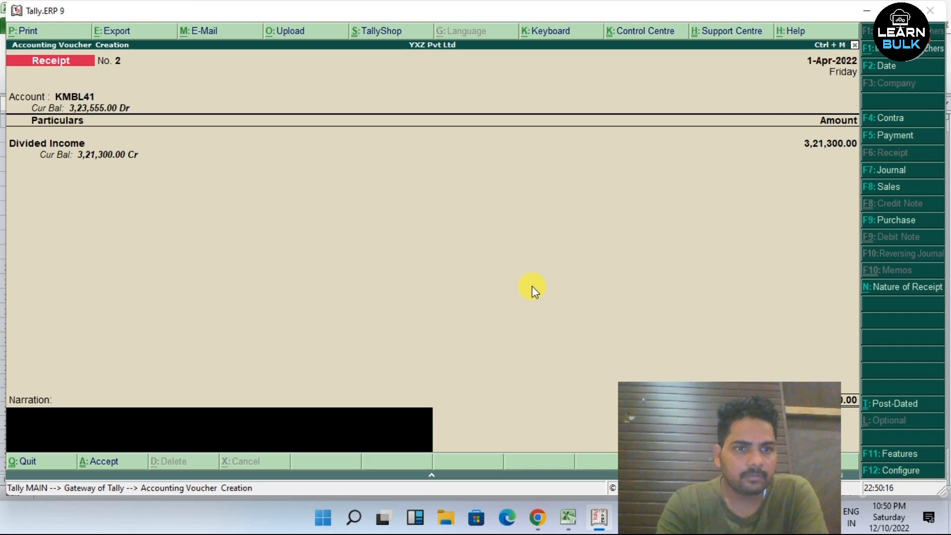
- Enter the narration "divided income" and save the receipt voucher
type("divided income")
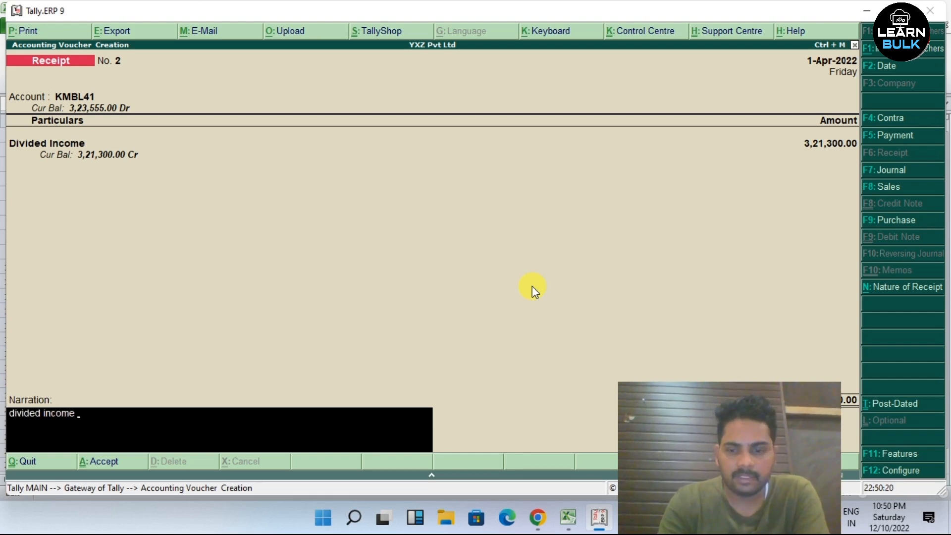
key("Return")
key("Return")
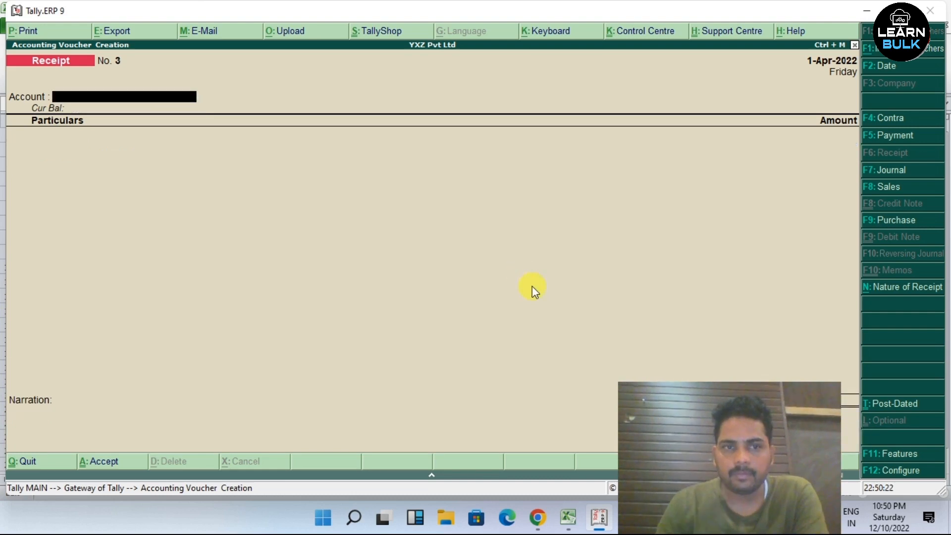
- Switch to the Excel report and check the deposit and balance of the Divided Income transaction in row 5
left_click(568, 518)
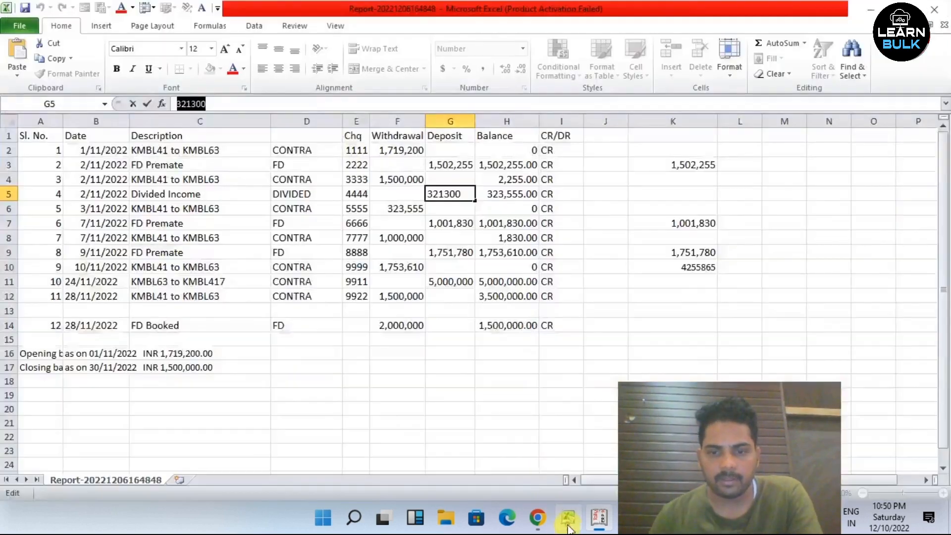
left_click(277, 194)
left_click(449, 193)
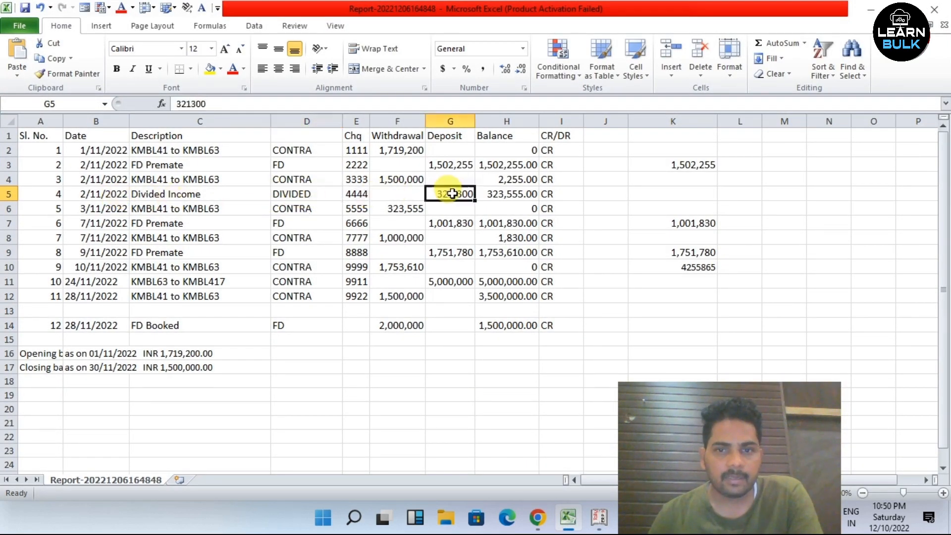
left_click(456, 223)
left_click(449, 194)
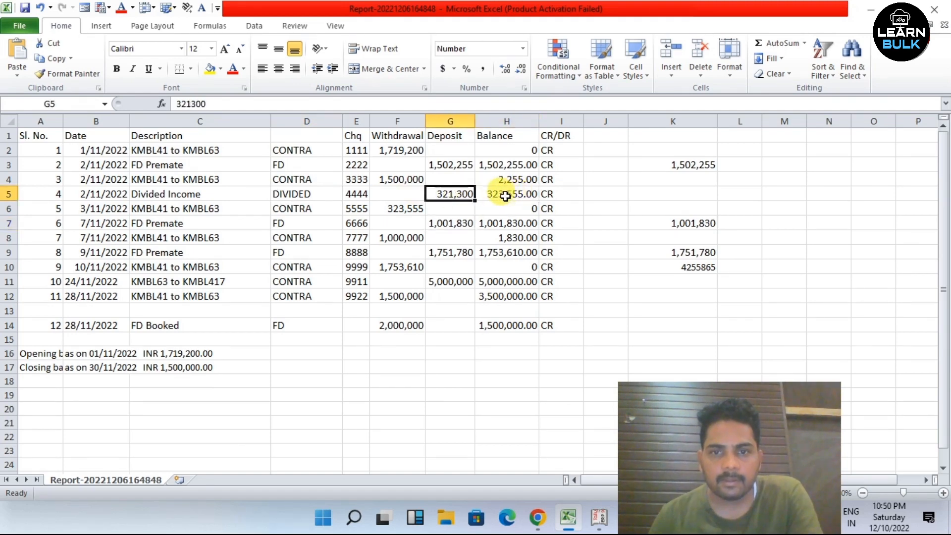
left_click(481, 196)
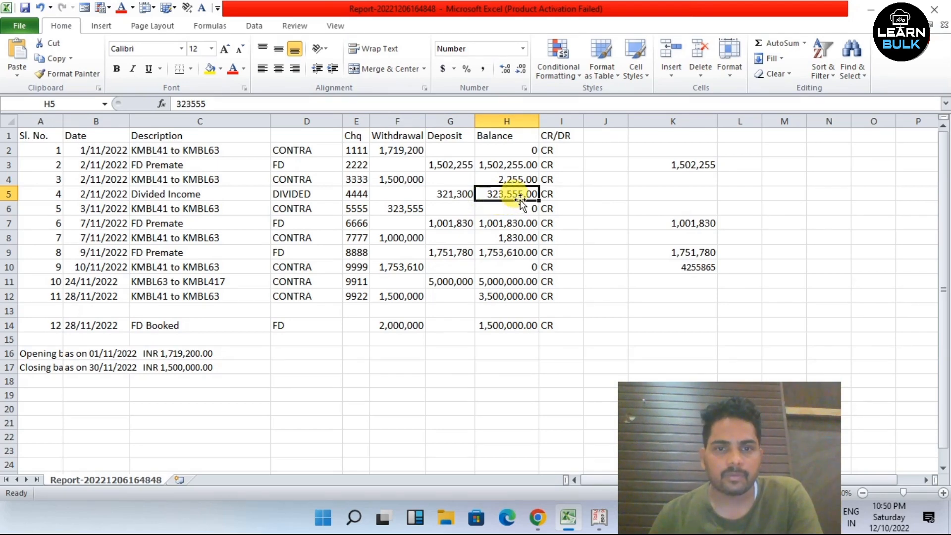
left_click(404, 194)
- Switch to Tally, open the Cash/Bank Summary from the account books and check KMBL41's closing balance
left_click(599, 517)
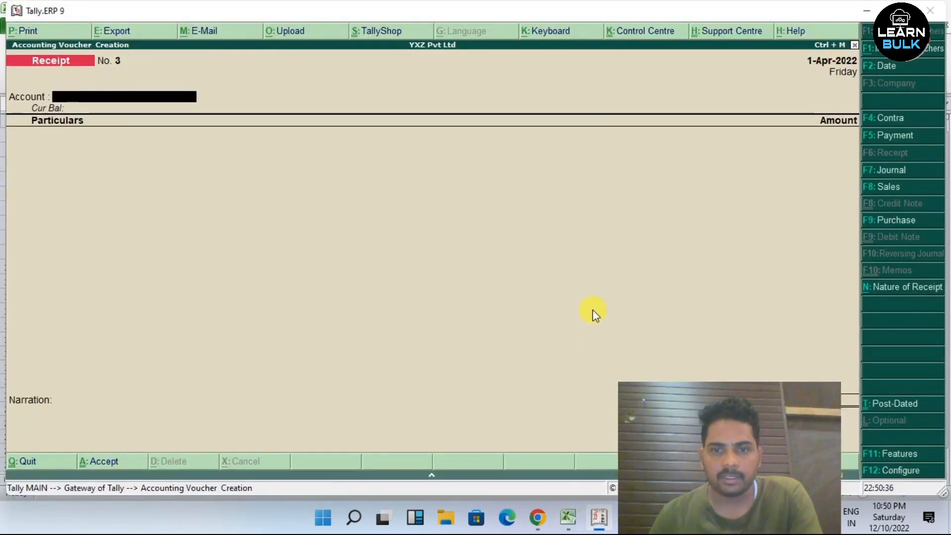
key("Escape")
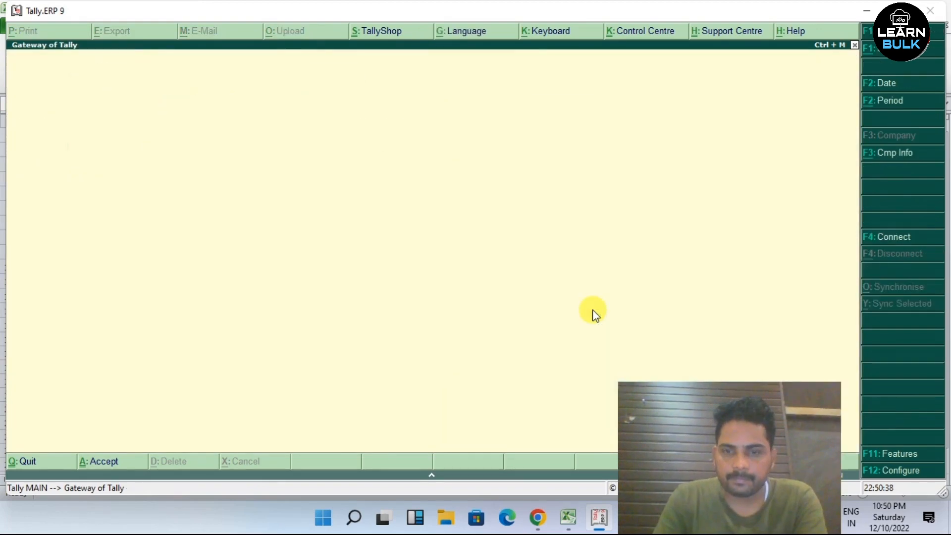
key("Down")
key("Down")
key("Down")
key("Down")
key("Down")
key("Down")
key("Down")
key("Down")
key("Down")
key("Down")
key("Return")
key("Down")
key("Down")
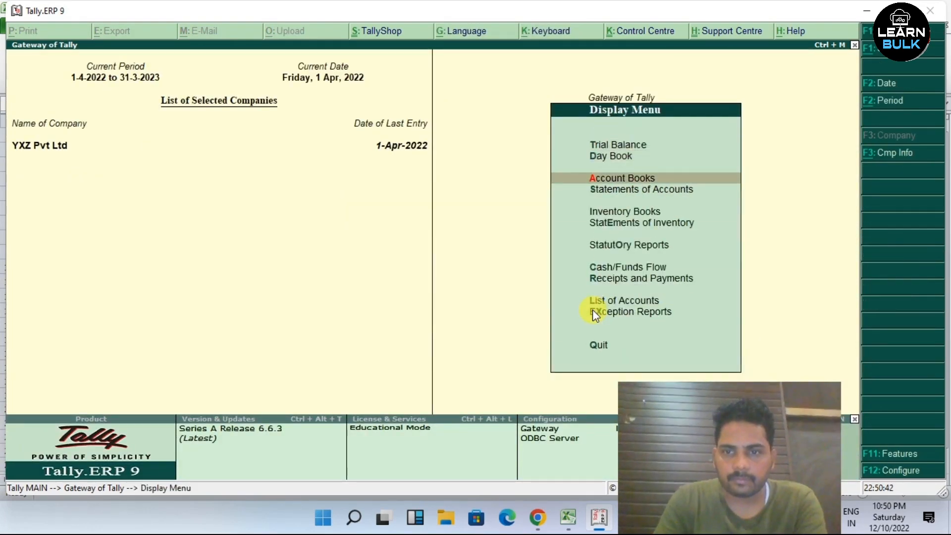
key("Return")
key("Return")
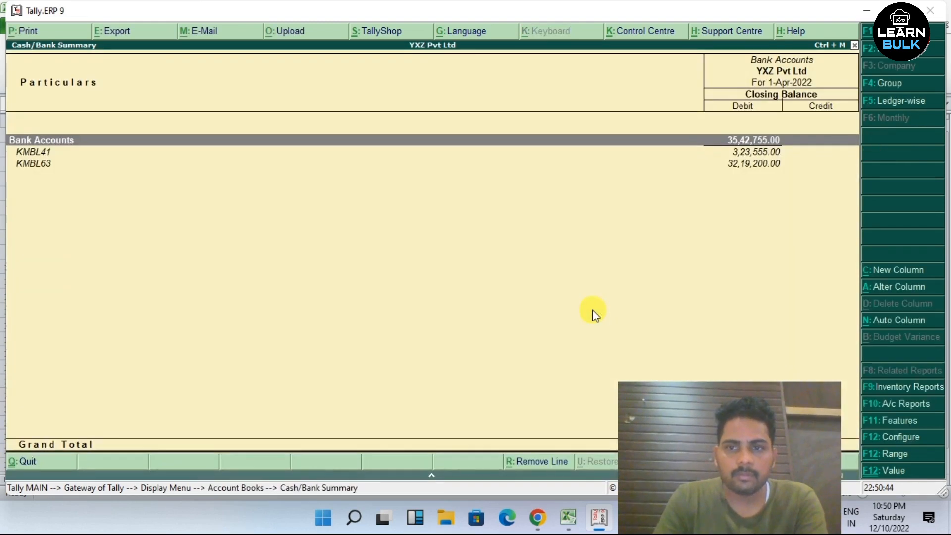
key("Down")
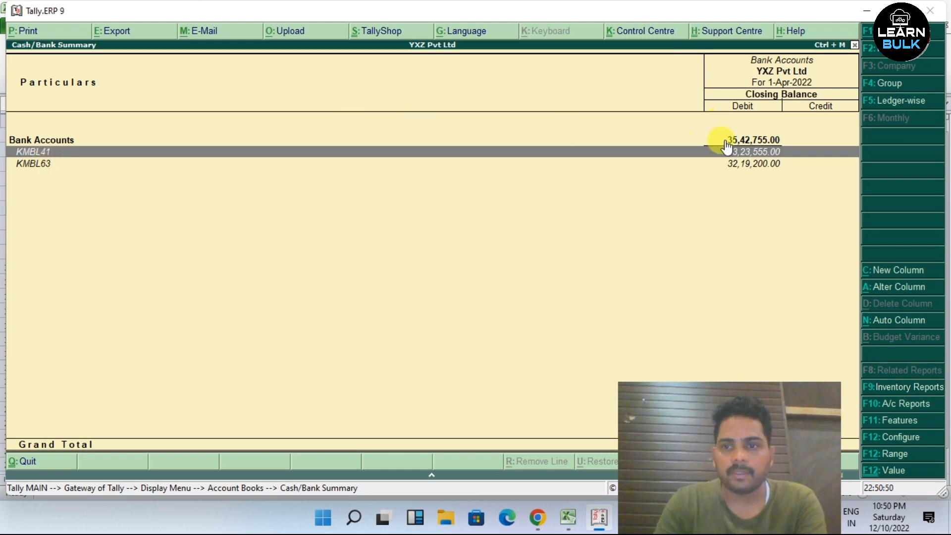
key("Escape")
key("Escape")
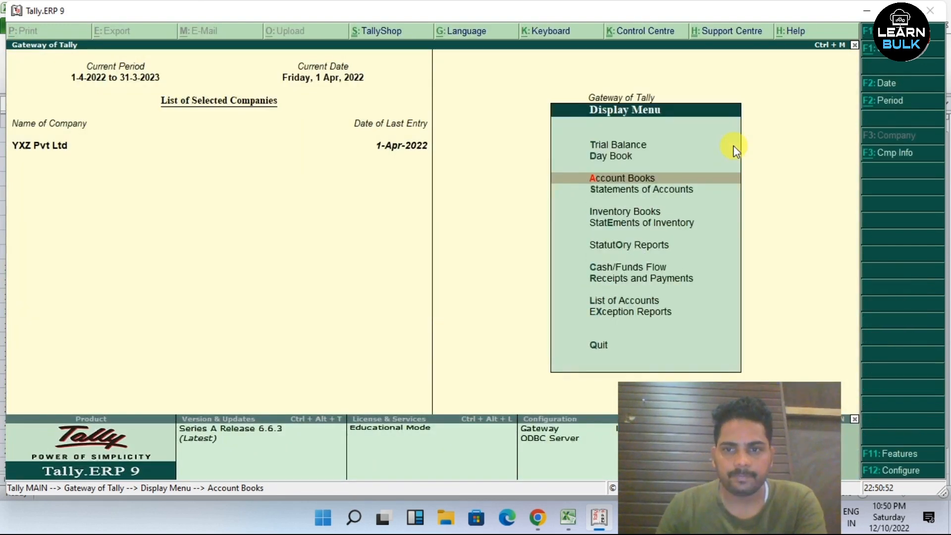
- Look up the withdrawal of the fifth transaction, KMBL41 to KMBL63, in cell F6 of the Excel report
left_click(569, 518)
left_click(384, 208)
left_click(386, 226)
left_click(400, 205)
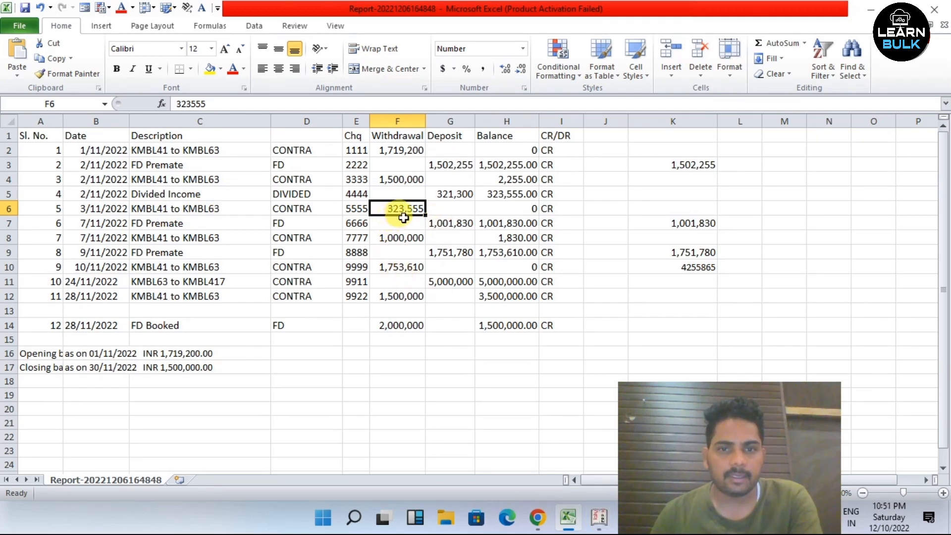
- Return to Tally and start a new contra voucher under Accounting Vouchers
left_click(599, 517)
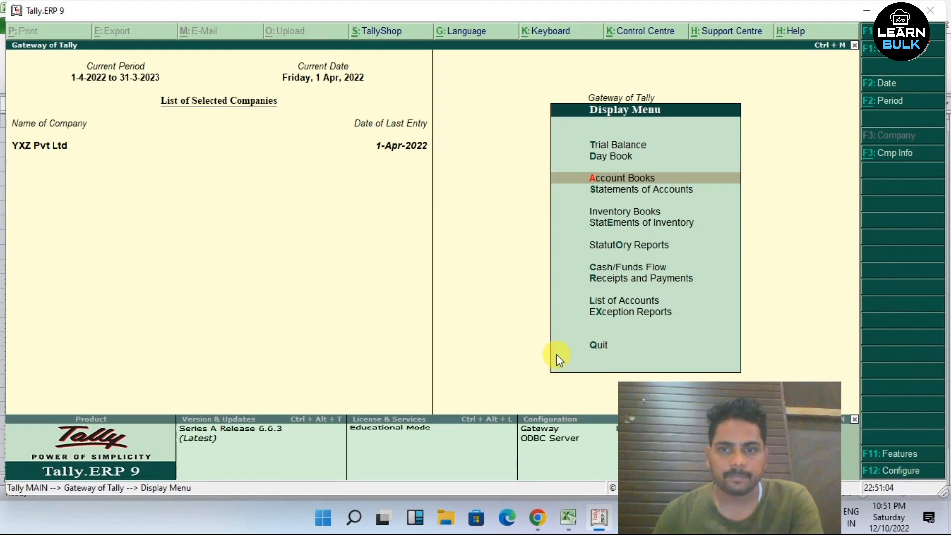
key("Down")
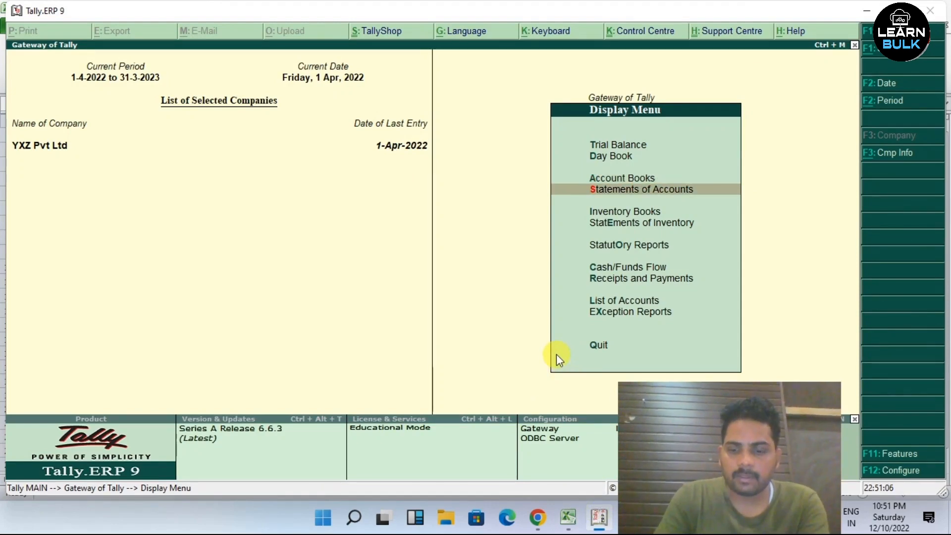
key("Escape")
key("Up")
key("Up")
key("Up")
key("Up")
key("Up")
key("Up")
key("Up")
key("Up")
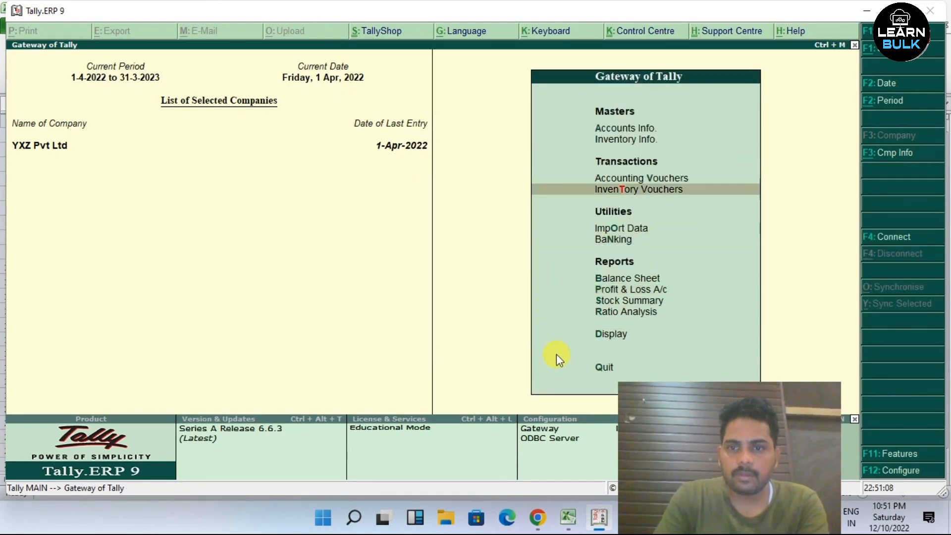
key("Return")
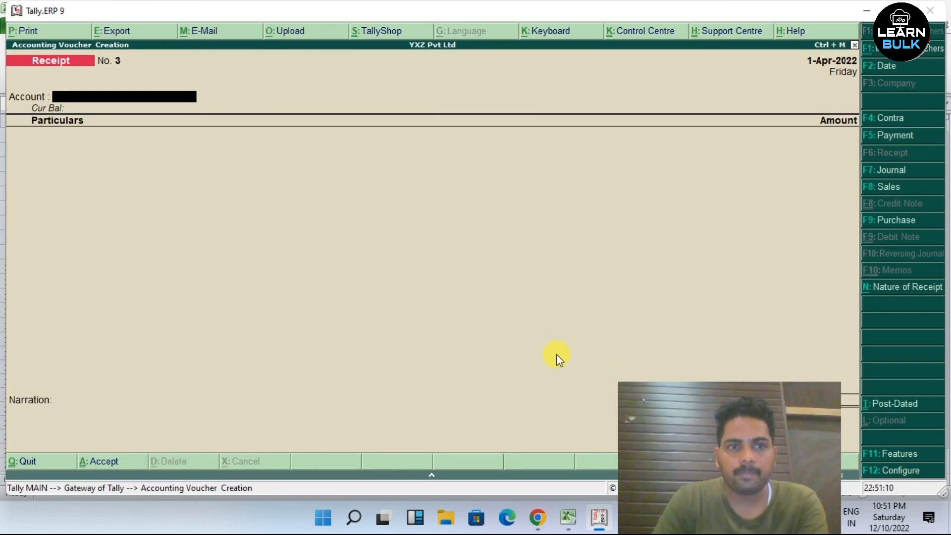
left_click(897, 118)
- Set the contra voucher's account to KMBL63 and select KMBL41 as the particulars ledger
key("Return")
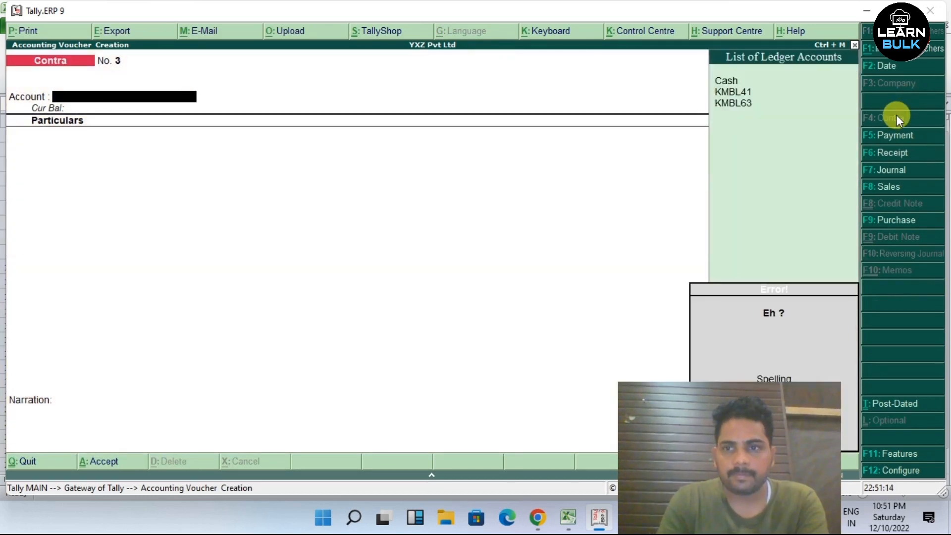
key("Down")
key("Down")
key("Return")
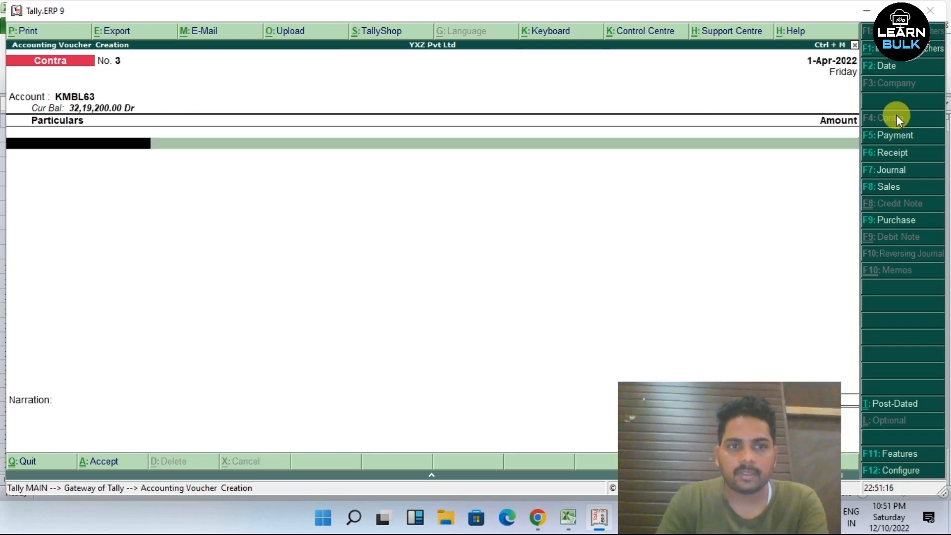
key("Return")
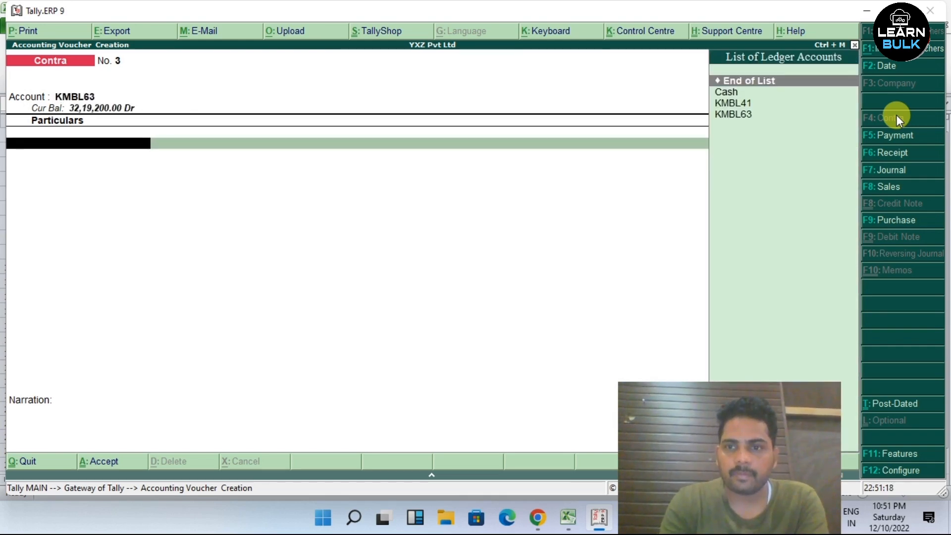
key("Down")
key("Down")
key("Return")
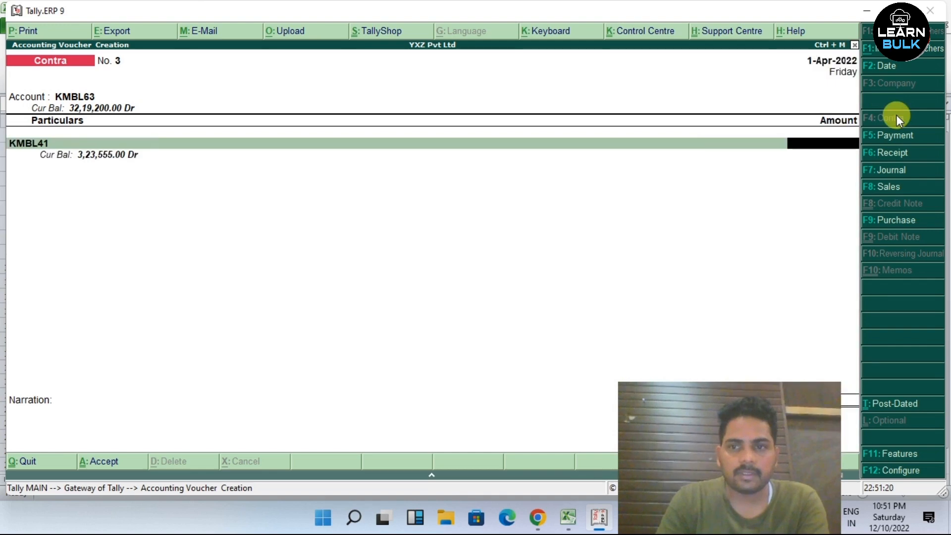
- Copy the withdrawal amount 323555 from cell F6 of the Excel report and enter it as the KMBL41 amount in the Tally contra
left_click(568, 517)
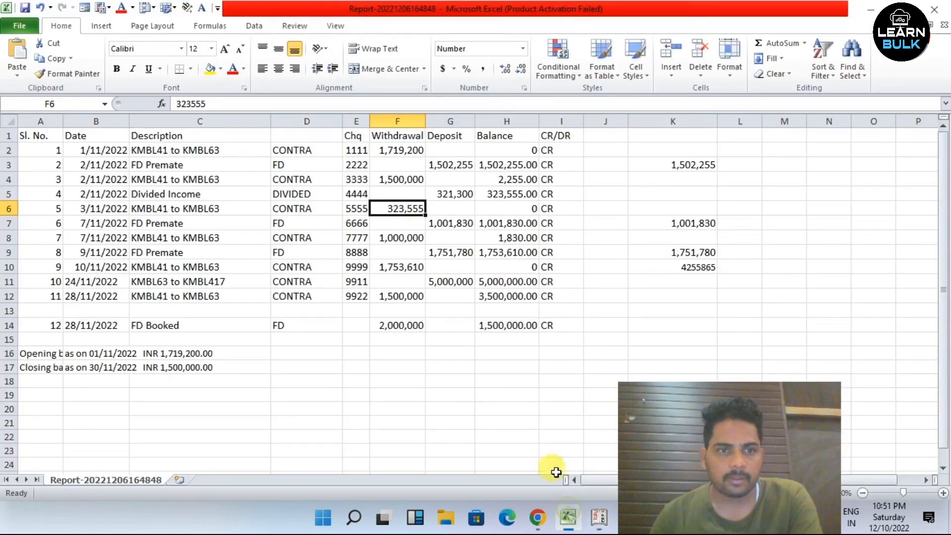
double_click(225, 101)
right_click(191, 104)
left_click(229, 128)
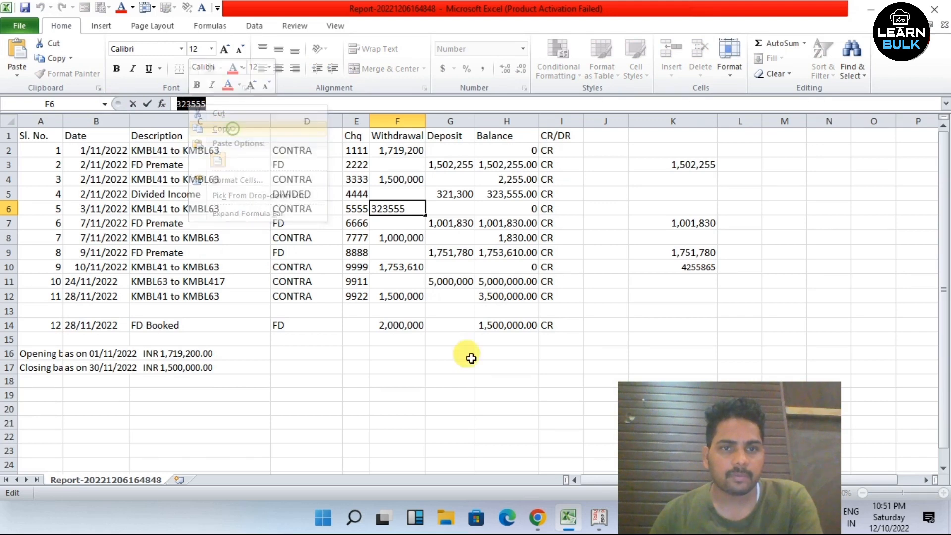
left_click(599, 517)
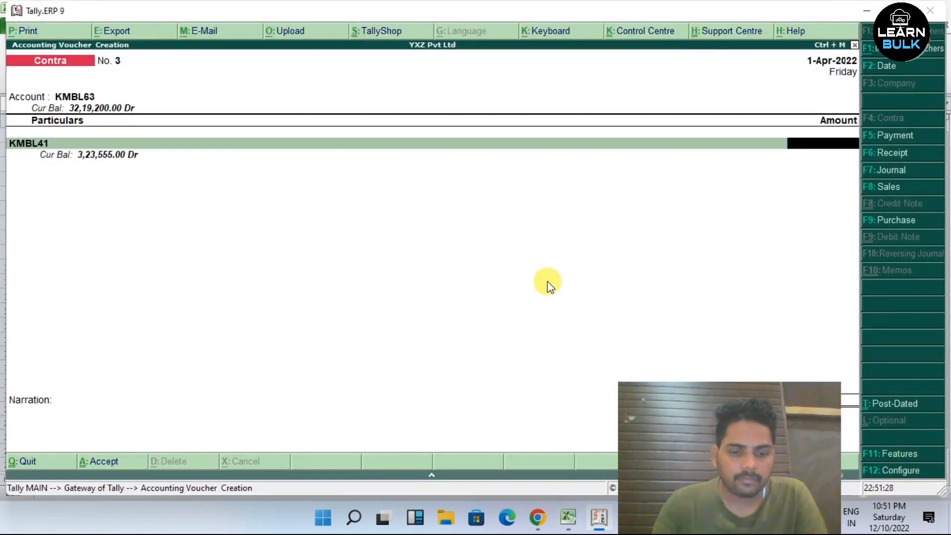
key("ctrl+alt+v")
key("Return")
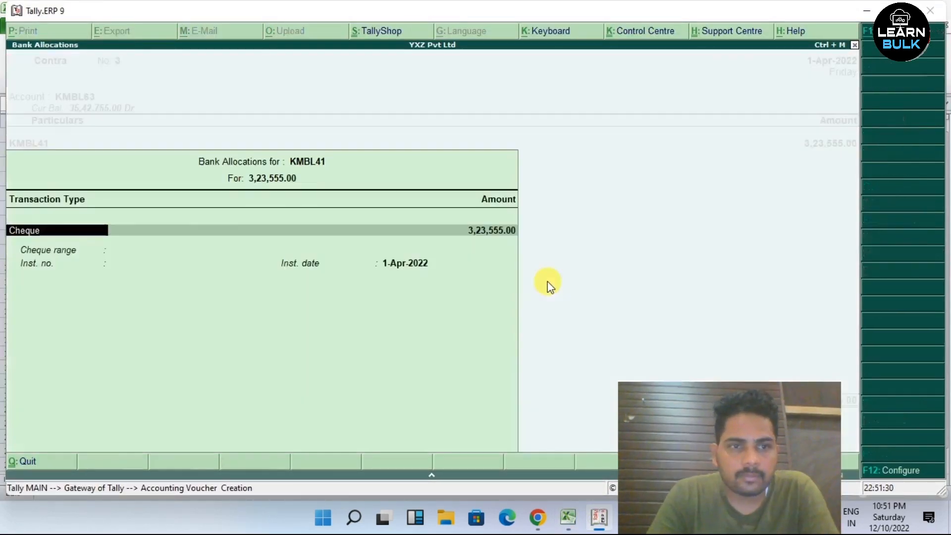
- Allocate the KMBL41 amount as Cheque with range Not Applicable and instrument number 524152, keep the 1-Apr-2022 date, and end the particulars list
key("Return")
key("Return")
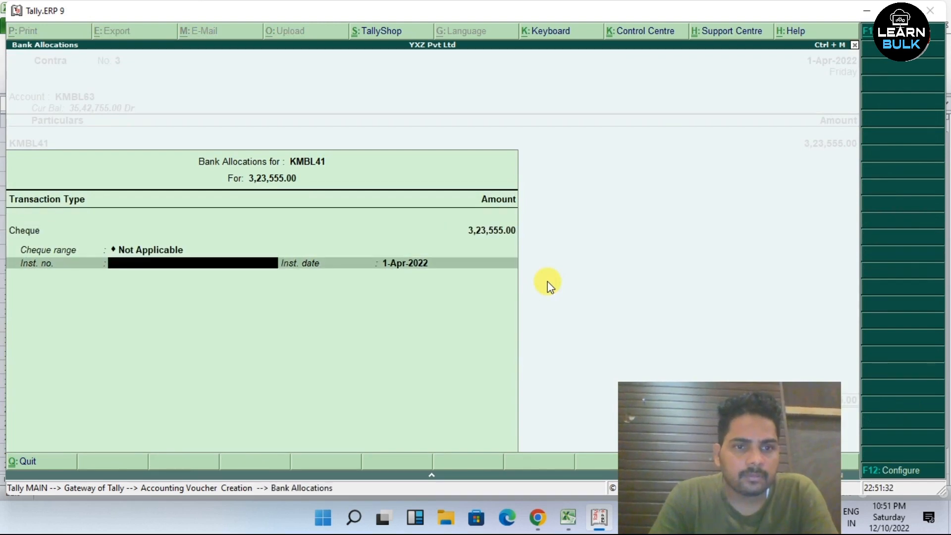
type("524152")
key("Return")
key("Return")
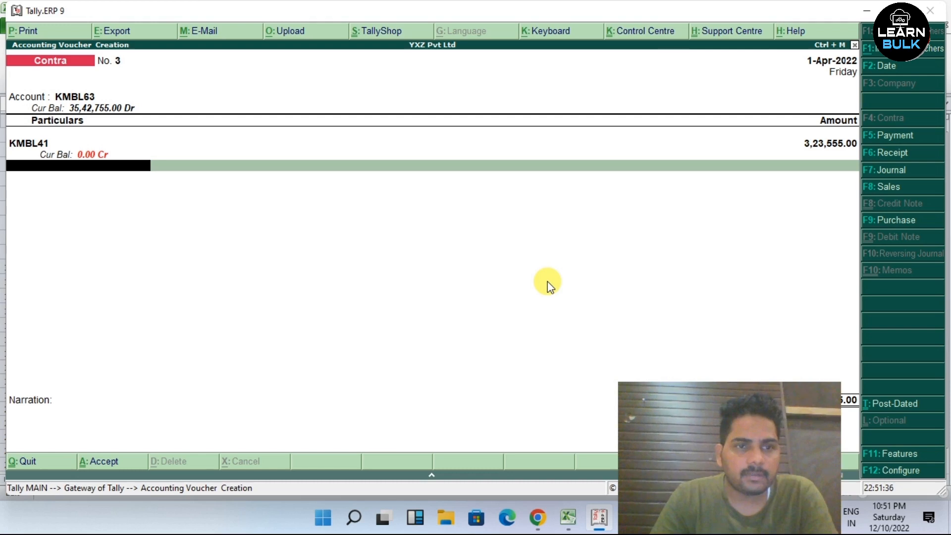
key("Return")
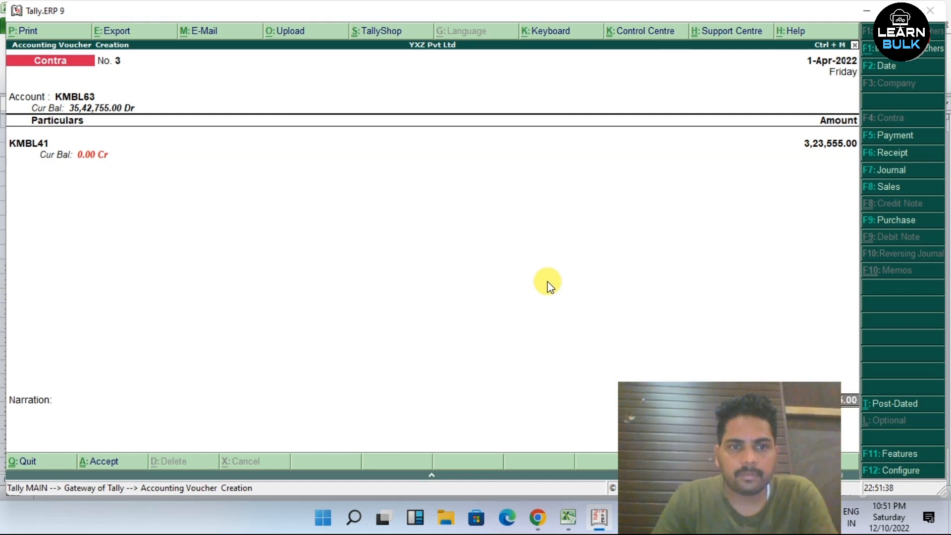
- Allocate the KMBL63 amount as Cheque/DD with instrument number 524152, leave the bank and narration empty, and save the contra voucher
key("Return")
key("Return")
key("Return")
key("Return")
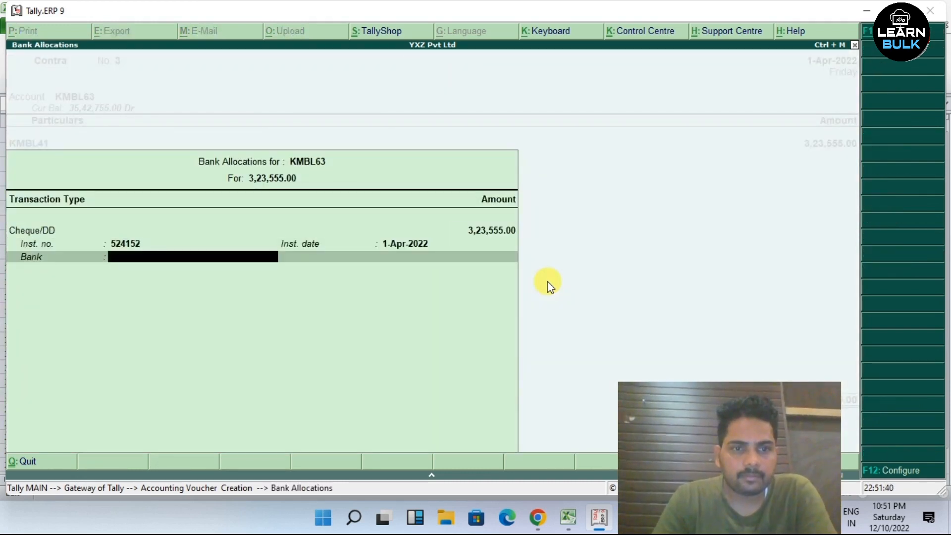
key("Return")
key("Return")
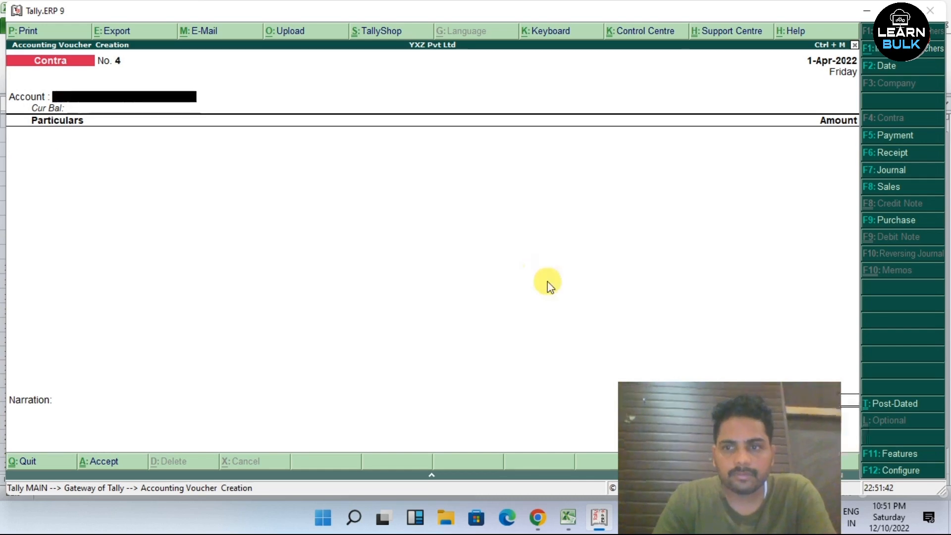
- Check the balance of the fifth transaction in cell H6 of the Excel report
left_click(568, 518)
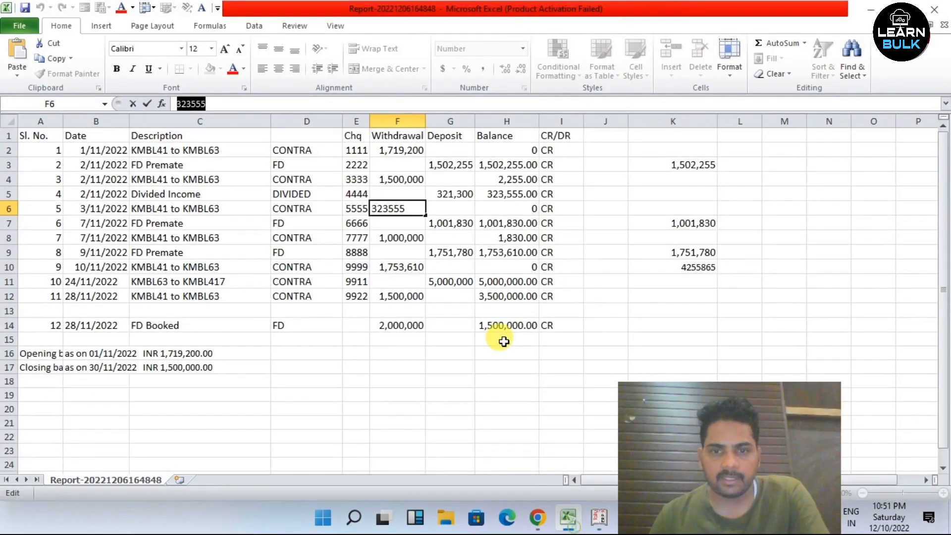
left_click(403, 223)
left_click(500, 209)
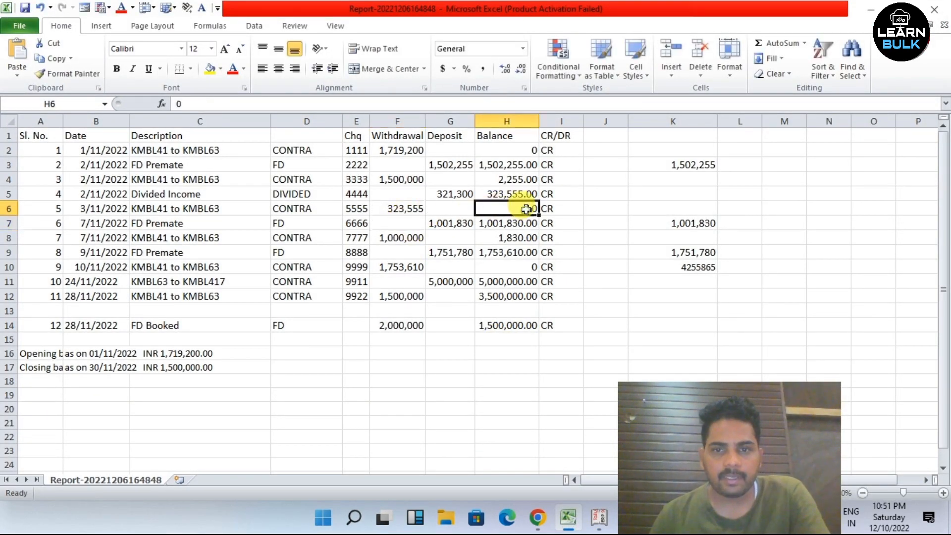
- Return to Tally, leave voucher entry and review the bank balances in the Cash/Bank Summary
left_click(601, 528)
key("Escape")
key("Escape")
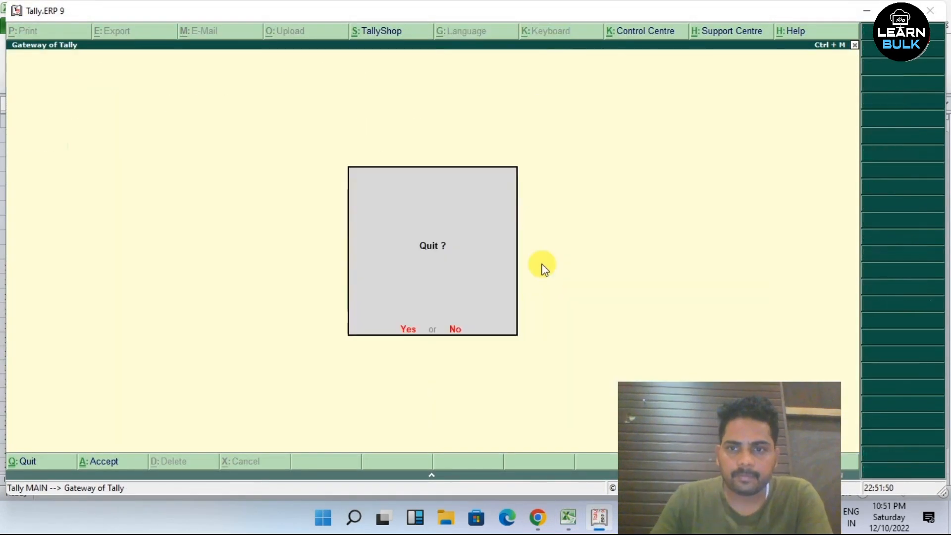
key("n")
key("Down")
key("Down")
key("Down")
key("Down")
key("Down")
key("Down")
key("Down")
key("Down")
key("Down")
key("Down")
key("Return")
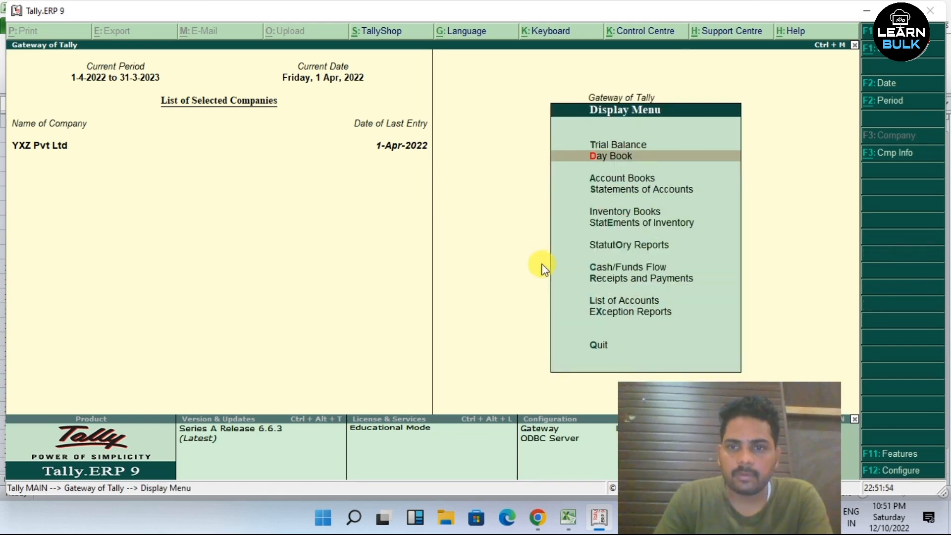
key("Down")
key("Return")
key("Return")
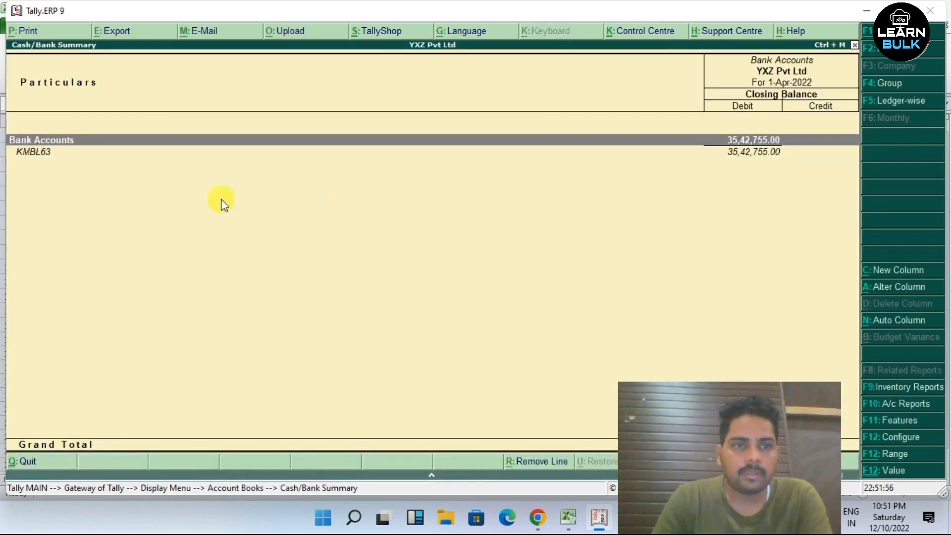
- Leave the Cash/Bank Summary, review the KMBL41 ledger vouchers, and return to the Gateway of Tally
key("Escape")
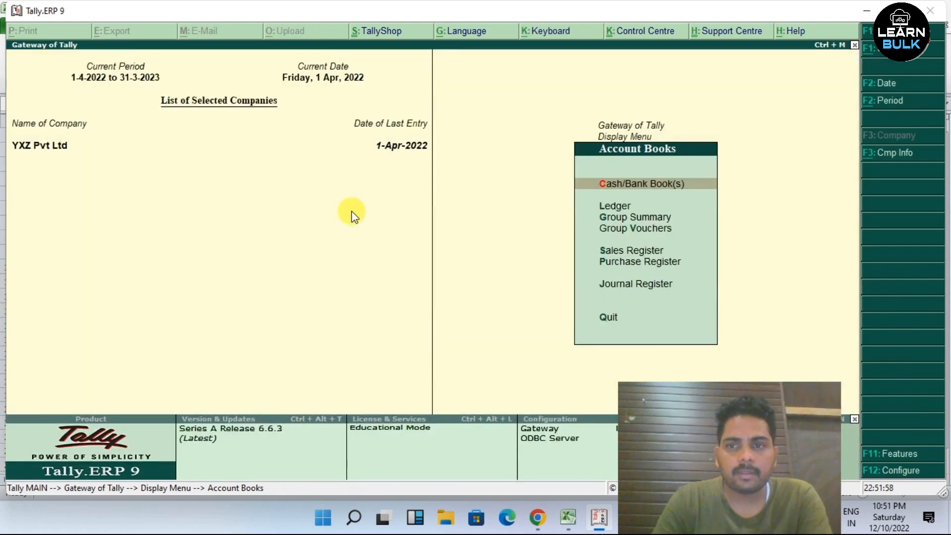
key("Down")
key("Return")
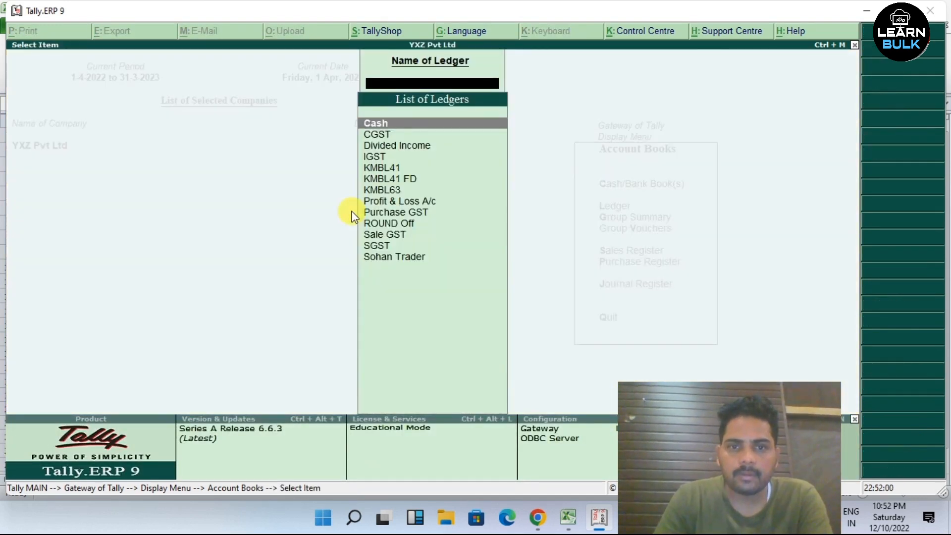
key("Down")
key("Down")
key("Down")
key("Down")
key("Return")
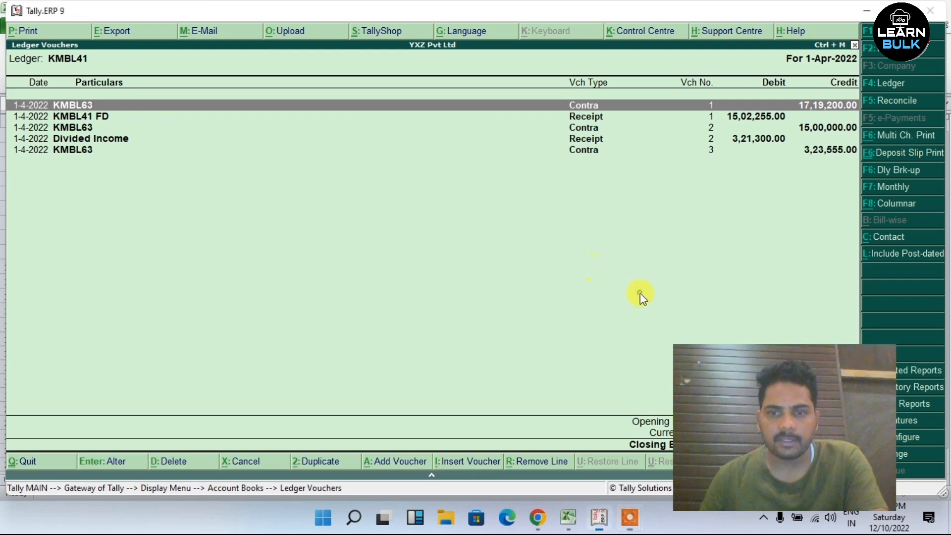
key("Escape")
key("Escape")
key("Escape")
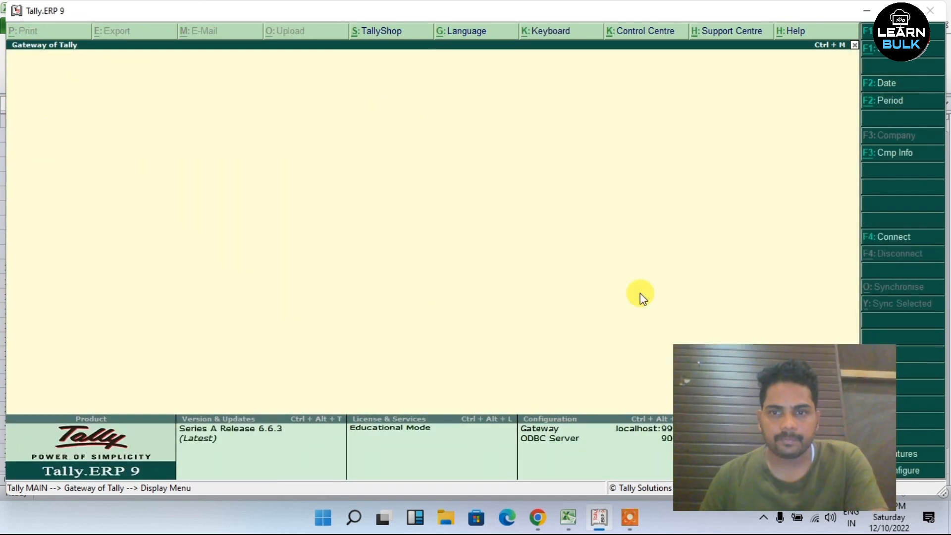
key("Escape")
- Switch to the Excel report and copy the sixth transaction's FD deposit amount, 1001830, from cell G7
left_click(569, 518)
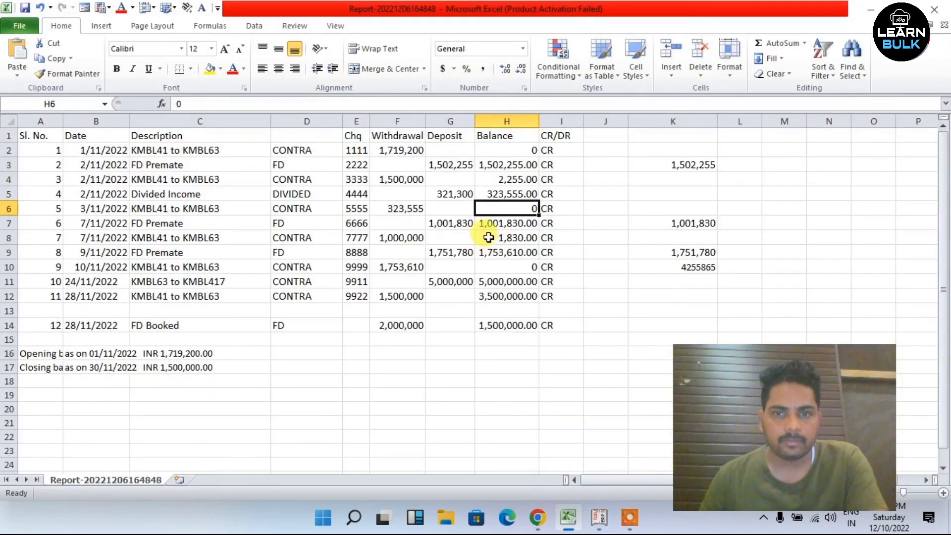
left_click(396, 223)
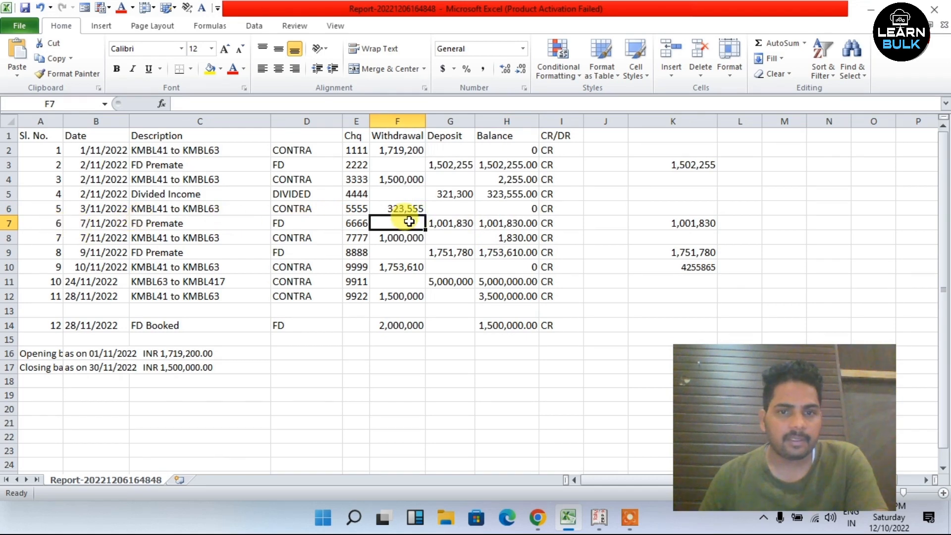
left_click(452, 222)
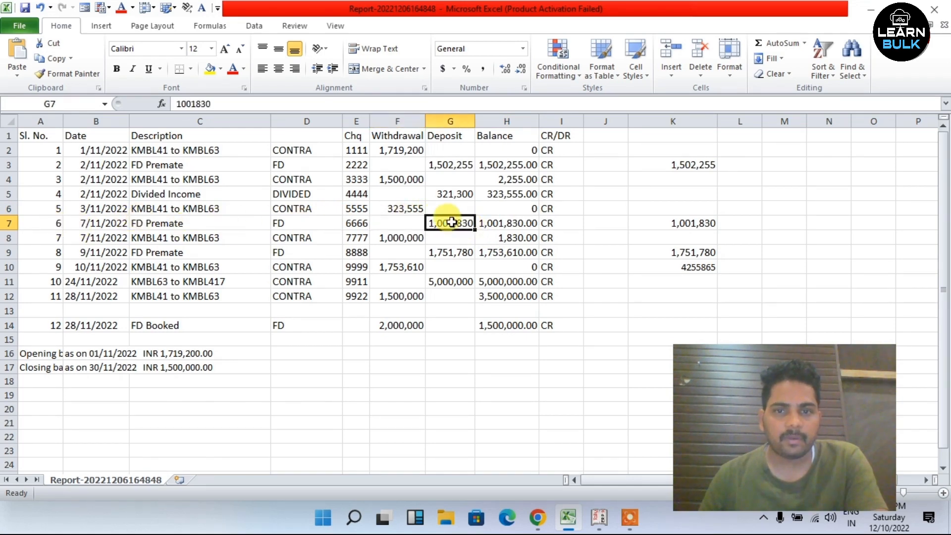
left_click_drag(244, 104, 89, 114)
right_click(192, 104)
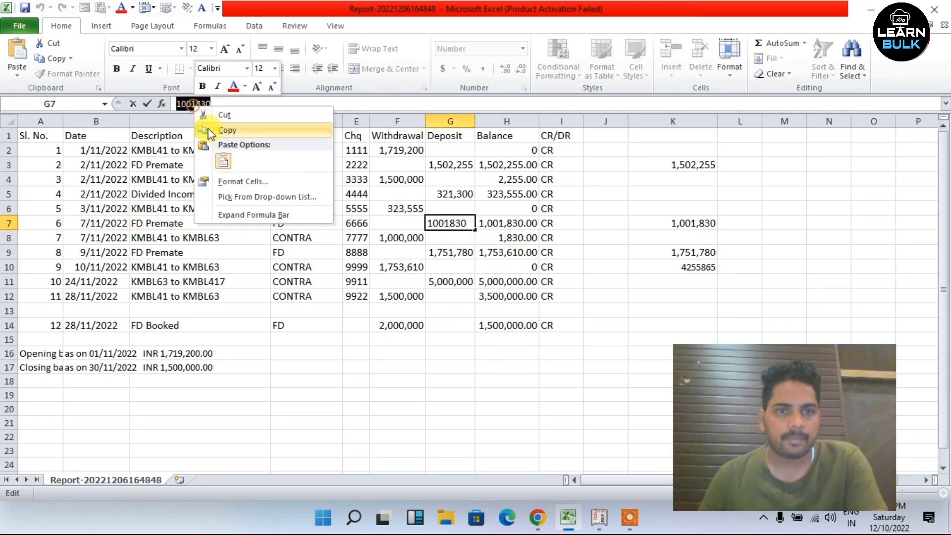
left_click(219, 131)
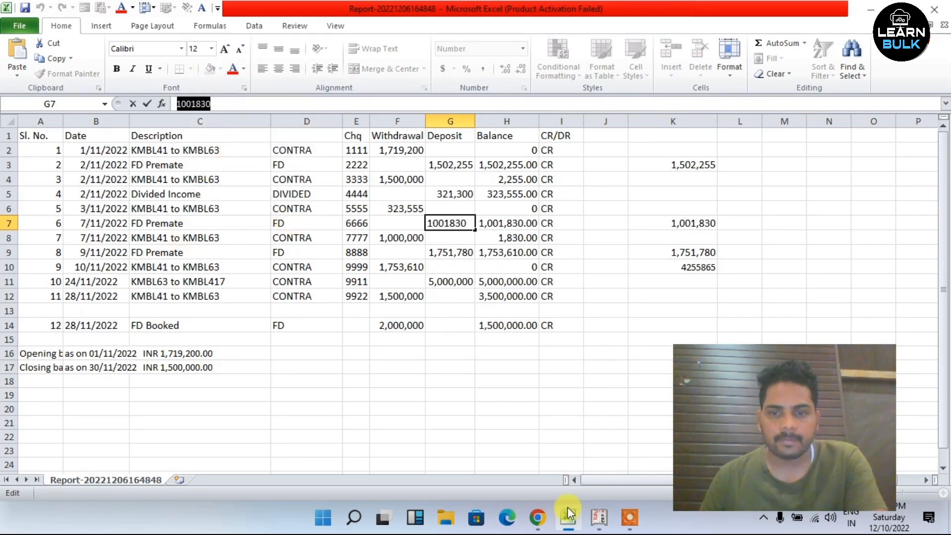
- Return to Tally and start a receipt accounting voucher with KMBL41 as the account
left_click(599, 518)
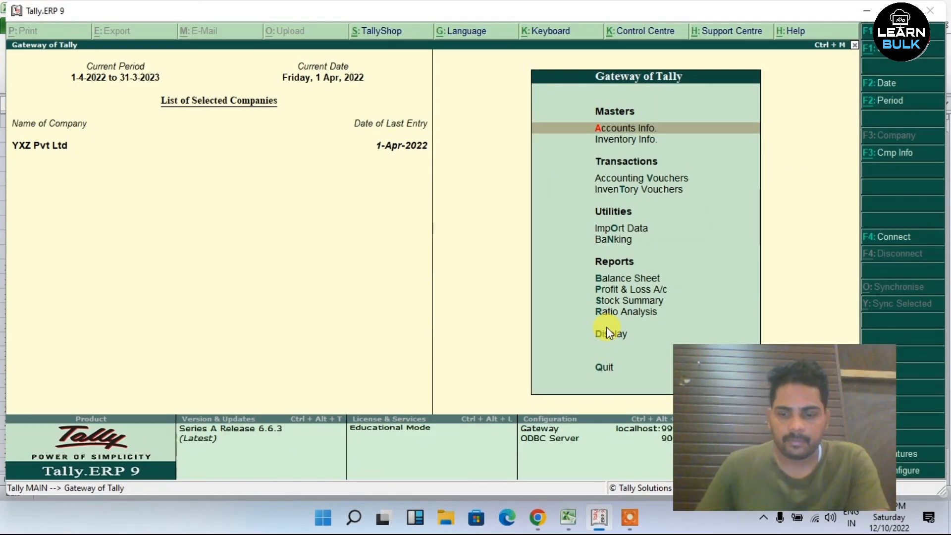
key("Down")
key("Down")
key("Down")
key("Up")
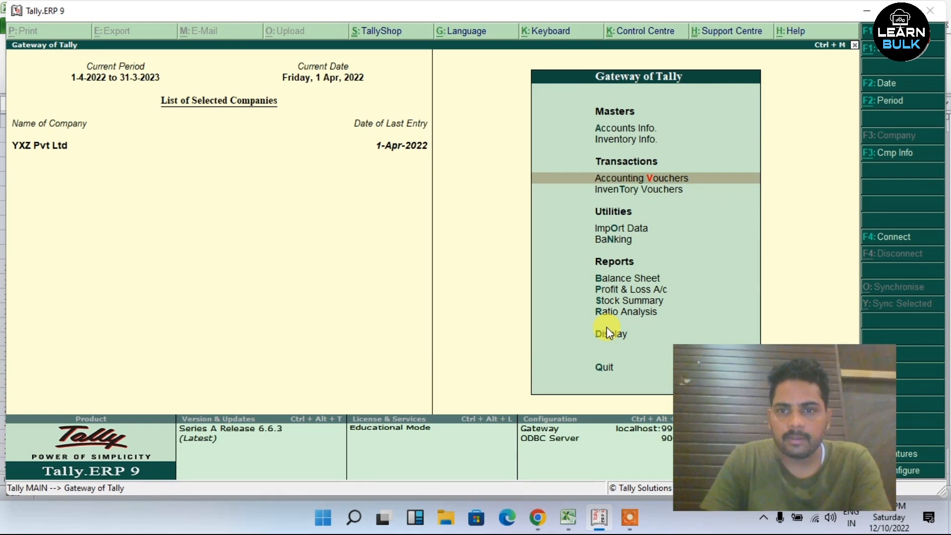
key("Return")
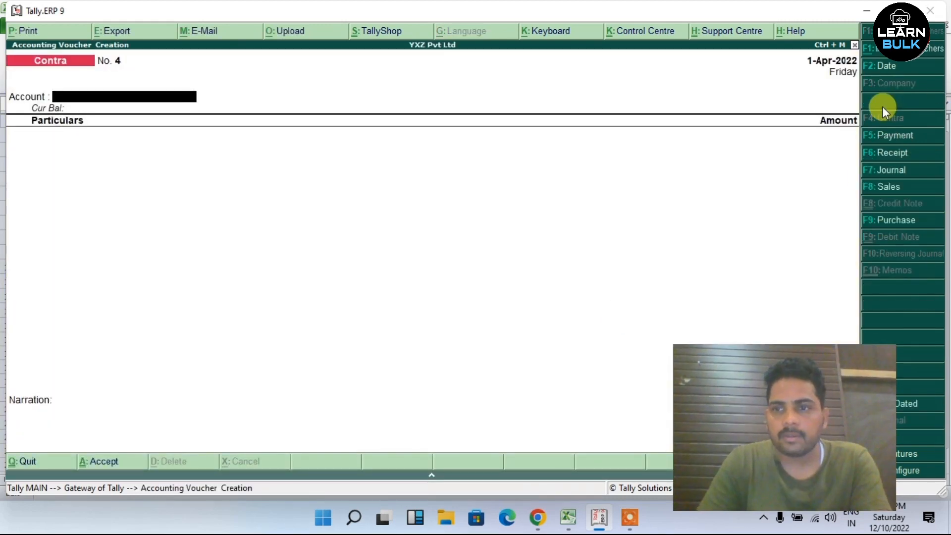
left_click(893, 153)
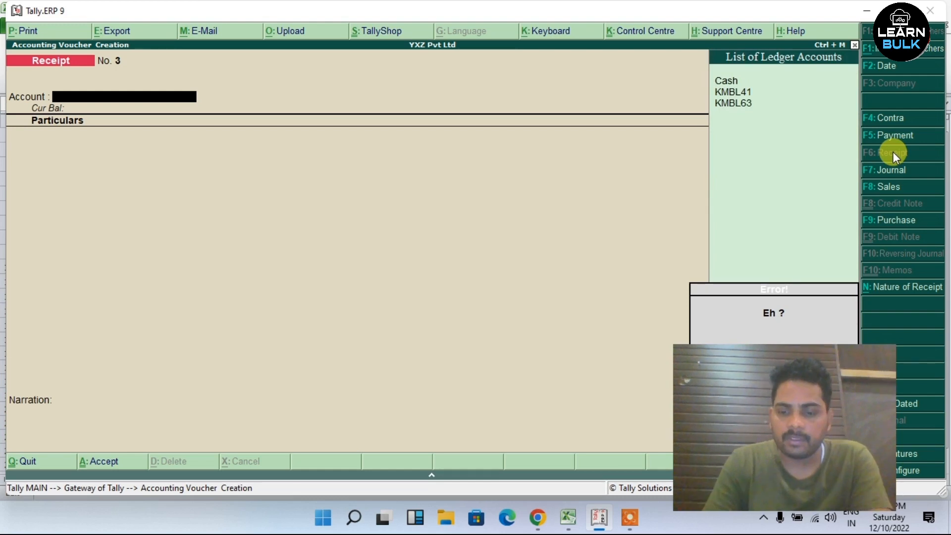
key("Down")
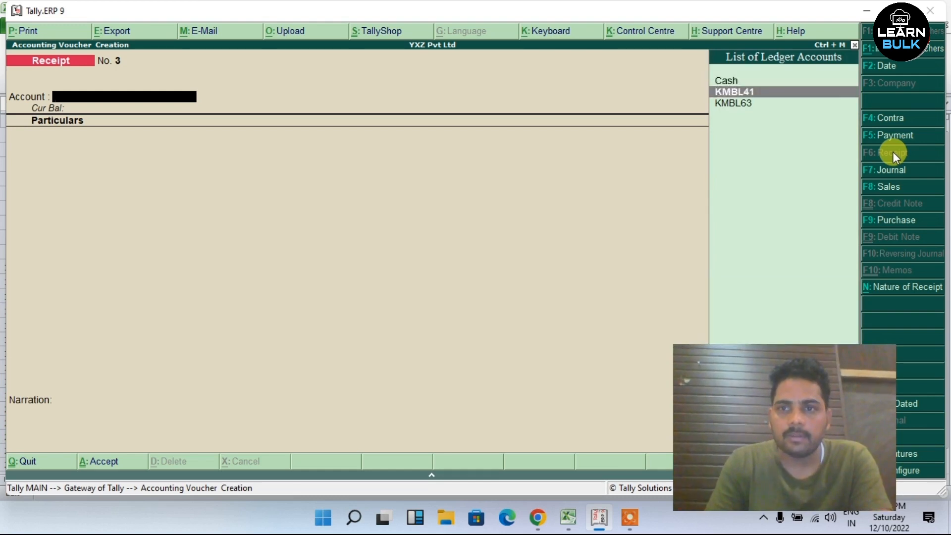
key("Return")
- Enter KMBL41 FD as the receipt's particulars with an amount of 1001830 and end the particulars list
type("D")
key("Down")
key("Down")
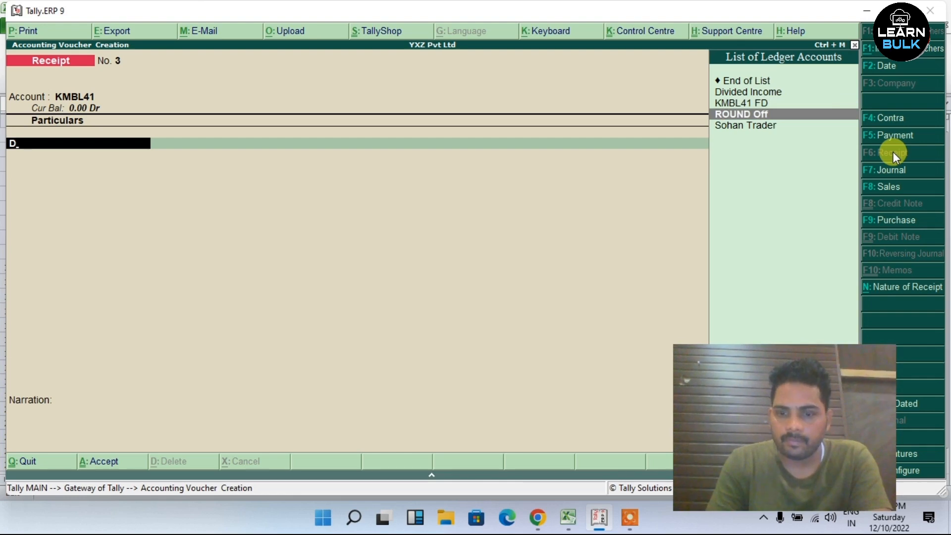
key("Up")
key("Return")
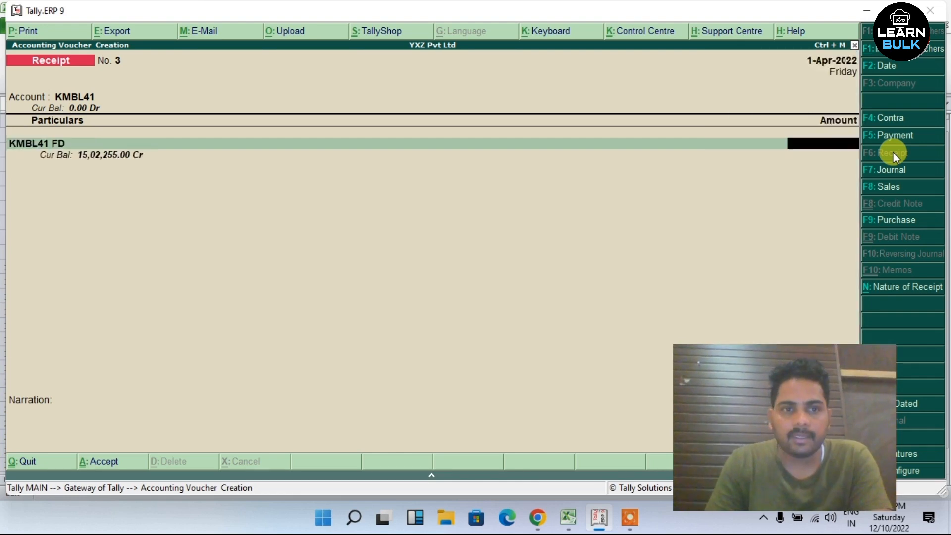
type("1001830")
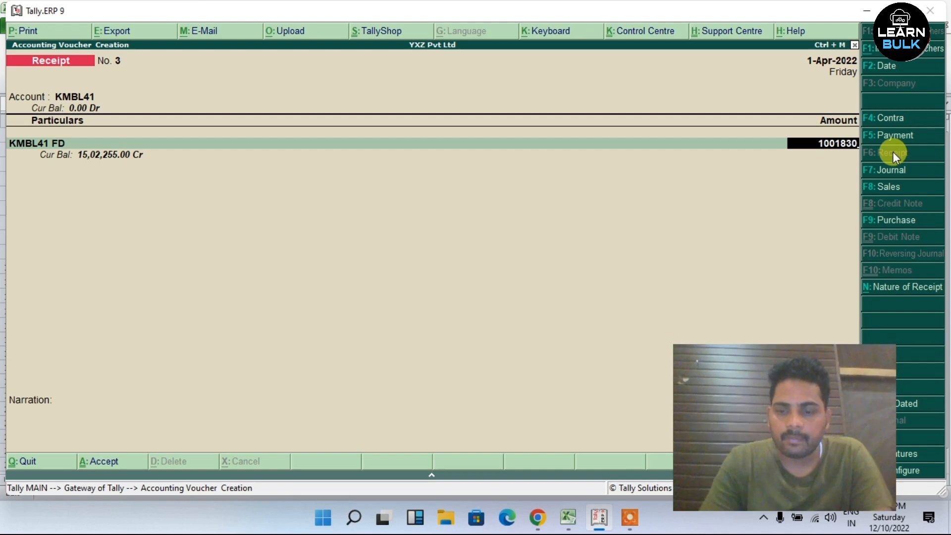
key("Return")
key("Return")
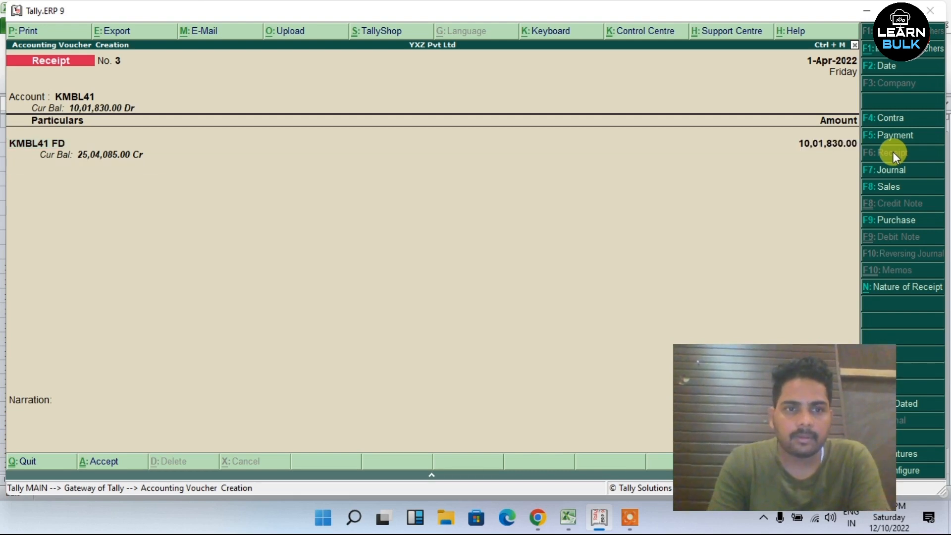
- Allocate the KMBL41 amount as Cheque/DD with instrument number 524, keep the 1-Apr-2022 date, leave bank and narration empty, and save the receipt
key("Return")
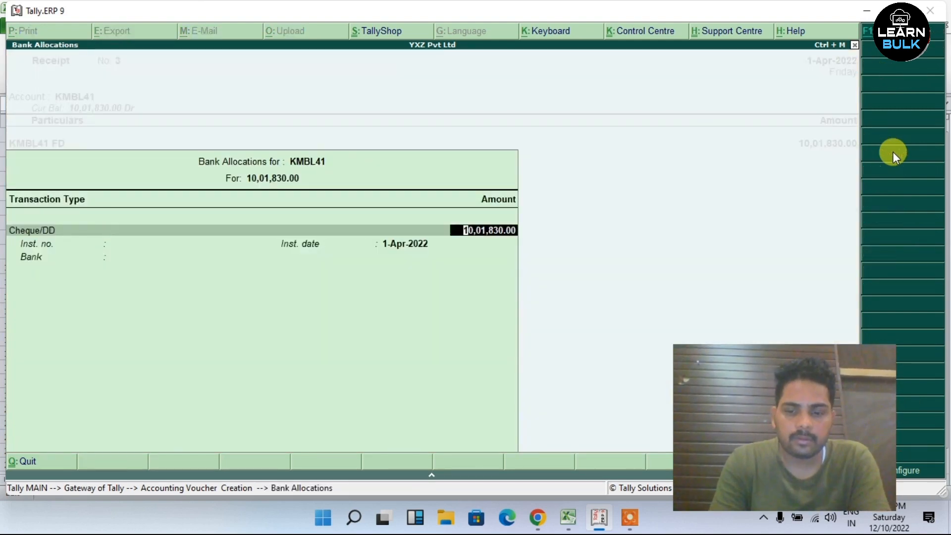
key("Return")
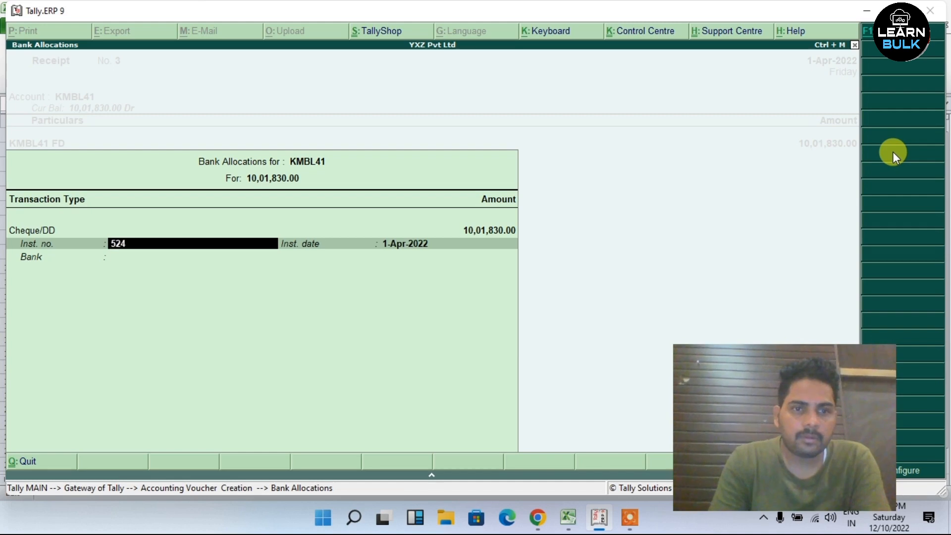
key("Return")
key("Return")
key("Return")
key("Return")
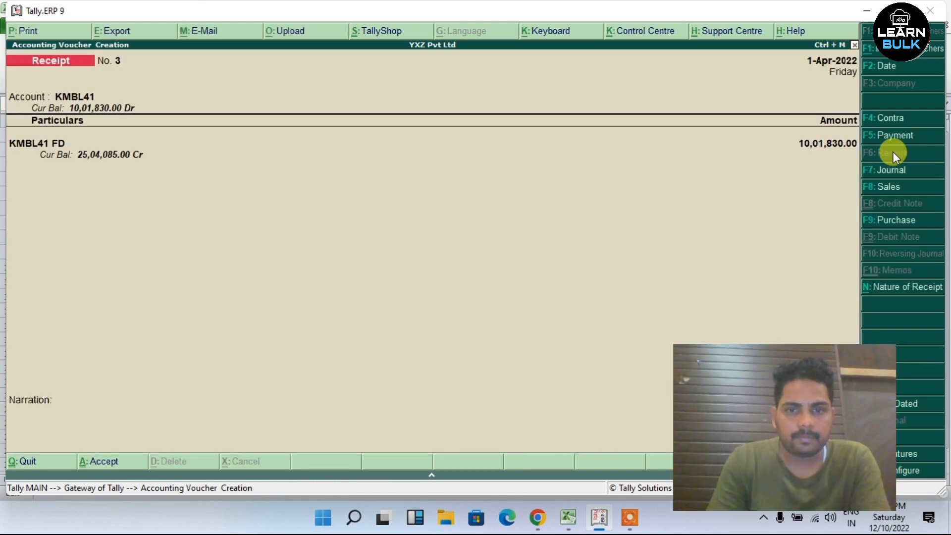
key("Return")
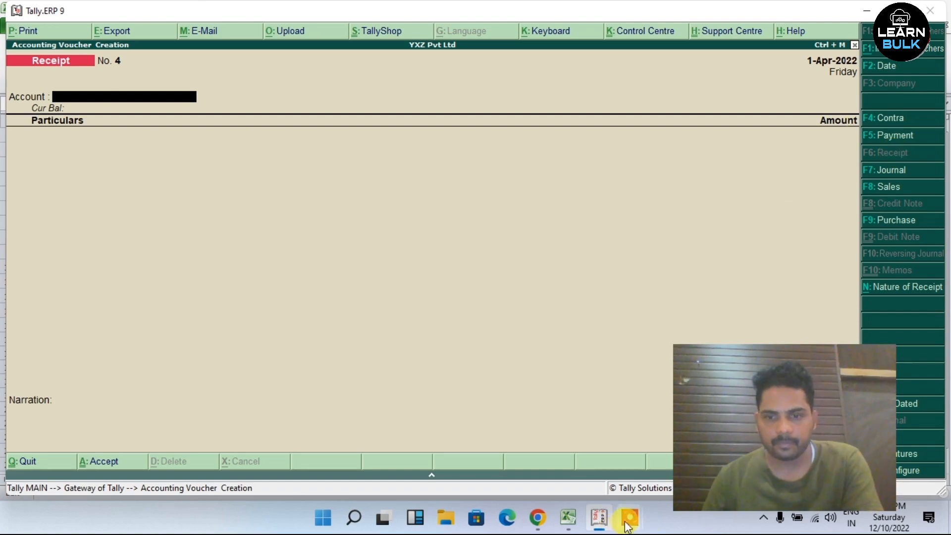
mouse_move(628, 525)
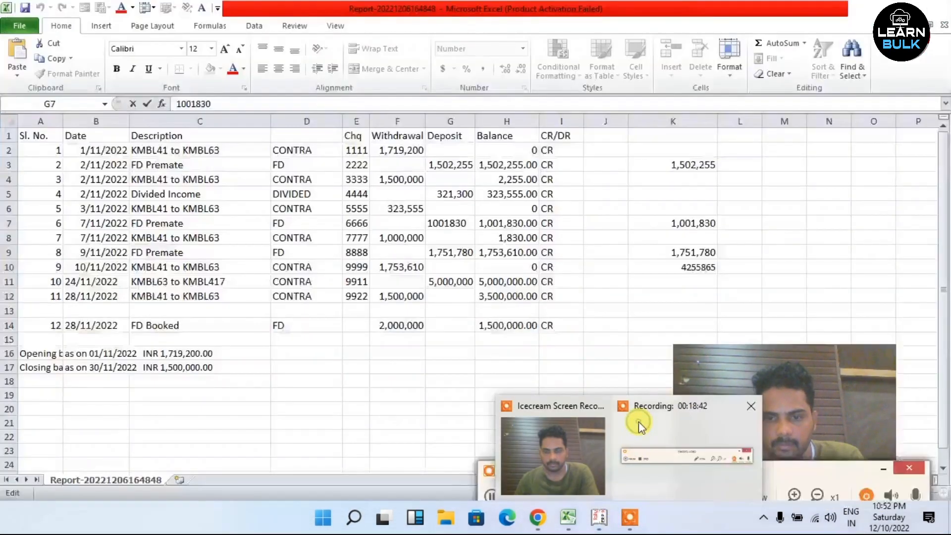
left_click(638, 424)
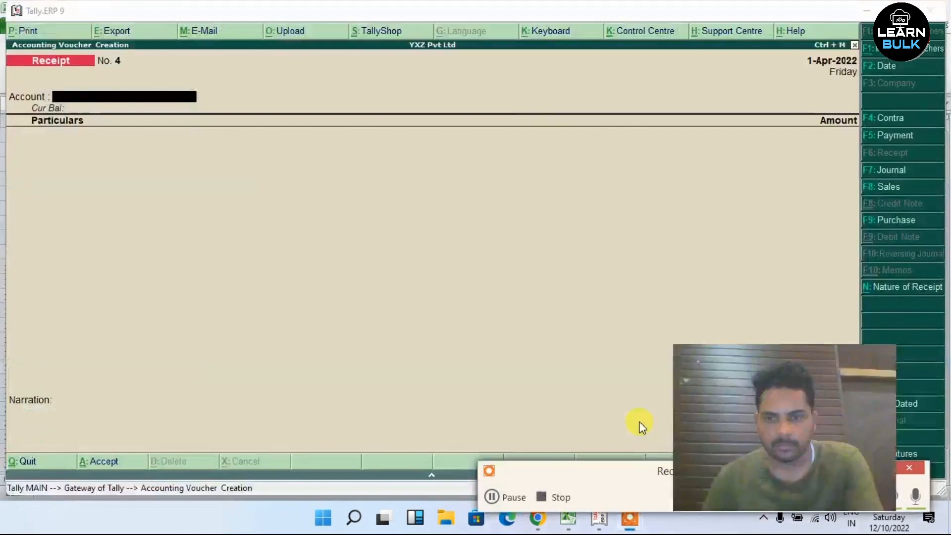
mouse_move(641, 472)
left_mouse_down()
mouse_move(350, 448)
mouse_move(363, 453)
left_mouse_up()
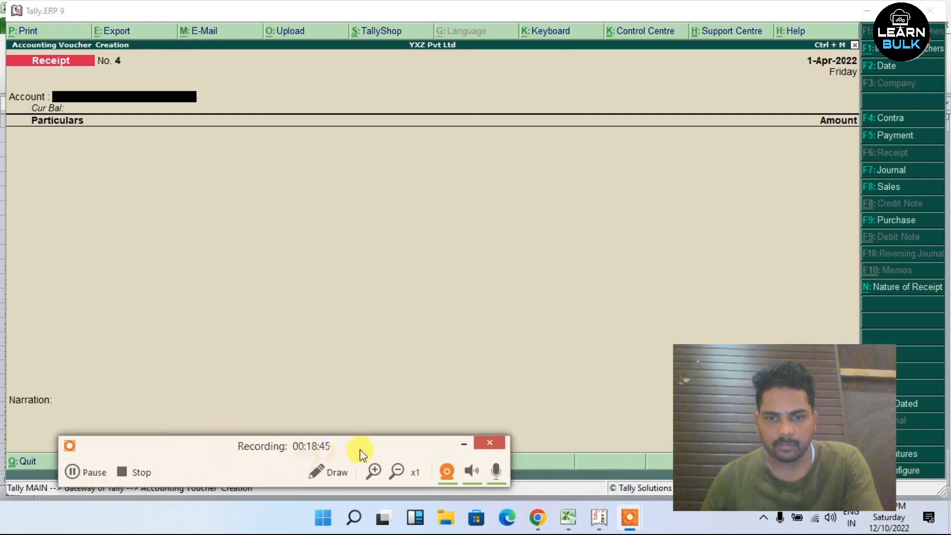
left_click(463, 444)
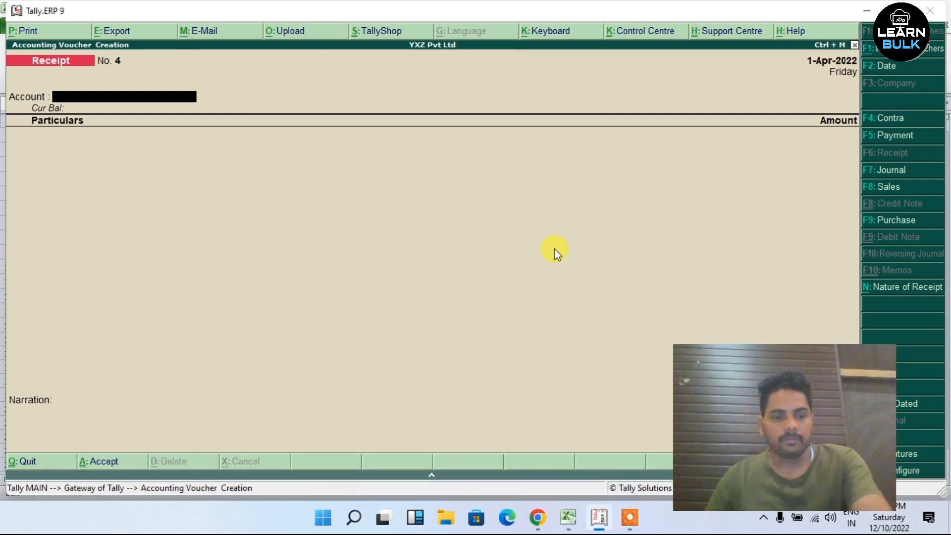
- Leave voucher entry and check the KMBL41 closing balance in the Cash/Bank Summary
key("Escape")
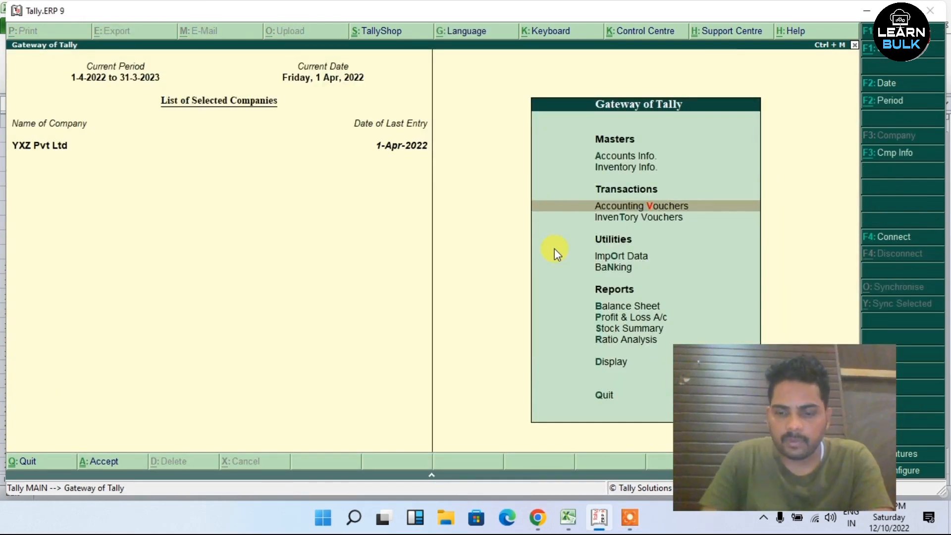
key("Down")
key("Down")
key("Down")
key("Down")
key("Down")
key("Down")
key("Down")
key("Down")
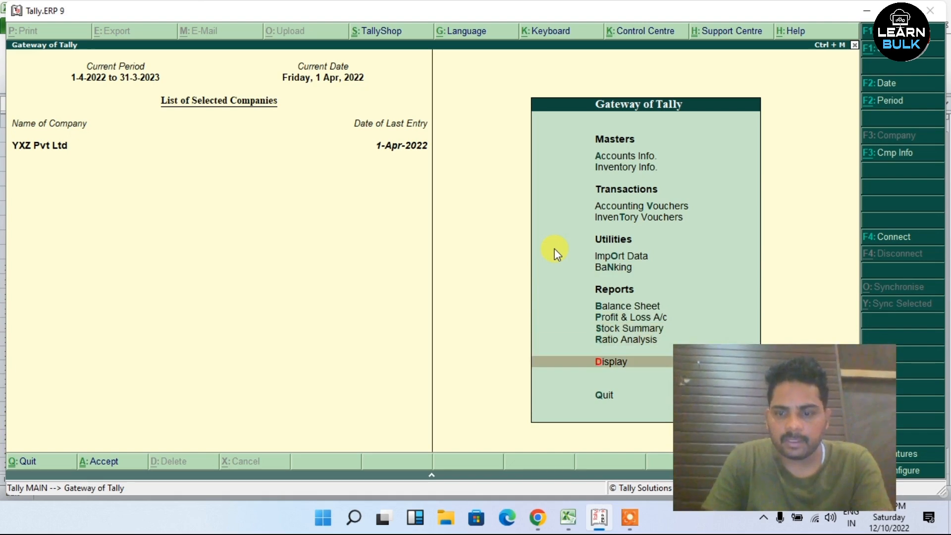
key("Return")
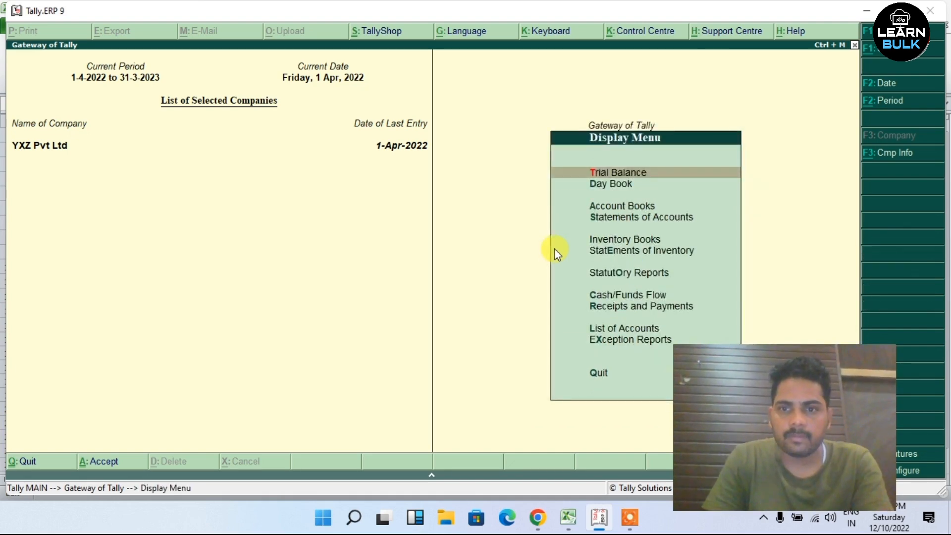
key("Down")
key("Down")
key("Return")
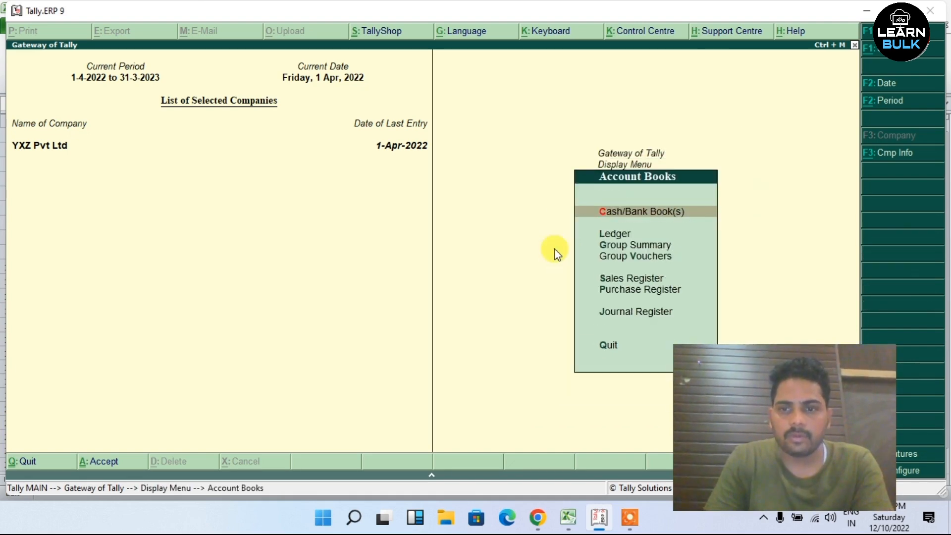
key("Return")
key("Down")
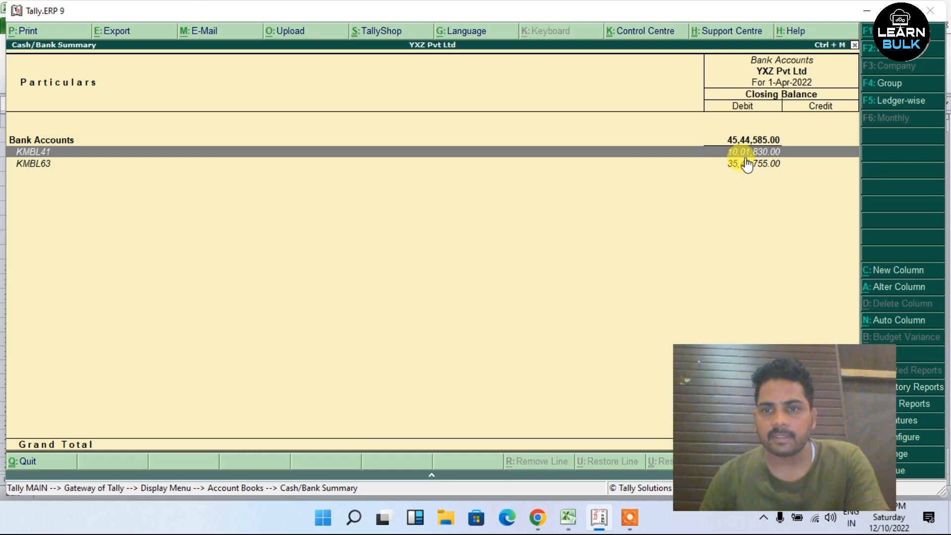
- Switch to the Excel report and check the sixth transaction's balance in cell H7
left_click(568, 518)
left_click(488, 239)
left_click(487, 222)
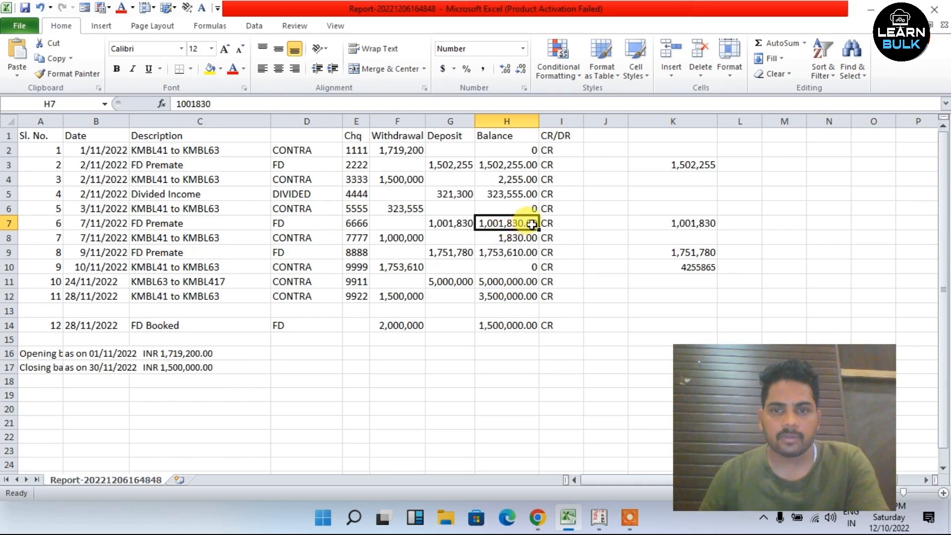
- Examine the seventh transaction in row 8 of the report, including its balance, withdrawal amount and transaction type
left_click(489, 239)
left_click(406, 238)
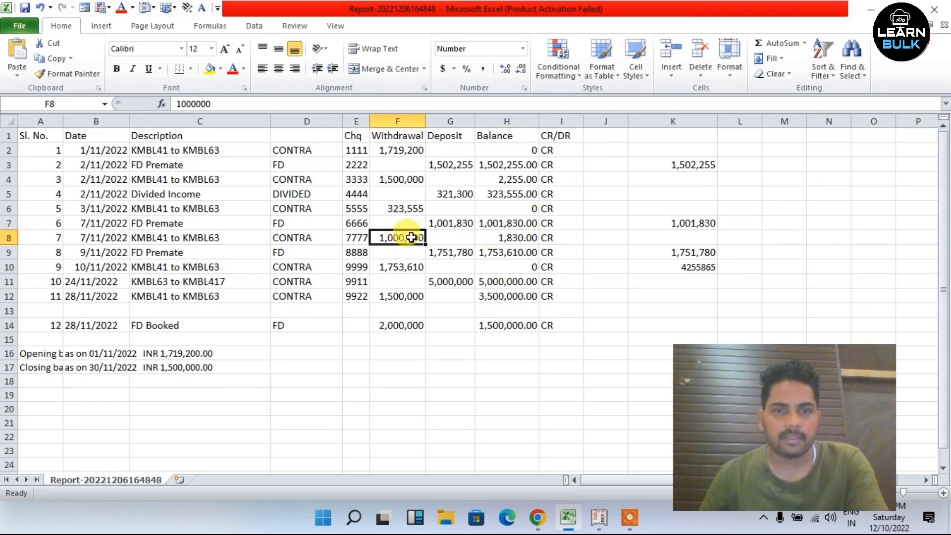
left_click(293, 243)
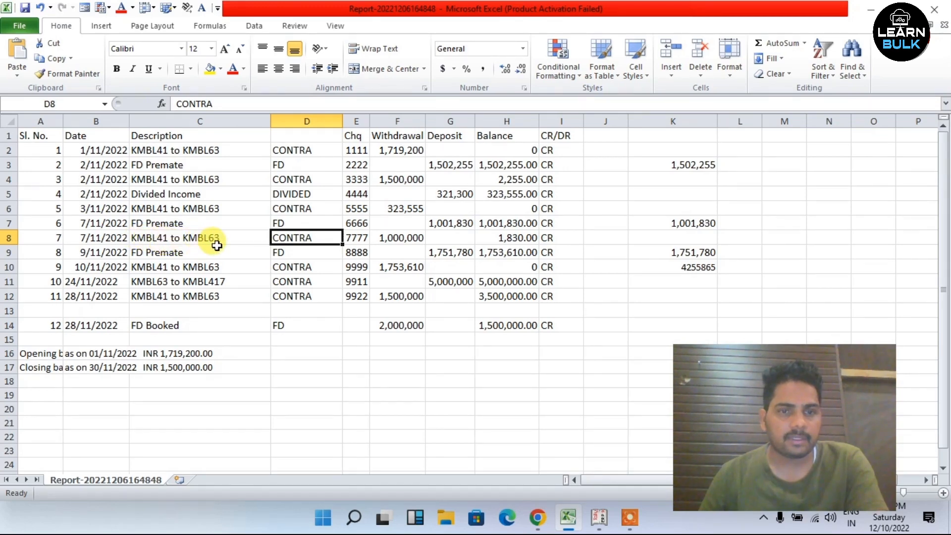
left_click(405, 237)
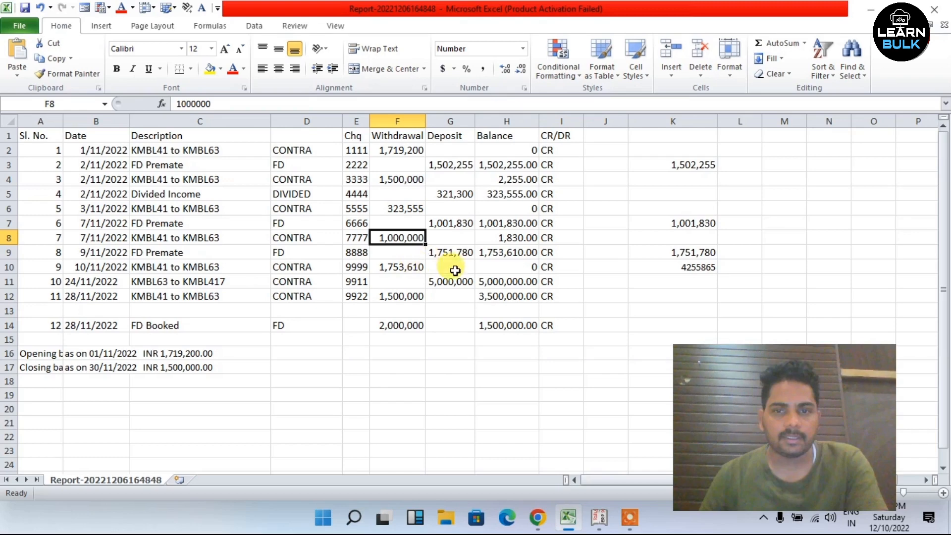
- Switch back to Tally.ERP 9, leave the Cash/Bank Summary and start a new Contra voucher in Accounting Vouchers
left_click(599, 517)
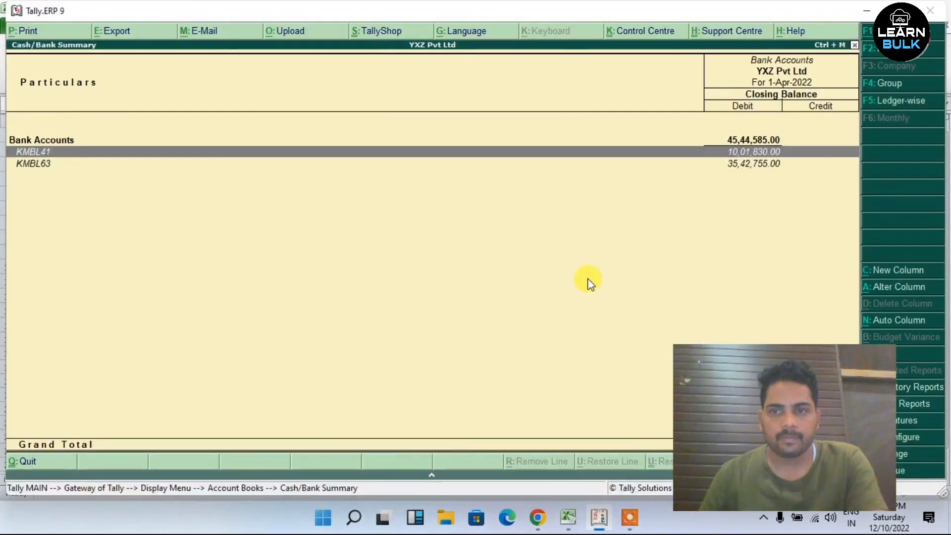
key("Escape")
key("Escape")
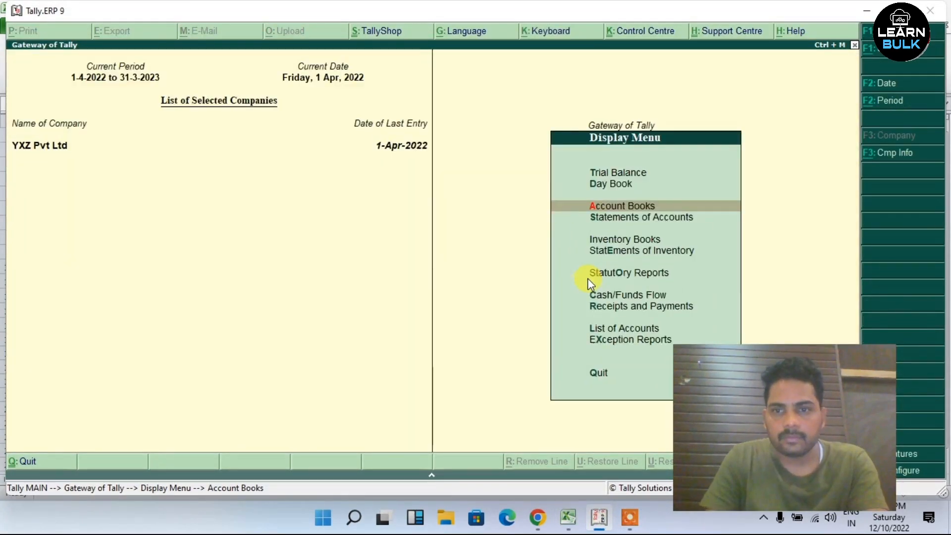
key("Escape")
key("Up")
key("Up")
key("Up")
key("Up")
key("Up")
key("Up")
key("Up")
key("Up")
key("Up")
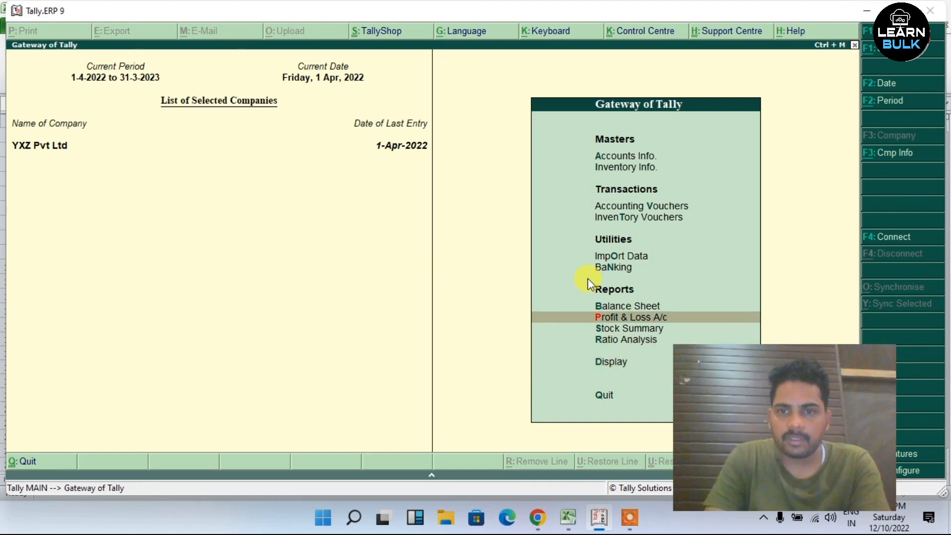
key("Down")
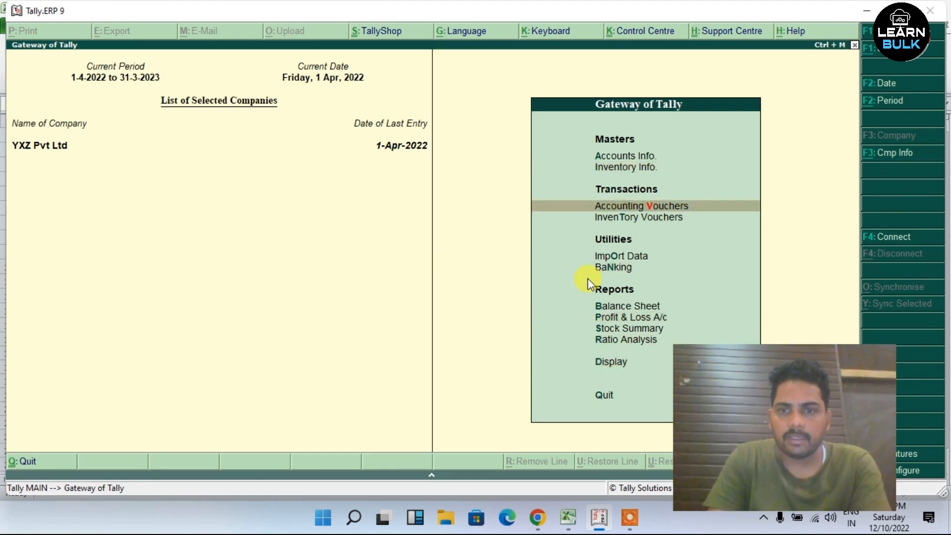
key("Return")
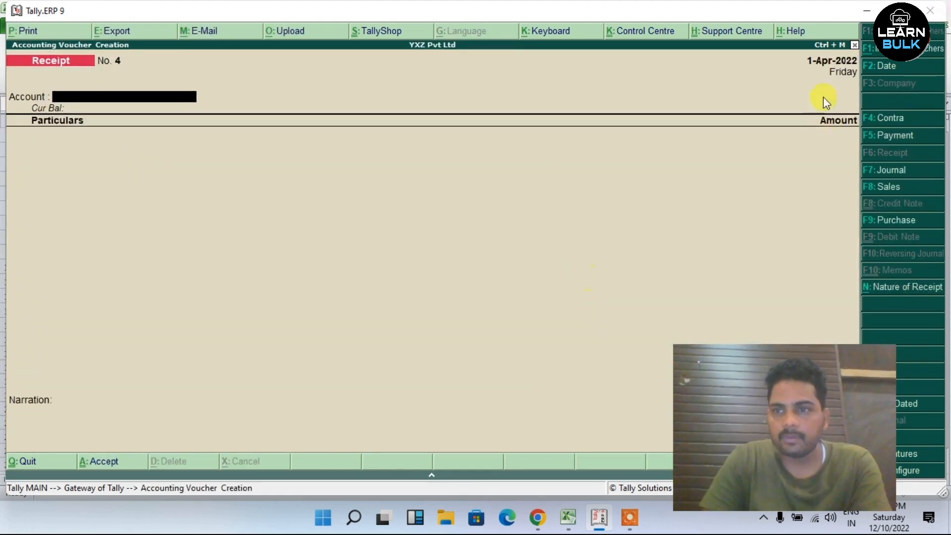
left_click(893, 118)
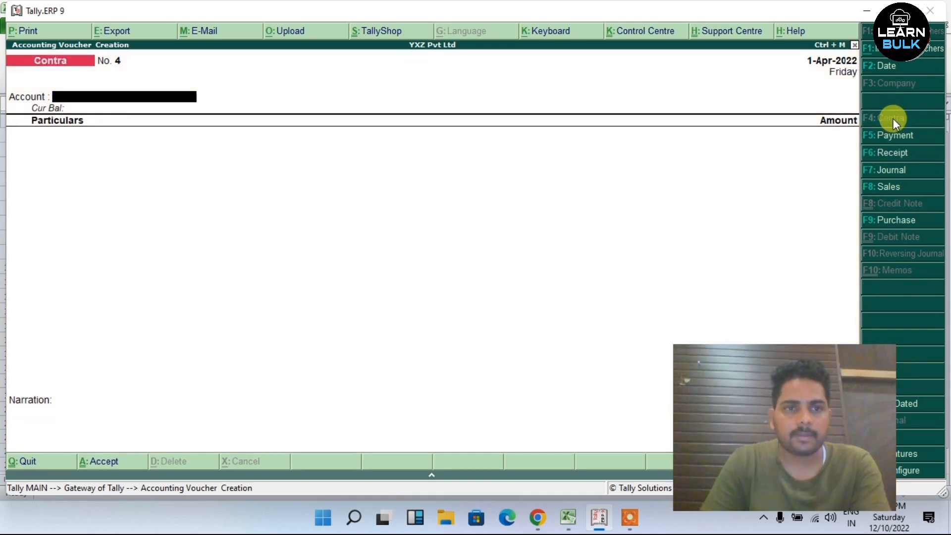
- Set KMBL63 as the contra voucher's account and choose KMBL41 as the particulars ledger
key("Down")
key("Down")
key("Return")
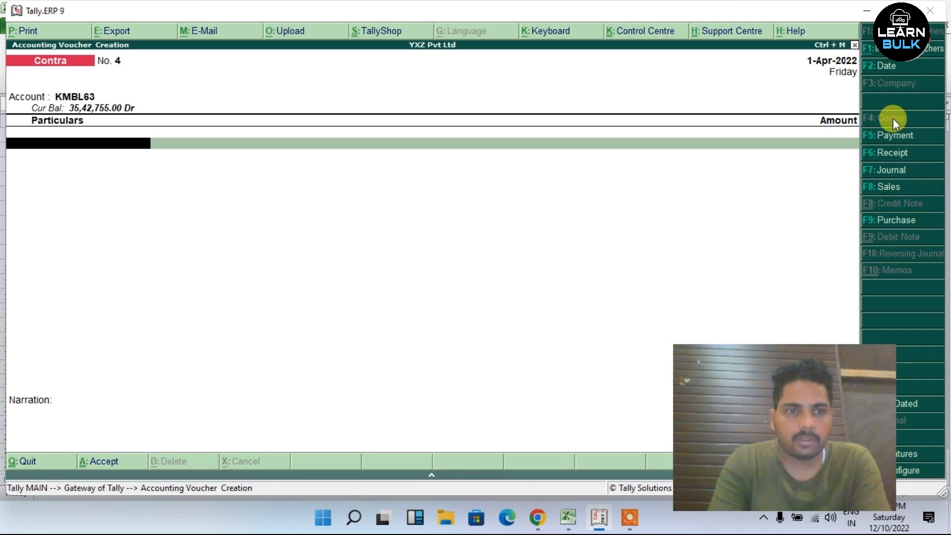
type("D")
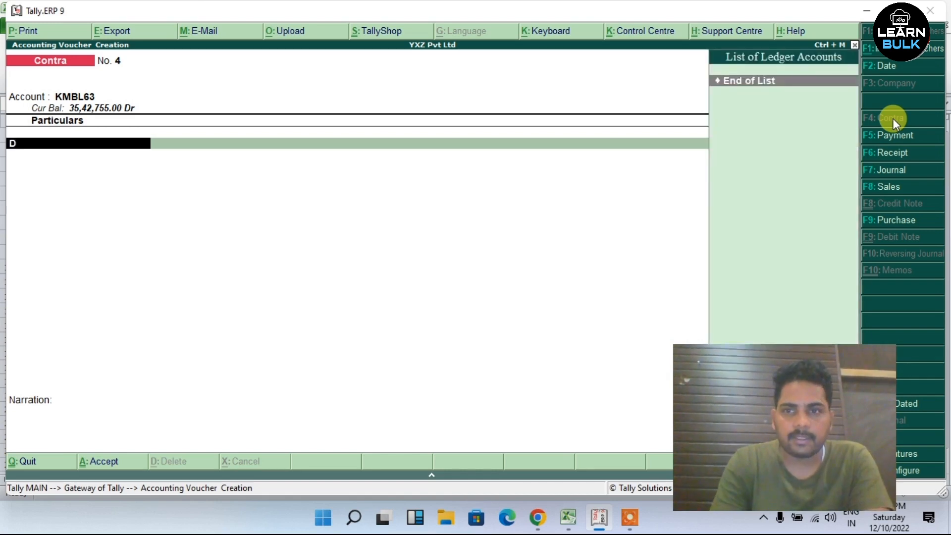
key("BackSpace")
key("Down")
key("Down")
key("Return")
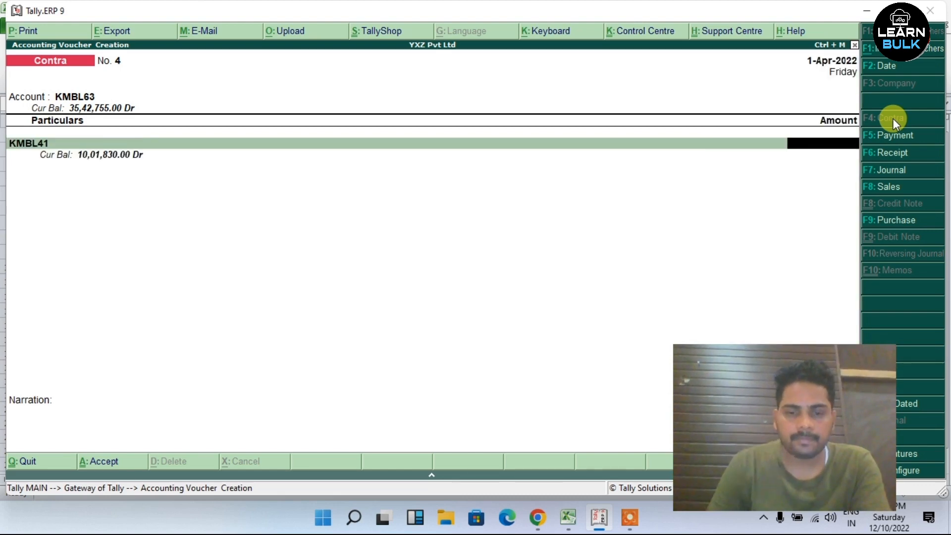
- Copy the withdrawal amount 1000000 from cell F8 of the Excel report and enter it as the KMBL41 amount in Tally
left_click(568, 518)
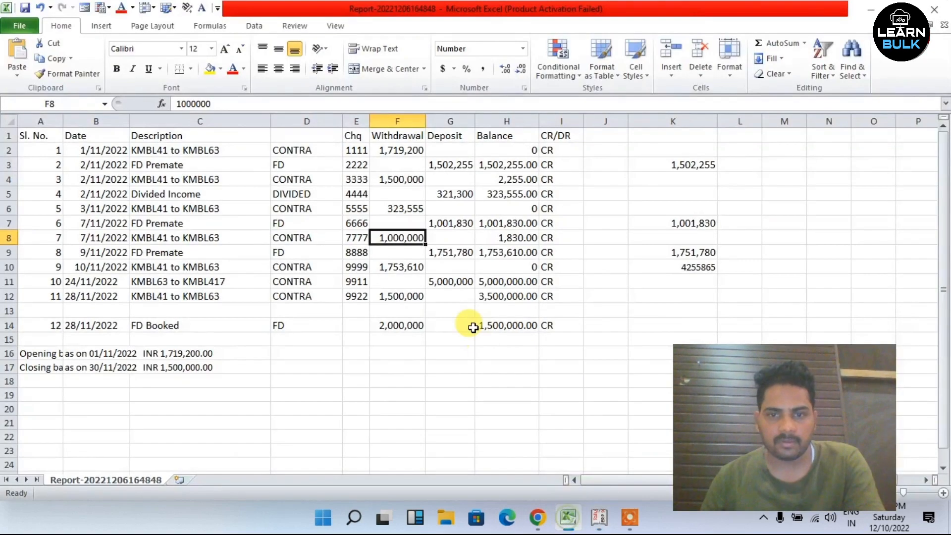
left_click_drag(217, 103, 156, 103)
right_click(188, 105)
left_click(218, 130)
left_click(599, 518)
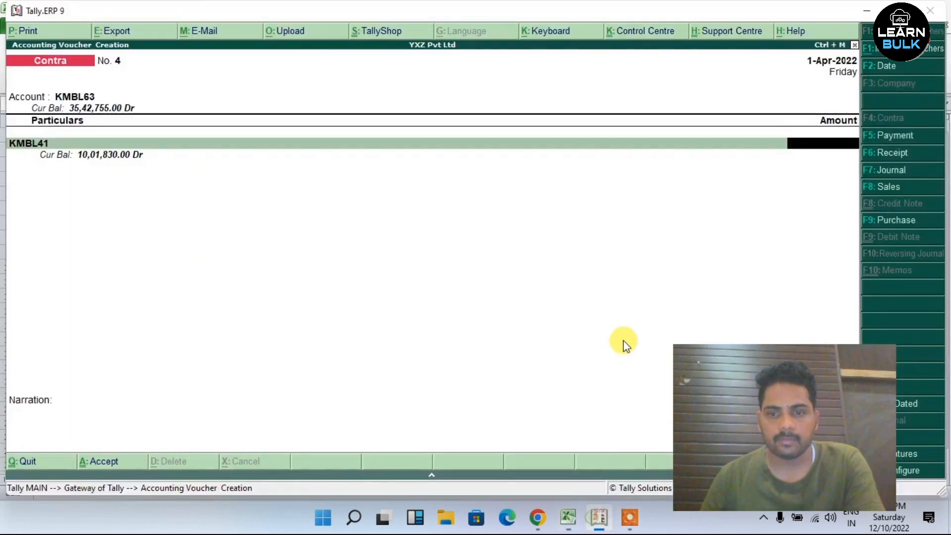
key("ctrl+alt+v")
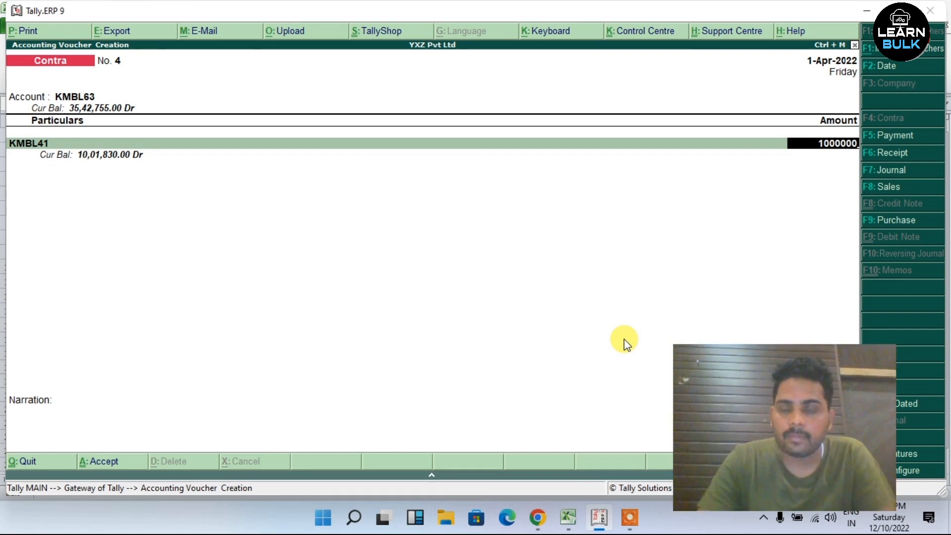
key("Return")
- Allocate the KMBL41 amount as Cheque with range Not Applicable and instrument number 524152, keeping the 1-Apr-2022 date
key("Return")
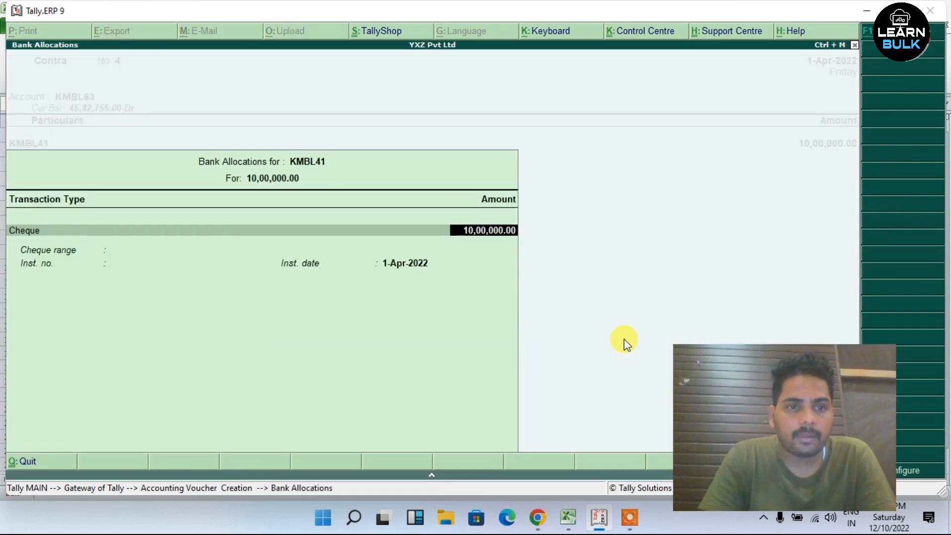
key("Return")
type("52415")
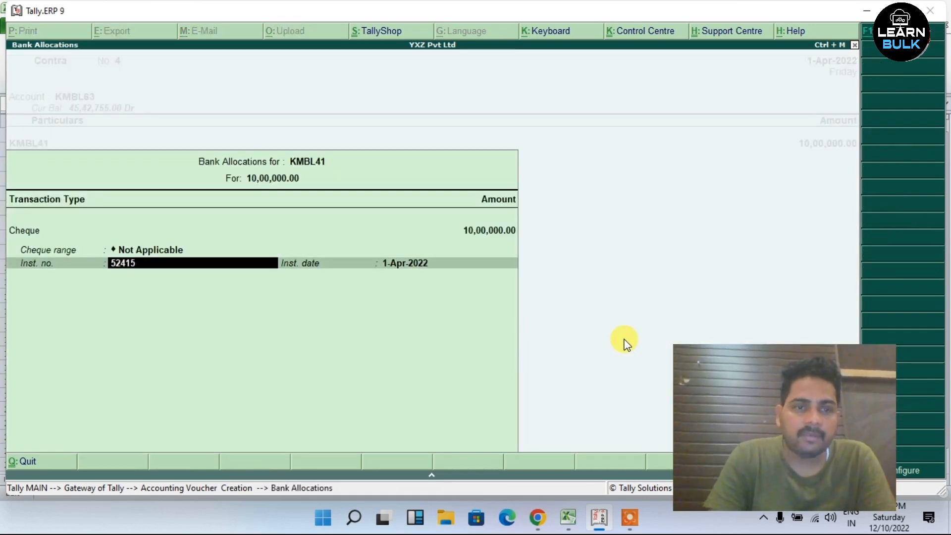
type("2")
key("Return")
key("Return")
key("Return")
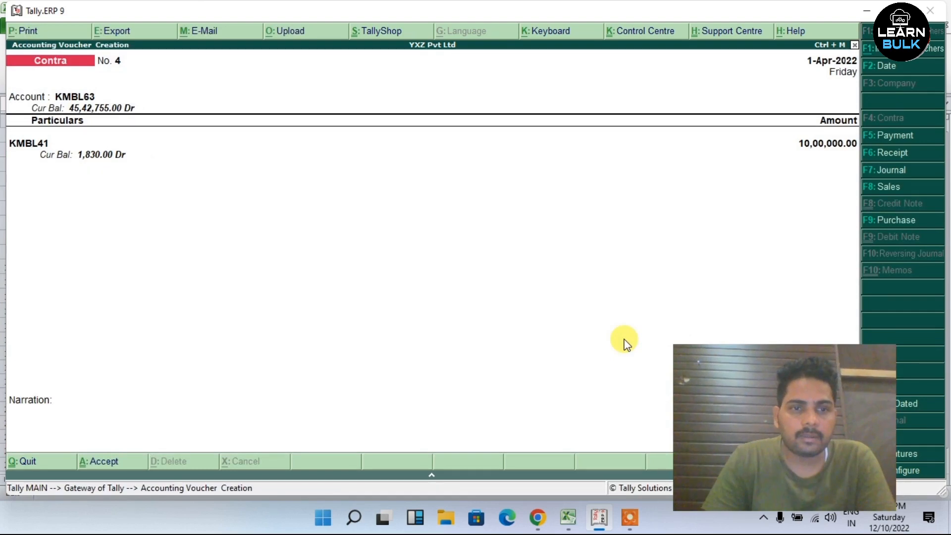
- Enter the narration "transfer kmbl41 to kmbl6" and save the contra voucher
key("Return")
key("Return")
key("Return")
key("Return")
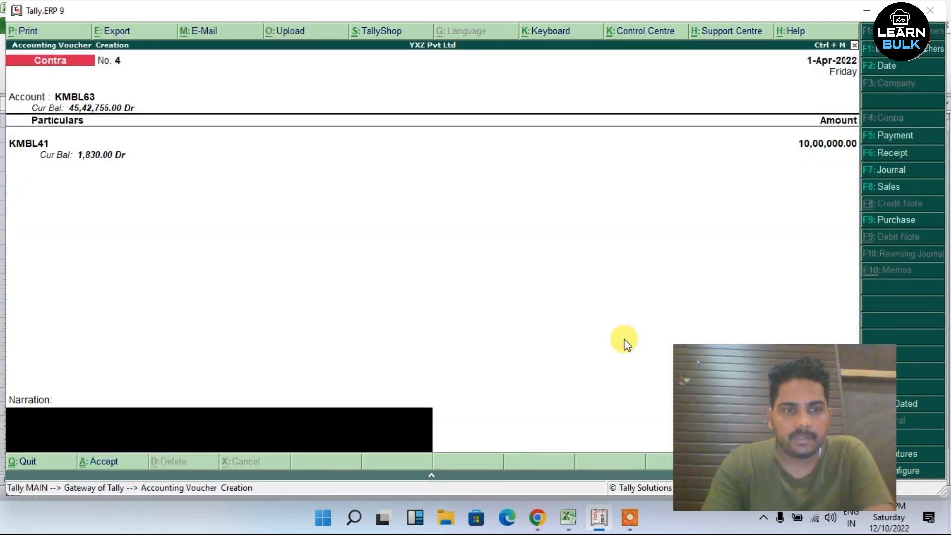
type("transfer kmbl41 to kmbl6")
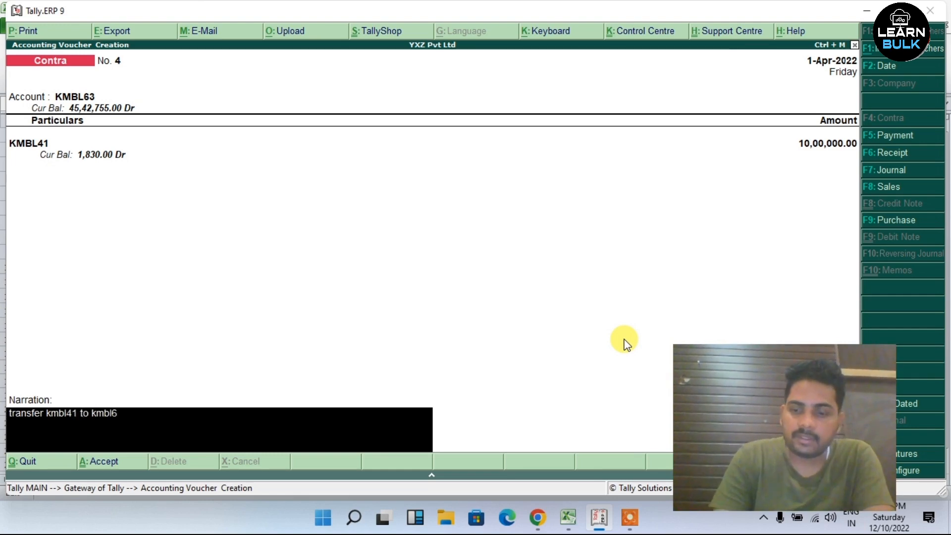
key("Return")
key("Return")
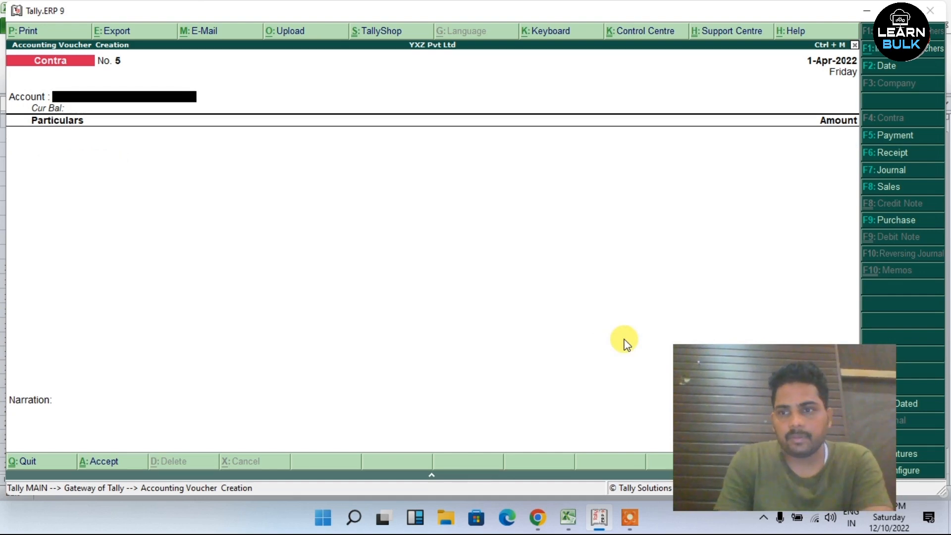
- Leave voucher entry and check the KMBL41 closing balance in the Cash/Bank Summary under Account Books
key("Escape")
key("Down")
key("Down")
key("Down")
key("Down")
key("Down")
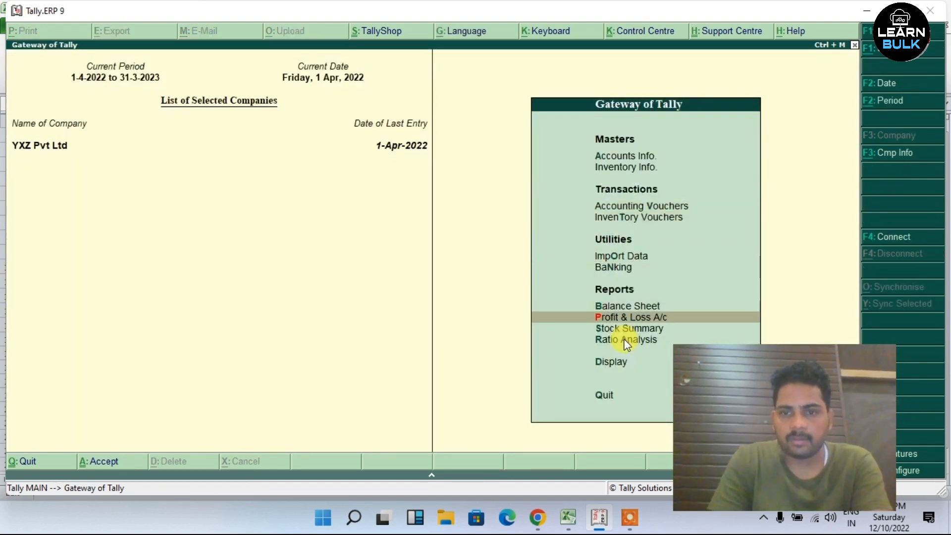
key("Down")
key("Down")
key("Down")
key("Return")
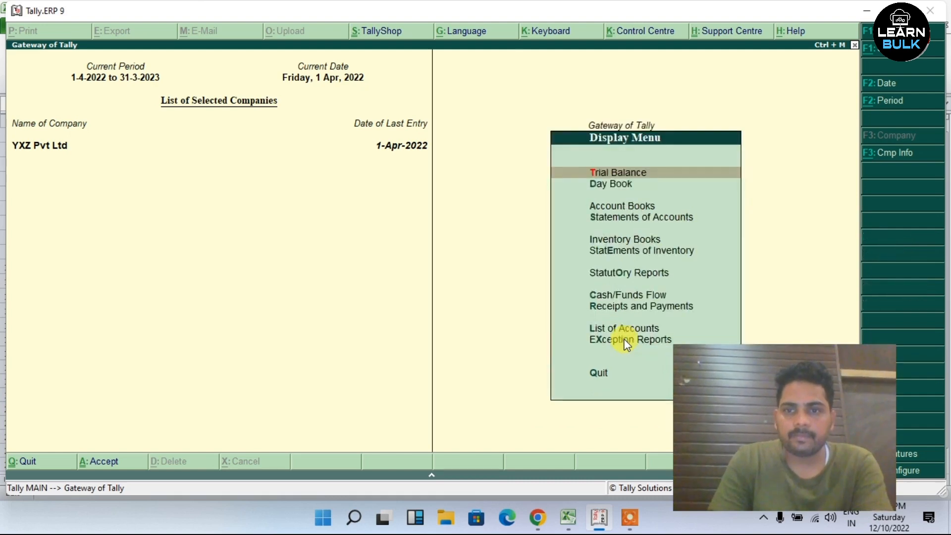
key("Down")
key("Return")
key("Escape")
key("Down")
key("Return")
key("Return")
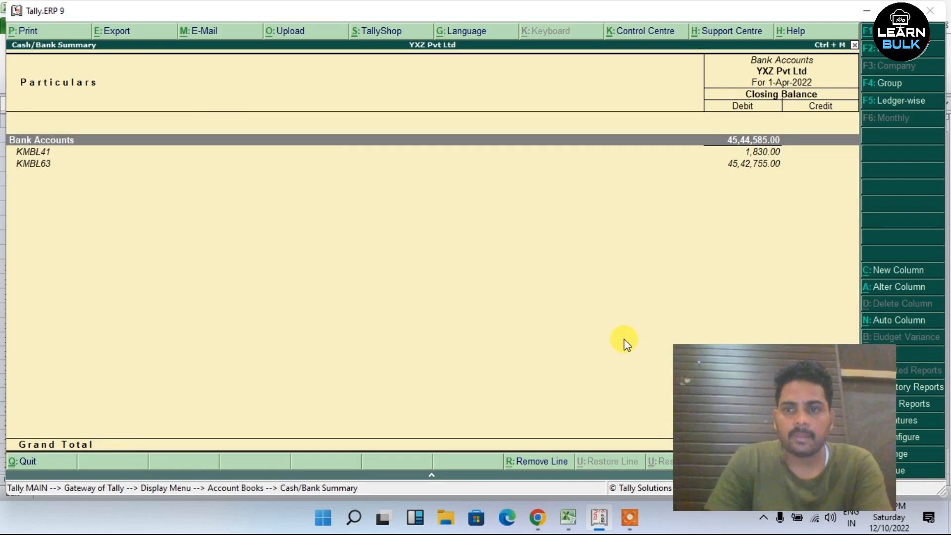
key("Down")
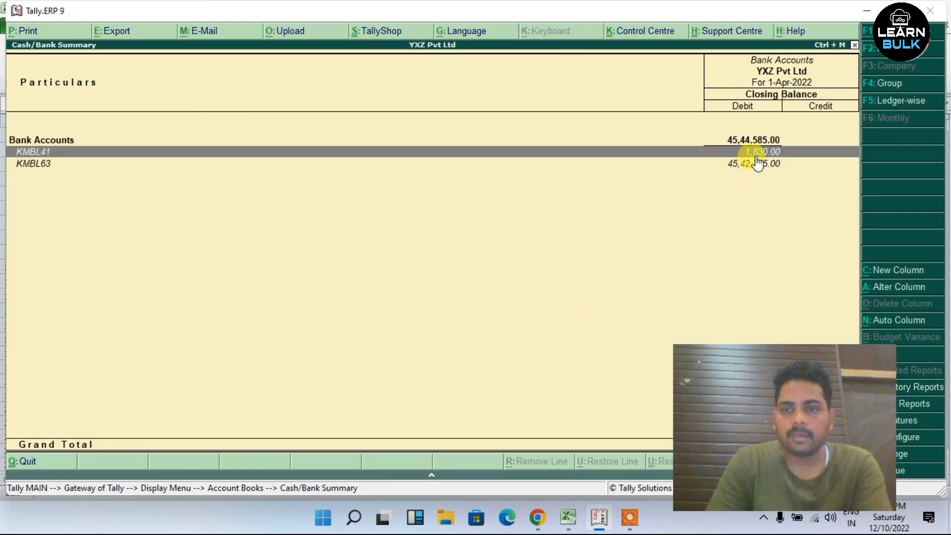
- Switch to the Excel report, check the seventh transaction's balance in H8 and look at the eighth transaction's withdrawal cell
left_click(568, 518)
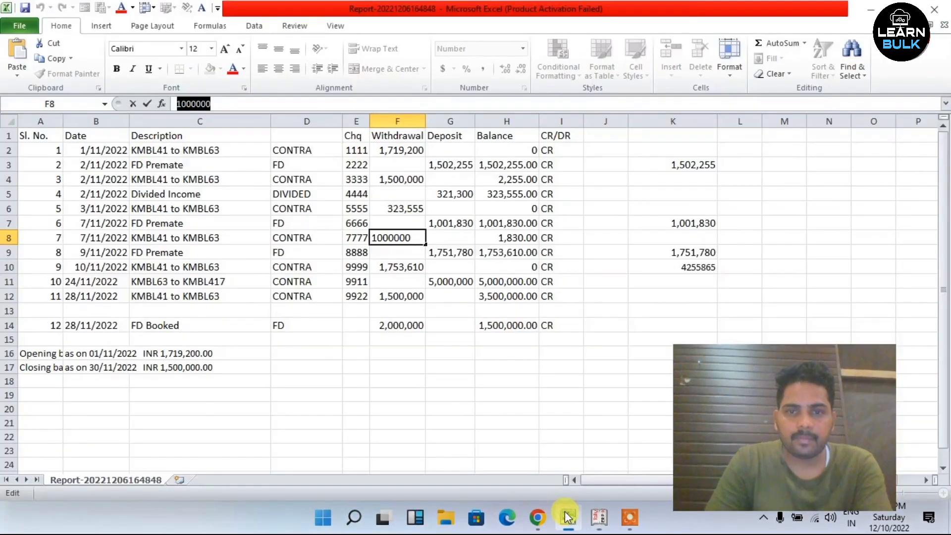
left_click(512, 243)
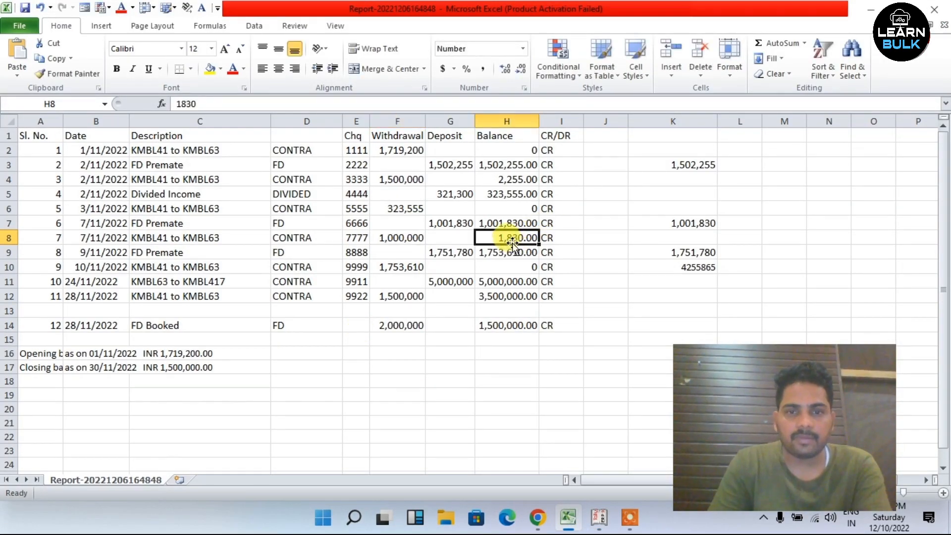
left_click(397, 250)
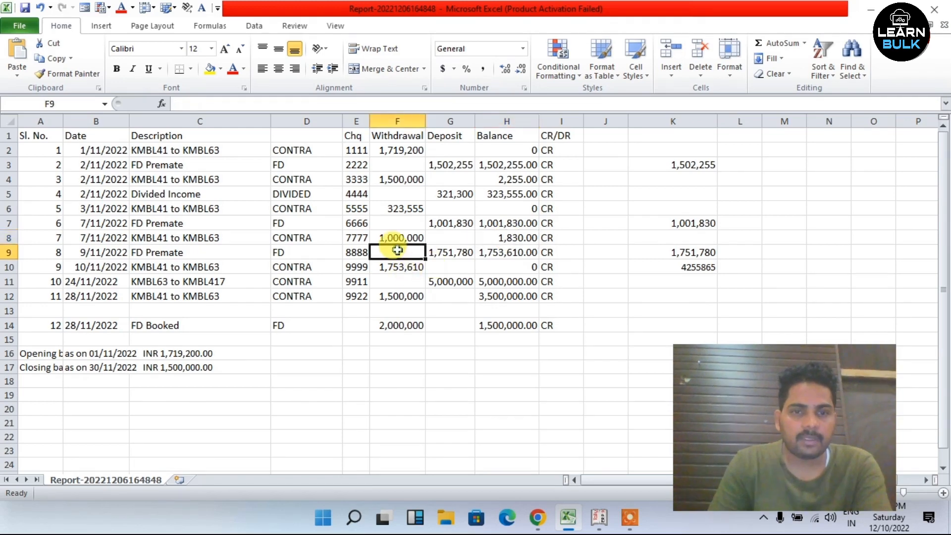
- Copy the eighth transaction's deposit amount 1751780 from cell G9
left_click(460, 253)
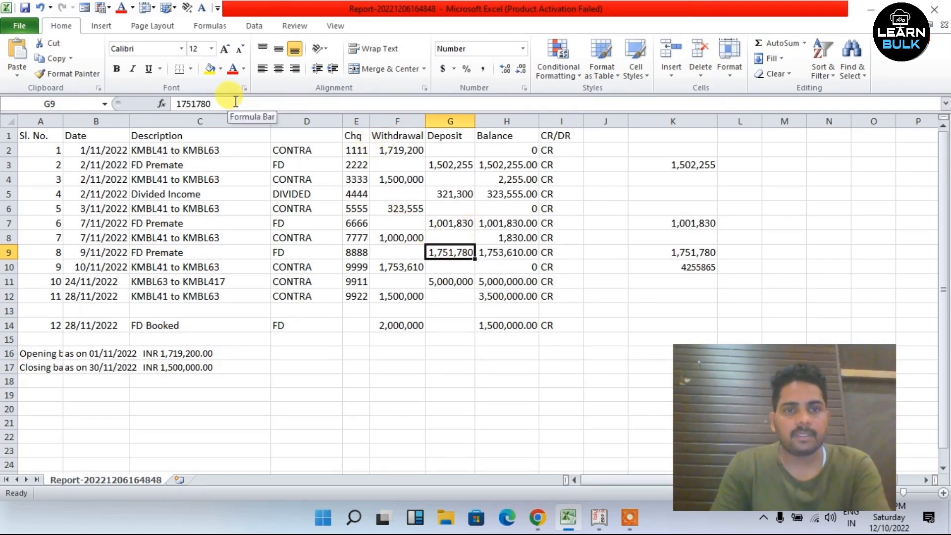
left_click(233, 104)
double_click(203, 104)
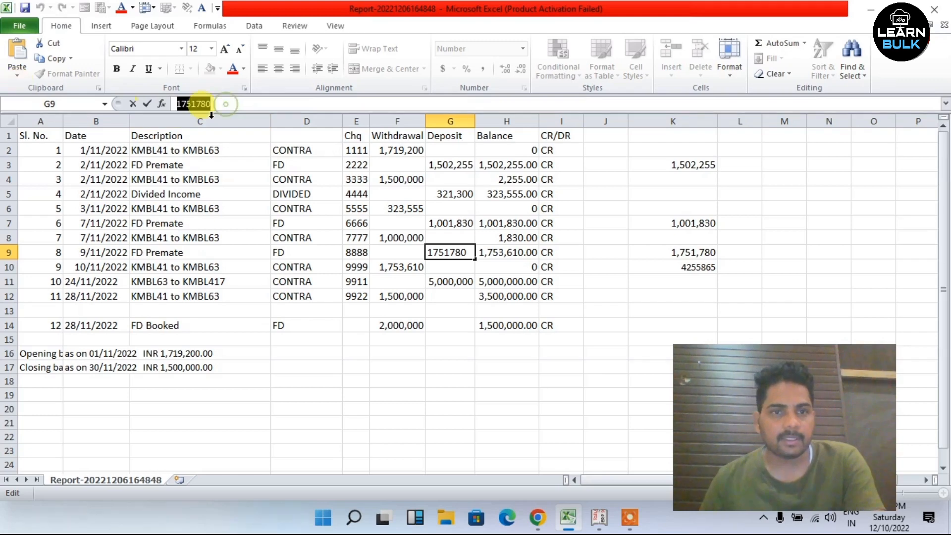
right_click(196, 104)
left_click(225, 127)
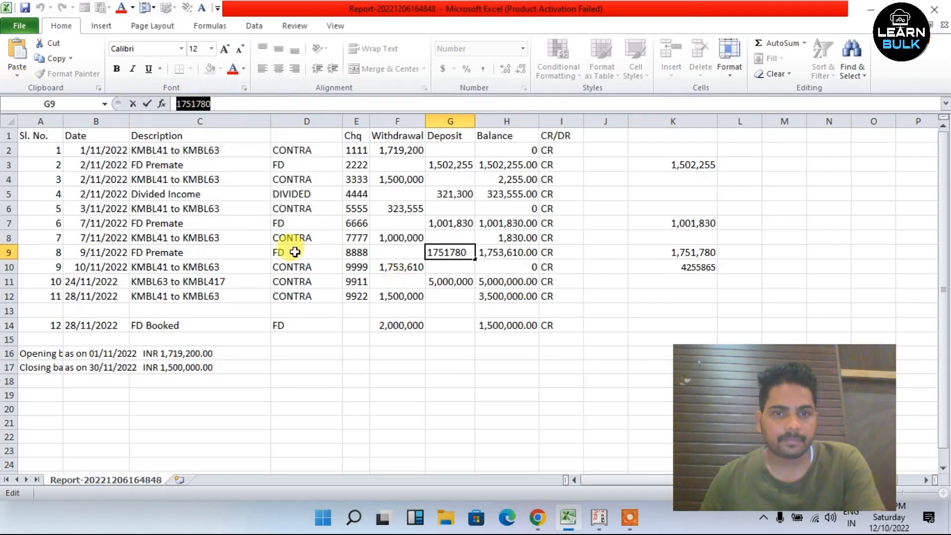
- Return to Tally.ERP 9, leave the Cash/Bank Summary and start a new Receipt voucher in Accounting Vouchers
left_click(600, 522)
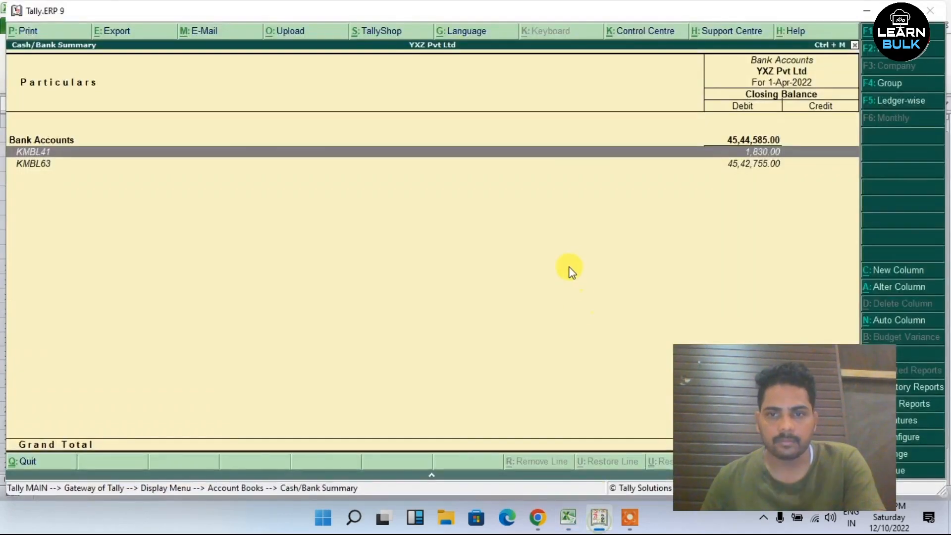
key("Escape")
key("Escape")
key("Escape")
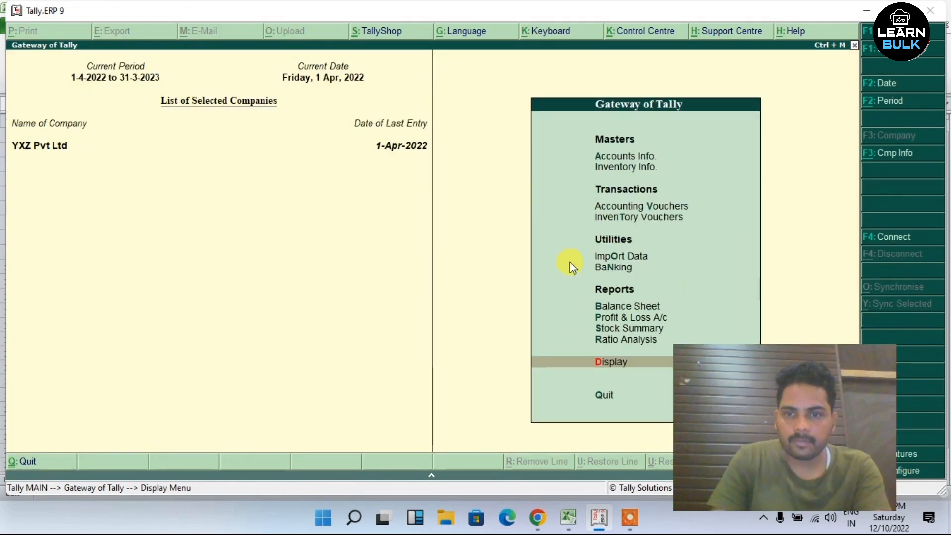
key("Up")
key("Up")
key("Up")
key("Up")
key("Up")
key("Up")
key("Up")
key("Up")
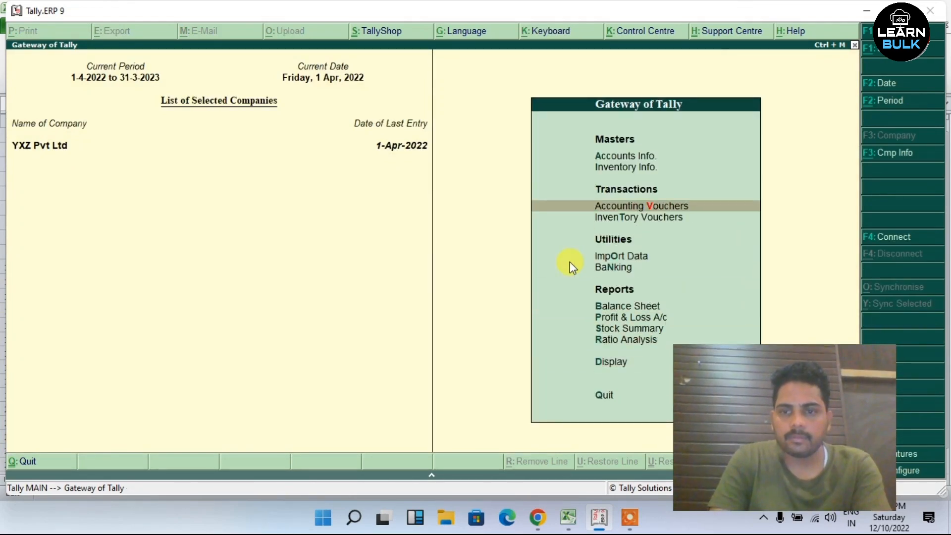
key("Return")
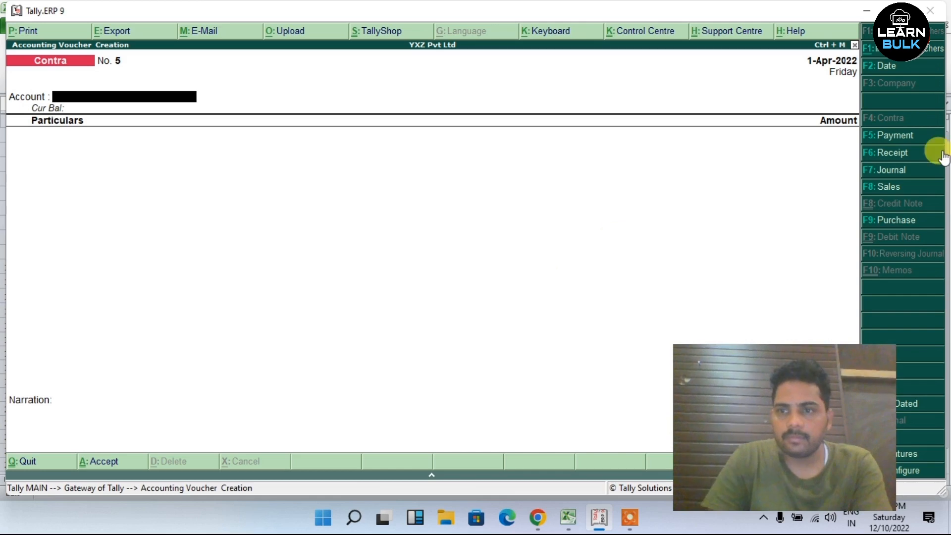
left_click(890, 154)
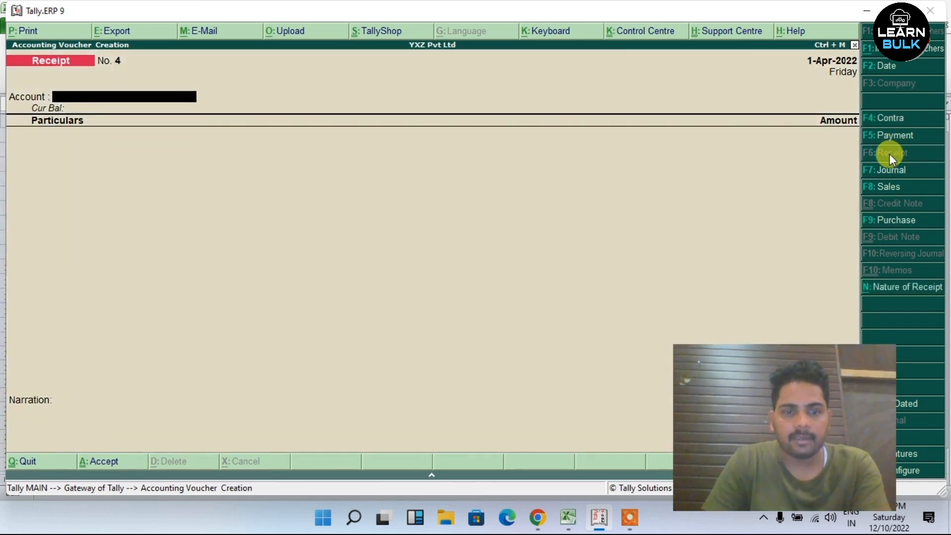
- Set the Receipt voucher's account to KMBL41 and credit the KMBL41 FD ledger with 1751780
key("Return")
key("Down")
key("Down")
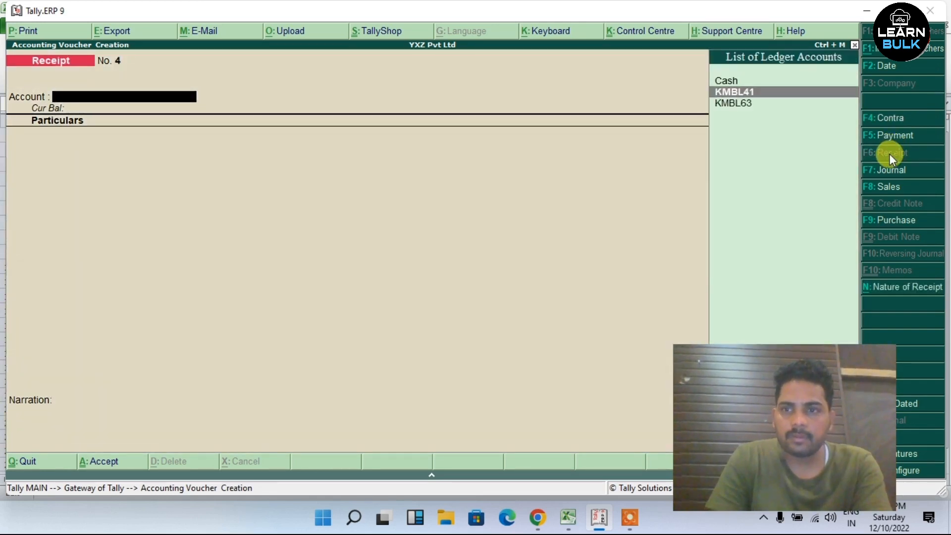
key("Return")
type("D")
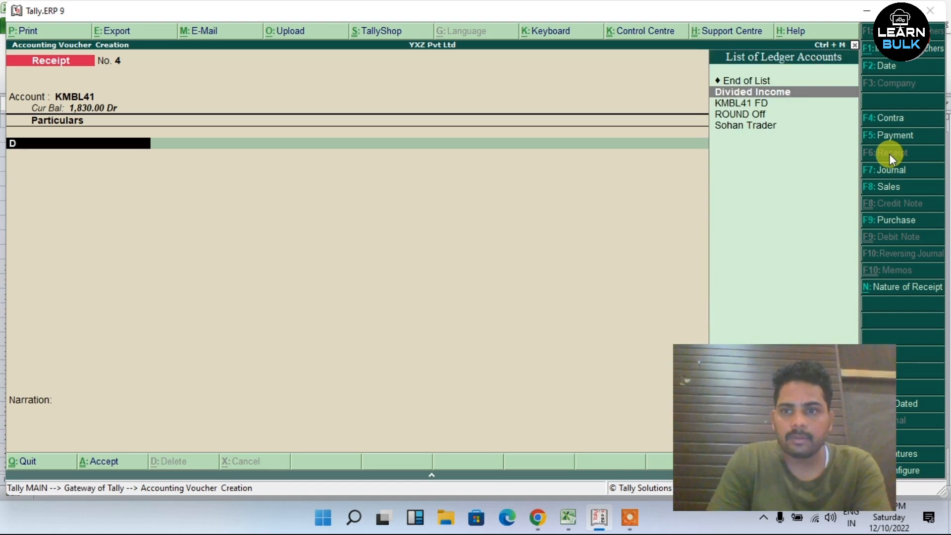
key("Down")
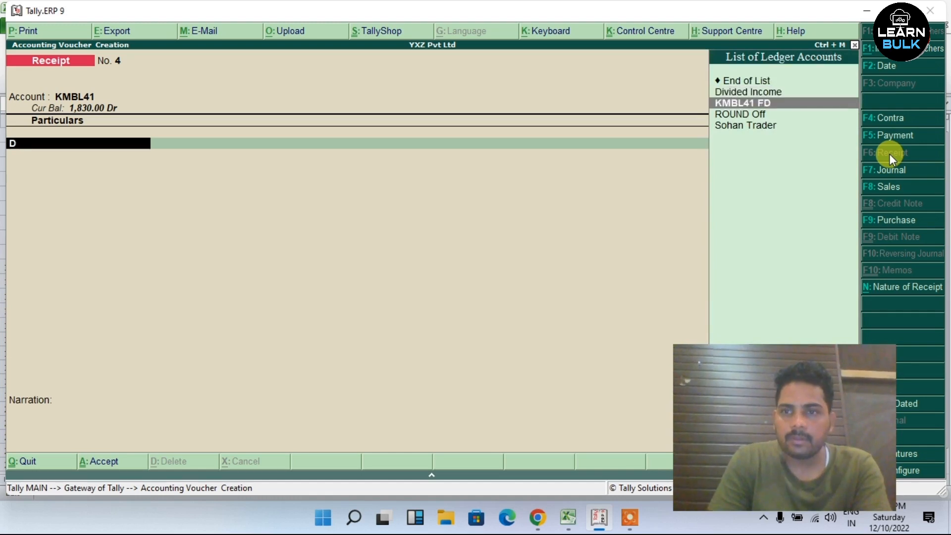
key("Return")
type("1751780")
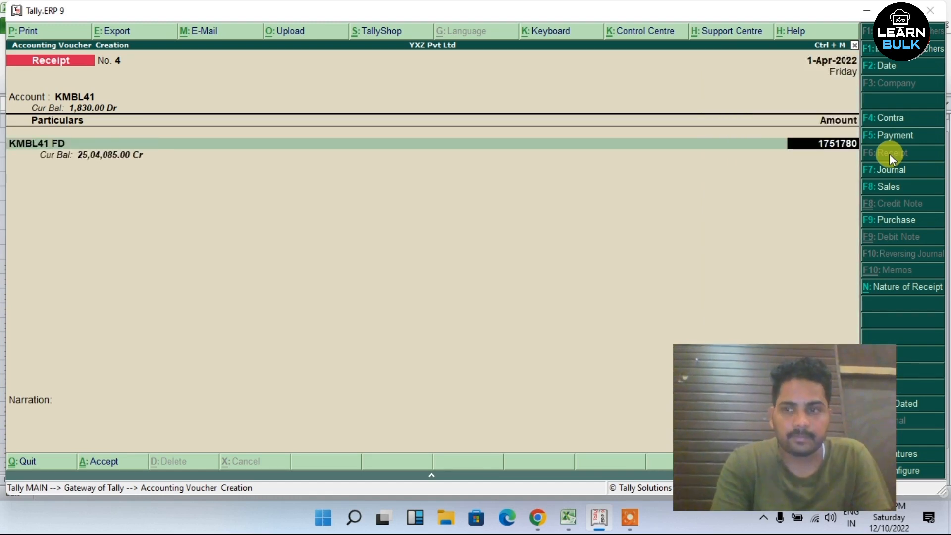
- Complete the KMBL41 bank allocation as Cheque/DD with instrument number 524152, keeping the instrument date 1-Apr-2022
key("Return")
key("Return")
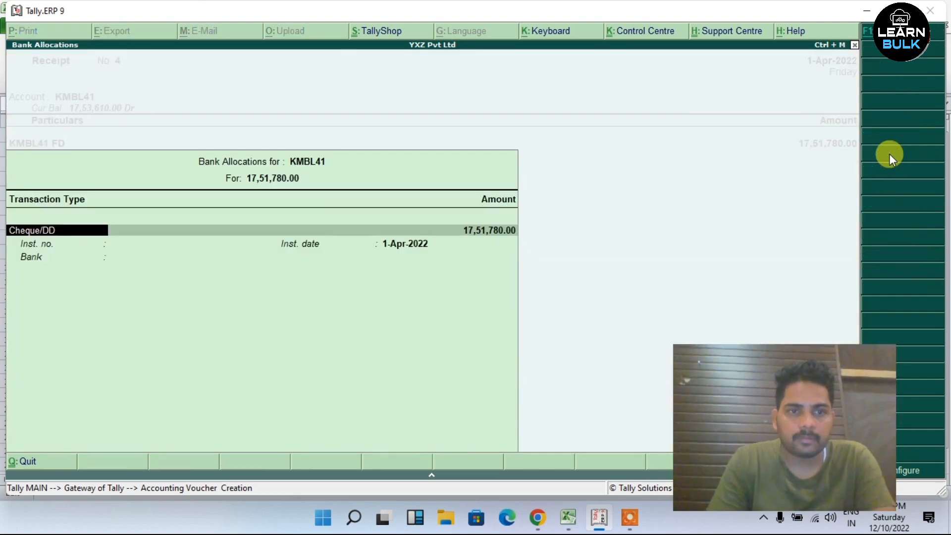
key("Return")
key("Return")
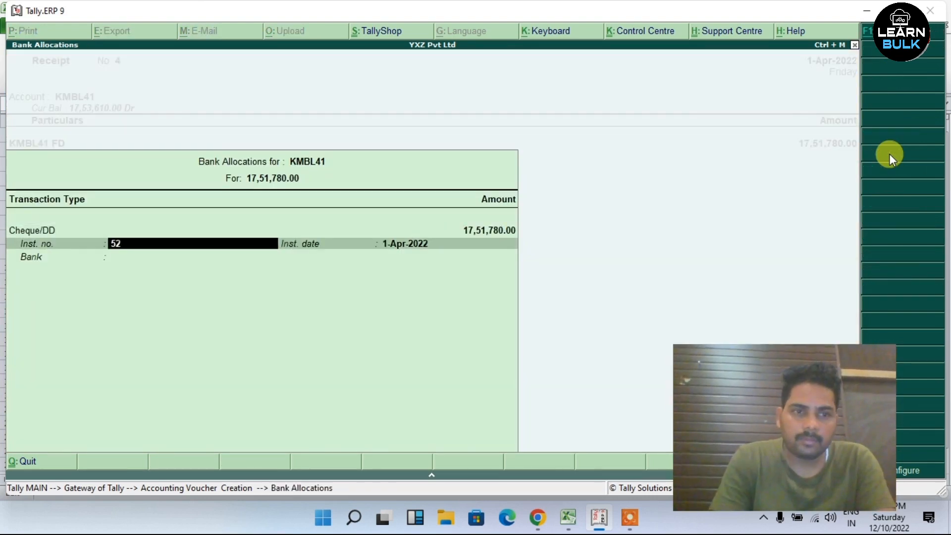
type("524152")
key("Return")
key("Return")
key("Return")
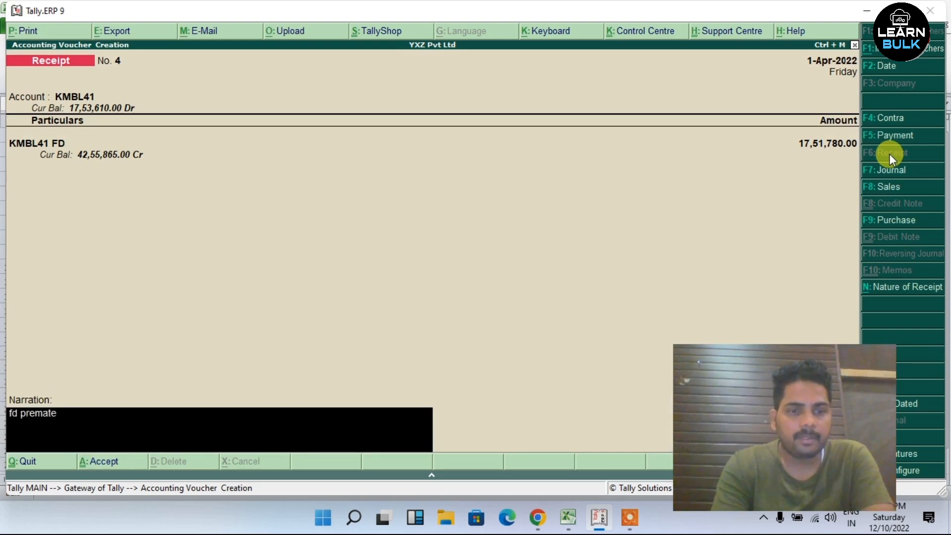
- Enter the narration "fd premate" and save the Receipt voucher
type("fd premate")
key("Return")
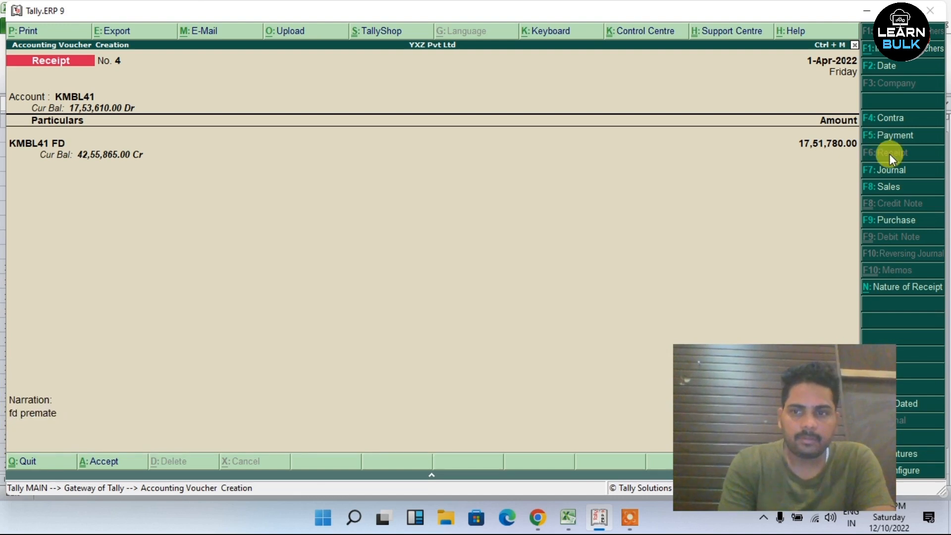
key("Return")
- Leave voucher entry and look up the KMBL41 closing balance in the Cash/Bank Summary under Account Books
key("Escape")
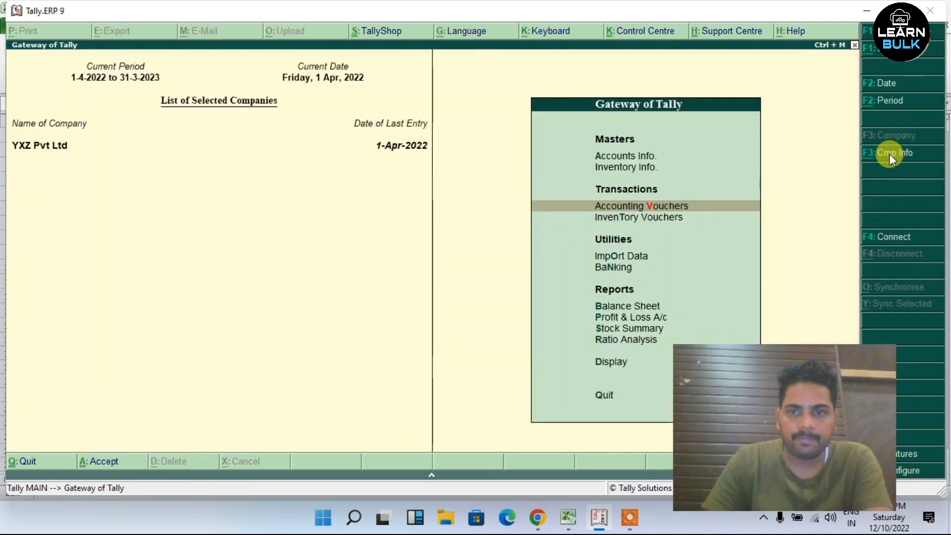
key("Escape")
key("n")
key("Down")
key("Down")
key("Down")
key("Down")
key("Down")
key("Down")
key("Down")
key("Down")
key("Down")
key("Down")
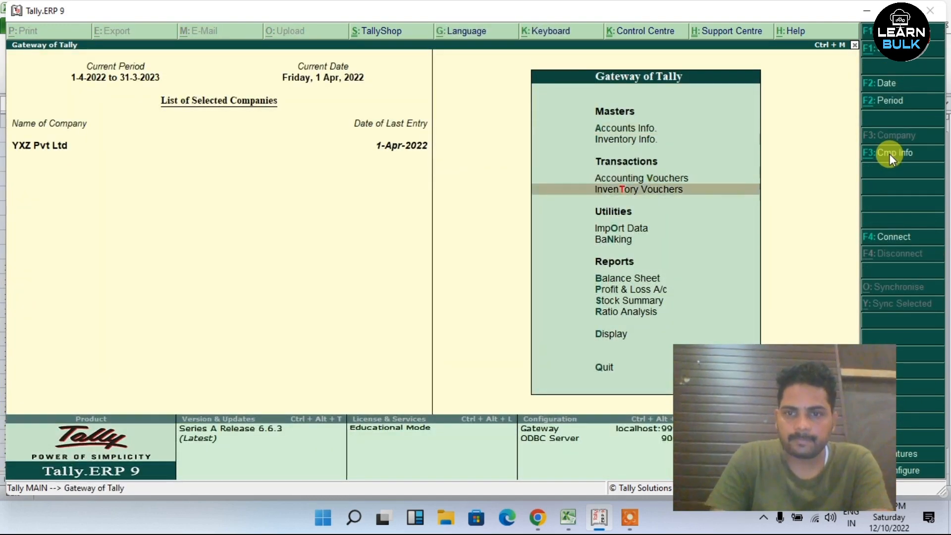
key("Return")
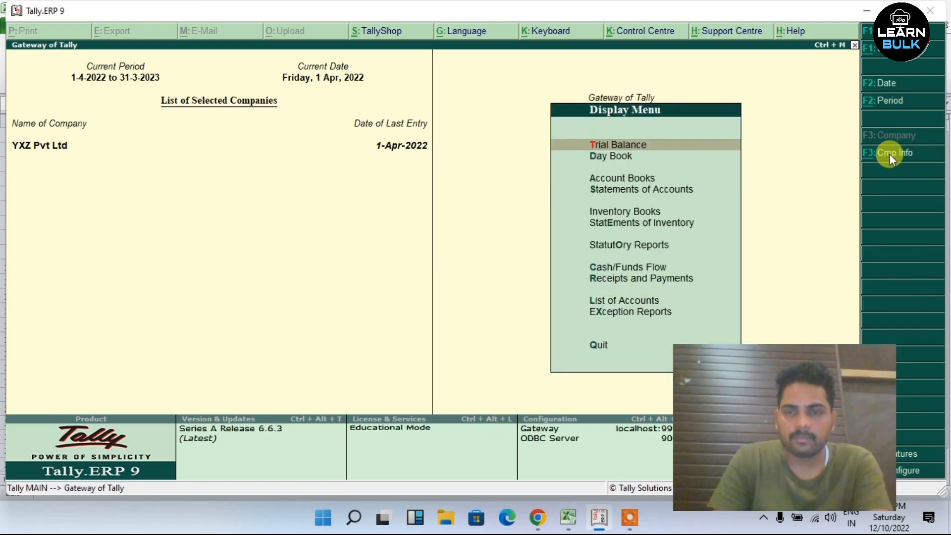
key("Down")
key("Down")
key("Return")
key("Return")
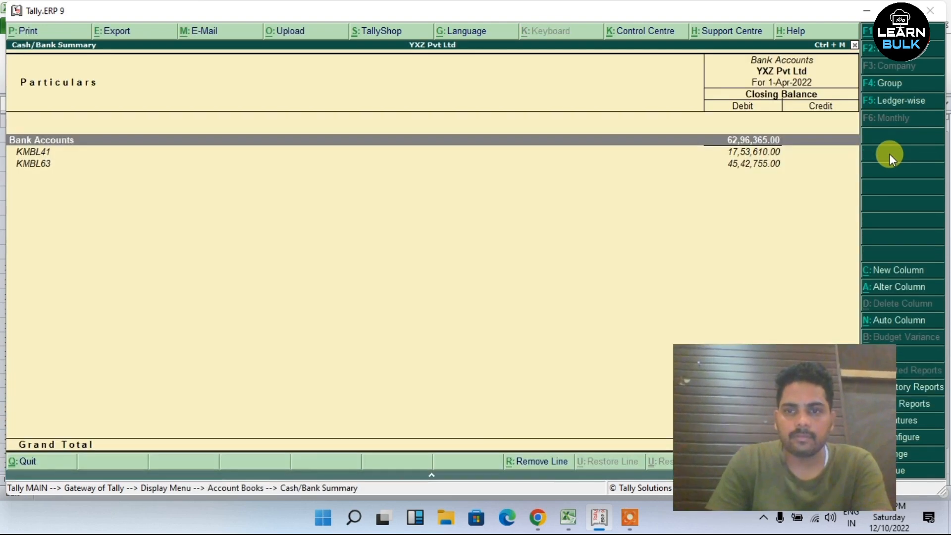
key("Down")
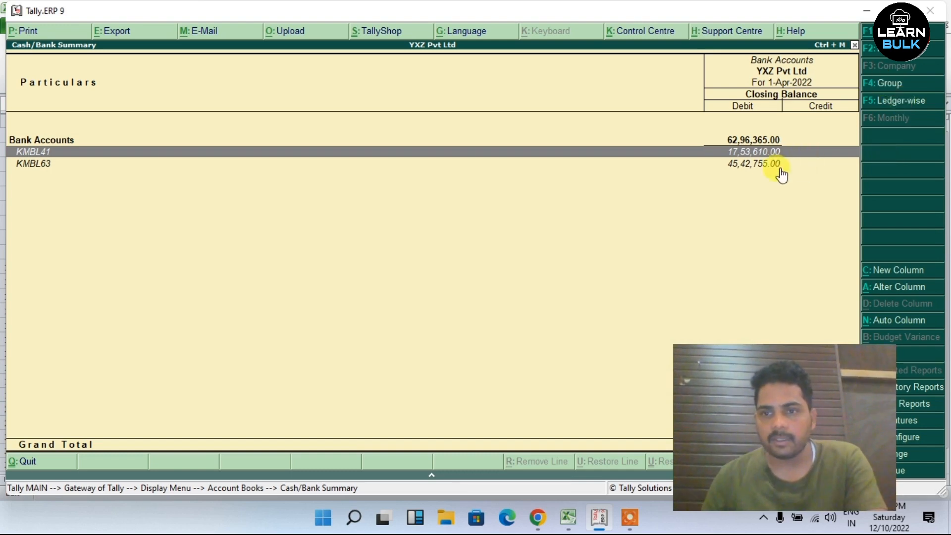
- Switch to the Excel report, compare the eighth transaction's balance in H9 and examine the ninth transaction's withdrawal in F10
left_click(568, 518)
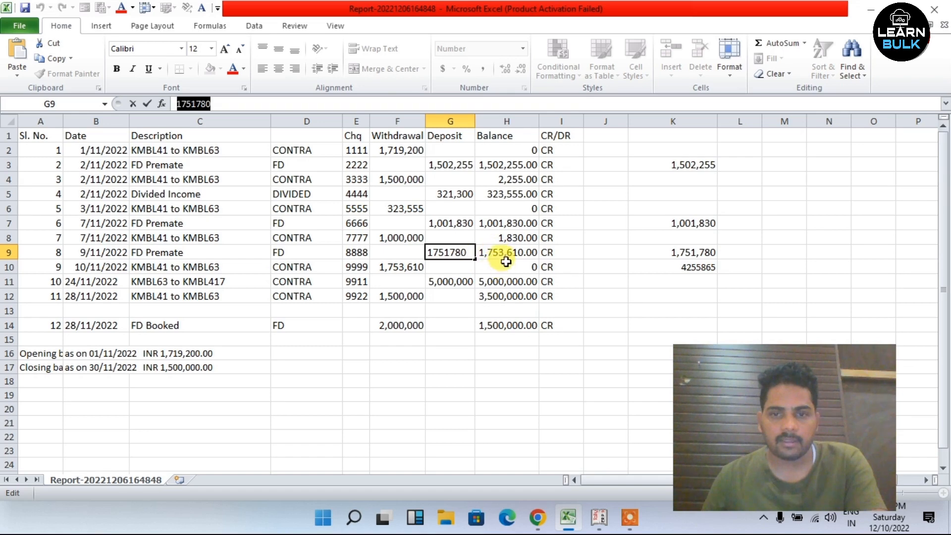
left_click(520, 255)
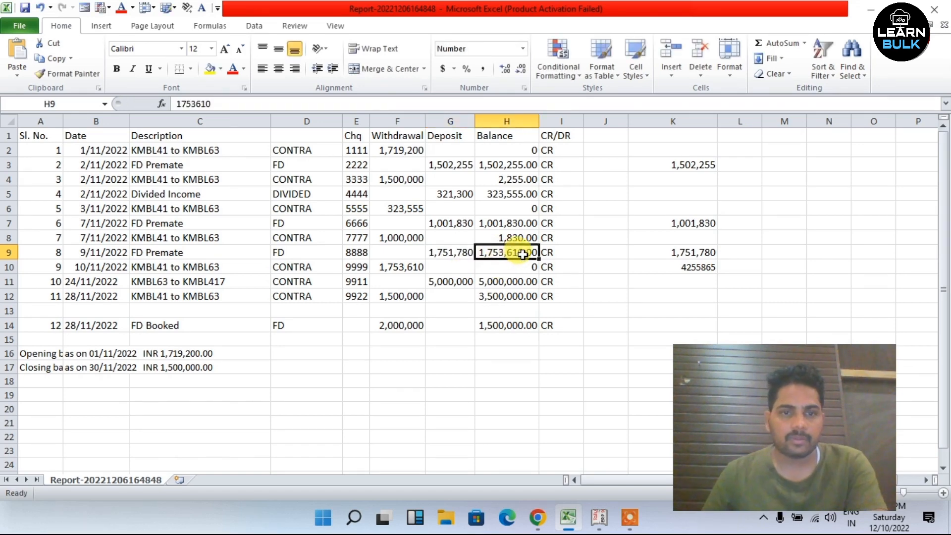
left_click(402, 269)
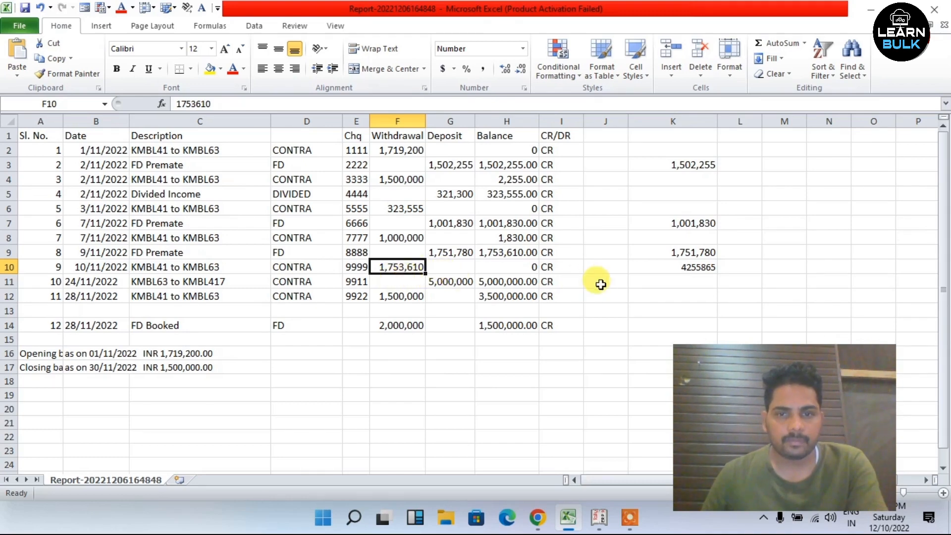
left_click(391, 284)
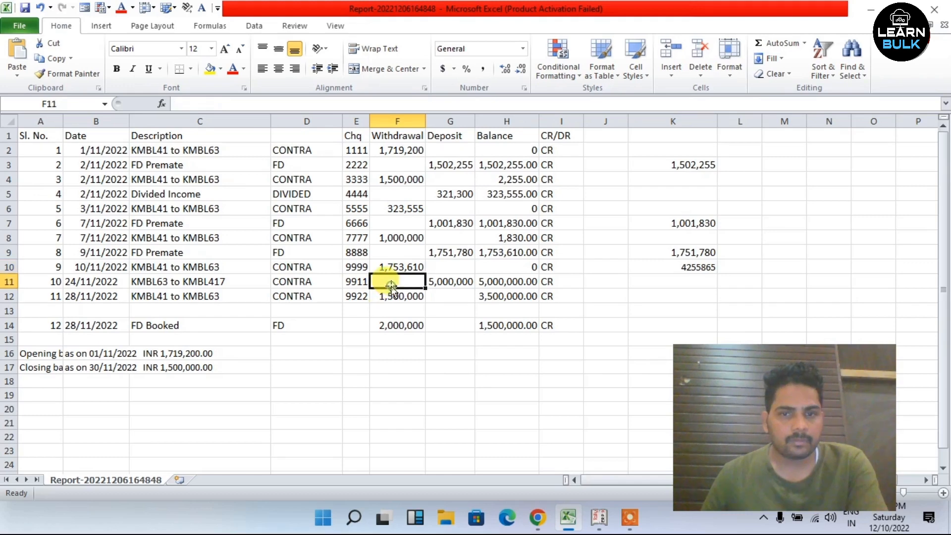
left_click(402, 262)
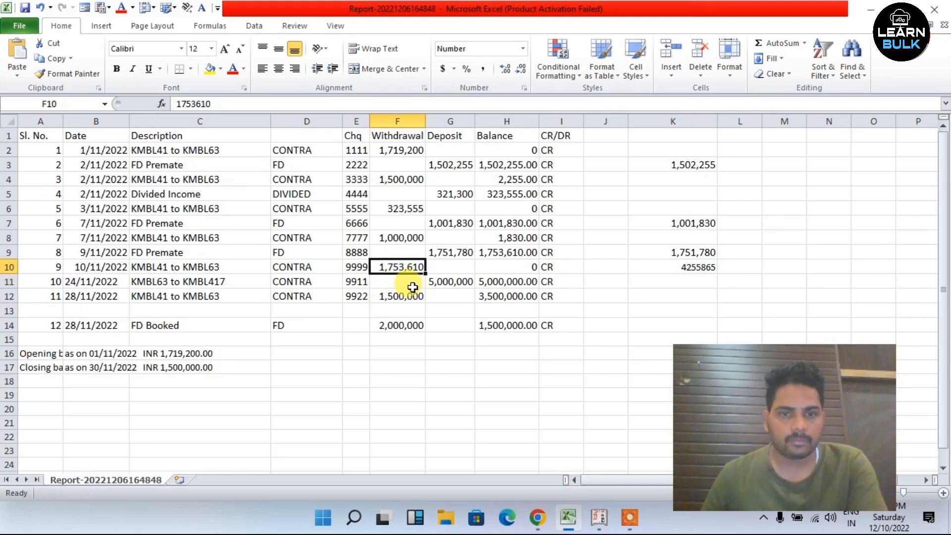
left_click(412, 285)
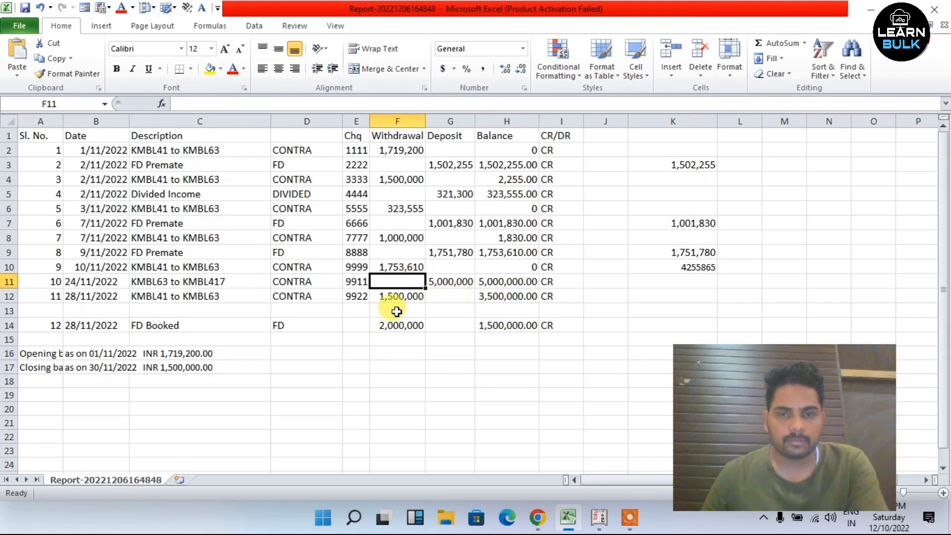
left_click(603, 525)
left_click(577, 518)
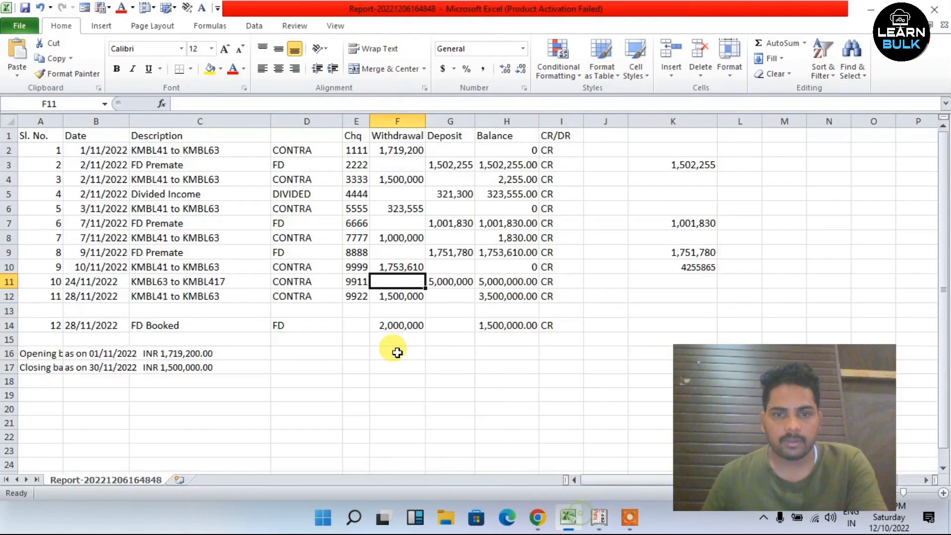
left_click(387, 268)
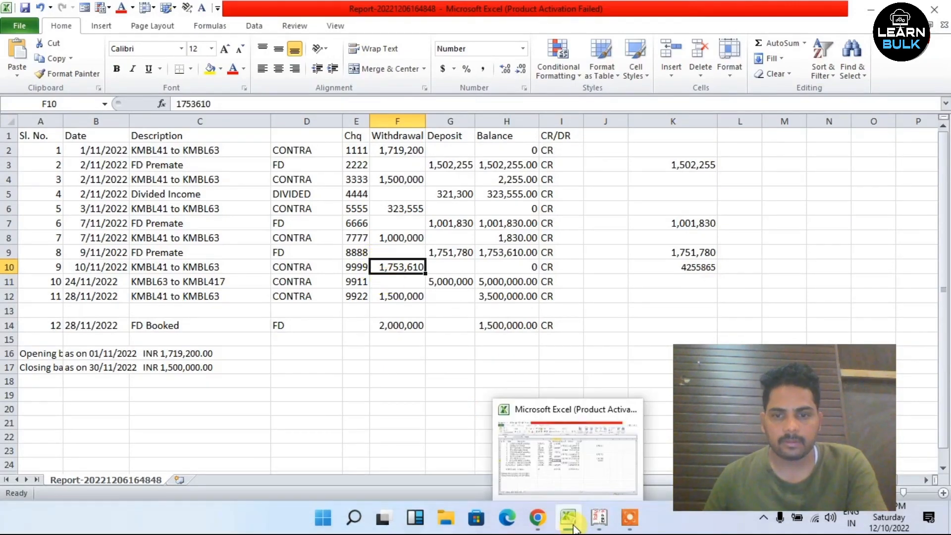
- Return to Tally.ERP 9, leave the Cash/Bank Summary and start a new Contra voucher in Accounting Vouchers
left_click(599, 518)
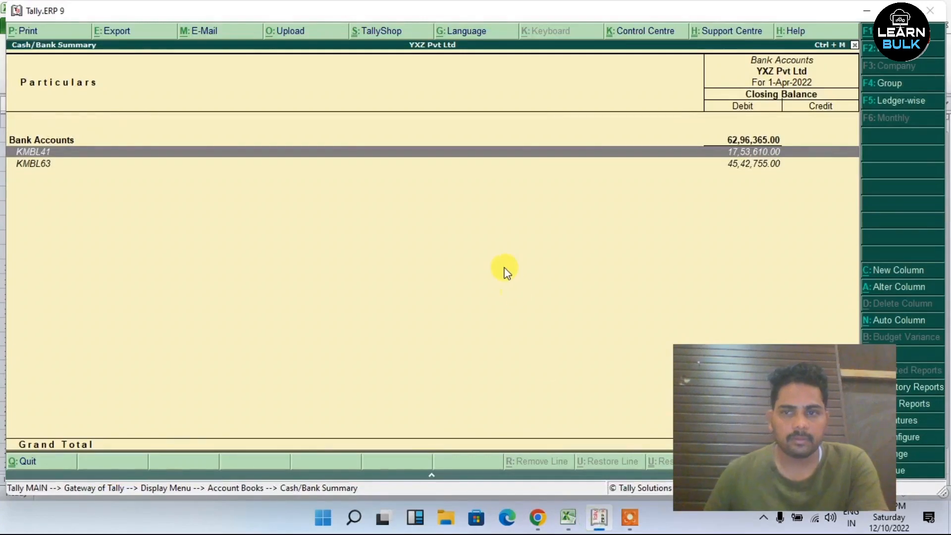
key("Escape")
key("Escape")
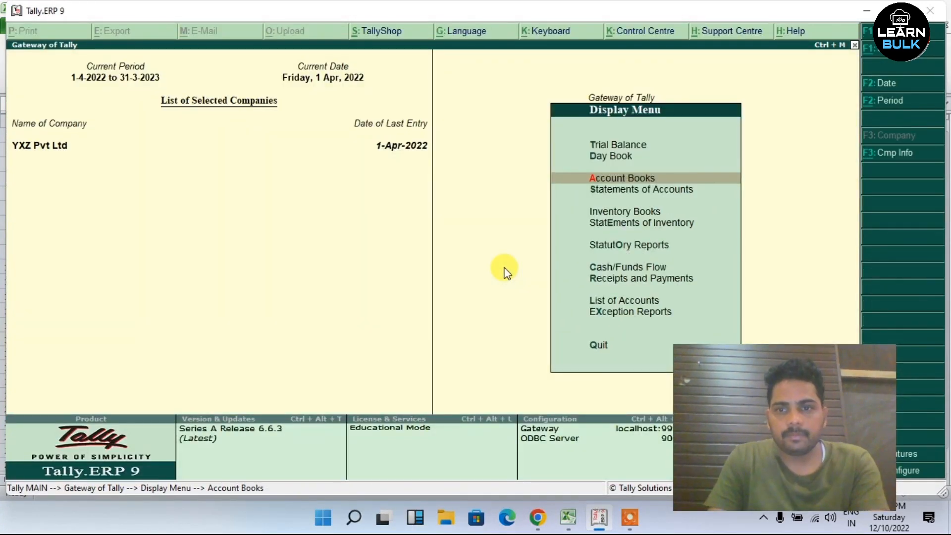
key("Down")
key("Up")
key("Up")
key("Up")
key("Up")
key("Up")
key("Up")
key("Up")
key("Up")
key("Up")
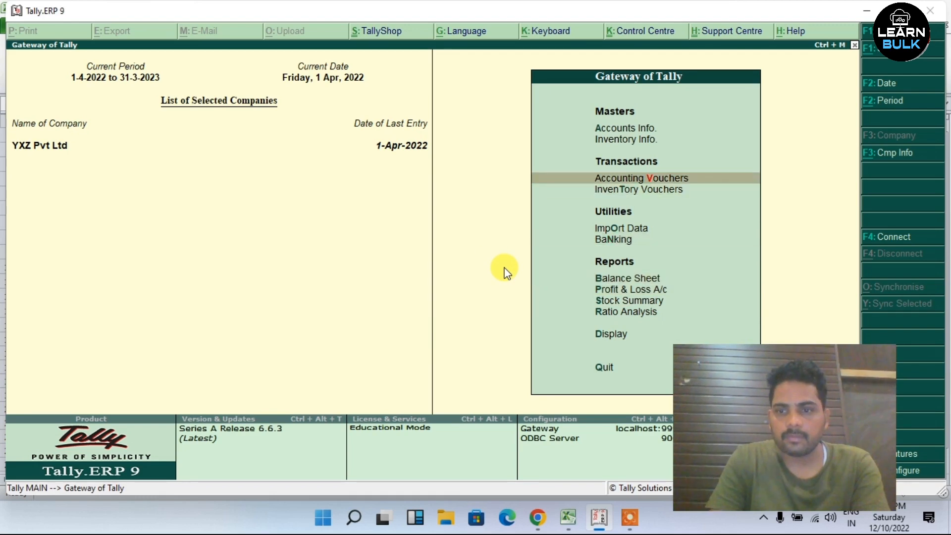
key("Return")
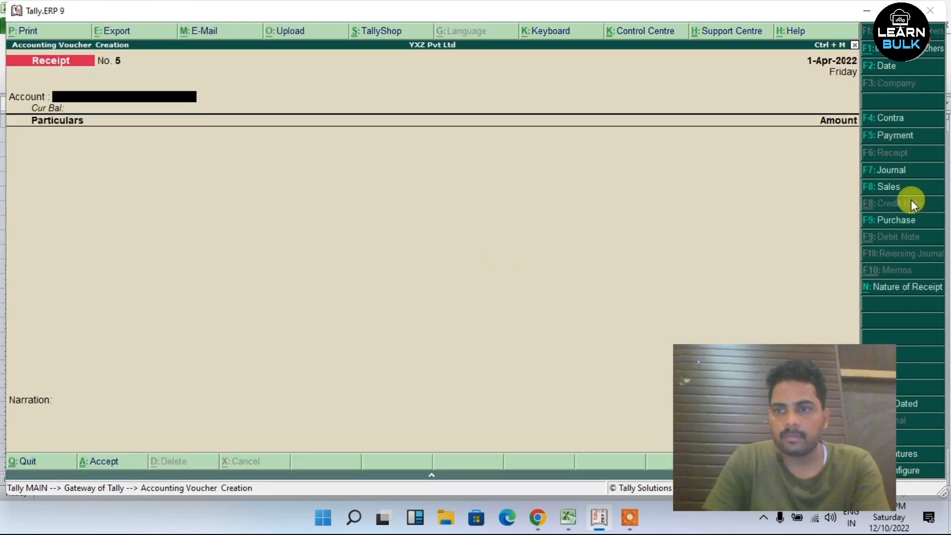
left_click(899, 120)
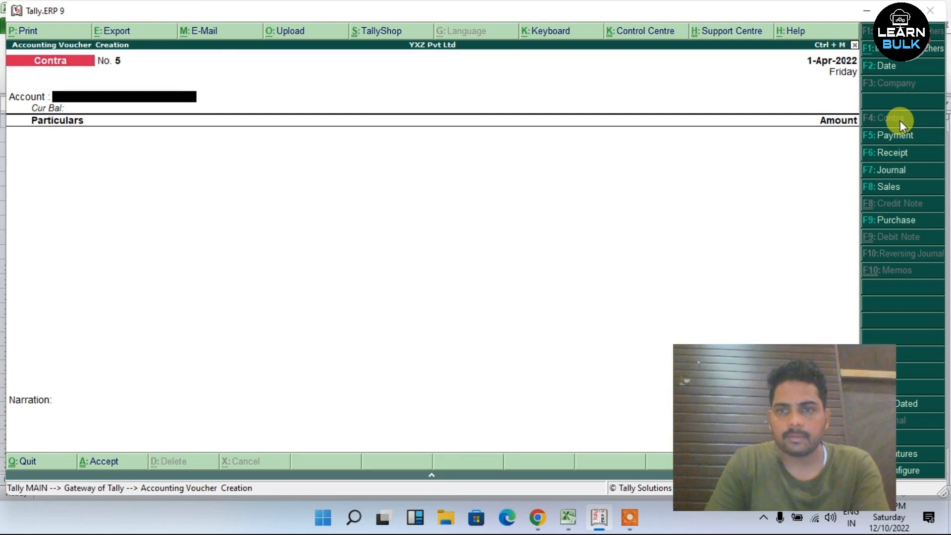
- Set the Contra voucher's account to KMBL63 and choose KMBL41 as the ledger under Particulars
key("Down")
key("Down")
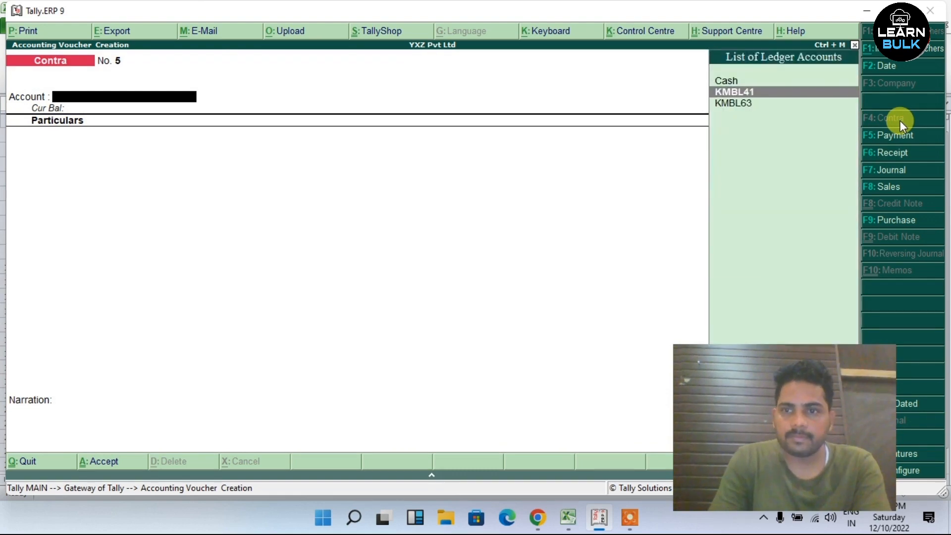
key("Return")
type("D")
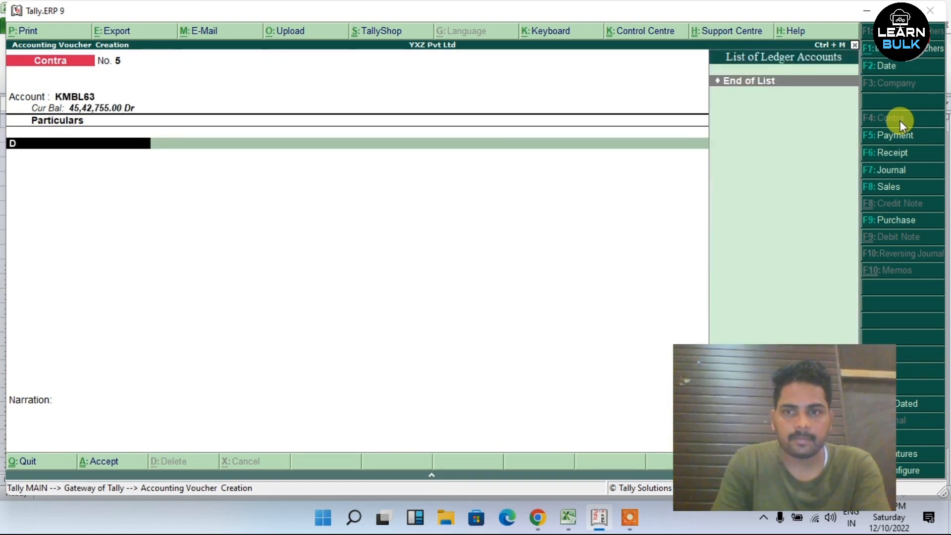
key("BackSpace")
key("Down")
key("Down")
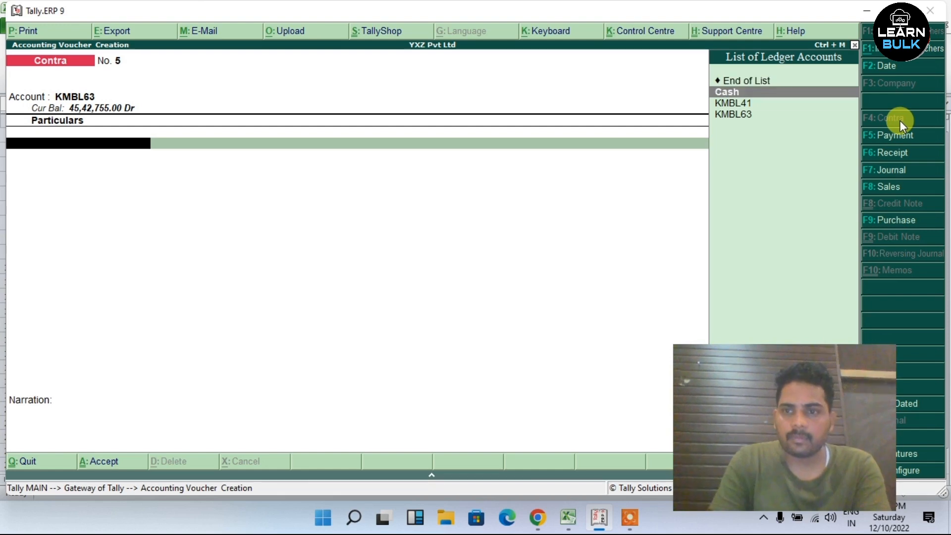
key("Return")
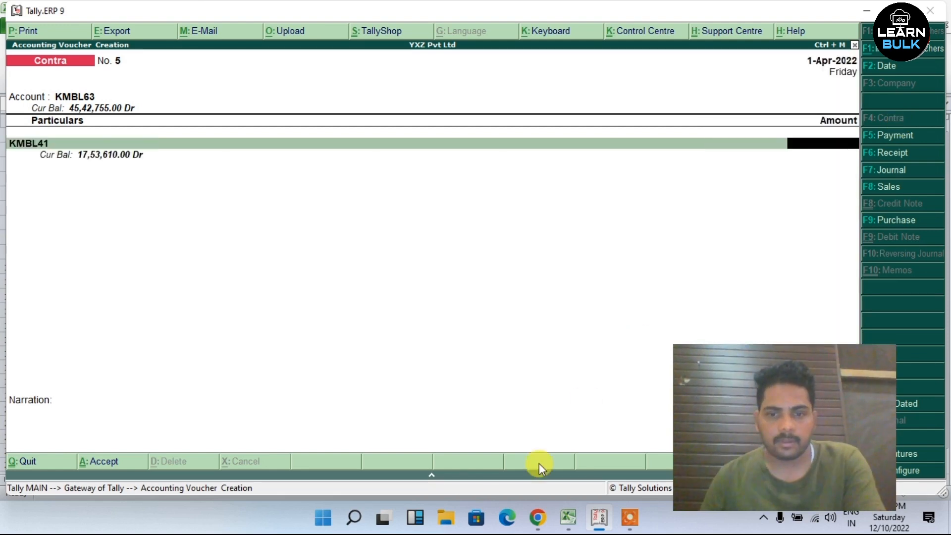
- Switch to the Excel report and copy the ninth transaction's withdrawal amount 1753610 from cell F10
left_click(569, 517)
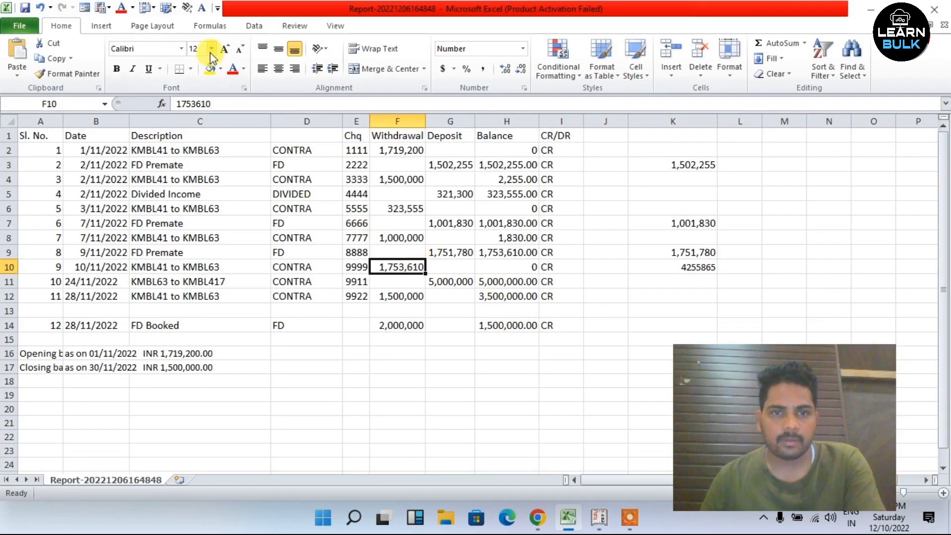
double_click(218, 104)
right_click(192, 102)
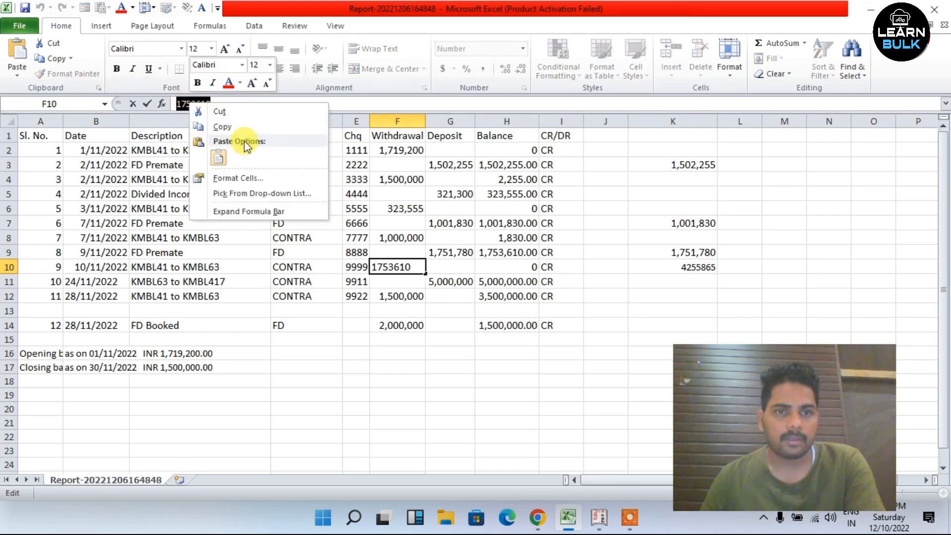
left_click(224, 124)
- Return to Tally.ERP 9, enter 1753610 as the KMBL41 amount and allocate it as a cheque with instrument number 524952
left_click(601, 518)
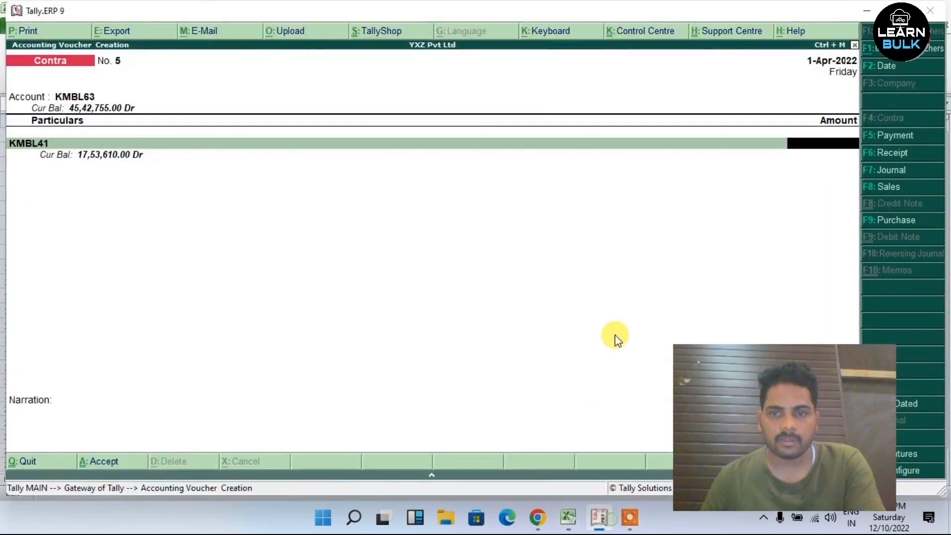
key("ctrl+alt+v")
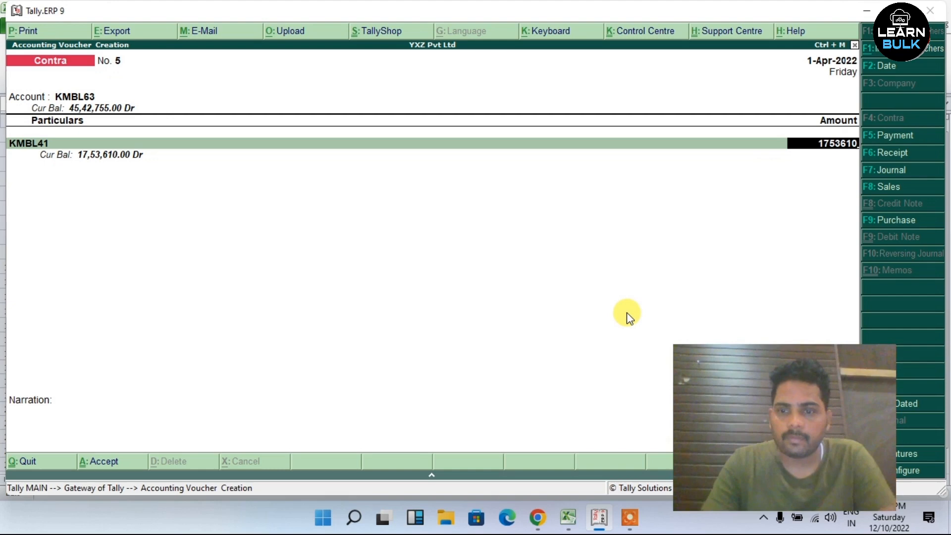
key("Return")
key("Return")
key("Return")
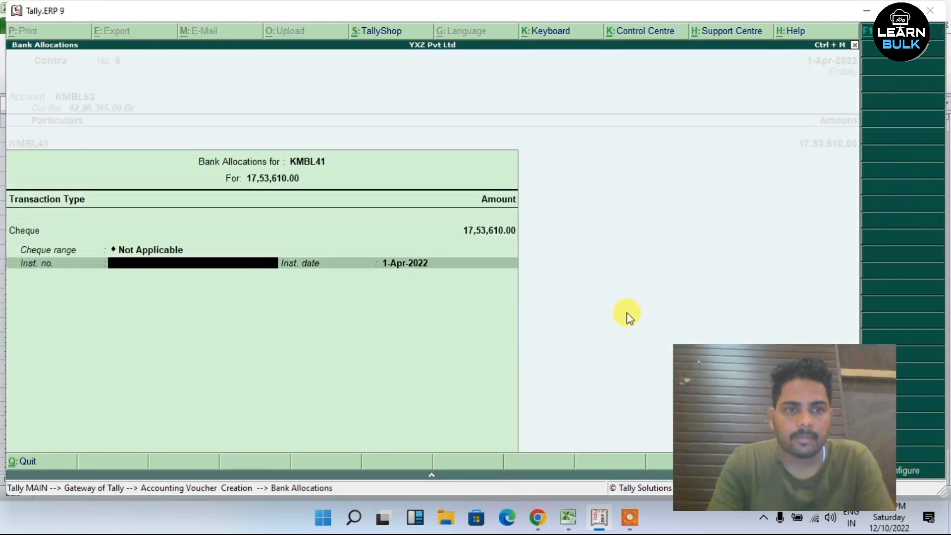
type("524952")
key("Return")
key("Return")
key("Return")
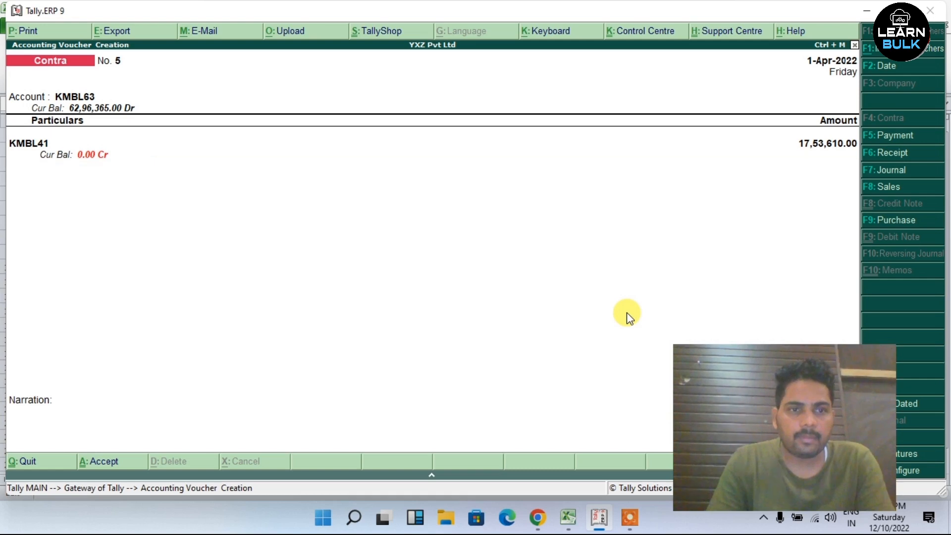
- Add a narration describing the transfer from KMBL41 to KMBL63 and save the Contra voucher
key("Return")
key("Return")
key("Return")
key("Return")
key("Return")
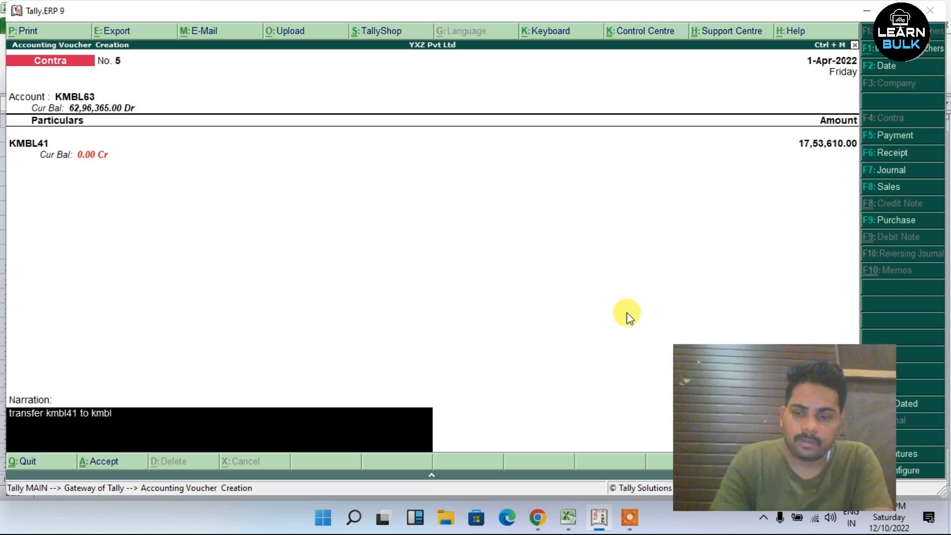
key("Return")
key("Return")
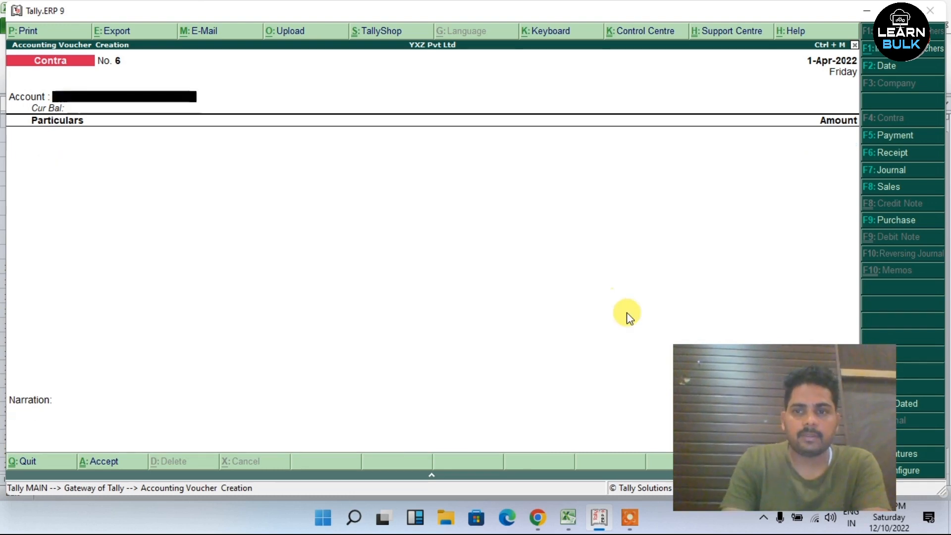
- Check the ninth transaction's balance in H10 of the Excel report and switch back to Tally.ERP 9
left_click(568, 518)
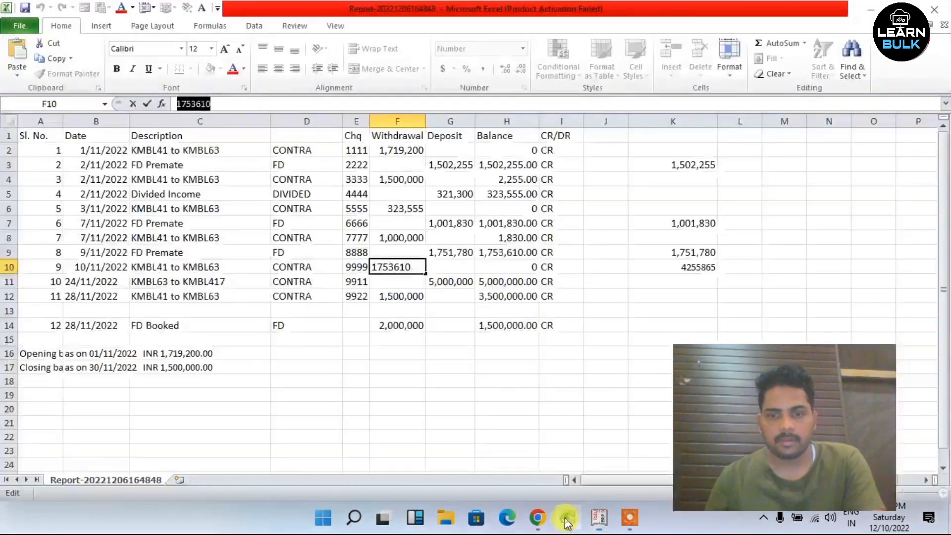
left_click(480, 270)
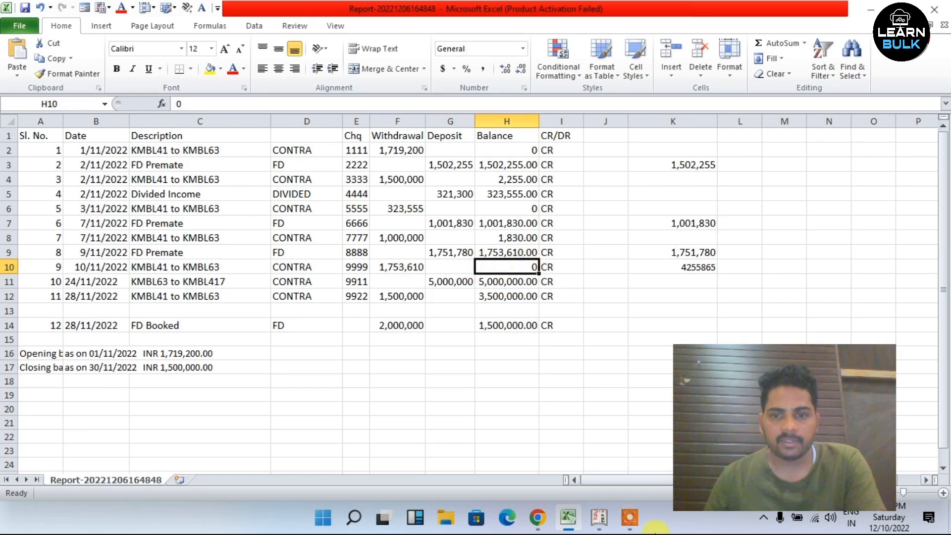
left_click(609, 519)
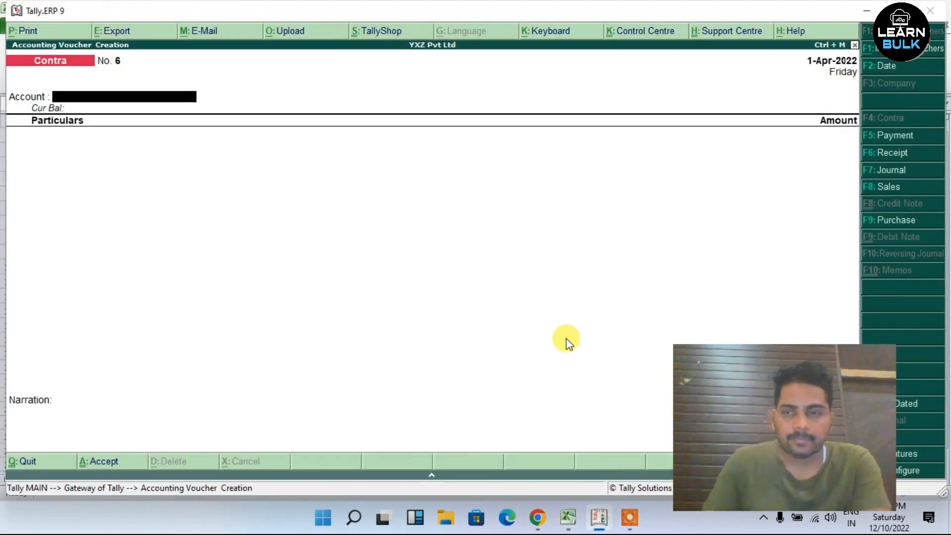
- Leave the blank Contra voucher and open the Cash/Bank Summary from the Account Books
key("Escape")
key("Down")
key("Down")
key("Down")
key("Down")
key("Down")
key("Down")
key("Down")
key("Down")
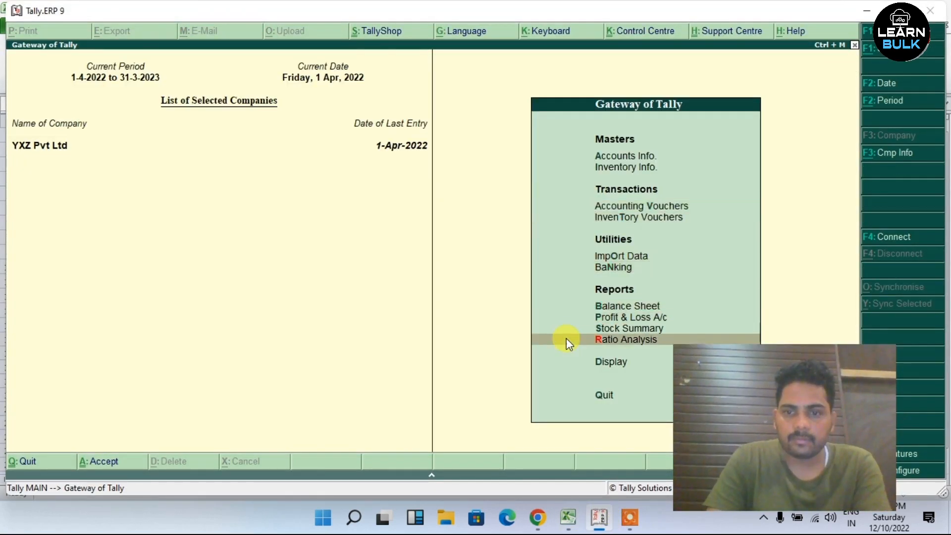
key("Return")
key("Down")
key("Down")
key("Return")
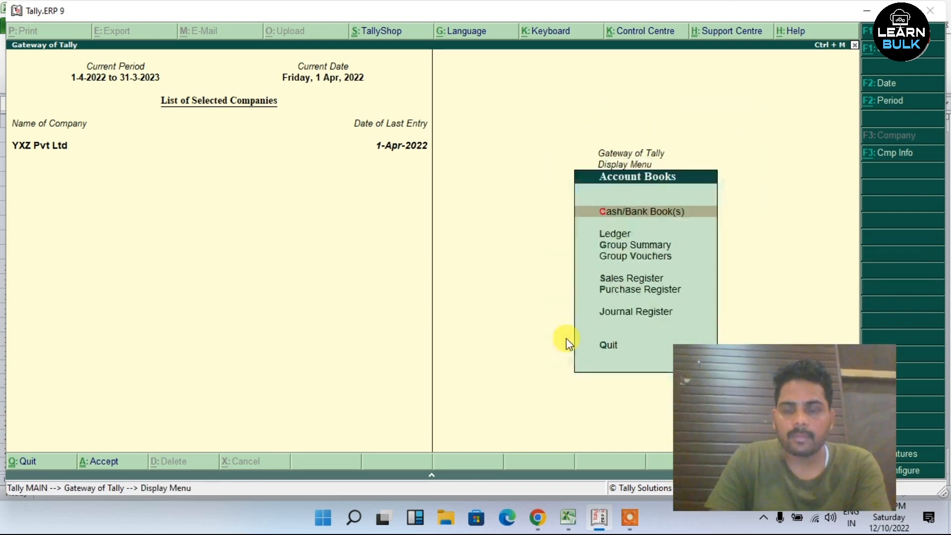
key("Return")
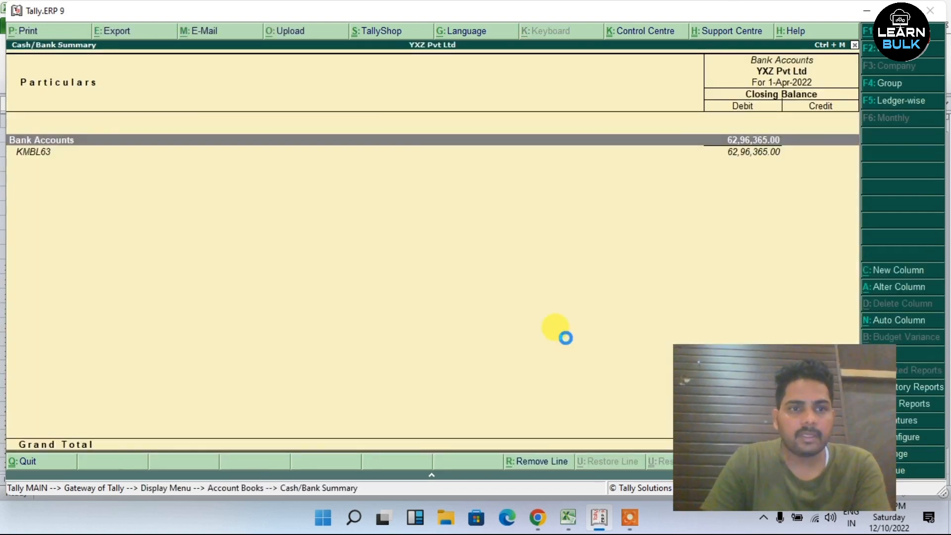
- Open the KMBL41 ledger from the Account Books, examine its vouchers and closing balance, and return to the Gateway of Tally
key("Escape")
key("Down")
key("Return")
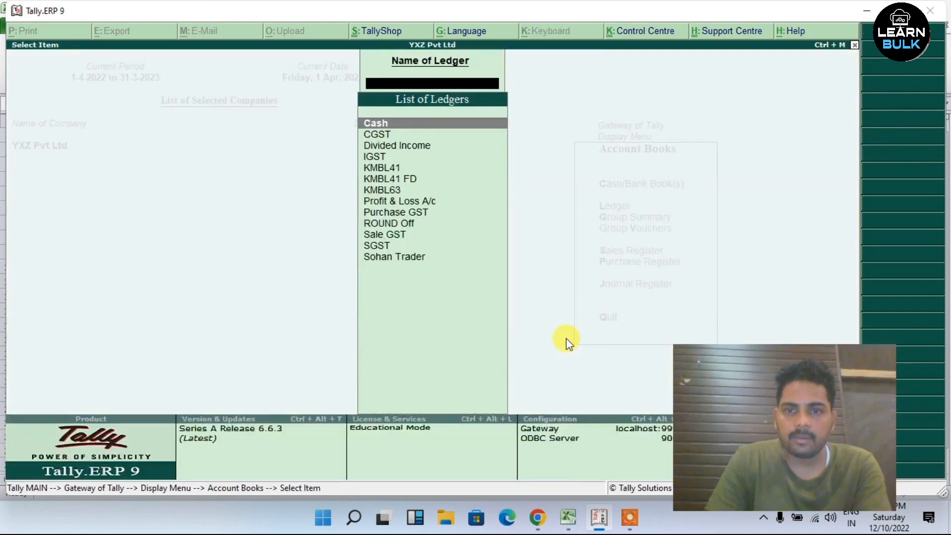
key("Down")
key("Down")
key("Down")
key("Down")
key("Return")
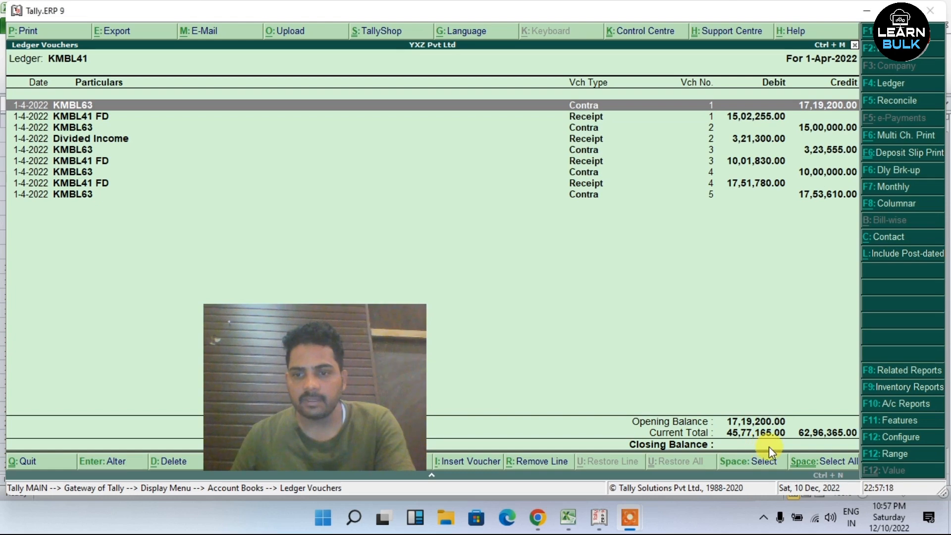
left_click_drag(320, 348, 750, 371)
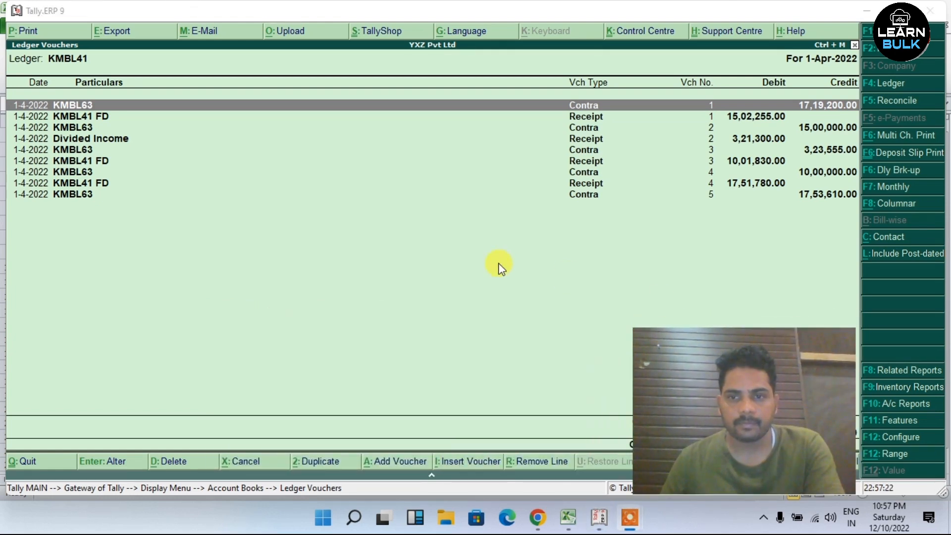
key("Escape")
key("Escape")
key("Escape")
key("Escape")
key("Escape")
key("Escape")
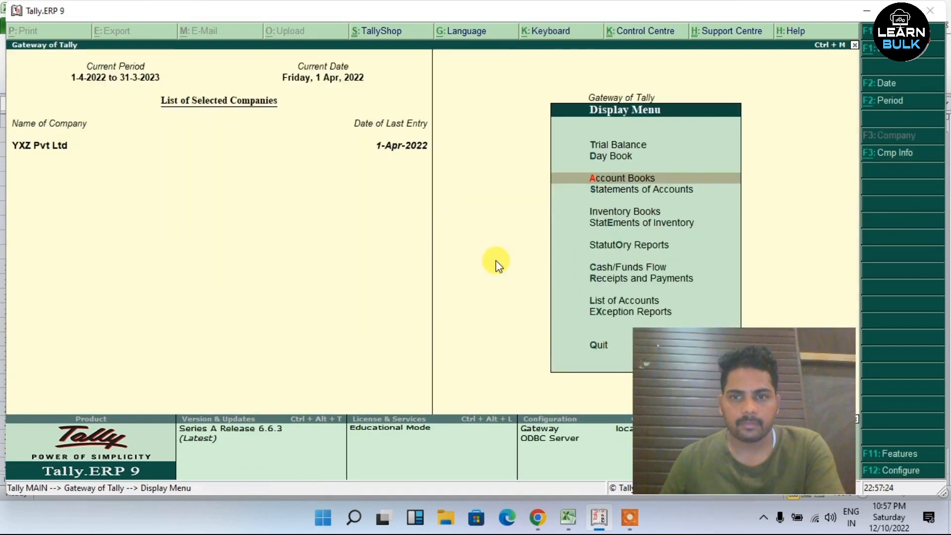
- Switch to the Excel report and examine the description, withdrawal and deposit of the tenth and eleventh transactions
left_click(568, 517)
left_click(446, 326)
left_click_drag(440, 282, 447, 270)
left_click(404, 282)
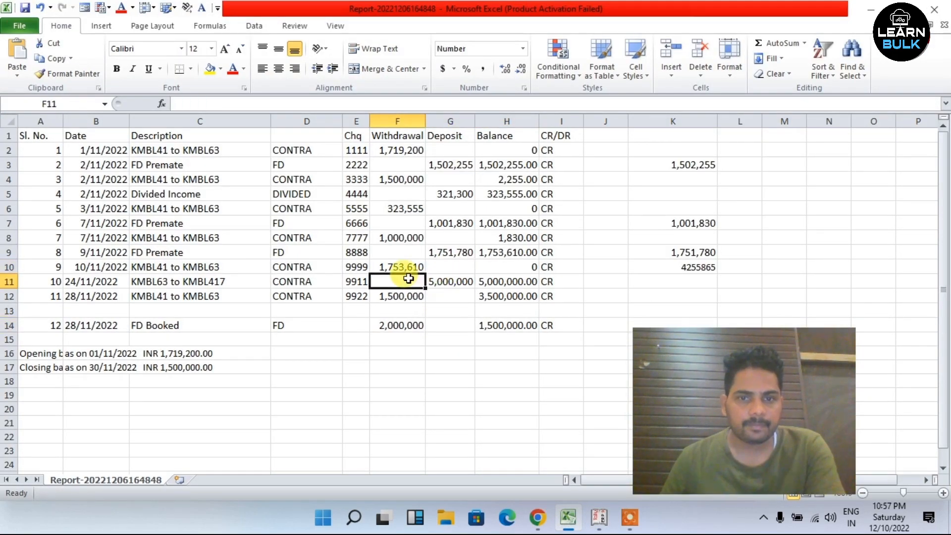
left_click(402, 295)
left_click(220, 283)
left_click(429, 285)
left_click(401, 295)
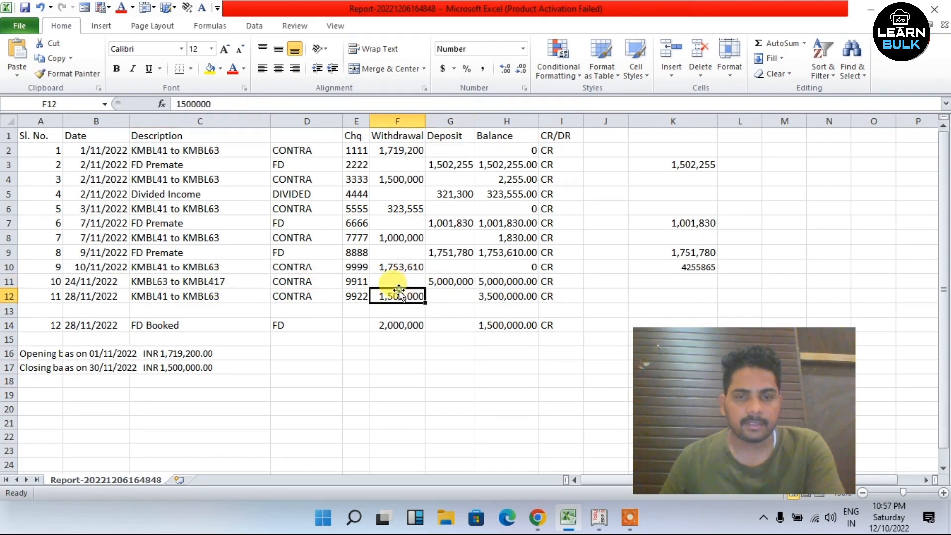
left_click(398, 281)
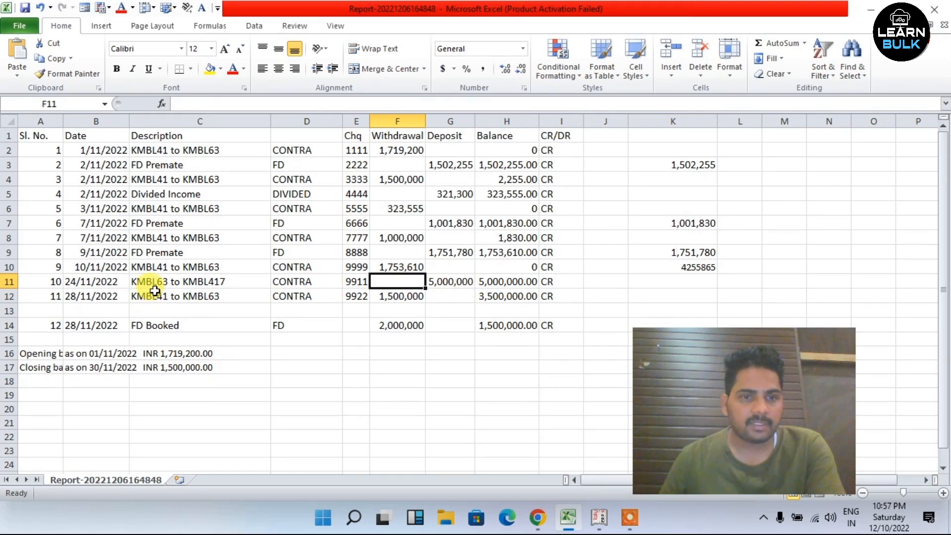
- Correct the tenth transaction's description in C11 to "KMBL63 to KMBL41" and save the report, keeping the CSV format
double_click(225, 287)
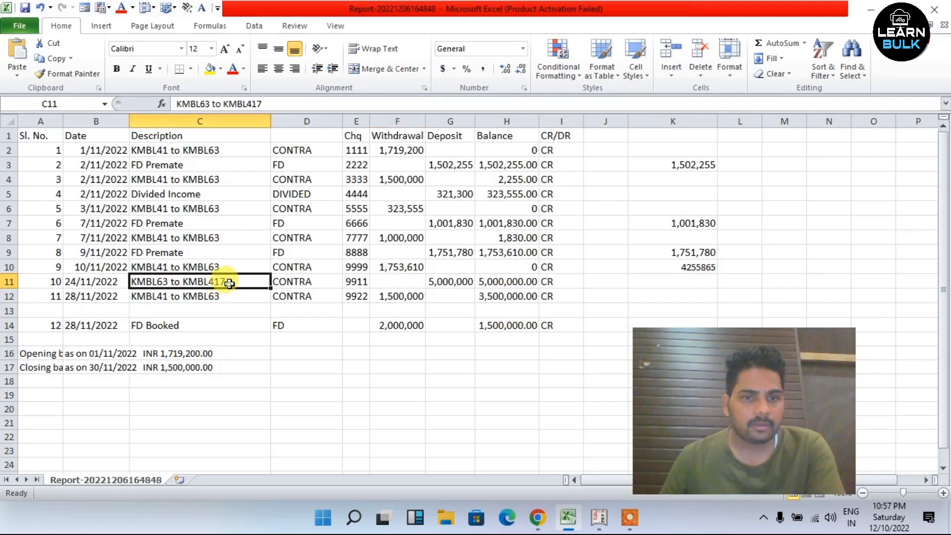
key("BackSpace")
key("Return")
left_click(226, 282)
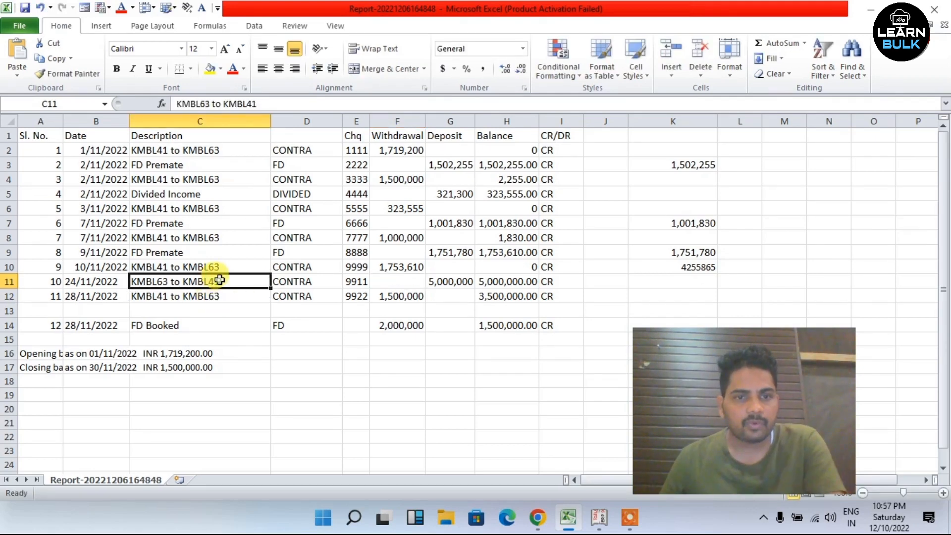
key("ctrl+s")
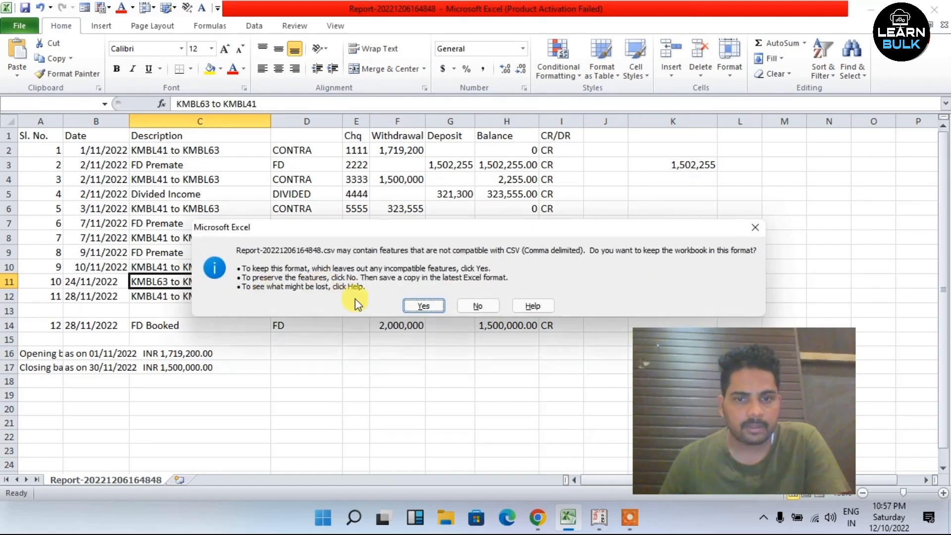
left_click(424, 306)
left_click(302, 310)
left_click(246, 280)
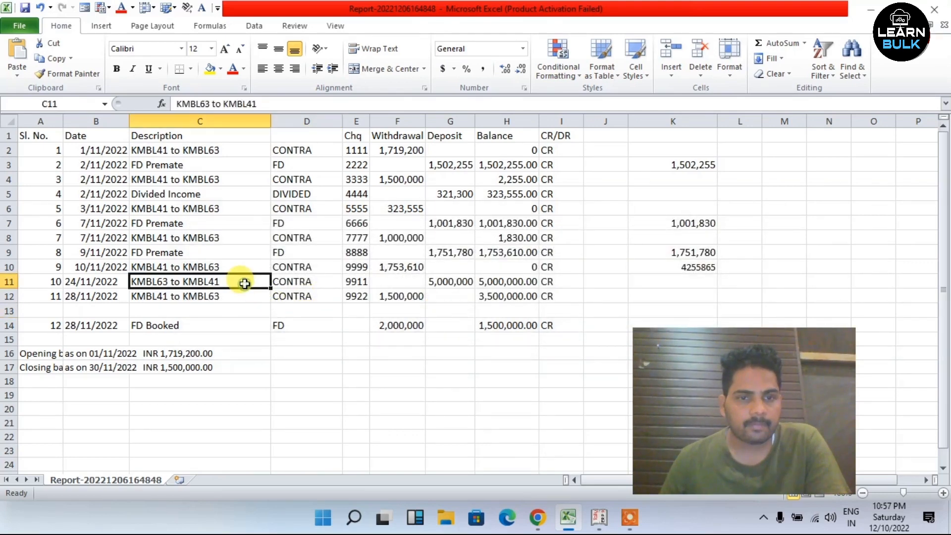
- Return to Tally.ERP 9 and start a new Contra voucher in Accounting Vouchers
left_click(600, 516)
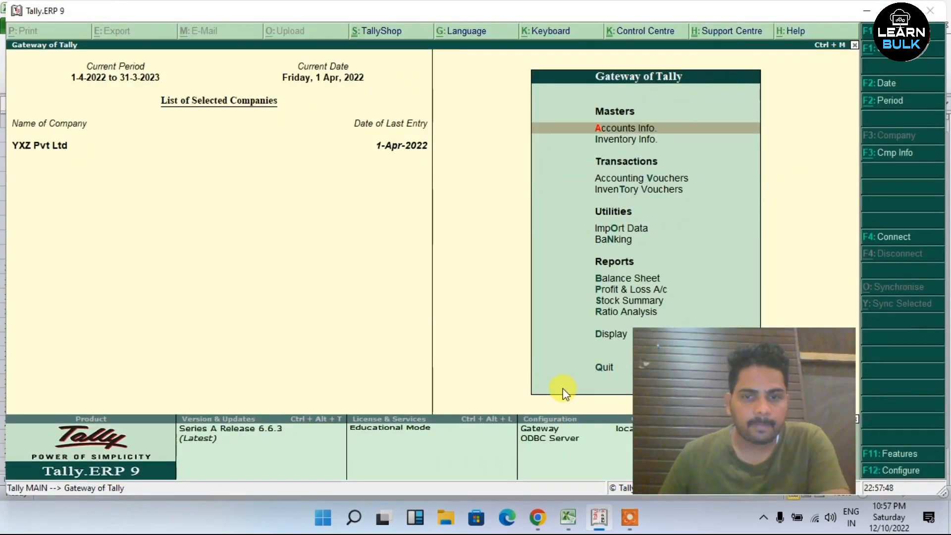
key("Escape")
key("n")
key("Down")
key("Down")
key("Down")
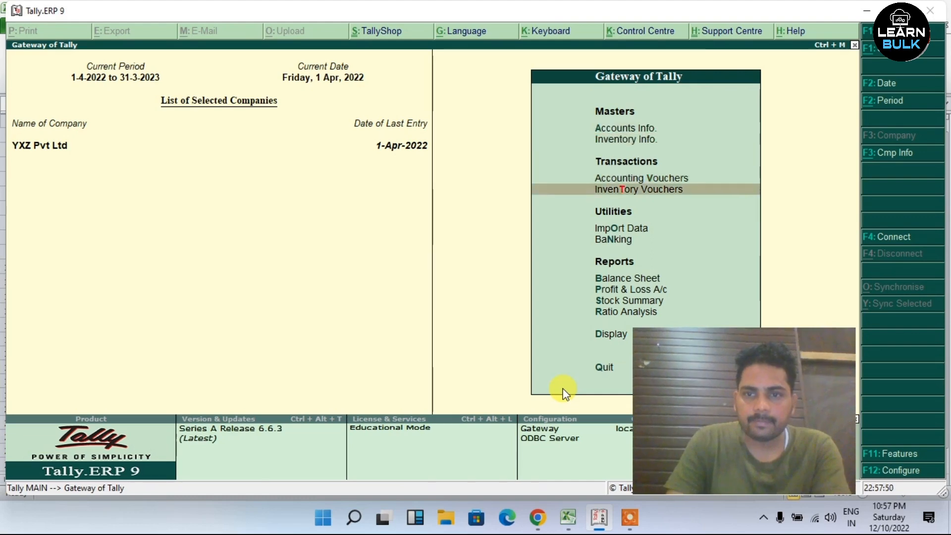
key("Up")
key("Return")
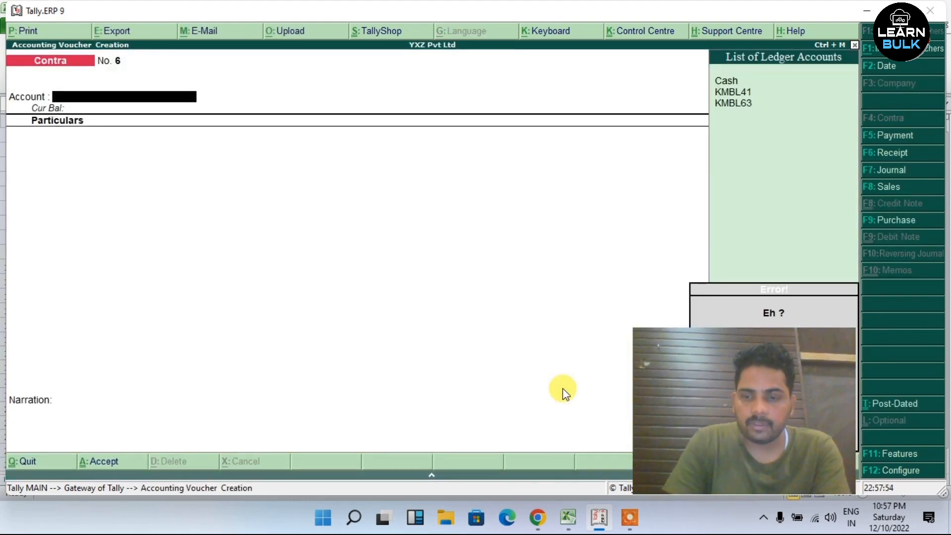
- Set the Contra voucher's account to KMBL41 and choose KMBL63 as the ledger under Particulars
key("Down")
key("Return")
type("D")
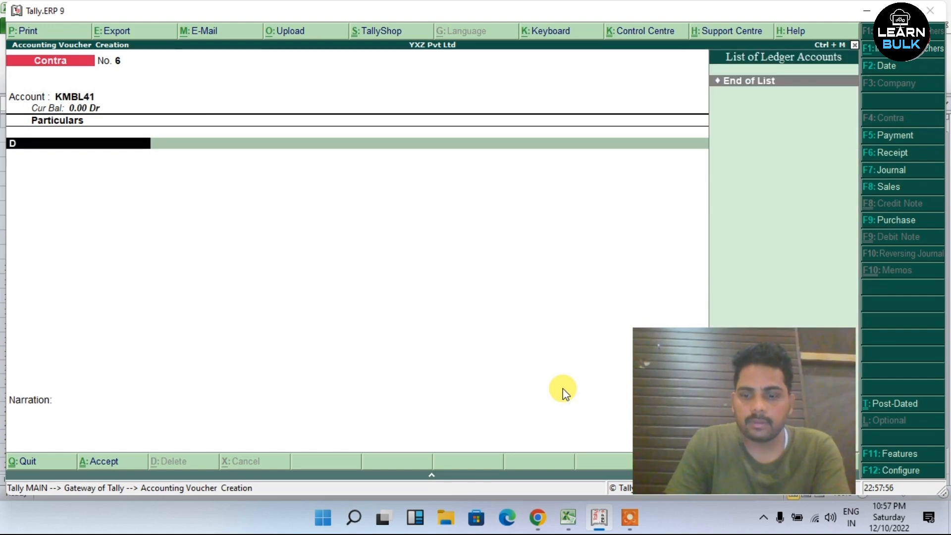
key("BackSpace")
key("Down")
key("Down")
key("Down")
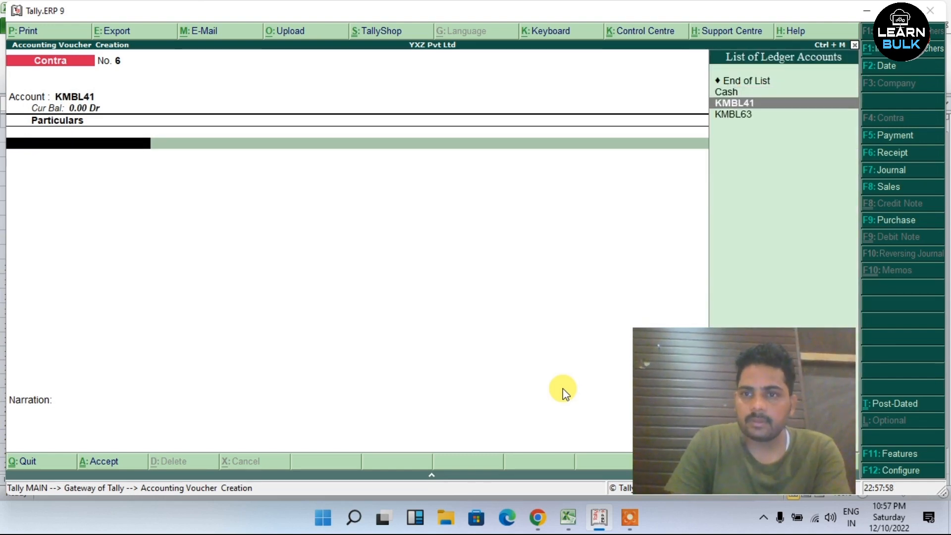
key("Return")
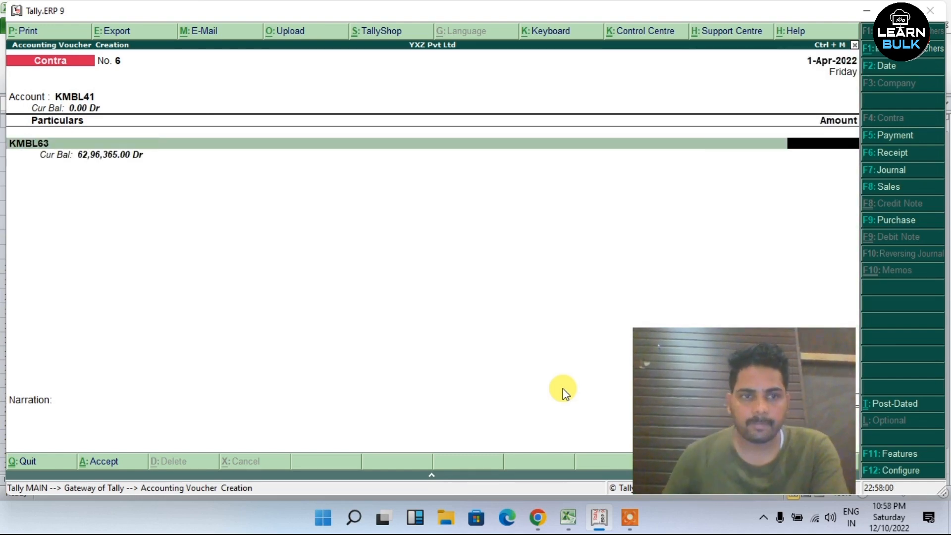
- Switch to the Excel report and copy the tenth transaction's deposit amount 5000000 from cell G11
left_click(568, 517)
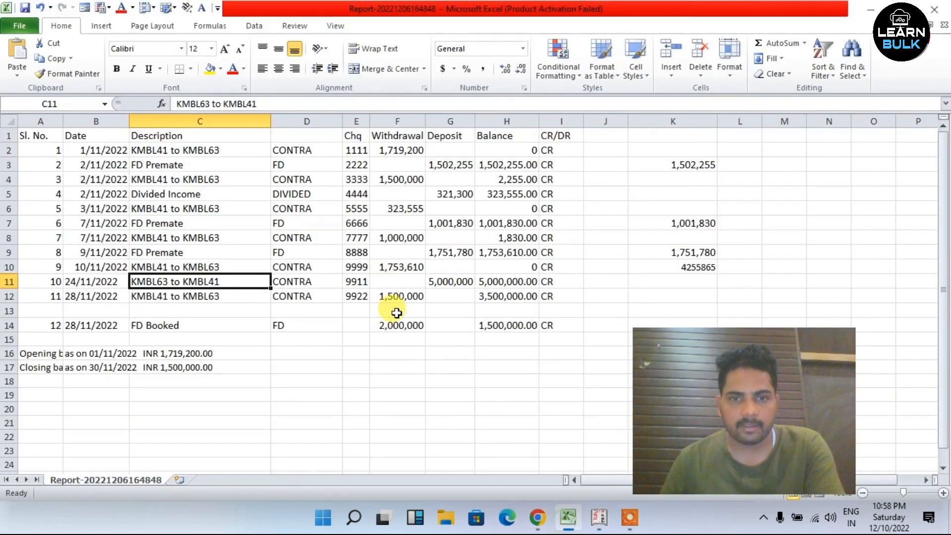
left_click(442, 284)
double_click(191, 103)
right_click(197, 103)
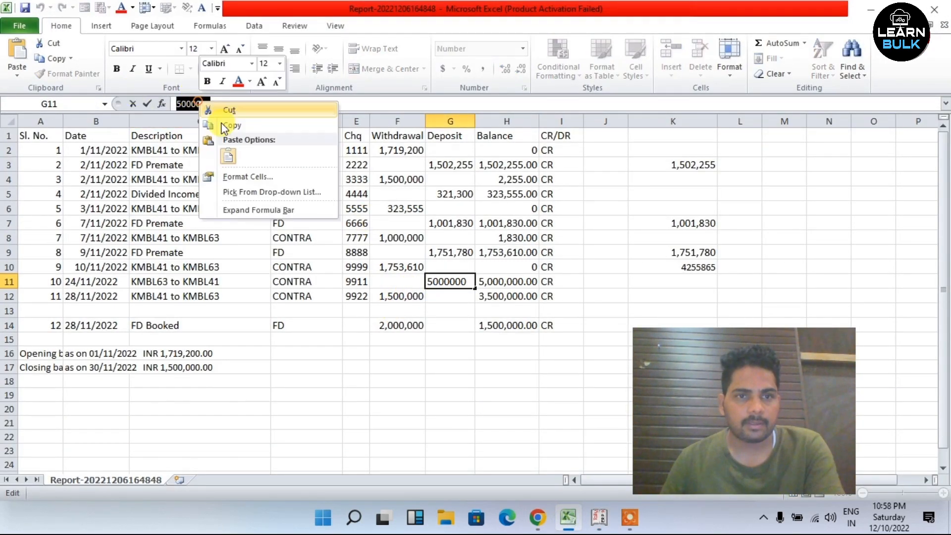
left_click(228, 126)
- Return to Tally.ERP 9, enter 5000000 as the KMBL63 amount and allocate it as a cheque with instrument number 524152
left_click(599, 517)
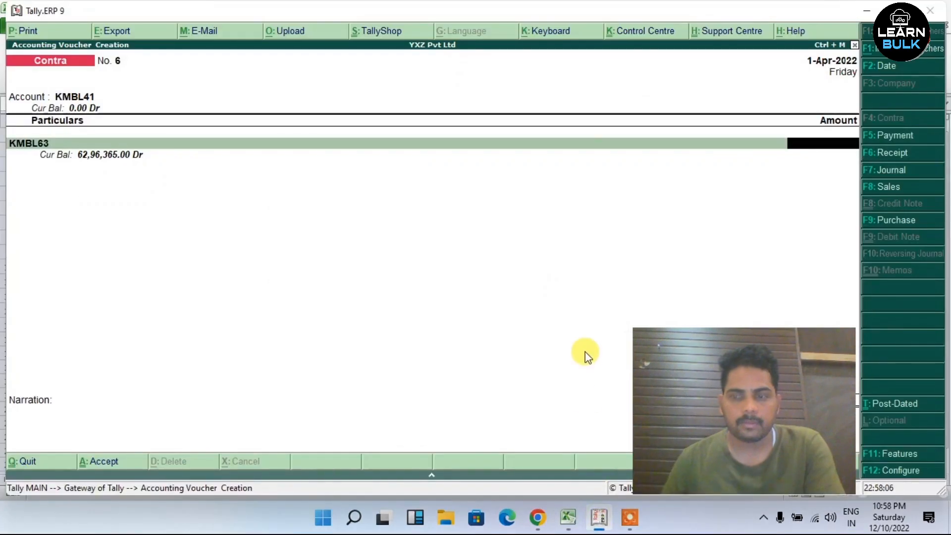
key("Return")
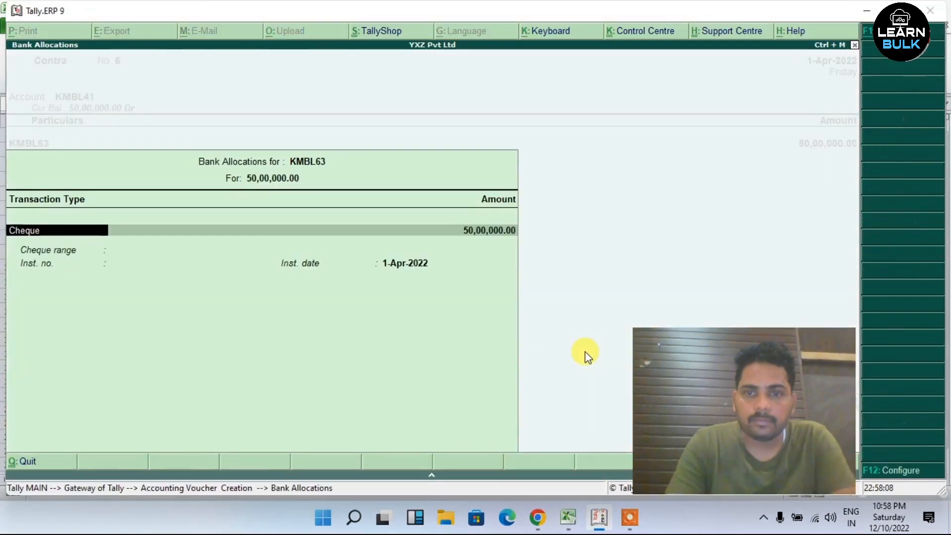
key("Return")
key("Return")
type("524152")
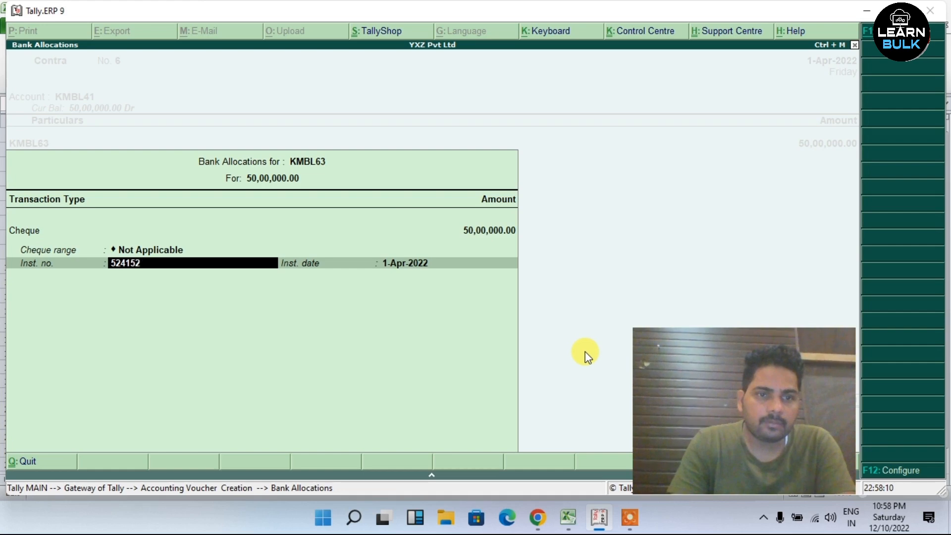
key("Return")
key("Return")
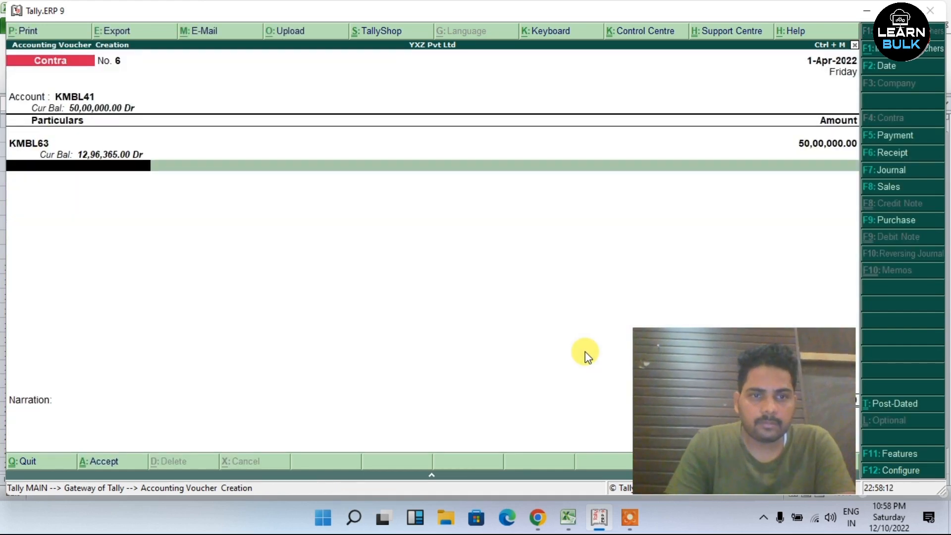
- Finish the Contra voucher's entries, add a narration for the transfer from KMBL63 to KMBL41, and save the voucher
key("Return")
key("Return")
key("Return")
key("Return")
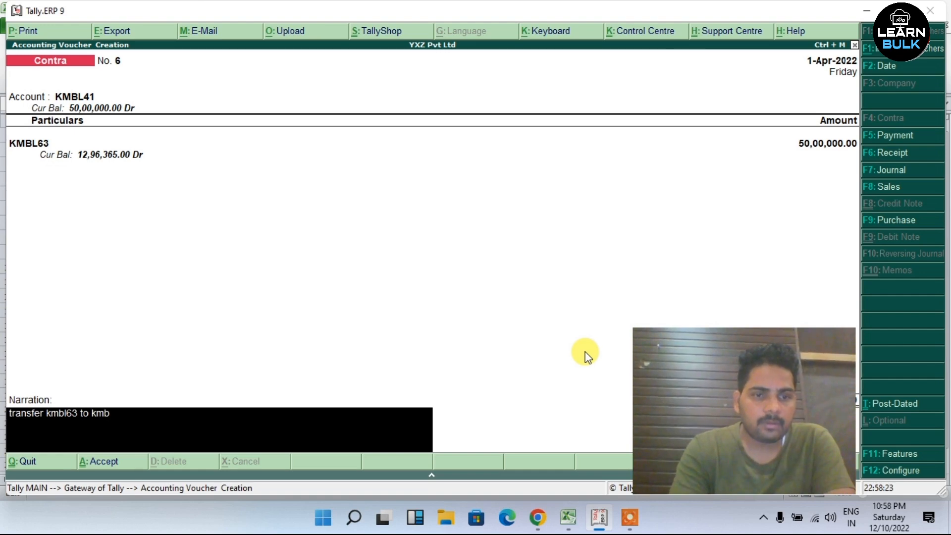
type("1")
key("Return")
key("Return")
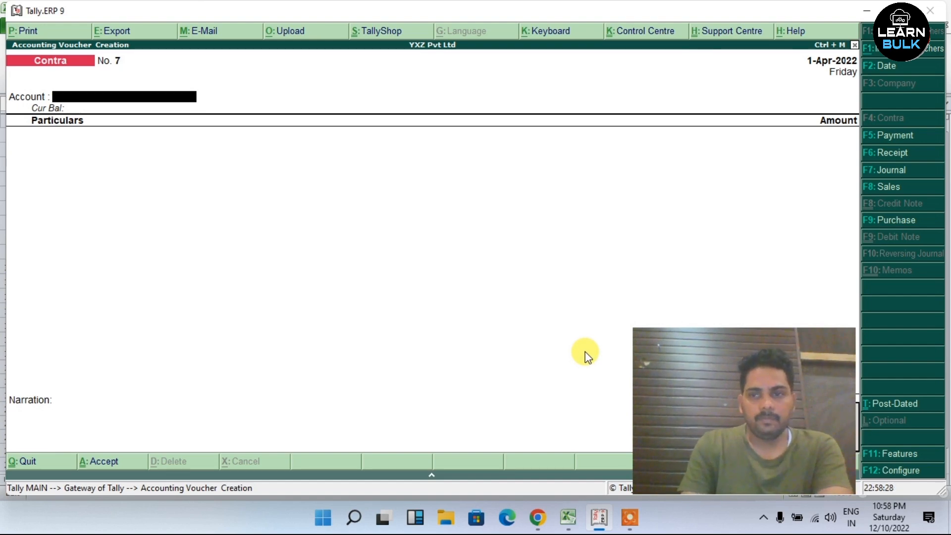
- Leave voucher entry and open the Cash/Bank Books summary under Account Books to check the KMBL41 closing balance
key("Escape")
key("Down")
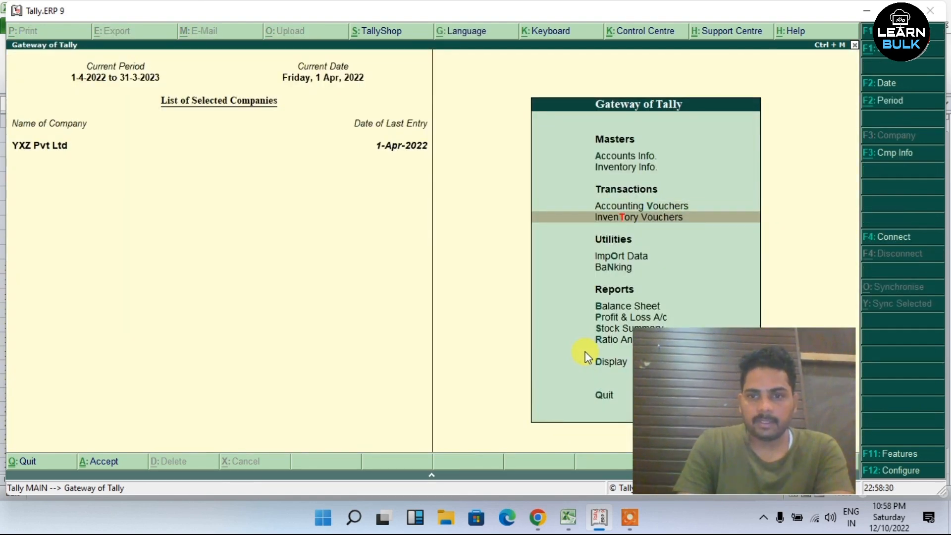
key("Down")
key("Down")
key("Down")
key("Down")
key("Down")
key("Down")
key("Down")
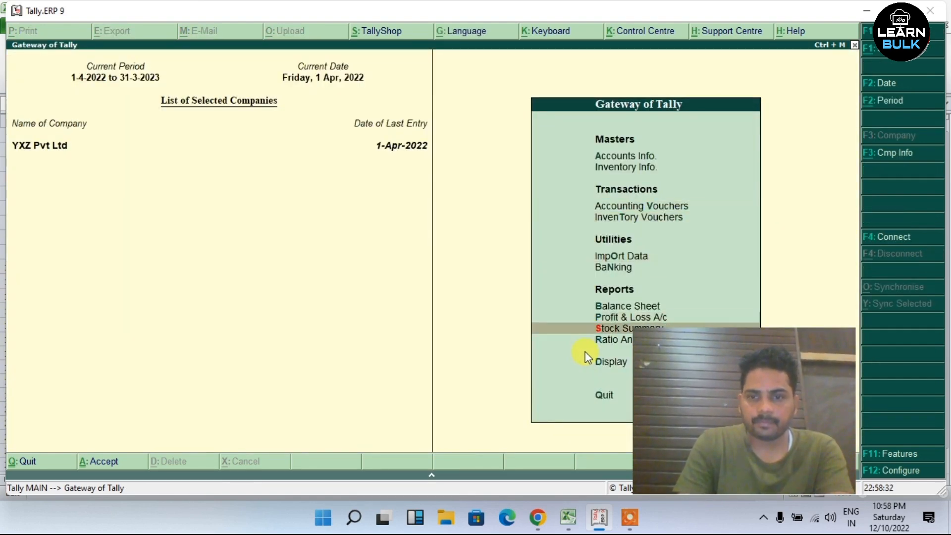
key("Return")
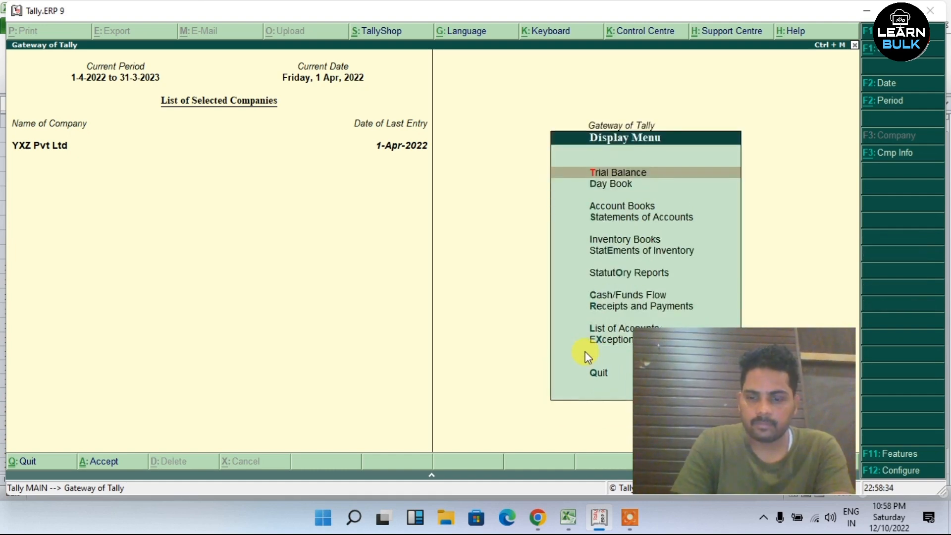
key("Down")
key("Down")
key("Return")
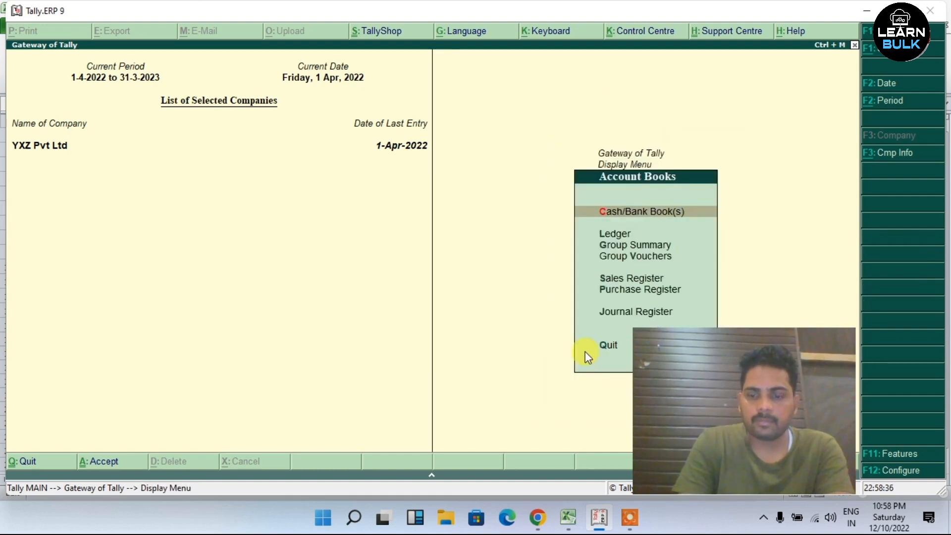
key("Return")
key("Down")
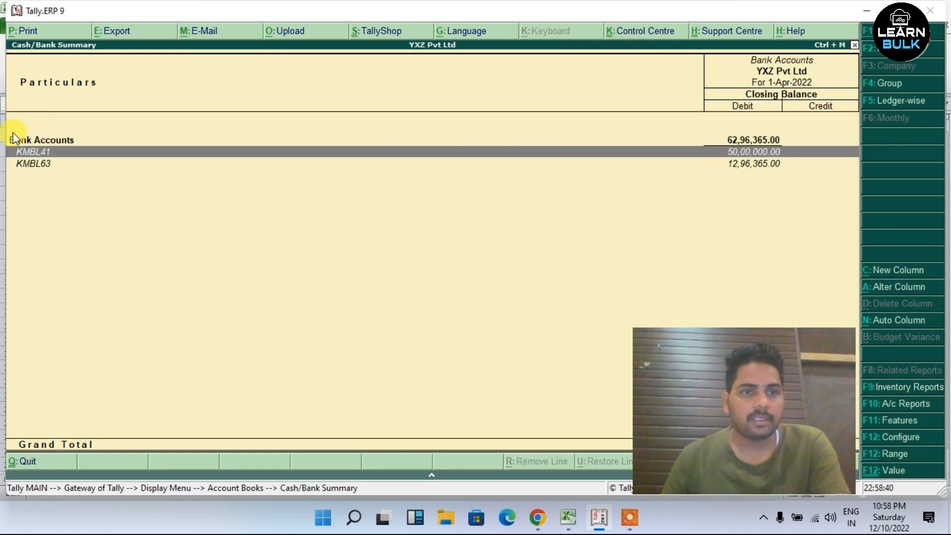
- Switch to the Excel report and compare the KMBL41 balance with the tenth transaction's balance in cell H11
left_click(568, 517)
left_click(455, 319)
left_click(448, 279)
left_click(522, 282)
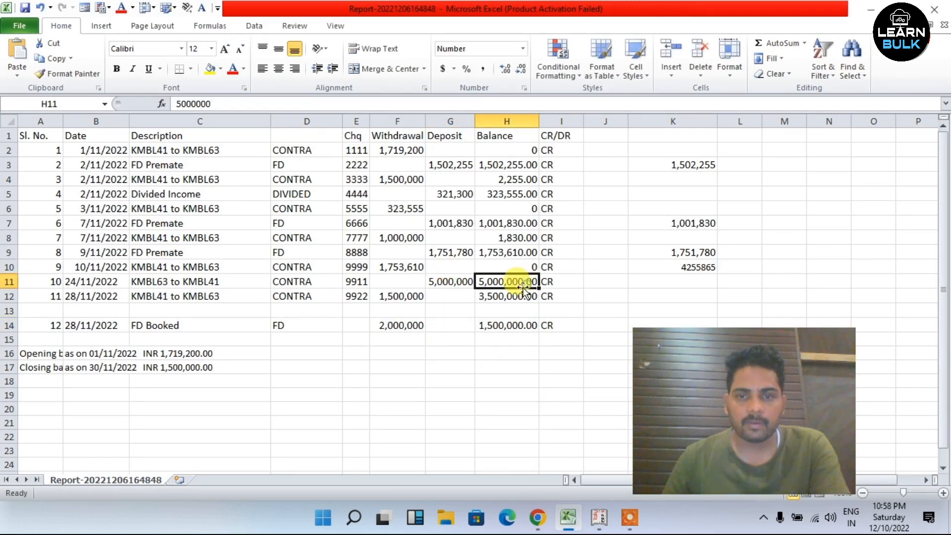
- Review the eleventh transaction in row 12, examining its description, voucher type and withdrawal amount
left_click(414, 296)
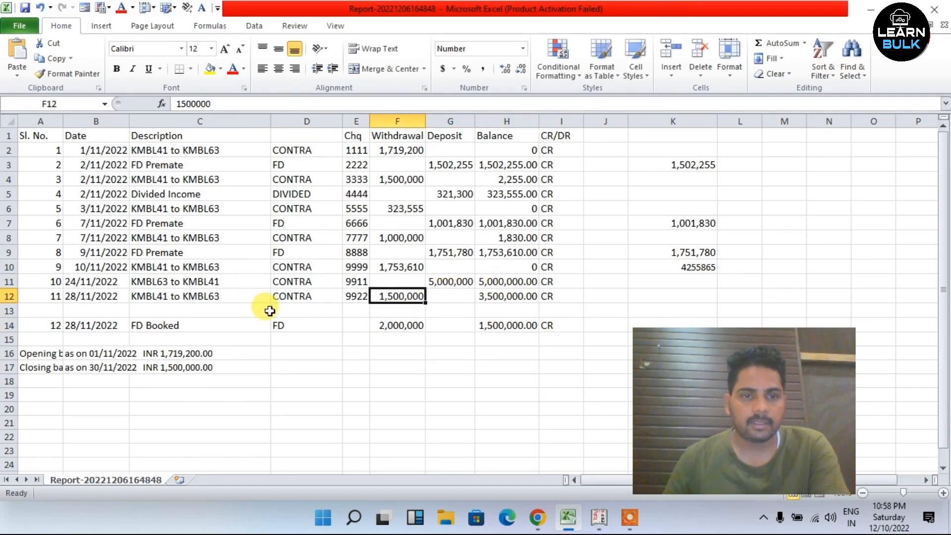
left_click(159, 305)
left_click(144, 296)
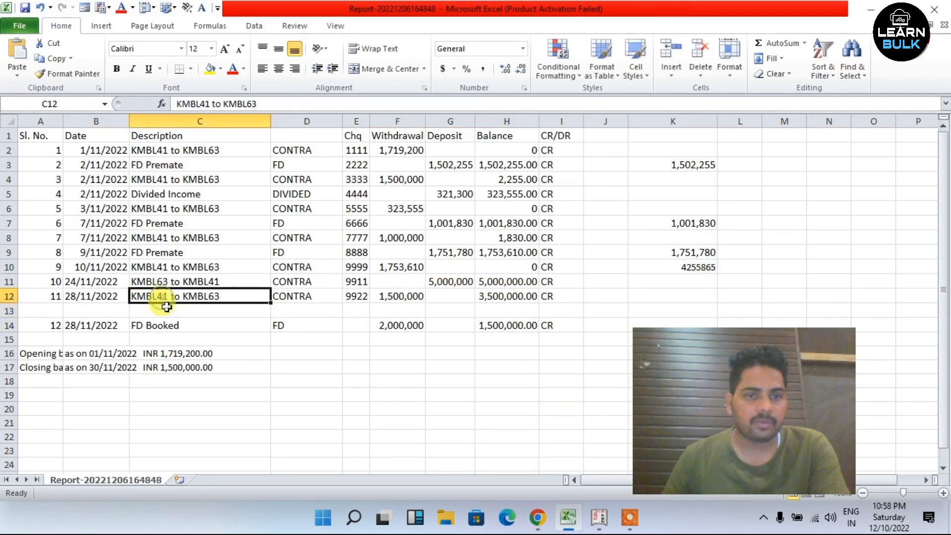
left_click(394, 297)
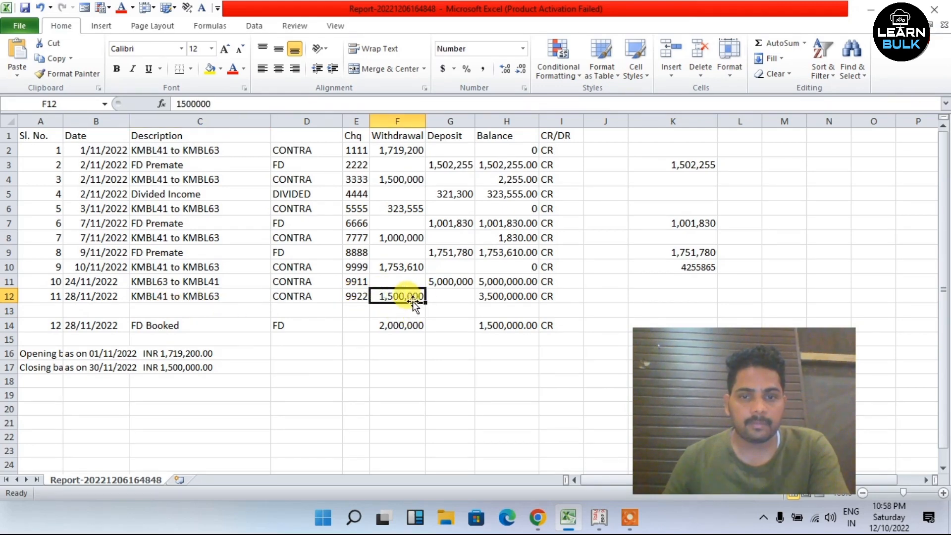
left_click(393, 312)
left_click(391, 295)
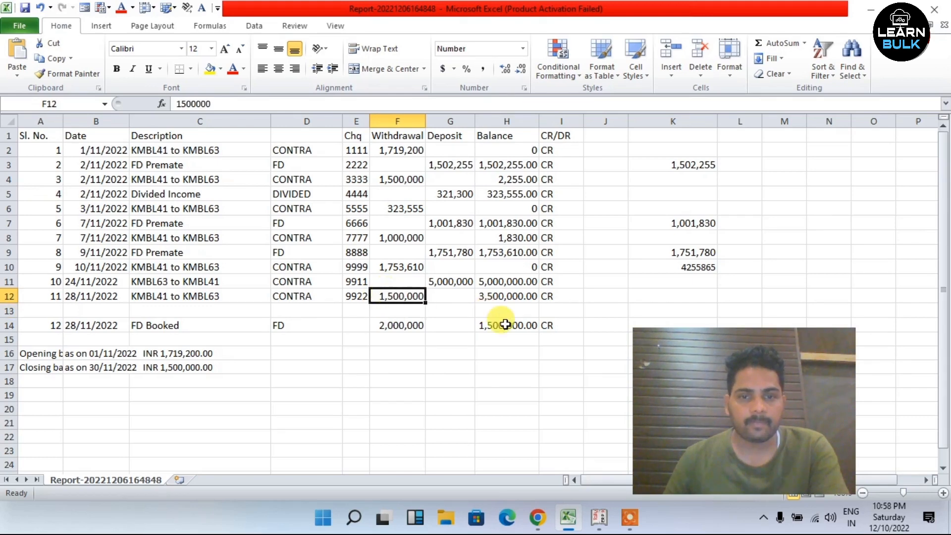
left_click(277, 297)
left_click(382, 301)
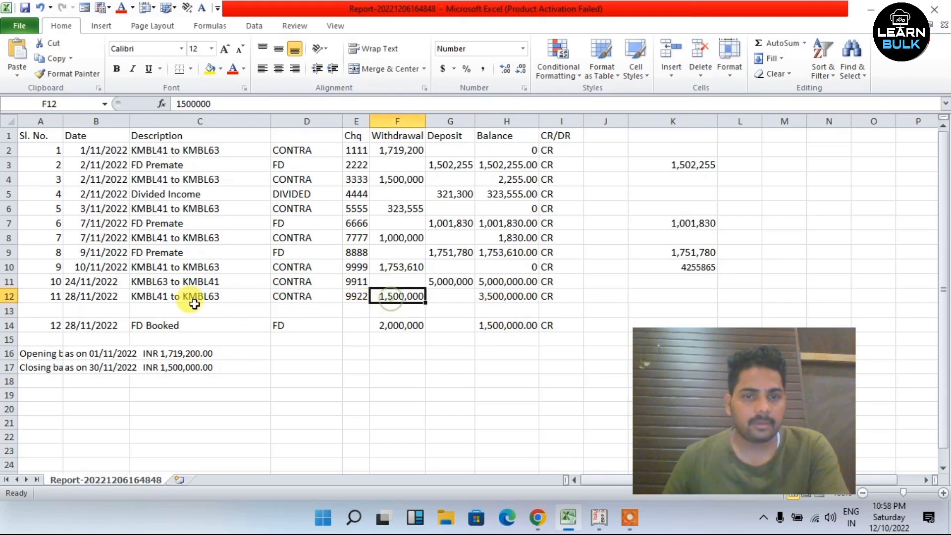
left_click(143, 298)
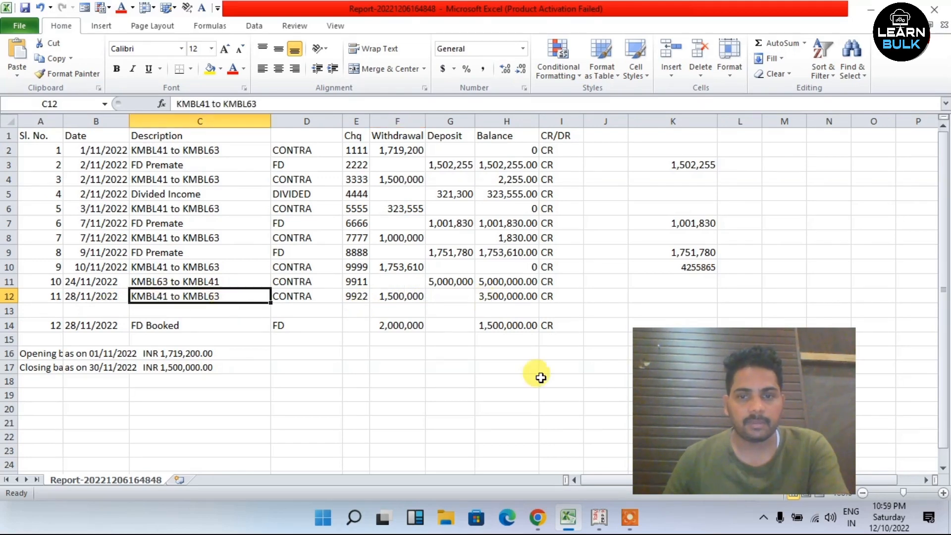
- Return to Tally.ERP 9, leave the Cash/Bank Summary and start a new Contra voucher in Accounting Vouchers
left_click(599, 520)
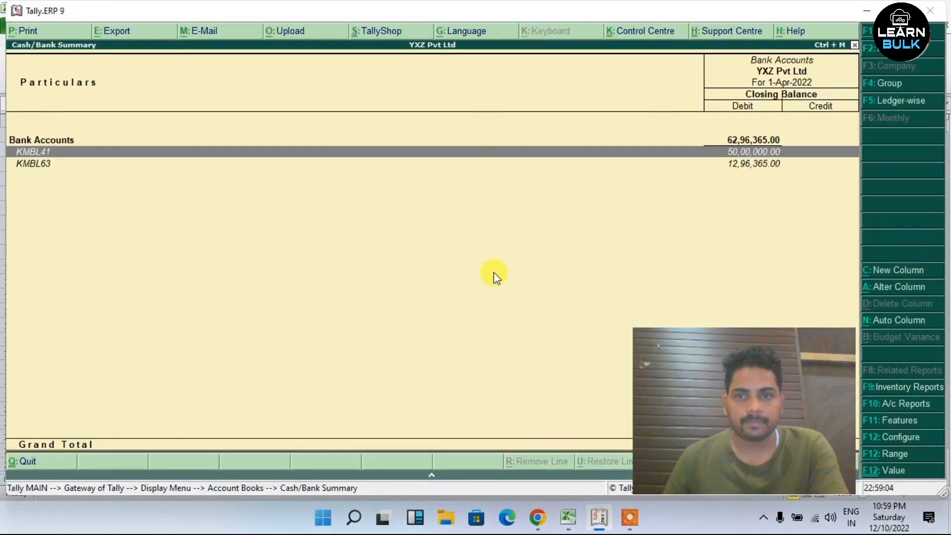
key("Escape")
key("Escape")
key("Escape")
key("Escape")
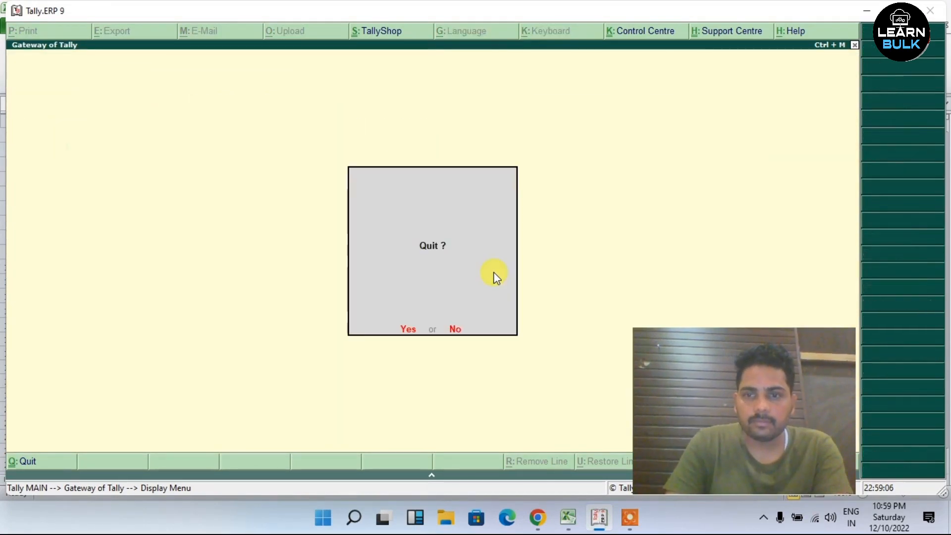
key("Escape")
key("Down")
key("Down")
key("Down")
key("Up")
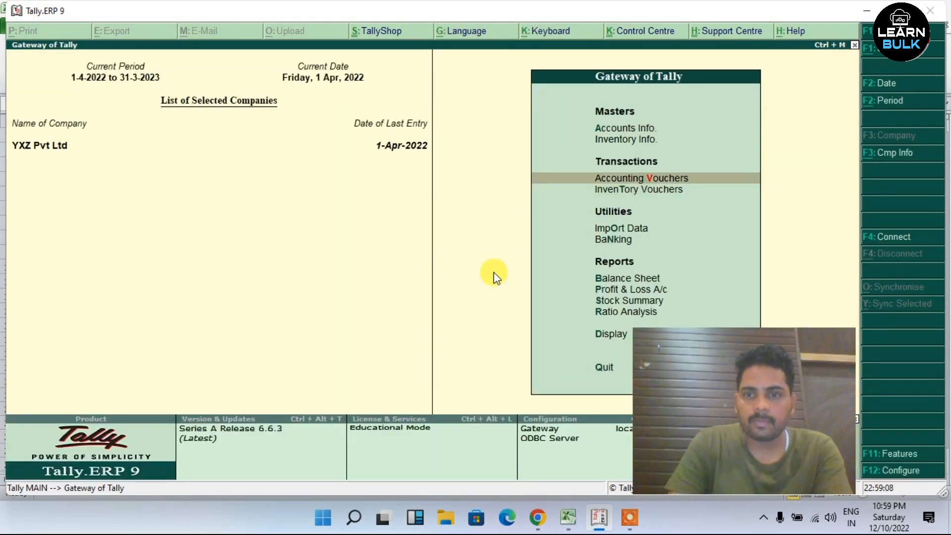
key("Return")
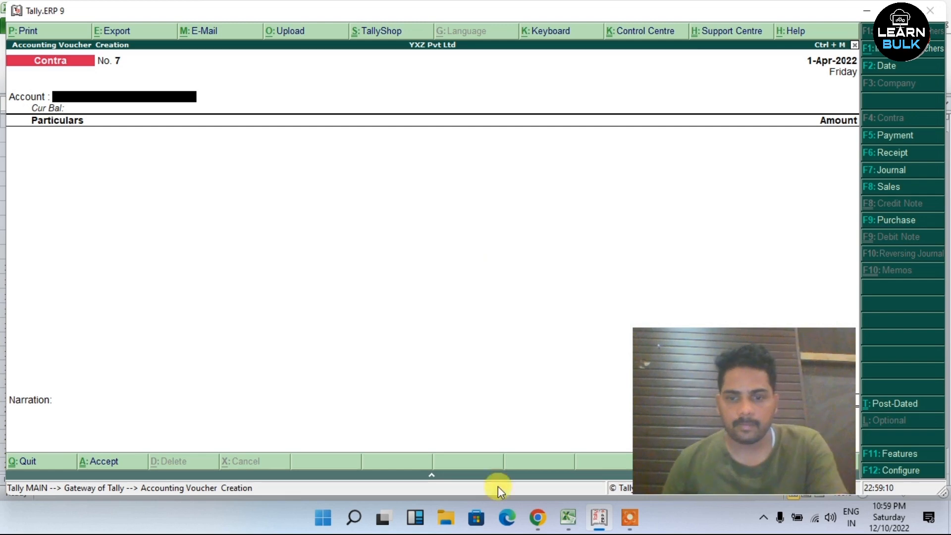
- Recheck the transfer direction in the Excel report, then set the Contra account to KMBL63 with KMBL41 under Particulars
left_click(568, 517)
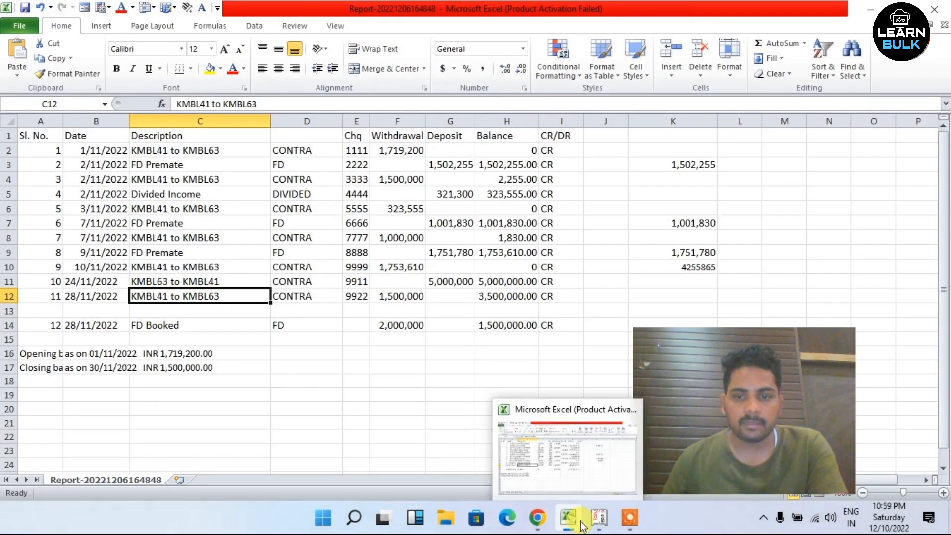
left_click(599, 517)
type("63")
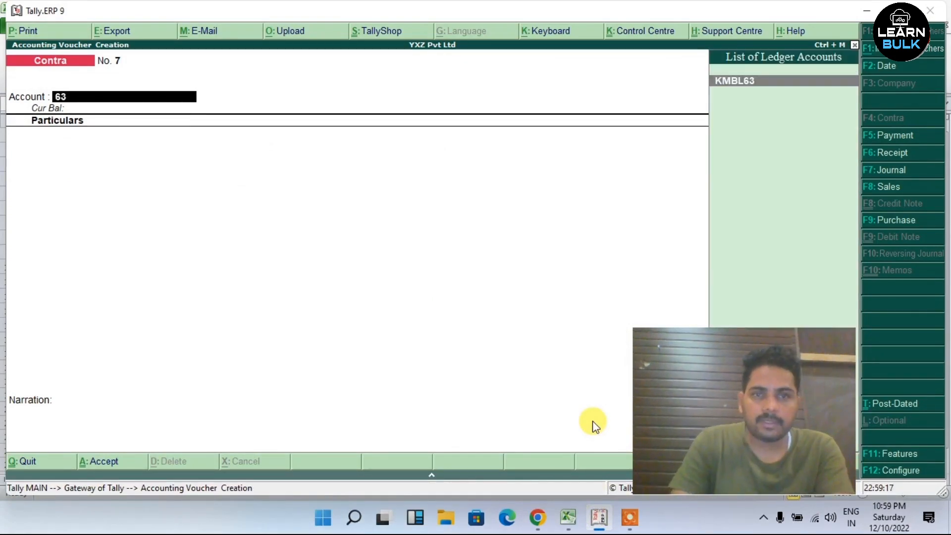
key("Return")
type("D")
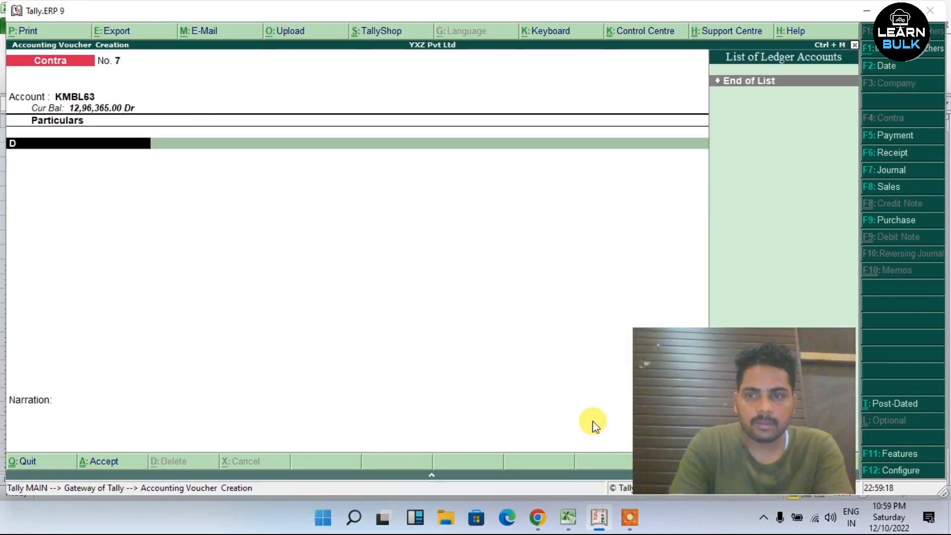
key("BackSpace")
key("Down")
key("Down")
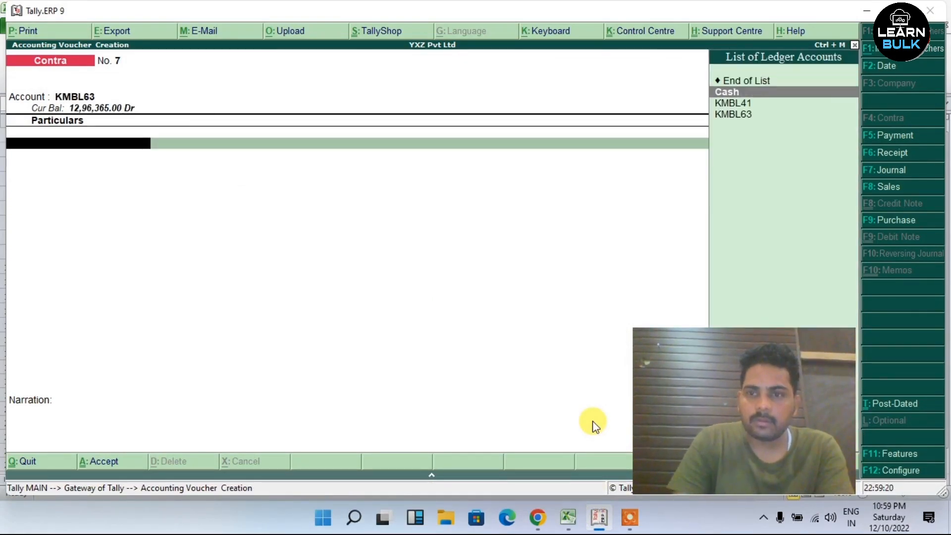
key("Return")
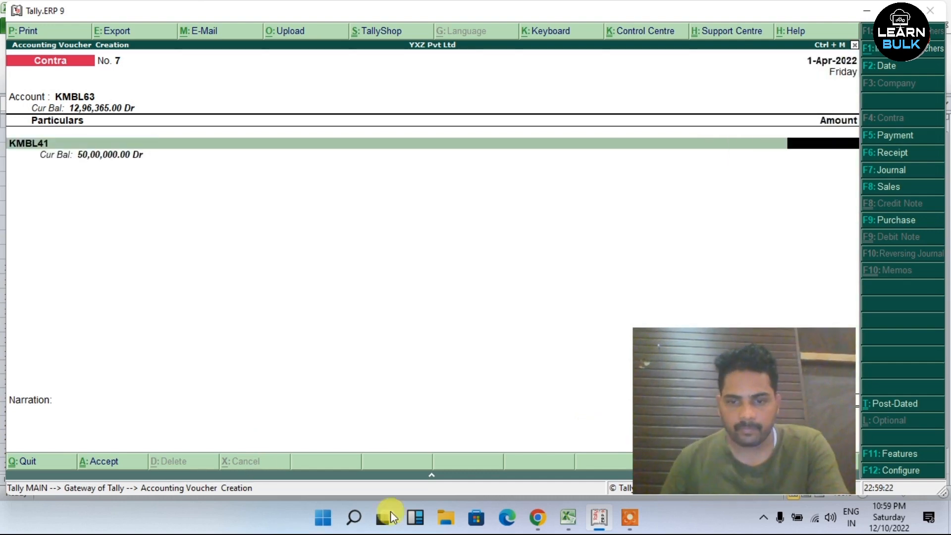
- Switch to the Excel report and copy the eleventh transaction's withdrawal amount 1500000 from cell F12
left_click(569, 519)
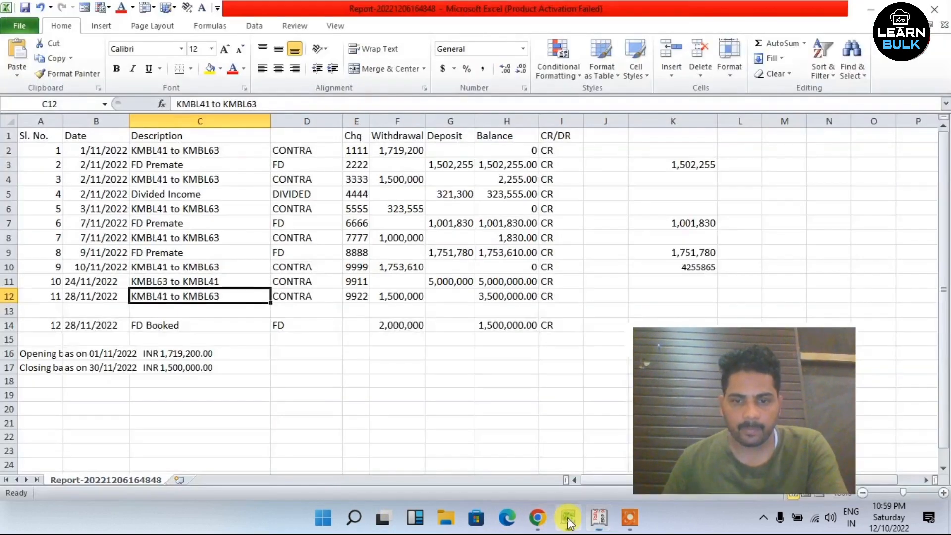
left_click(396, 296)
key("F2")
left_click_drag(104, 98, 13, 101)
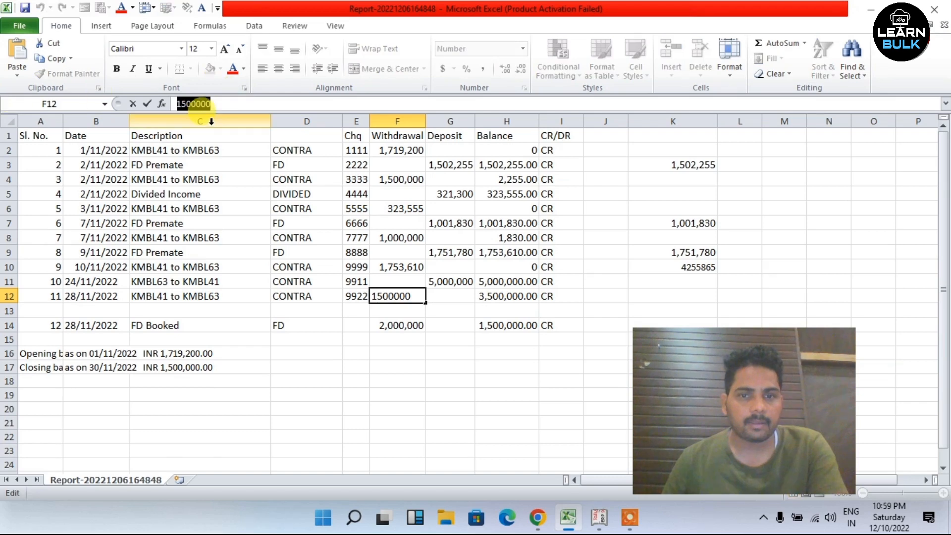
right_click(189, 106)
left_click(223, 131)
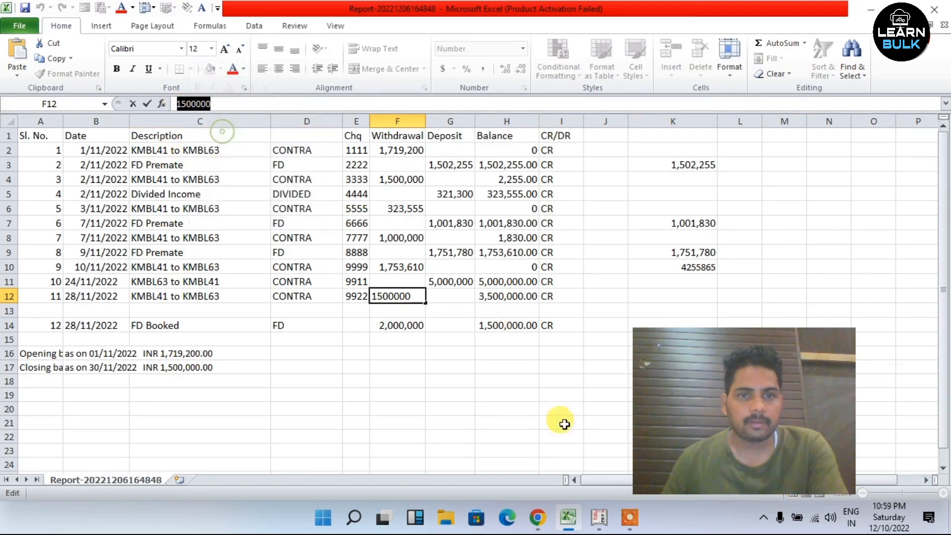
- Return to Tally.ERP 9, enter 1500000 as the KMBL41 amount and allocate it as a cheque with instrument number 52412
left_click(599, 518)
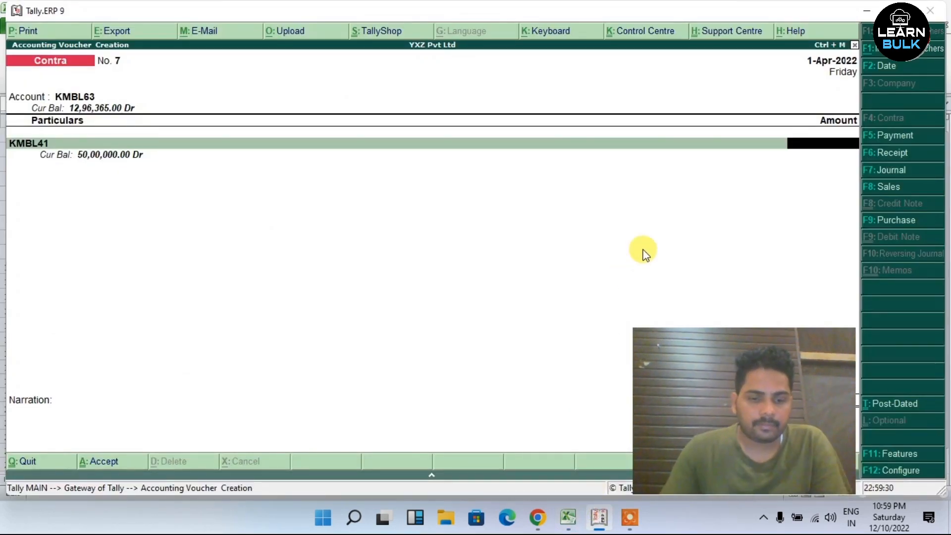
key("ctrl+alt+v")
key("Return")
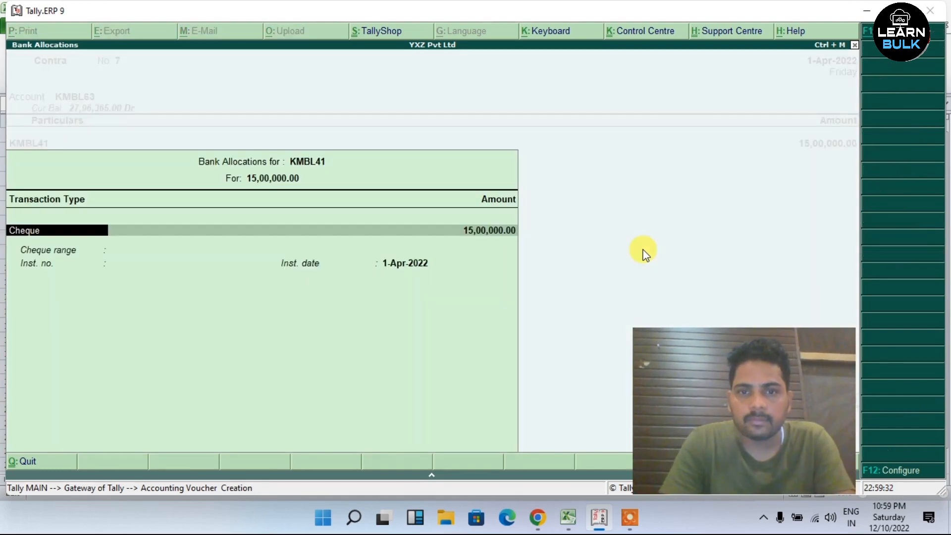
key("Return")
key("Return")
type("5241")
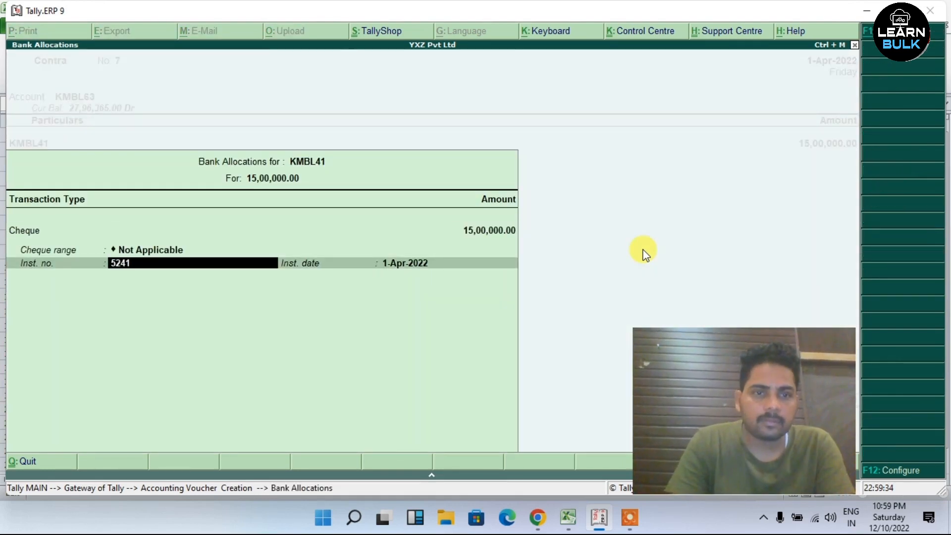
key("Return")
key("Return")
key("Return")
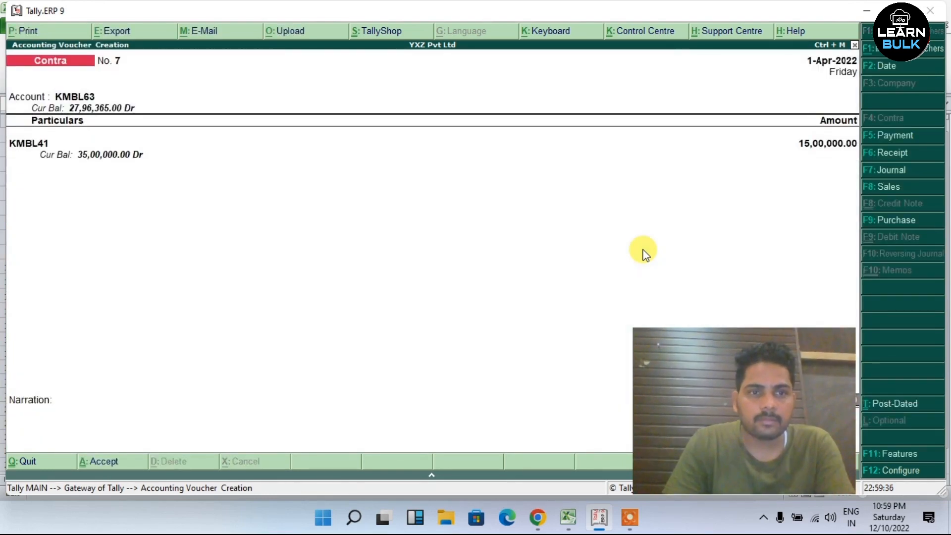
- Complete the KMBL63 bank allocation, add a narration for the transfer from KMBL41 to KMBL63, and save the Contra voucher
key("Return")
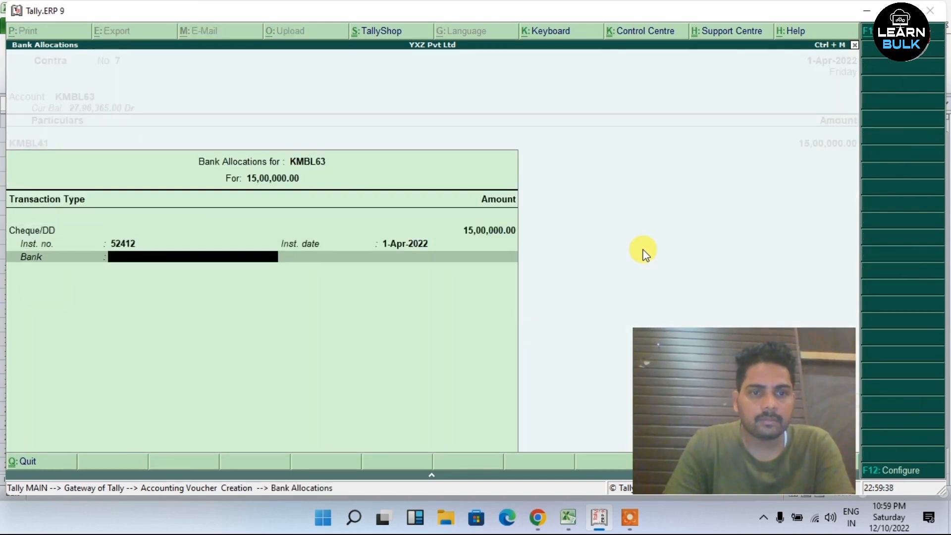
key("Return")
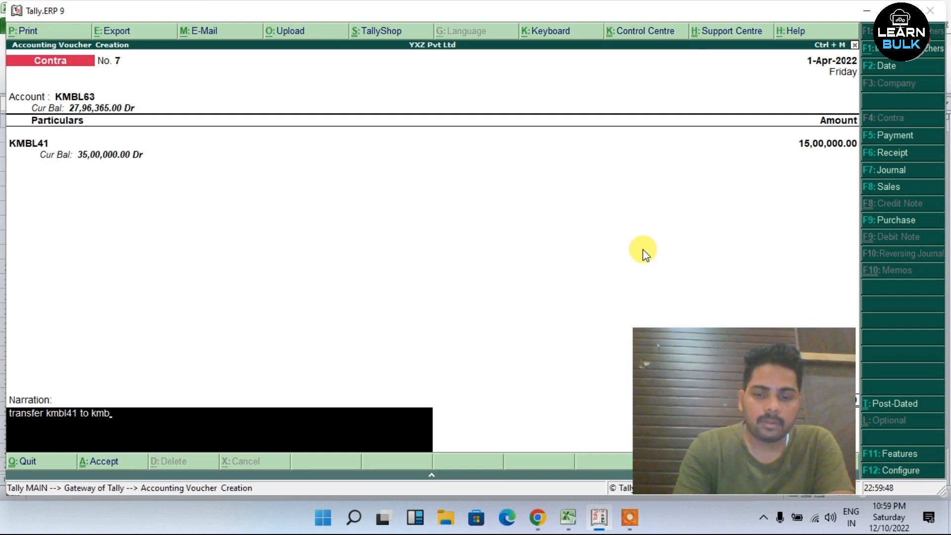
key("Return")
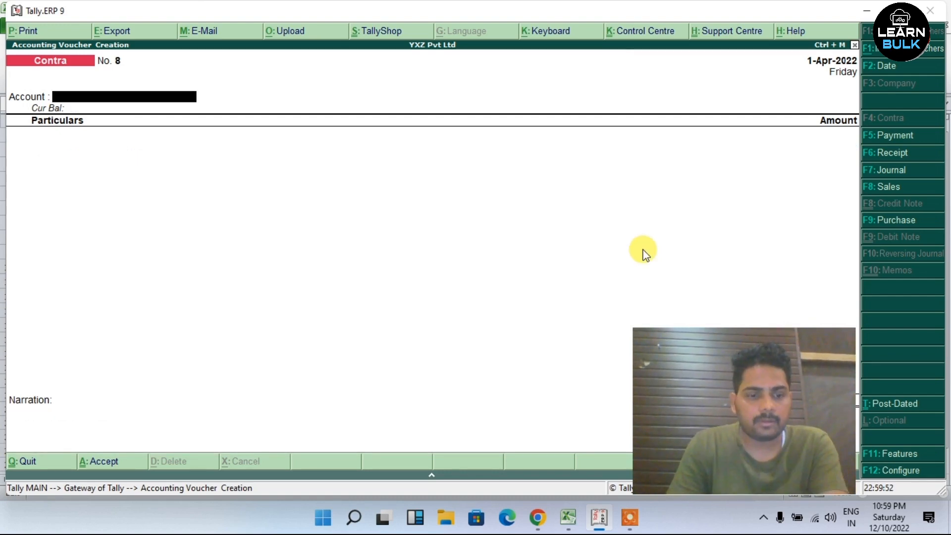
- Leave voucher entry and open the Cash/Bank Summary to check the KMBL41 closing balance
key("Escape")
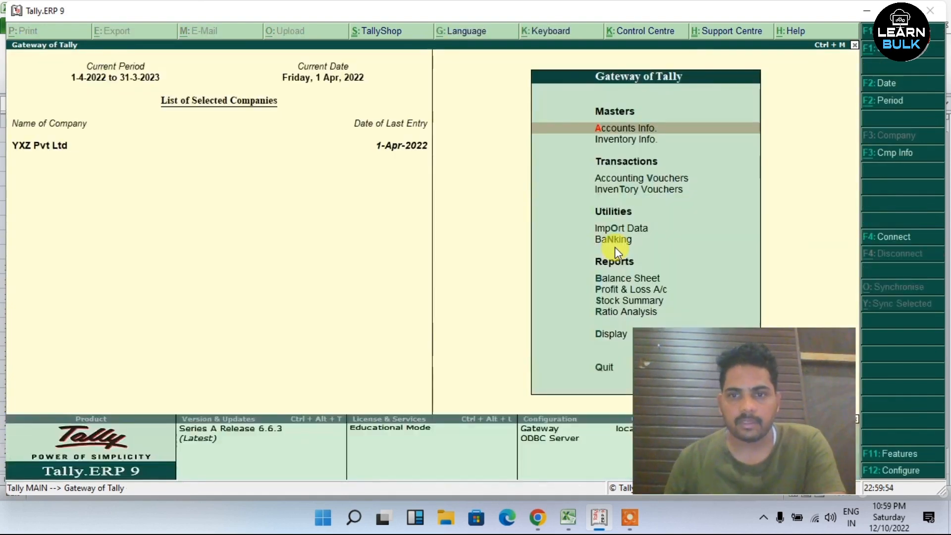
key("Down")
key("Down")
key("Down")
key("Down")
key("Down")
key("Down")
key("Down")
key("Down")
key("Down")
key("Down")
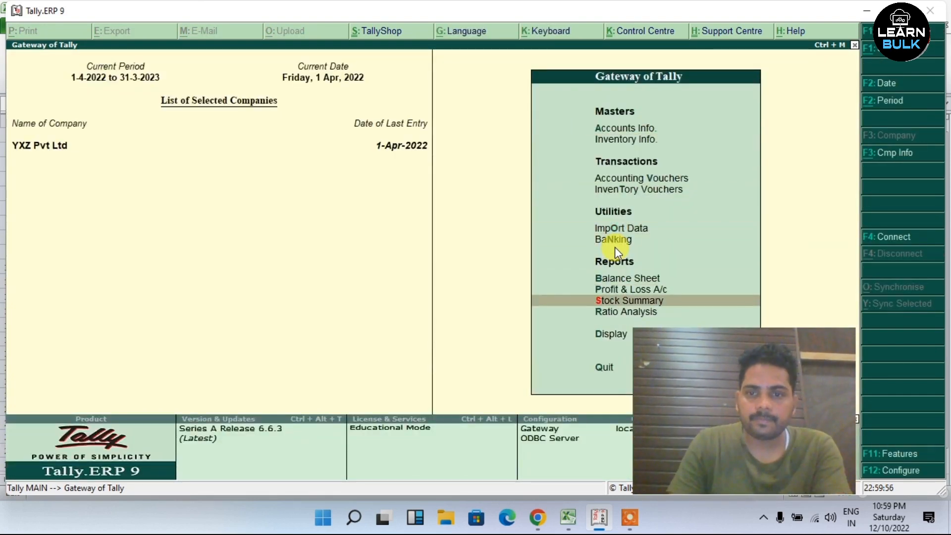
key("Down")
key("Up")
key("Return")
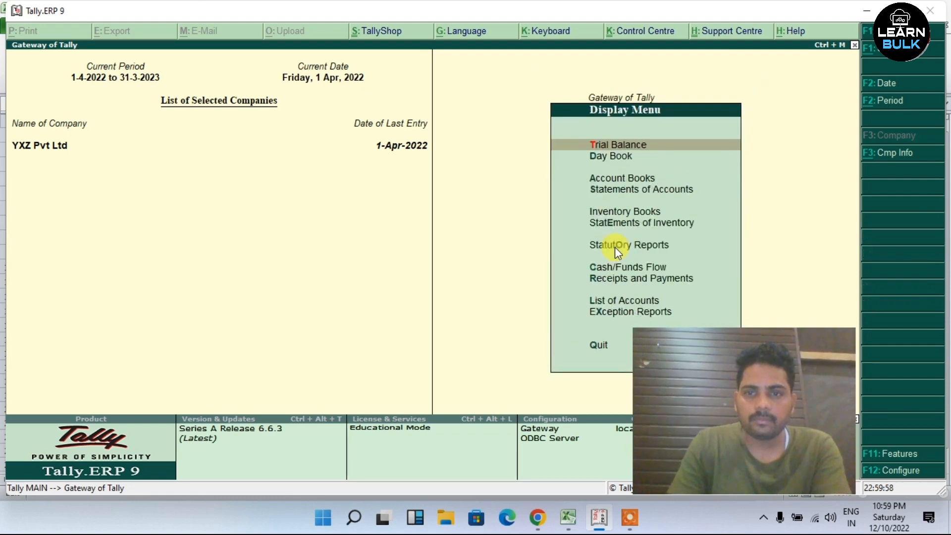
key("Return")
key("Escape")
key("Down")
key("Down")
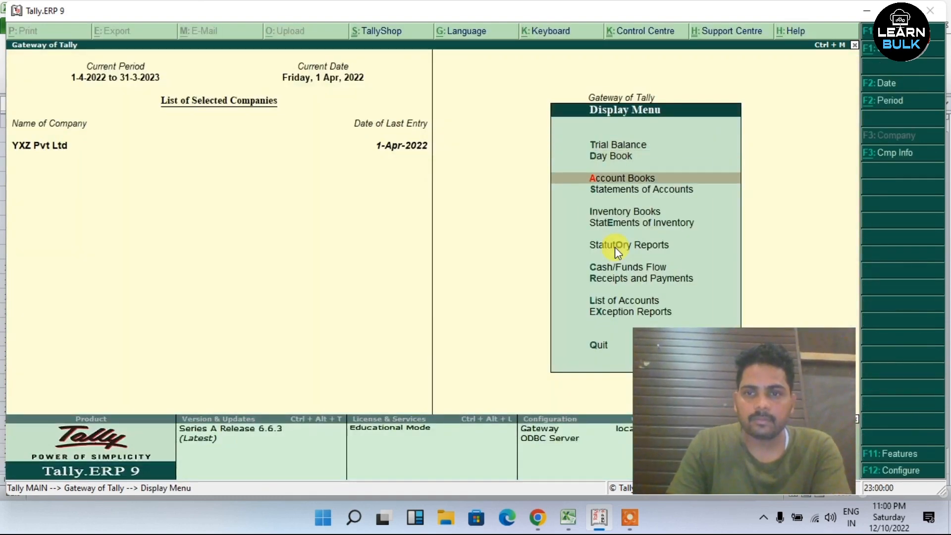
key("Return")
key("Return")
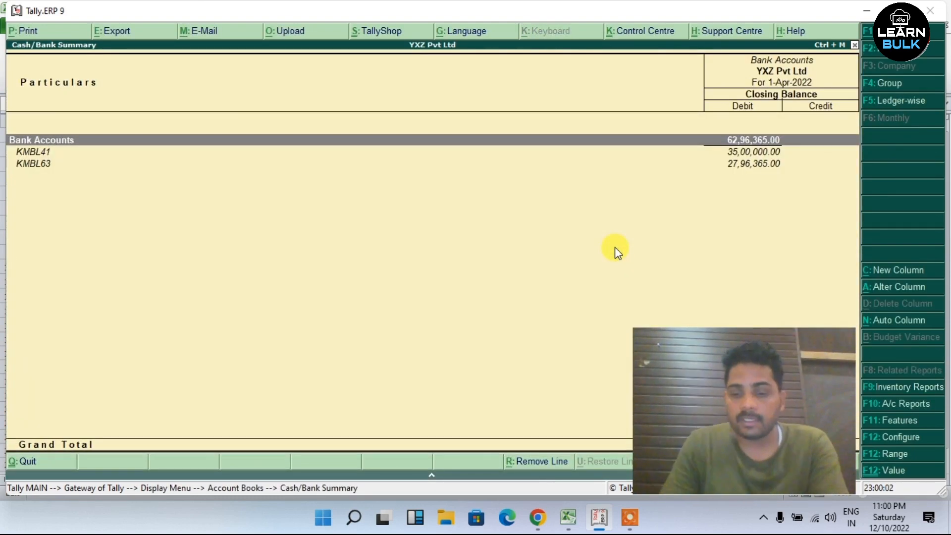
key("Down")
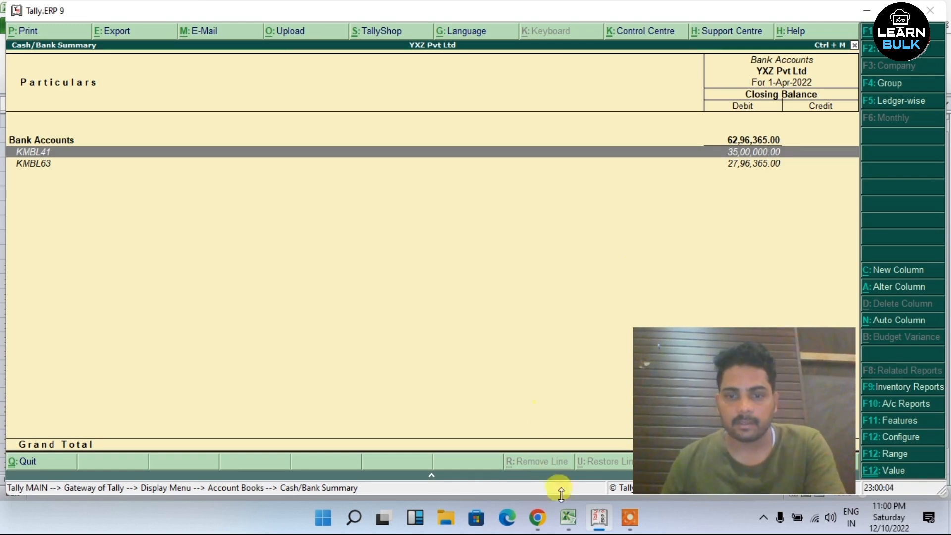
- Switch to the Excel report and compare the KMBL41 closing balance with the eleventh transaction's balance
left_click(568, 518)
left_click(444, 311)
left_click(437, 297)
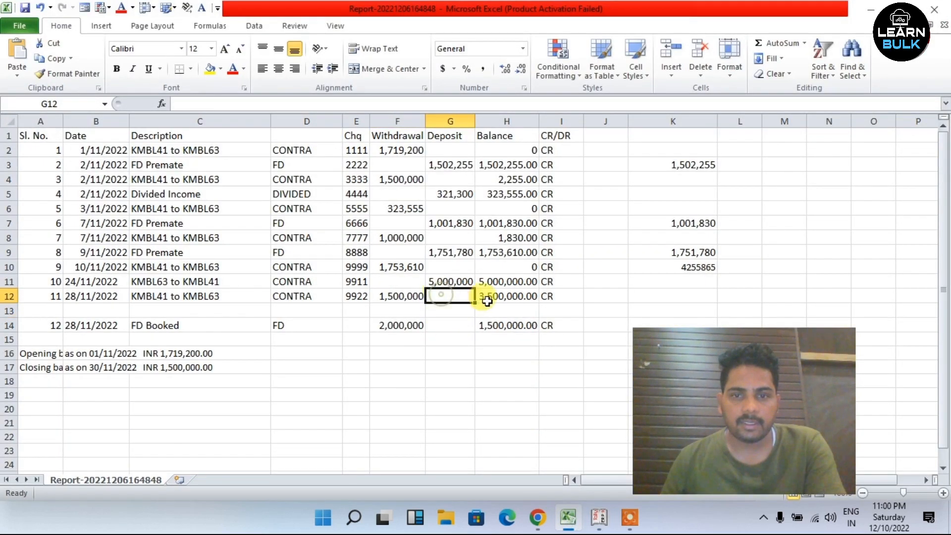
left_click(436, 311)
- Examine the date, description, type and withdrawal amount of the twelfth transaction, FD Booked, in row 14
left_click(72, 326)
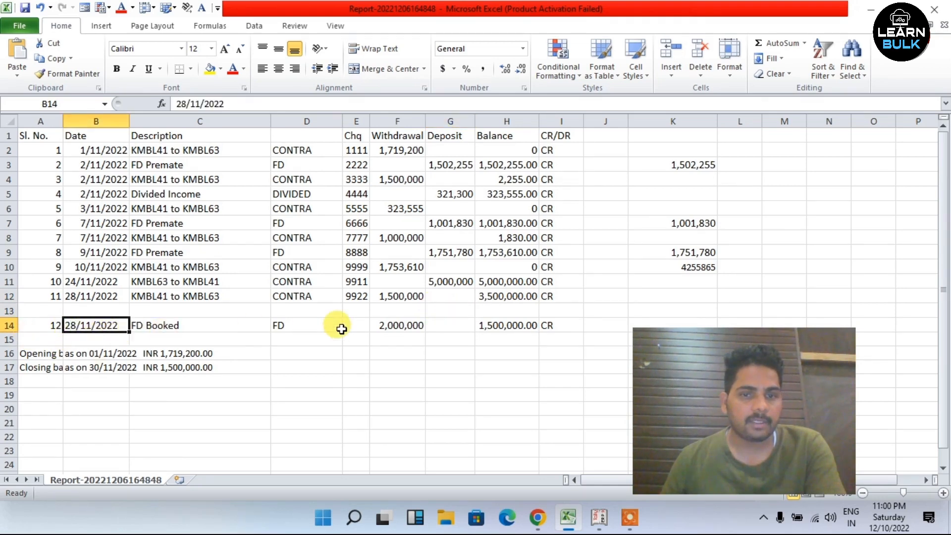
left_click(392, 328)
left_click(134, 323)
key("Down")
left_click(147, 327)
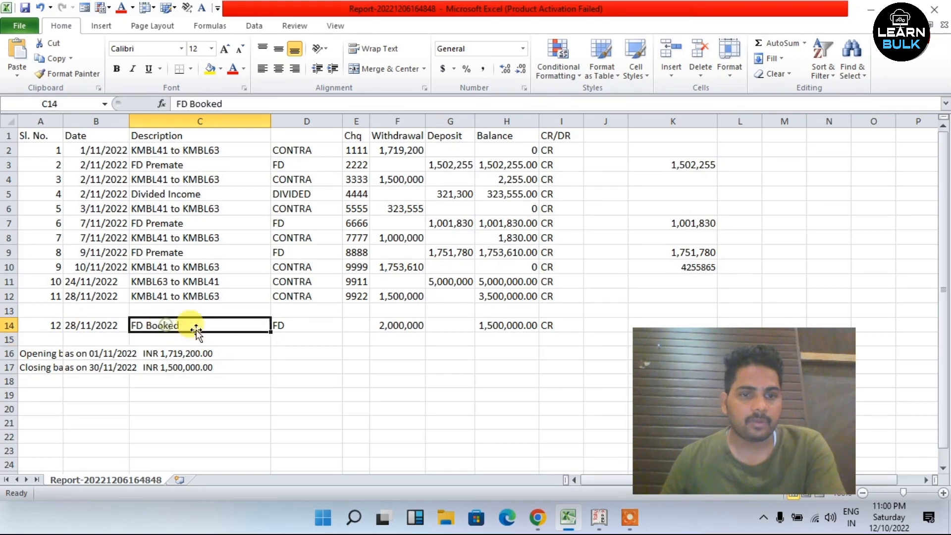
left_click(297, 340)
left_click(390, 326)
left_click(295, 324)
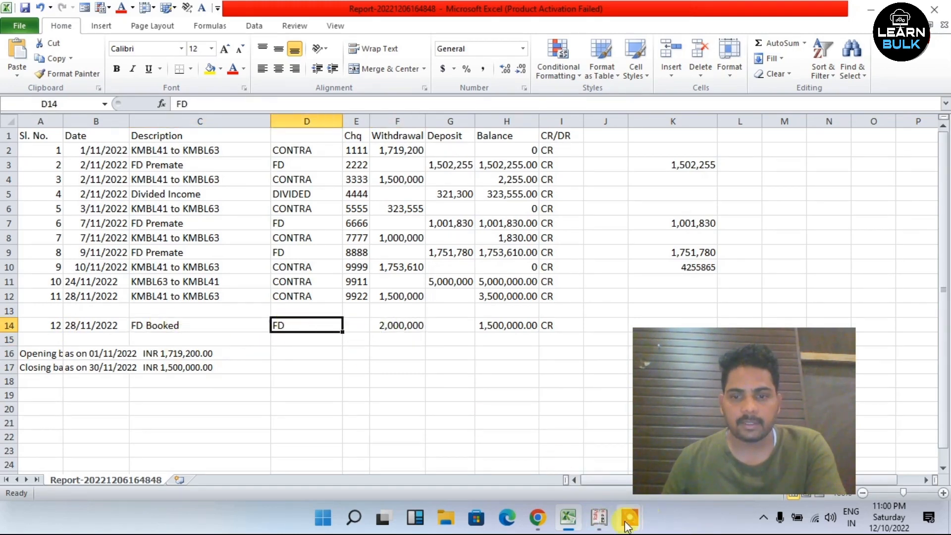
- Return to Tally.ERP 9, leave the Cash/Bank Summary and start a Payment voucher for the FD booking
left_click(584, 447)
key("Escape")
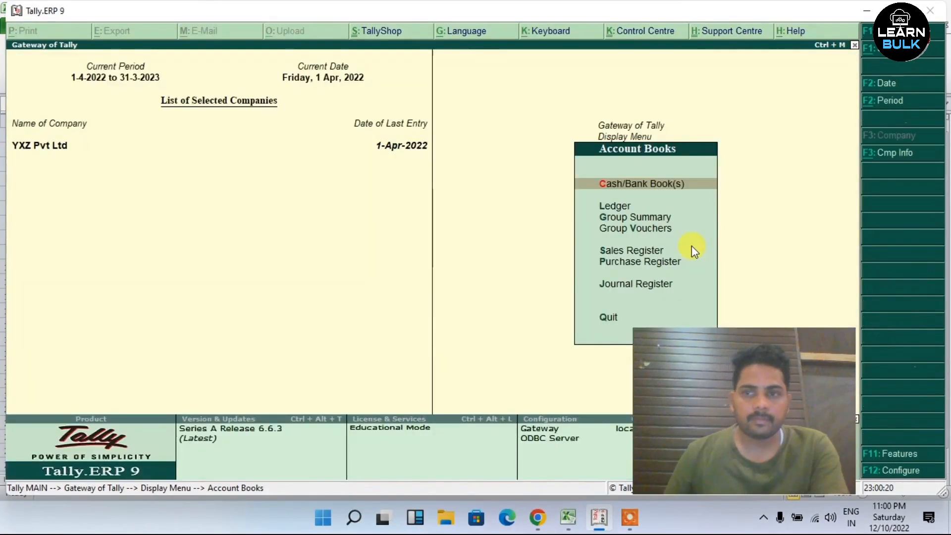
key("Escape")
key("Down")
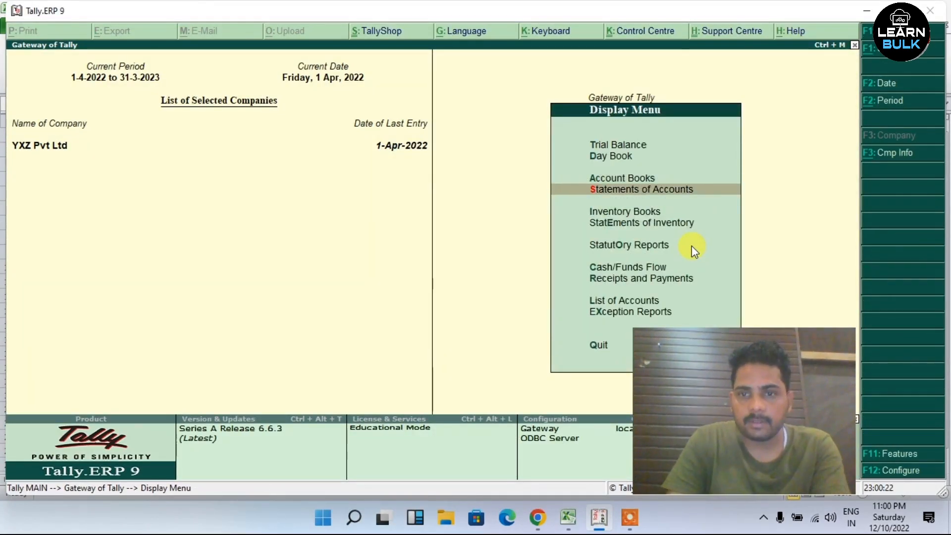
key("Escape")
key("Up")
key("Up")
key("Up")
key("Up")
key("Up")
key("Up")
key("Up")
key("Up")
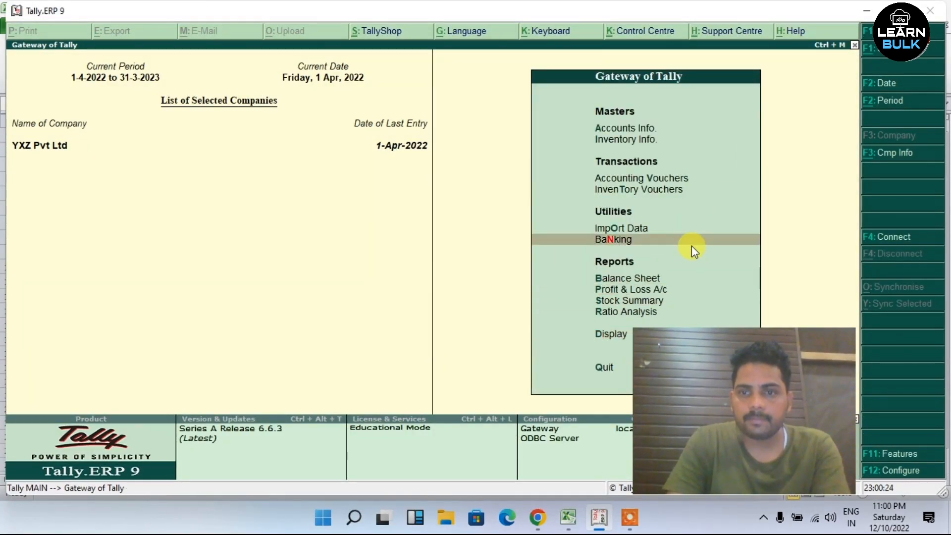
key("Return")
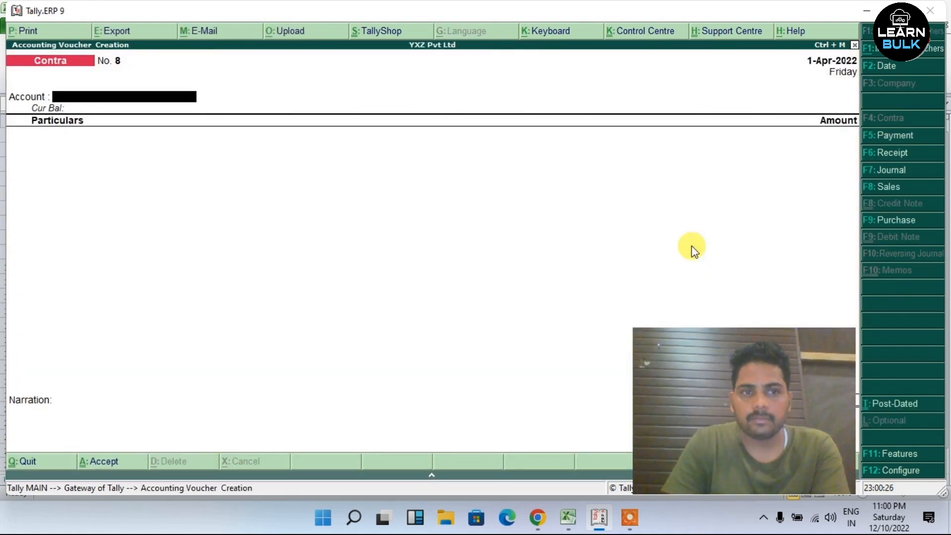
left_click(890, 136)
left_click(890, 135)
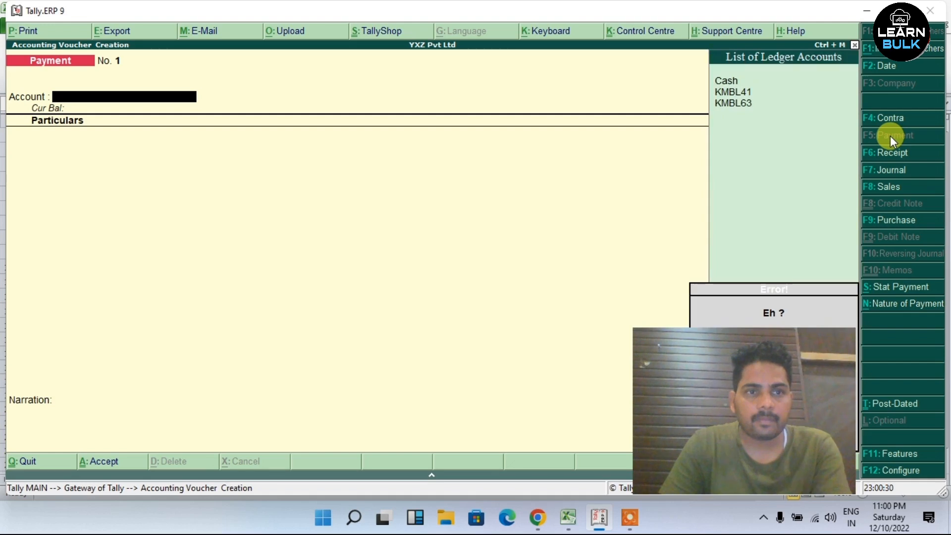
- Set the Payment account to KMBL41 and select the KMBL41 FD ledger under Particulars
key("Down")
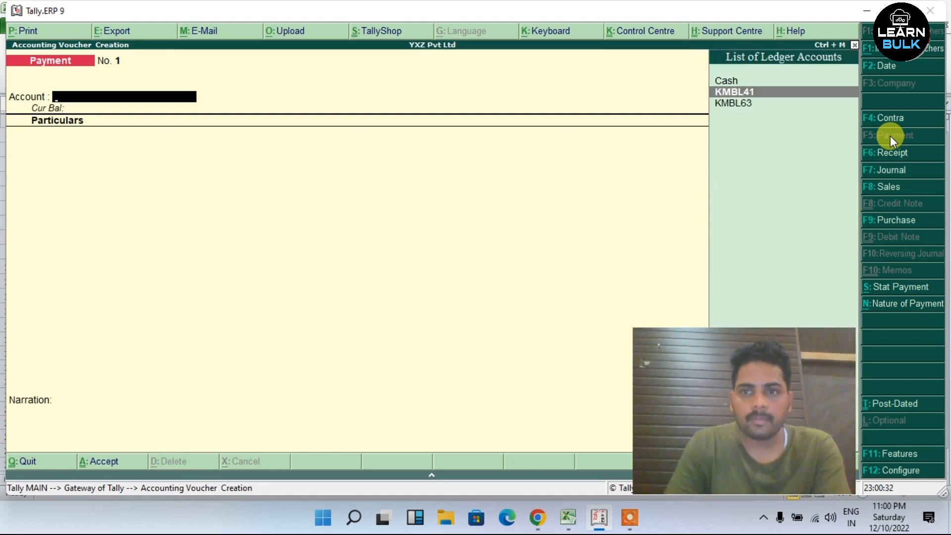
key("Return")
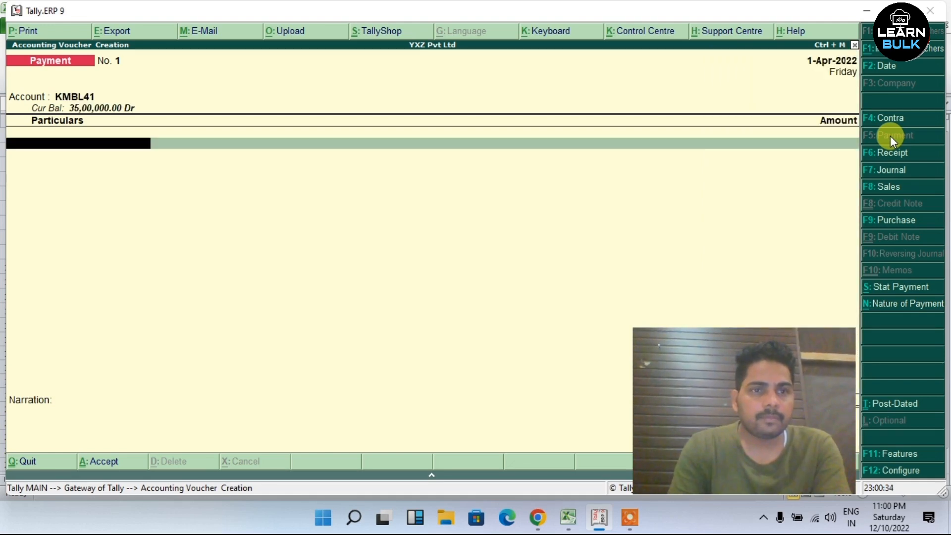
type("D")
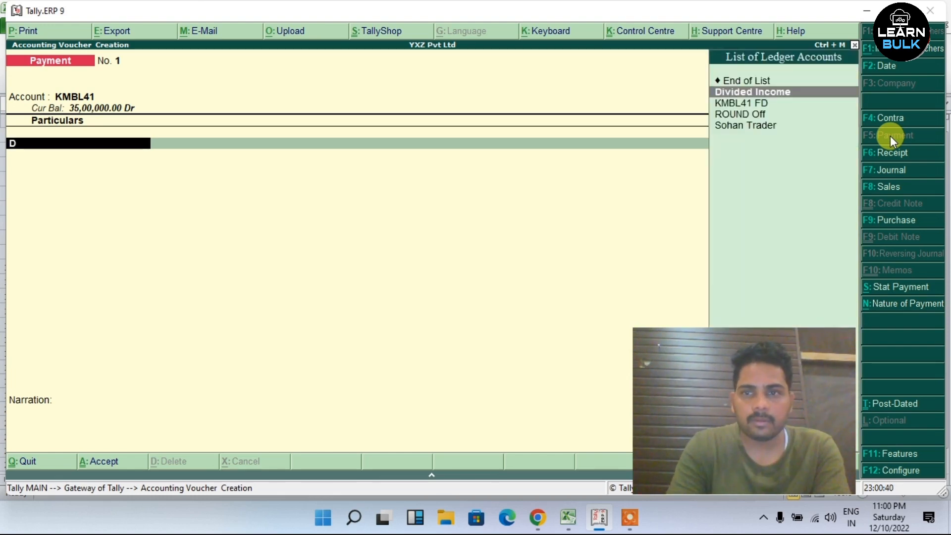
key("BackSpace")
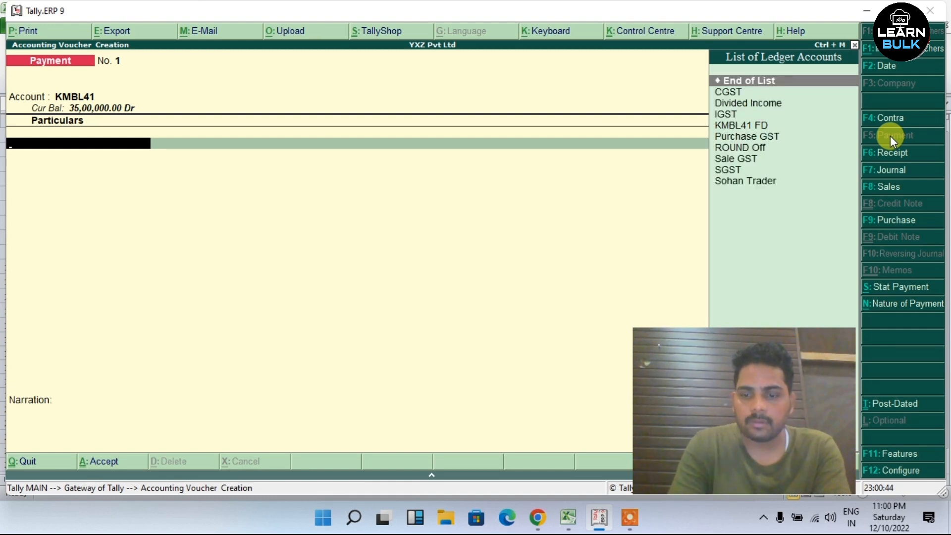
key("BackSpace")
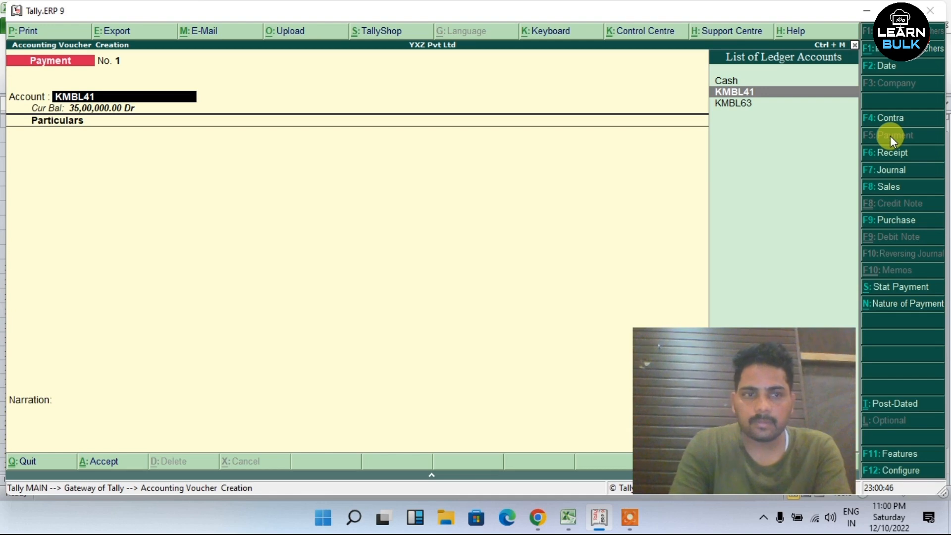
key("Return")
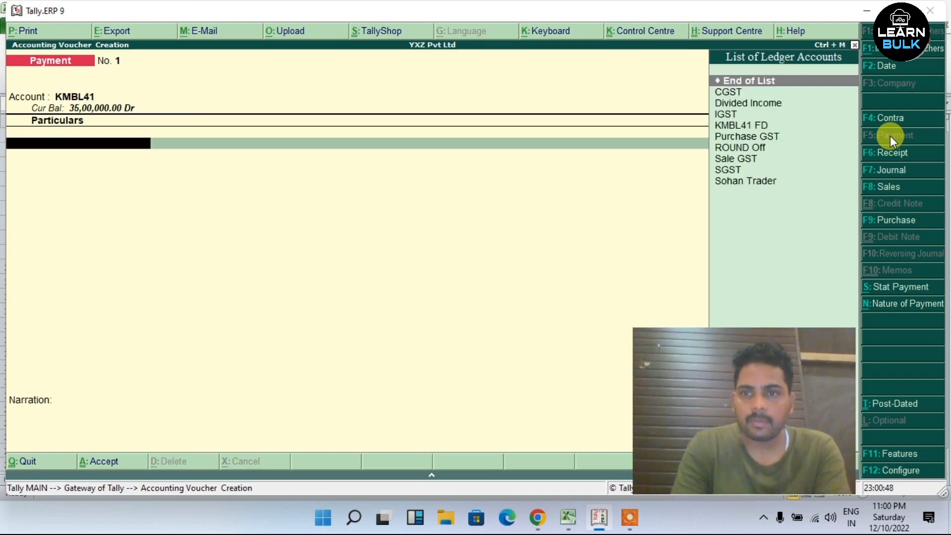
key("Down")
key("Down")
key("Down")
key("Down")
key("Down")
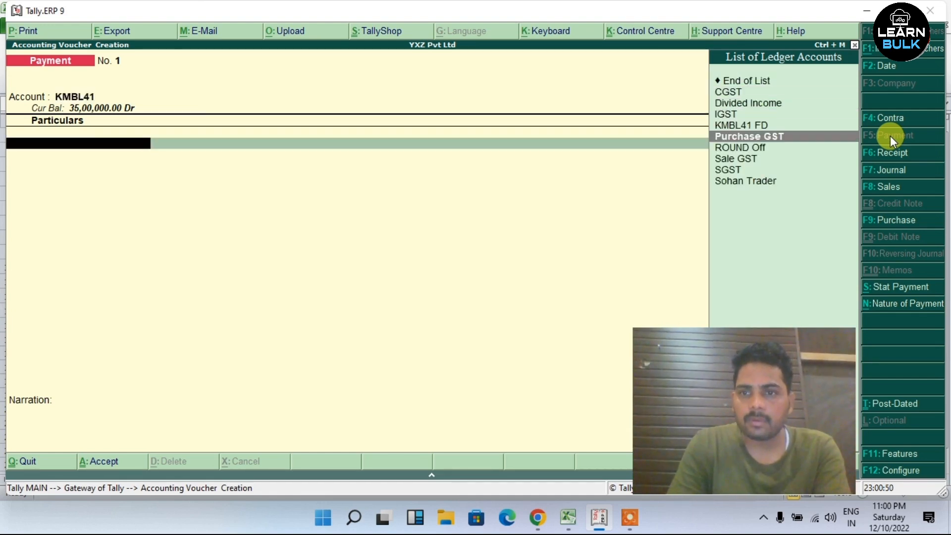
key("Up")
key("Up")
key("Down")
key("Return")
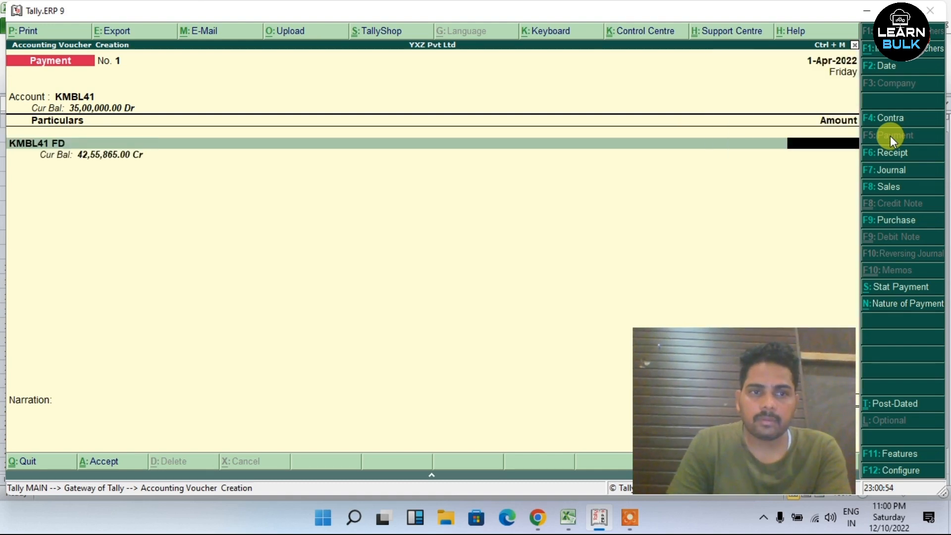
- Enter 2000000 as the KMBL41 FD amount and allocate the KMBL41 payment as a cheque with instrument number 524152
type("200")
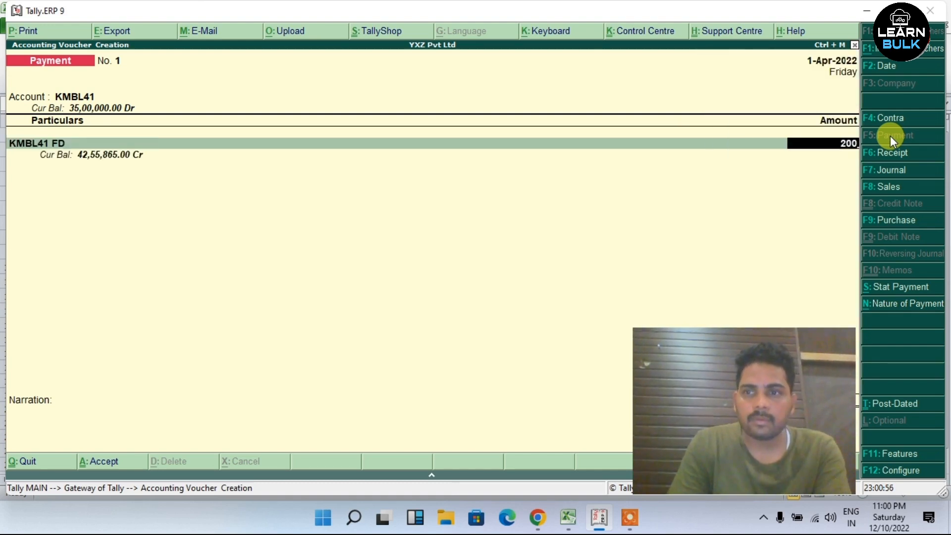
type("0000")
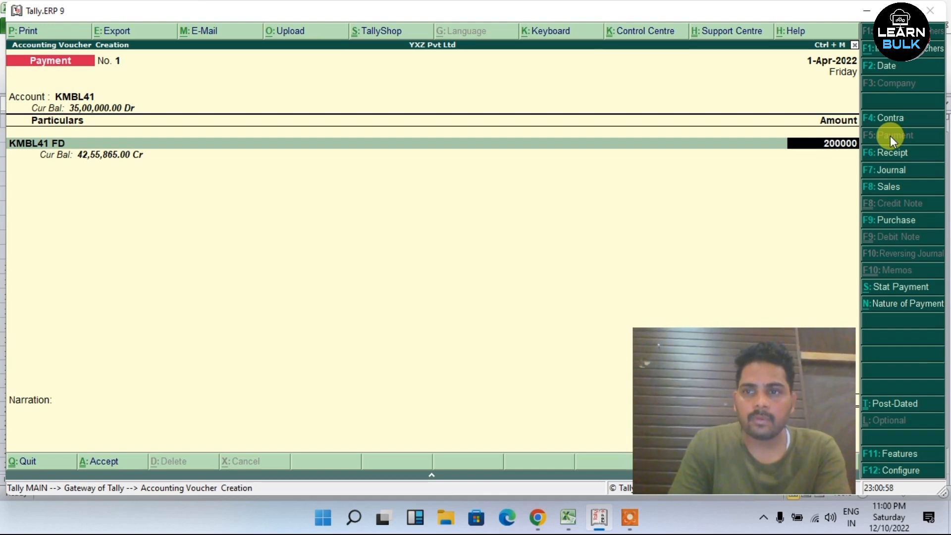
key("Return")
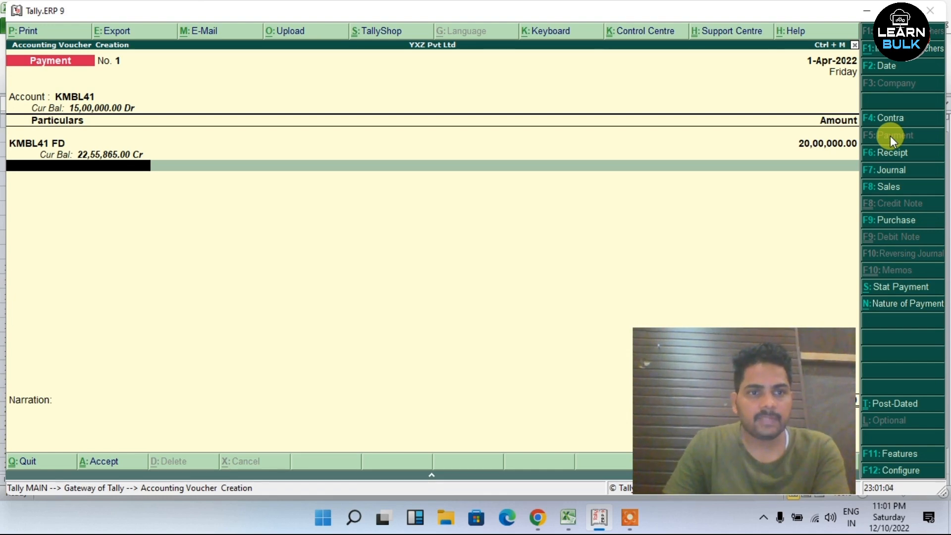
key("Return")
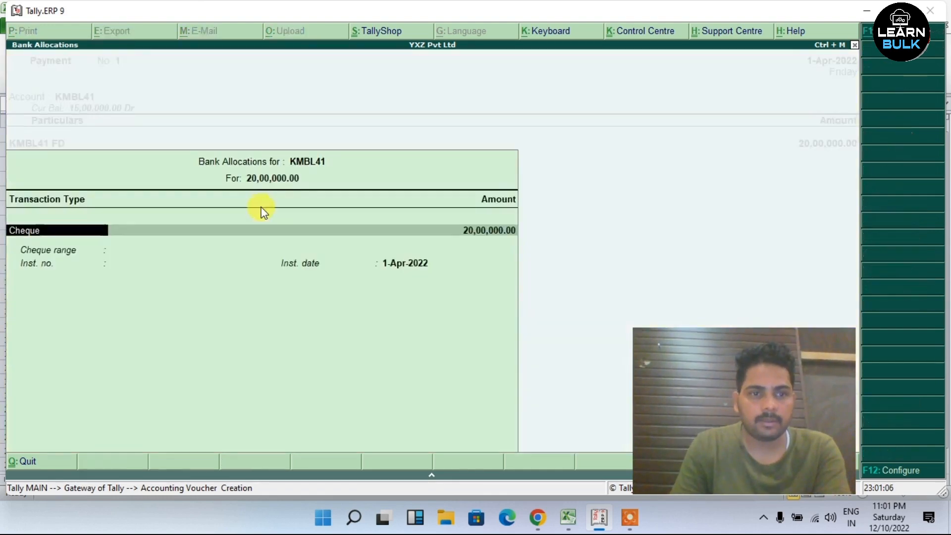
key("Return")
type("524152")
key("Return")
key("Return")
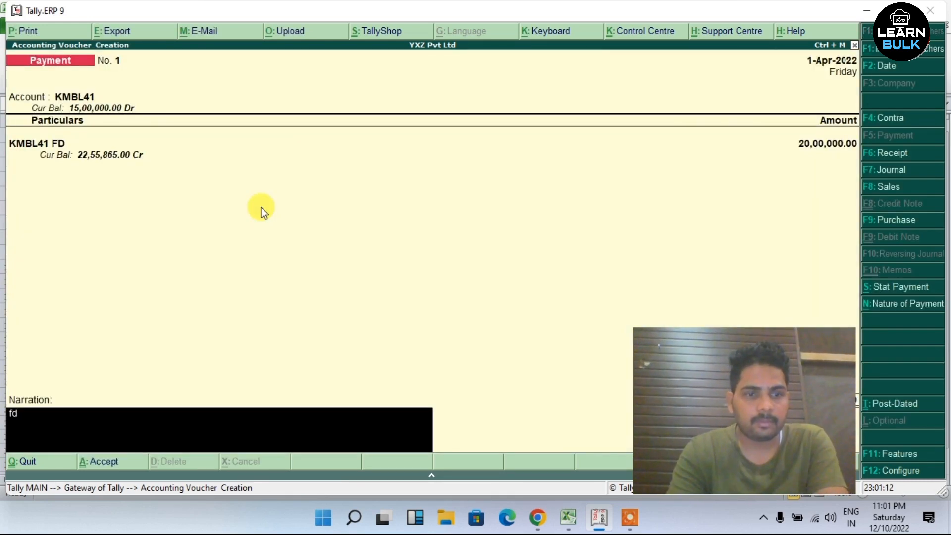
- Complete the narration for the FD booking, save the Payment voucher and return to the Gateway of Tally
type("ed")
key("Return")
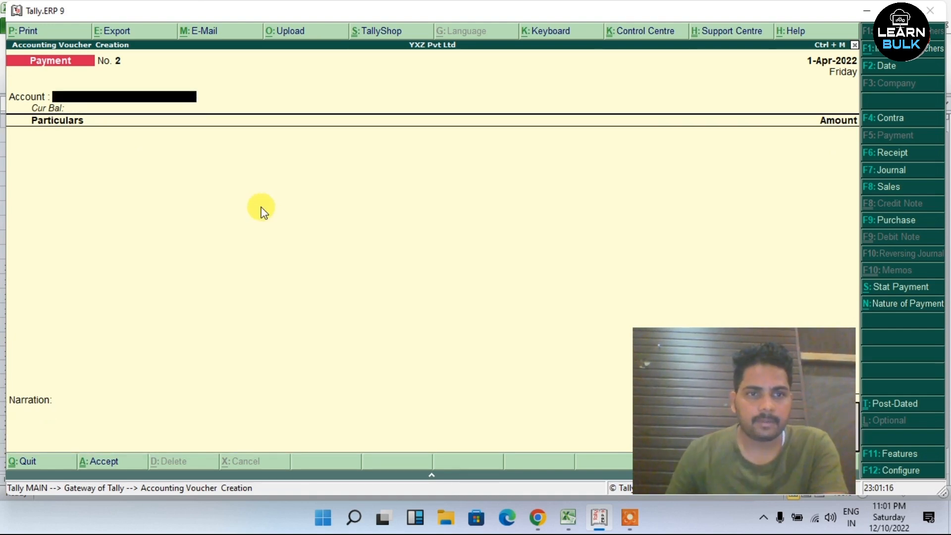
key("Escape")
key("Escape")
key("Escape")
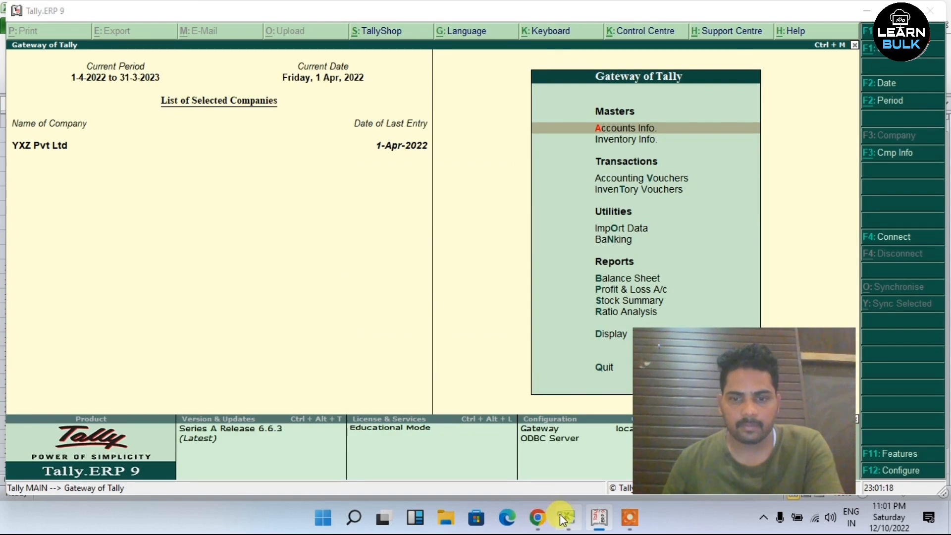
- Switch to the Excel report and review the last transaction and the closing balance as on 30/11/2022 in row 17
left_click(566, 518)
left_click(305, 380)
left_click(322, 326)
left_click(324, 384)
left_click(287, 329)
left_click(397, 379)
scroll(327, 369, "down", 1)
left_click(323, 366)
left_click(174, 326)
left_click(166, 349)
left_click(165, 326)
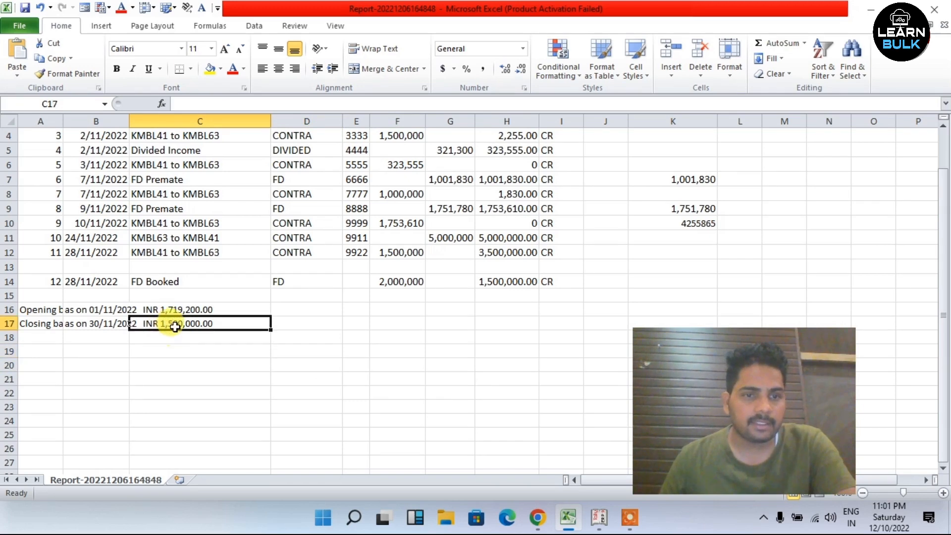
- Switch to Tally.ERP 9 and go to the Display entry in the Gateway of Tally
left_click(599, 518)
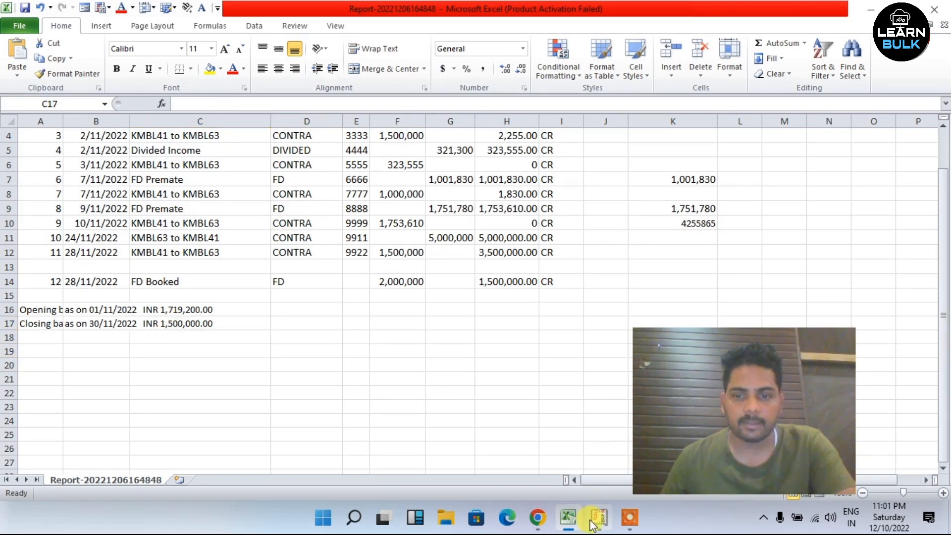
key("Down")
key("Down")
key("Down")
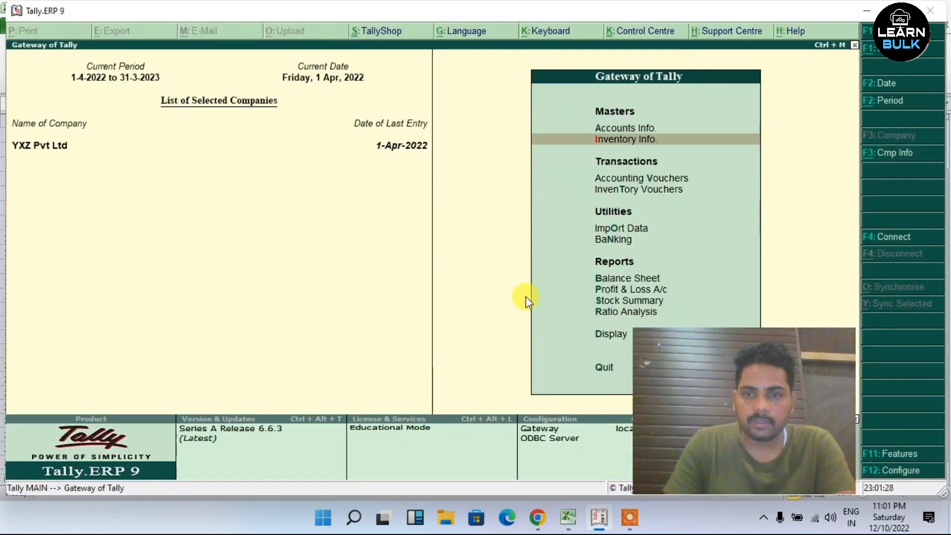
key("Down")
key("Down")
key("Down")
key("Down")
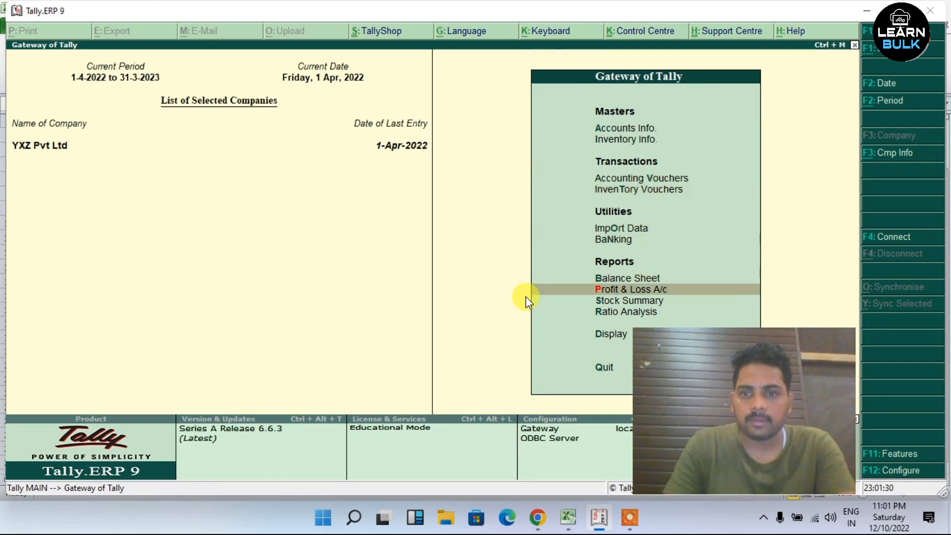
key("Up")
key("Up")
key("Up")
key("Up")
key("Up")
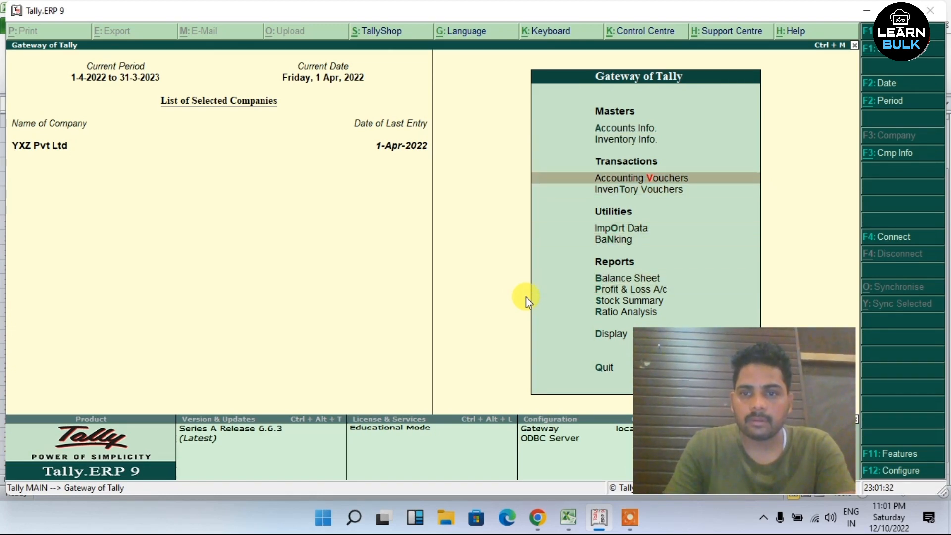
key("Down")
key("Down")
key("Down")
key("Down")
key("Down")
key("Down")
key("Down")
key("Down")
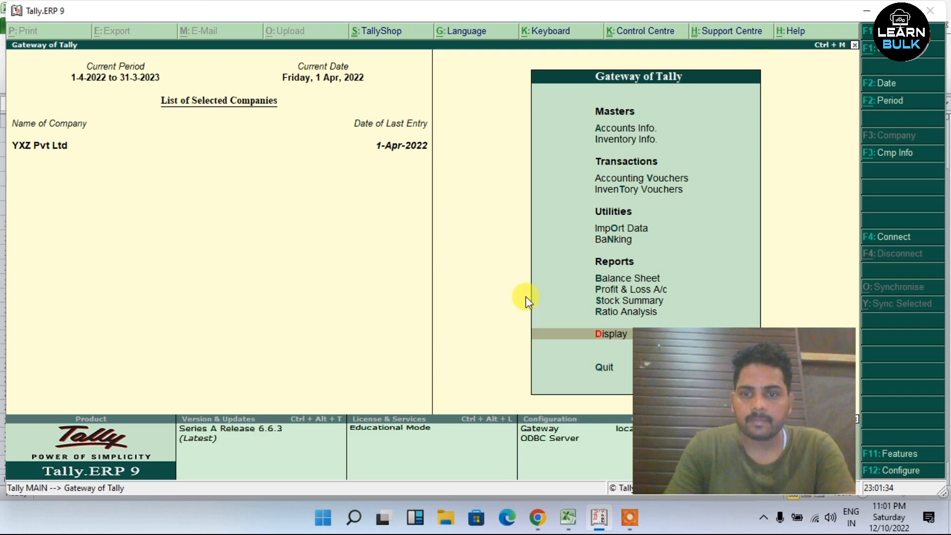
- Open the Cash/Bank Books summary from the Account Books and check the closing balance of KMBL41
key("Return")
key("Down")
key("Down")
key("Return")
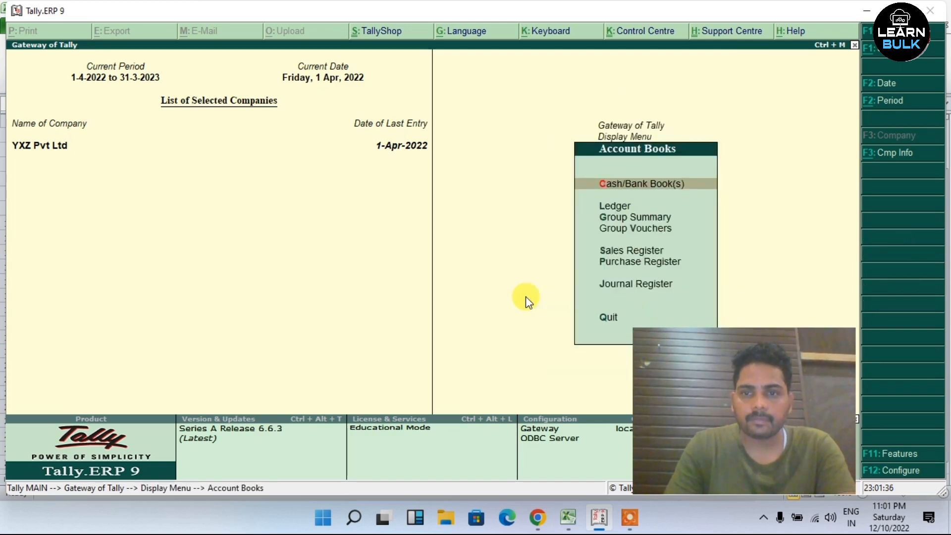
key("Down")
key("Up")
key("Return")
key("Down")
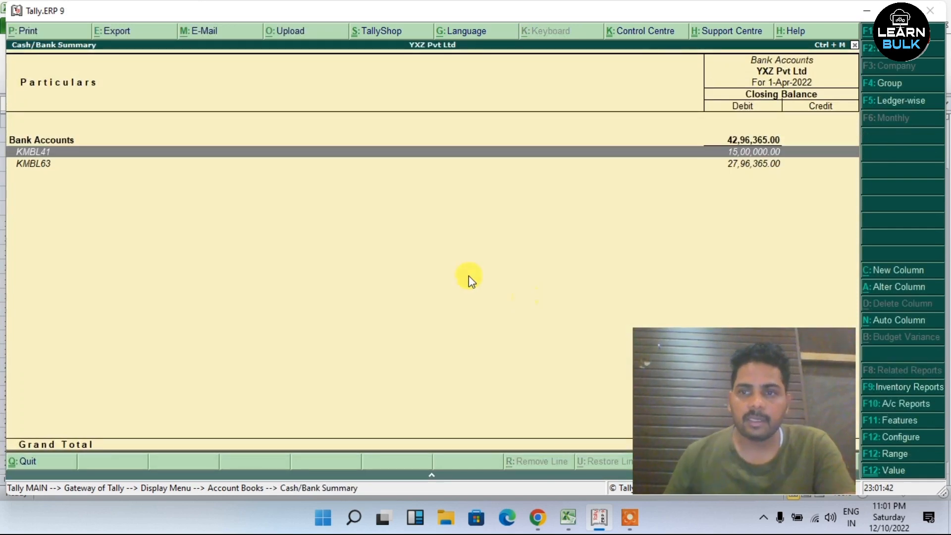
- Switch to the Excel report and check the closing balance as on 30/11/2022 in cell C17
left_click(568, 518)
left_click(250, 333)
left_click(172, 323)
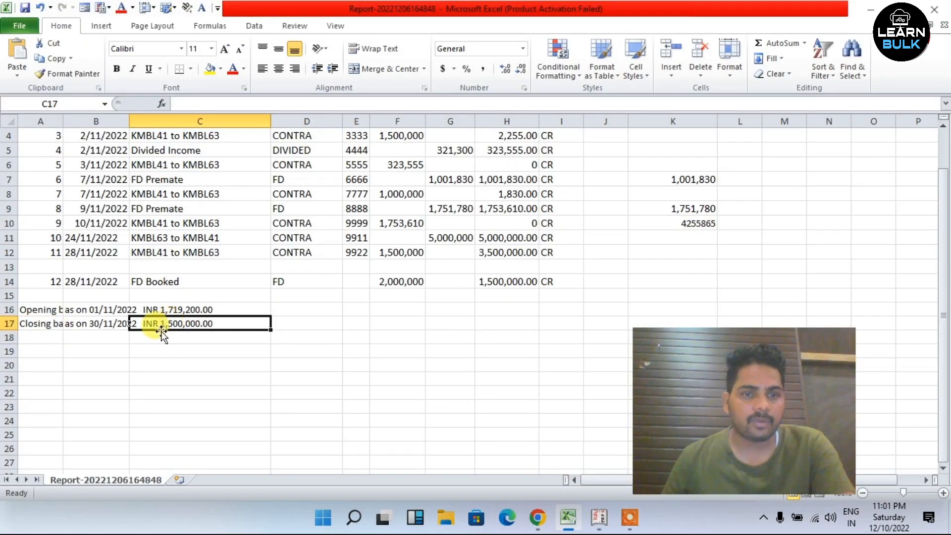
- Switch back to Tally.ERP 9, close the Cash/Bank summary and return to the Gateway of Tally
left_click(599, 518)
key("Escape")
key("Escape")
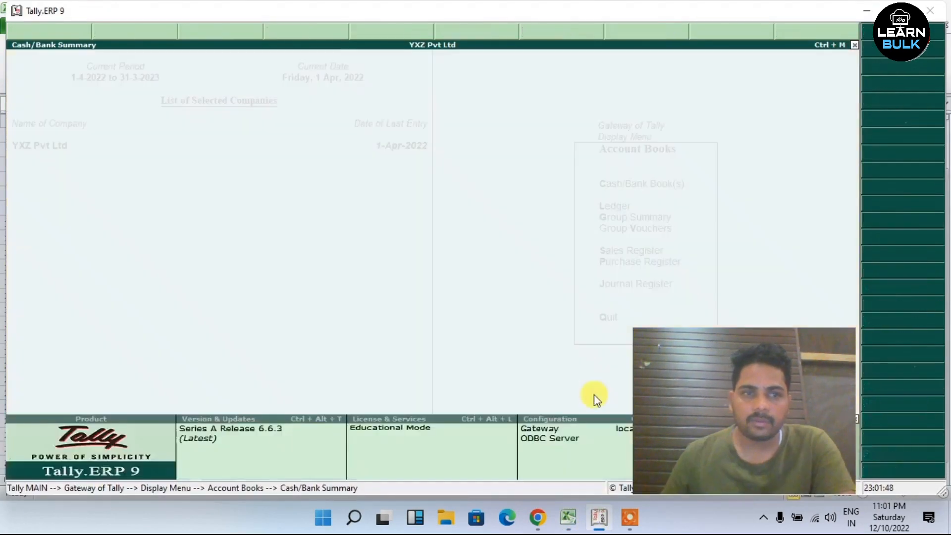
key("Down")
key("Down")
key("Down")
key("Down")
key("Down")
key("Down")
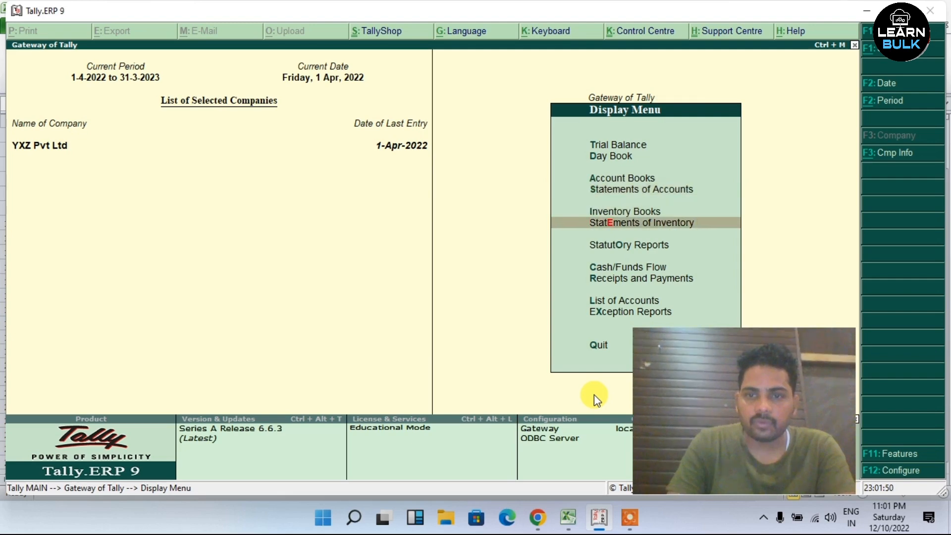
key("Escape")
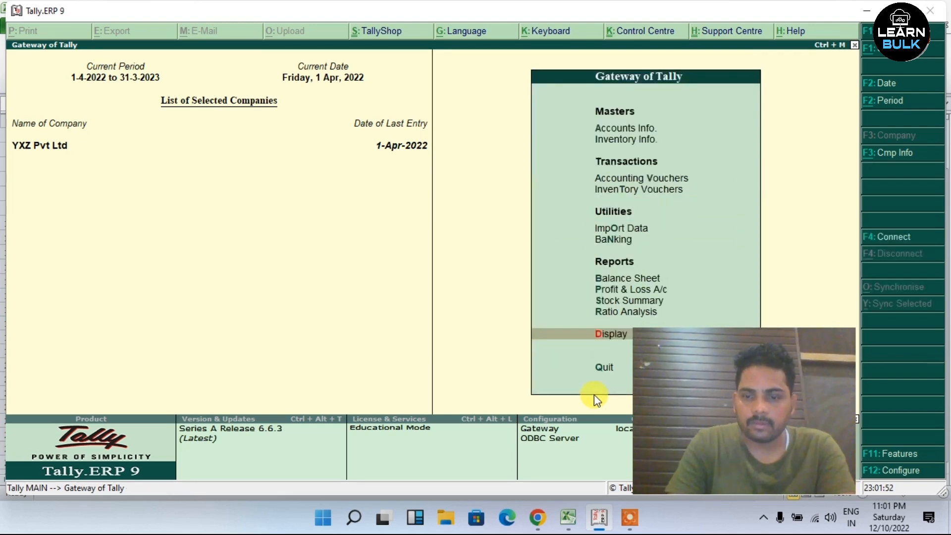
- Open the KMBL41 ledger from the Account Books and review its vouchers, opening balance and closing balance
key("Return")
key("Down")
key("Down")
key("Return")
key("Down")
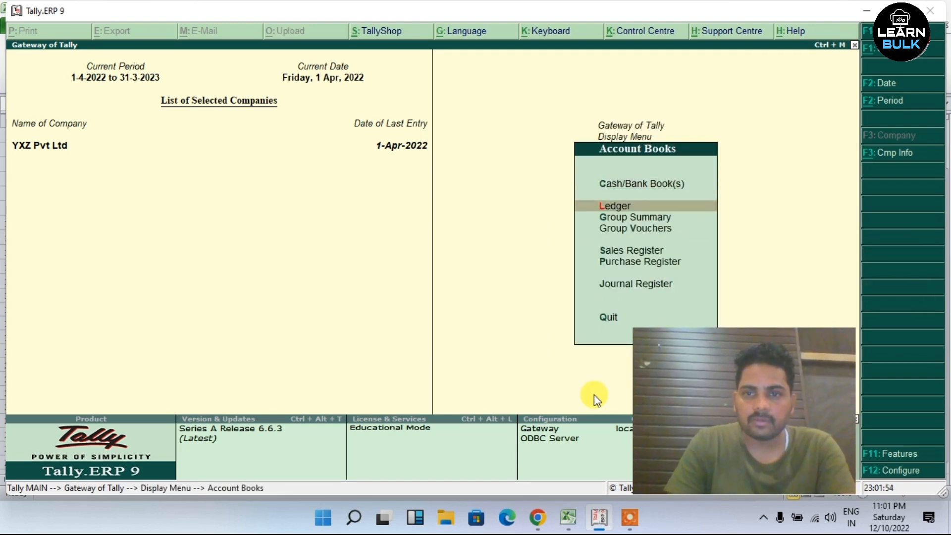
key("Down")
key("Up")
key("Return")
key("Down")
key("Down")
key("Down")
key("Down")
key("Down")
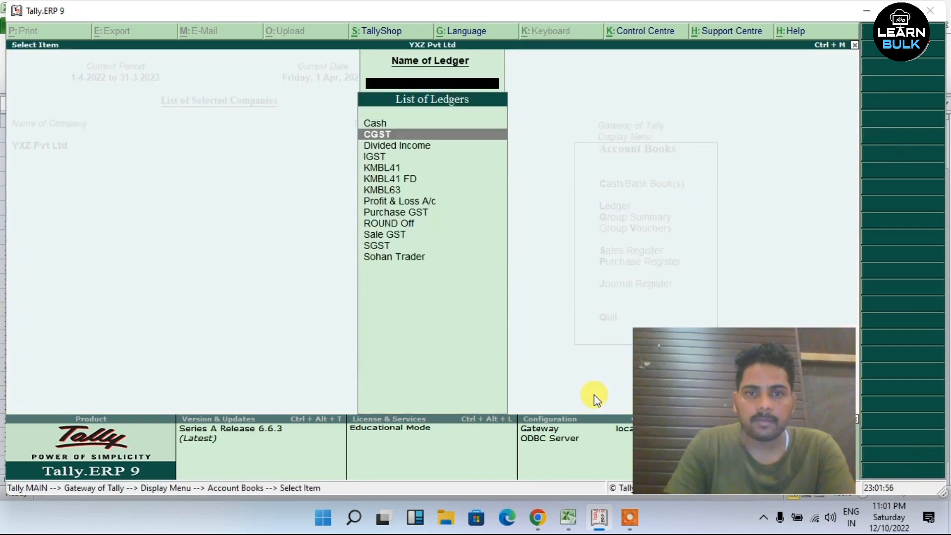
key("Up")
key("Return")
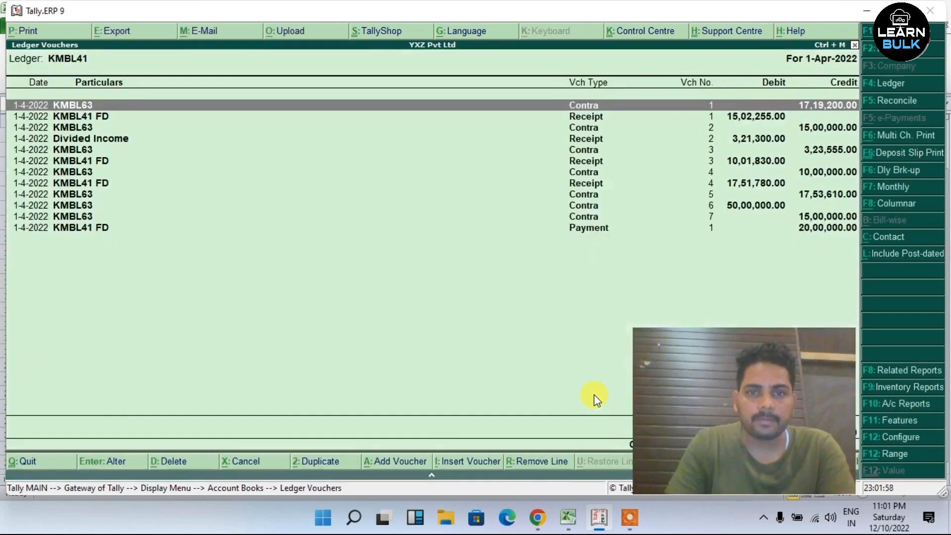
left_click_drag(720, 390, 192, 353)
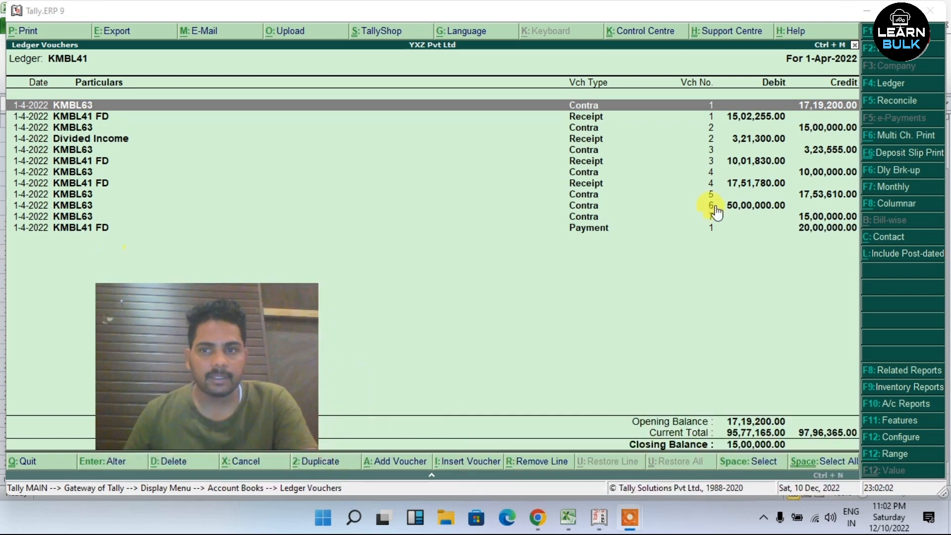
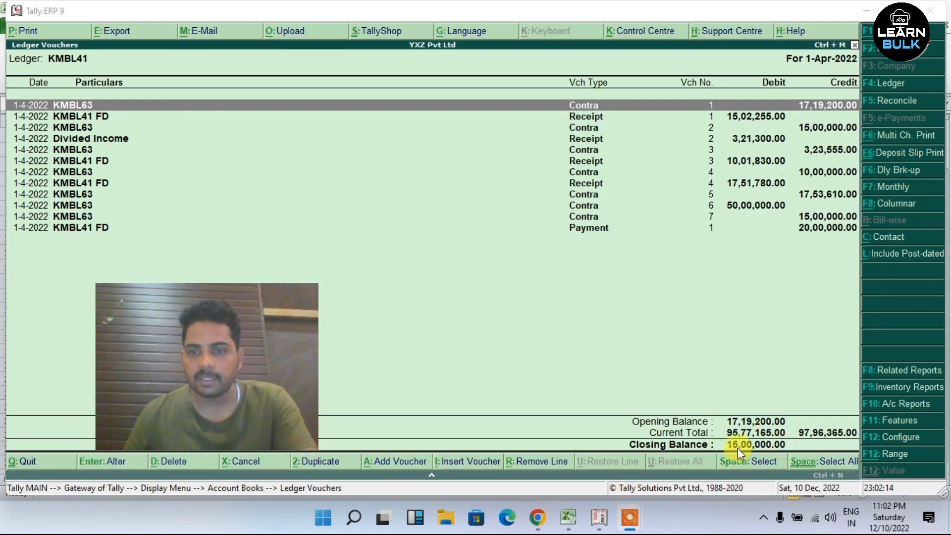
- Check the opening and closing balances in cells C16 and C17 of the Excel report, then return to the KMBL41 ledger in Tally.ERP 9
left_click(571, 519)
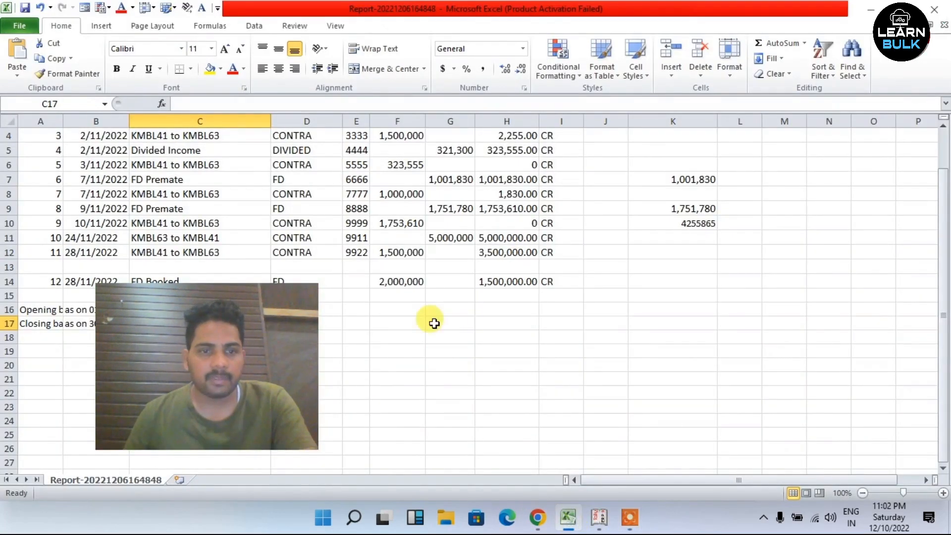
left_click(168, 312)
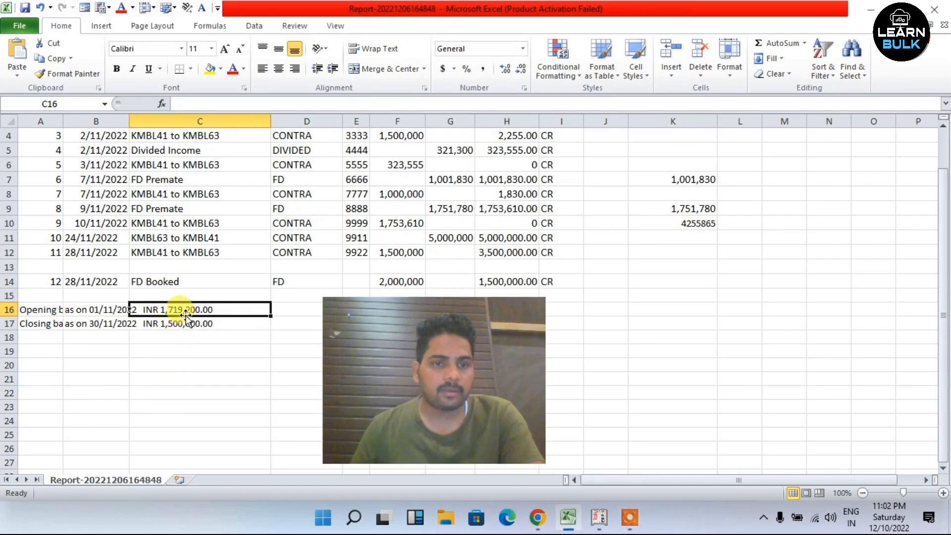
left_click(196, 323)
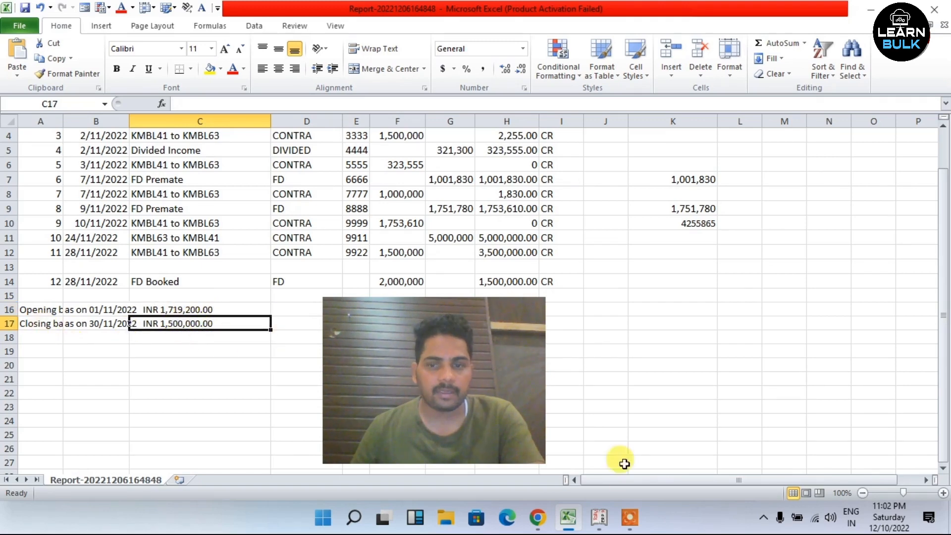
left_click(600, 517)
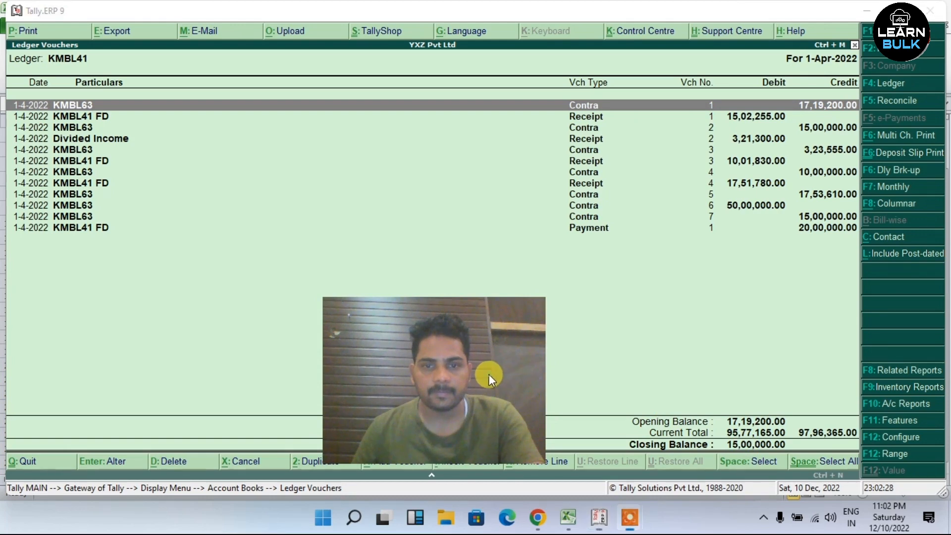
left_click(628, 524)
mouse_move(628, 524)
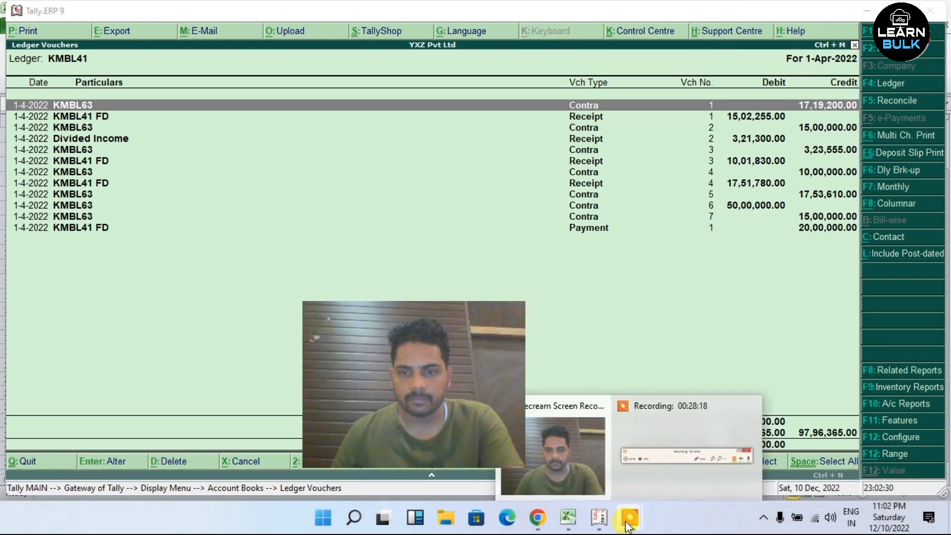
left_click_drag(396, 385, 141, 392)
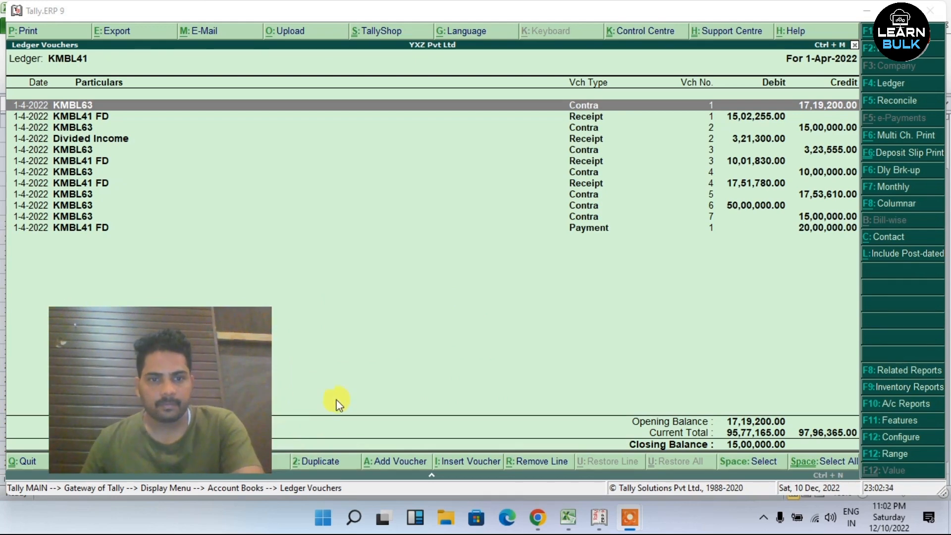
- Close the KMBL41 ledger, open the KMBL41 FD ledger instead and review its receipt vouchers
left_click(470, 337)
key("Escape")
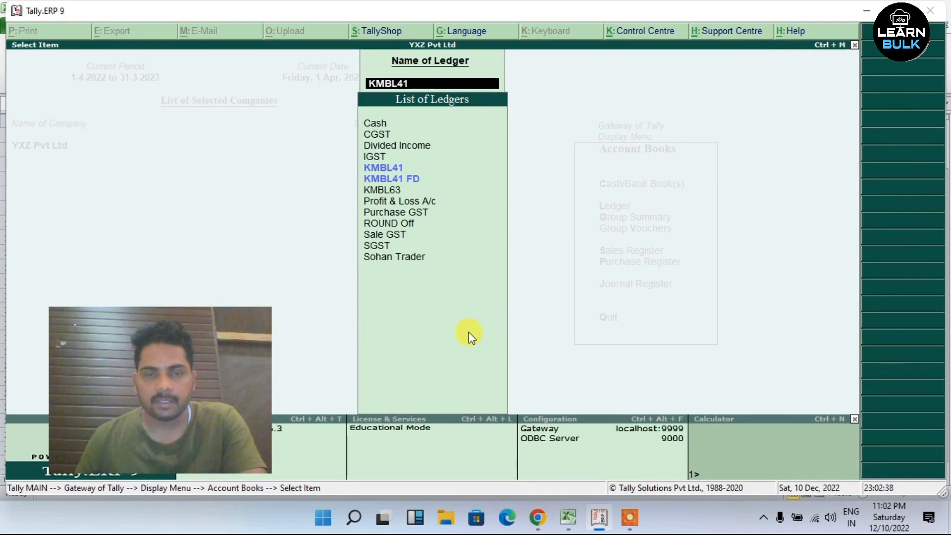
key("Down")
key("Down")
key("Down")
key("Down")
key("Down")
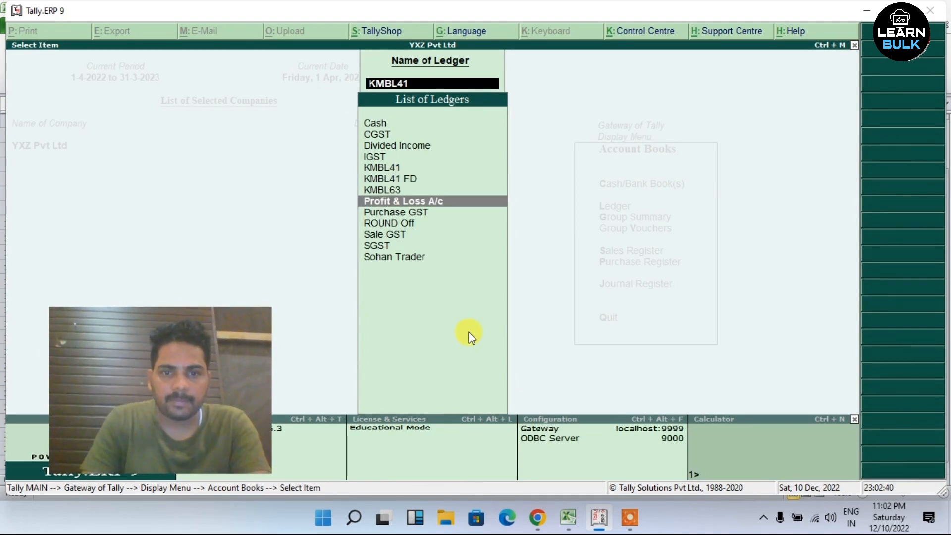
key("Up")
key("Up")
key("Up")
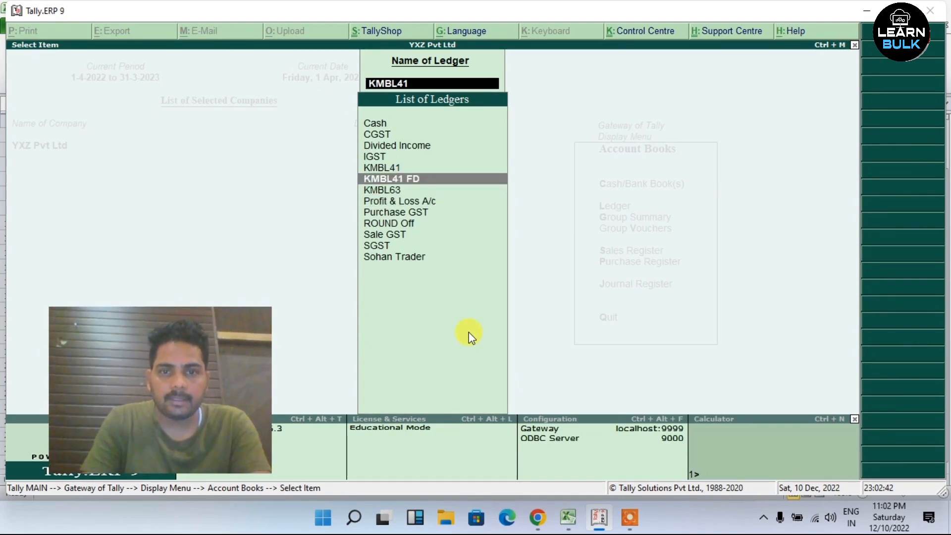
key("Return")
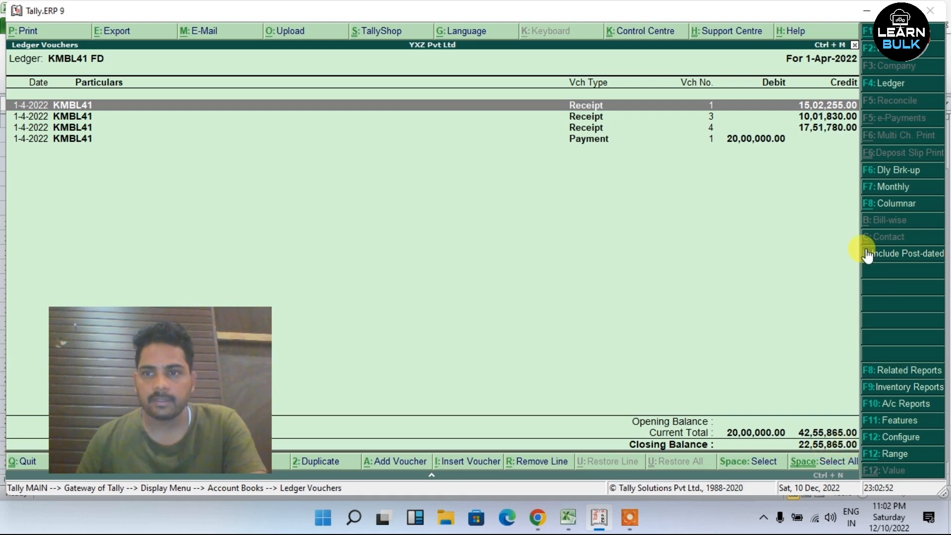
left_click(814, 116)
left_click(818, 127)
- Compare the FD Premate deposits in cells G3, G7 and G9 of the Excel report with the KMBL41 FD receipts in Tally.ERP 9
left_click(568, 517)
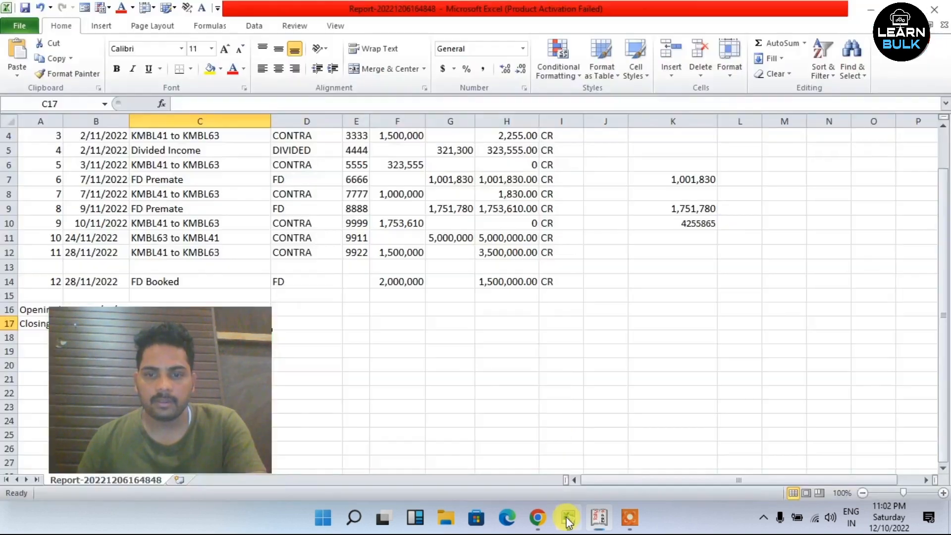
left_click(487, 295)
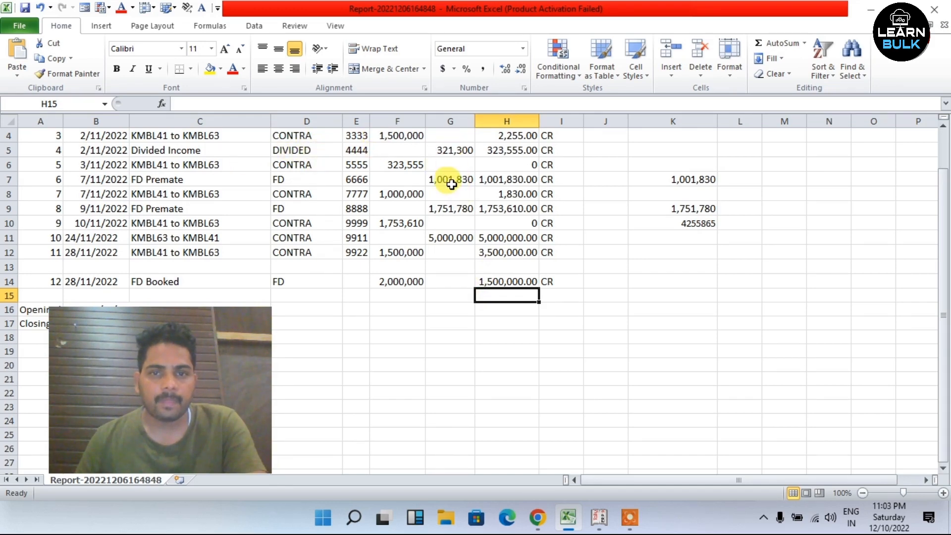
scroll(450, 166, "up", 1)
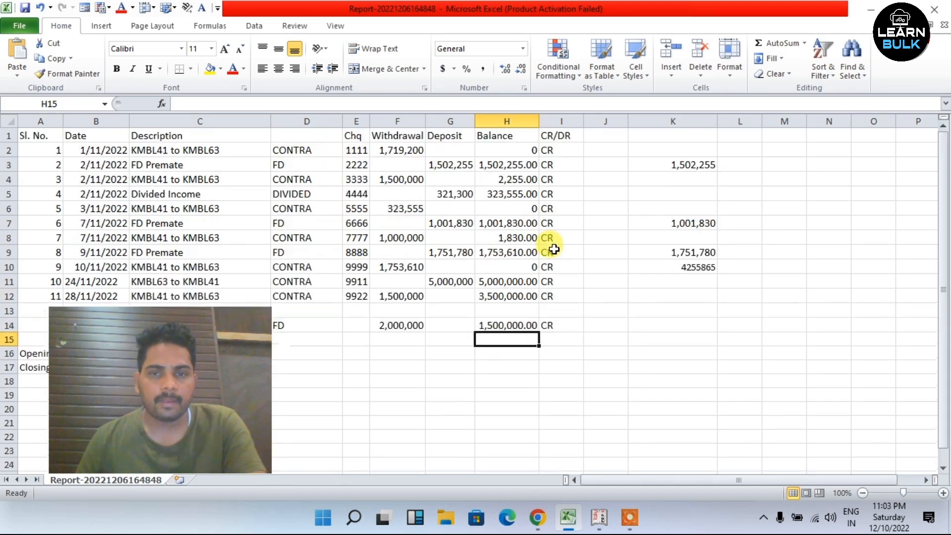
left_click(455, 164)
left_click(460, 223)
left_click(455, 252)
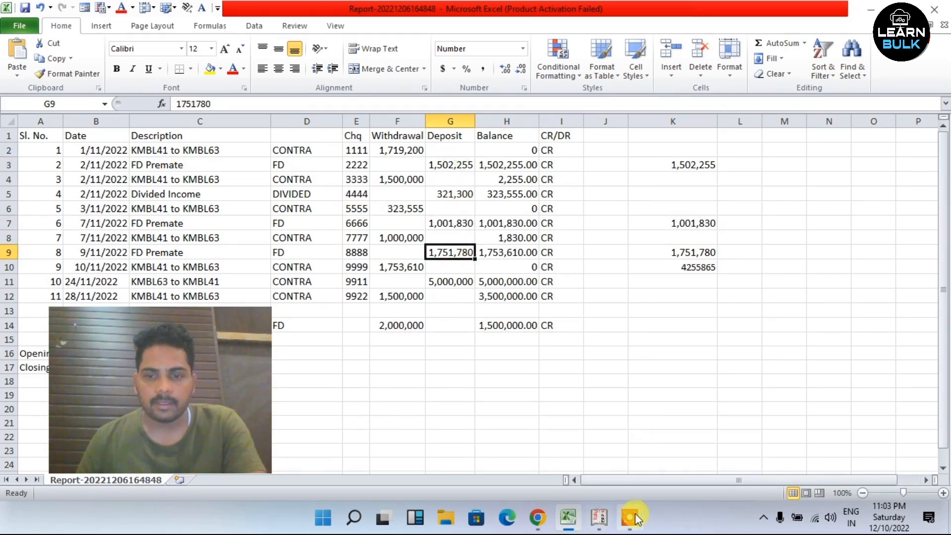
left_click(599, 518)
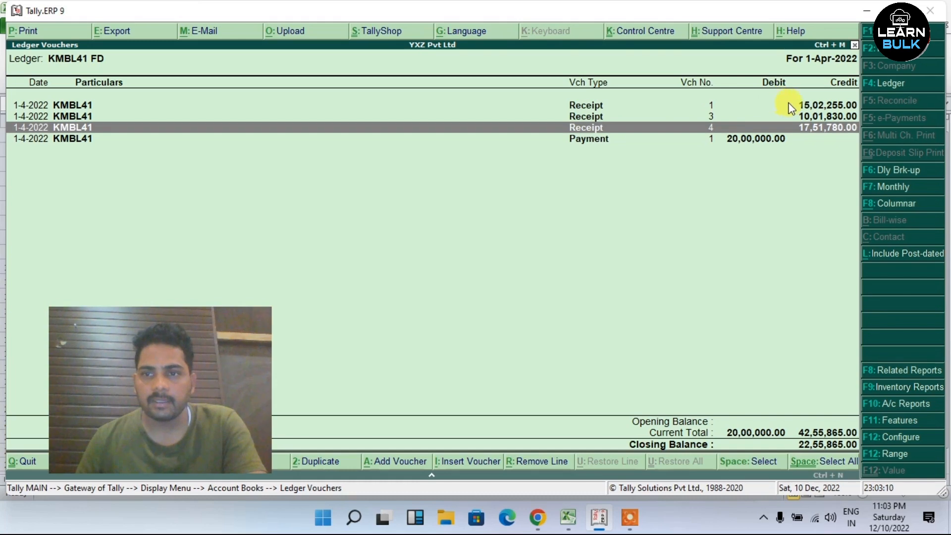
left_click(791, 106)
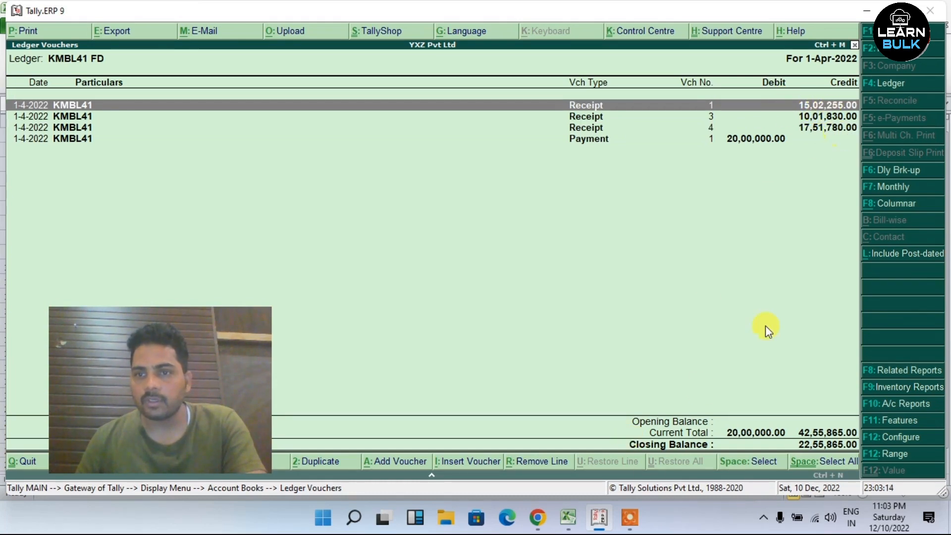
- Recheck the FD Premate deposits in cells G3 and G7 of the Excel report and return to the KMBL41 FD ledger in Tally.ERP 9
left_click(569, 518)
left_click(448, 164)
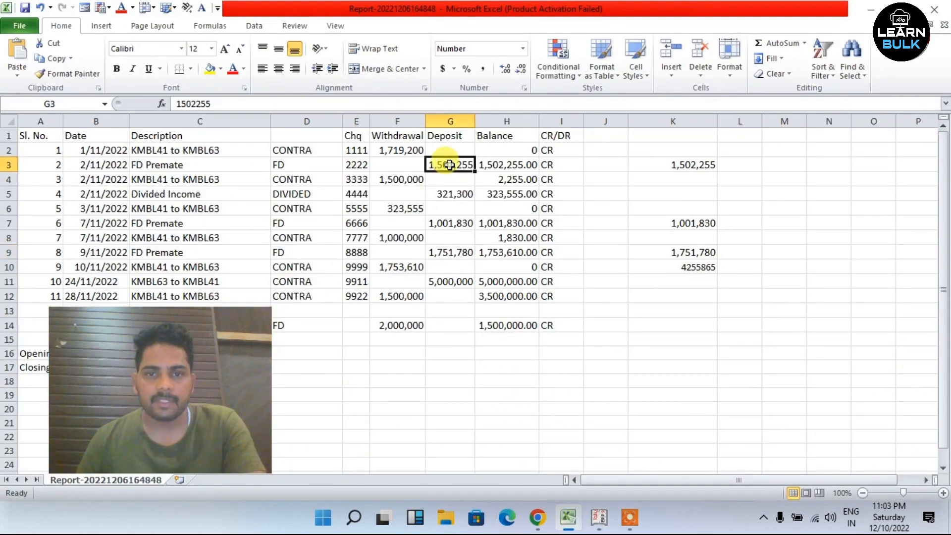
left_click(457, 223)
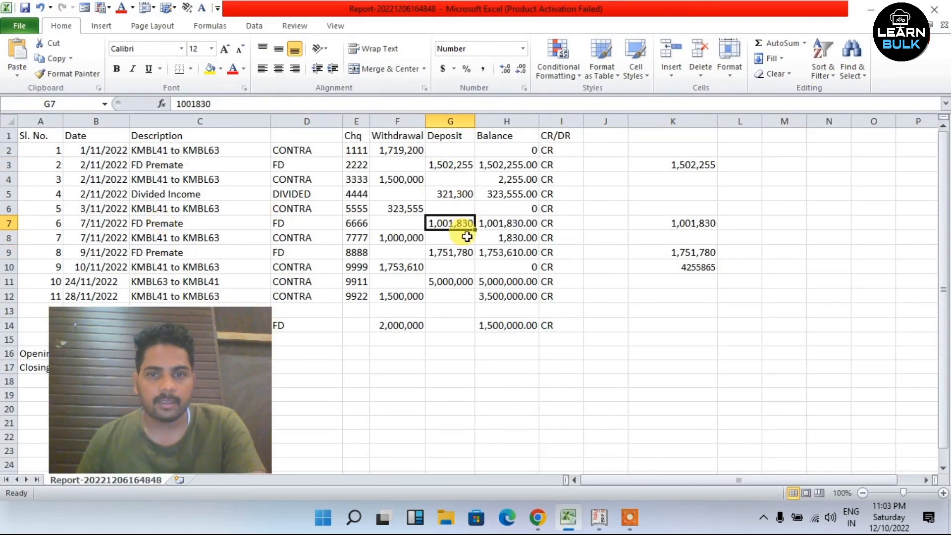
left_click(558, 516)
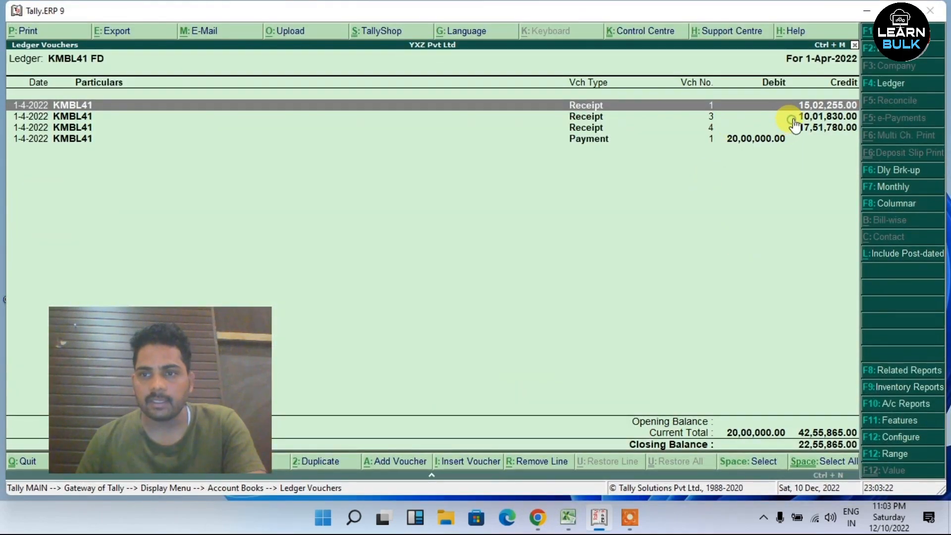
- Compare the 1,751,780 FD Premate deposit in cell G9 of the Excel report with the KMBL41 FD receipts in Tally.ERP 9
left_click(793, 119)
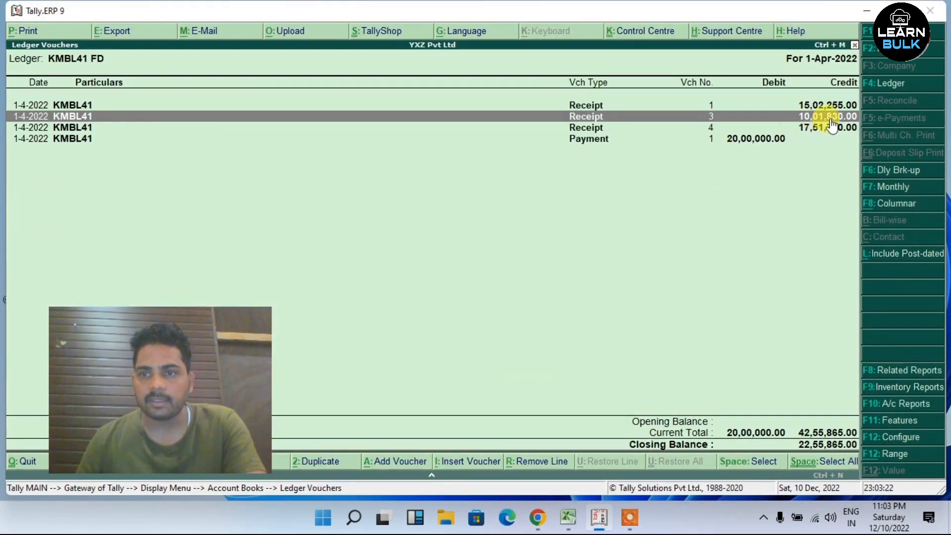
left_click(569, 512)
left_click(449, 252)
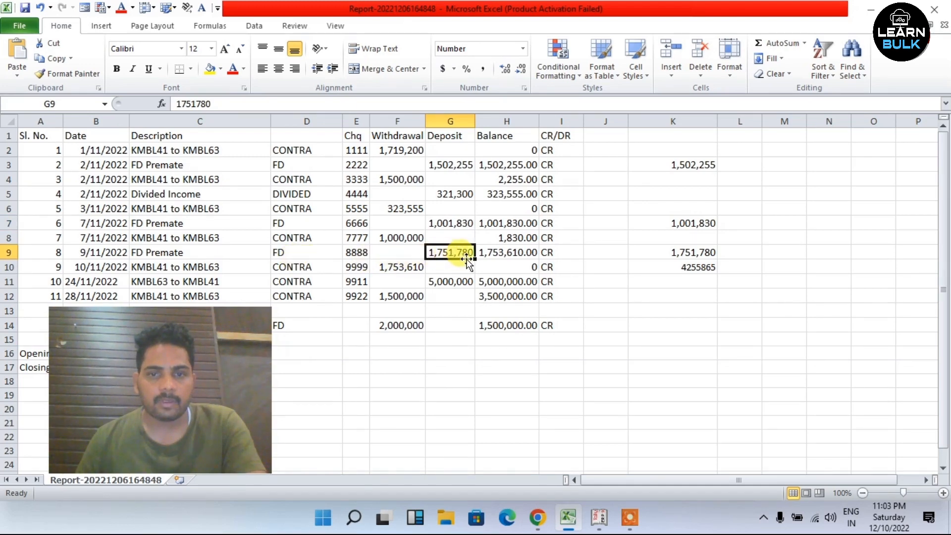
left_click(599, 517)
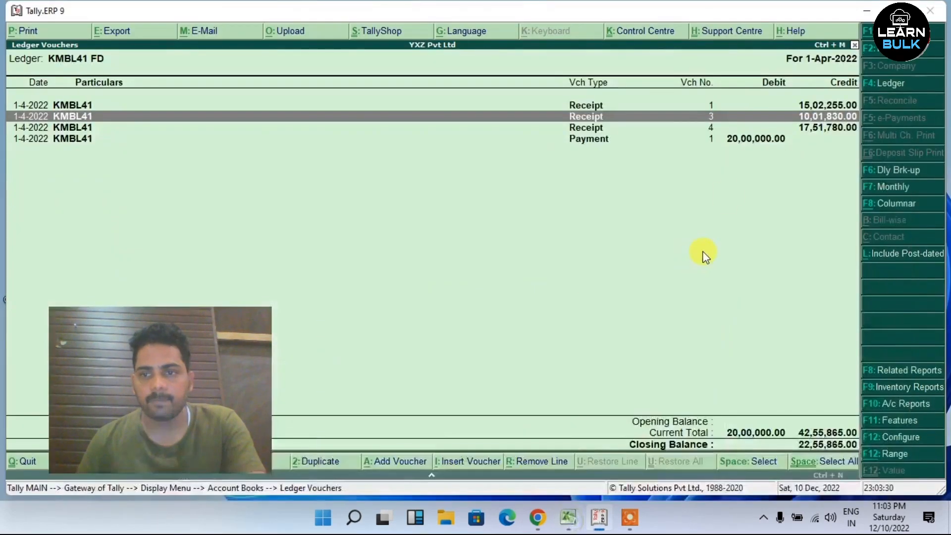
left_click(825, 130)
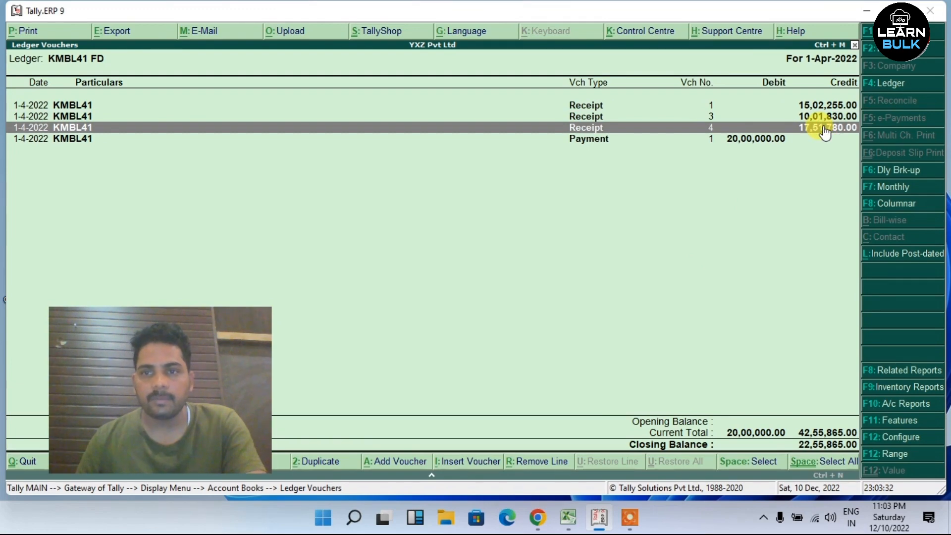
- Check the KMBL41 FD payment voucher against the FD Booked withdrawal in cell F14 of the Excel report
left_click(75, 140)
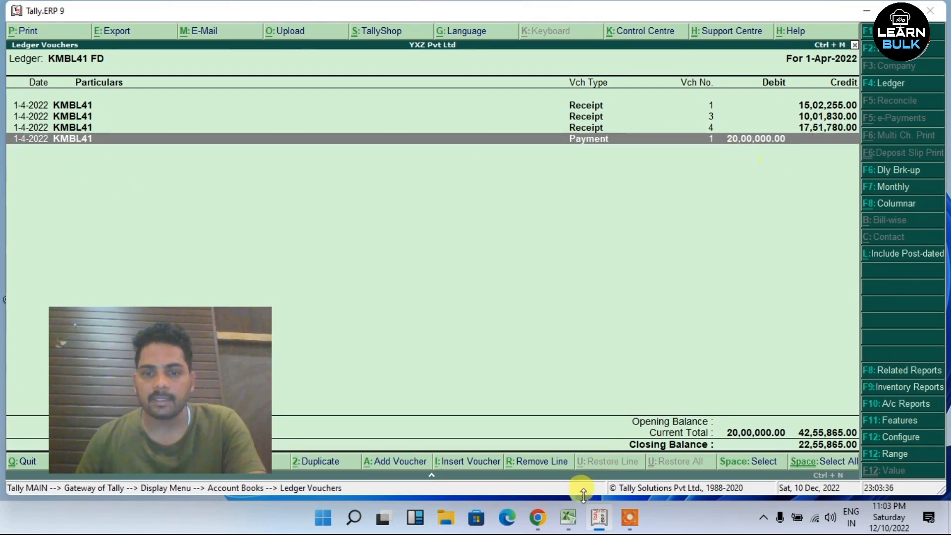
left_click(569, 518)
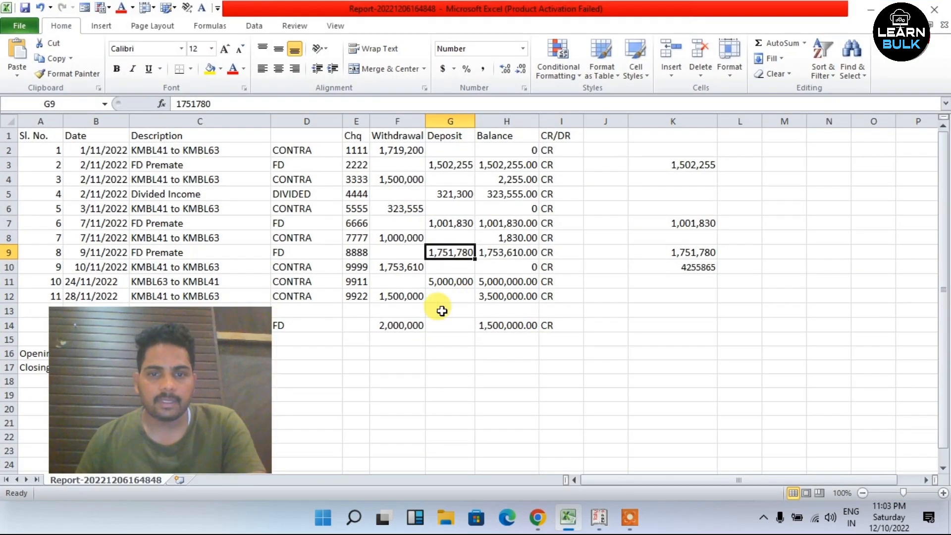
left_click(411, 326)
scroll(413, 317, "down", 1)
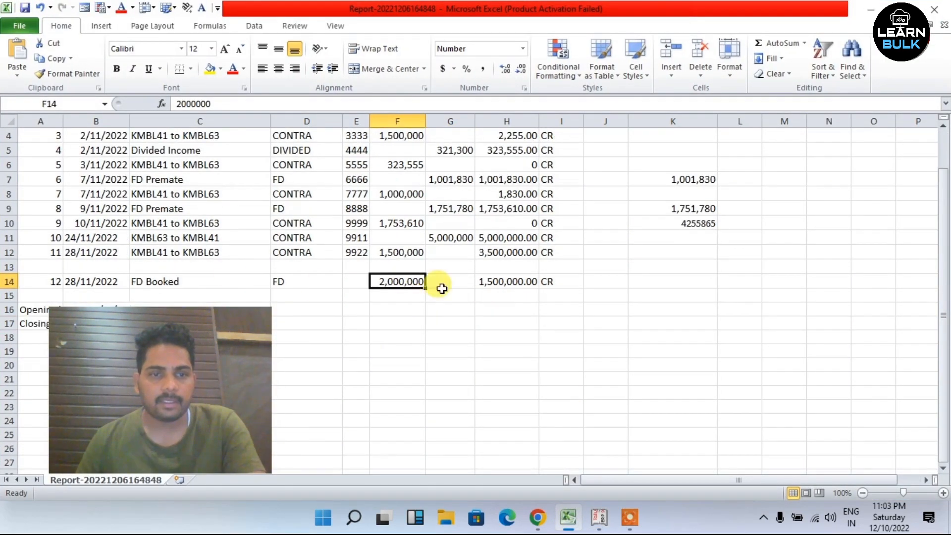
mouse_move(572, 524)
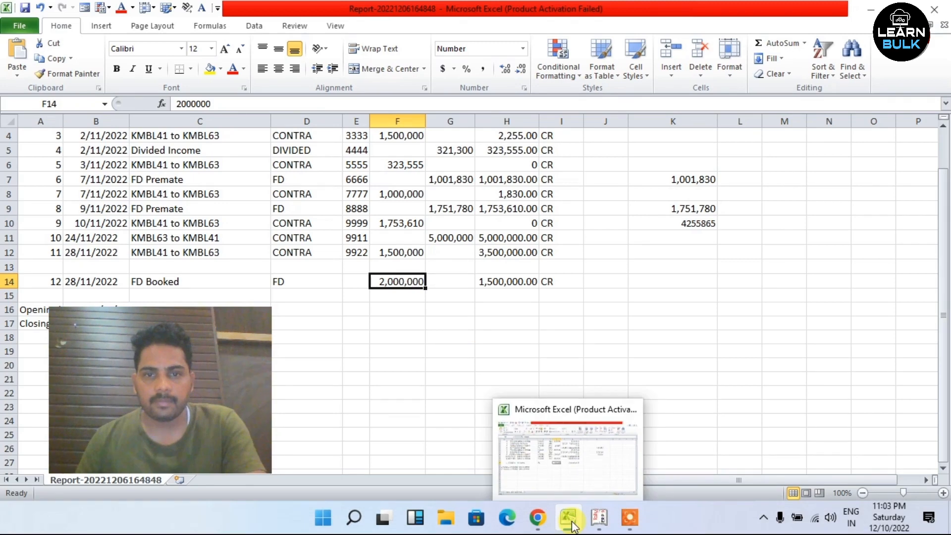
- Return to Tally.ERP 9, replace the KMBL41 FD ledger with the KMBL63 ledger and review its contra vouchers
left_click(599, 518)
key("Escape")
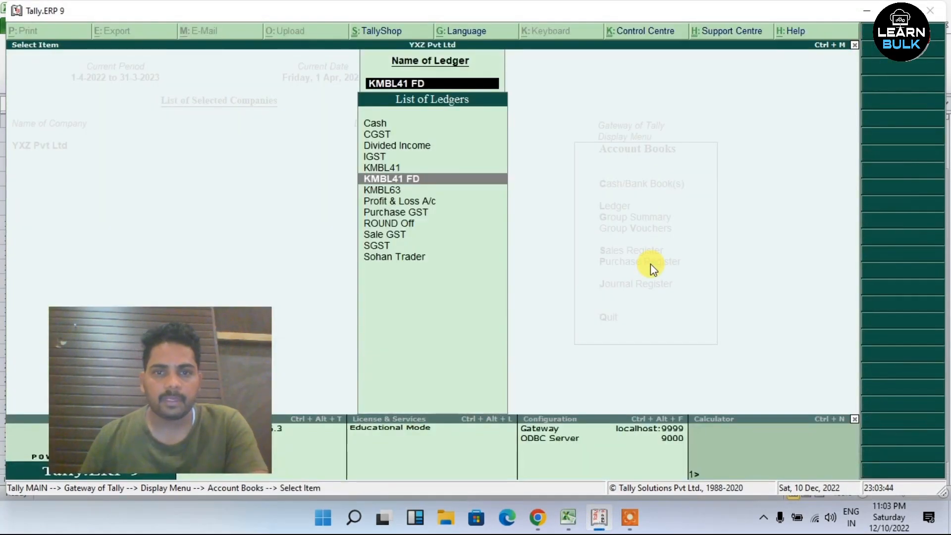
key("Down")
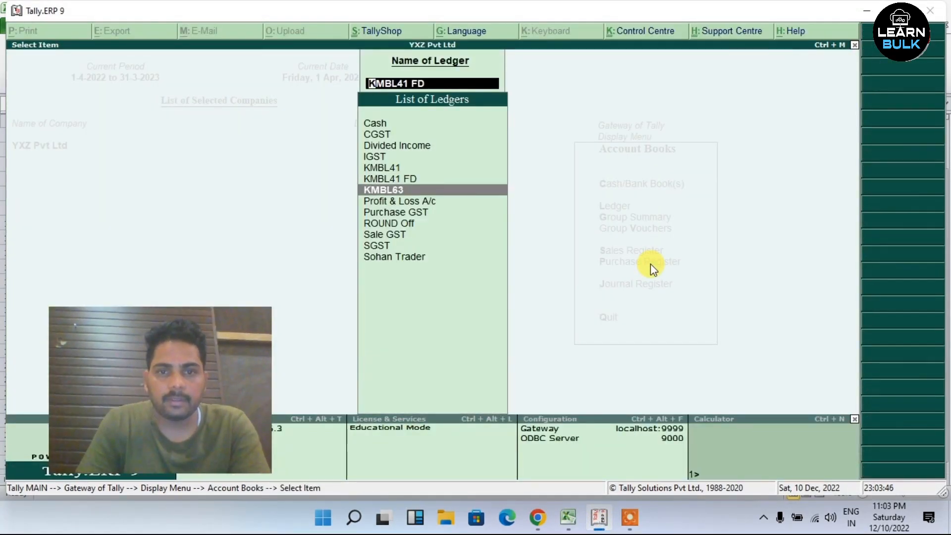
key("Return")
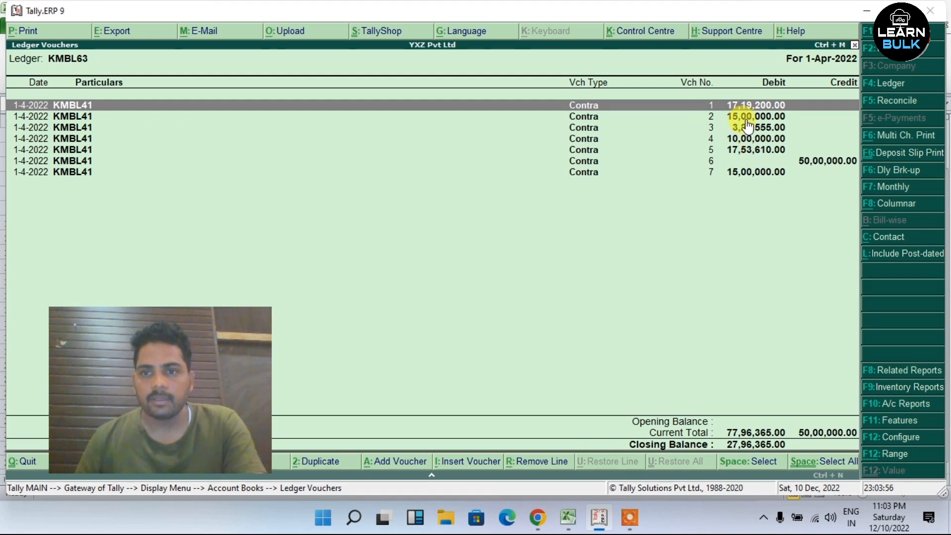
left_click(746, 118)
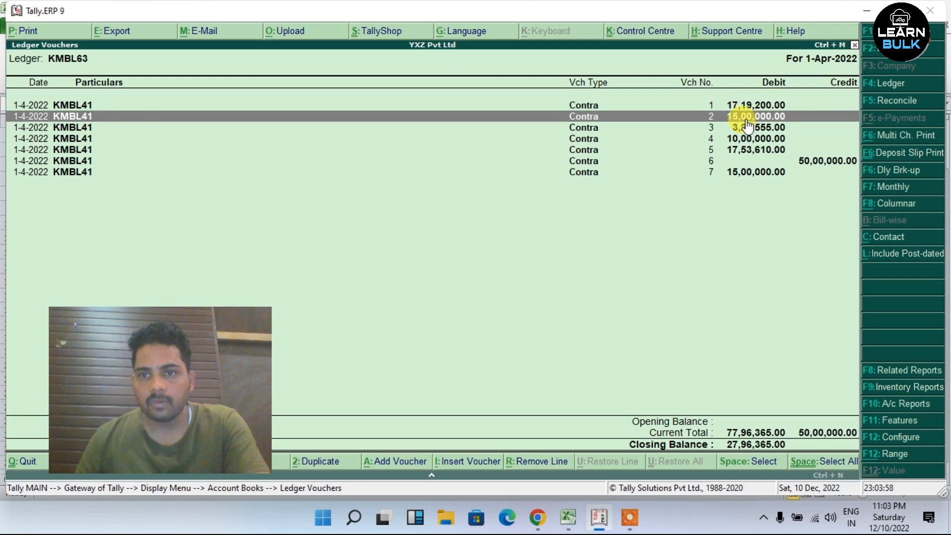
key("Down")
key("Down")
key("Down")
key("Down")
key("Down")
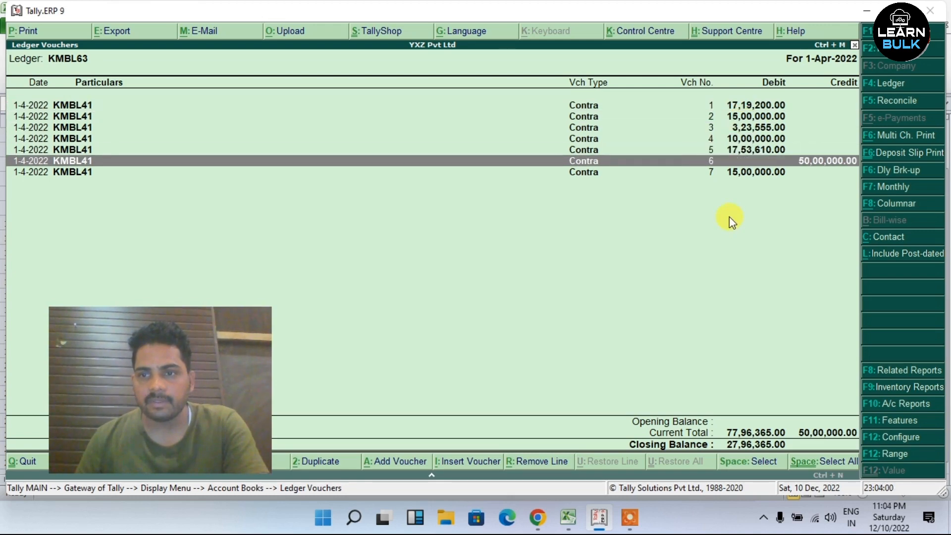
- Switch to the Excel report and check the KMBL41 to KMBL63 transfers in cells C4, C6, C8, C10 and C12
left_click(568, 517)
left_click(560, 388)
left_click(190, 134)
left_click(209, 165)
left_click(222, 197)
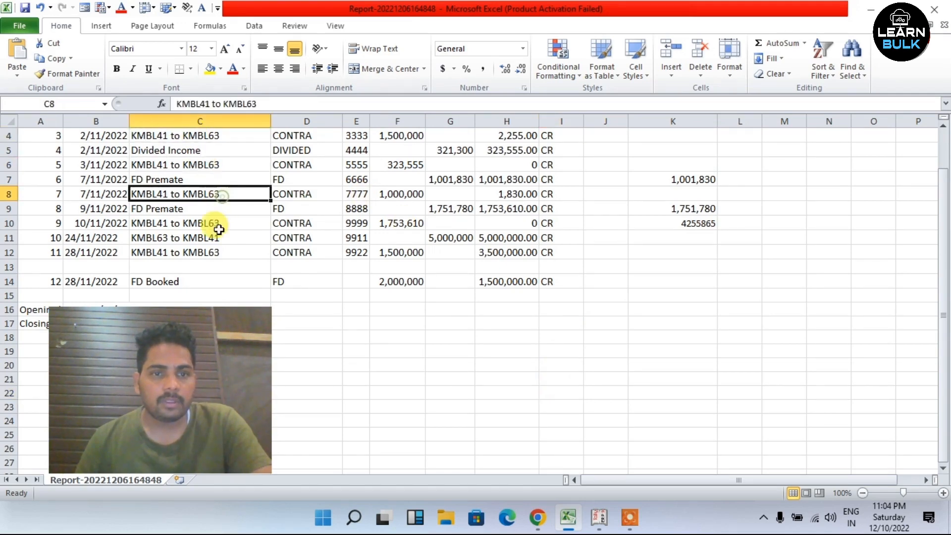
left_click(219, 224)
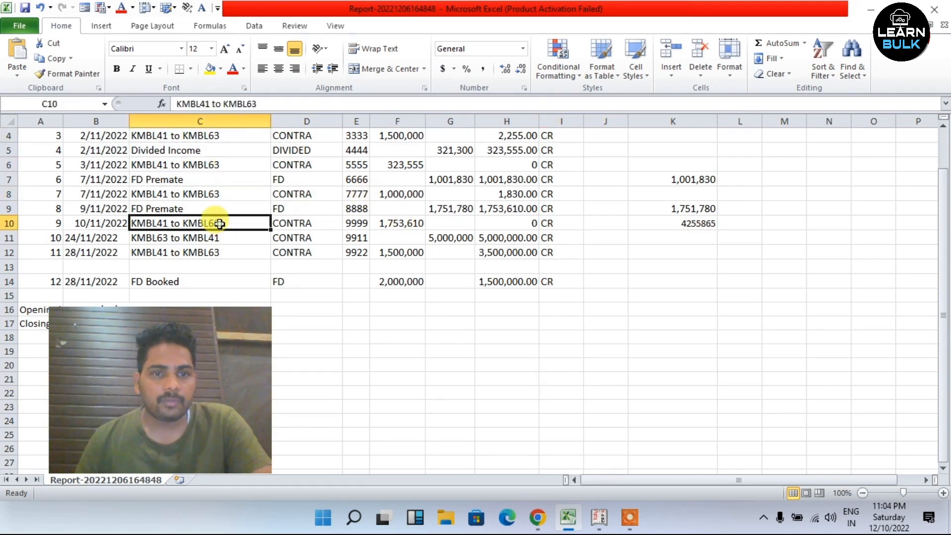
left_click(225, 253)
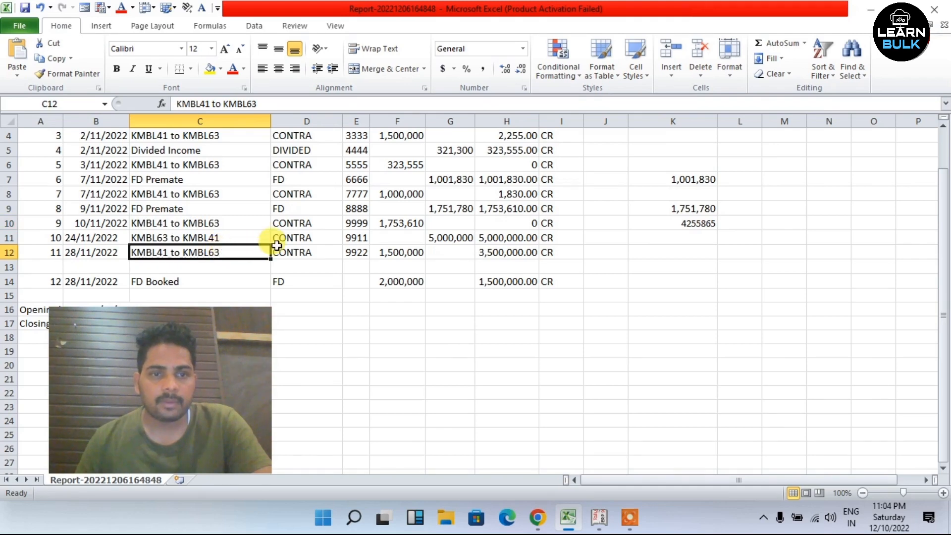
- Recheck all KMBL41 to KMBL63 transfers from cell C2 down to C12 and return to the KMBL63 ledger in Tally.ERP 9
scroll(271, 240, "up", 1)
left_click(213, 150)
left_click(209, 180)
left_click(200, 208)
left_click(206, 238)
left_click(210, 267)
left_click(212, 296)
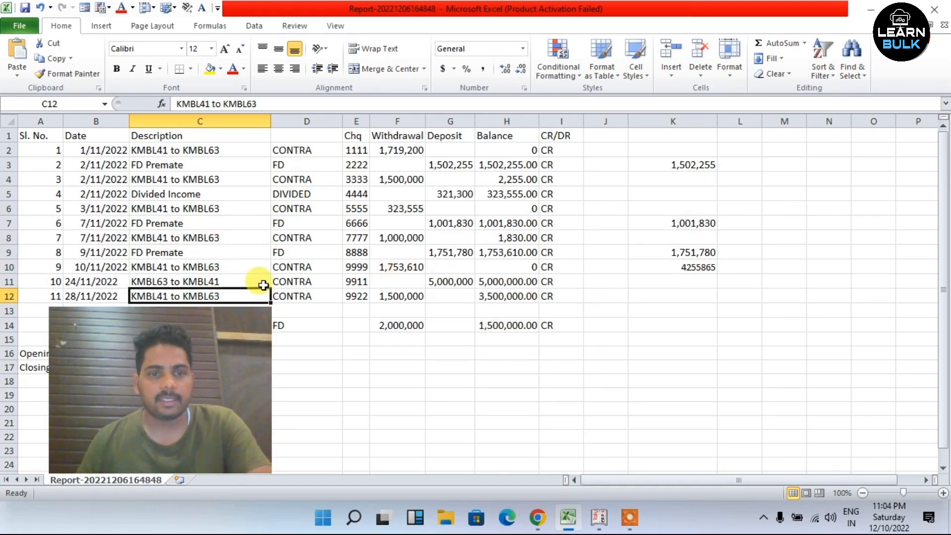
scroll(260, 277, "down", 1)
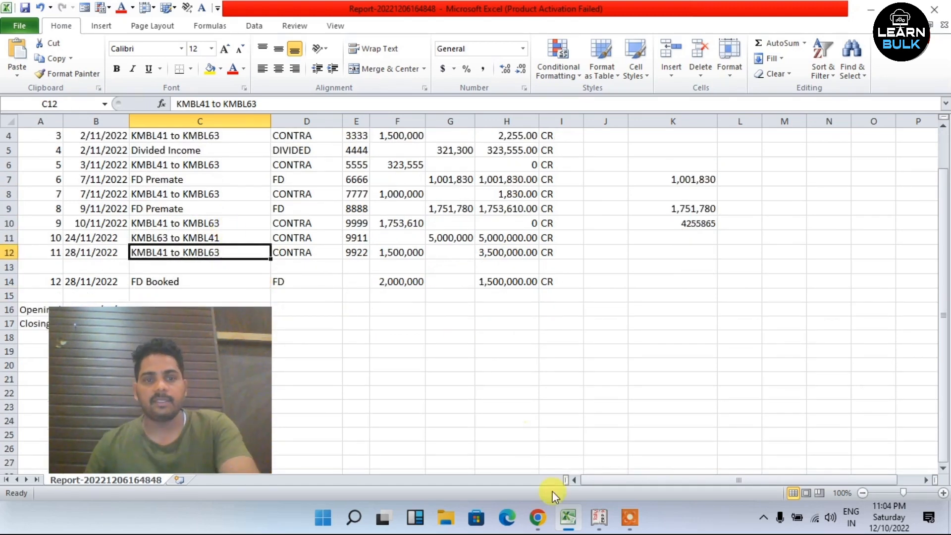
left_click(599, 518)
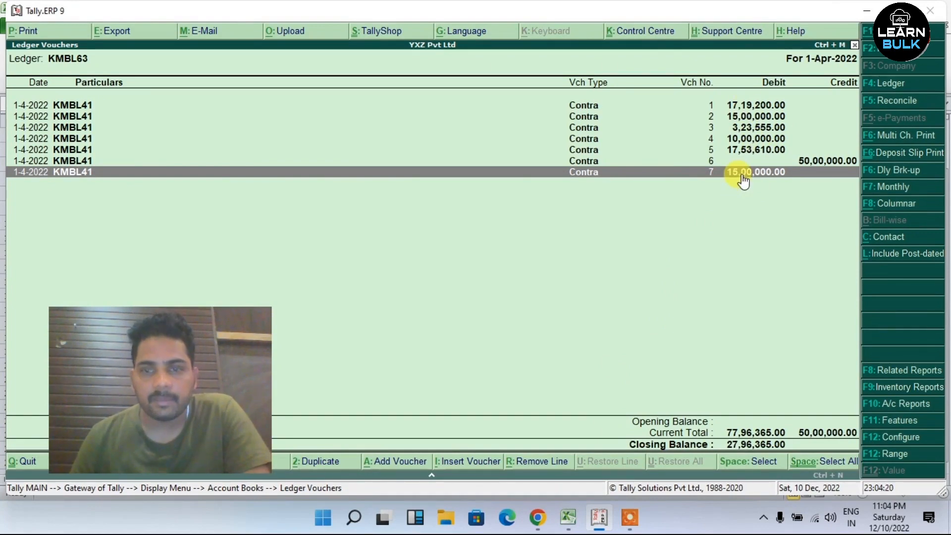
- Close the KMBL63 ledger, review the recorded vouchers in the Day Book and return to the Gateway of Tally
key("Escape")
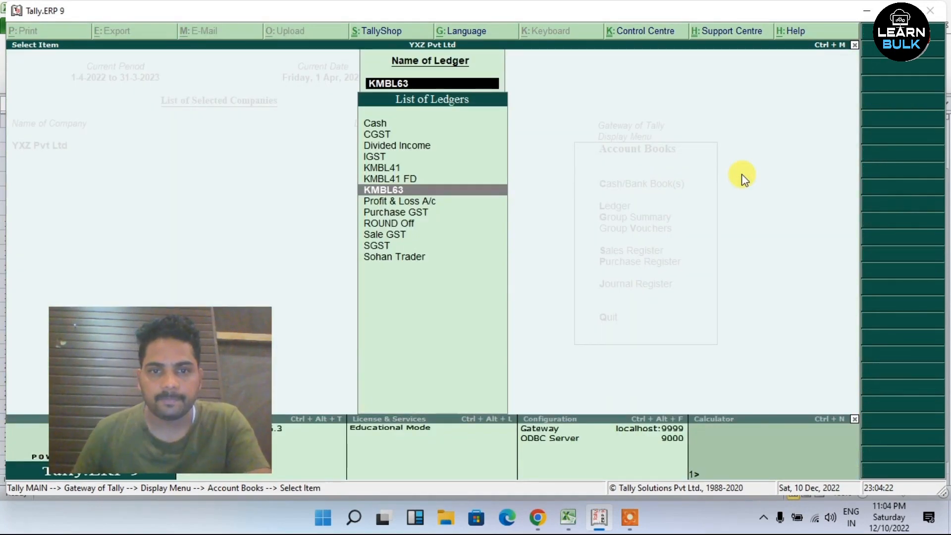
key("Down")
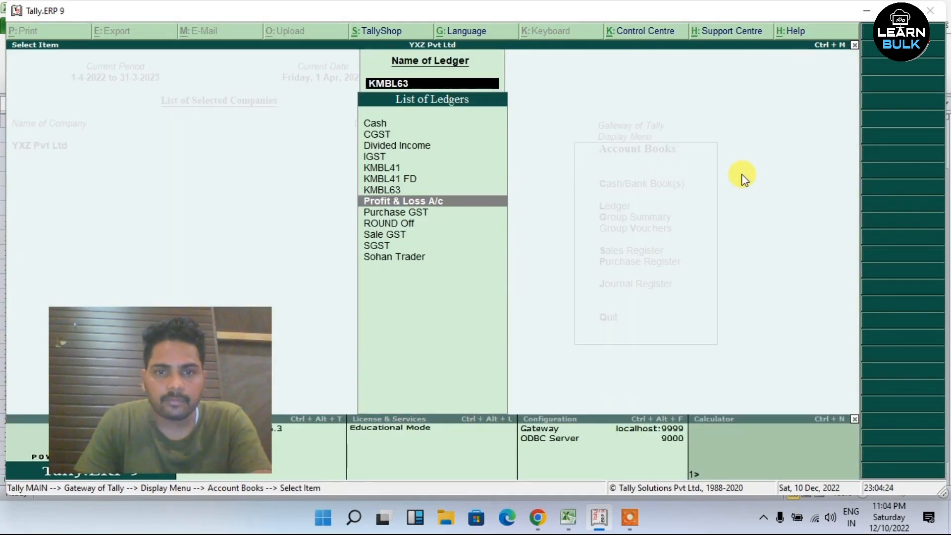
key("Escape")
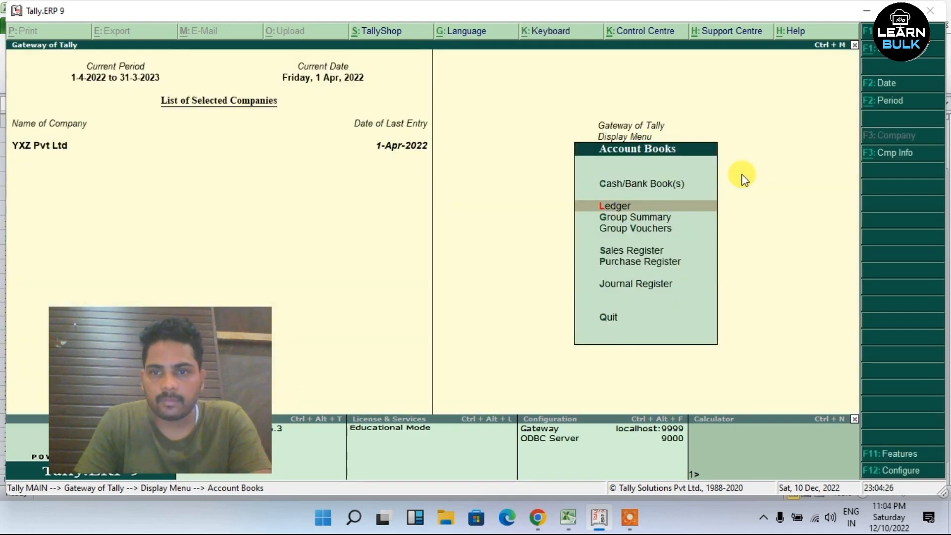
key("Escape")
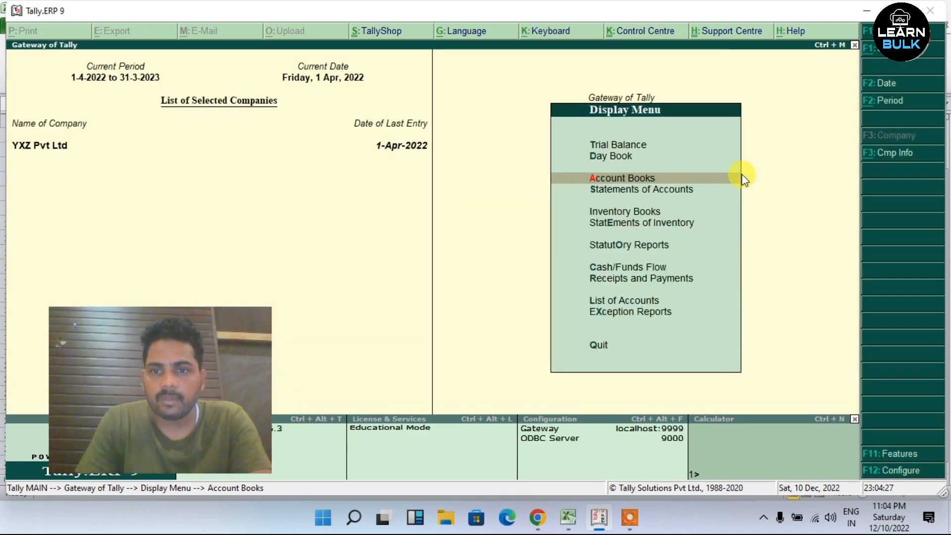
key("Escape")
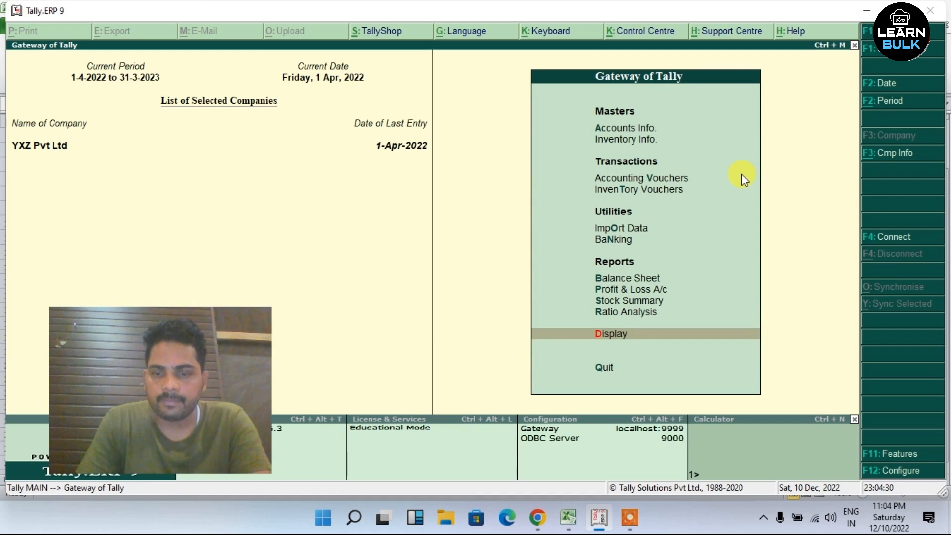
key("Return")
key("Down")
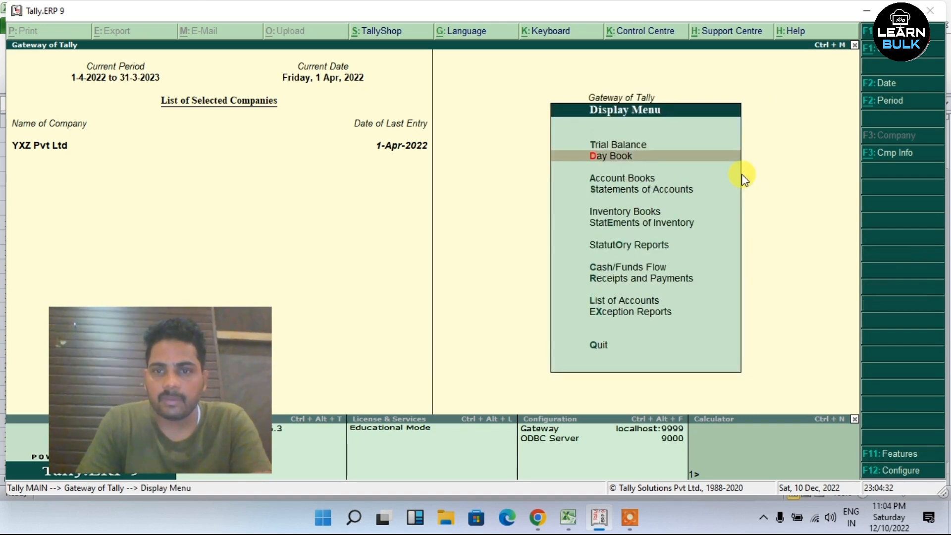
key("Return")
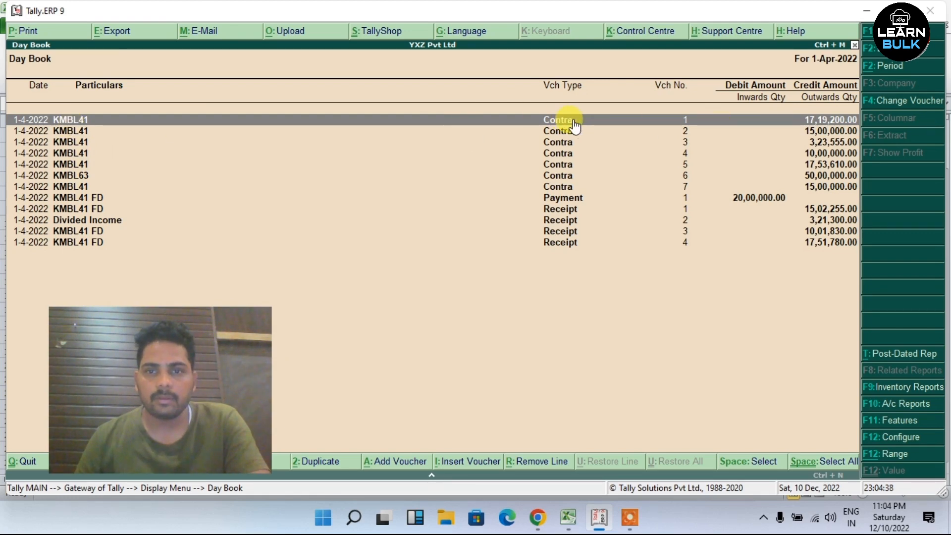
key("Escape")
key("Escape")
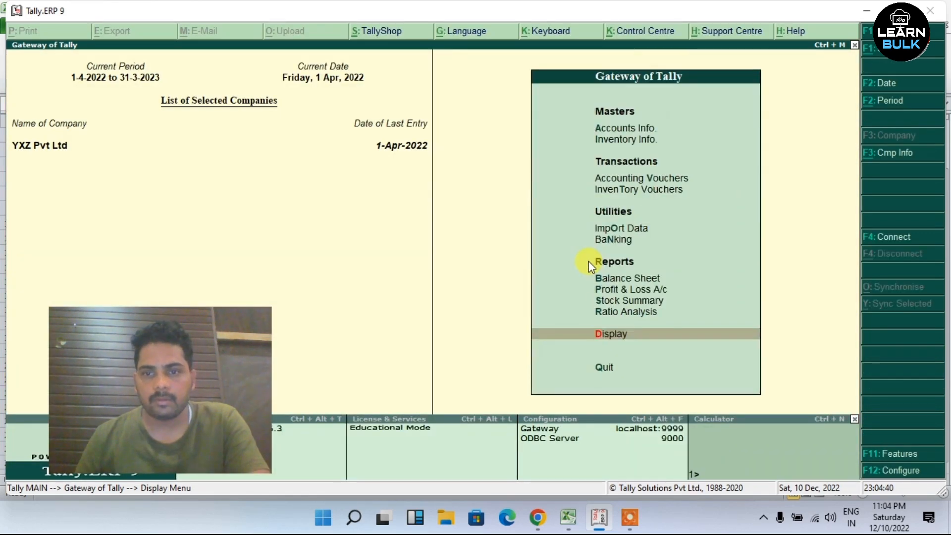
key("Down")
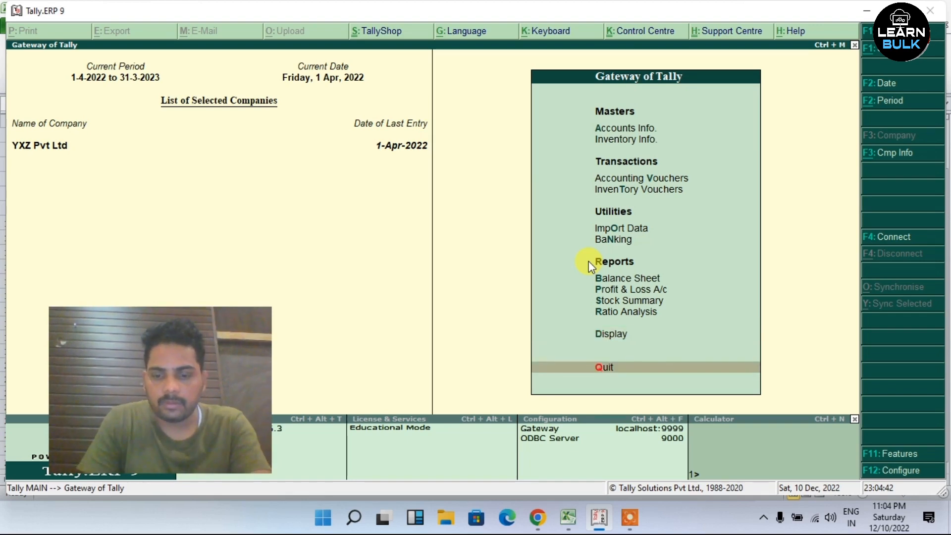
key("Up")
key("Up")
key("Up")
key("Up")
key("Up")
key("Up")
key("Up")
key("Up")
key("Up")
key("Up")
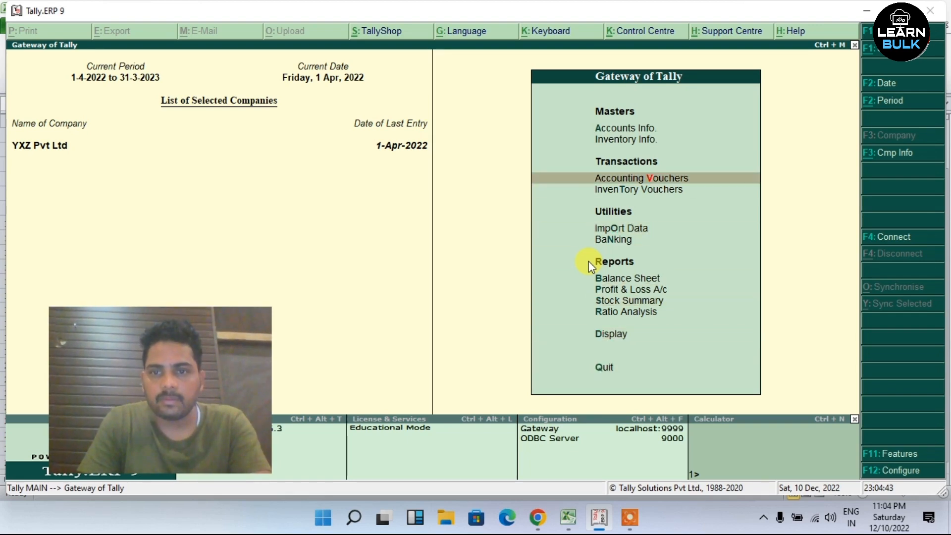
key("Return")
key("Escape")
key("Return")
key("Up")
key("Up")
- Open the Cash/Bank Summary from the account books and examine the KMBL41 closing balance
key("Down")
key("Down")
key("Down")
key("Down")
key("Down")
key("Down")
key("Down")
key("Down")
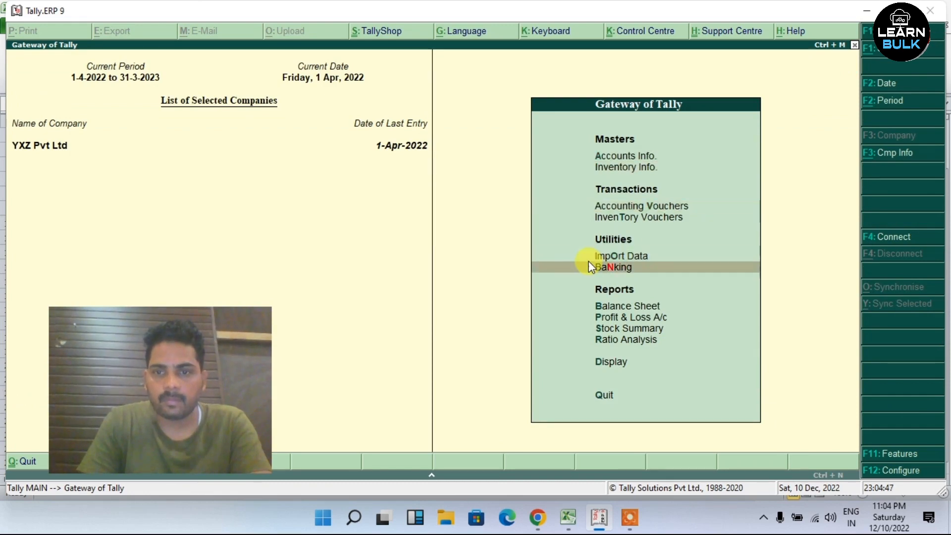
key("Down")
key("Down")
key("Down")
key("Up")
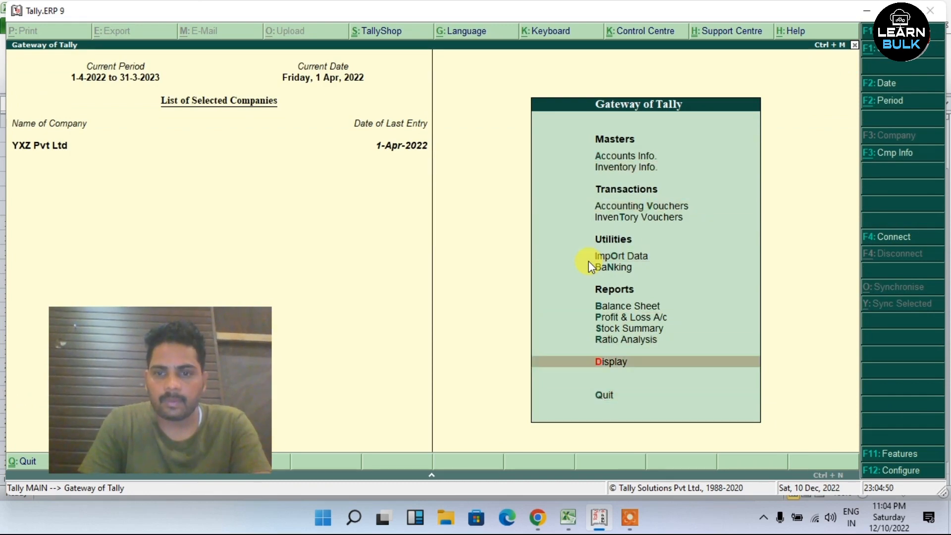
key("Return")
key("Down")
key("Down")
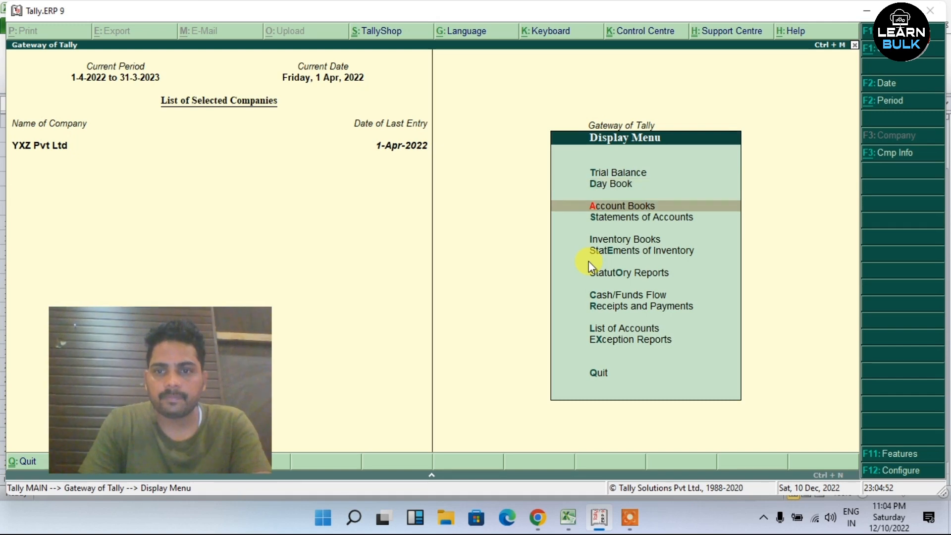
key("Return")
key("Return")
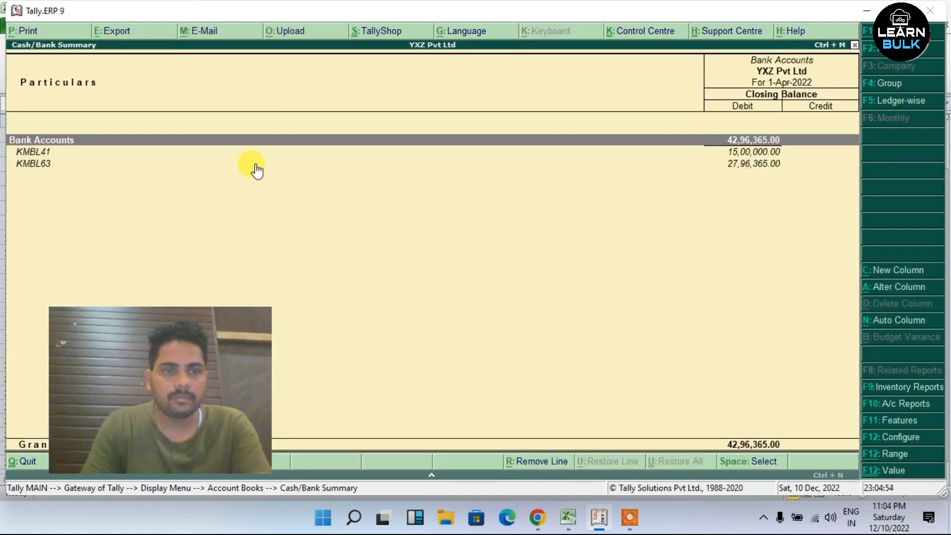
left_click(726, 155)
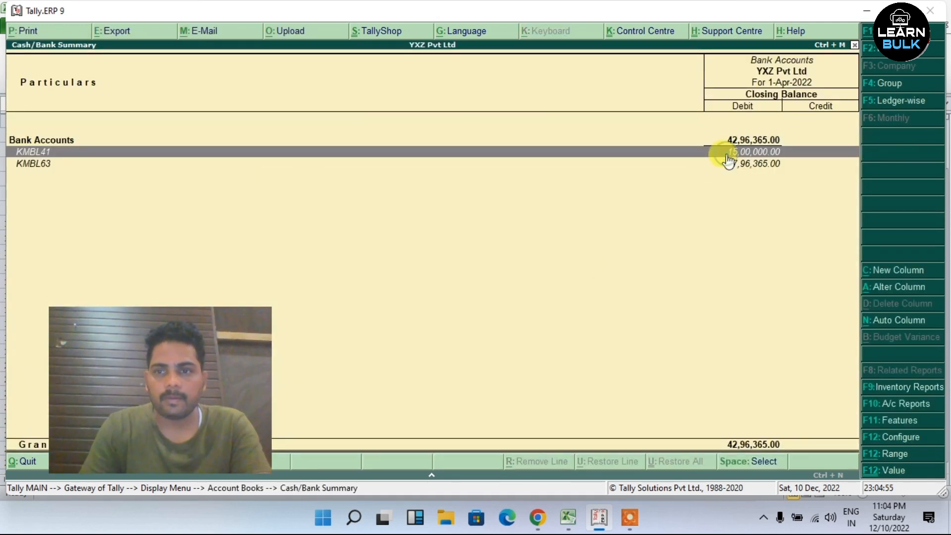
left_click_drag(152, 386, 579, 349)
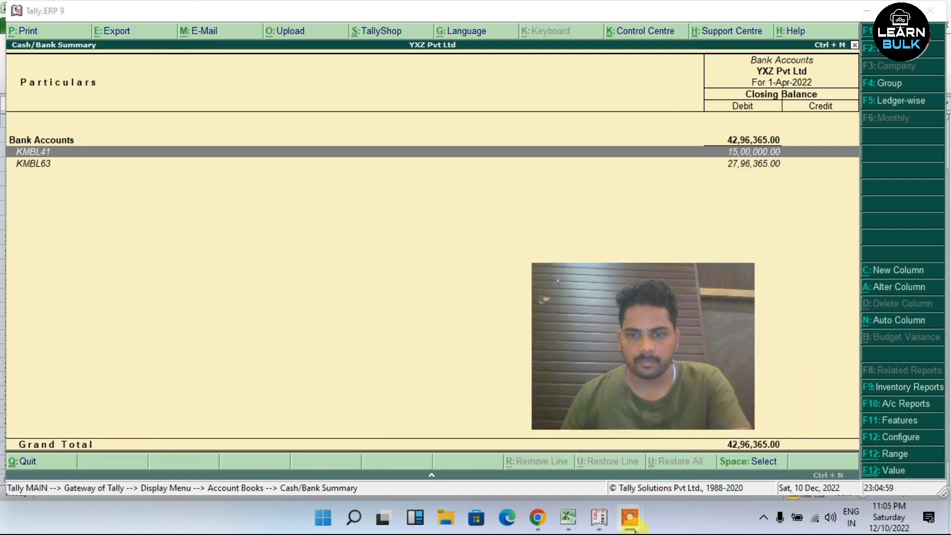
mouse_move(632, 520)
mouse_move(664, 450)
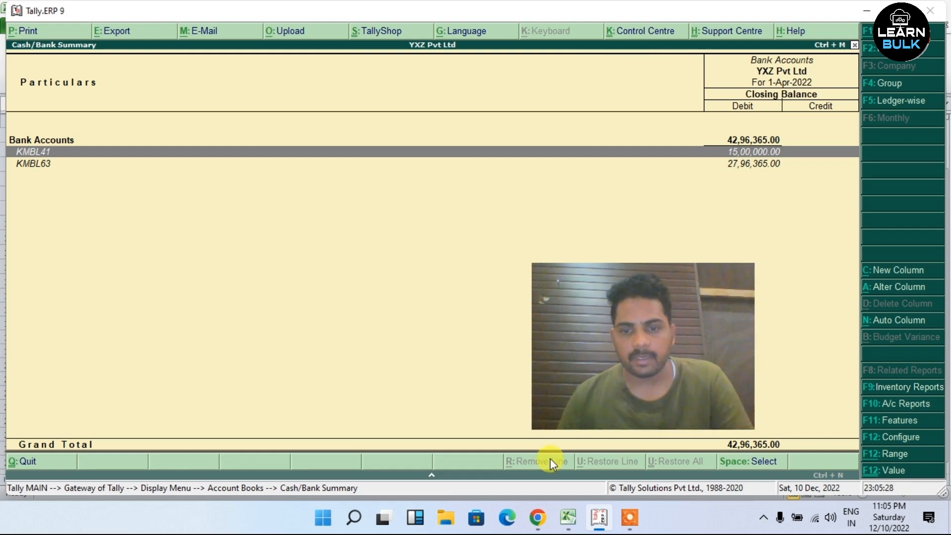
- Review the statement rows and balances in the Excel report, then return to Tally.ERP 9 and minimise the open windows
left_click(567, 523)
left_click(374, 316)
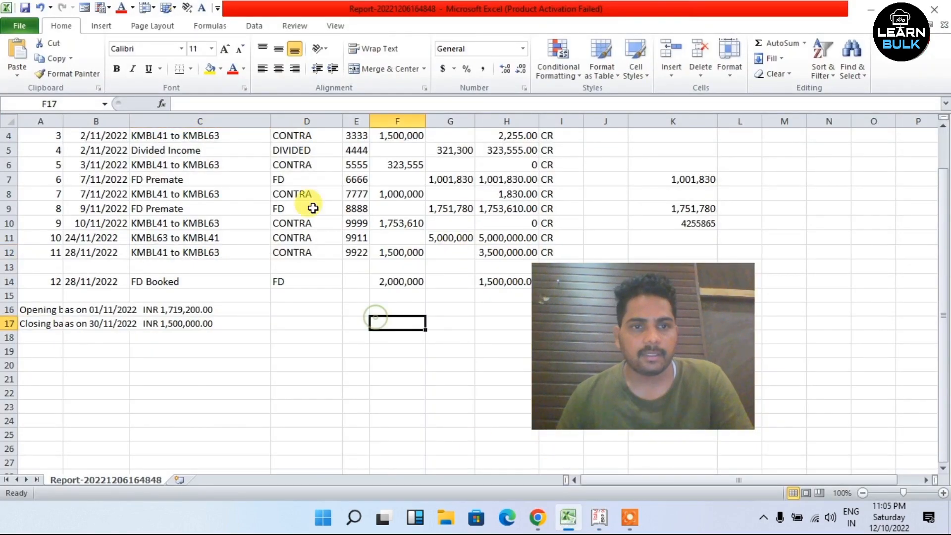
left_click(601, 520)
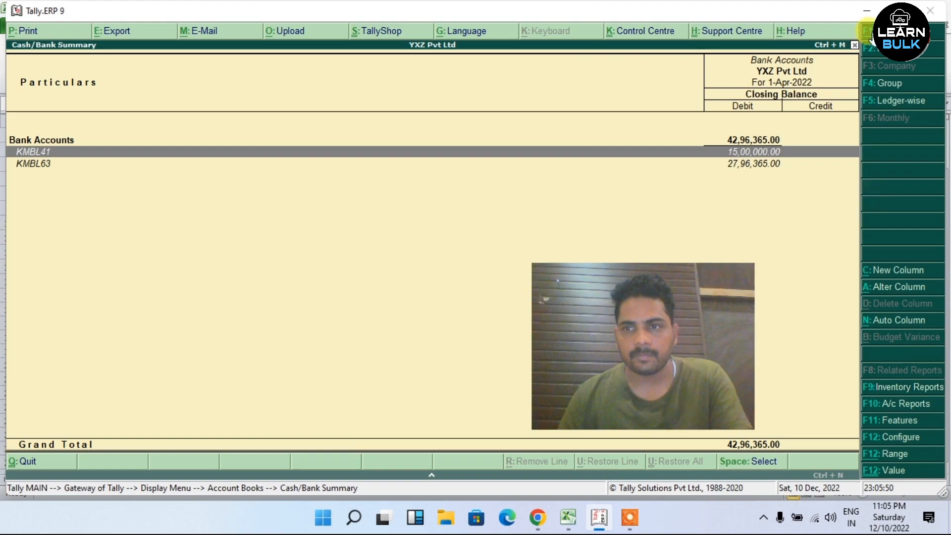
left_click(871, 10)
left_click(866, 8)
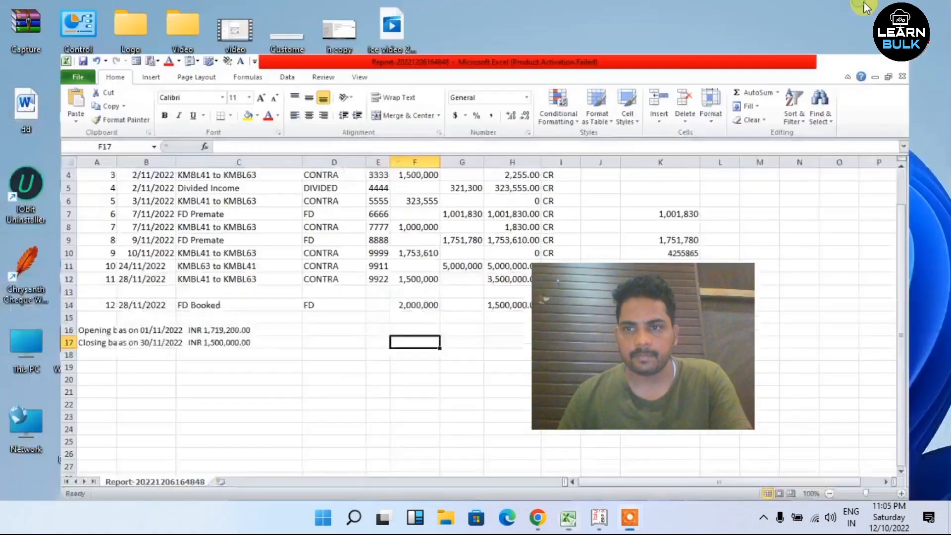